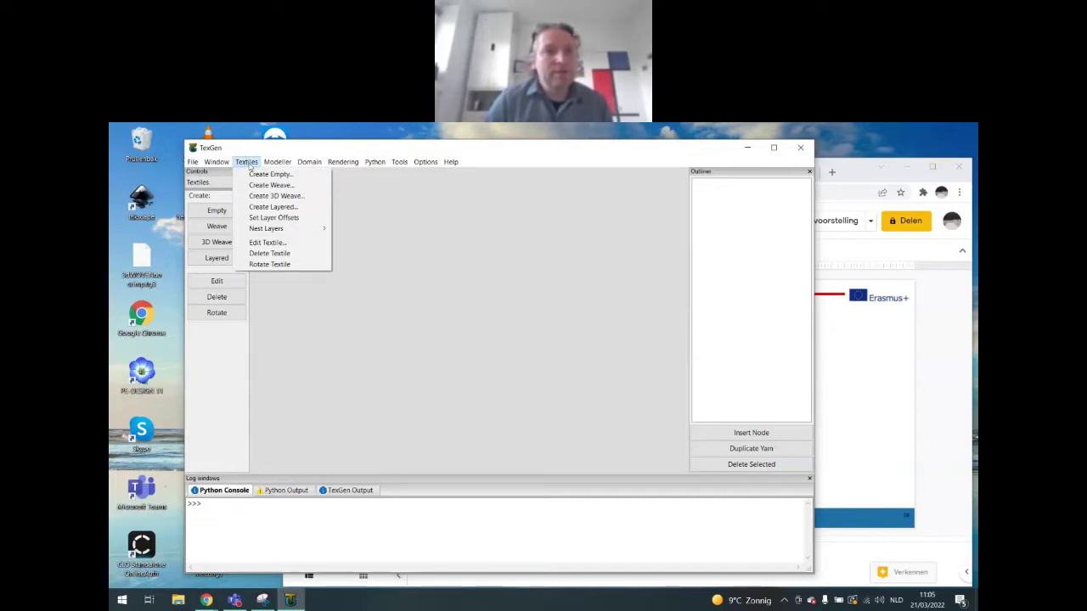
mouse_move(281, 166)
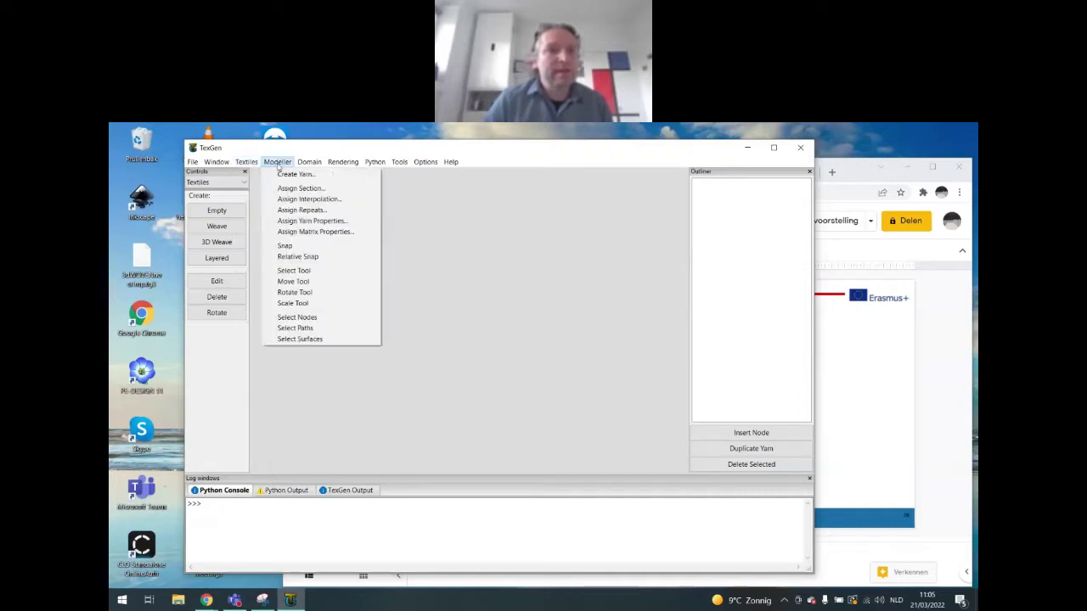
mouse_move(373, 163)
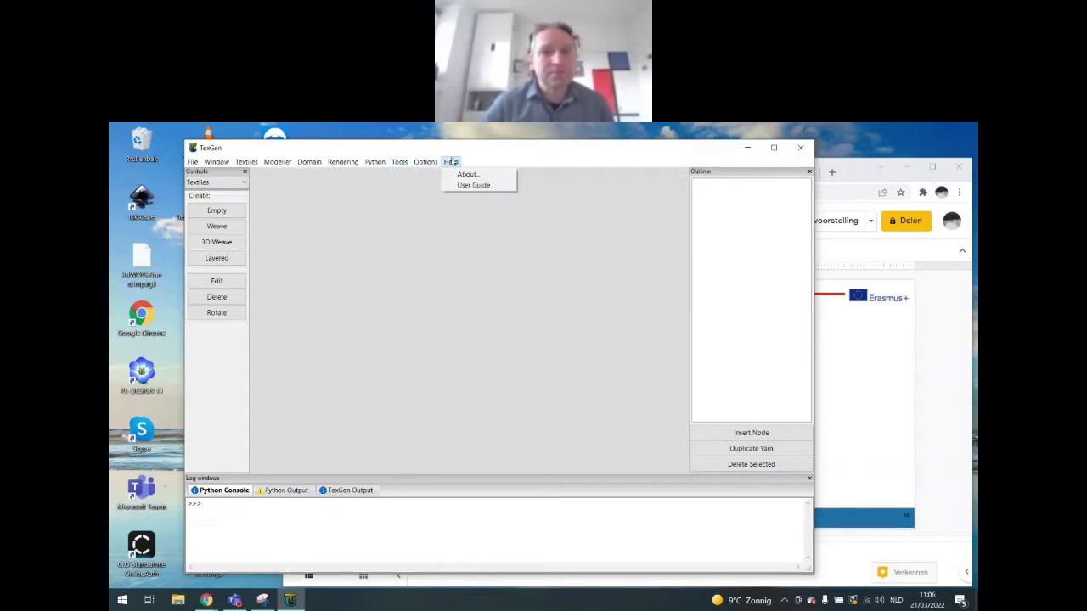
click(359, 242)
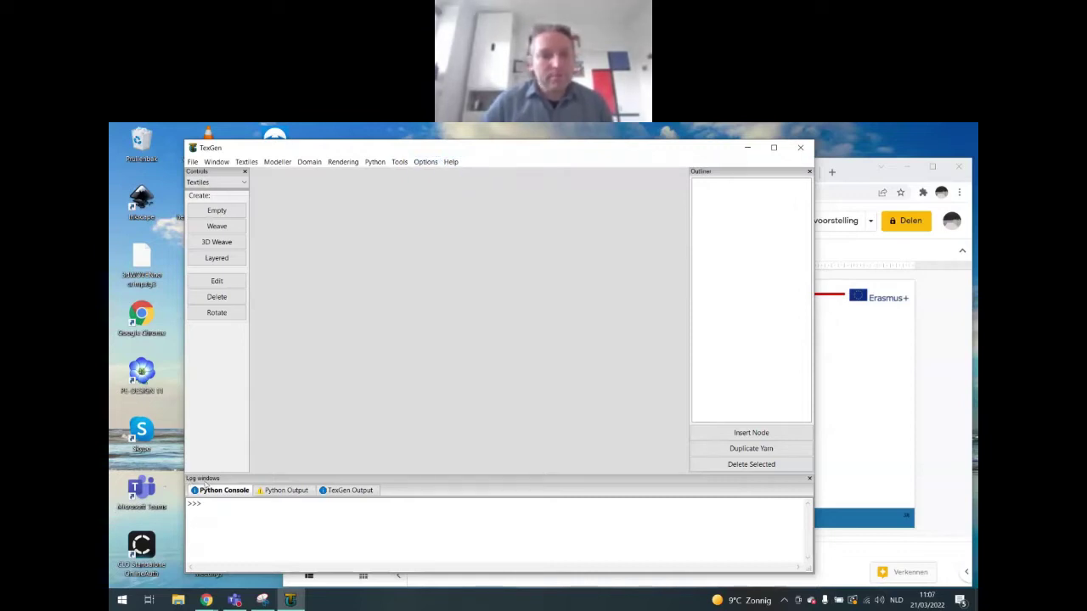
Step: Review the contents of the Python Console, Python Output and TexGen Output logs
click(286, 491)
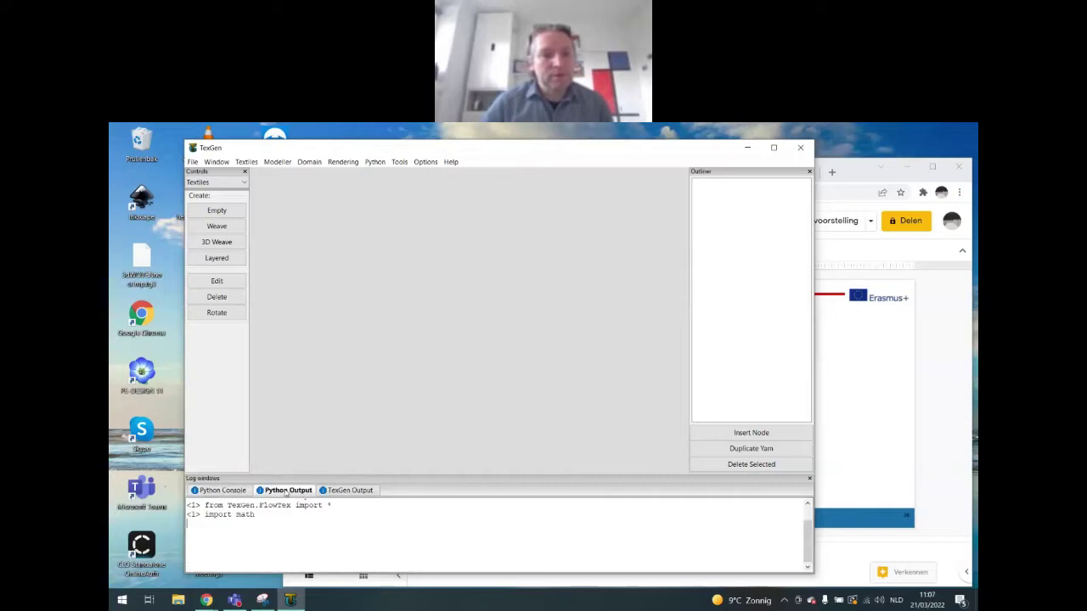
click(361, 491)
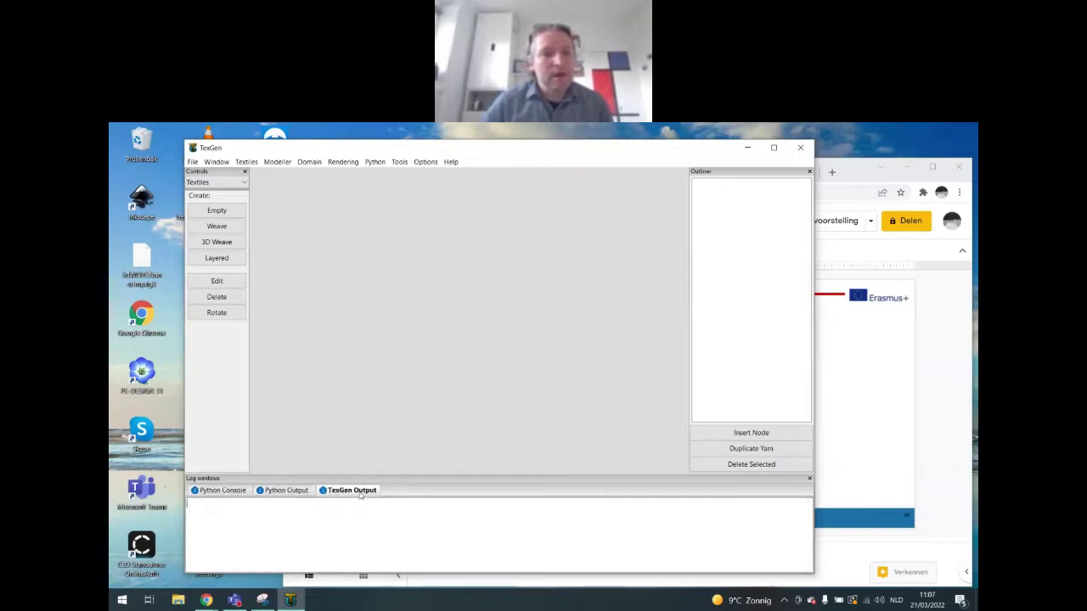
click(226, 492)
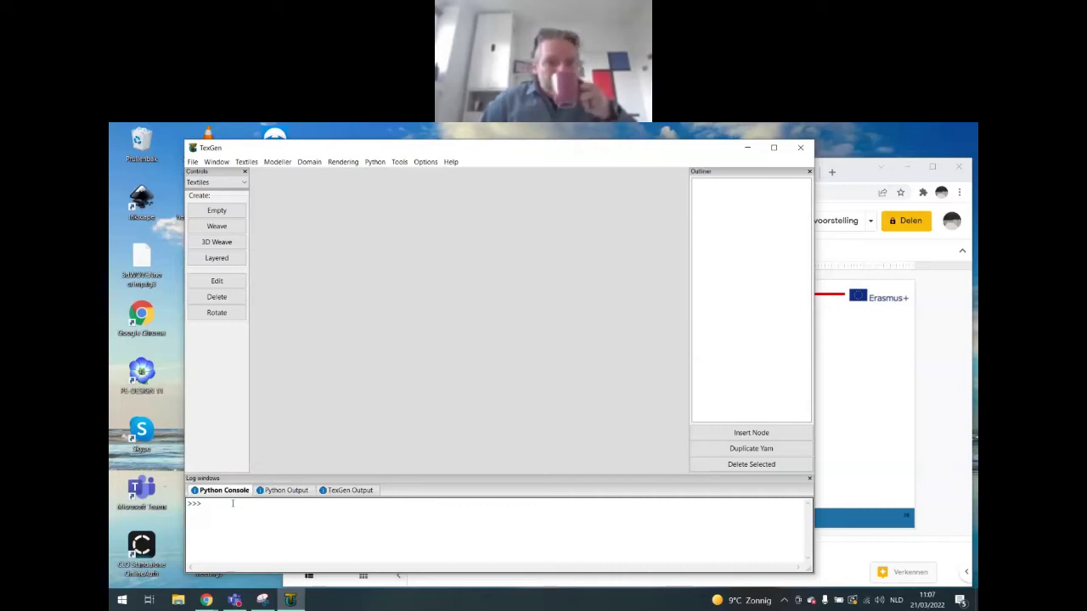
click(293, 491)
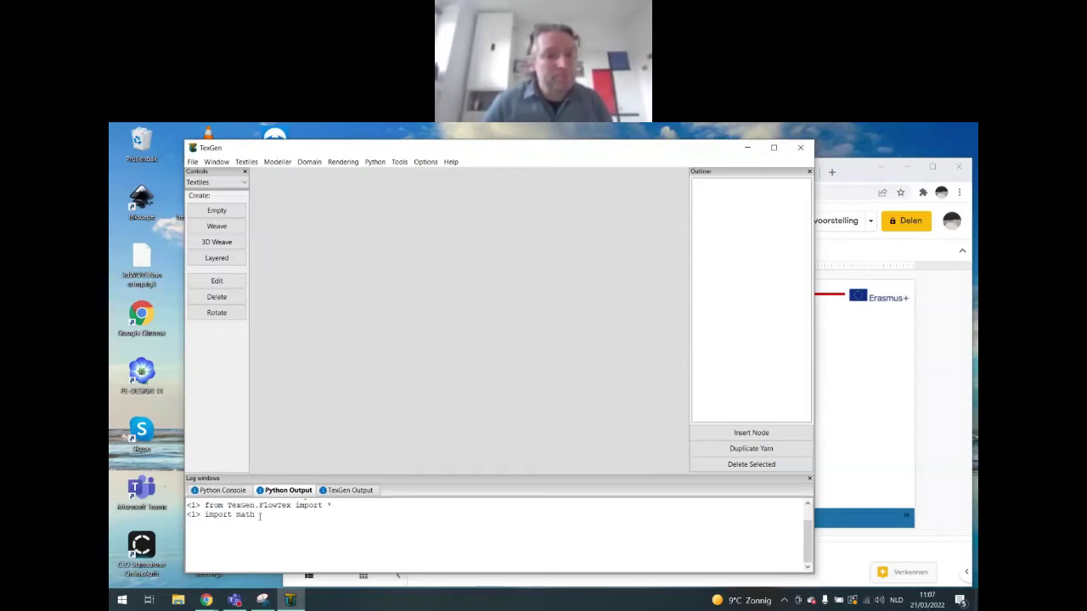
click(329, 490)
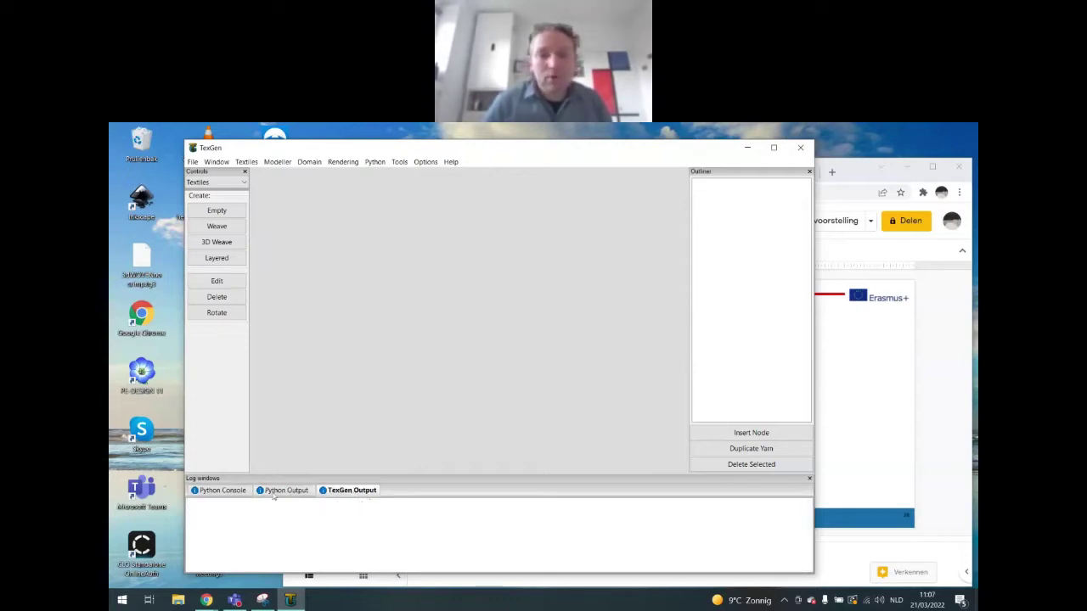
click(219, 491)
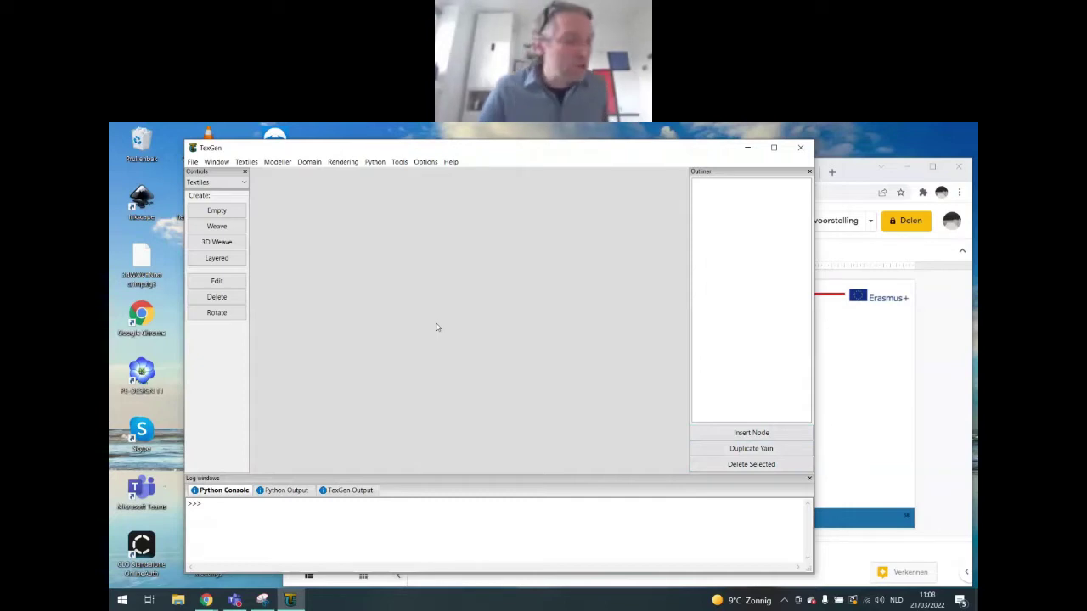
Step: Switch to the Weaving - ISP - OPTIMTEX presentation in Google Slides and enlarge its browser window
click(852, 166)
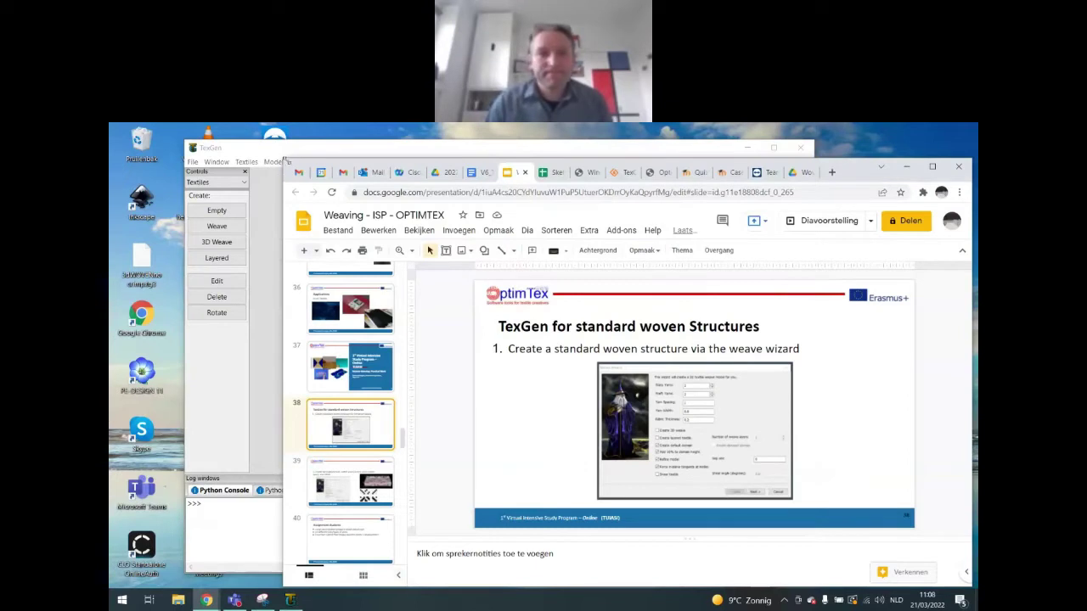
drag(285, 158, 261, 132)
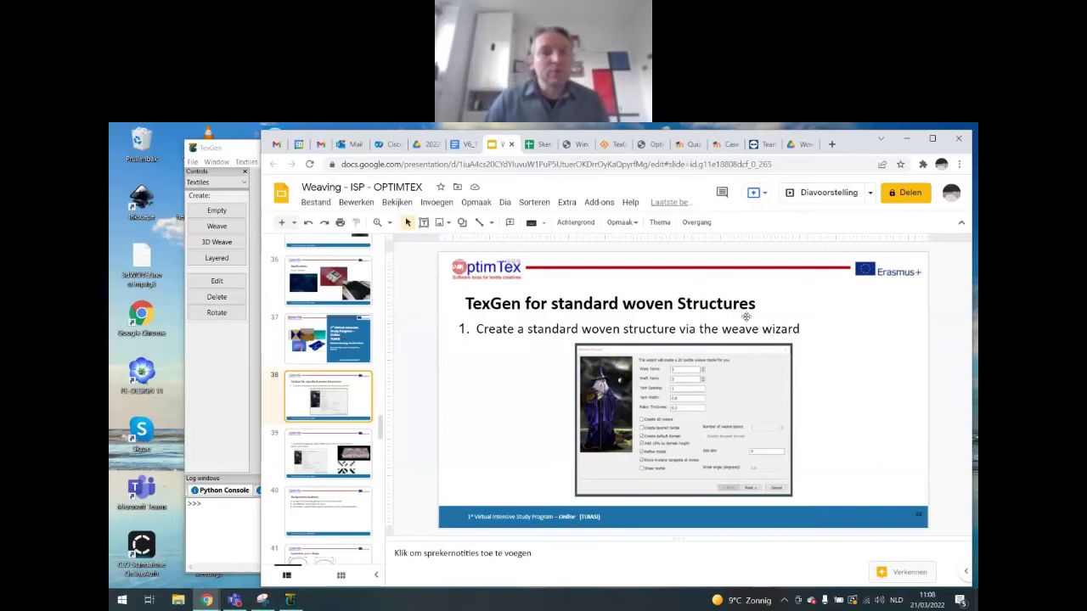
click(228, 149)
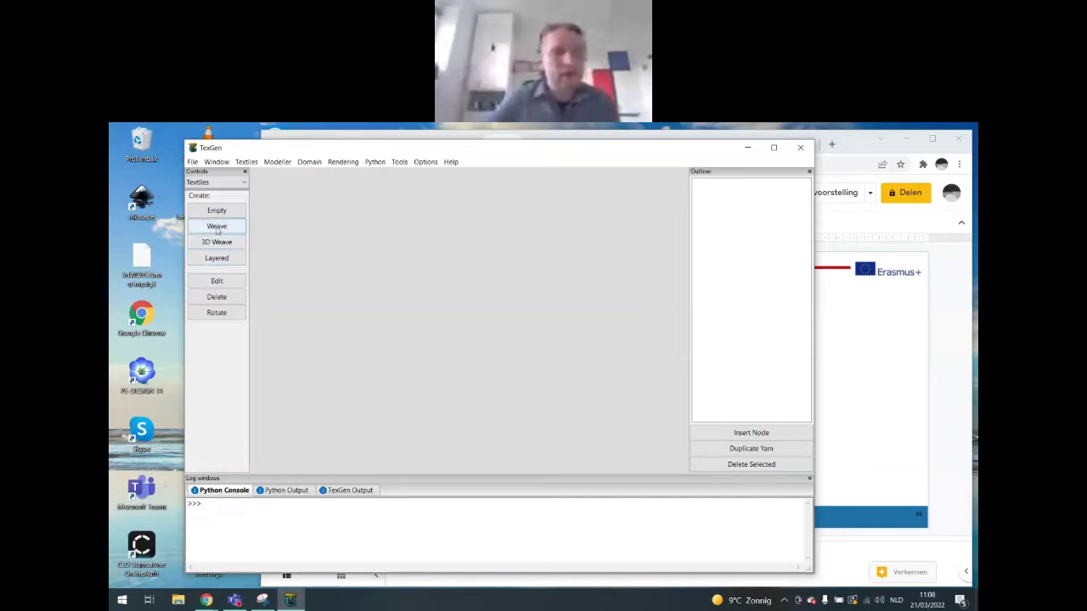
click(218, 228)
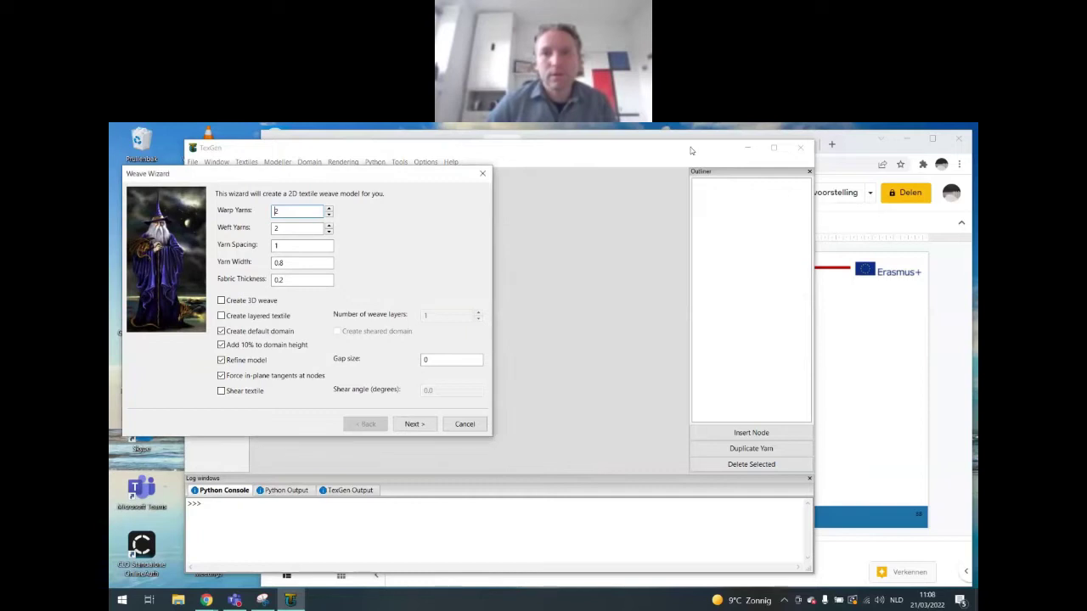
click(482, 173)
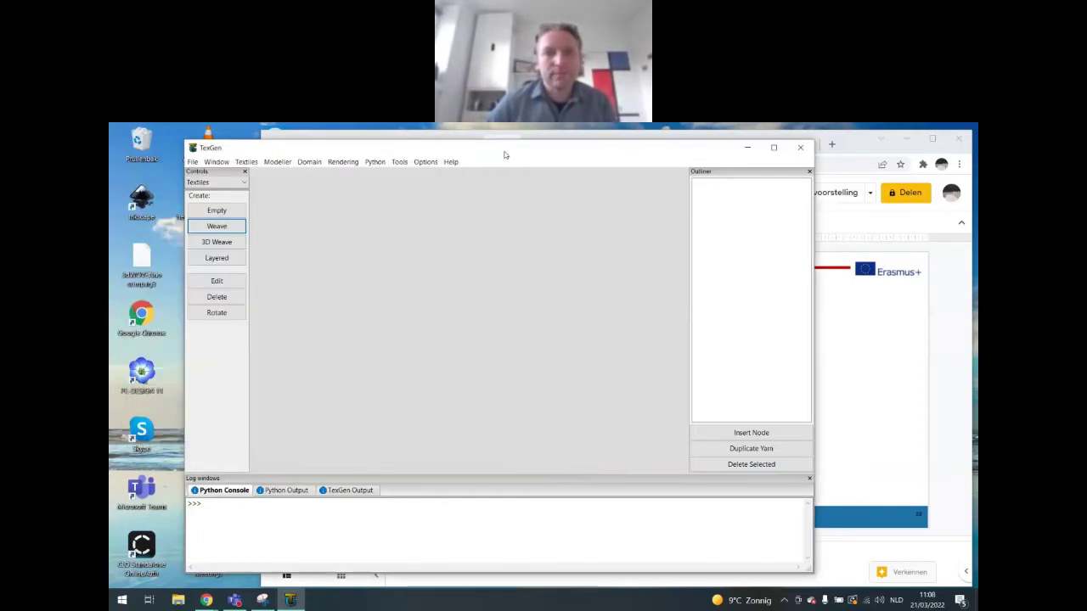
Step: Get the TexGen main window out of the way and place the Weave Wizard beside the slide's wizard image
drag(505, 155, 111, 166)
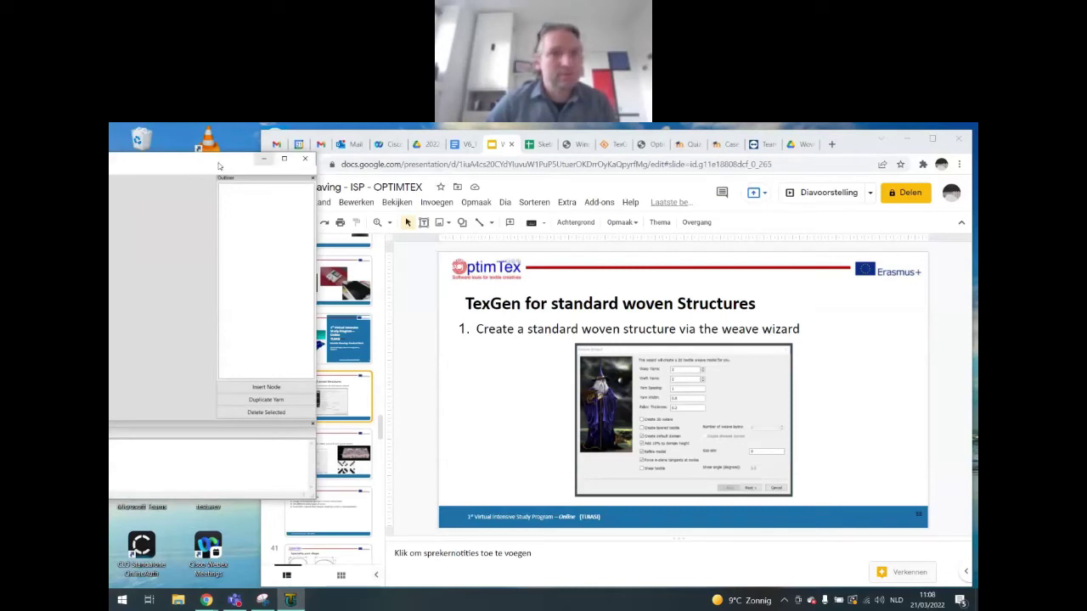
click(264, 159)
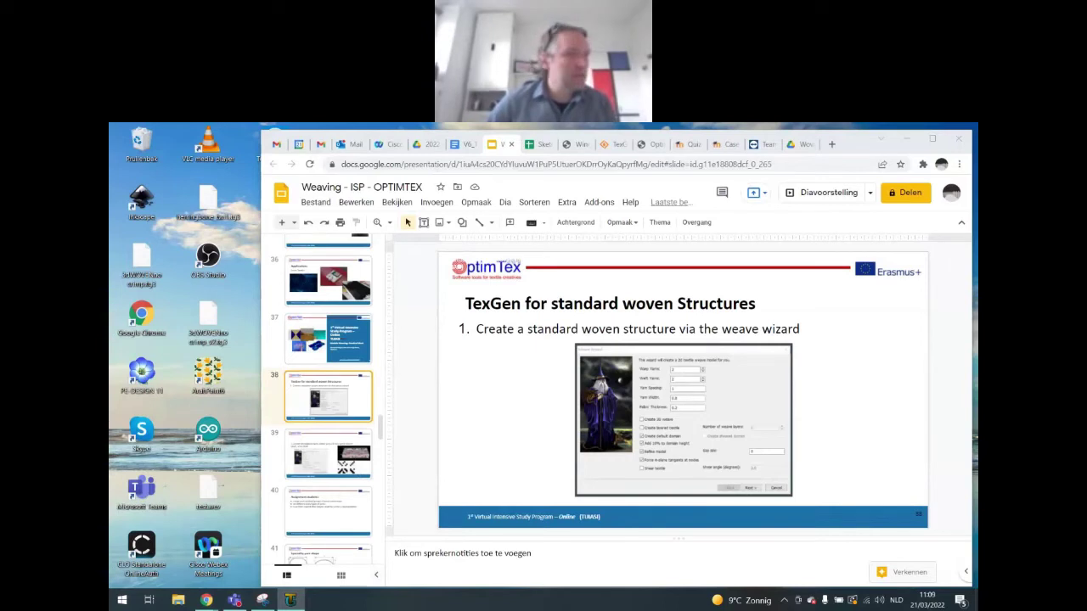
click(290, 601)
drag(172, 279, 148, 188)
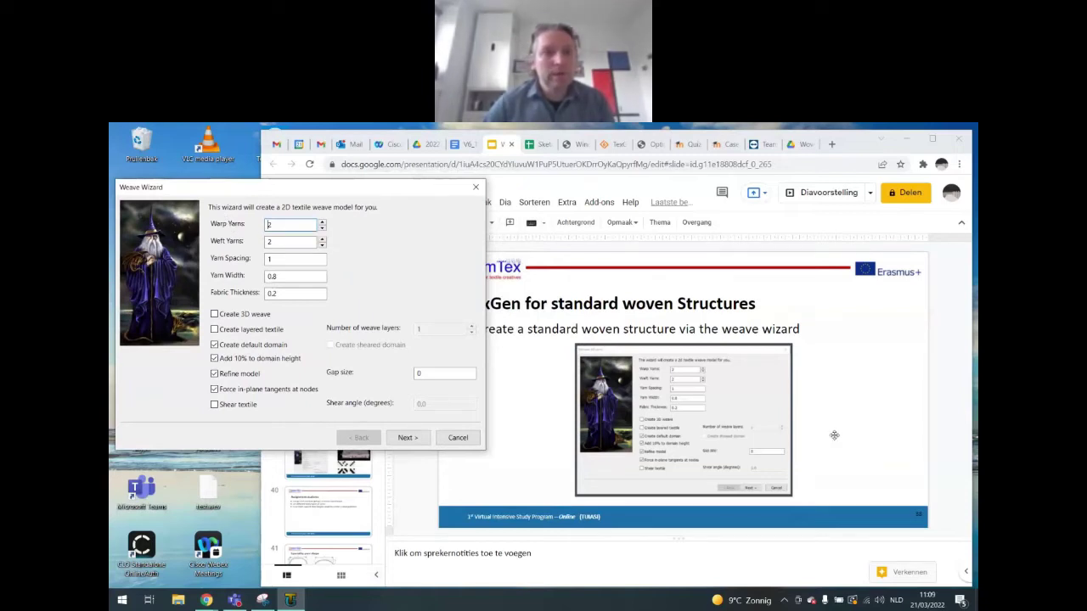
Step: Bring up the presentation slide that gives the herringbone twill assignment and its yarn dimensions
key(Down)
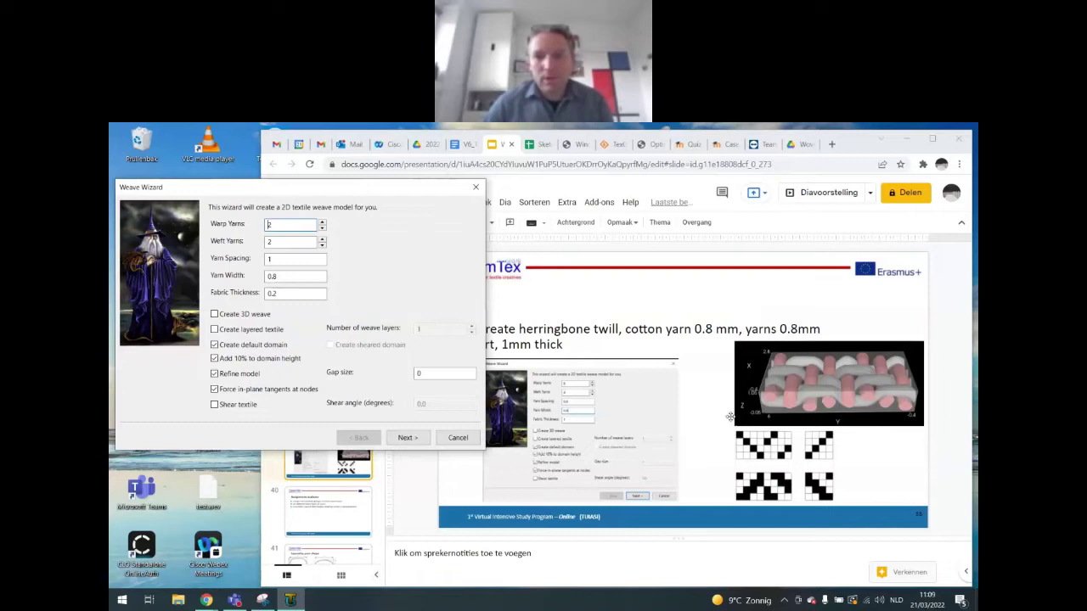
scroll(726, 418, up, 1)
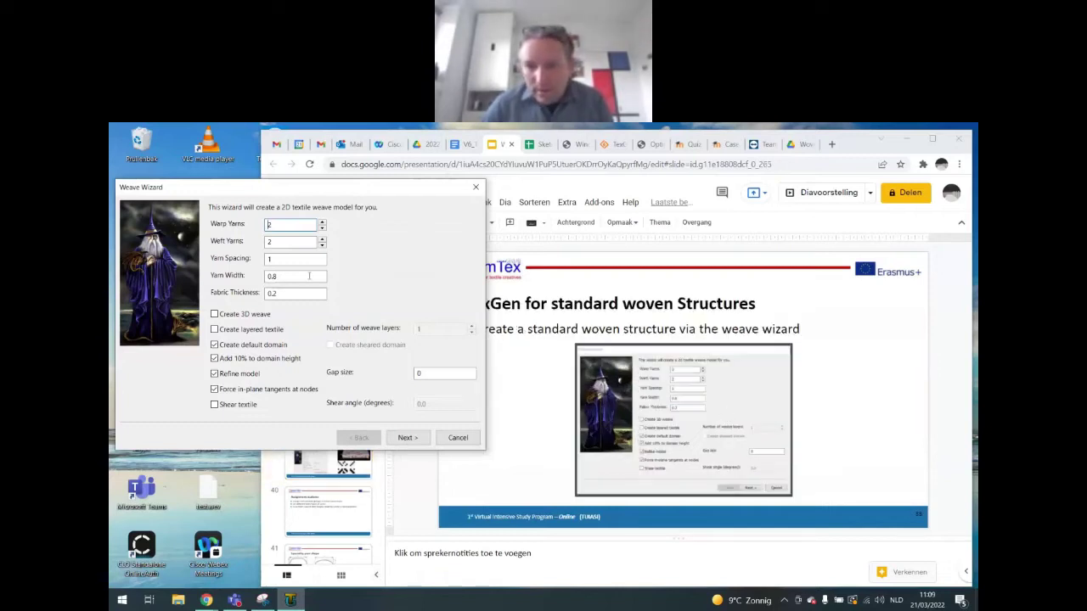
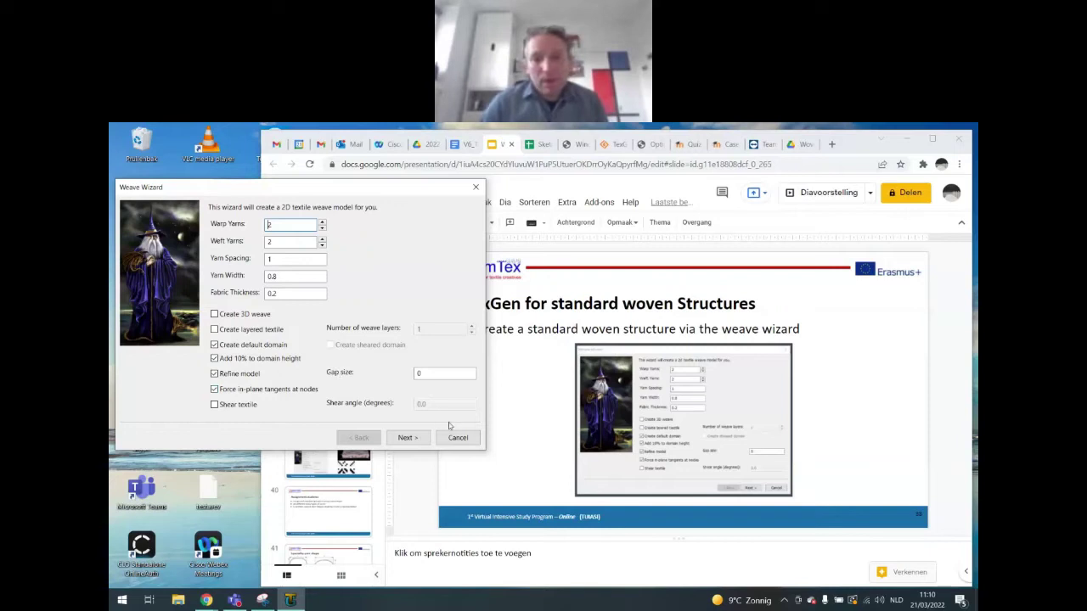
click(534, 443)
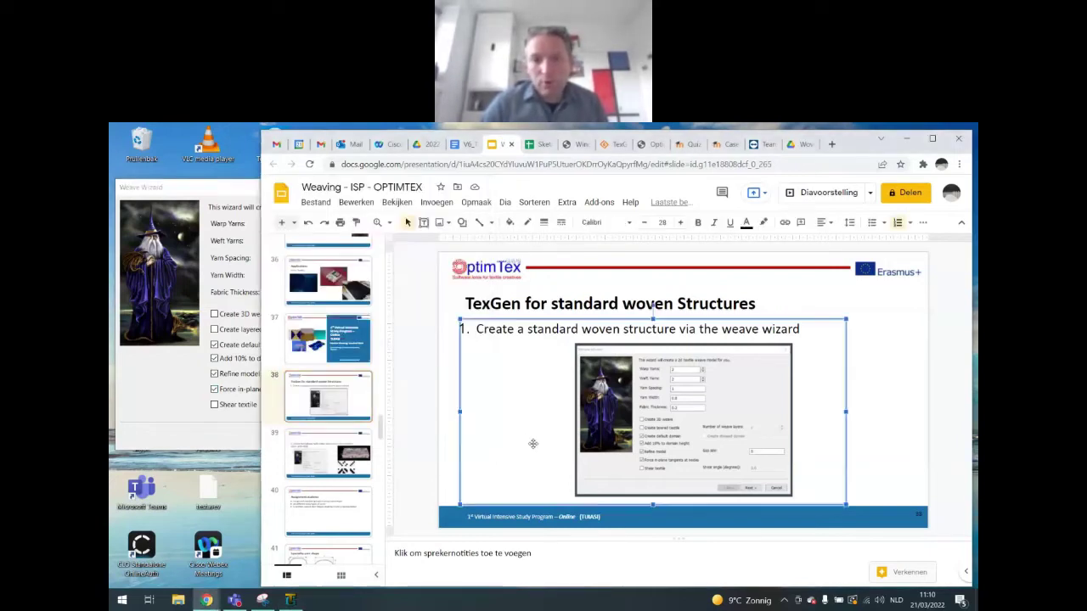
click(426, 448)
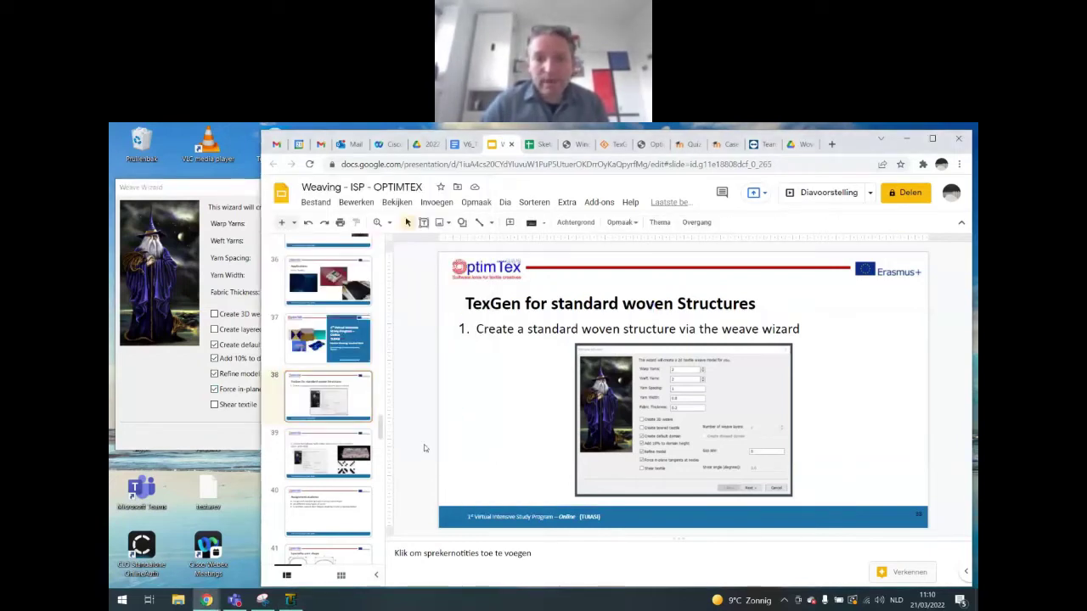
scroll(425, 448, down, 1)
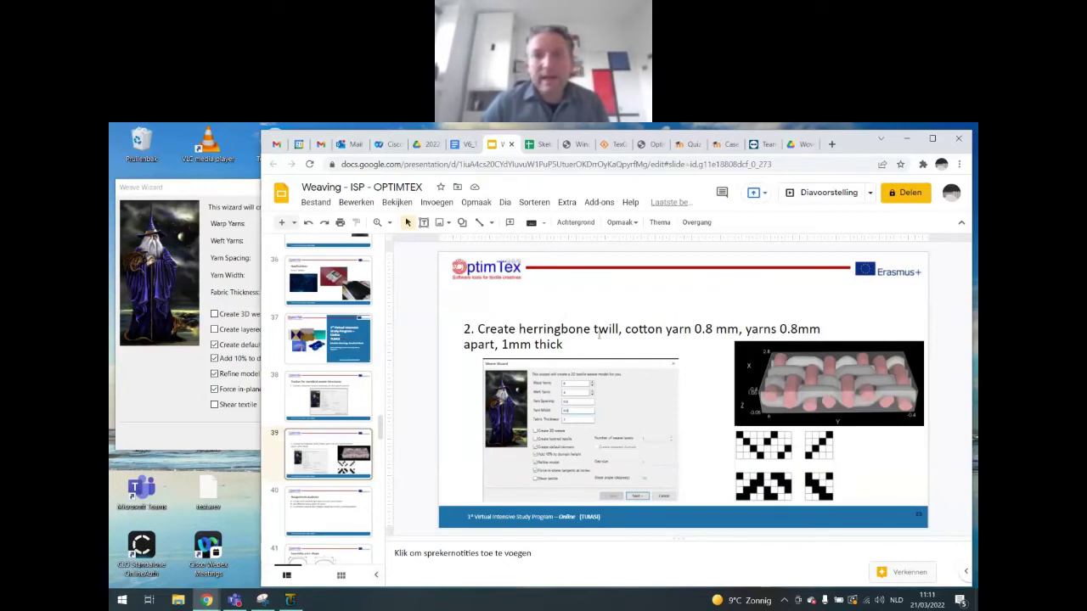
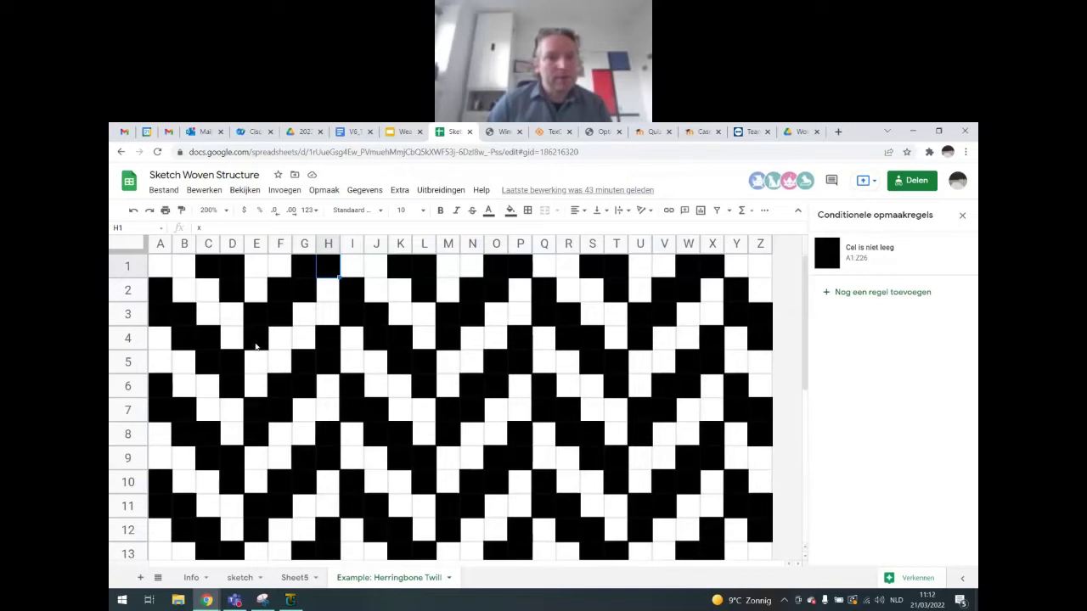
Step: Mark the herringbone twill's repeat unit in the example sheet by selecting cells A1:H4
click(256, 270)
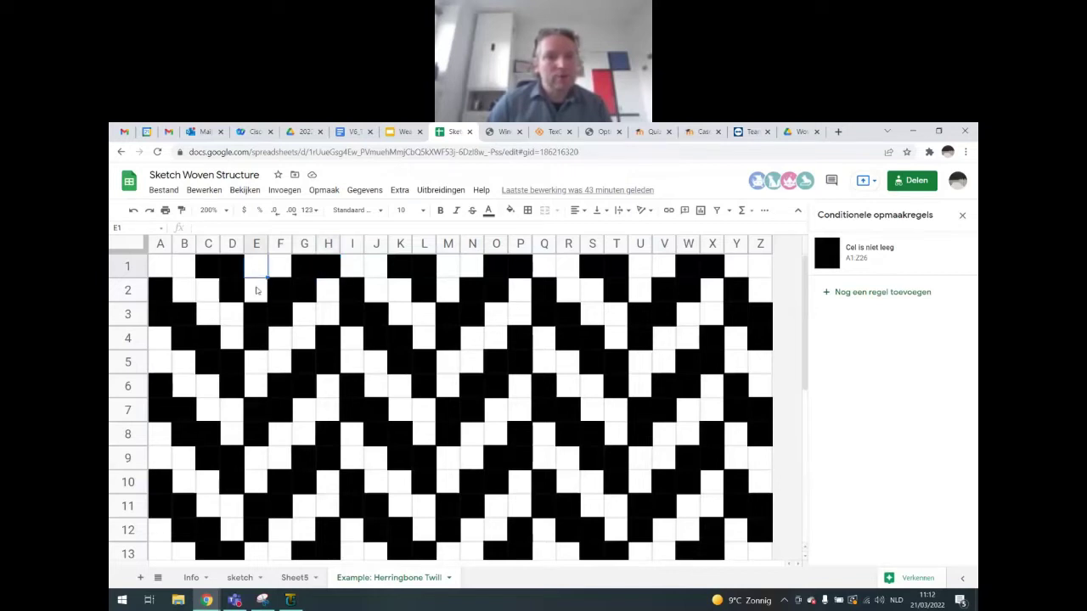
click(257, 290)
click(260, 312)
click(255, 336)
drag(331, 269, 161, 339)
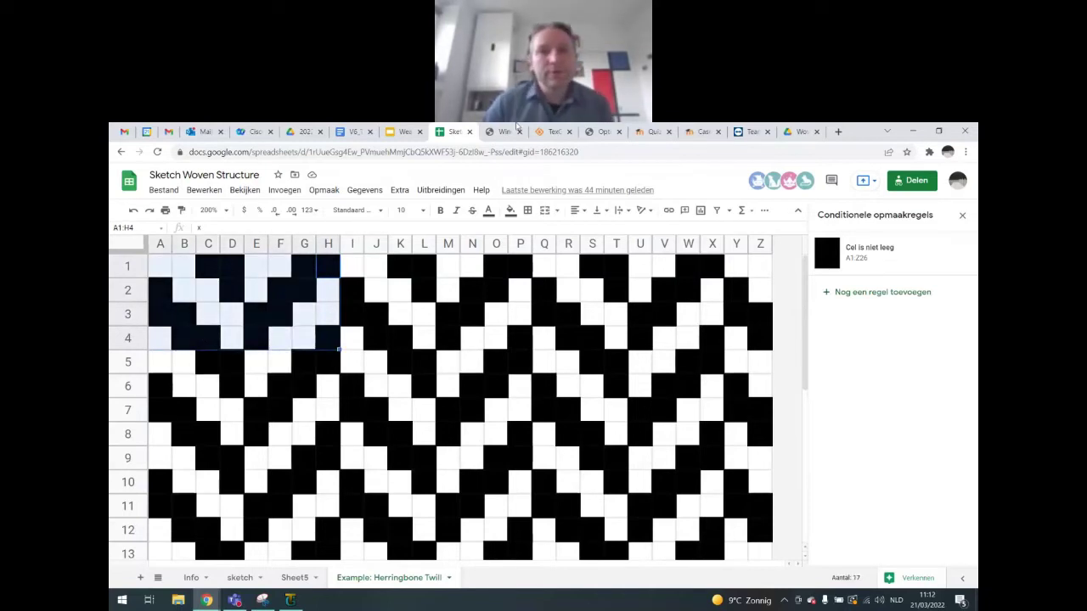
Step: Return to TexGen's Weave Wizard, place it clear of the slide's assignment text, and set 8 warp yarns and 4 weft yarns
click(403, 131)
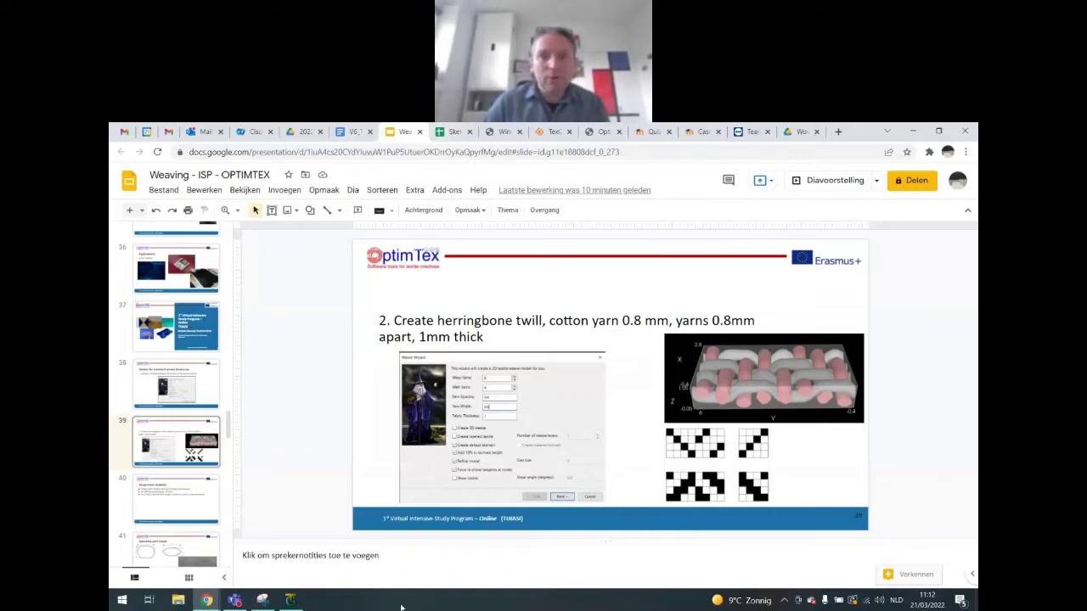
click(290, 600)
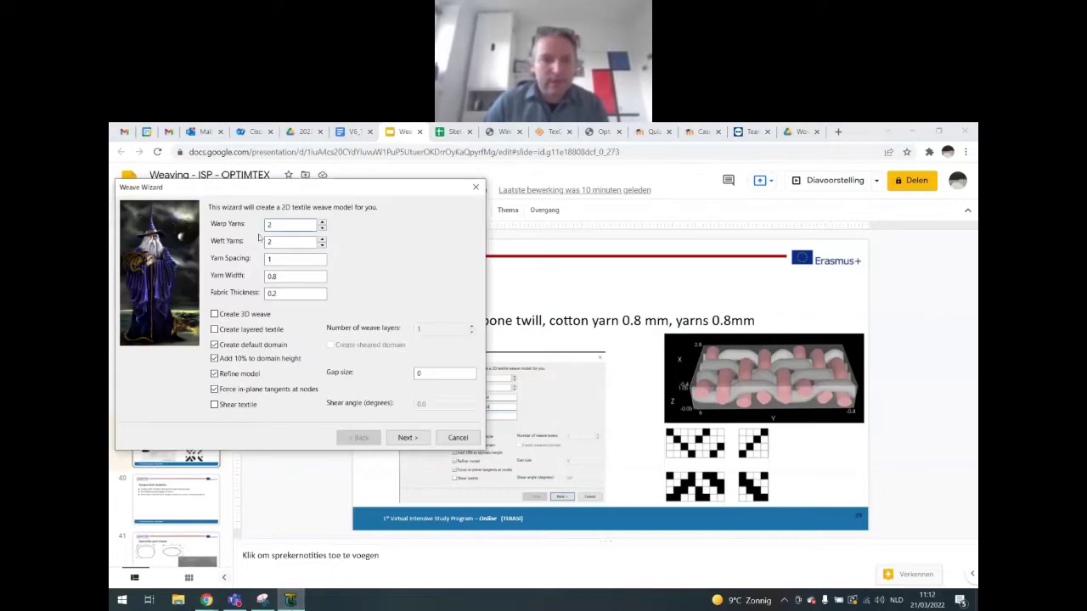
drag(295, 188, 733, 146)
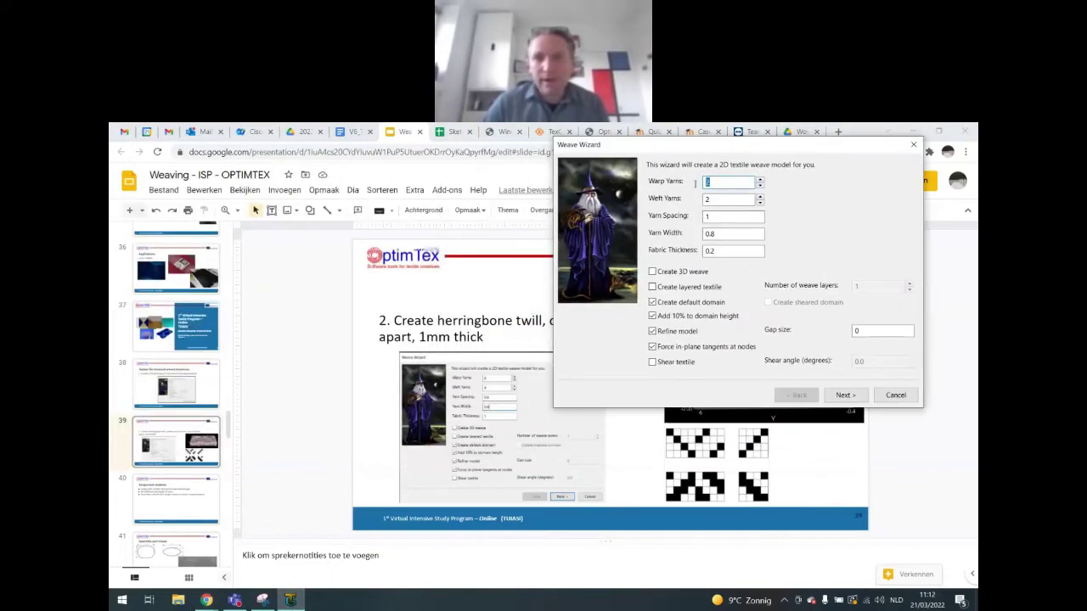
text(8)
click(714, 199)
key(BackSpace)
text(4)
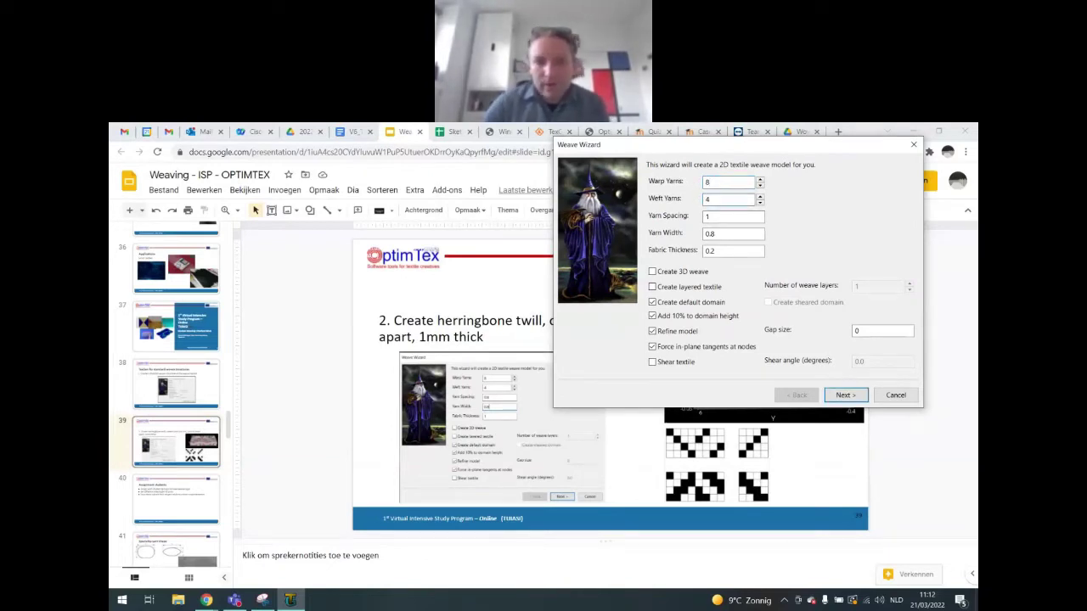
Step: Set the weave's yarn spacing to 0.8 and its fabric thickness to 1, keeping the yarn width
click(717, 218)
double_click(706, 218)
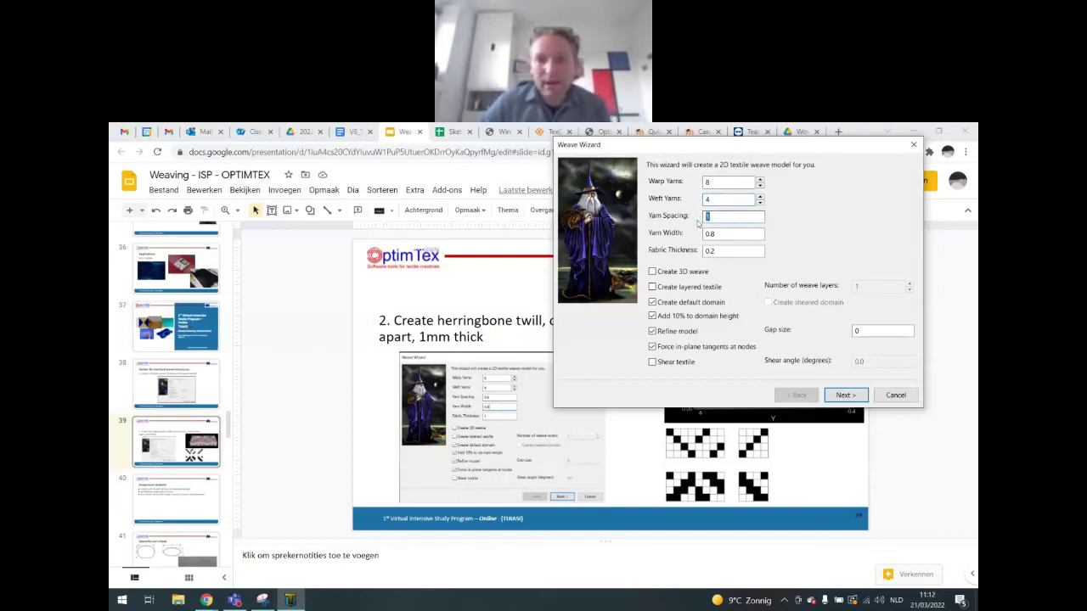
text(0.8)
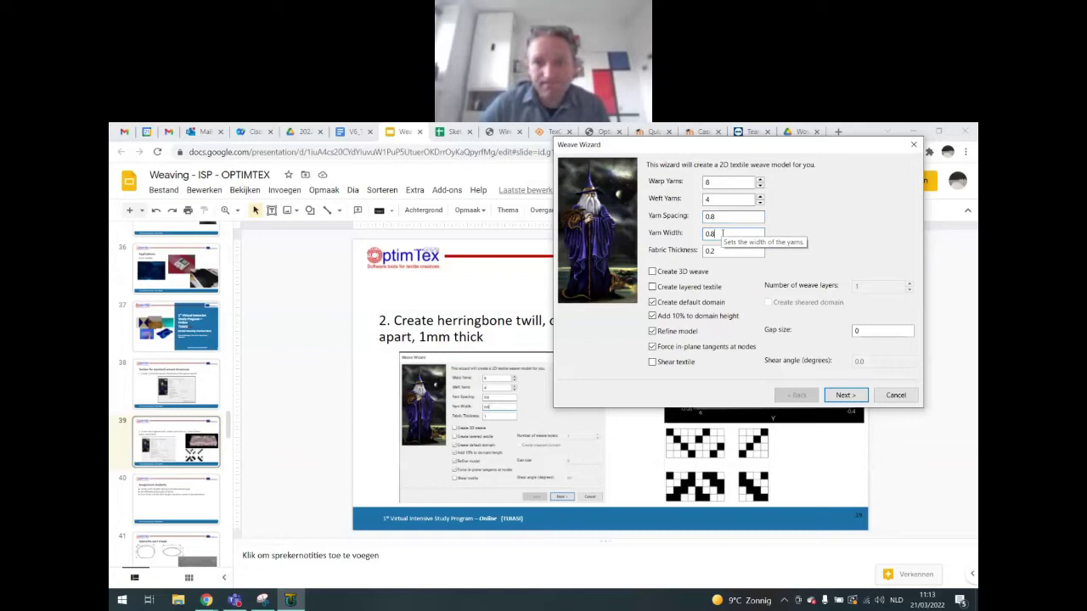
key(Tab)
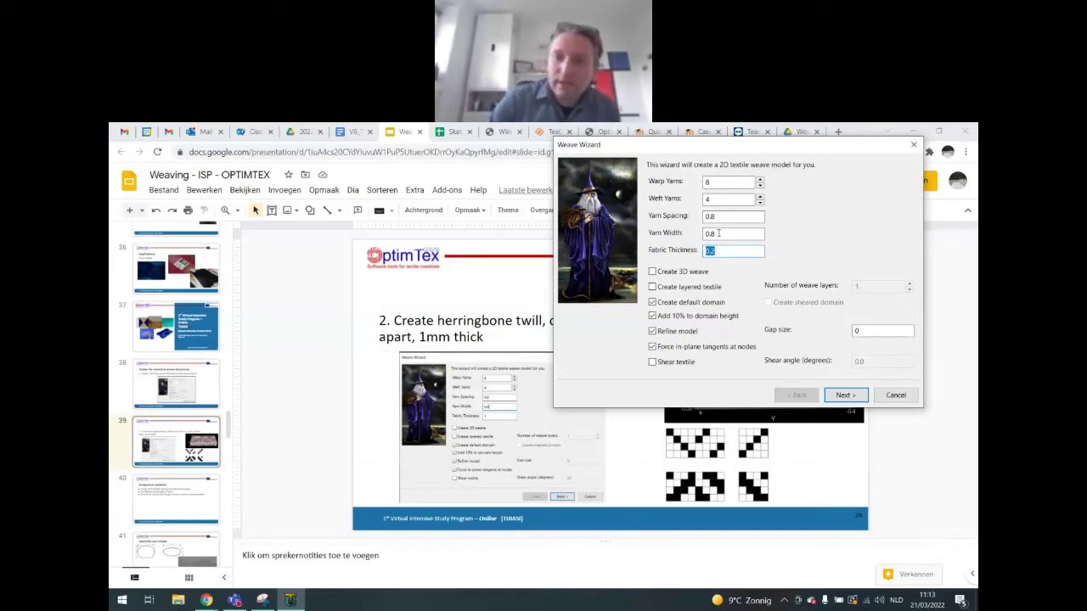
text(1)
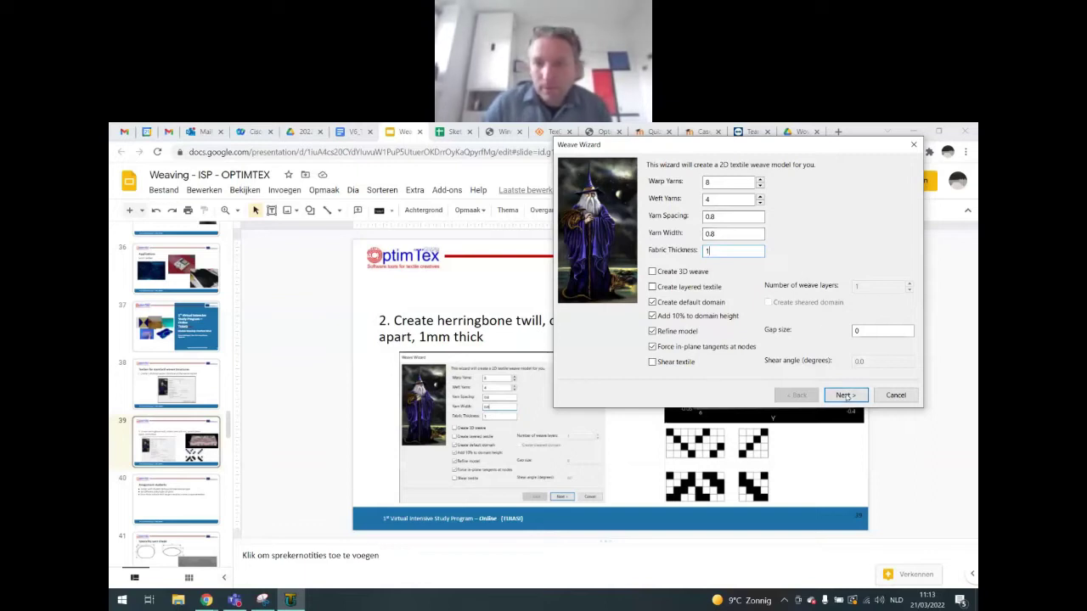
click(845, 396)
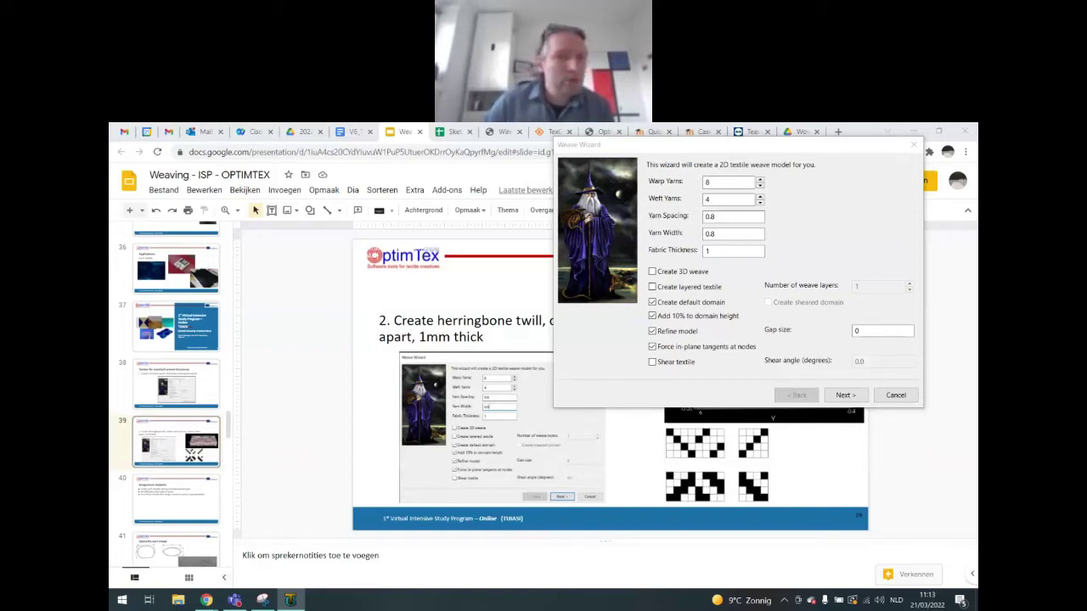
Step: Place the weave pattern editor beside the wizard and consult the herringbone example in the sketch spreadsheet before returning to the editor
drag(255, 294, 374, 145)
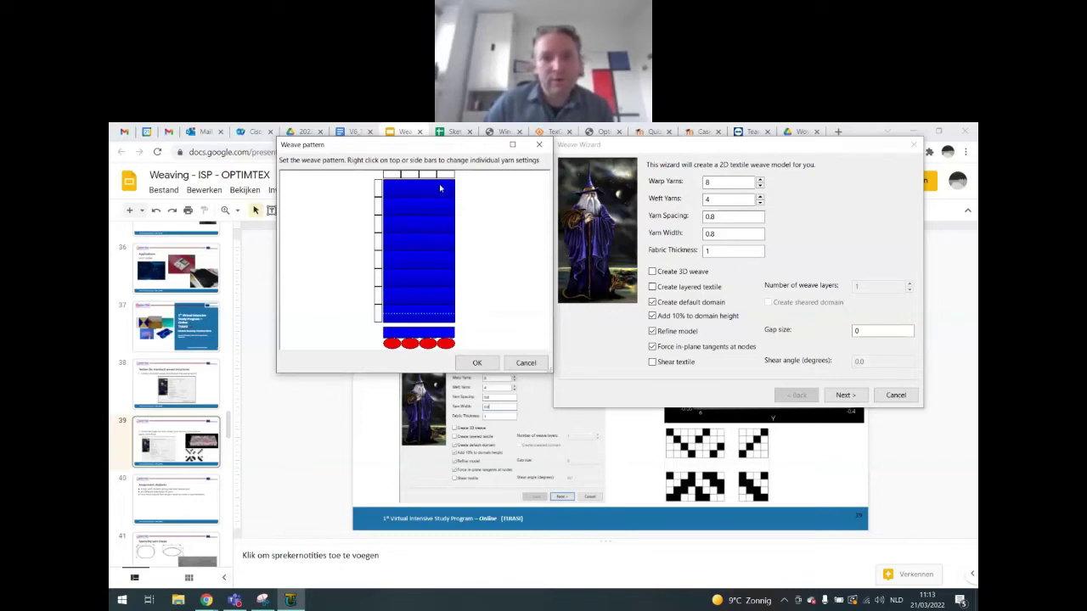
drag(417, 147, 407, 174)
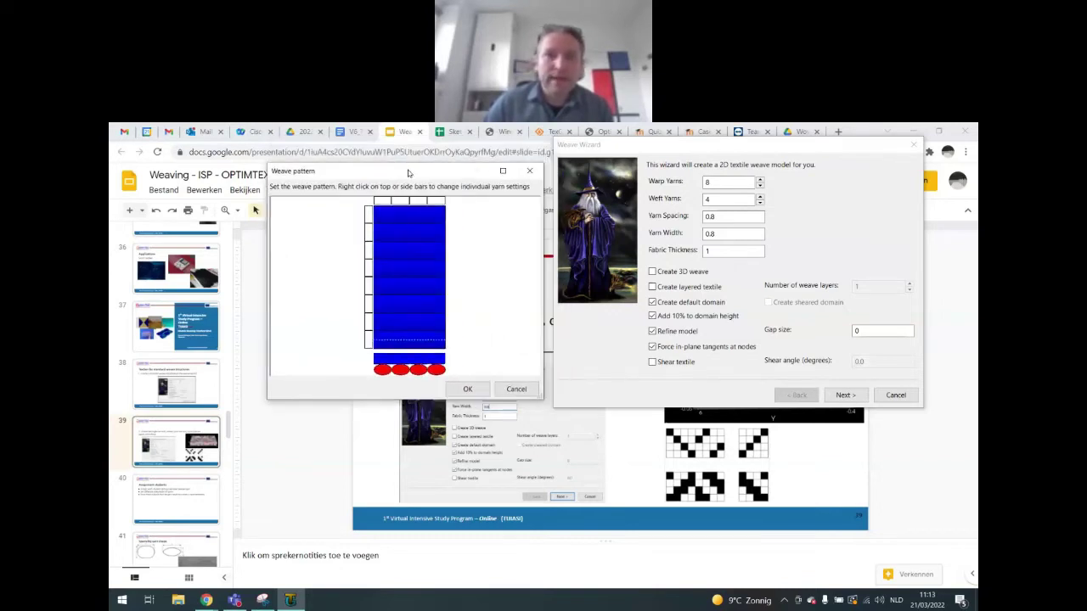
click(450, 132)
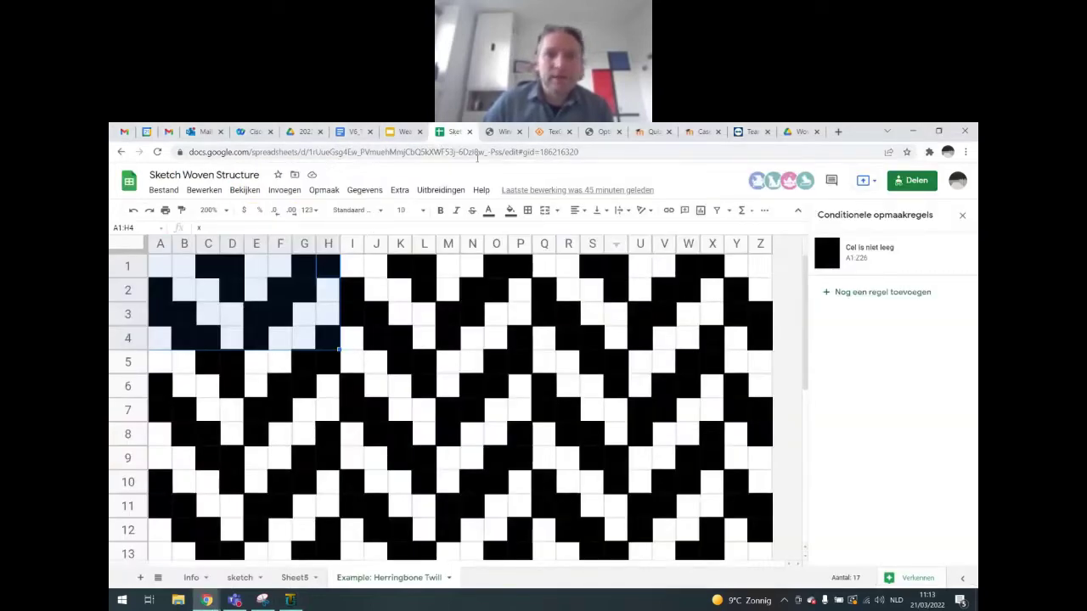
click(404, 132)
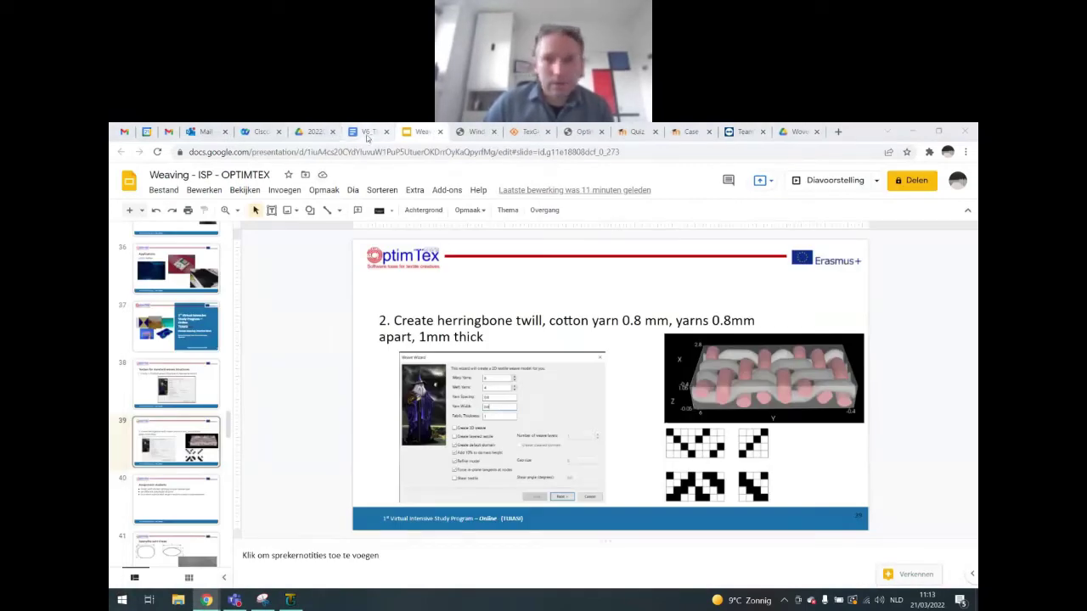
click(290, 601)
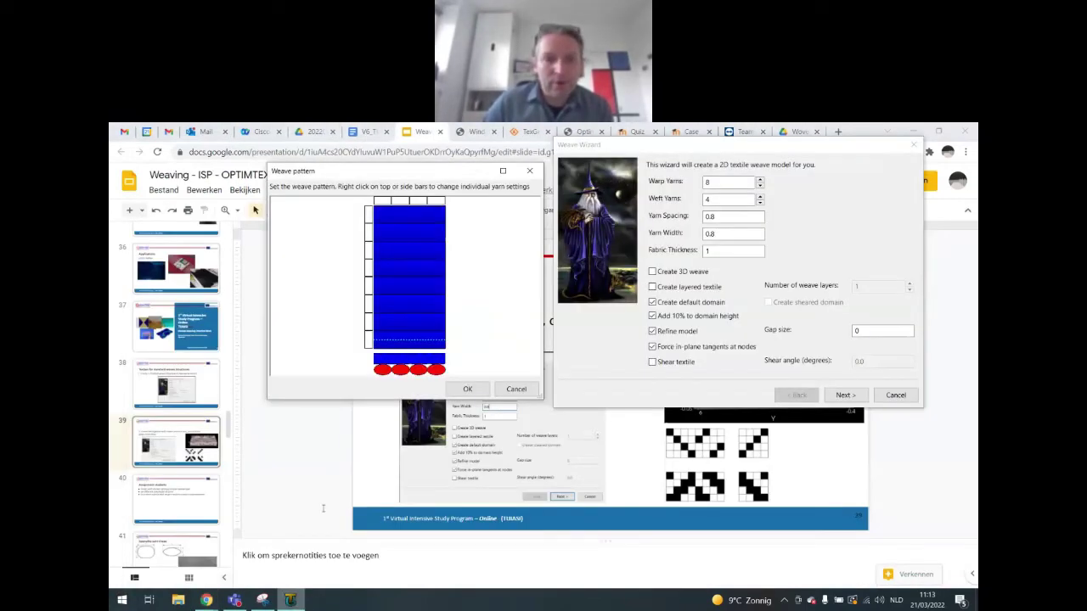
Step: In the first column of the weave pattern, switch rows 1, 2, 5 and 6 from the top to red
click(380, 307)
click(380, 291)
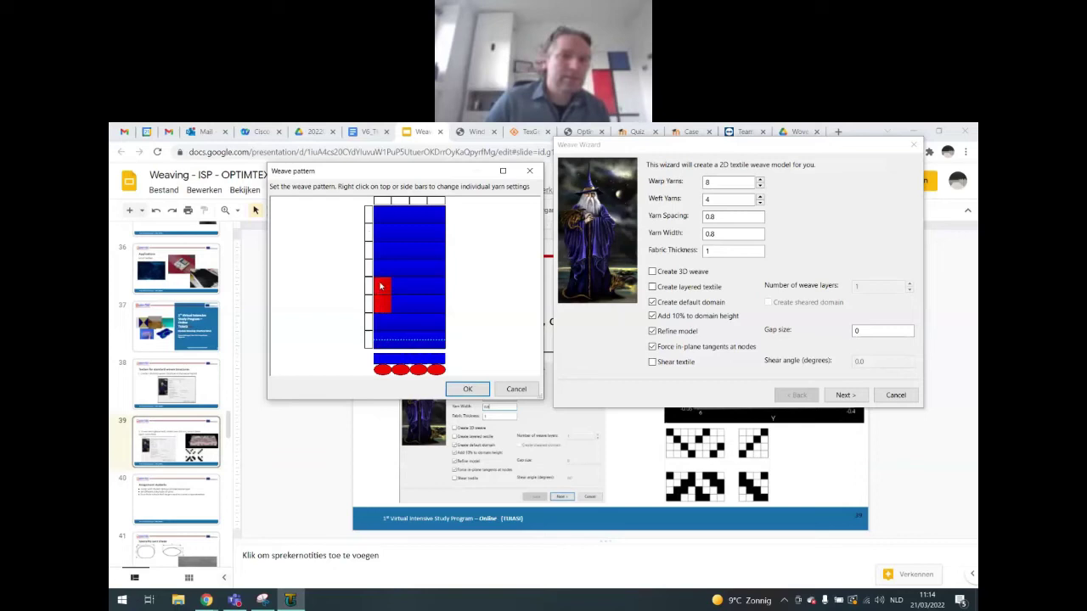
click(381, 229)
click(381, 215)
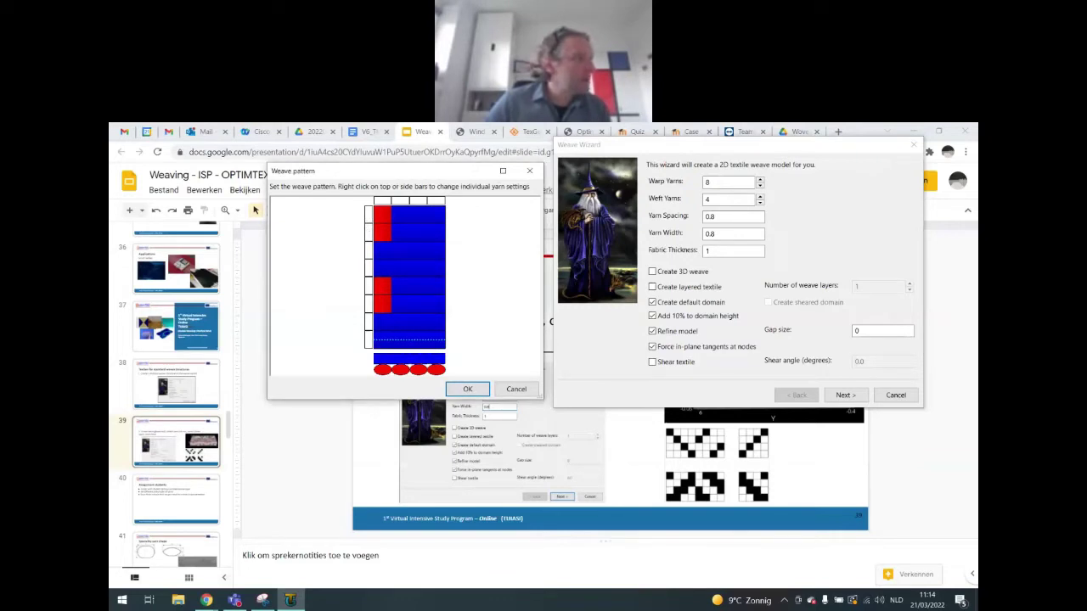
Step: Switch these lower weave pattern cells to red: row 5 column 2, row 6 column 4, row 7 columns 3–4, row 8 columns 2–3
click(402, 292)
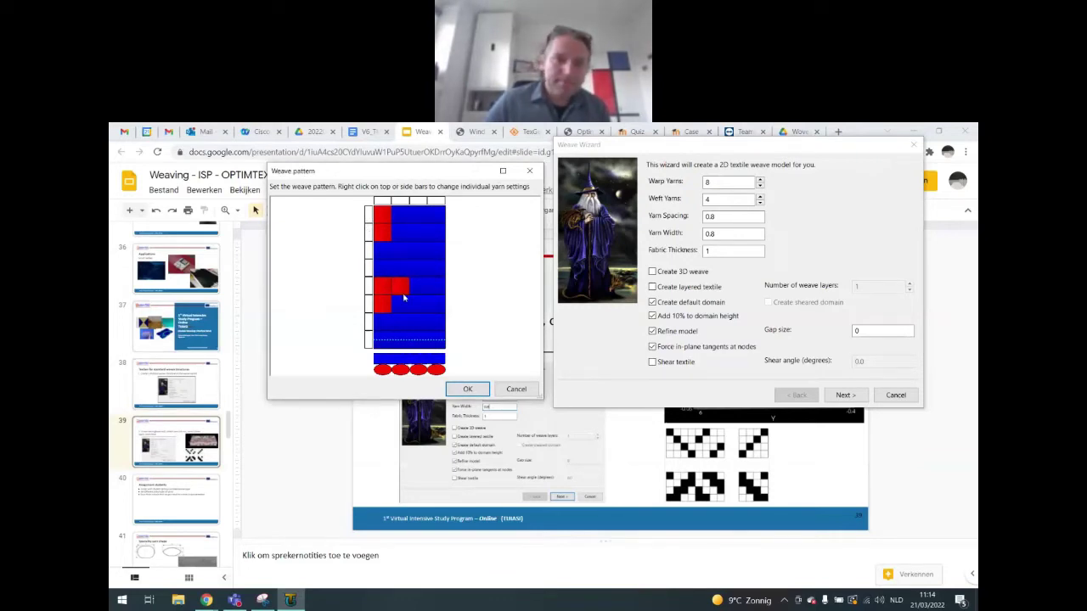
click(401, 340)
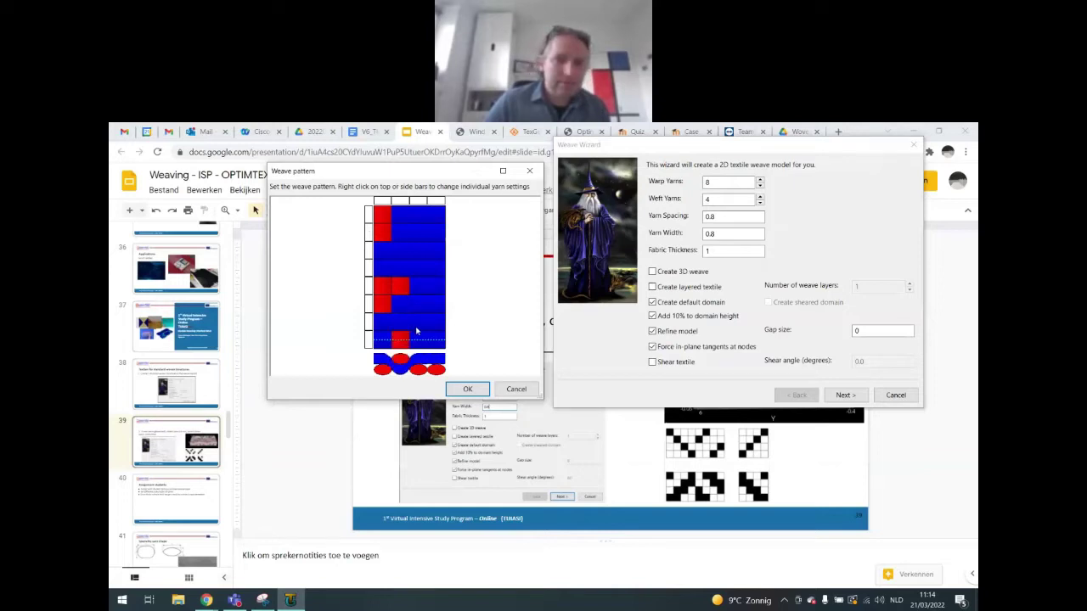
click(418, 324)
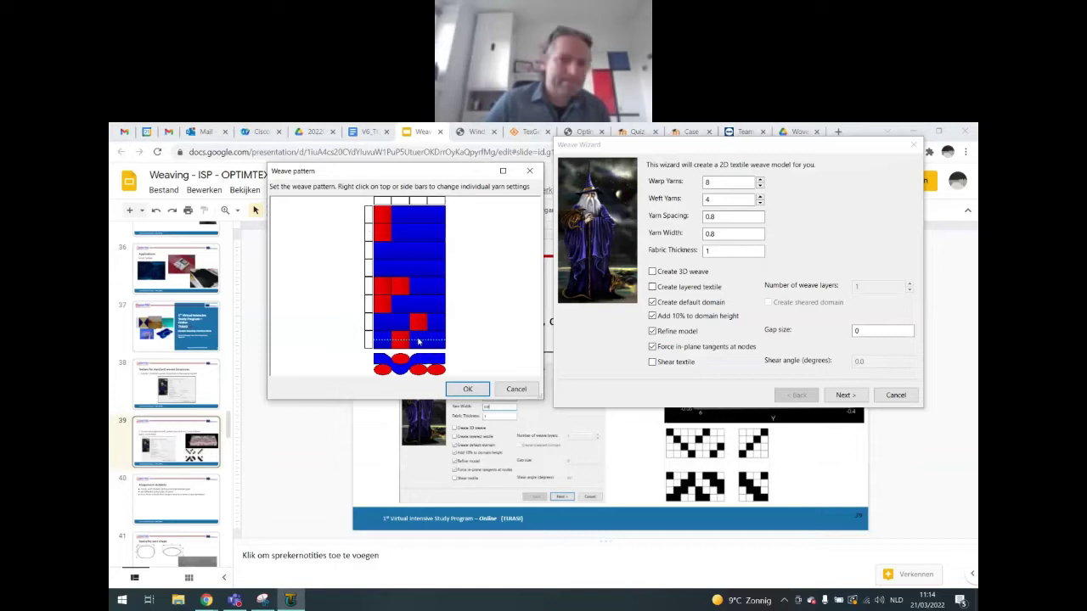
click(418, 340)
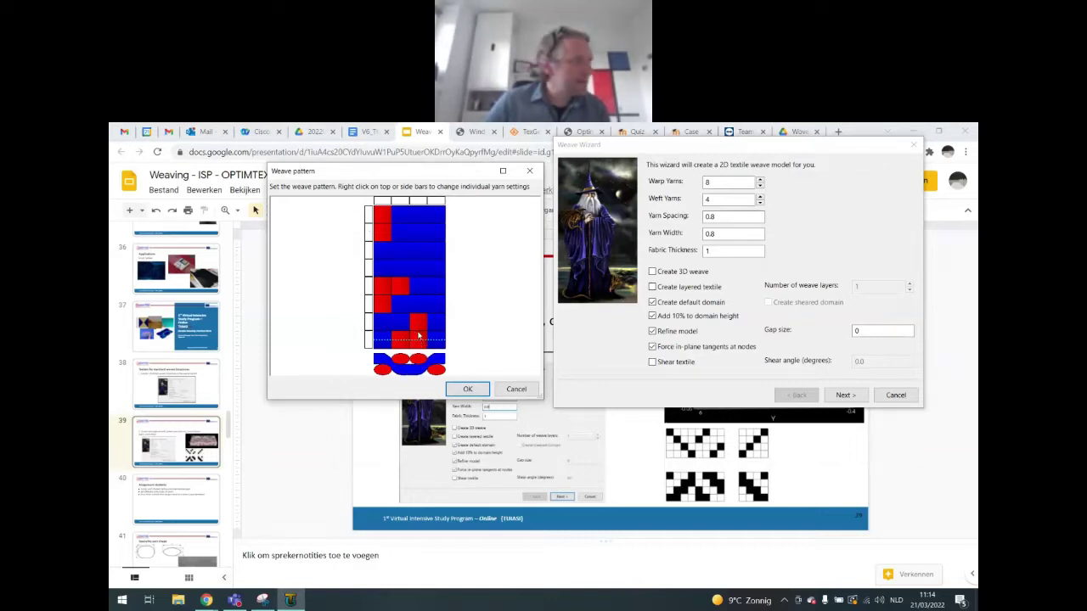
click(435, 305)
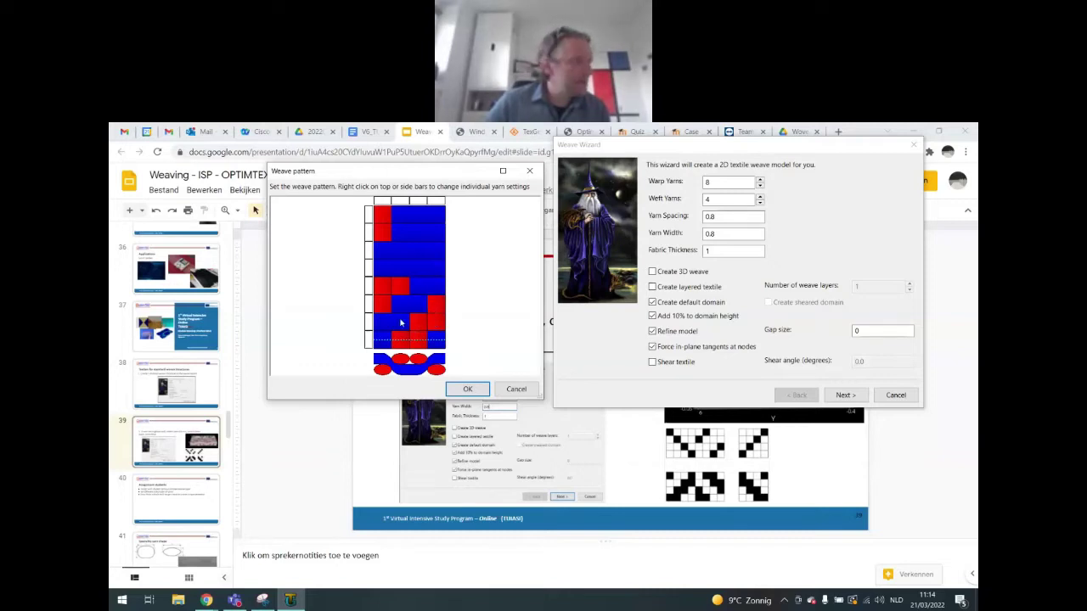
Step: Switch these upper weave pattern cells to red: row 4 columns 3–4, row 3 columns 2–3, row 2 column 2, row 1 column 4
click(437, 272)
click(423, 270)
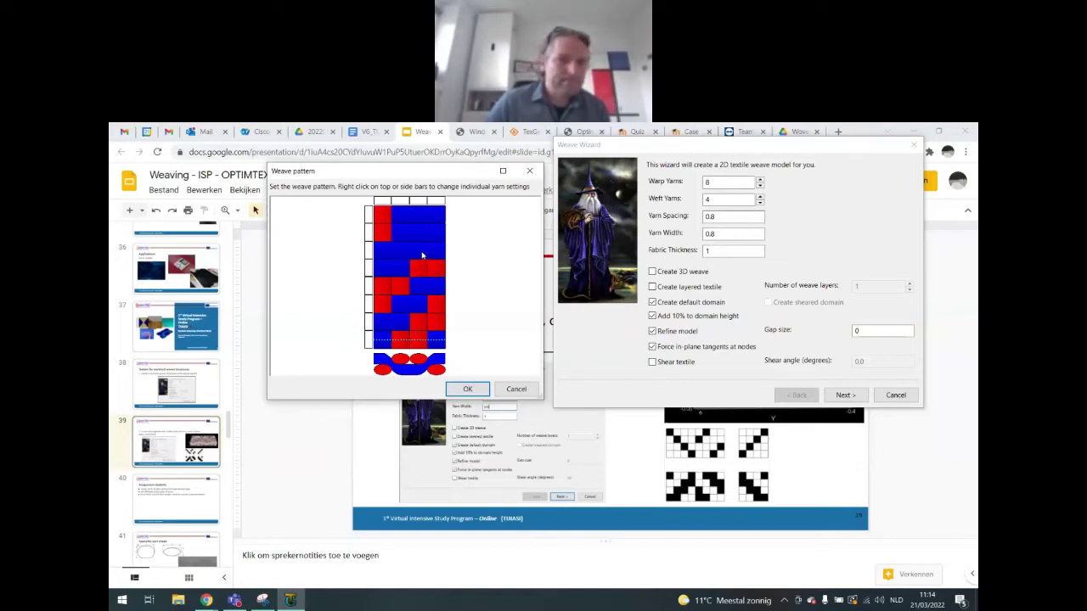
click(422, 254)
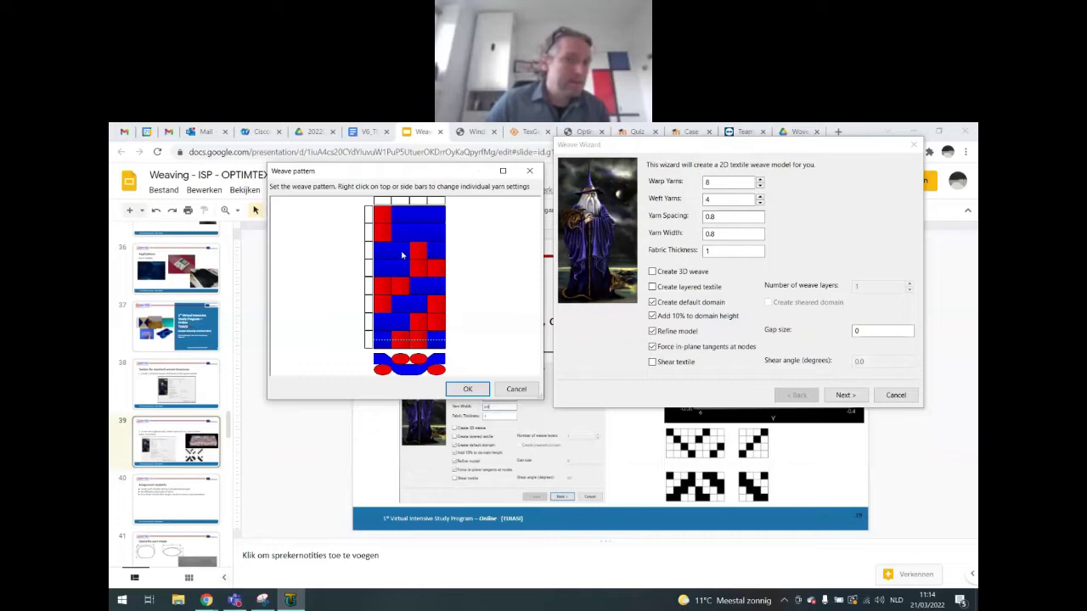
click(403, 253)
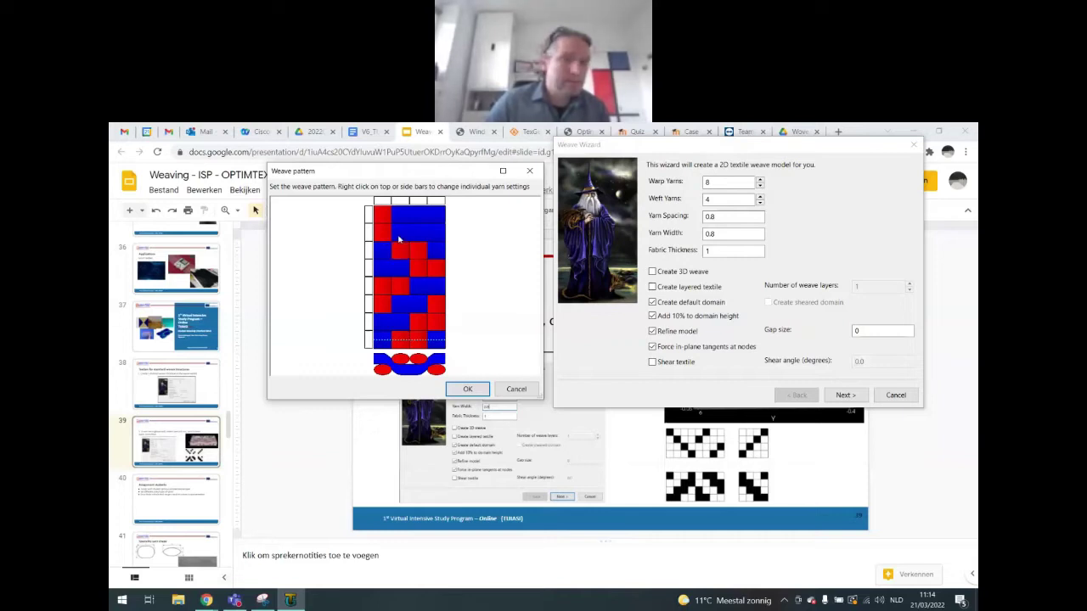
click(400, 238)
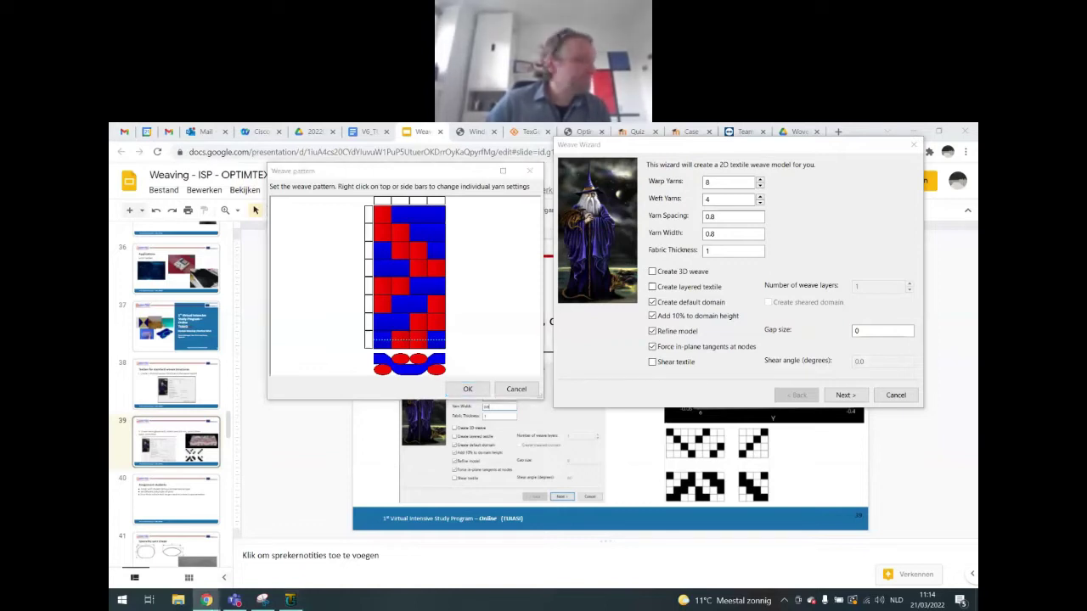
click(436, 216)
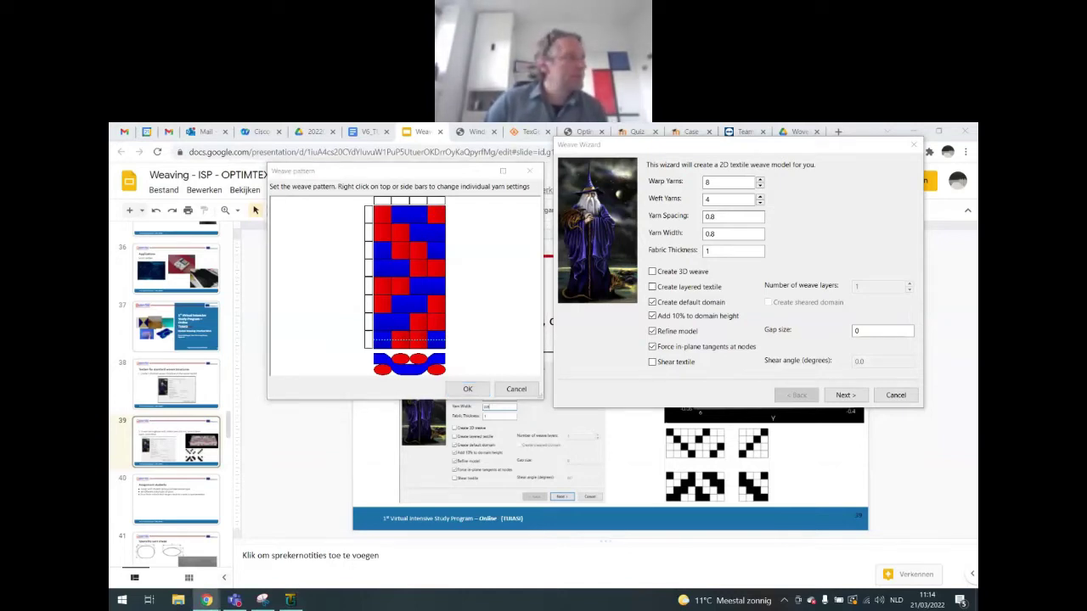
Step: Place the spreadsheet's herringbone example beside the weave pattern and mark cells A1:H4 for comparison
key(alt+Tab)
mouse_move(684, 277)
mouse_down()
mouse_move(715, 127)
mouse_move(705, 145)
mouse_move(723, 148)
mouse_move(714, 146)
mouse_up()
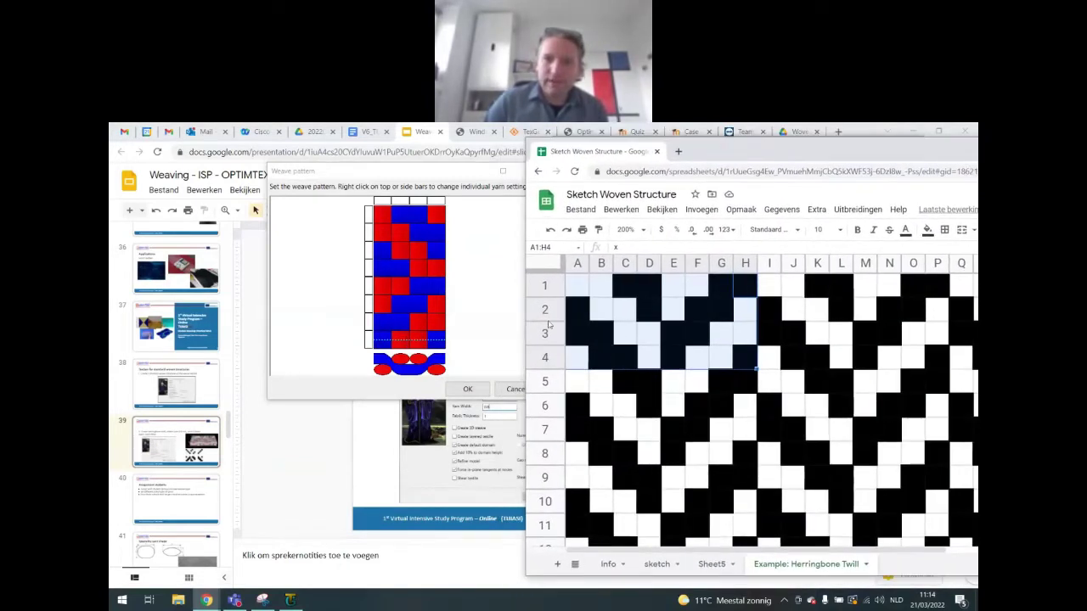
drag(743, 356, 583, 287)
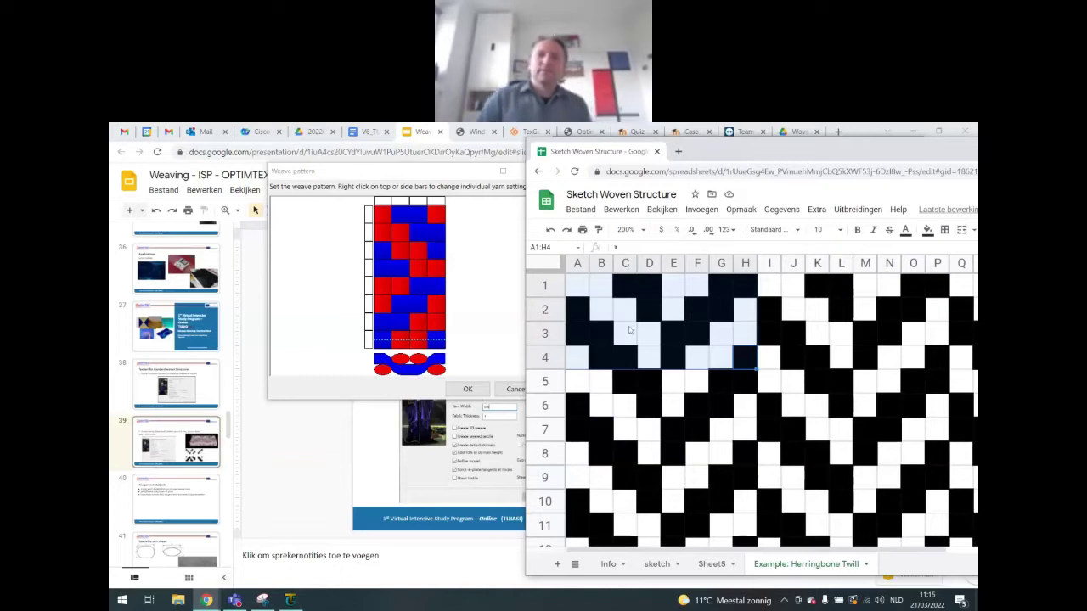
Step: Examine the cross-sections of the lowest rows in the weave pattern and the individual yarn settings offered for the second column
click(369, 342)
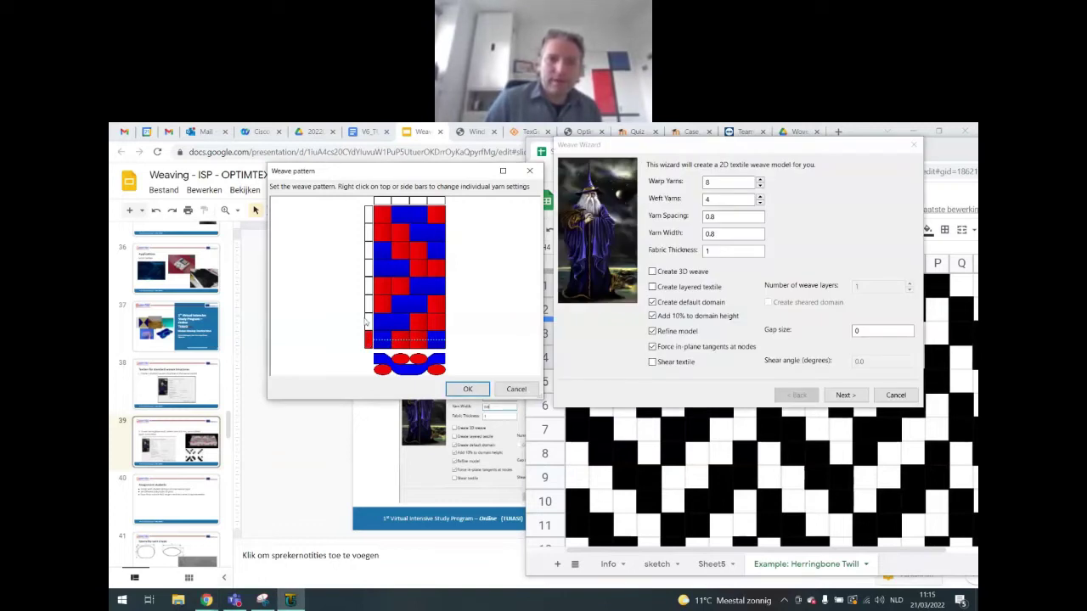
click(416, 323)
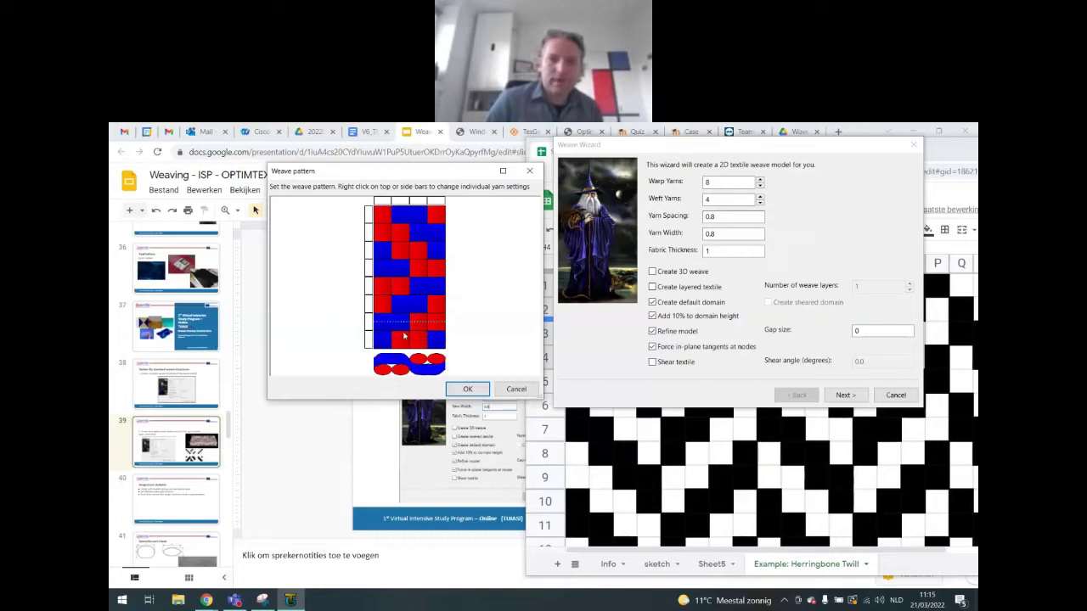
click(413, 306)
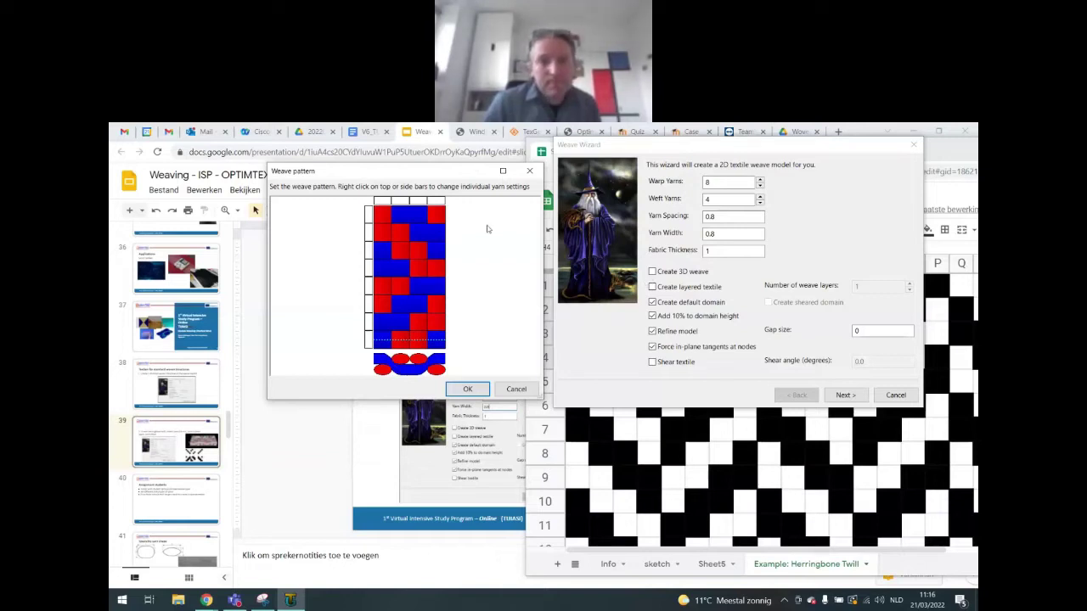
right_click(408, 202)
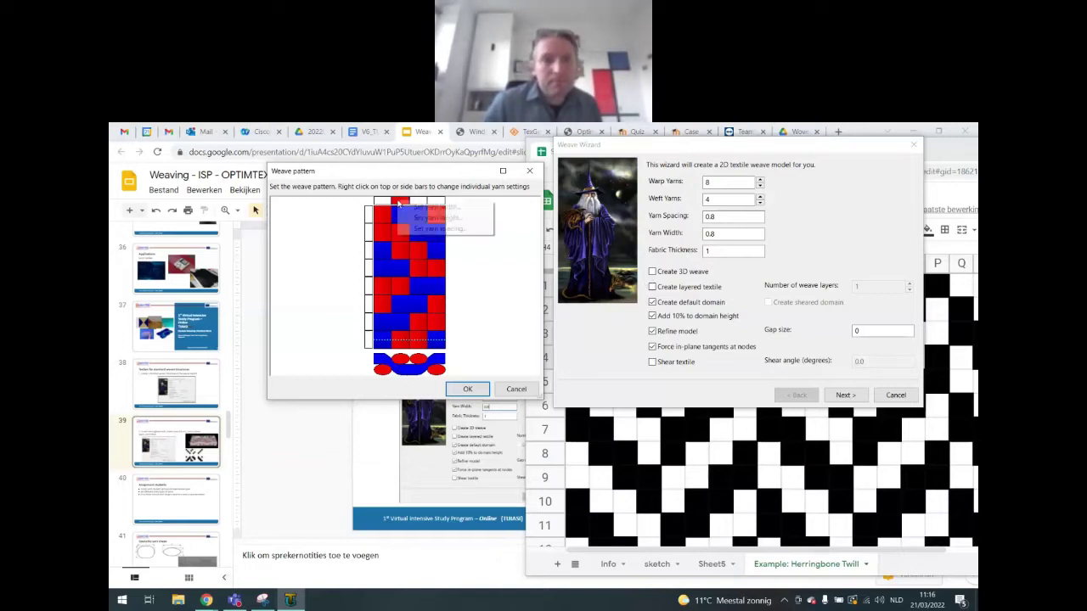
click(355, 211)
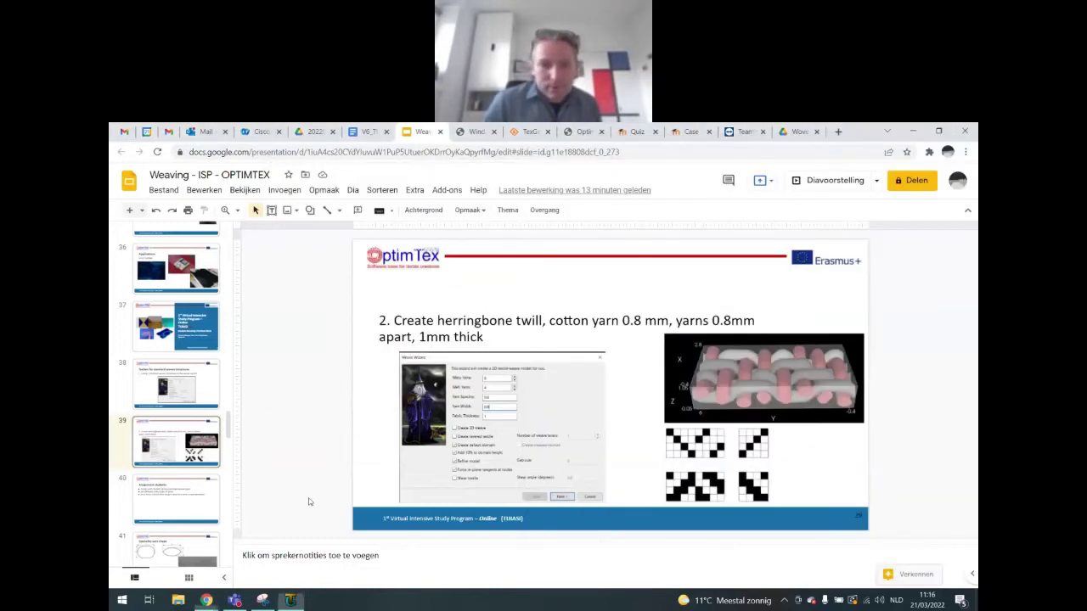
Step: Consult the slide on speciality yarn shapes, then return to the herringbone twill slide and the weave pattern
click(309, 503)
key(Down)
key(Down)
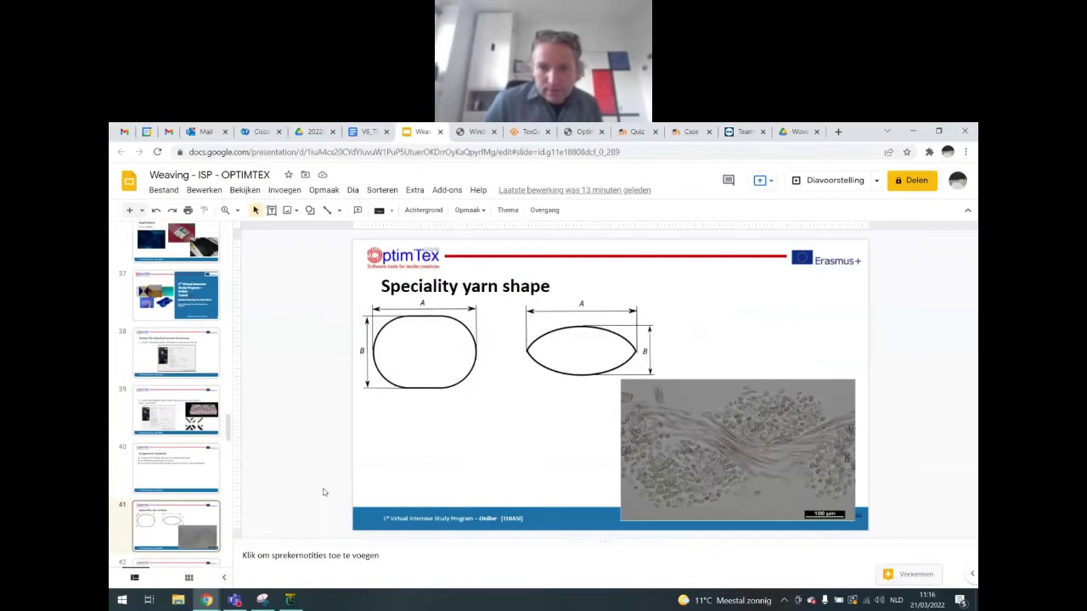
key(Up)
key(Up)
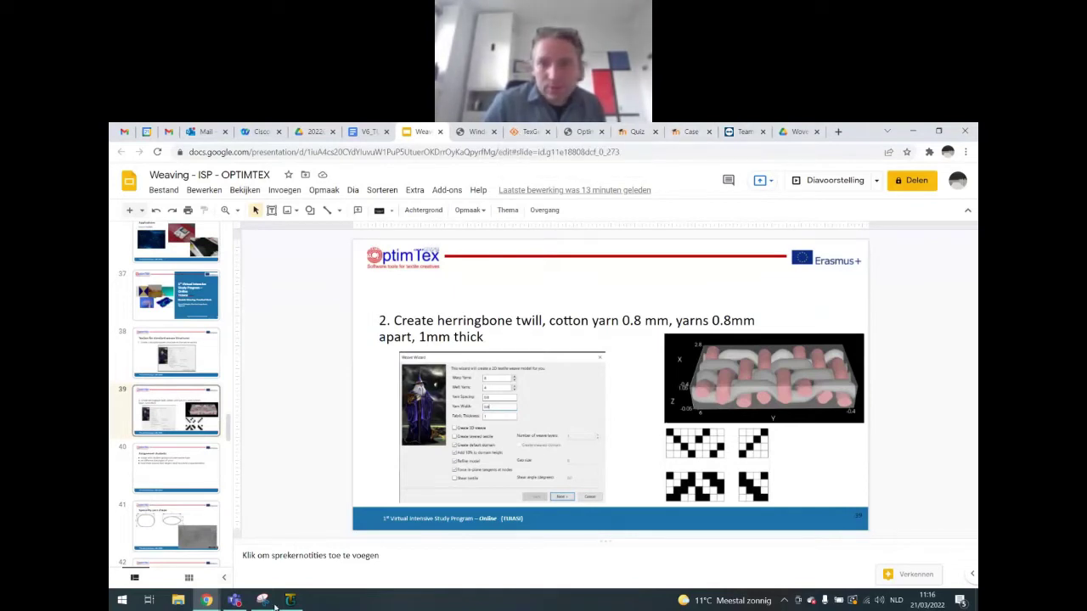
click(291, 601)
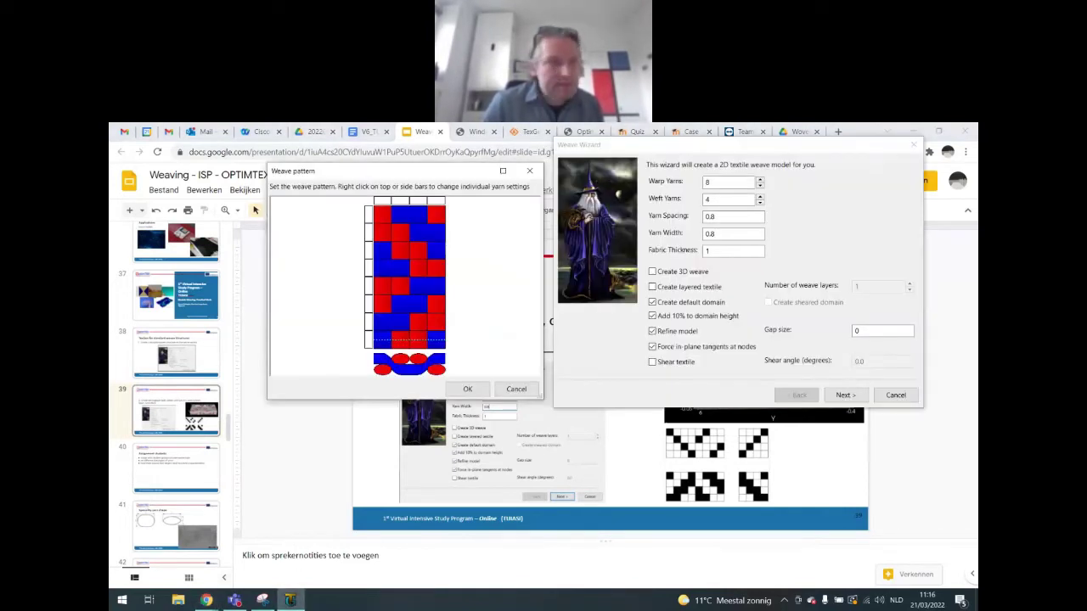
click(207, 600)
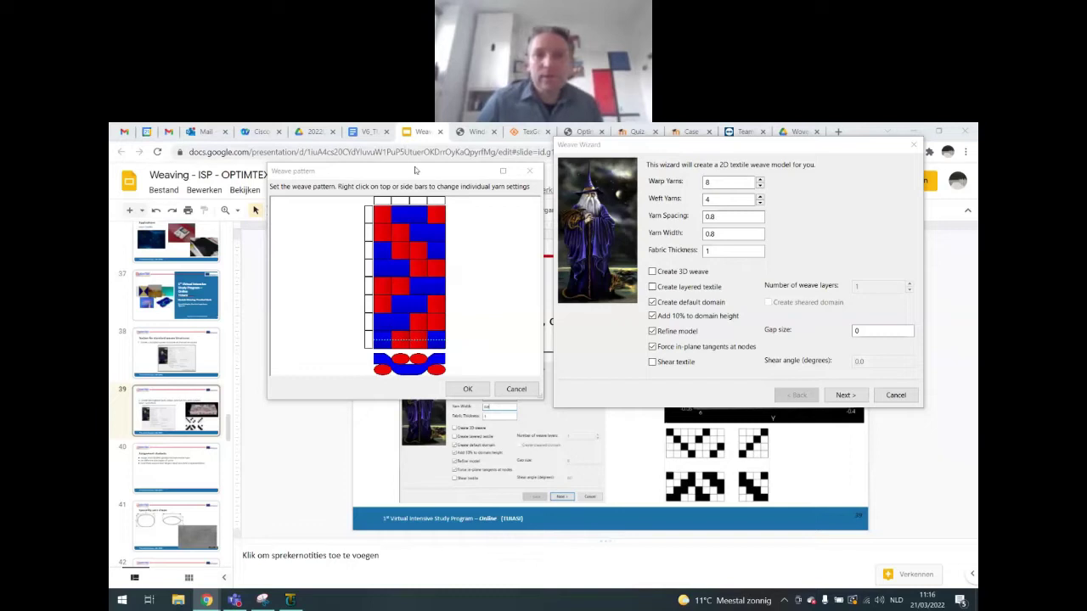
Step: Accept the weave pattern to generate the textile and place TexGen's main window over the presentation
drag(415, 171, 425, 145)
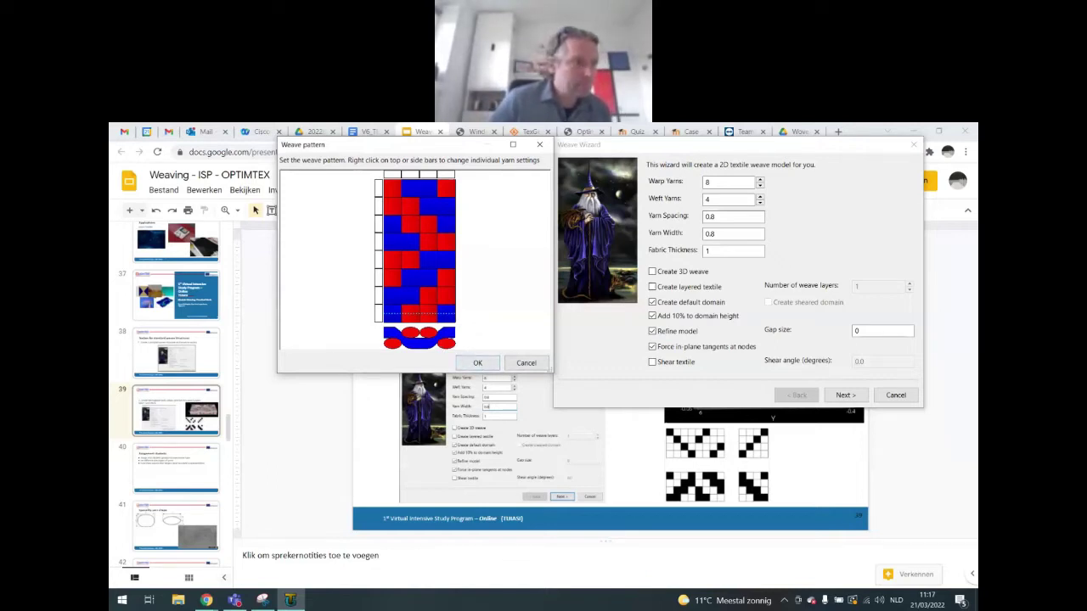
click(475, 363)
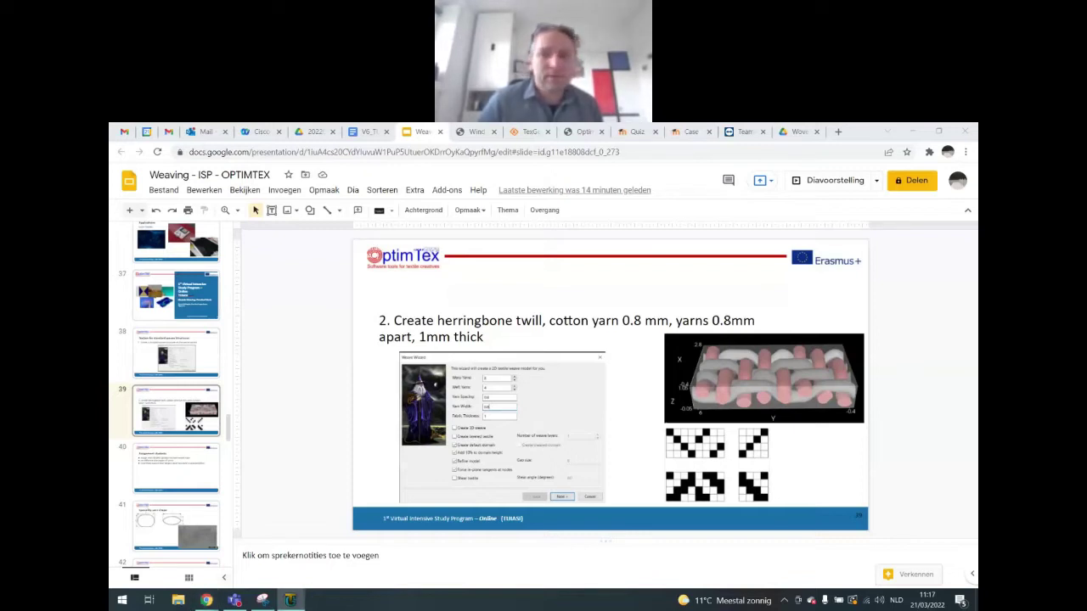
click(290, 601)
drag(388, 257, 361, 150)
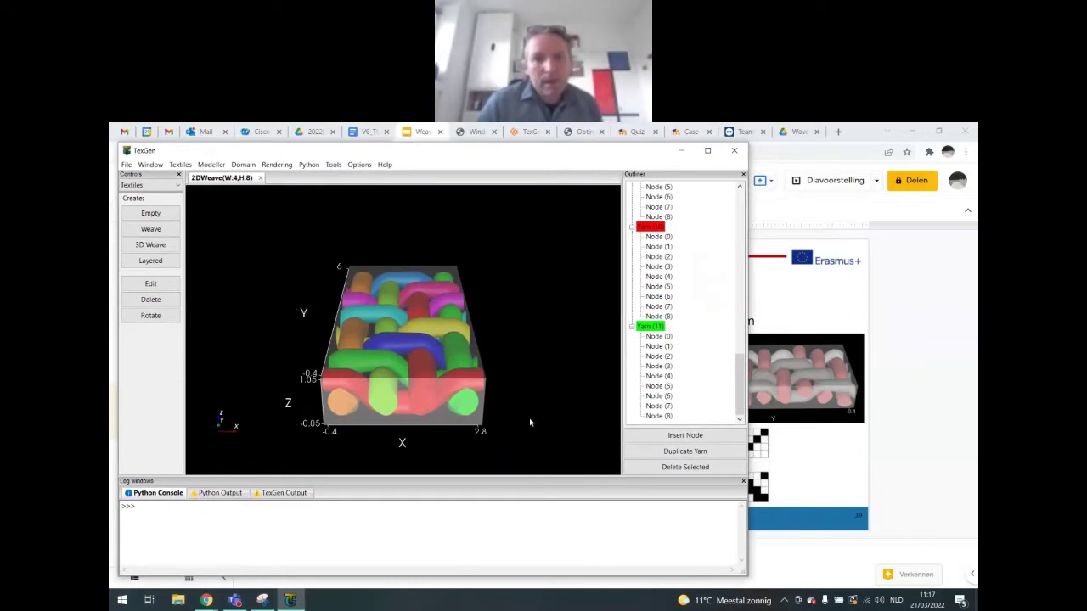
Step: Turn the textile to its long side and set the yarn surface colour to light red in the rendering controls
drag(557, 408, 342, 453)
right_drag(478, 434, 427, 430)
drag(426, 430, 295, 352)
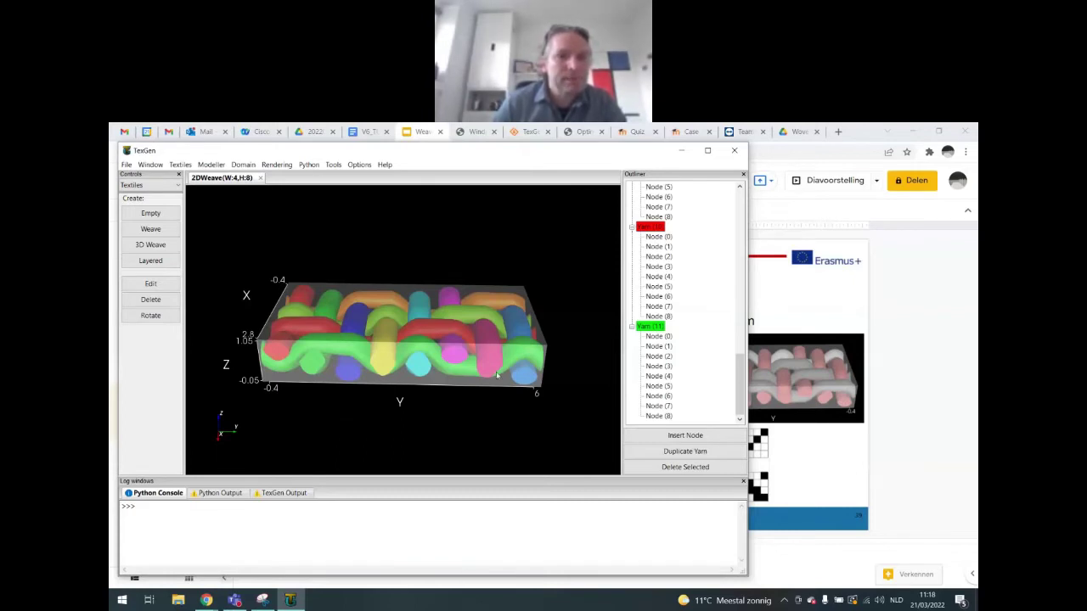
click(138, 193)
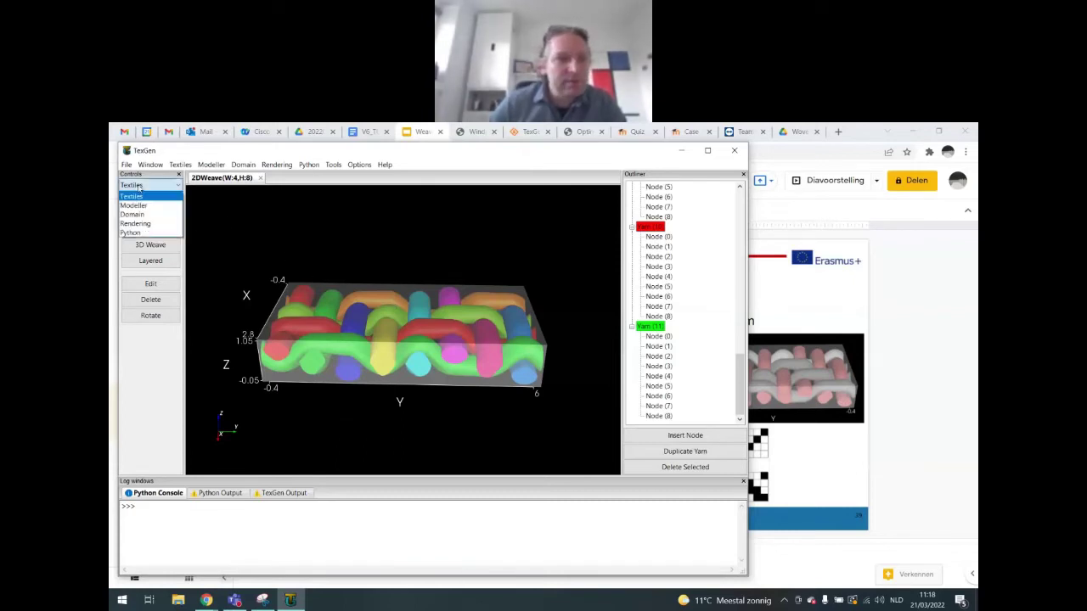
click(145, 226)
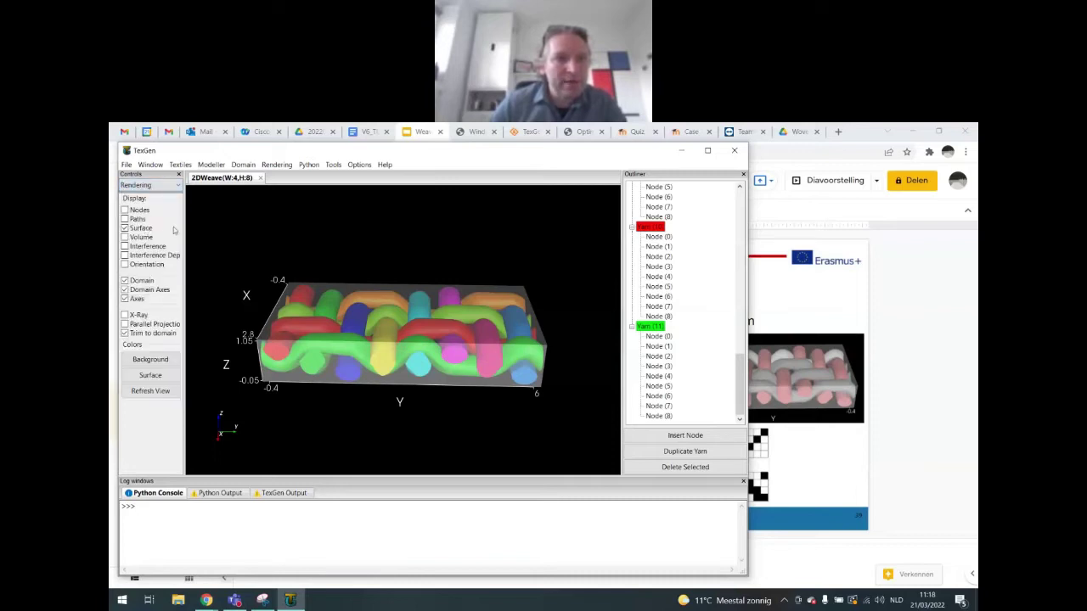
click(159, 379)
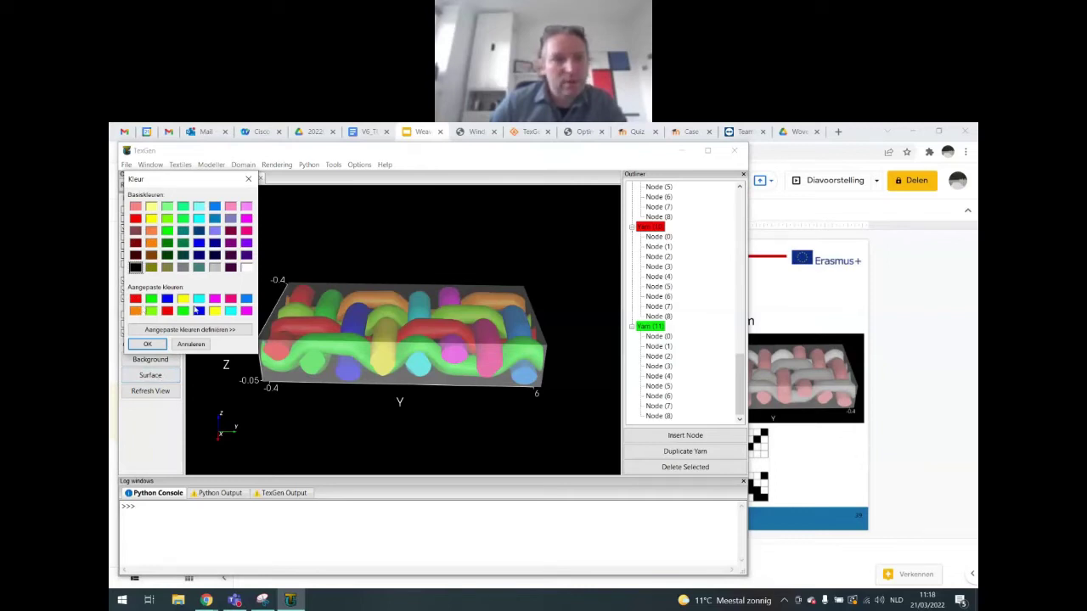
click(135, 207)
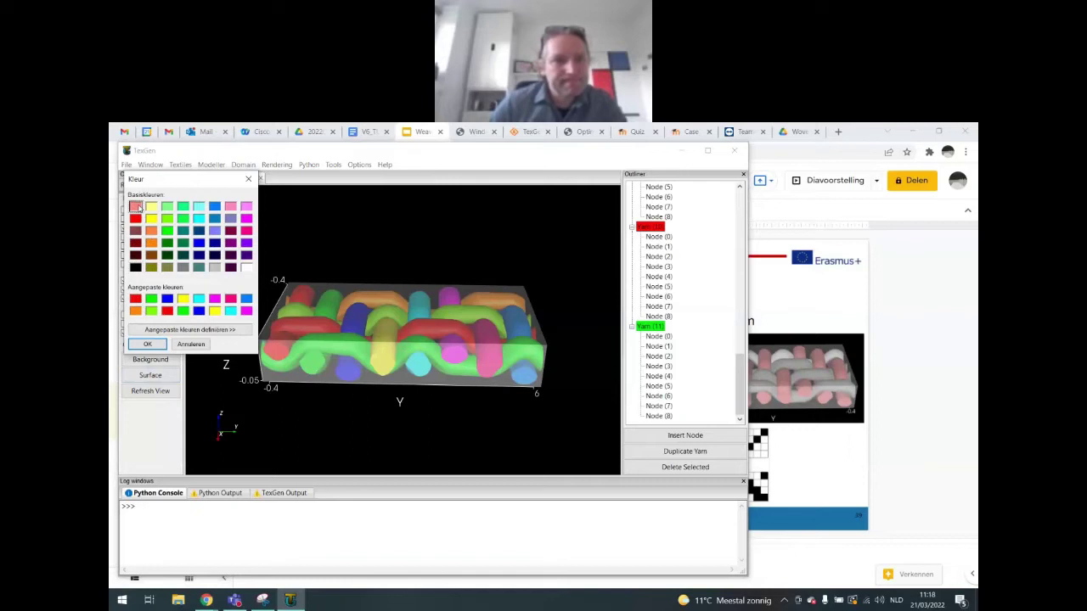
click(154, 347)
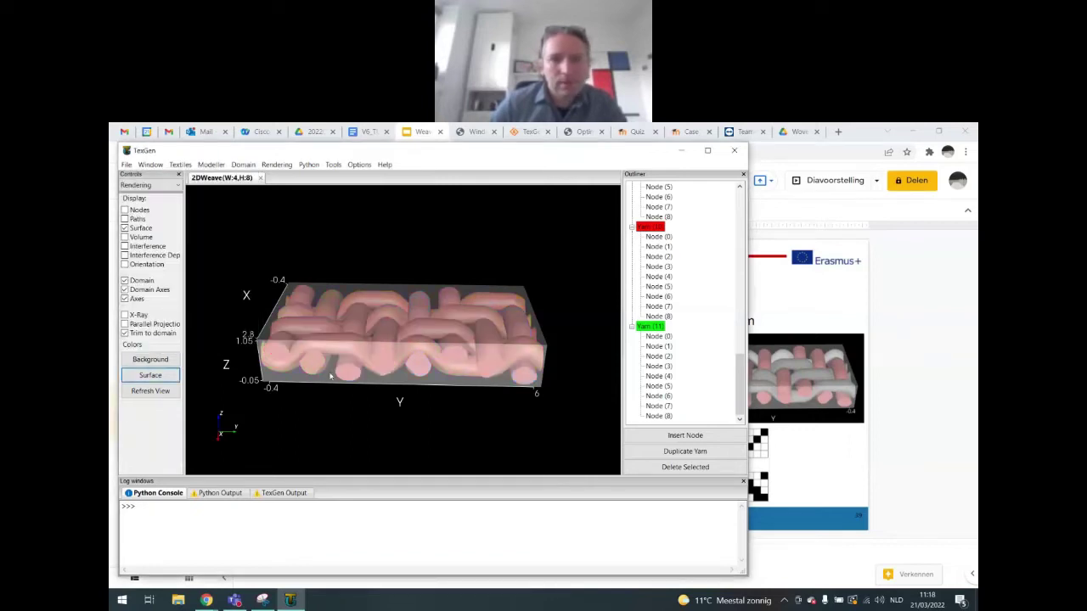
Step: Shrink the presentation window so its reference picture shows beside TexGen, and rotate the textile to the same viewing direction
drag(570, 356, 460, 321)
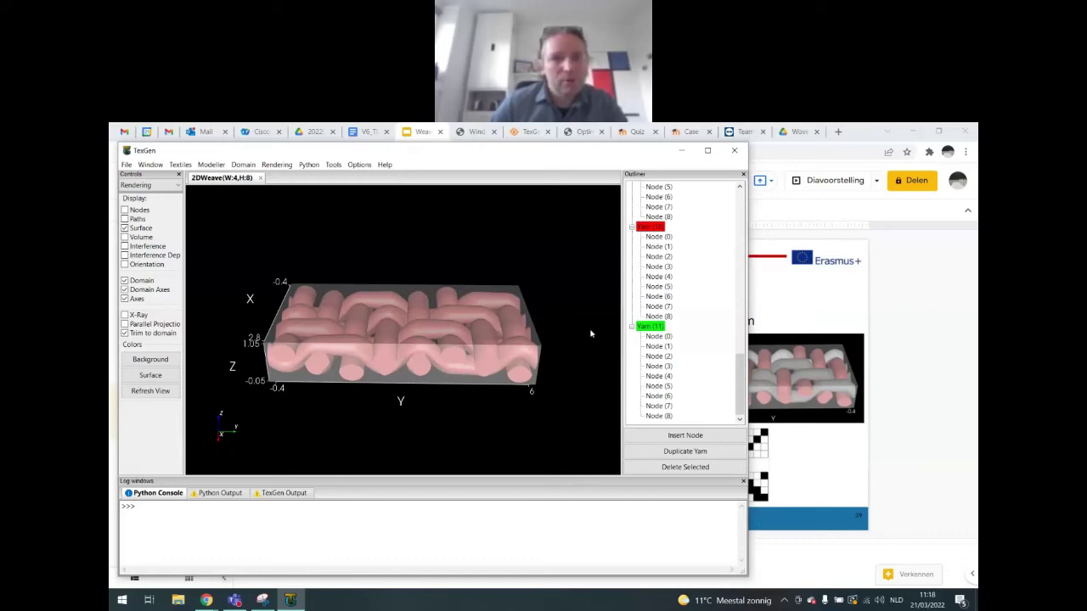
click(859, 138)
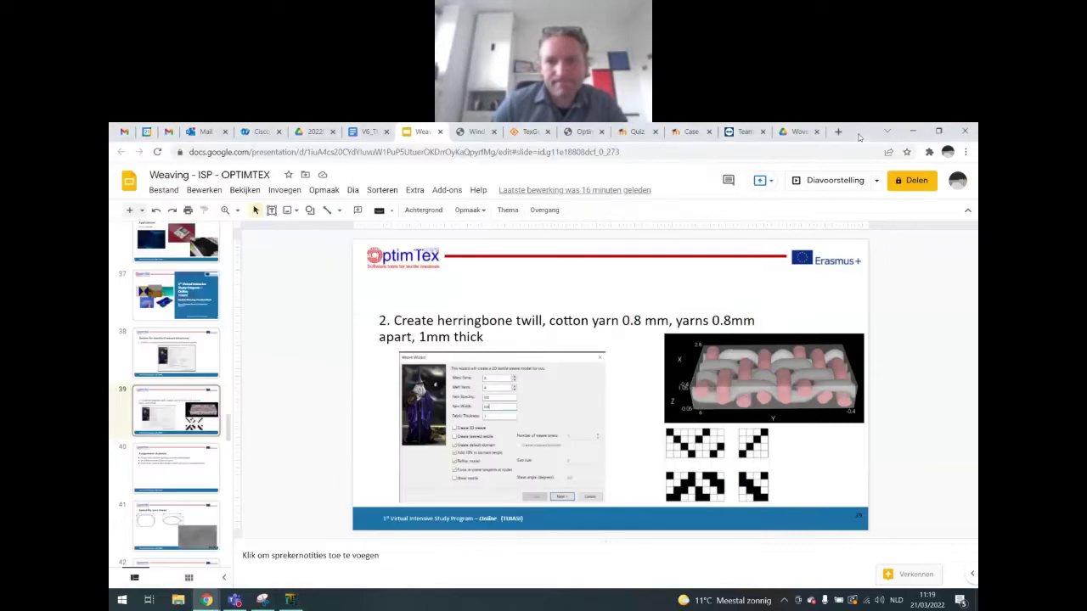
click(939, 132)
click(201, 152)
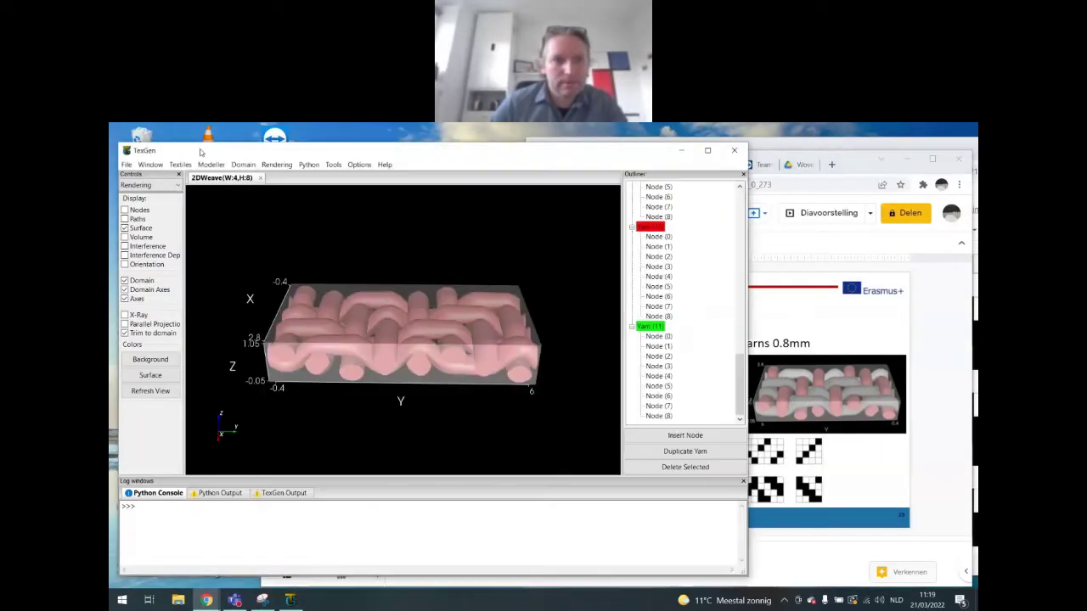
drag(578, 403, 130, 404)
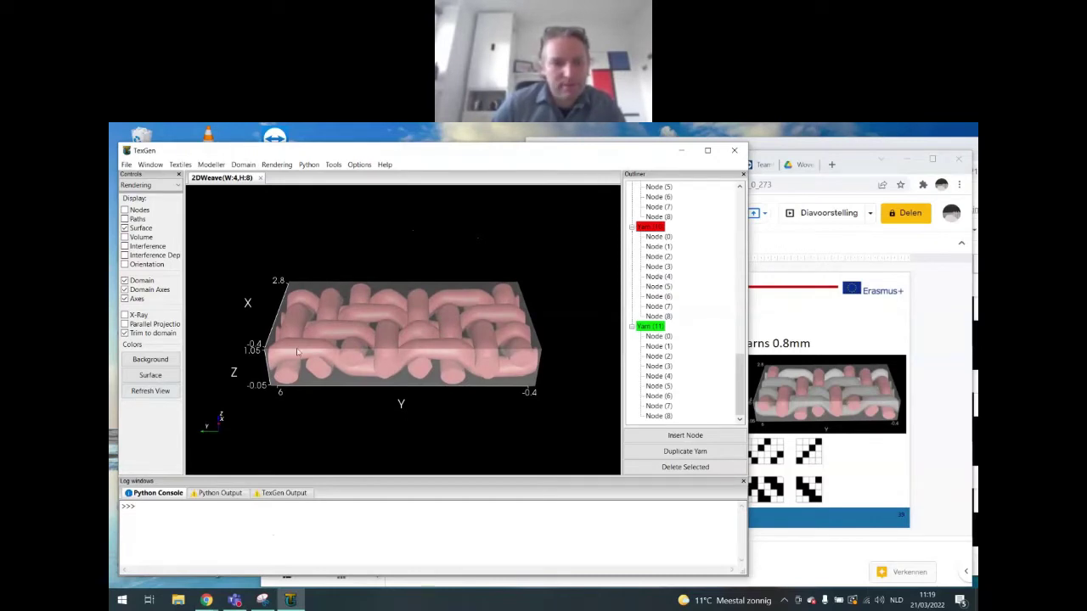
Step: Select the four long yarns running along Y so they stand out in white like the slide's reference
click(298, 351)
click(347, 329)
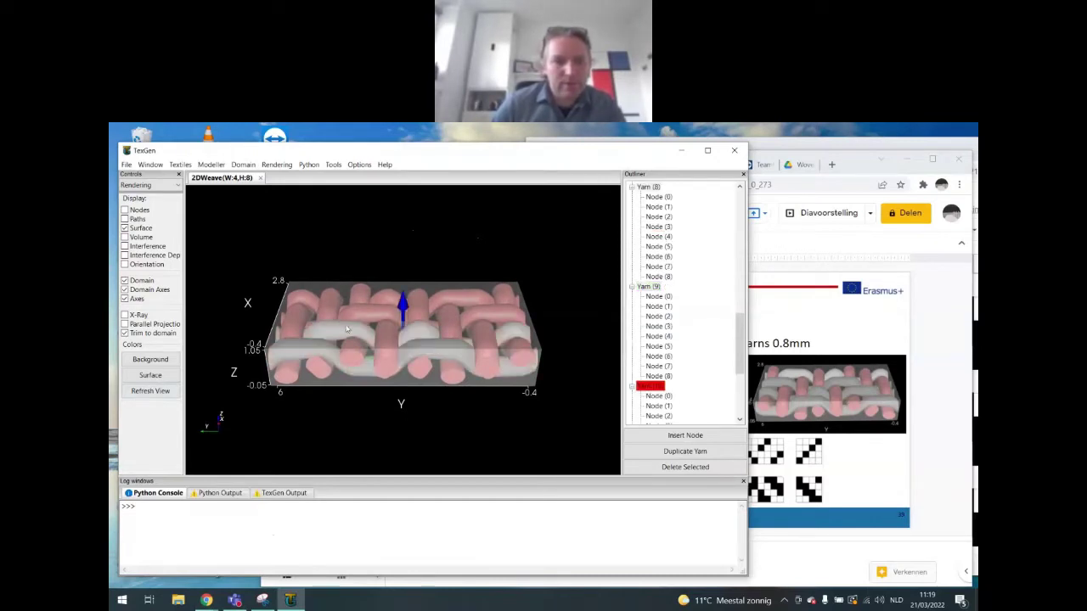
click(370, 315)
click(454, 301)
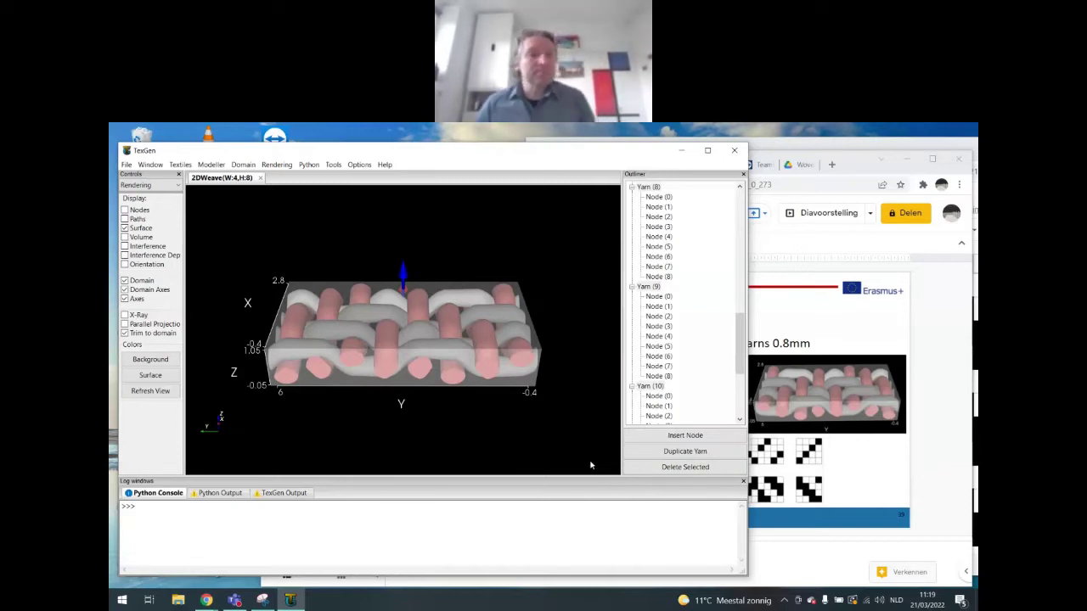
Step: Hide the domain and domain axes in the rendering display and toggle the axes off and on
click(125, 299)
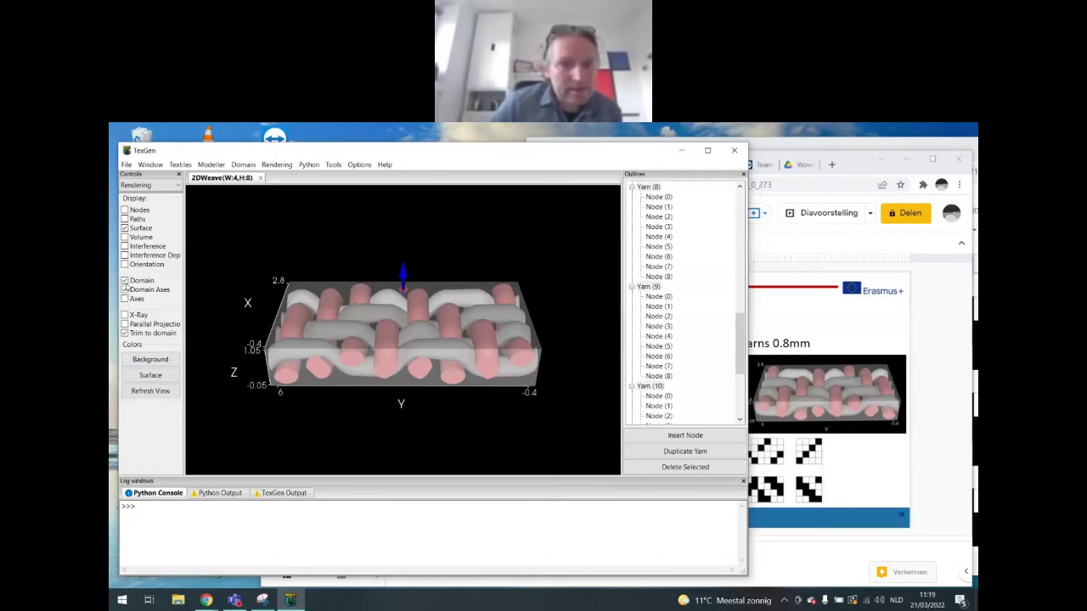
click(125, 281)
click(125, 291)
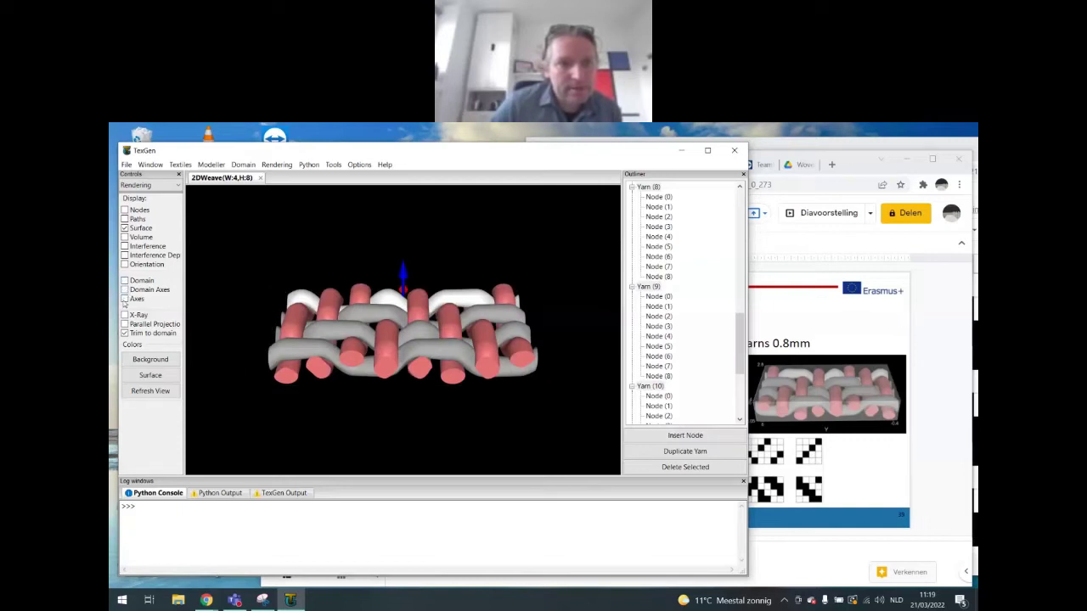
click(126, 299)
Step: Try the surface and path displays off and on, leaving only the yarn surfaces shown
click(125, 228)
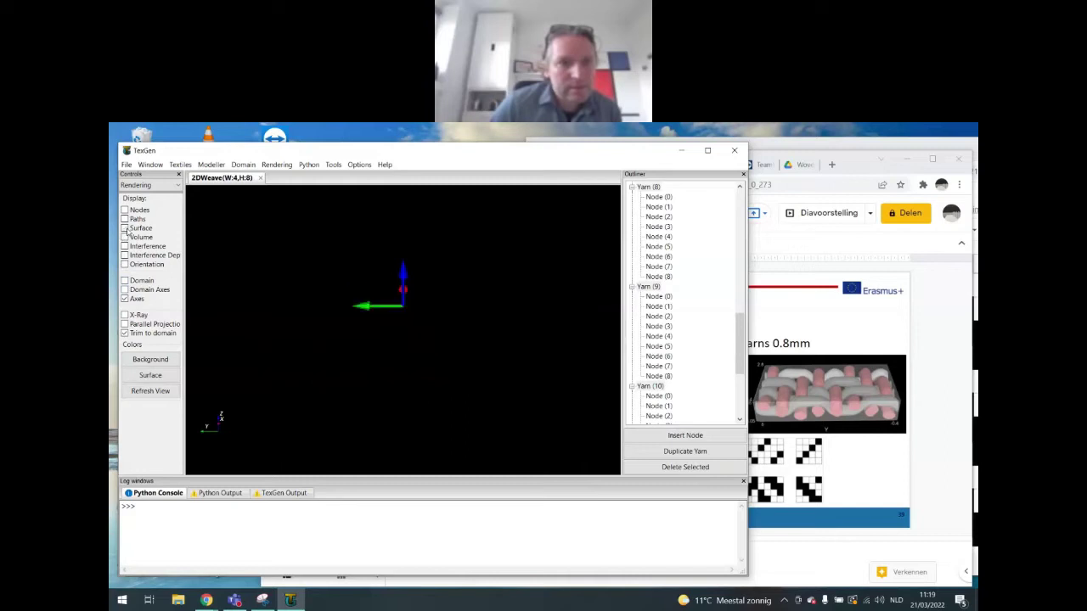
click(125, 219)
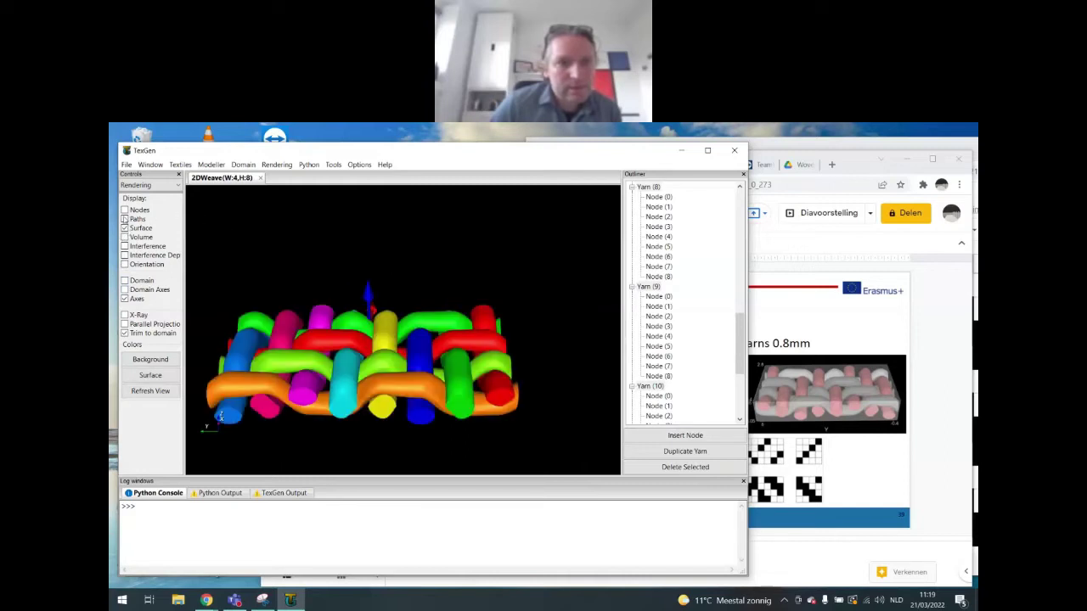
click(125, 219)
click(125, 228)
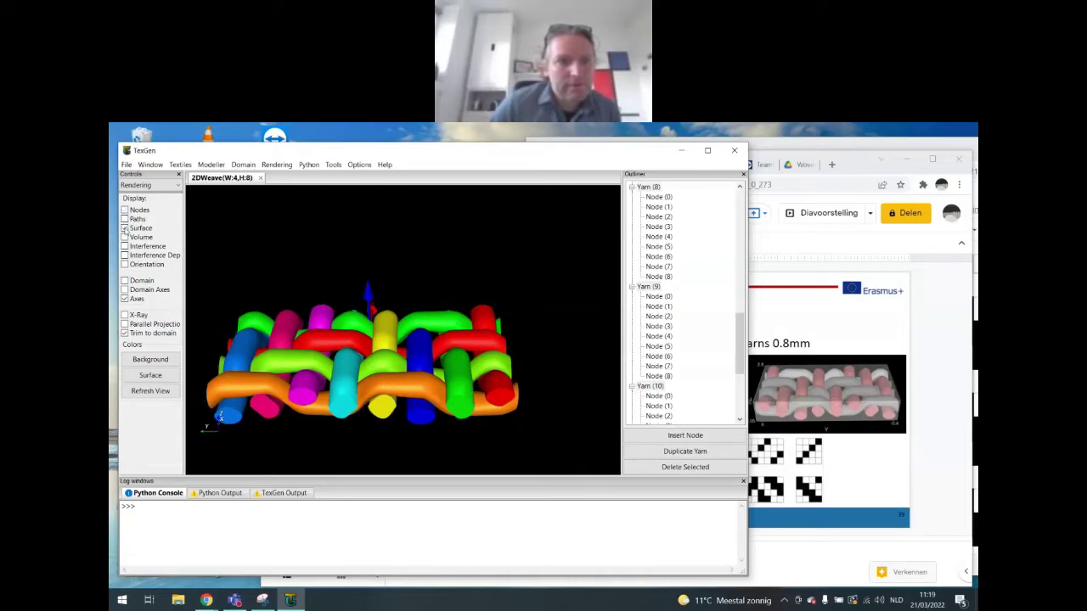
click(125, 228)
click(125, 229)
Step: Recolour all yarn surfaces light red again and reselect the four yarns running along Y to show them white
click(155, 377)
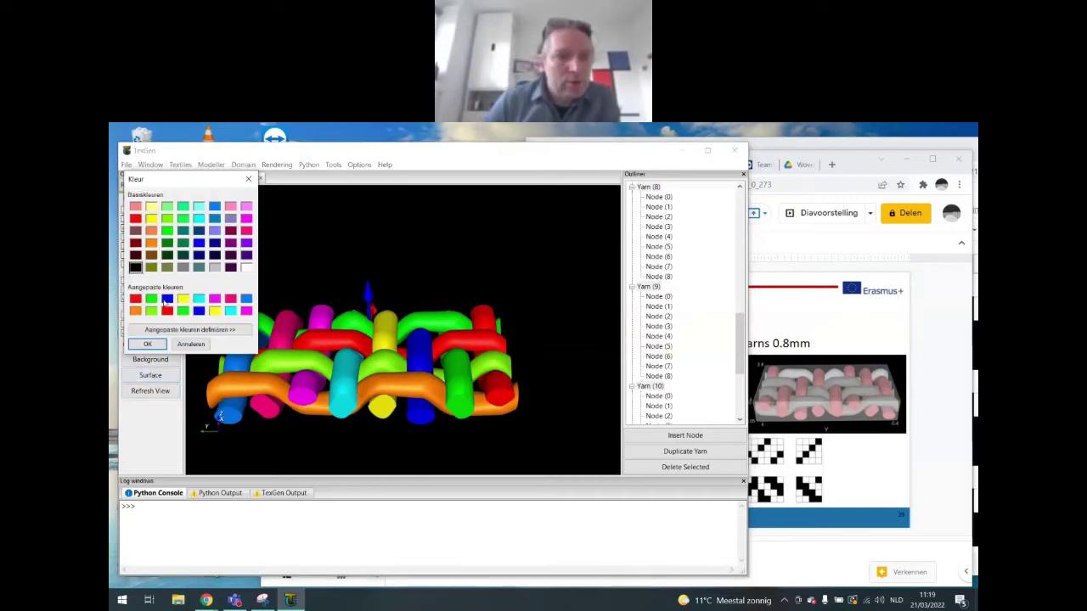
click(135, 207)
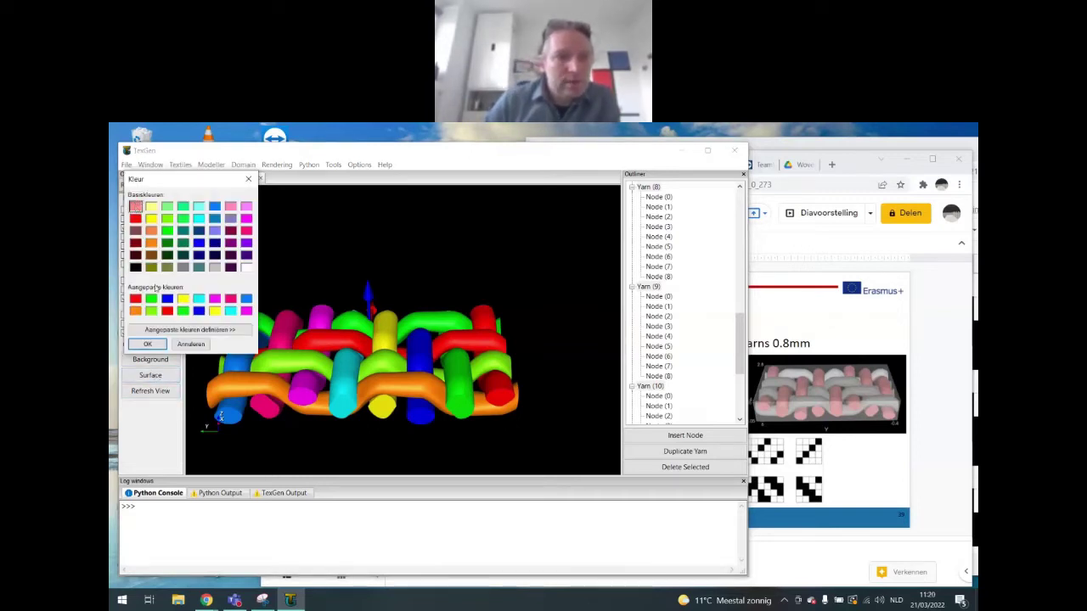
click(148, 344)
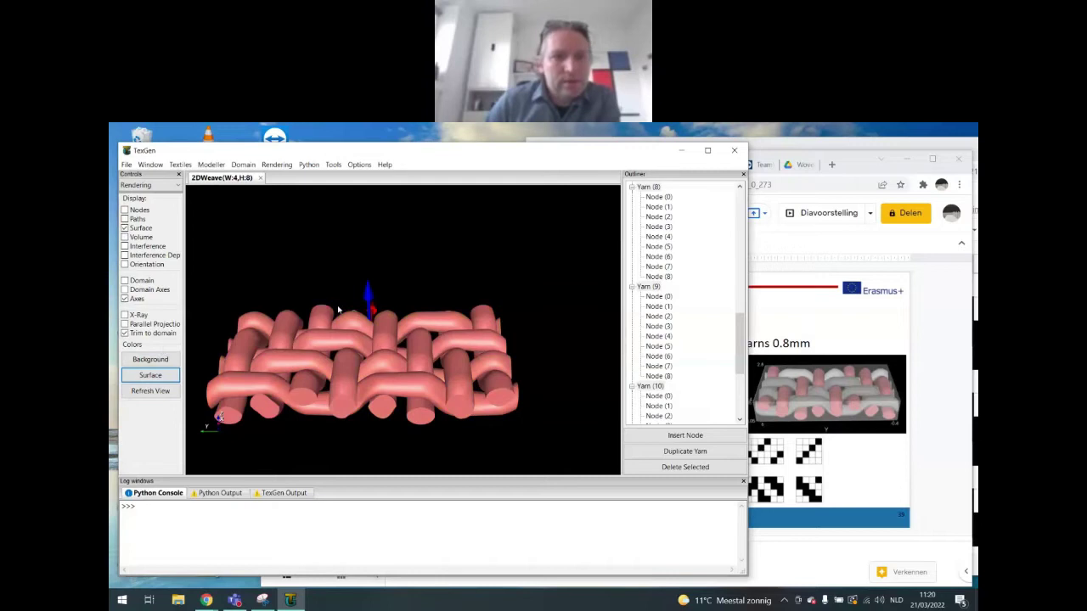
click(391, 389)
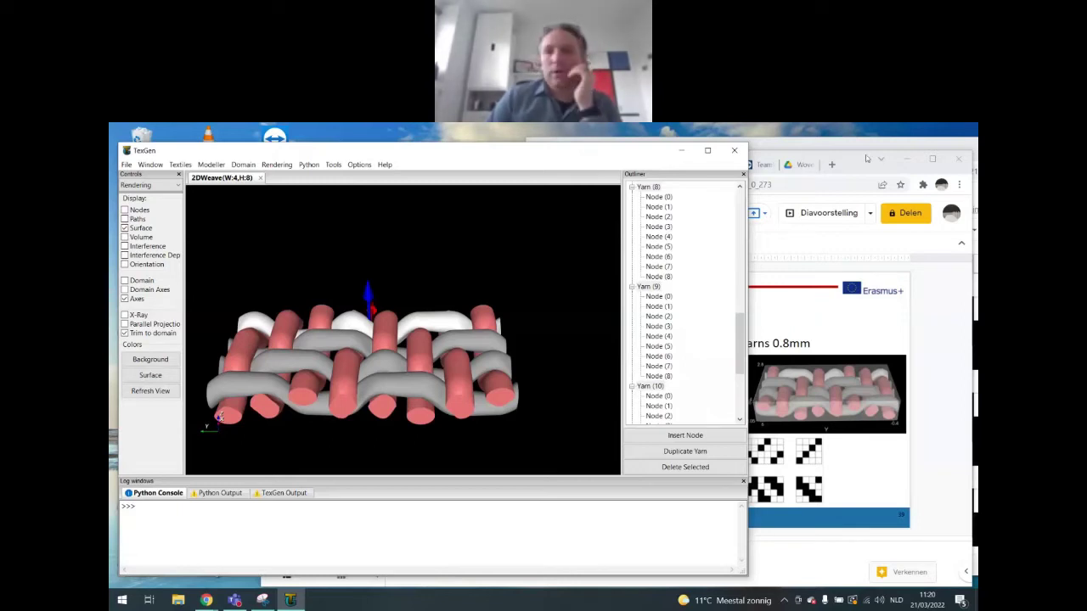
Step: Create the pattern draft of the herringbone twill and place its window clear of the textile model
click(355, 164)
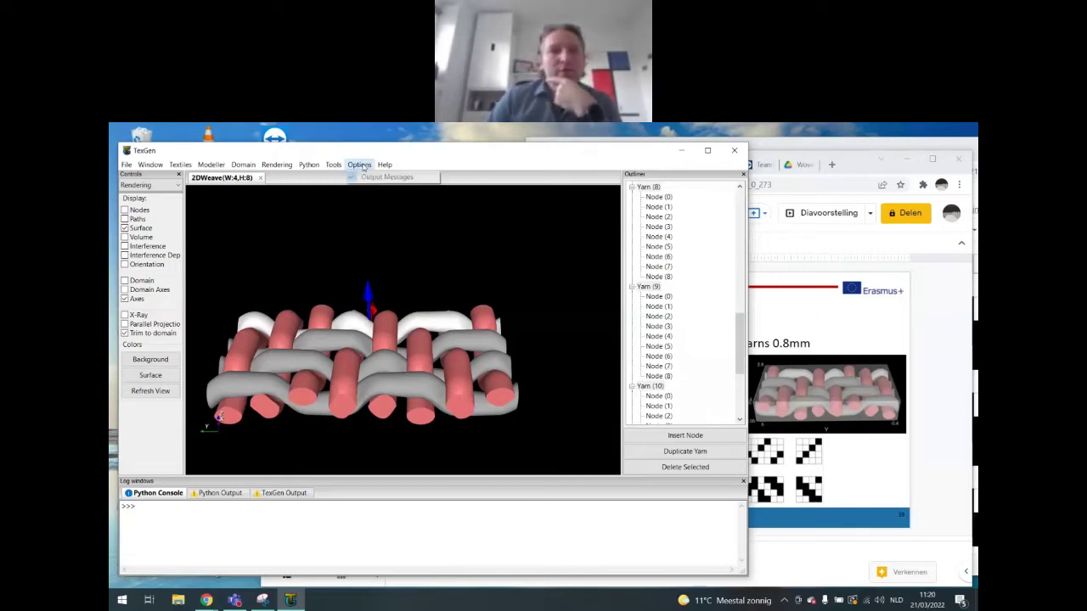
mouse_move(316, 166)
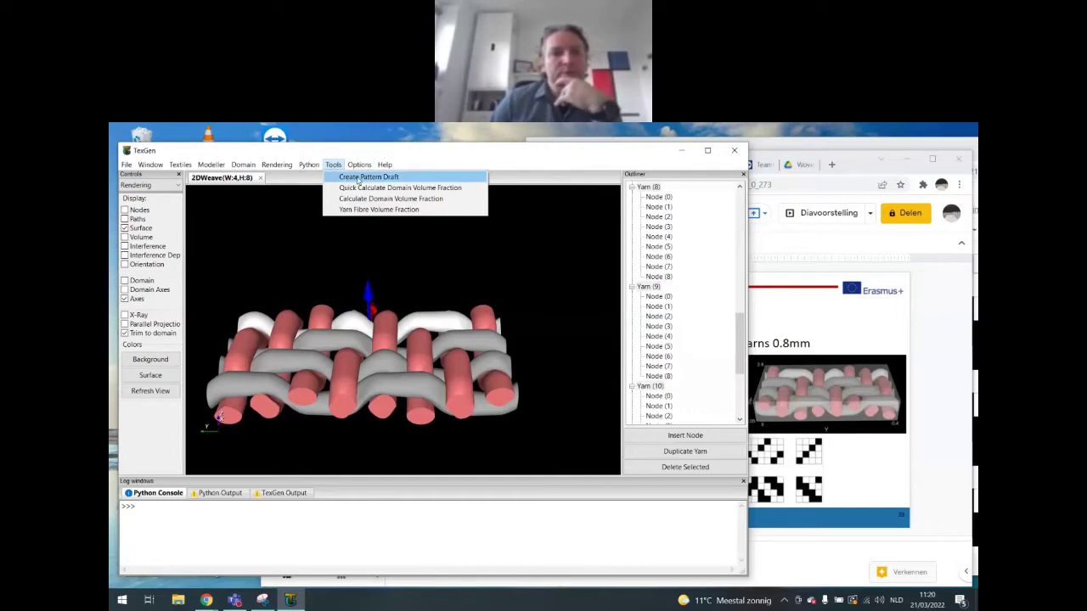
click(358, 178)
drag(404, 240, 665, 163)
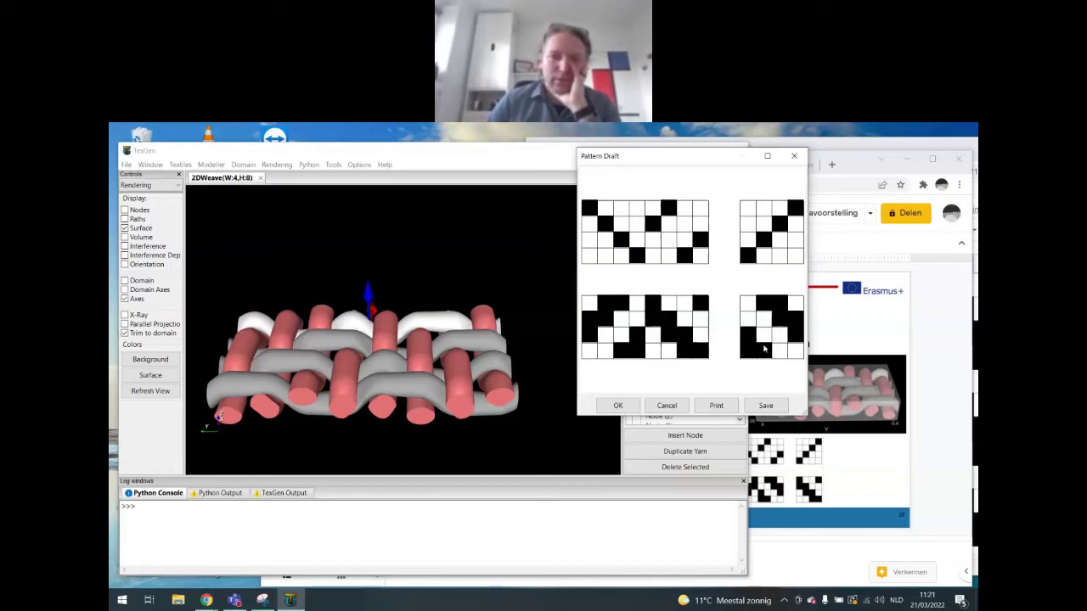
click(683, 253)
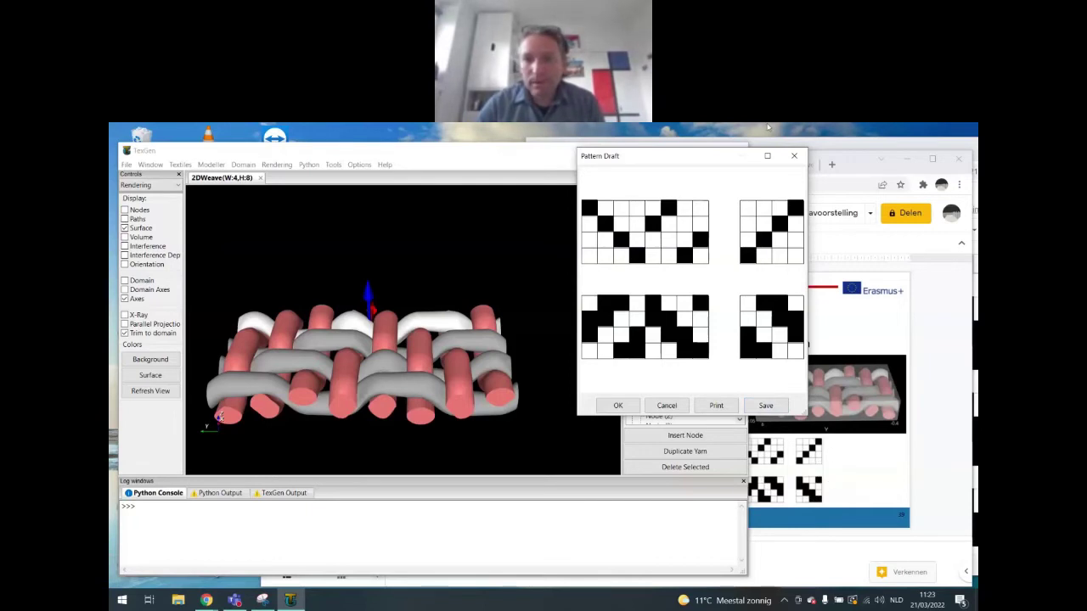
Step: Compare the pattern draft with the herringbone slide in the presentation, return to TexGen and accept the draft
click(851, 162)
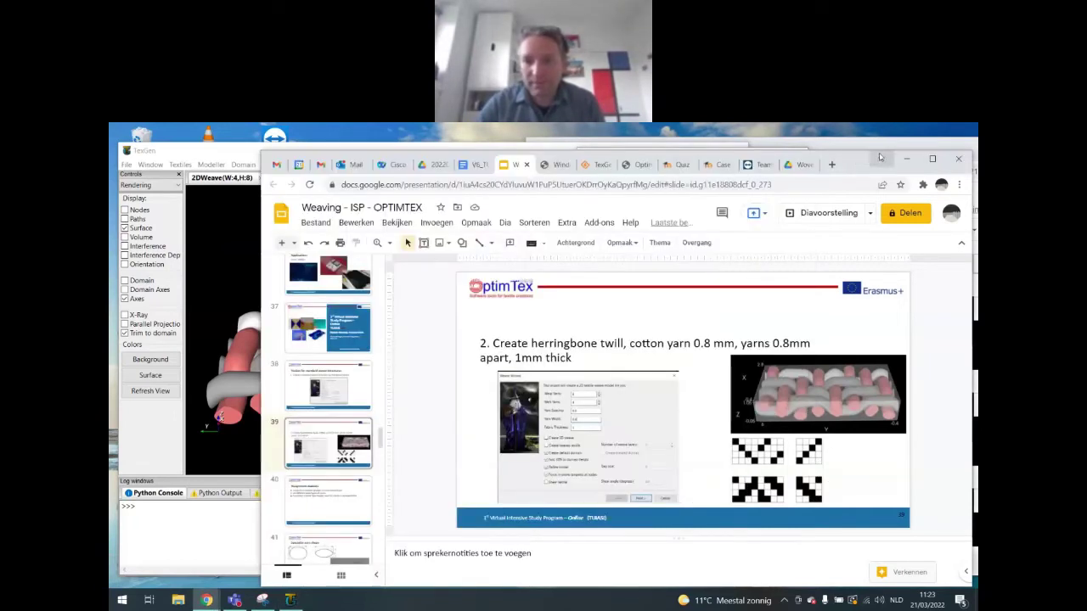
click(230, 153)
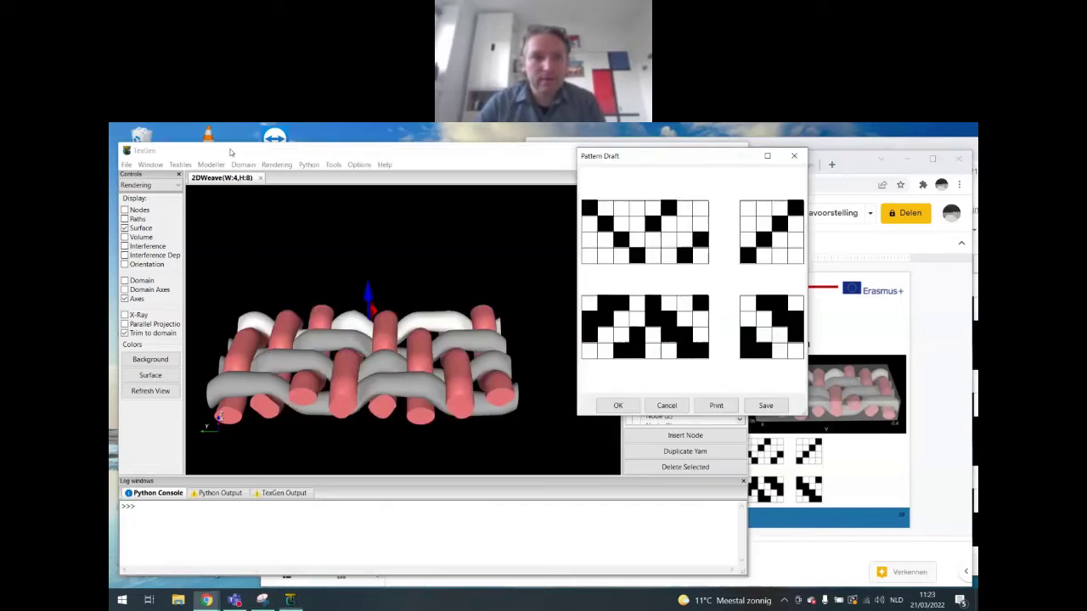
click(618, 405)
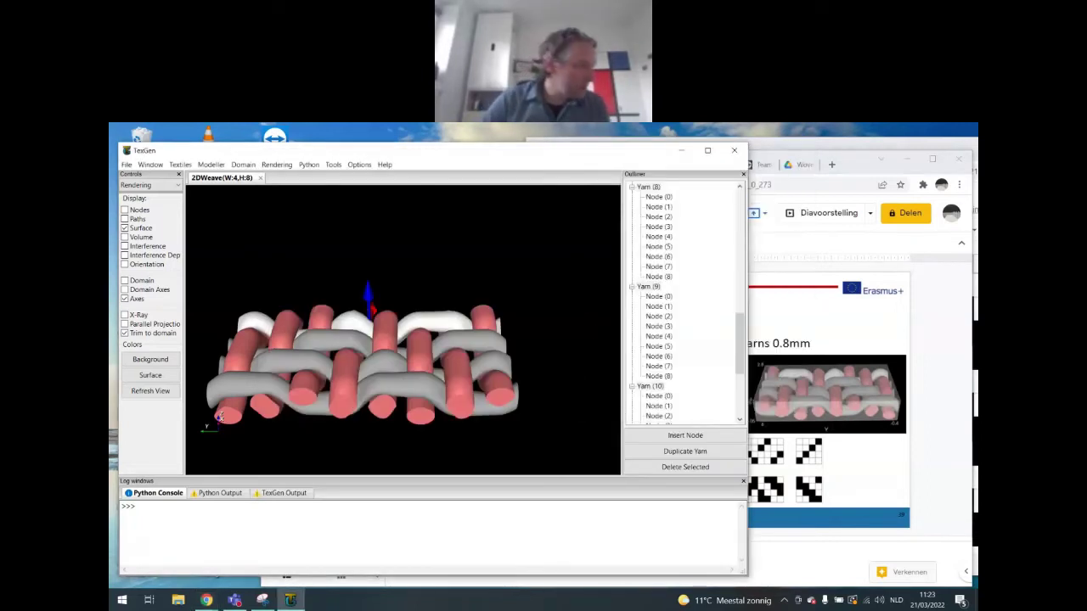
Step: Start saving the herringbone twill as a TexGen file with the Standard (textile and yarn data) option
click(126, 165)
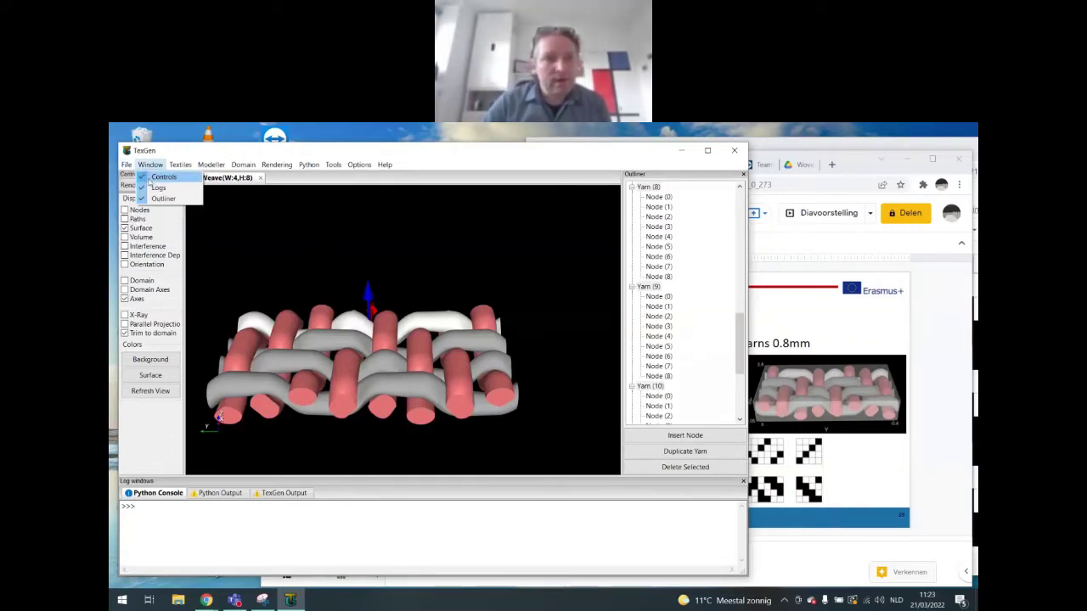
click(129, 187)
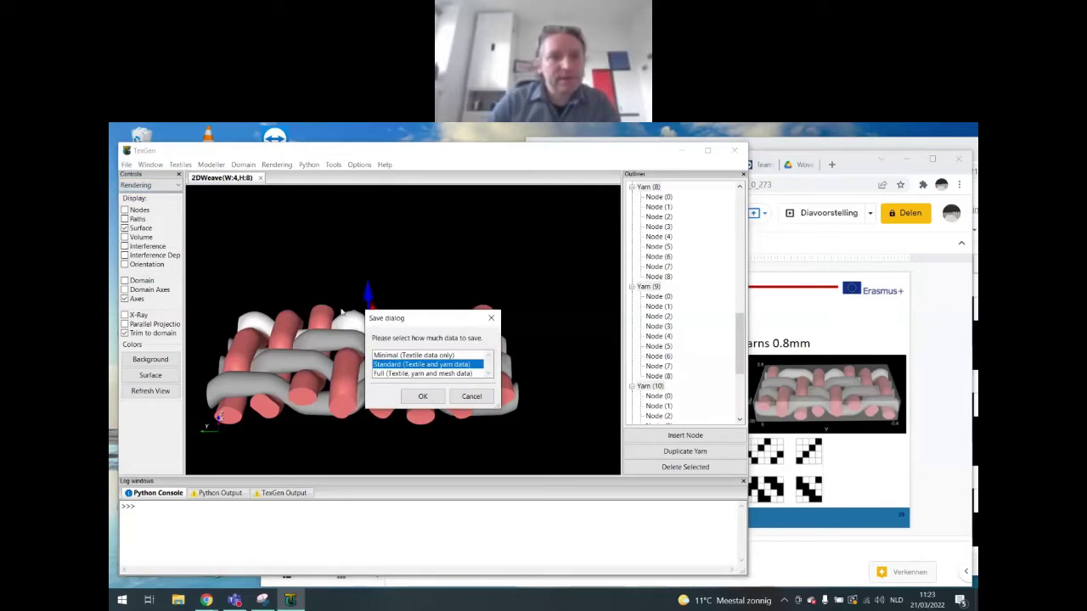
click(423, 396)
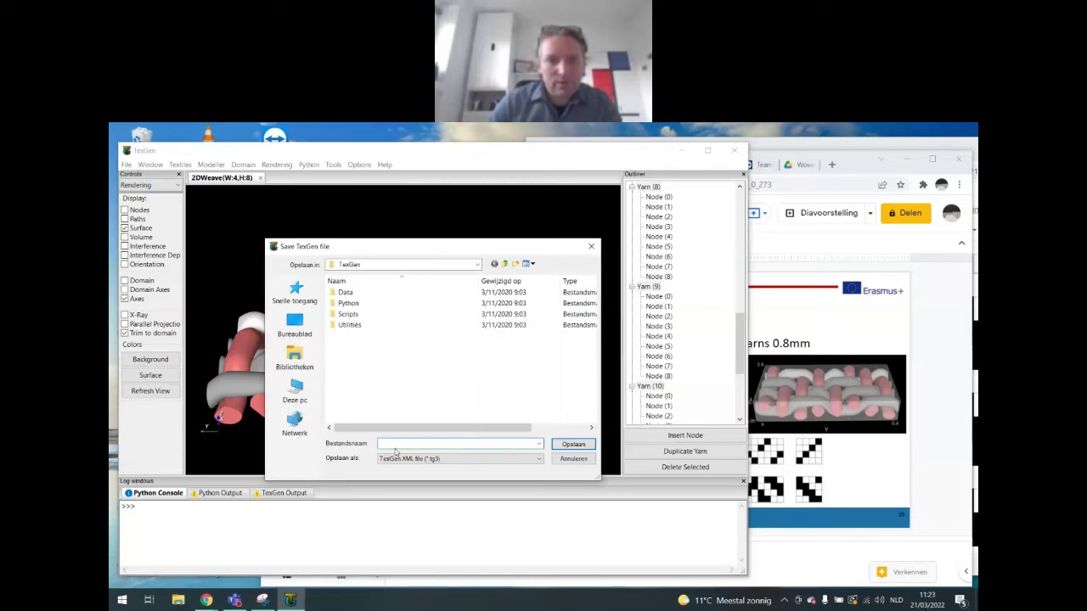
Step: Choose the desktop as the save location and create a new folder there named IASI
click(294, 324)
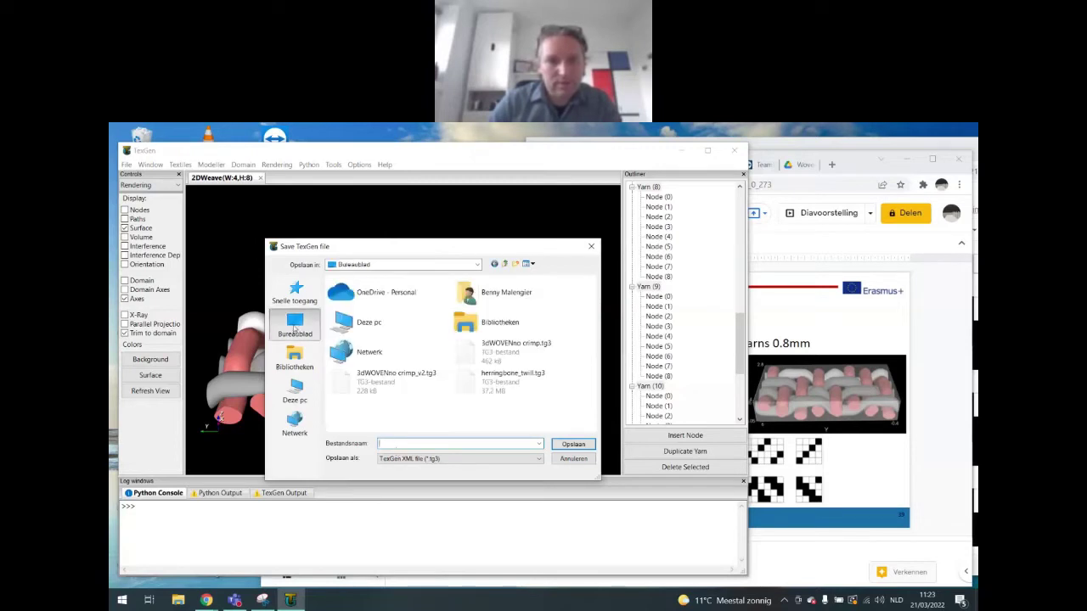
double_click(486, 295)
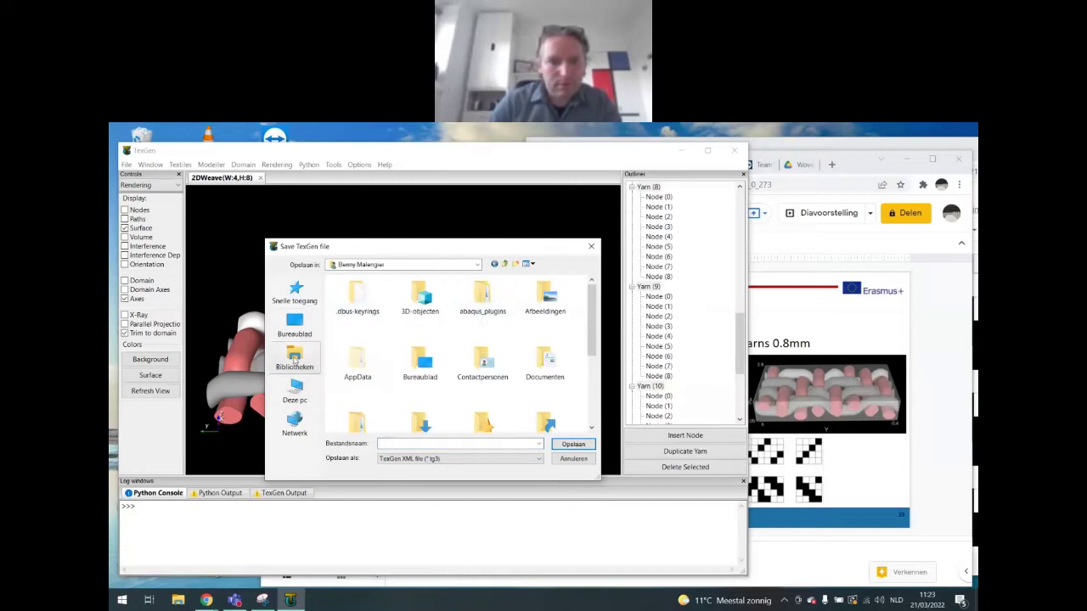
click(294, 326)
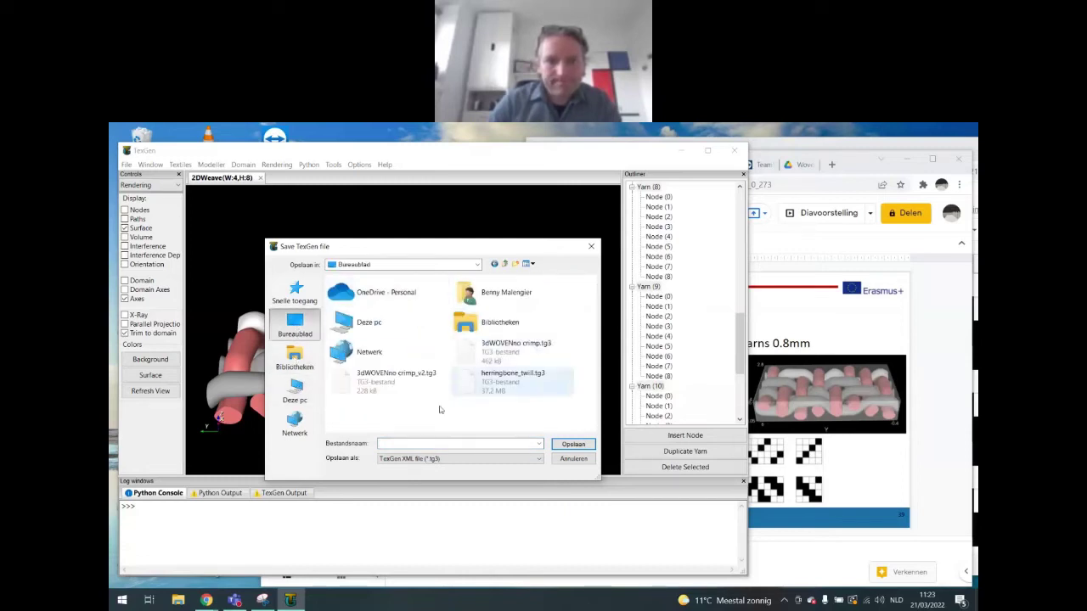
right_click(470, 421)
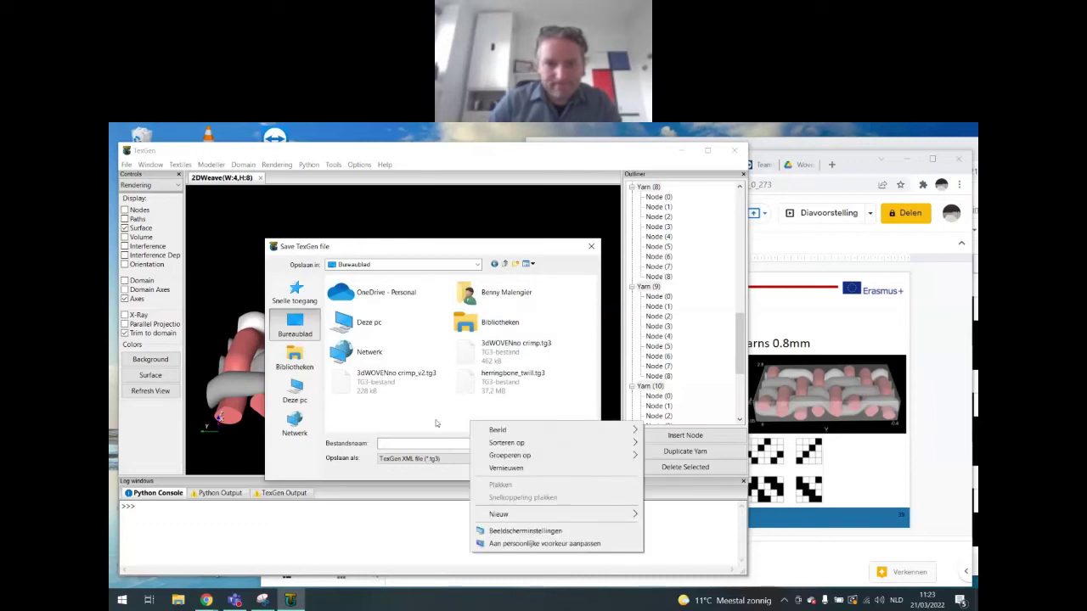
click(433, 422)
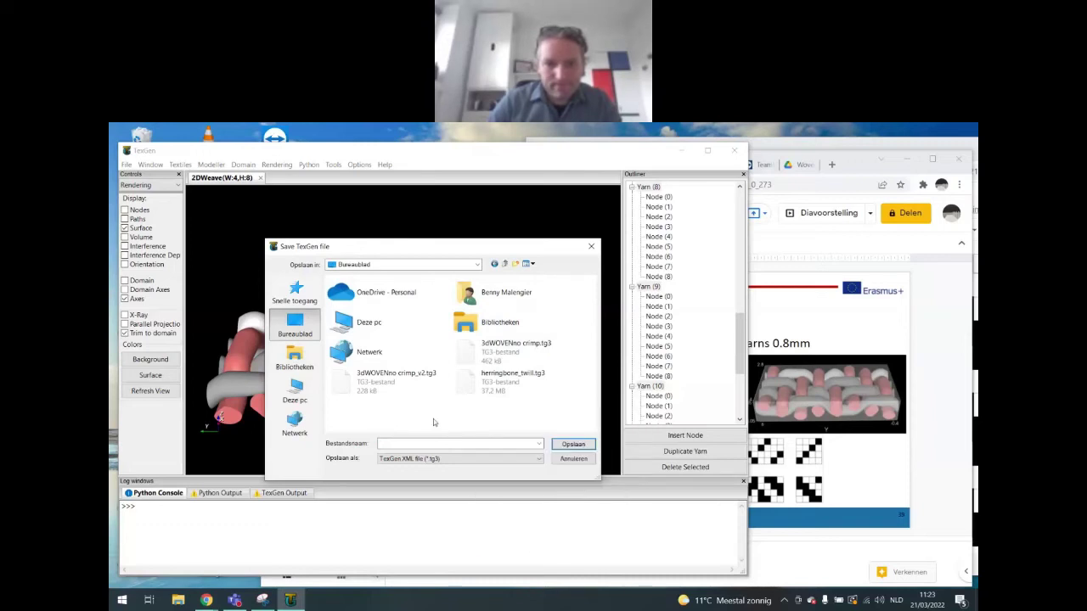
click(516, 264)
text(IASI)
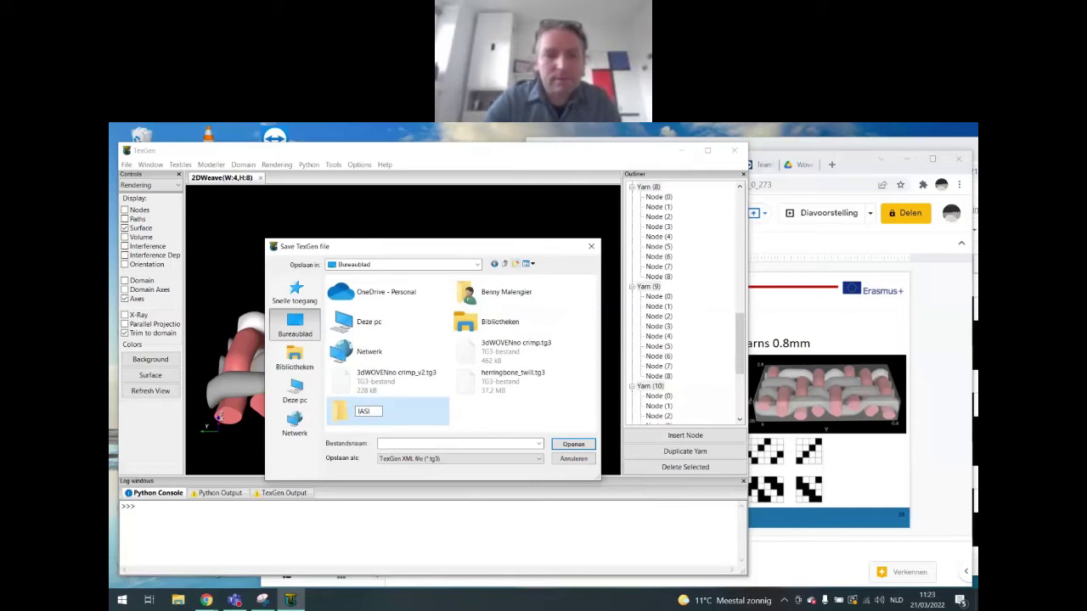
key(Return)
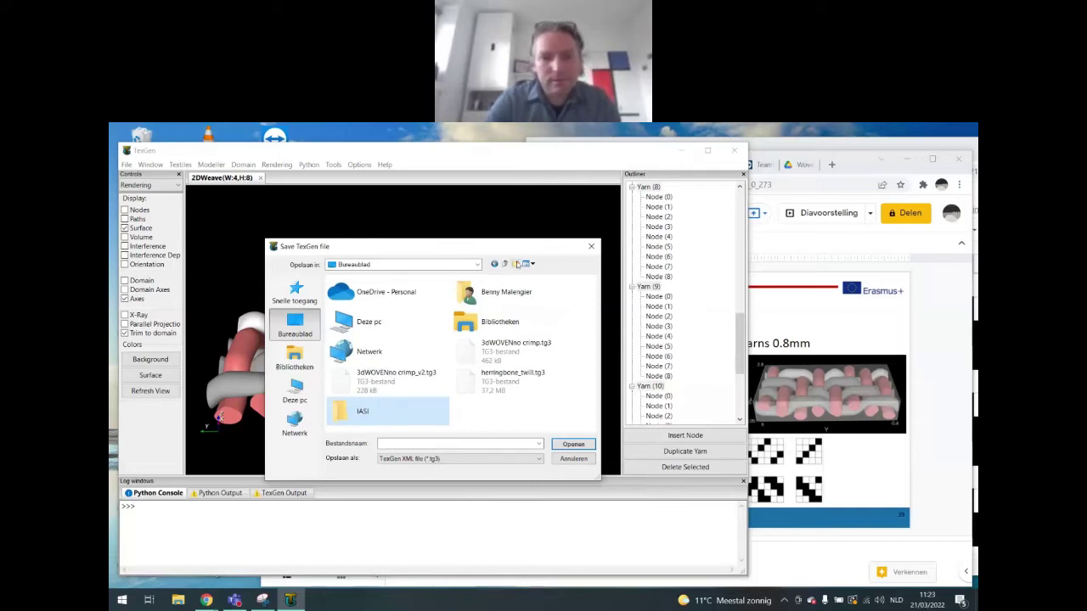
Step: Save the textile in the IASI folder under the file name "herringbone twill" as a TexGen XML file
double_click(414, 411)
click(401, 445)
text(herringbone)
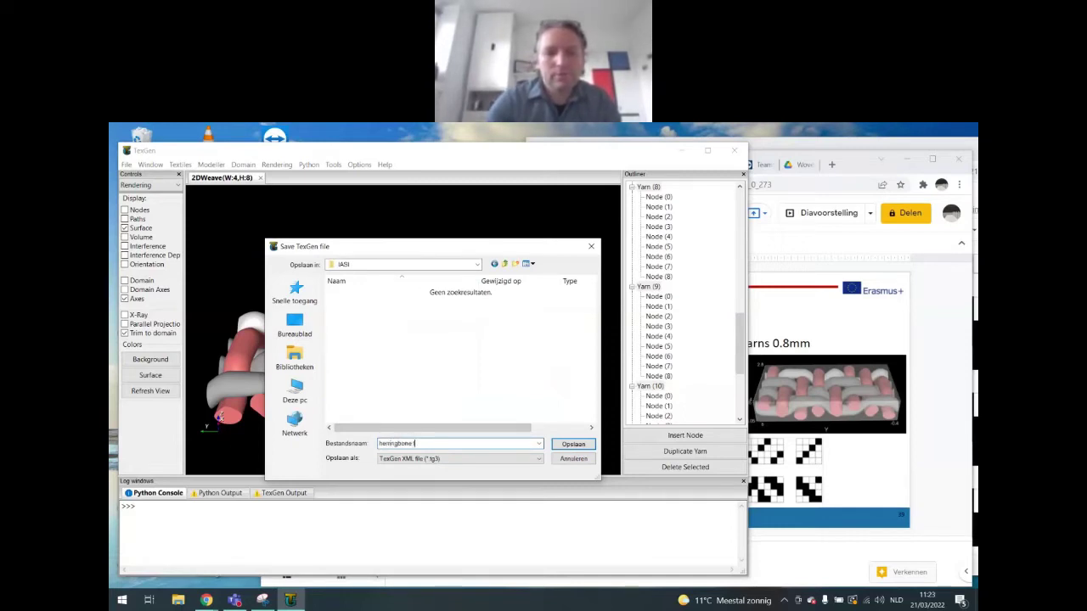
text(Twill)
key(Return)
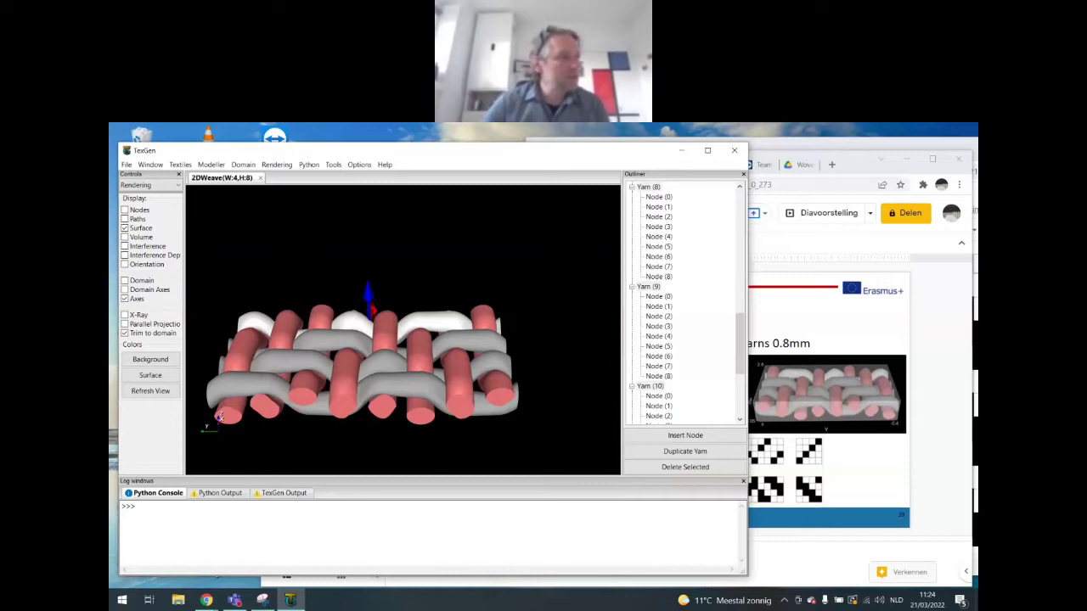
Step: Show the textile creation controls and switch to the student assignment slide in the browser presentation
click(143, 187)
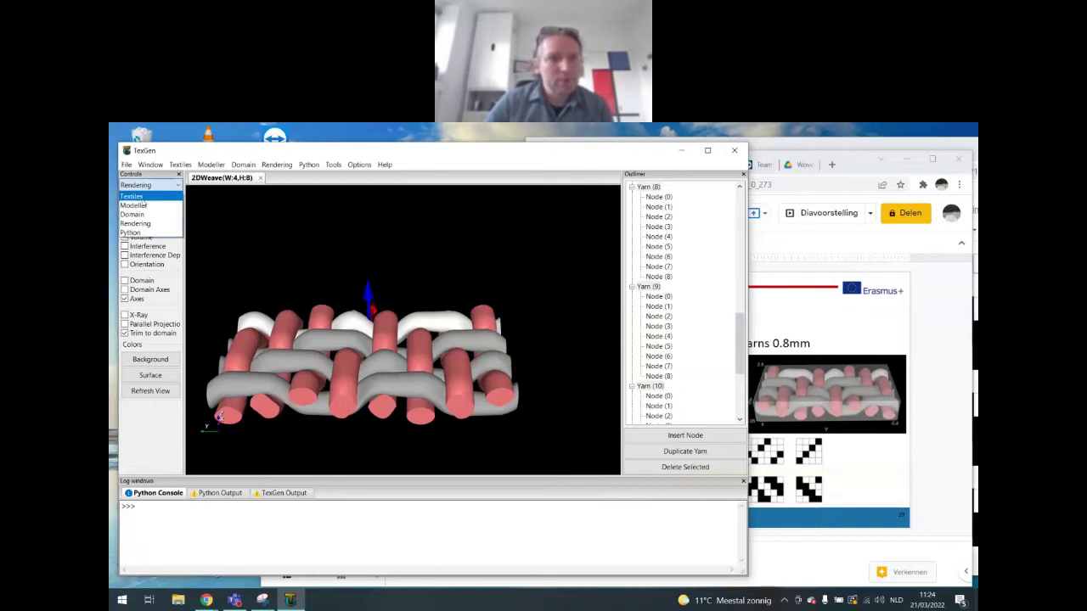
click(143, 199)
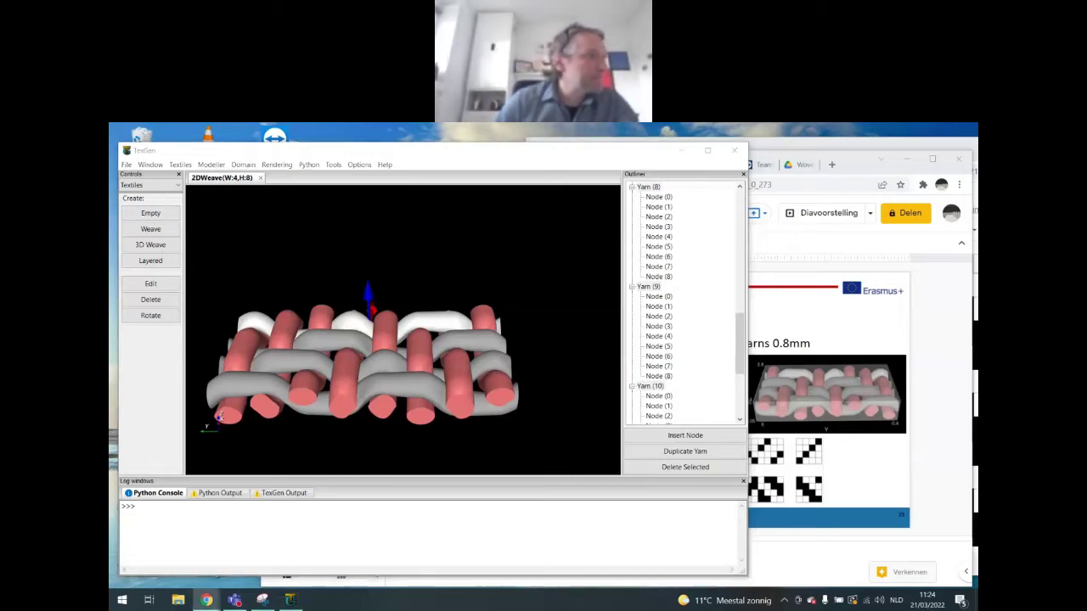
click(847, 159)
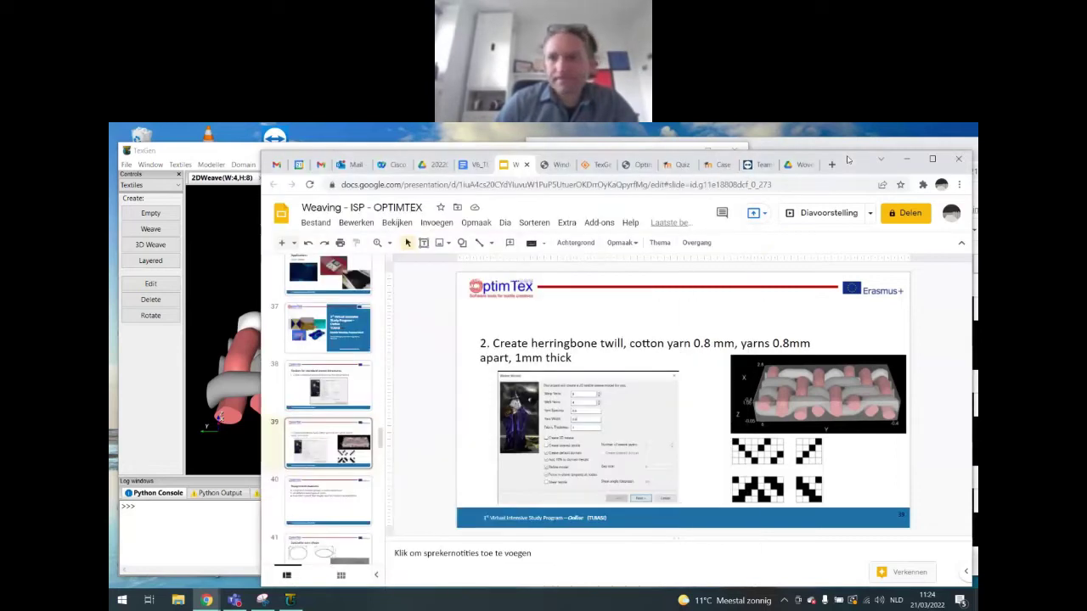
click(363, 483)
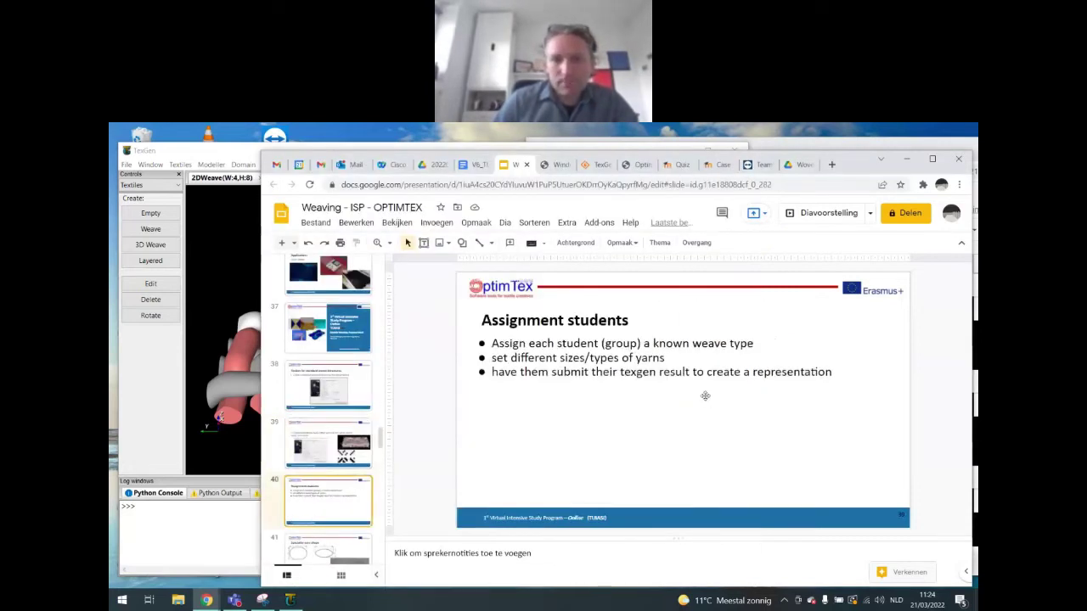
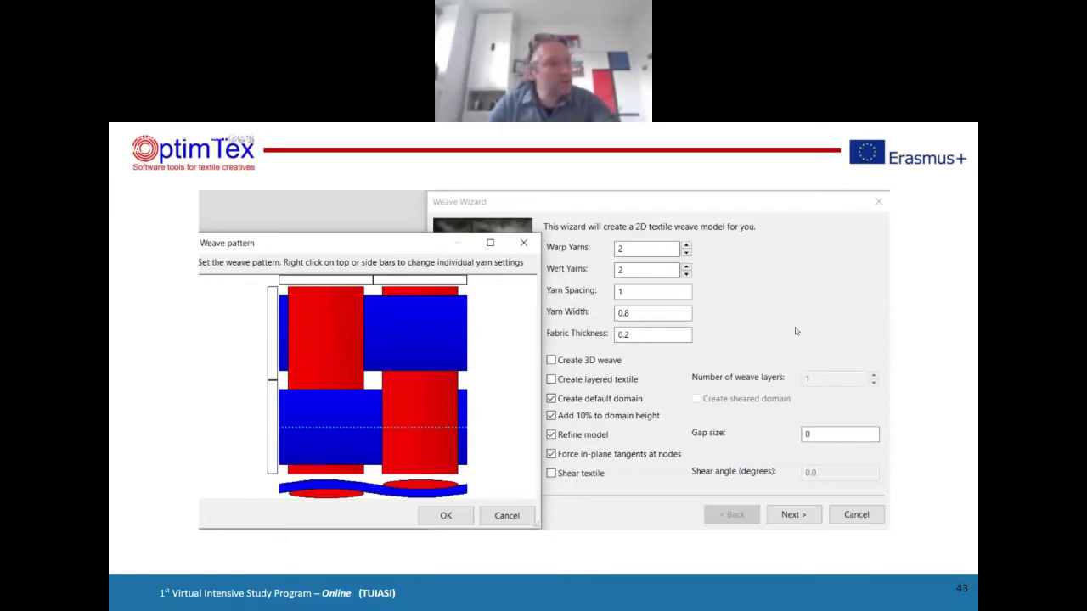
Step: Leave the slideshow at the weave pattern slide, shift the presentation window slightly upward and return to TexGen
key(Escape)
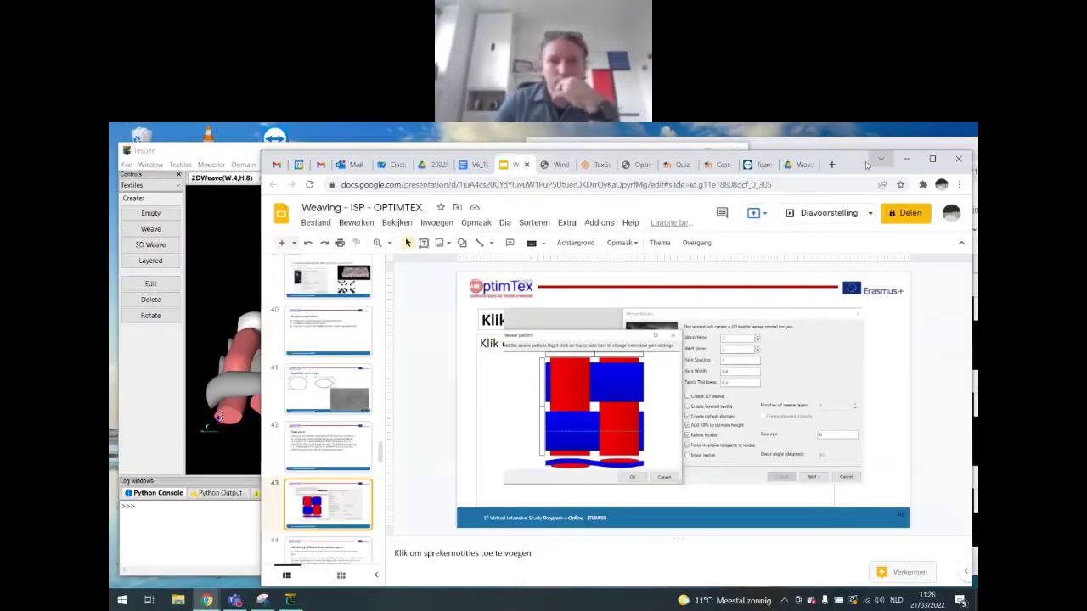
drag(857, 162, 864, 140)
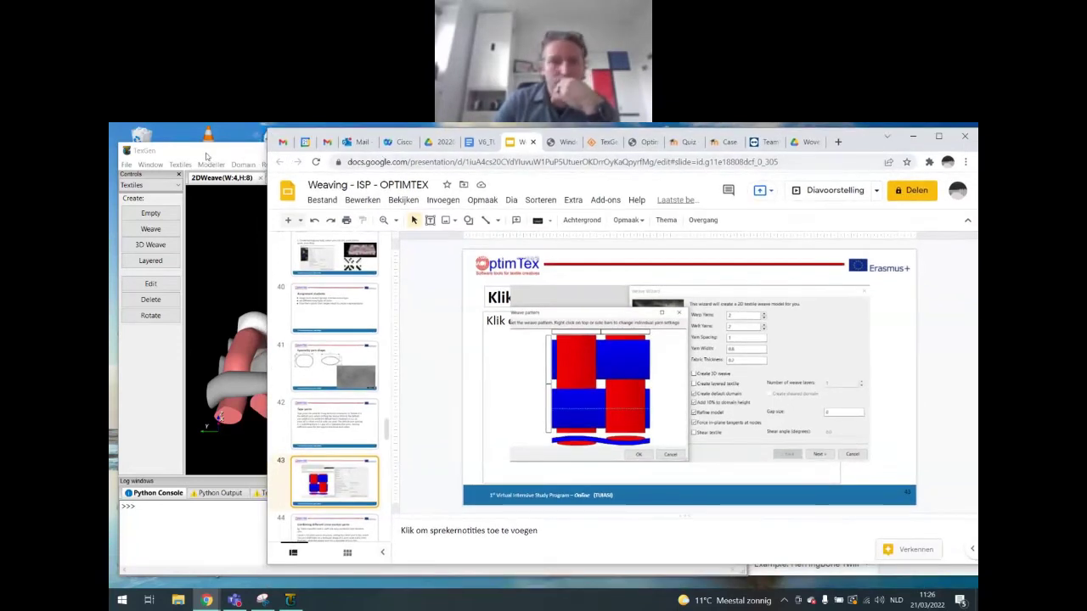
click(133, 180)
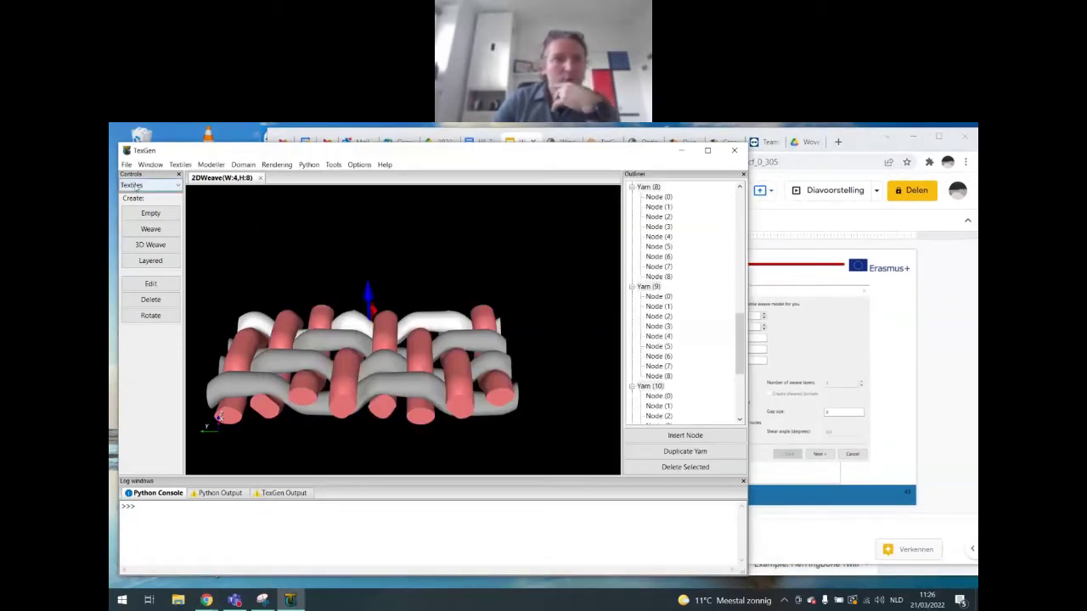
Step: Start a 2D weave with 2 warp and 2 weft yarns, spacing 1, width 0.8 and thickness 0.2, checking the slide's settings
click(149, 229)
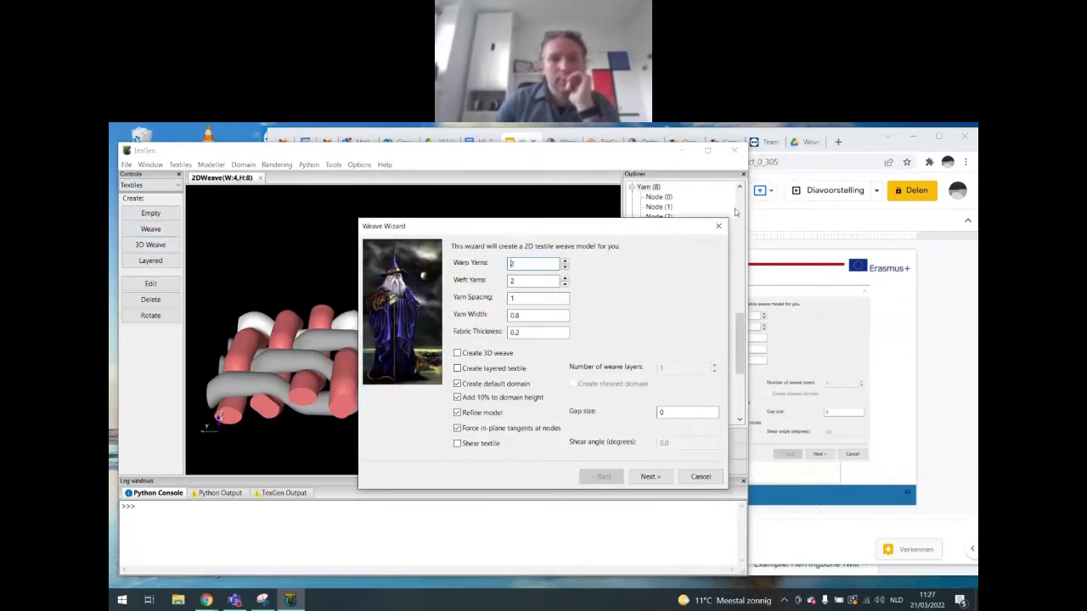
click(867, 139)
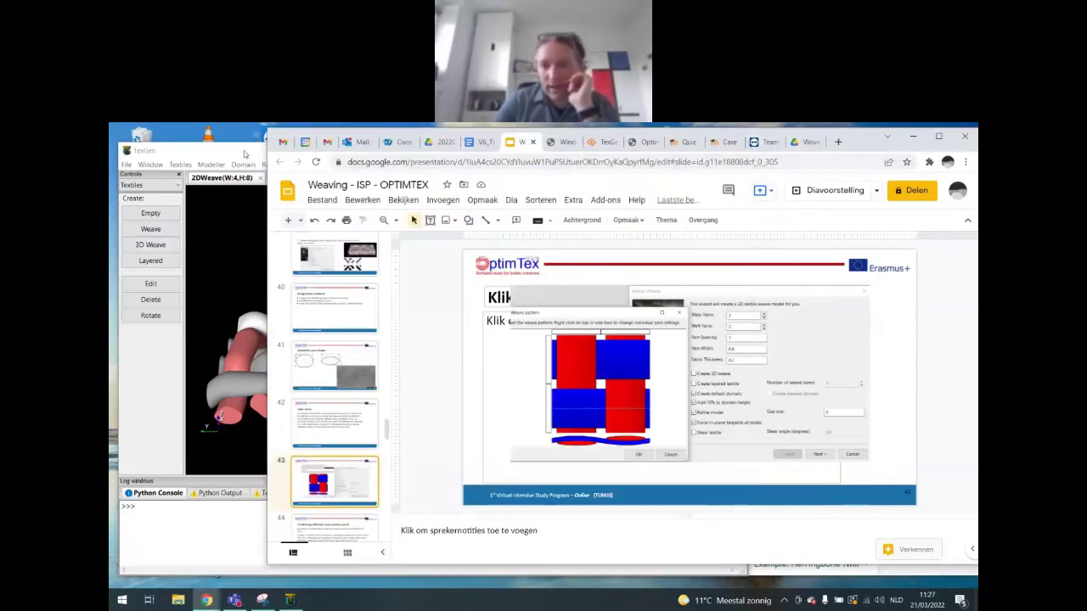
click(244, 154)
drag(534, 230, 438, 203)
click(556, 446)
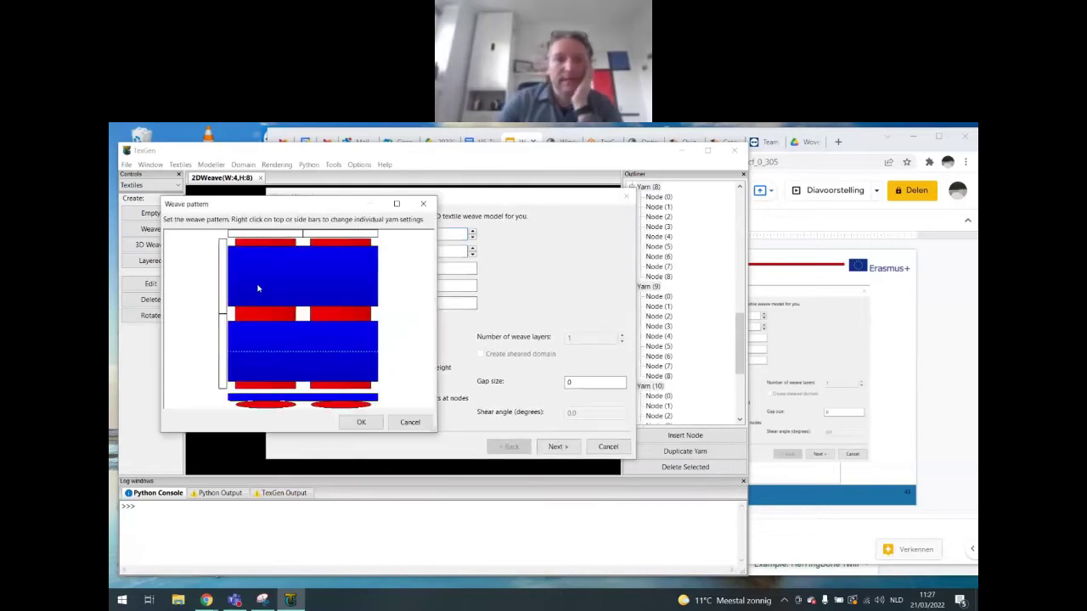
Step: Set a plain weave by swapping two diagonal crossings, compare it with the slide, create the textile and tilt the model to view it
click(258, 289)
click(339, 353)
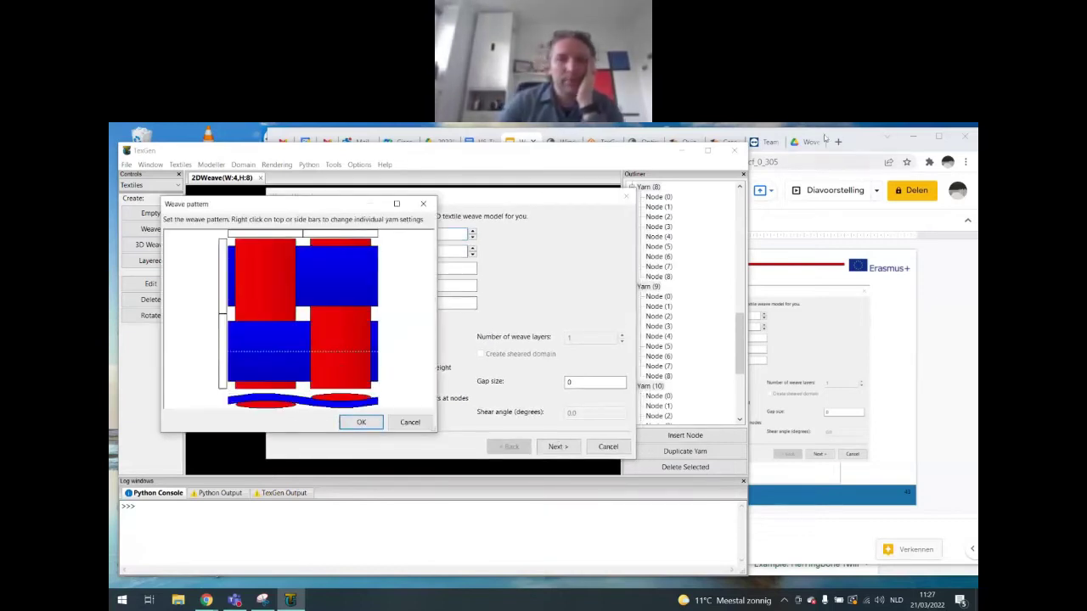
click(867, 128)
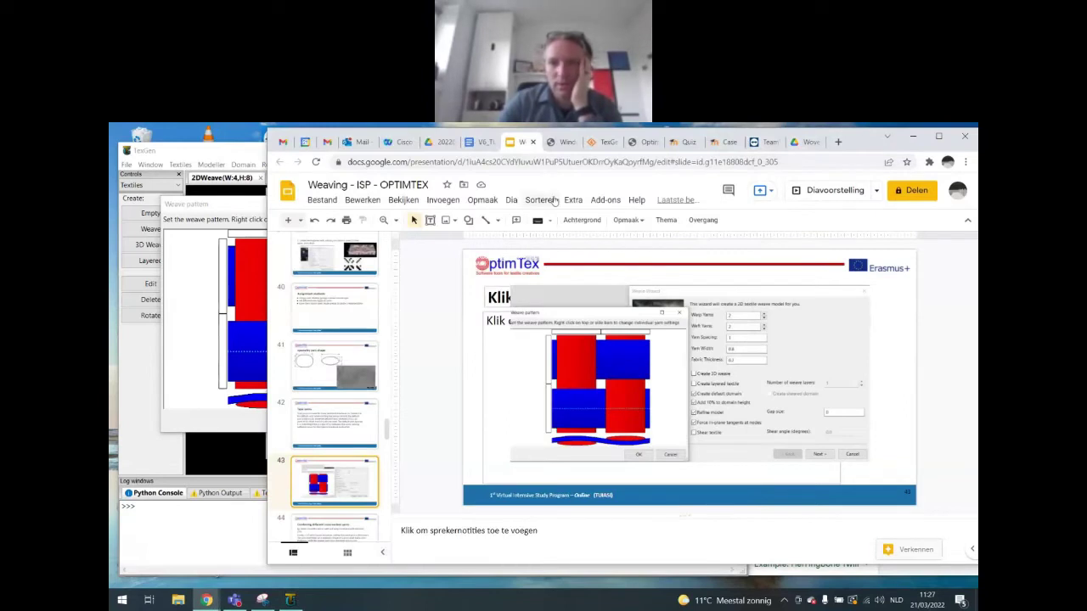
click(219, 153)
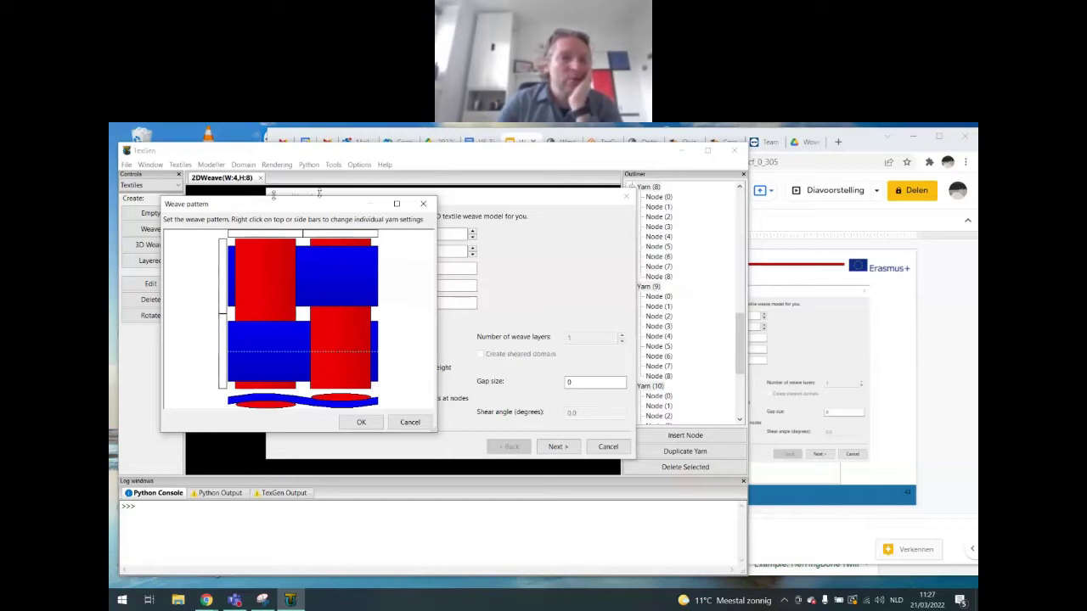
drag(321, 197, 435, 178)
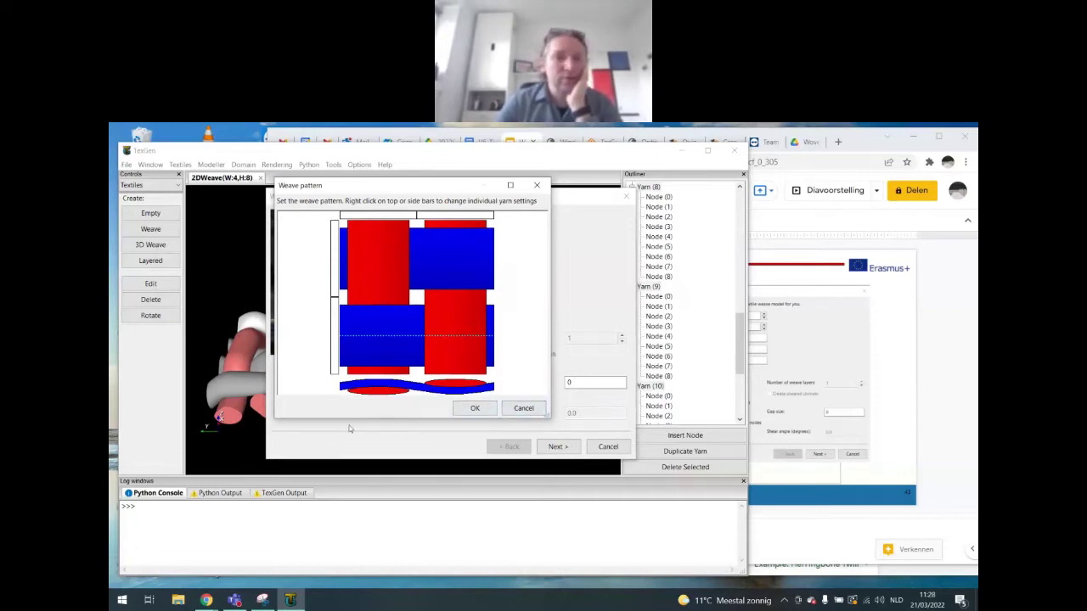
click(484, 411)
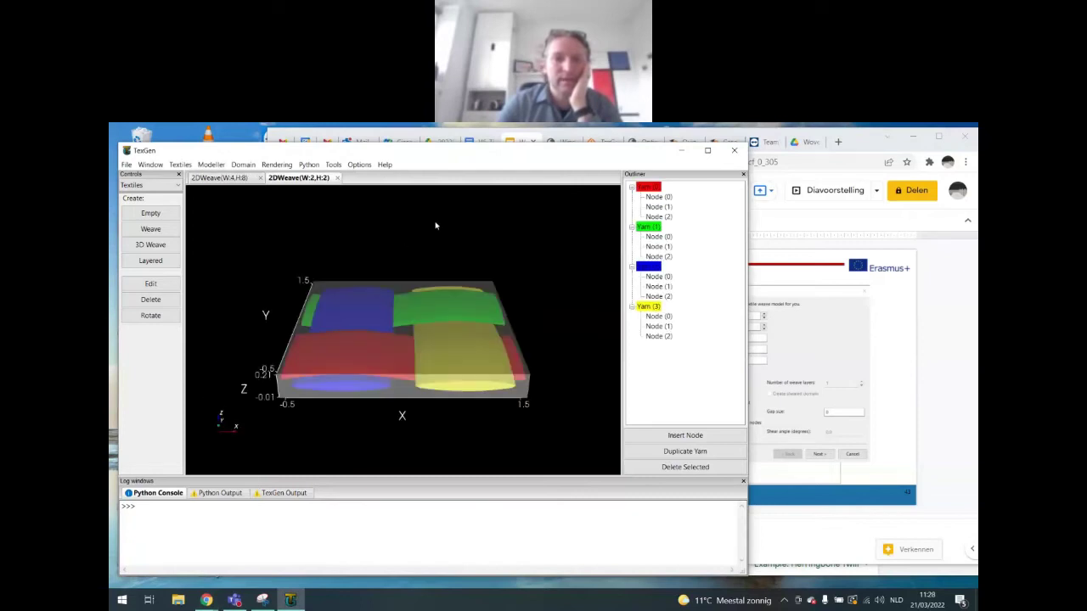
drag(558, 426, 533, 467)
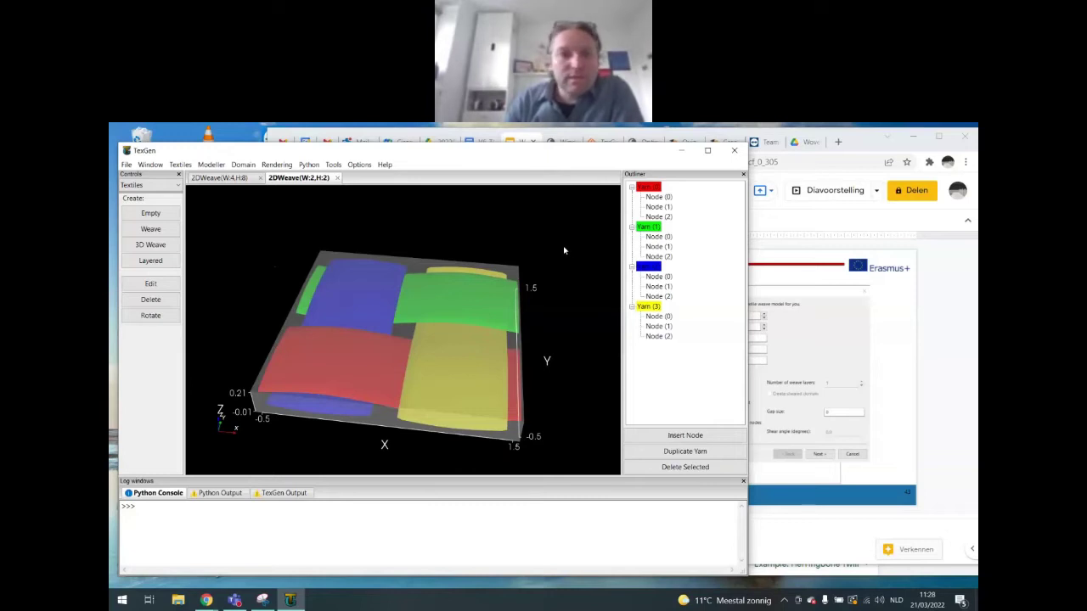
click(153, 186)
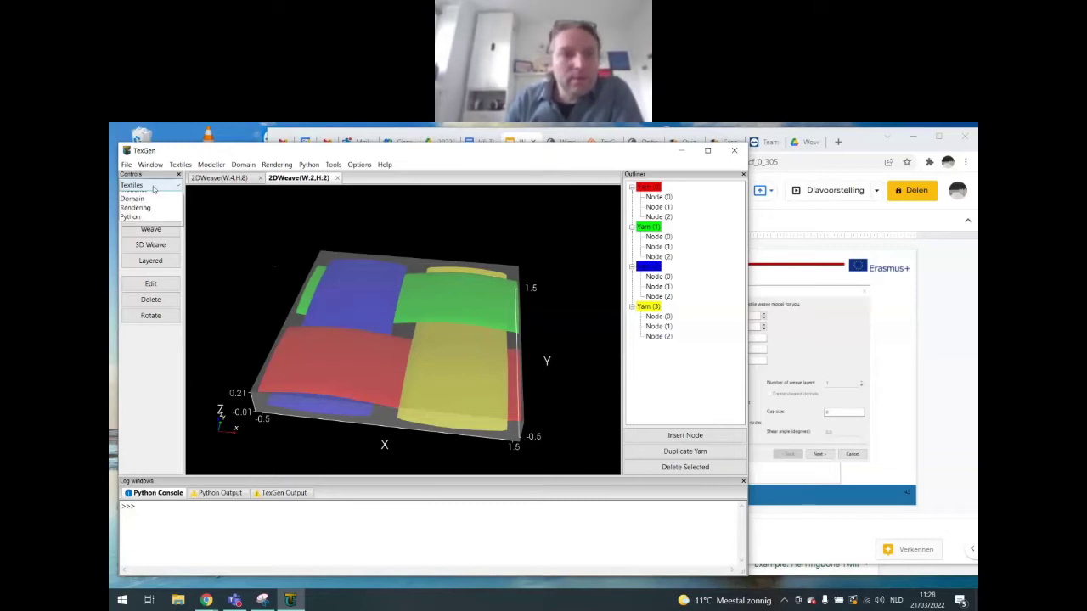
click(151, 213)
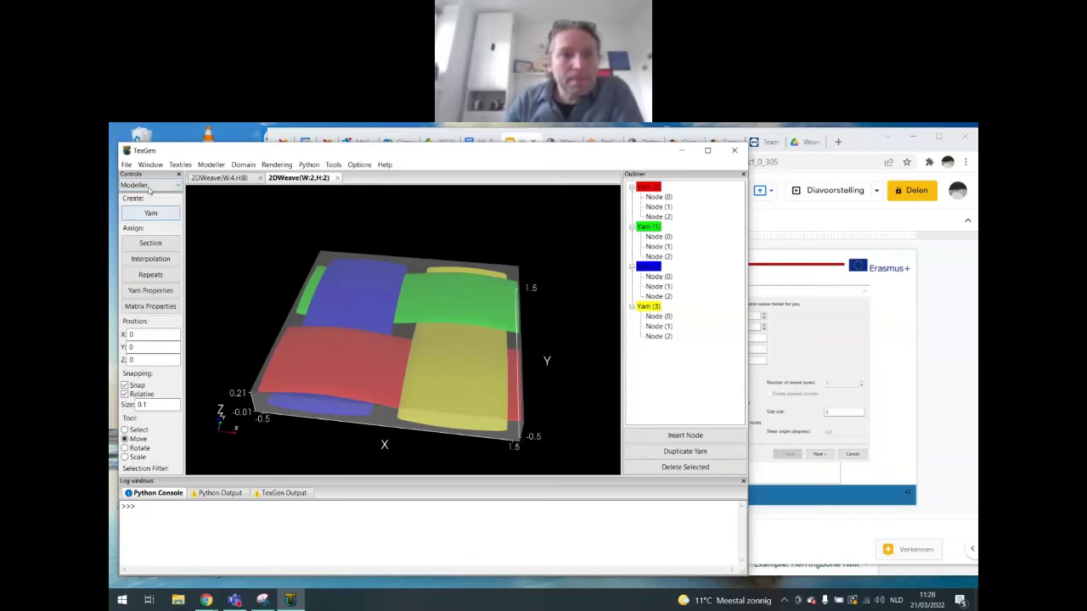
click(151, 185)
click(146, 199)
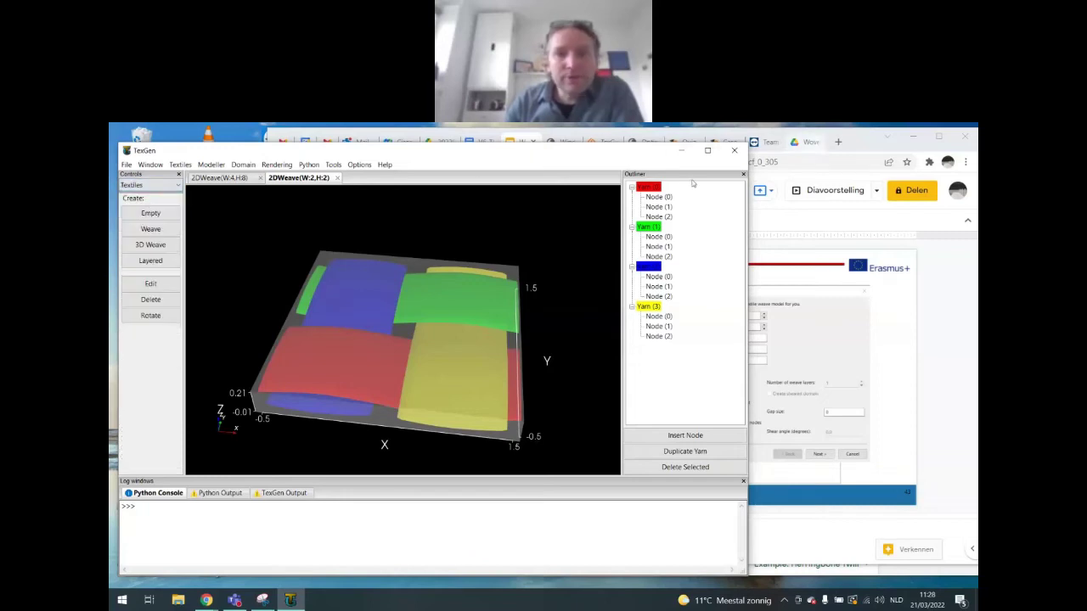
Step: Show the rendering controls, hide the yarn surfaces and display the yarn paths, rotating the plain weave to view them
click(156, 186)
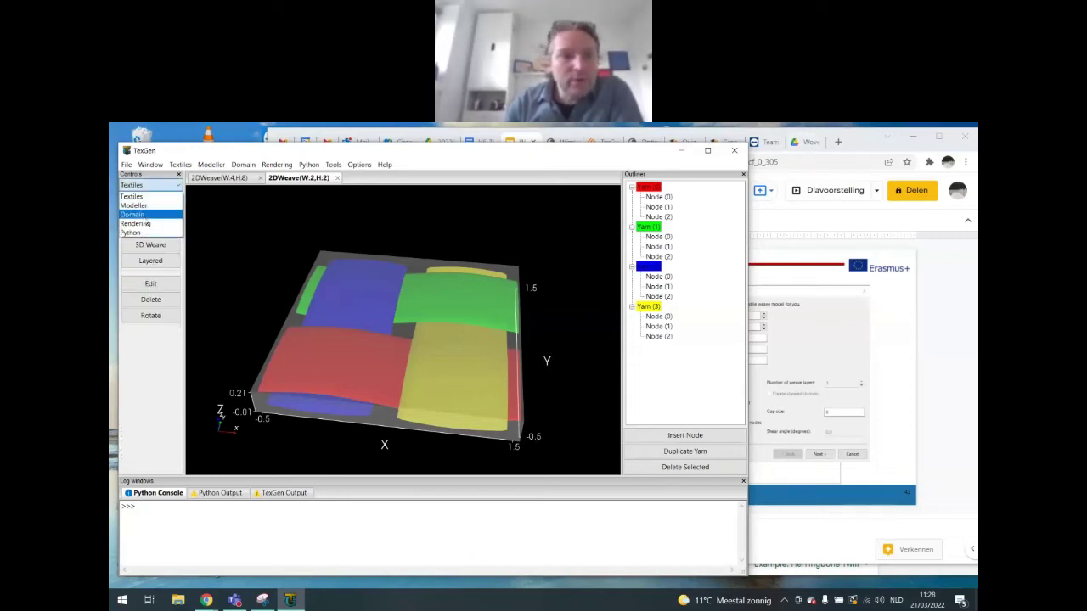
click(143, 226)
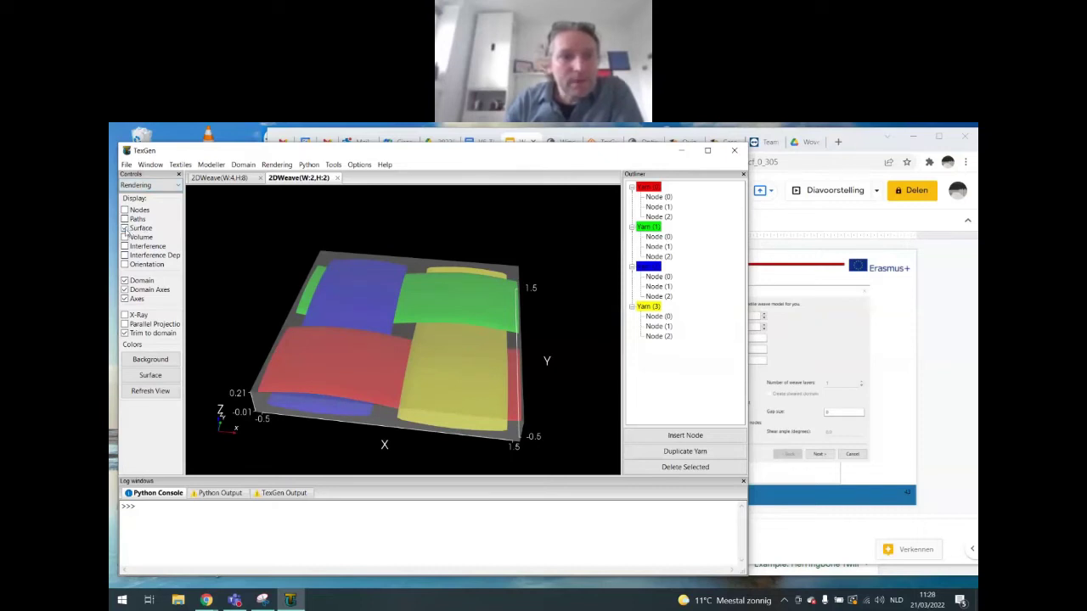
click(125, 229)
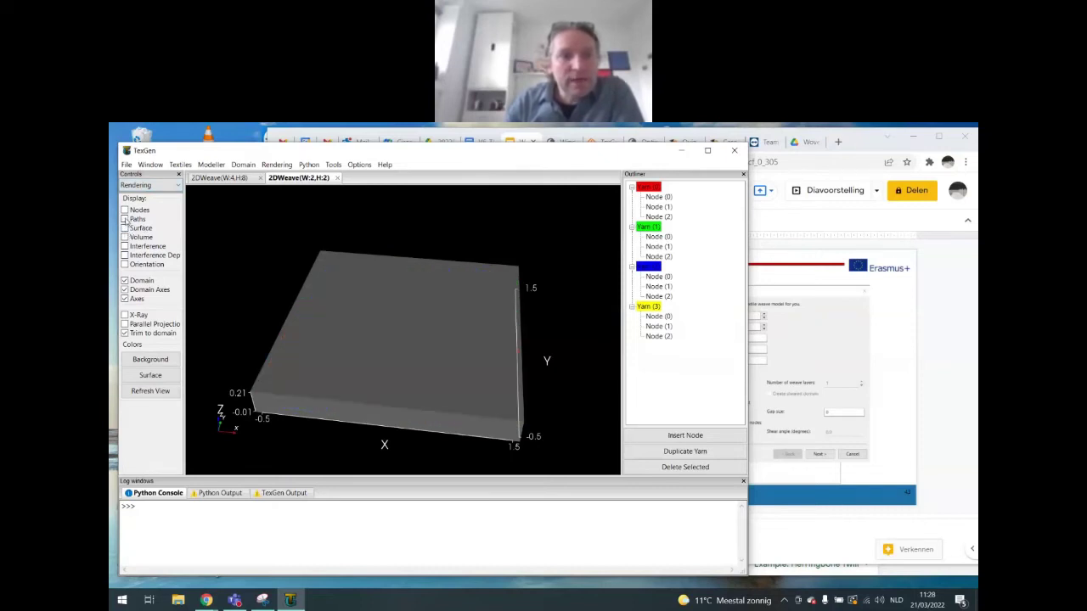
click(125, 219)
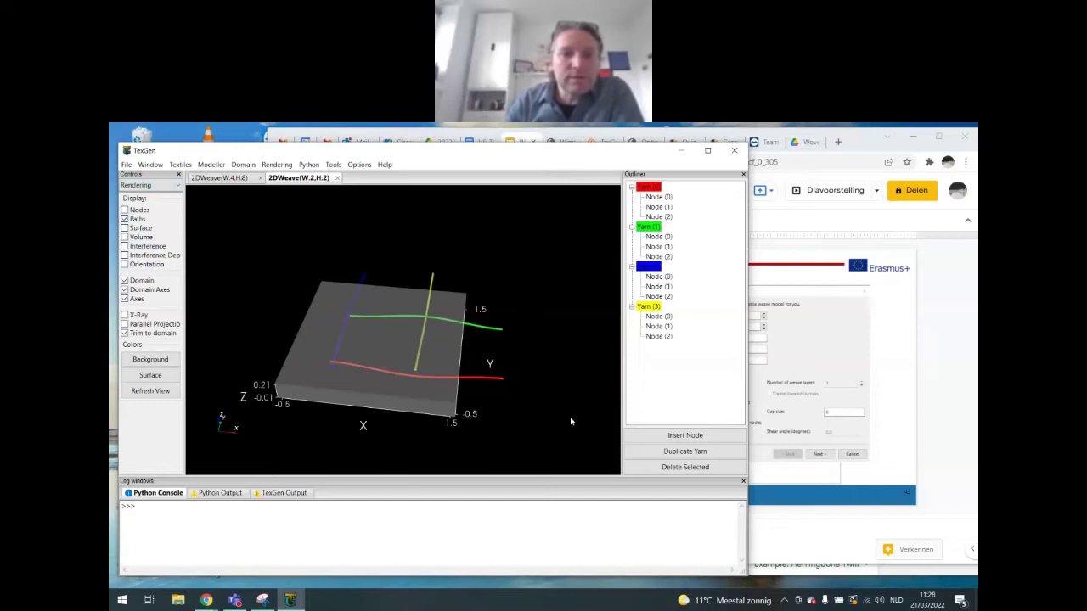
drag(555, 424, 504, 422)
Step: Select the four yarns in the outliner one after another and examine their paths from different angles
click(648, 186)
click(649, 227)
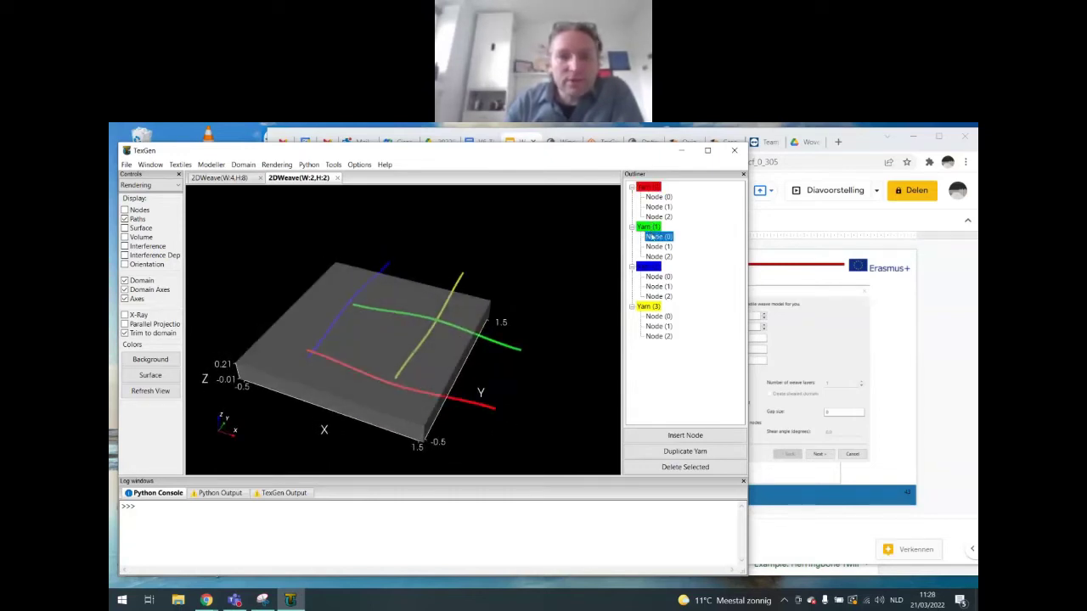
click(650, 268)
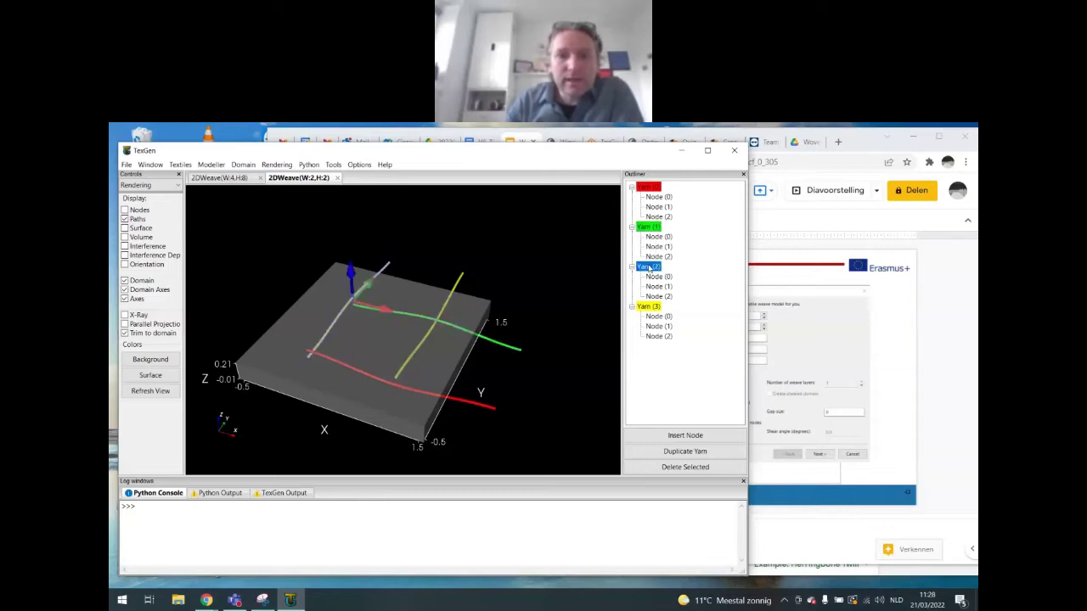
click(647, 307)
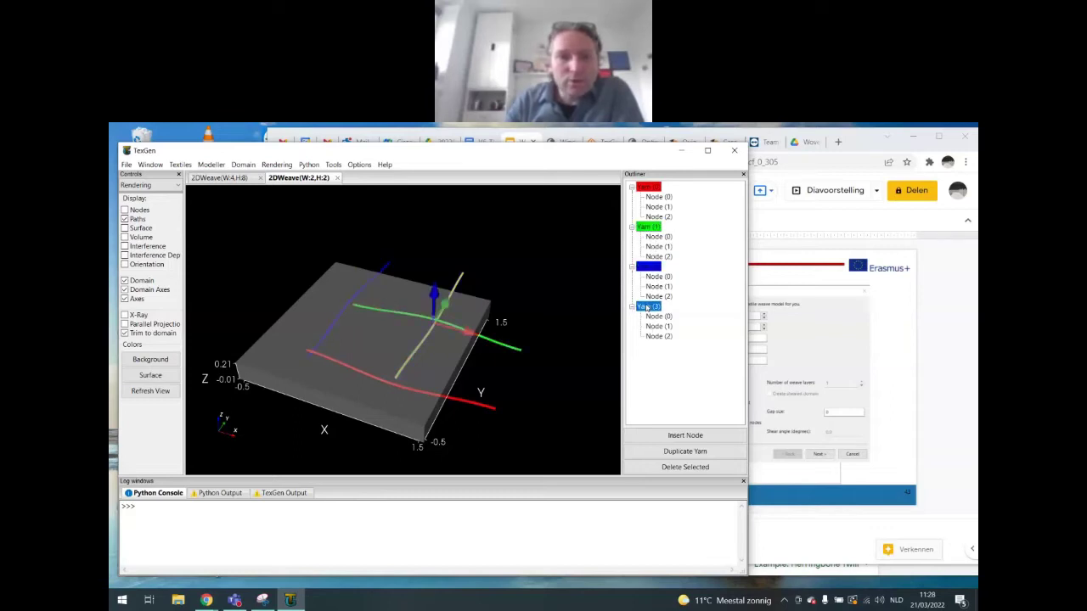
mouse_move(517, 382)
mouse_down()
mouse_move(477, 345)
mouse_move(529, 382)
mouse_move(449, 351)
mouse_move(527, 367)
mouse_up()
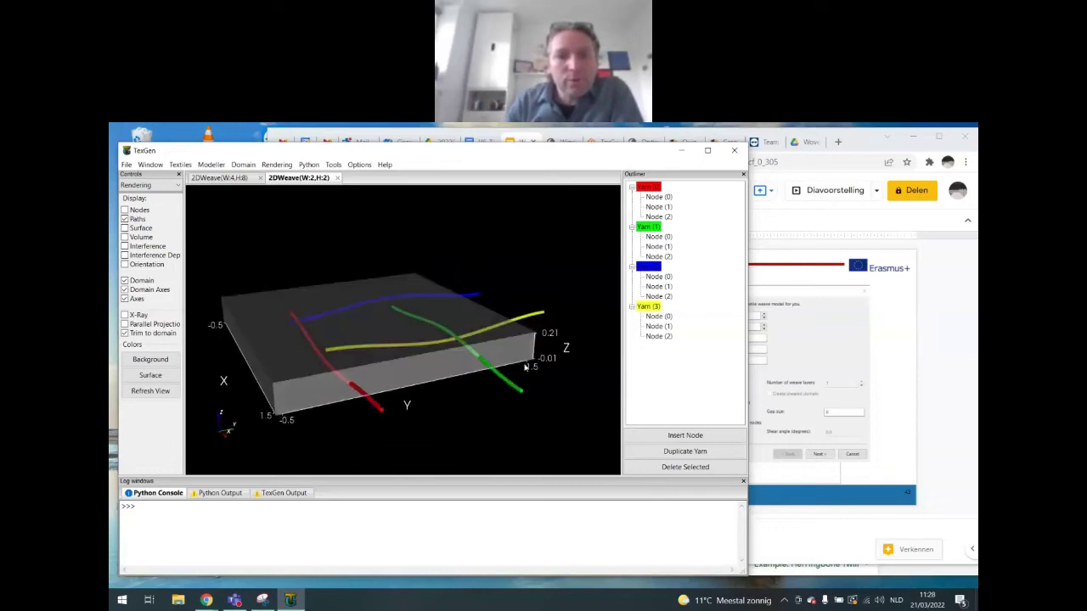
click(646, 307)
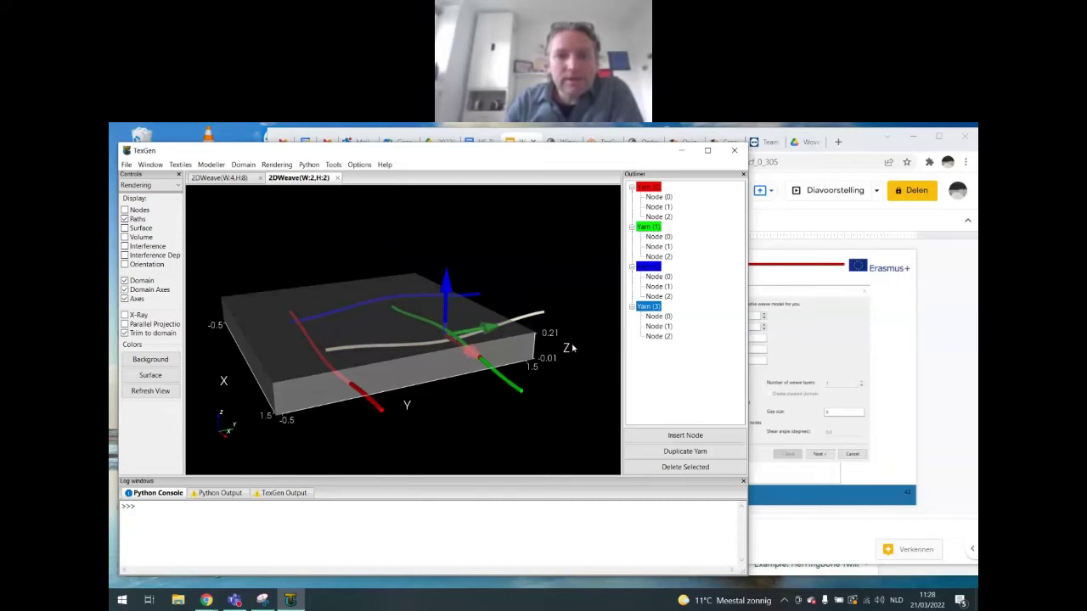
drag(566, 359, 577, 393)
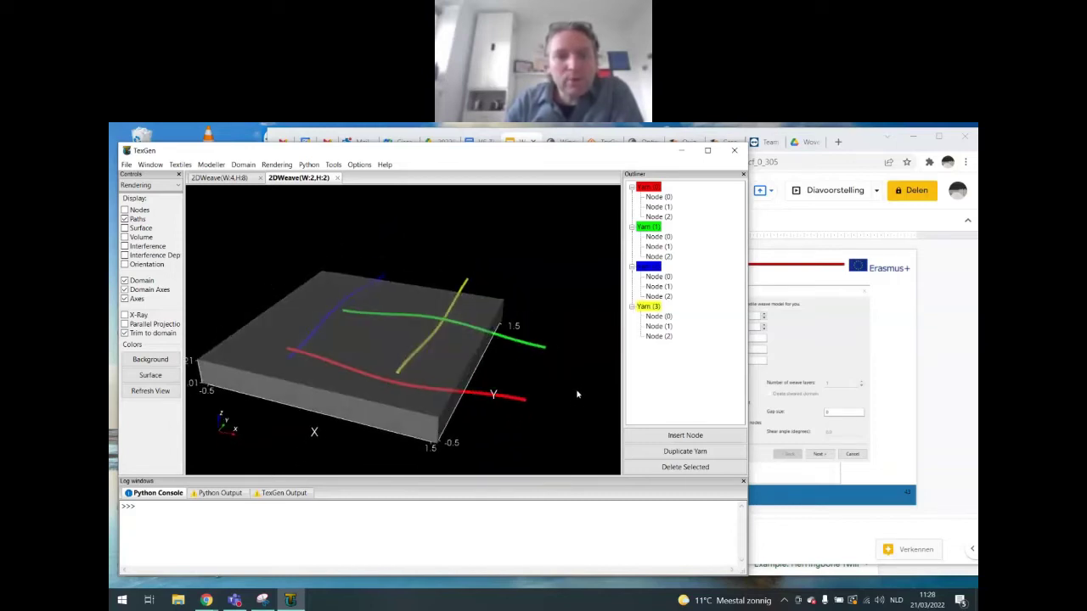
Step: Briefly restore the yarn surfaces for comparison, then display the nodes and select several of them along the yarns
click(125, 228)
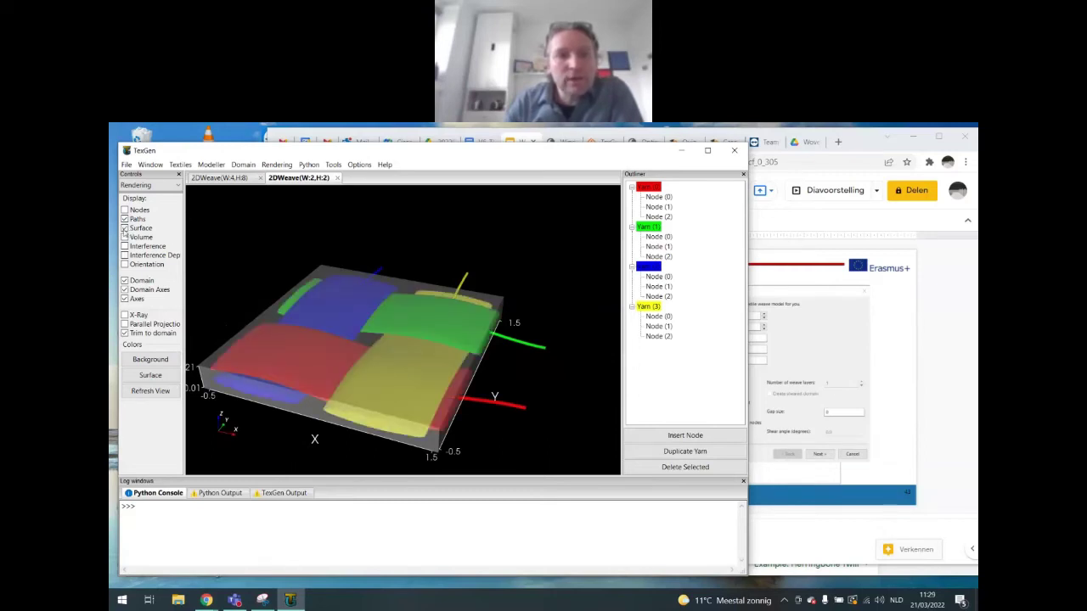
click(125, 228)
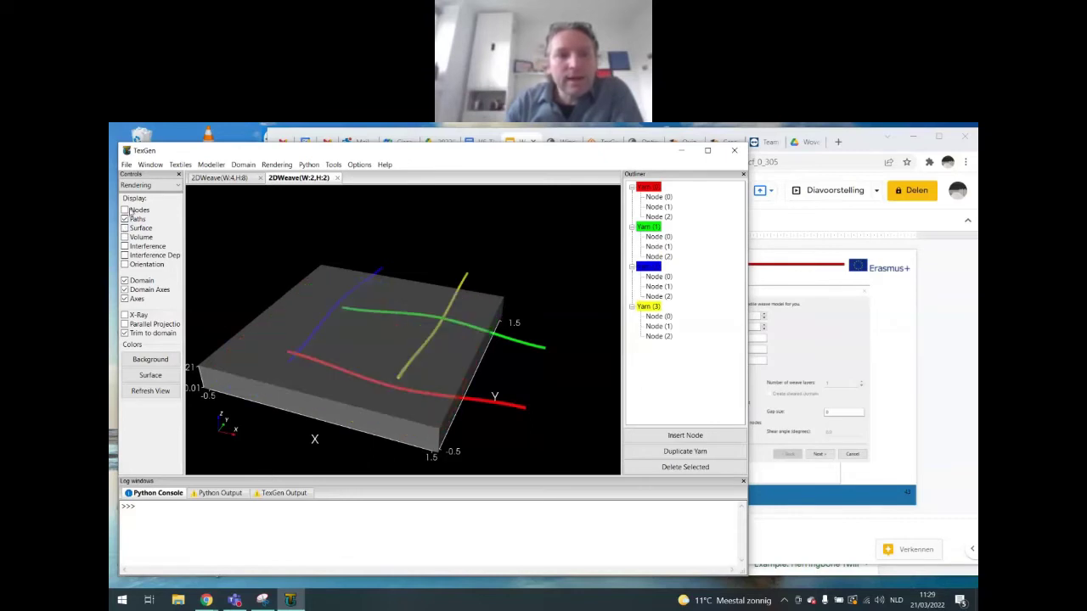
click(125, 210)
click(343, 309)
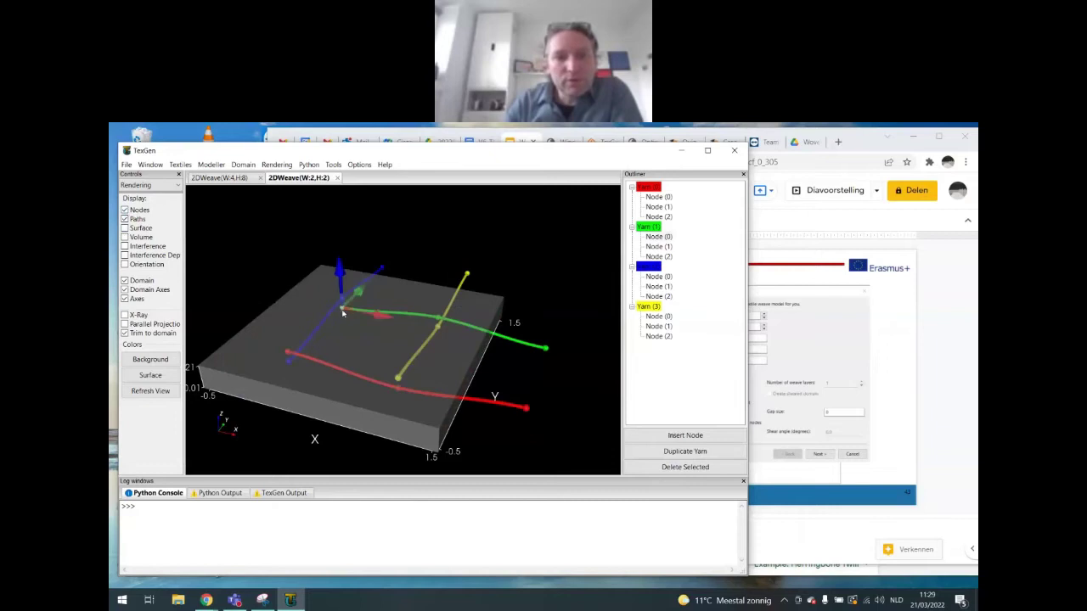
click(545, 349)
click(440, 320)
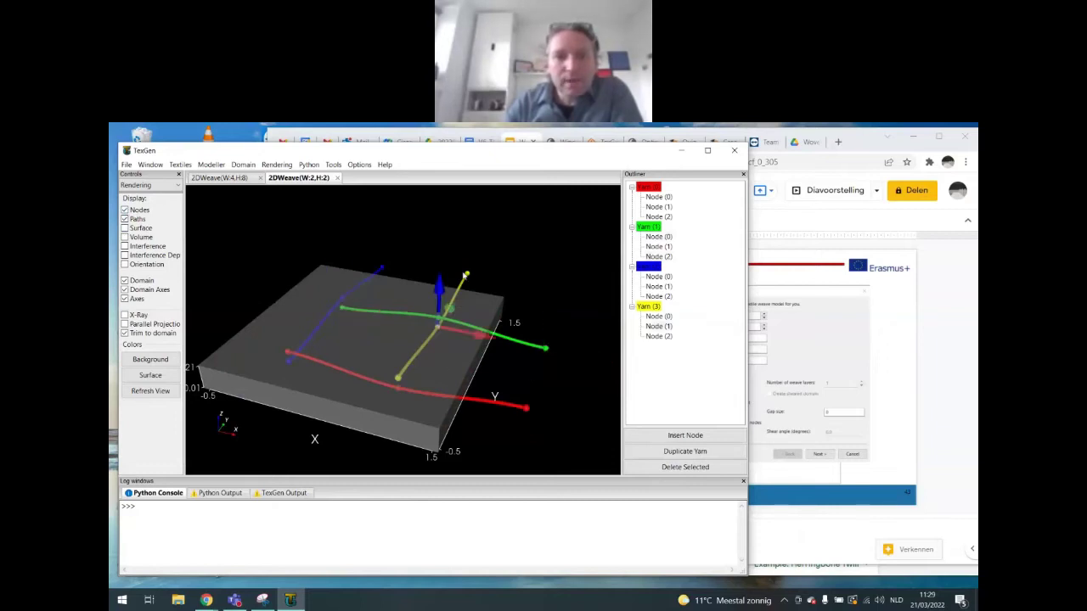
click(468, 275)
click(382, 271)
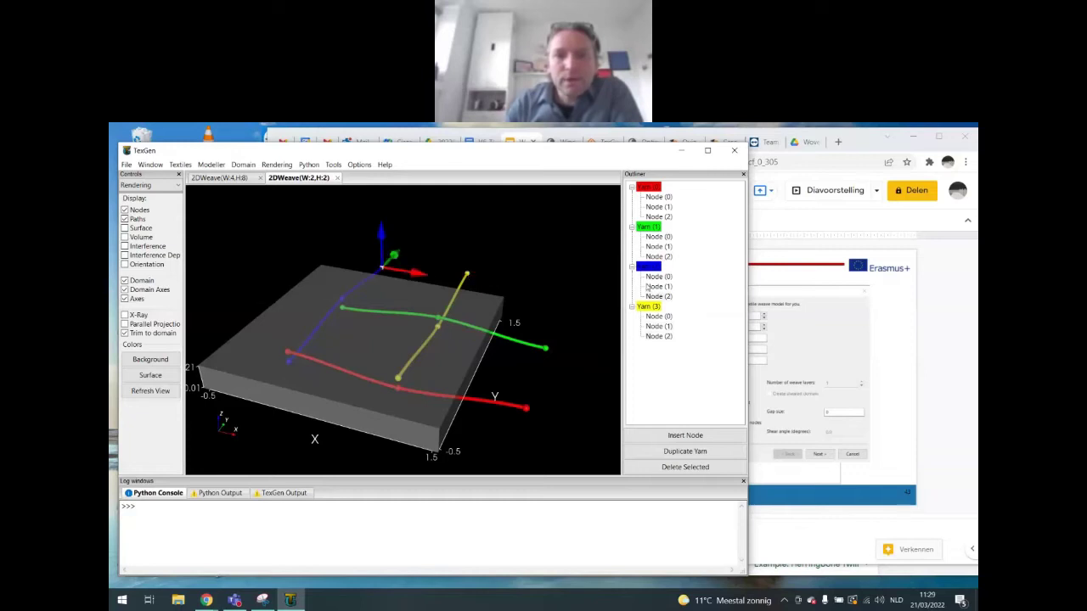
click(285, 352)
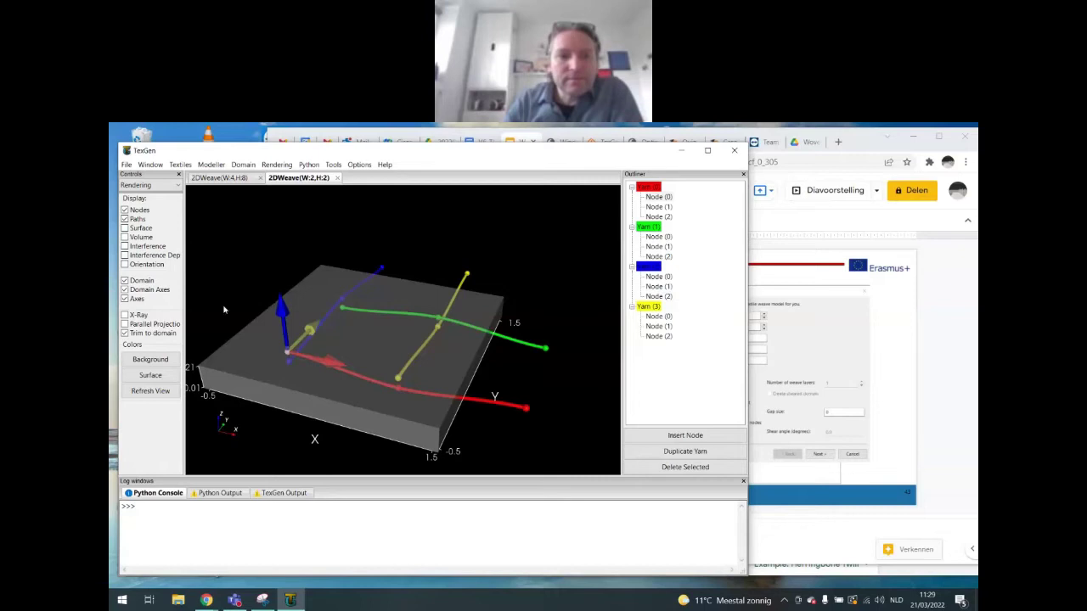
Step: Show the modeller controls for the first node of Yarn (0) and try the Rotate tool before returning to Move
click(152, 185)
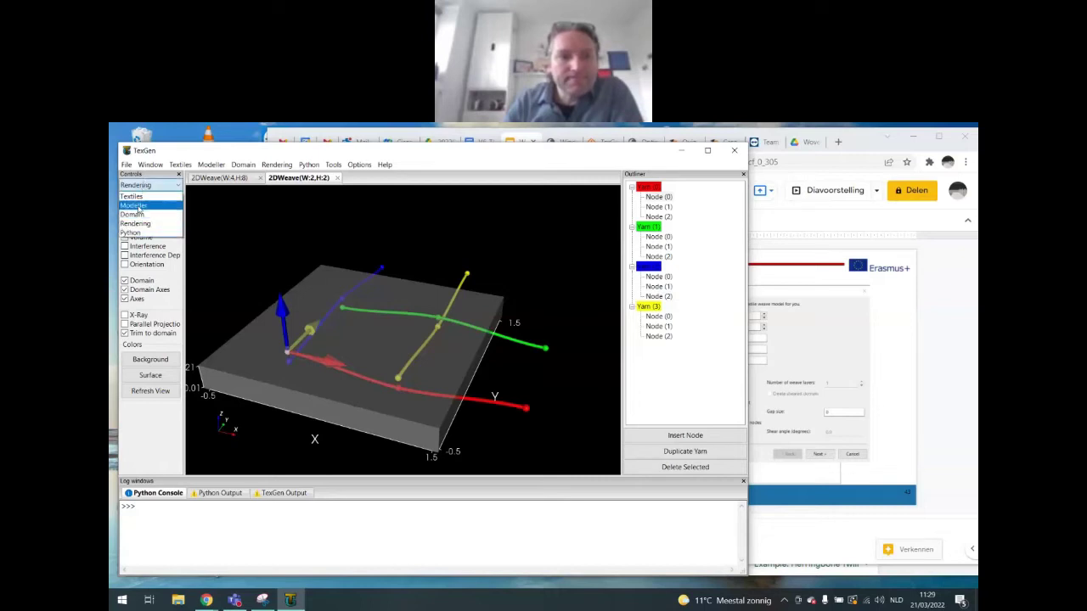
click(131, 205)
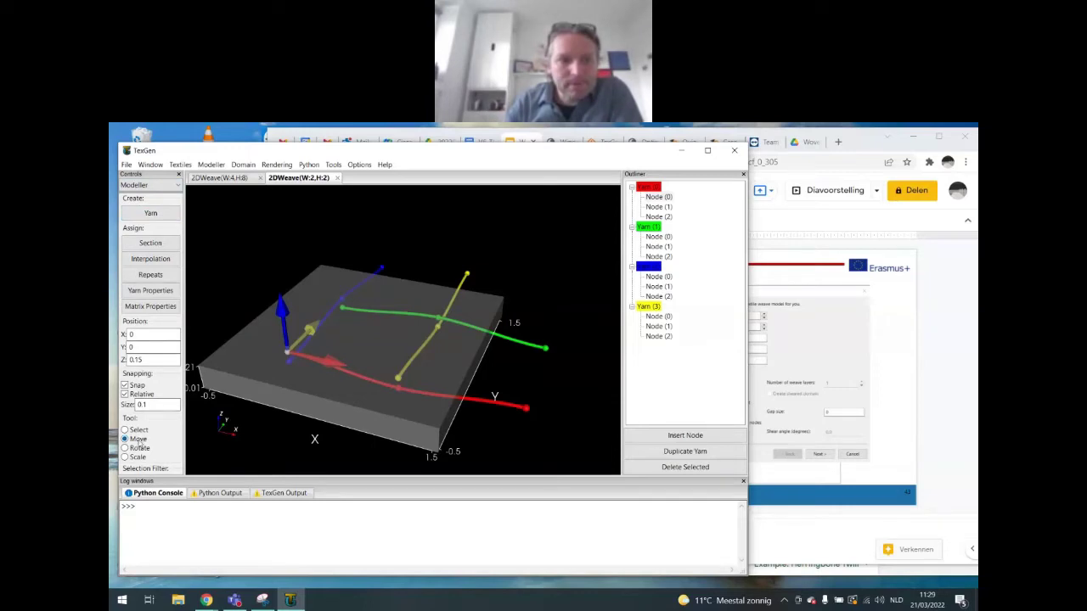
click(289, 352)
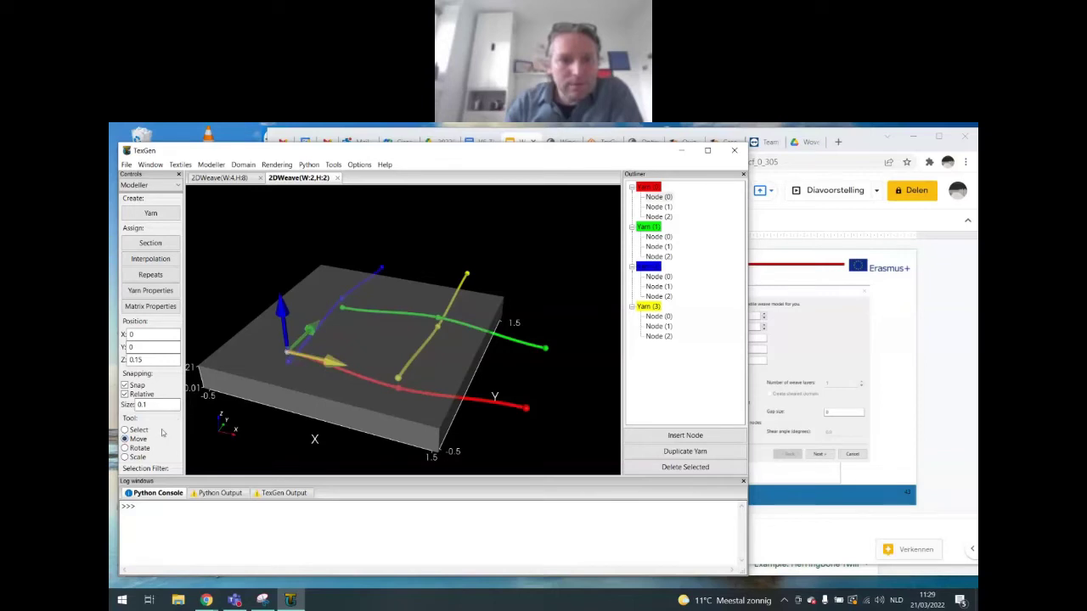
click(139, 450)
click(135, 439)
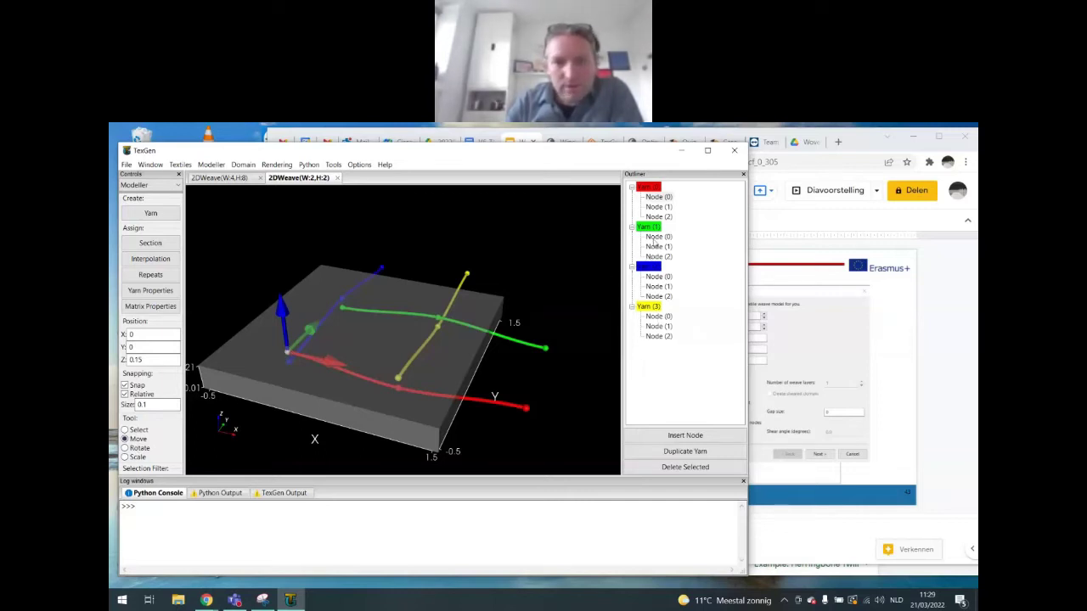
Step: Select Node (0) of Yarn (1) and move it vertically to Z 0.15, back to 0.05 and down to -0.05
click(657, 237)
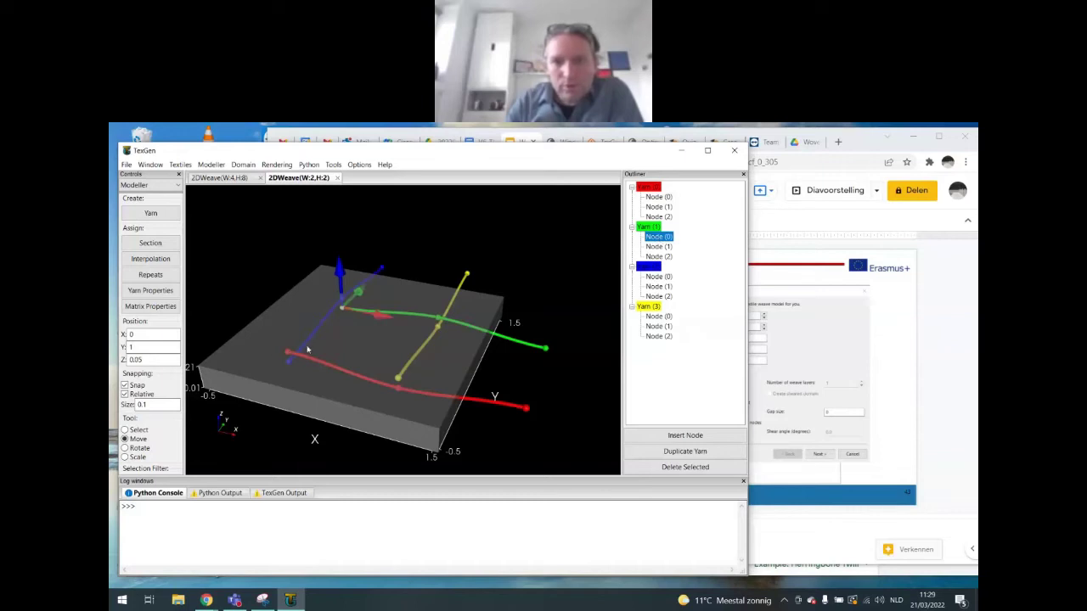
click(381, 318)
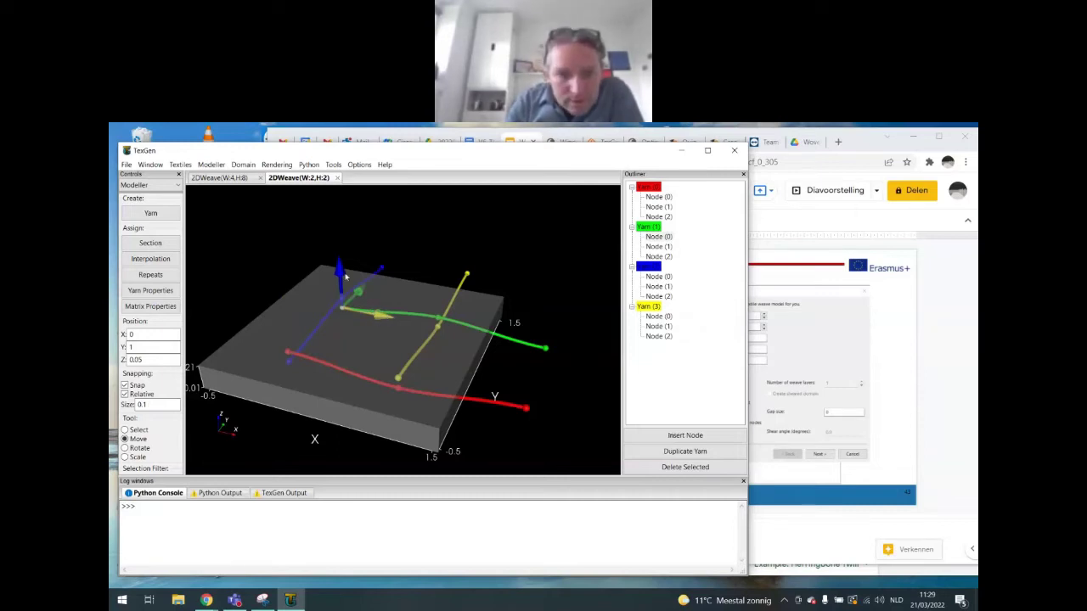
scroll(338, 270, up, 2)
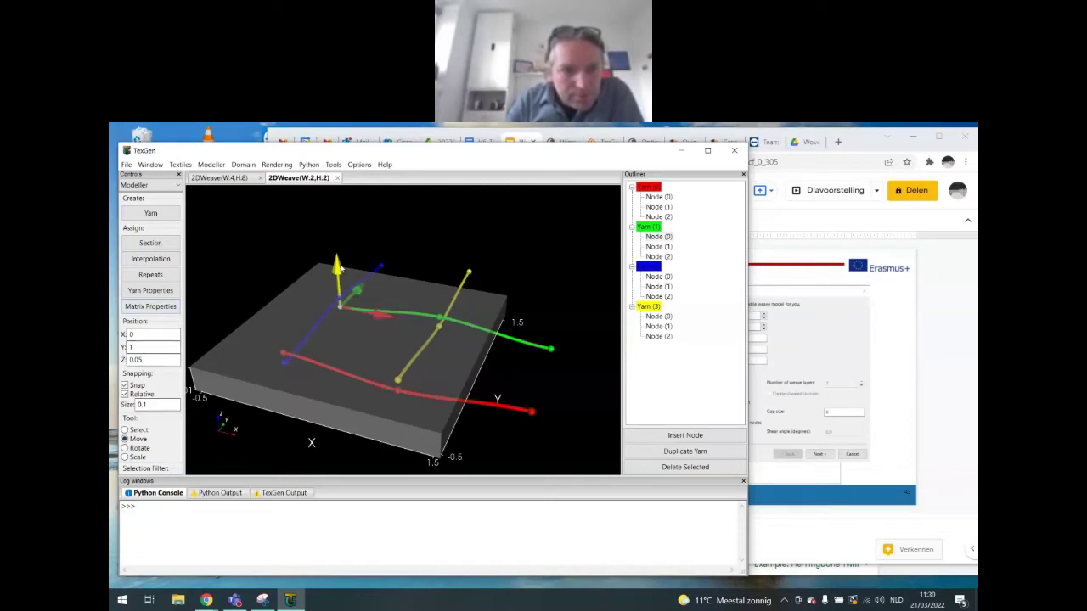
mouse_move(340, 268)
mouse_down()
mouse_move(338, 253)
mouse_move(338, 269)
mouse_up()
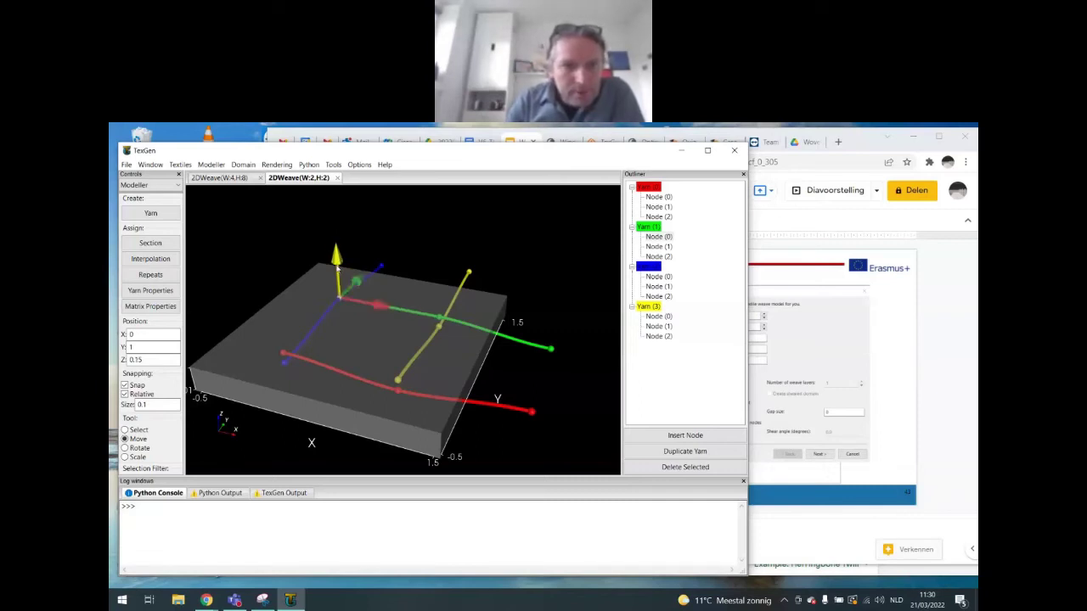
mouse_move(338, 268)
mouse_down()
mouse_move(339, 253)
mouse_move(339, 278)
mouse_up()
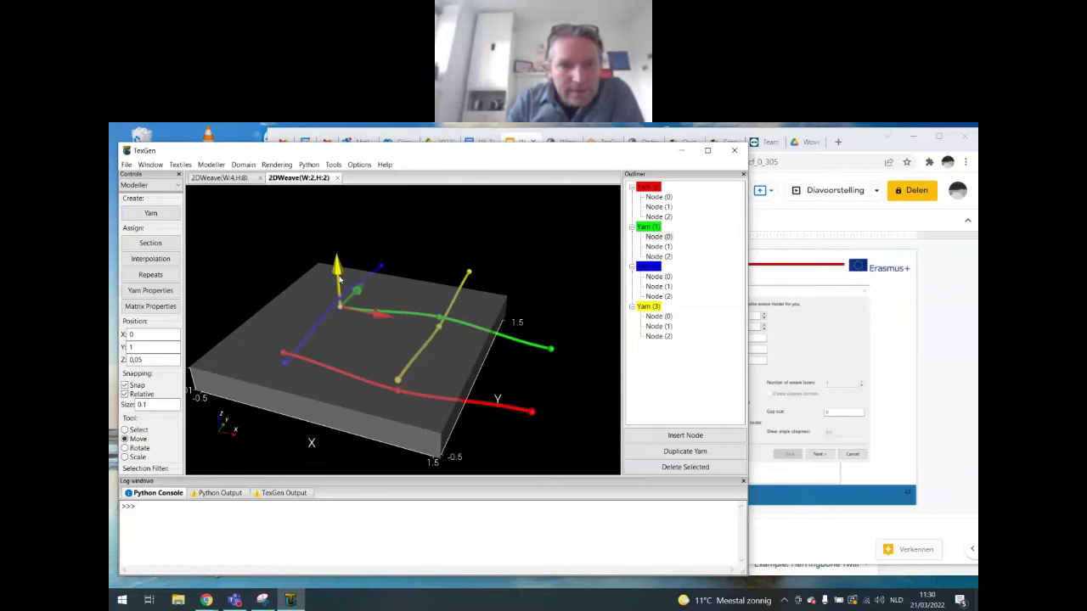
drag(339, 293, 339, 302)
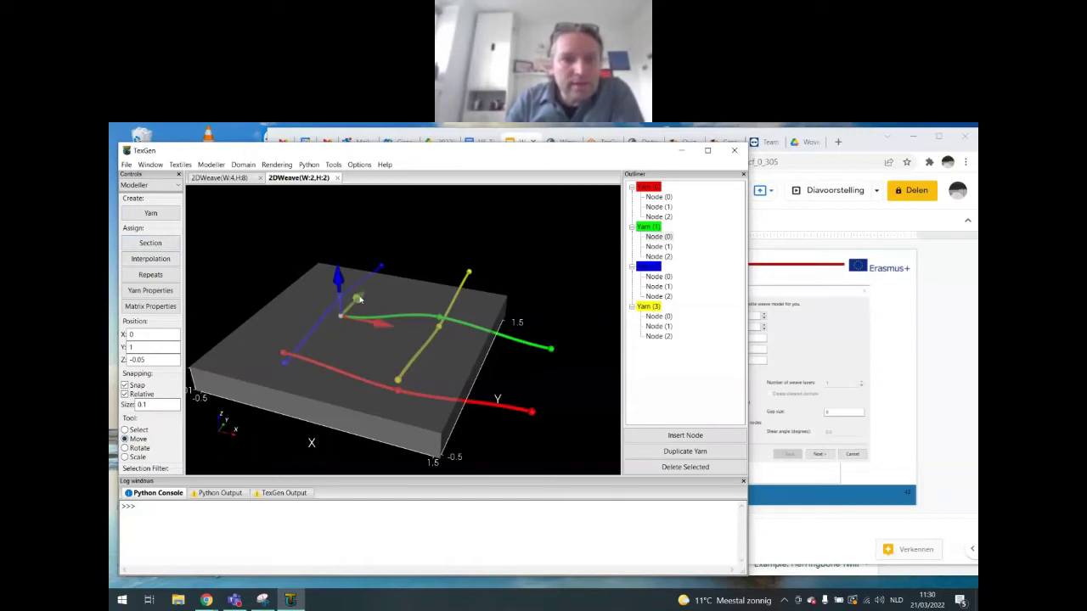
Step: Move the first node of the green yarn along X to 0.1, reselect it and set its Z position to 0
drag(360, 297, 403, 332)
click(392, 335)
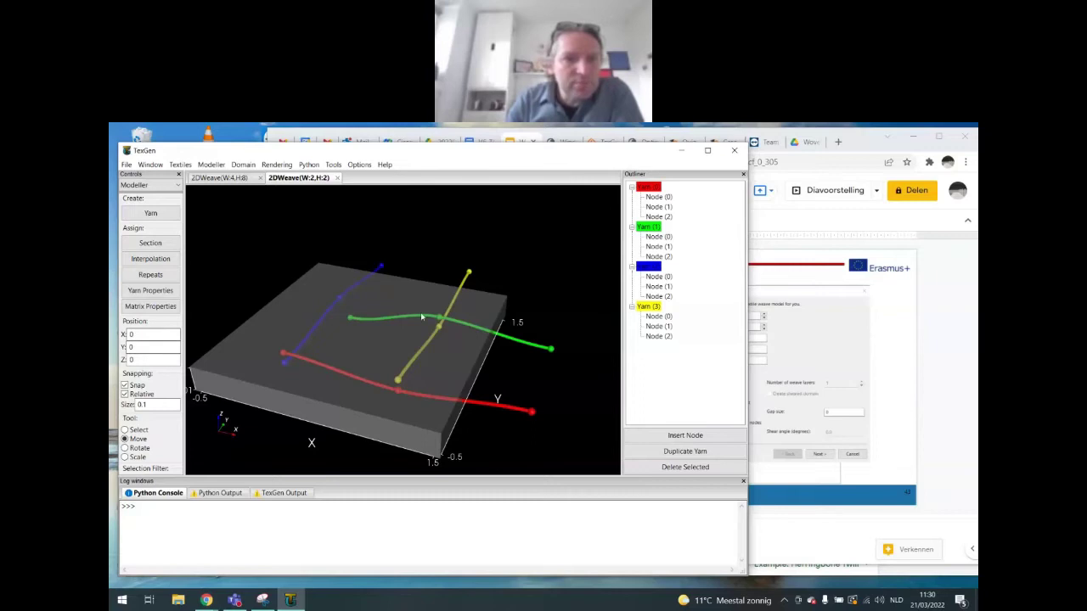
click(350, 320)
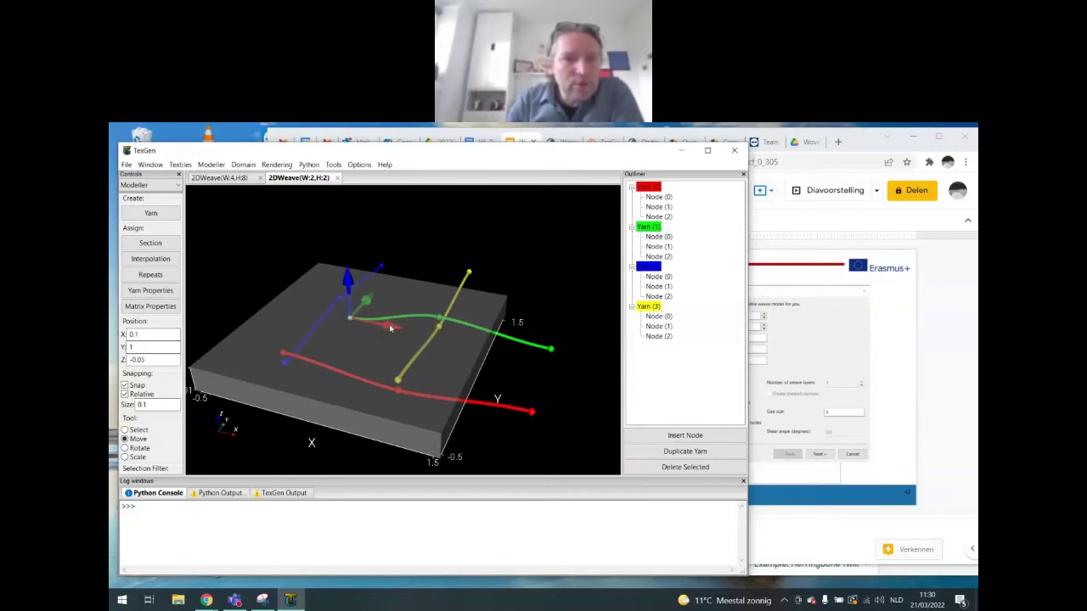
key(Tab)
text(0)
key(Return)
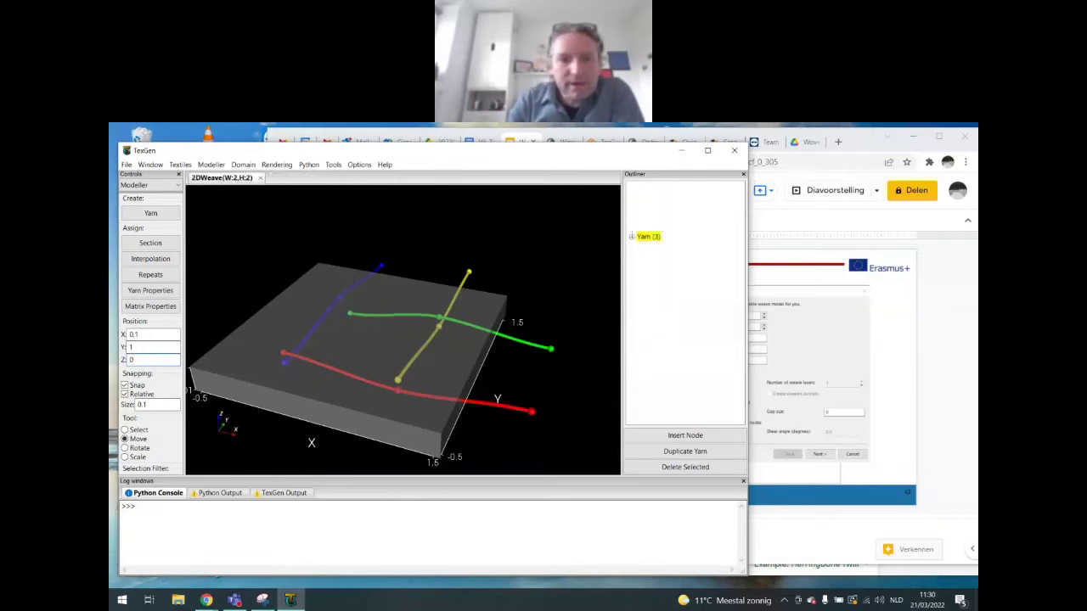
Step: Close TexGen, relaunch it from the Windows search and start a new 2D weave
key(alt+F4)
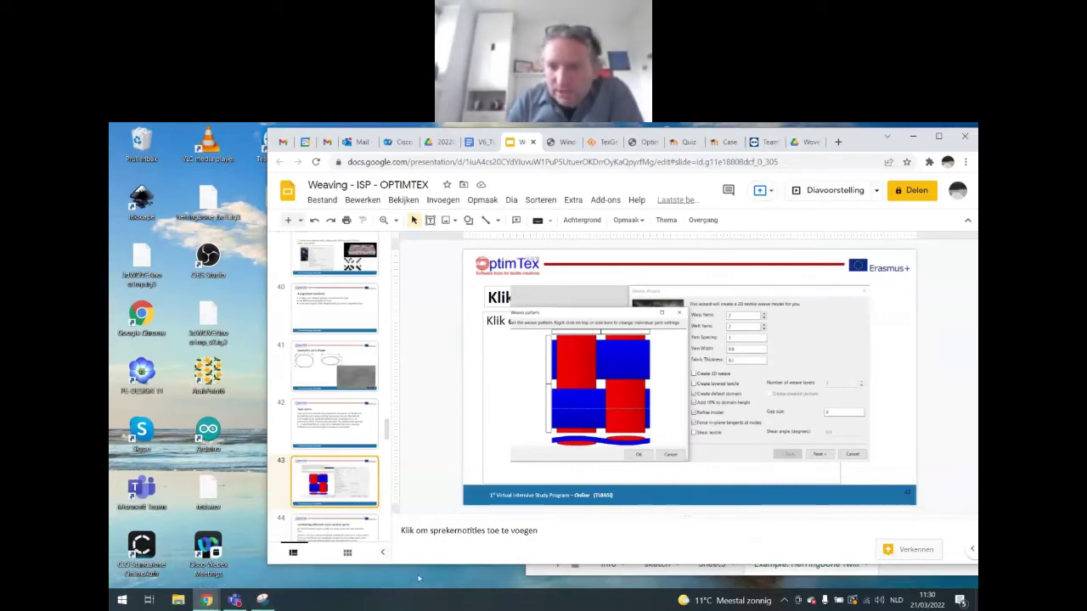
click(122, 600)
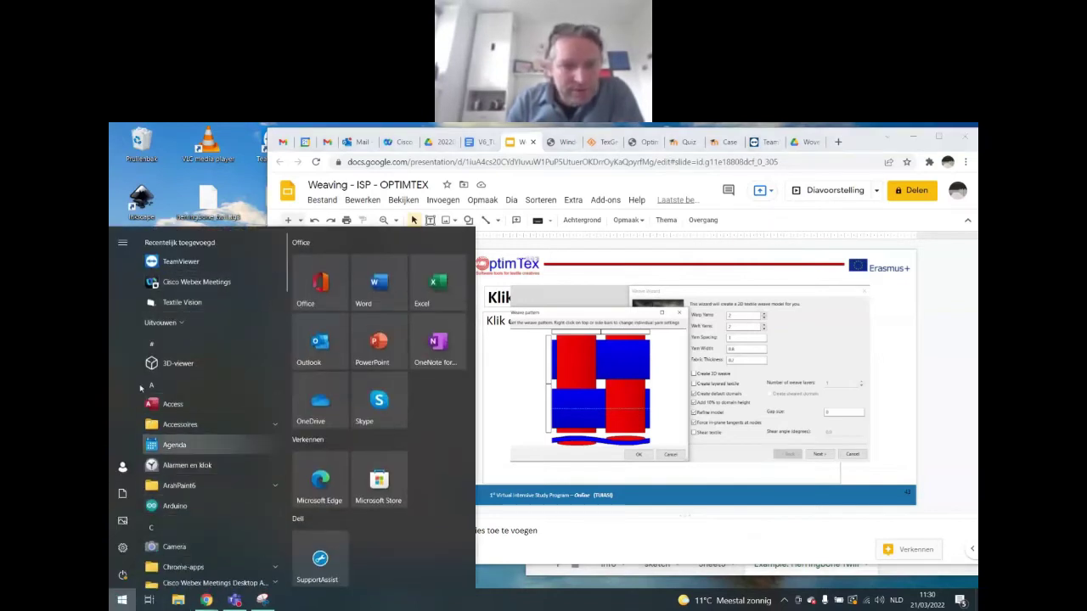
mouse_move(123, 475)
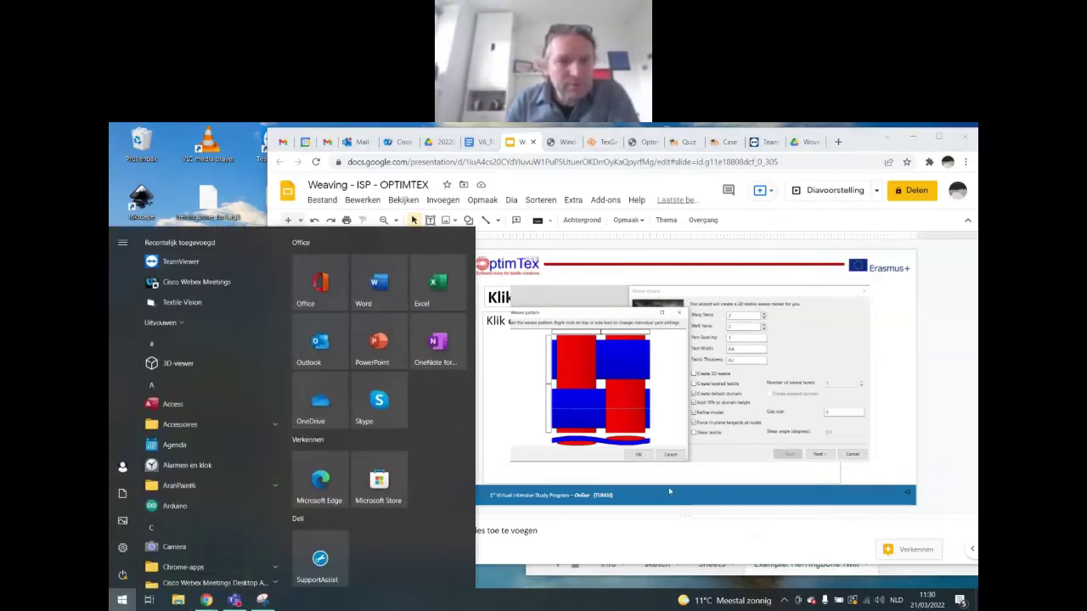
text(te)
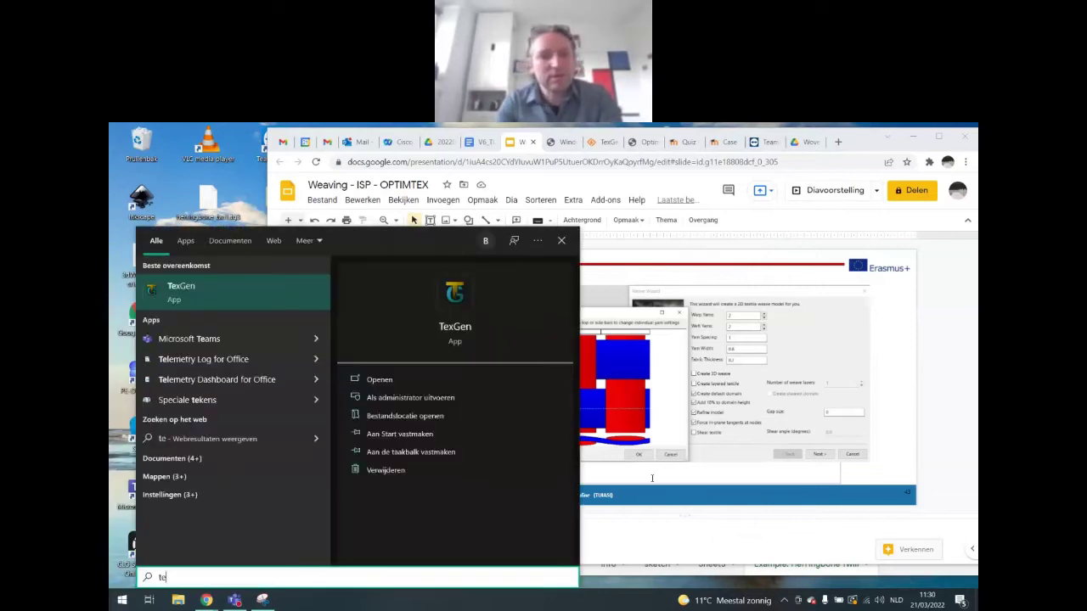
click(174, 291)
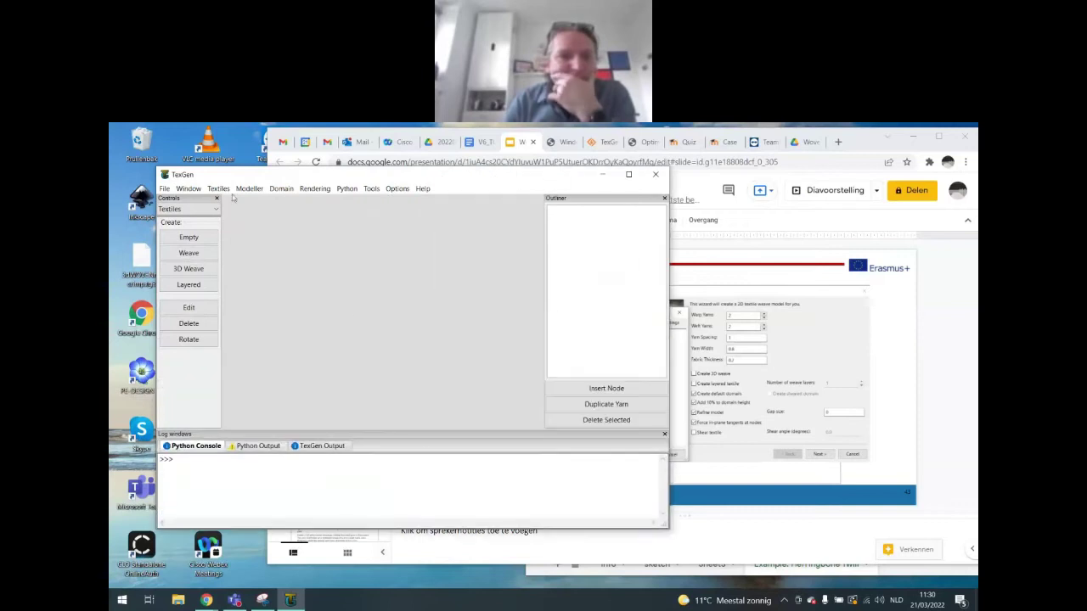
click(188, 253)
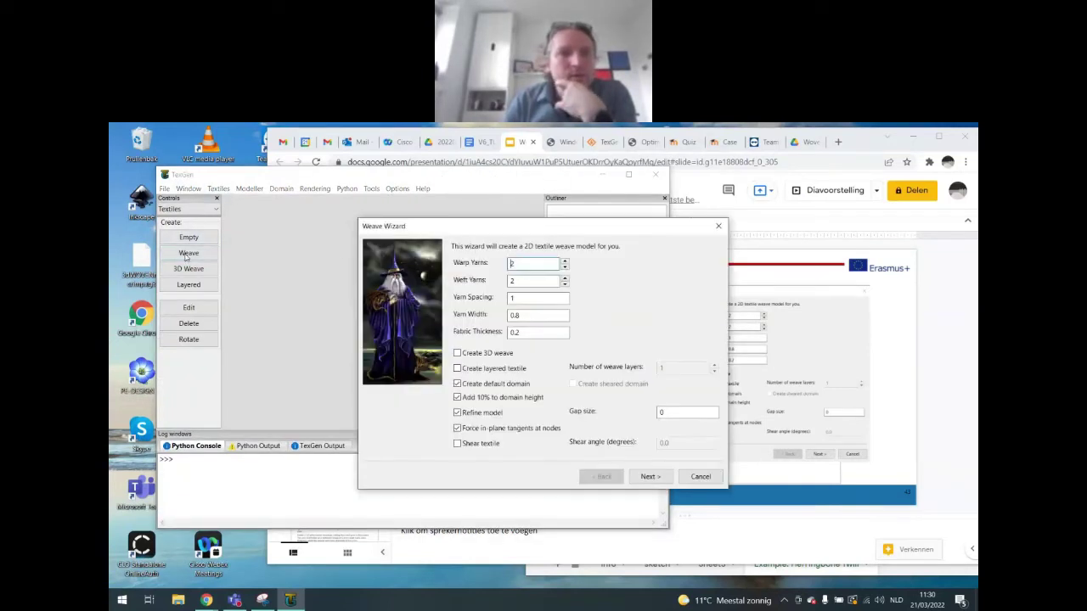
Step: Accept the default 2 by 2 weave settings, flip two diagonal crossings for a plain weave, generate the textile and enlarge the TexGen window
click(644, 476)
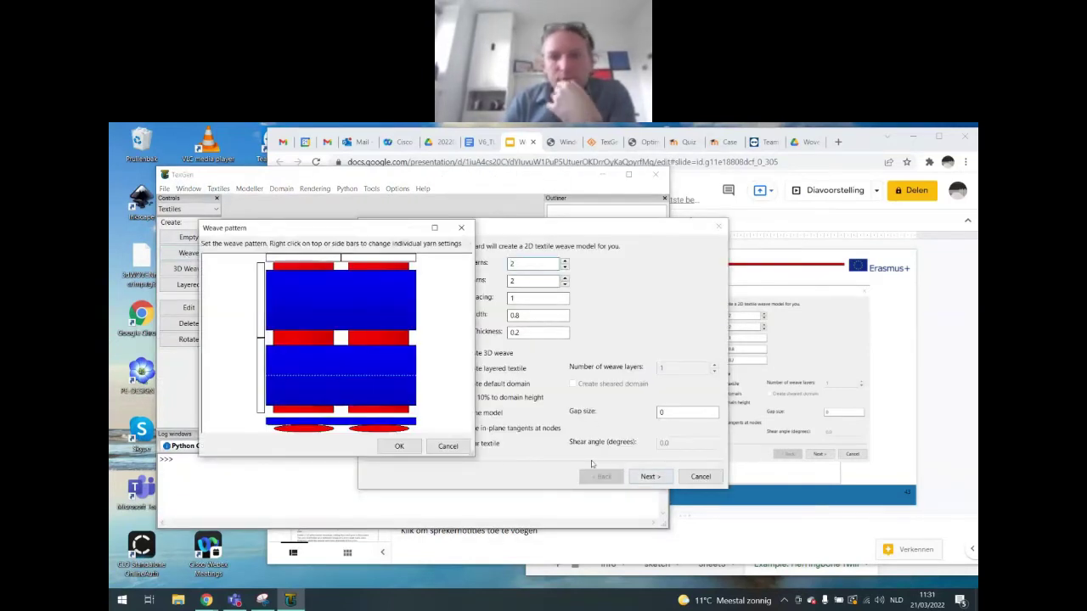
click(305, 305)
click(364, 369)
click(399, 446)
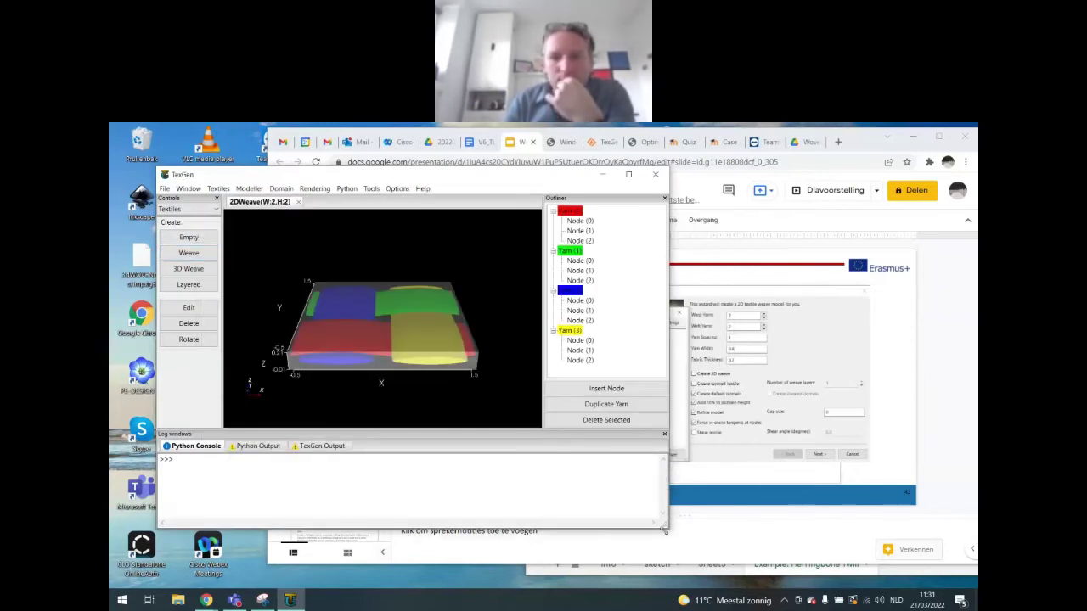
drag(667, 527, 753, 577)
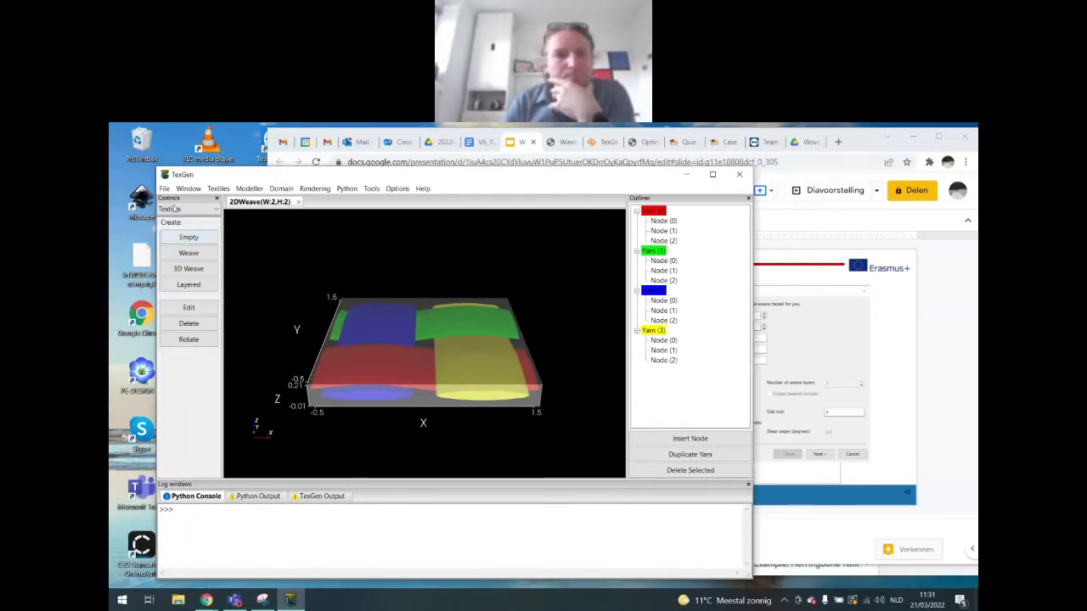
Step: Set the rendering to display the nodes and yarn paths and hide the yarn surfaces
click(176, 210)
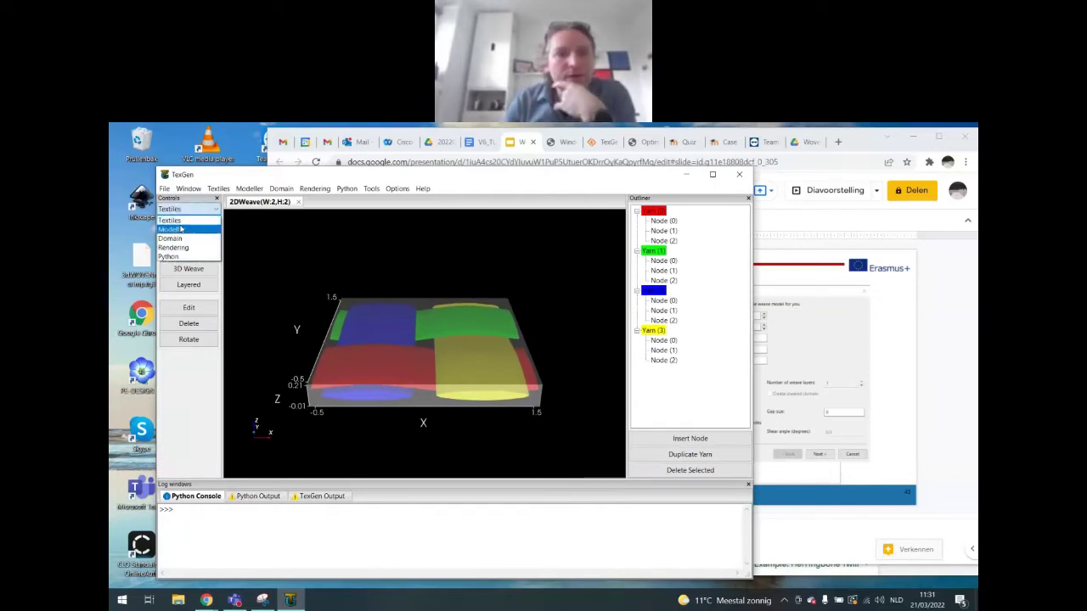
click(177, 247)
click(162, 253)
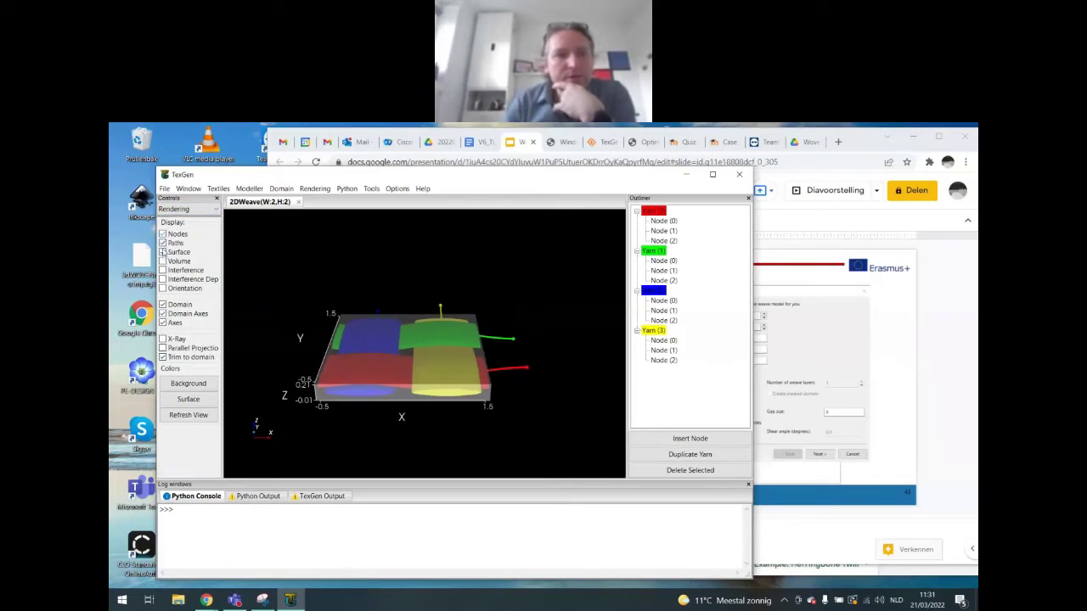
click(162, 253)
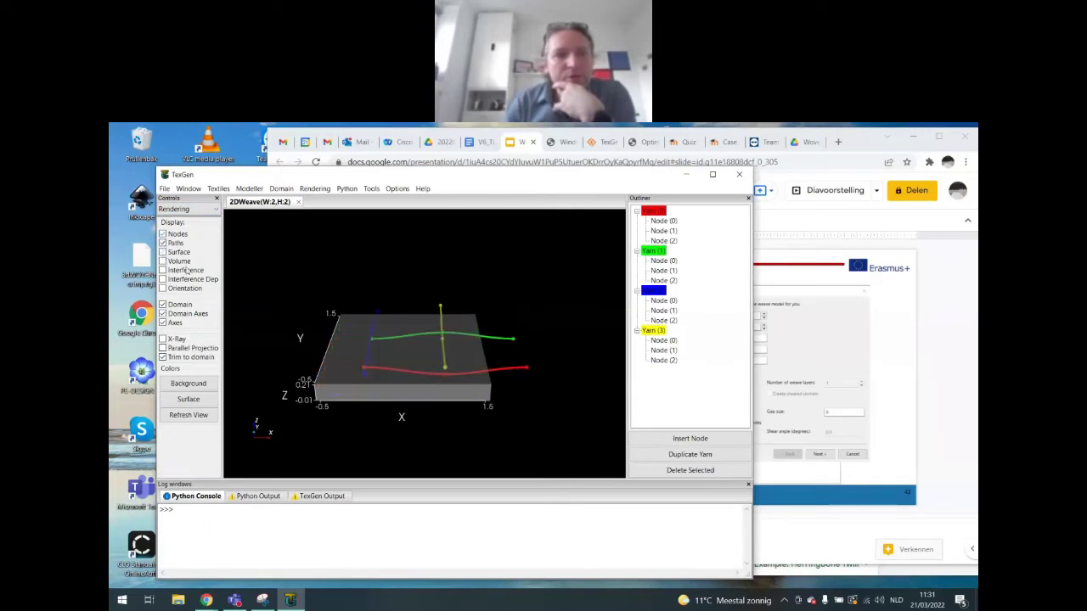
Step: In the modeller, select the first node of the green yarn and move it to Y 1.1 and Z -0.05
click(187, 208)
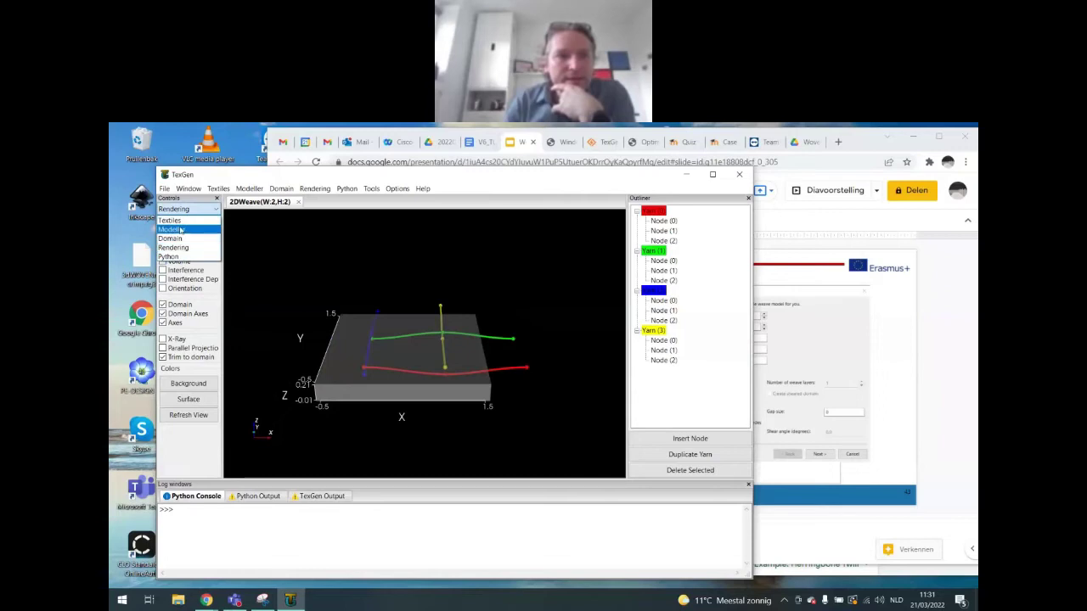
click(180, 230)
drag(478, 389, 467, 421)
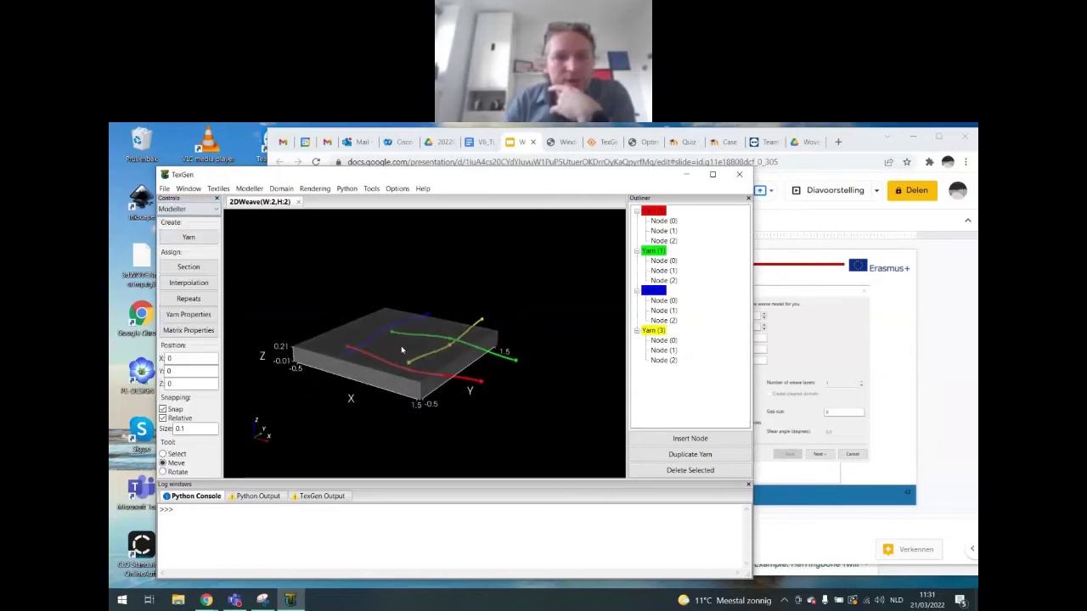
scroll(434, 313, up, 3)
click(366, 324)
drag(409, 306, 470, 337)
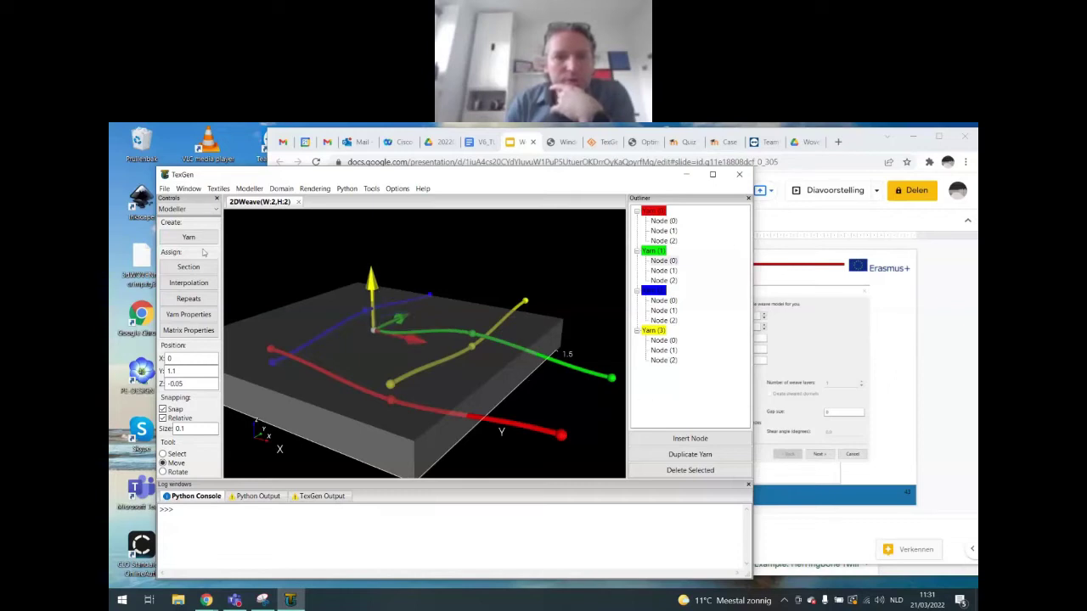
Step: Display the yarn surfaces again and inspect the edited weave from another angle
click(187, 209)
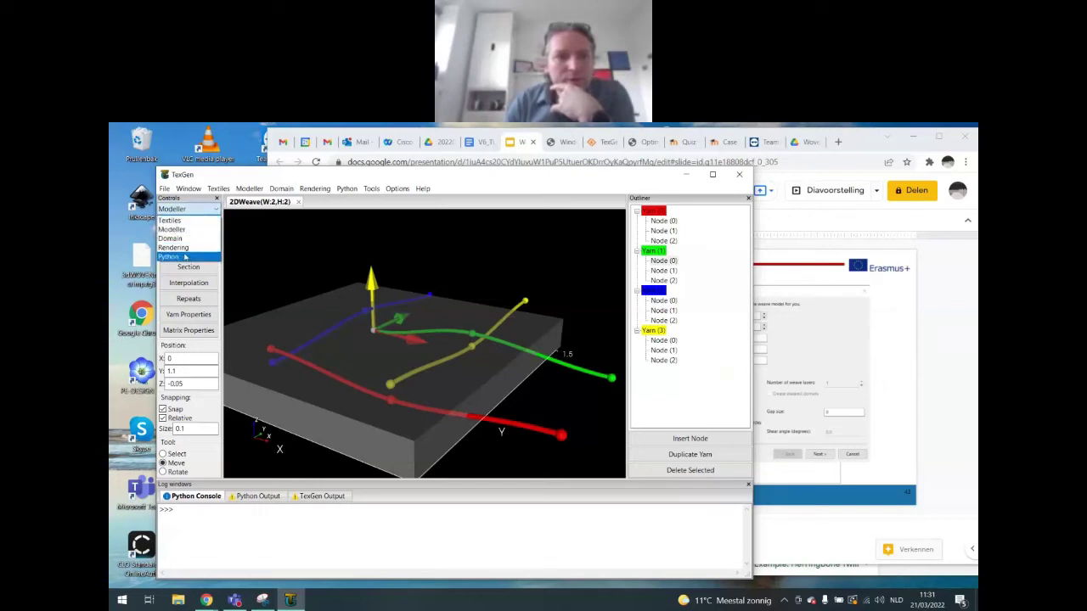
click(186, 248)
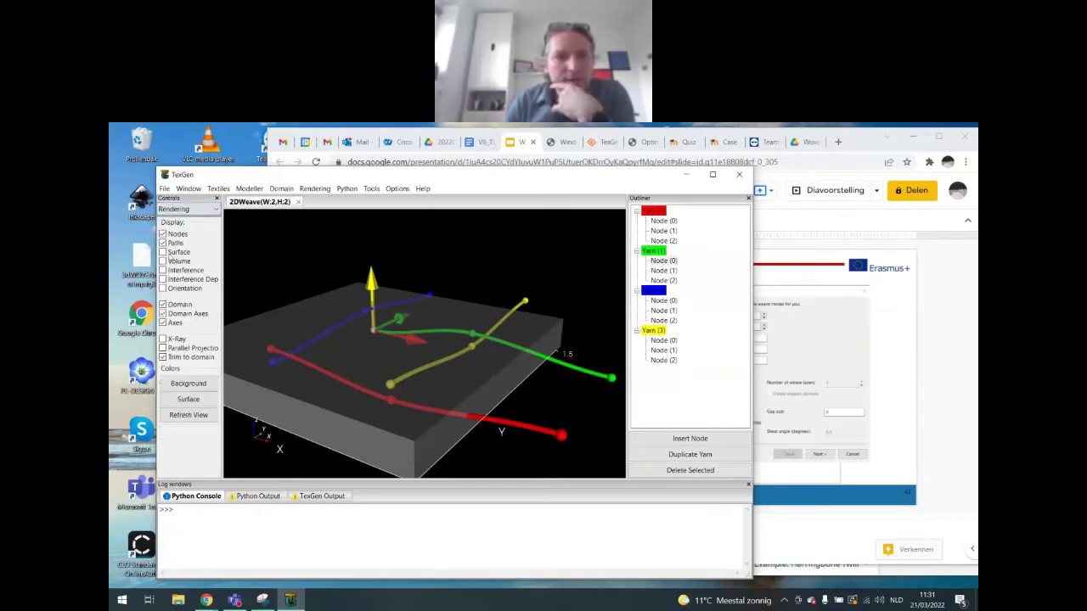
click(164, 253)
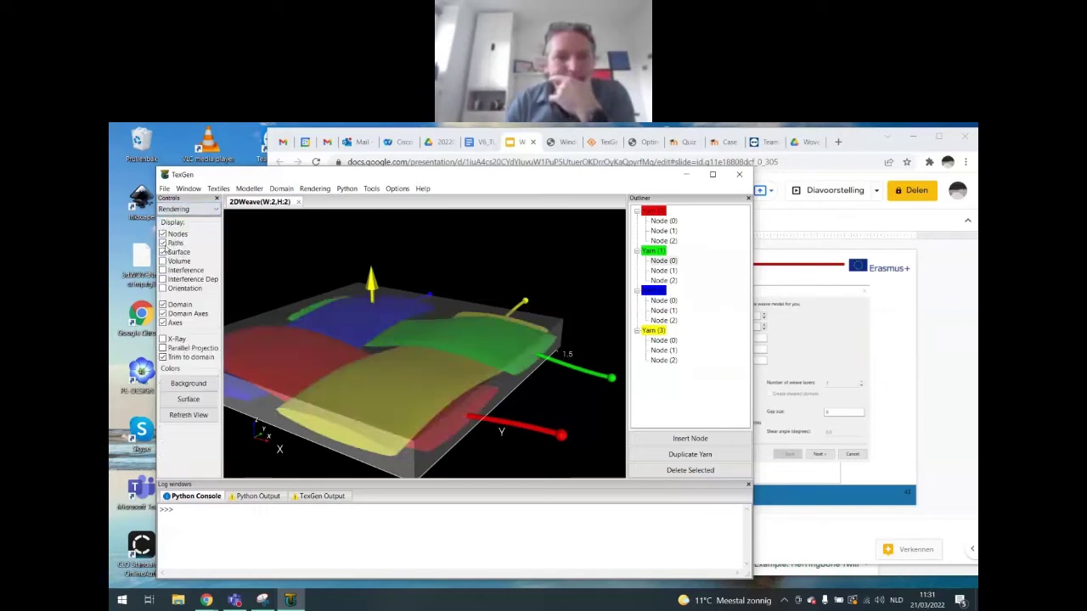
drag(500, 432, 532, 322)
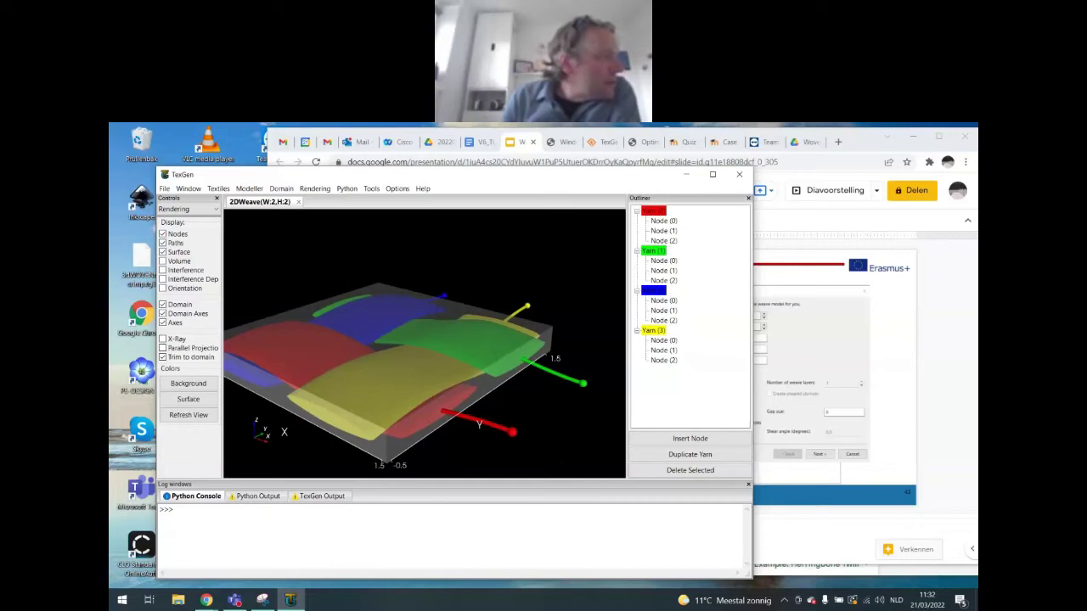
Step: Switch to the Weaving presentation in the browser, start the slideshow and advance to slide 44 on combining different cross-section yarns
drag(516, 175, 601, 135)
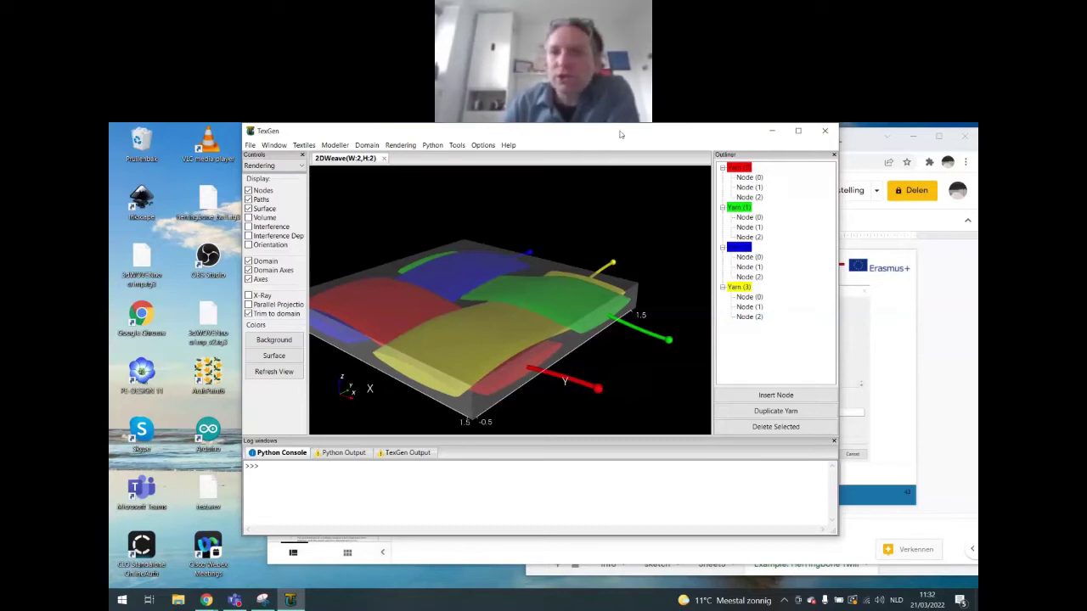
click(853, 142)
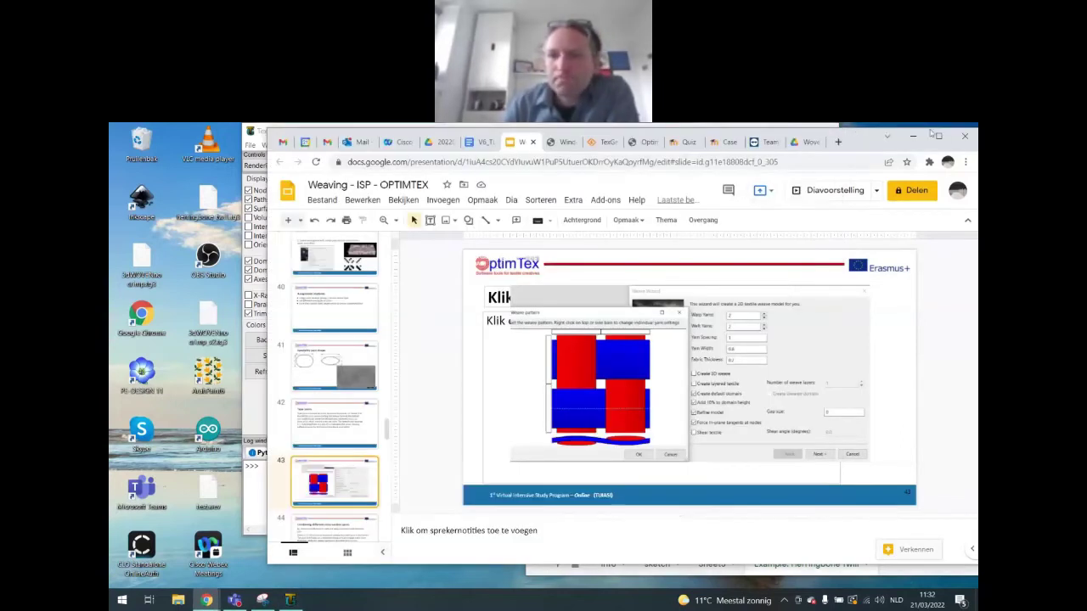
click(839, 191)
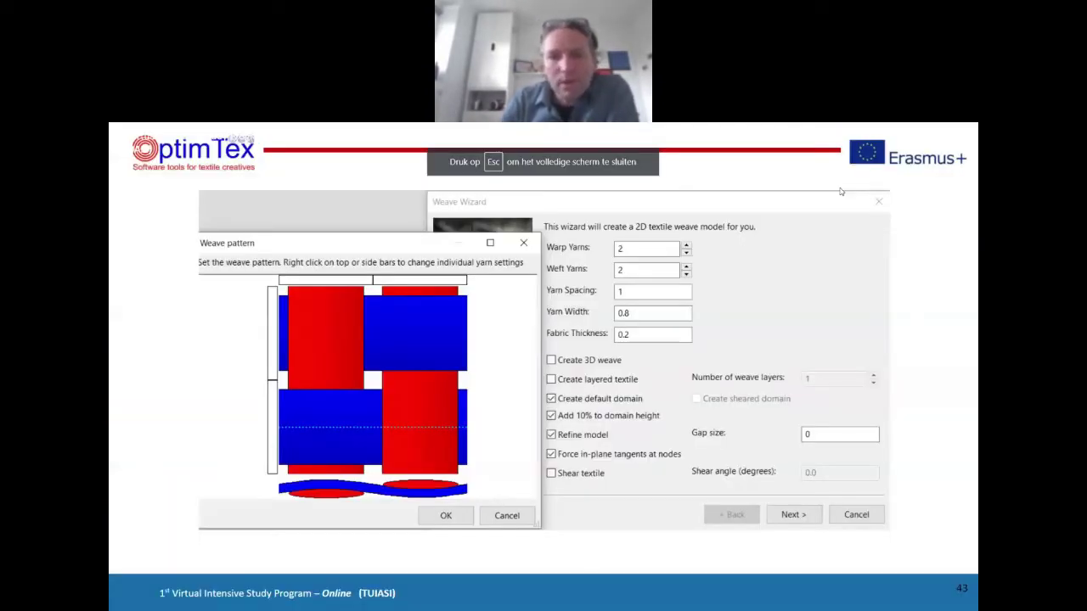
key(Right)
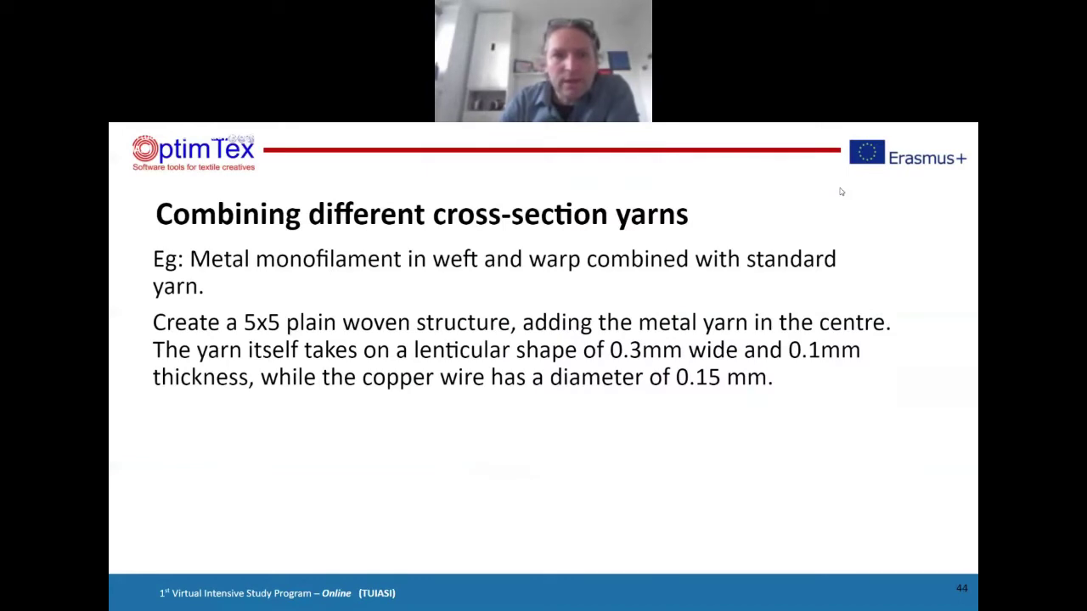
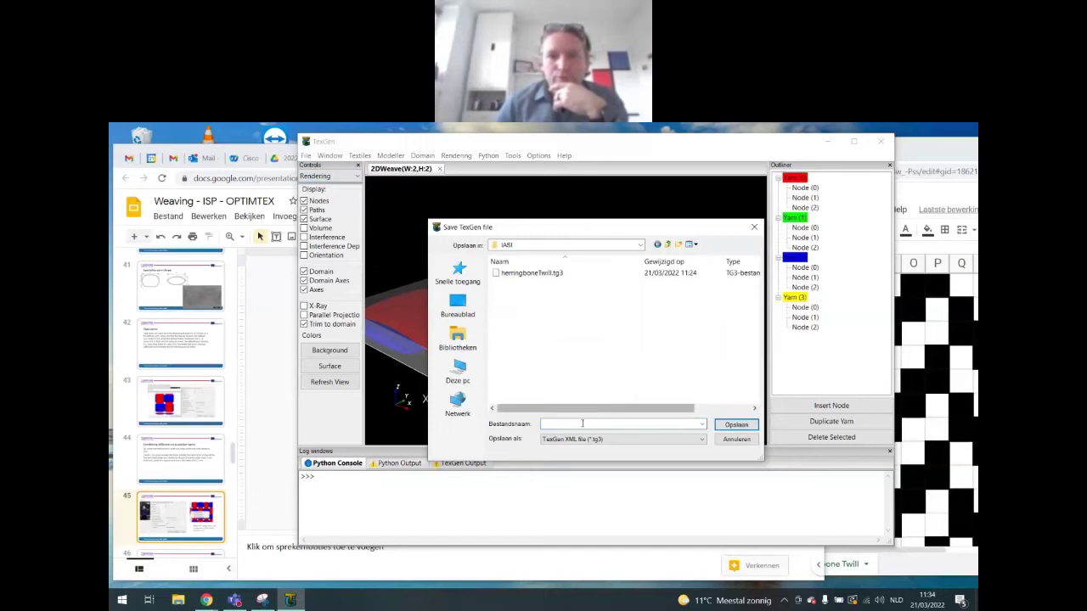
Step: Save the model as a TexGen XML file named standardweave in the IASI folder
text(dardweave)
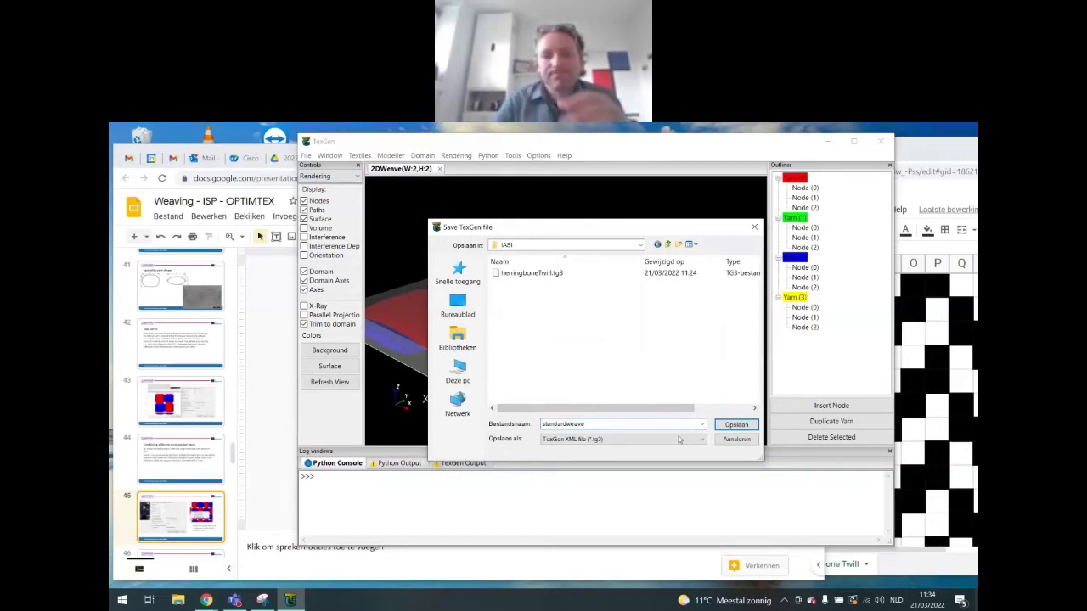
click(736, 426)
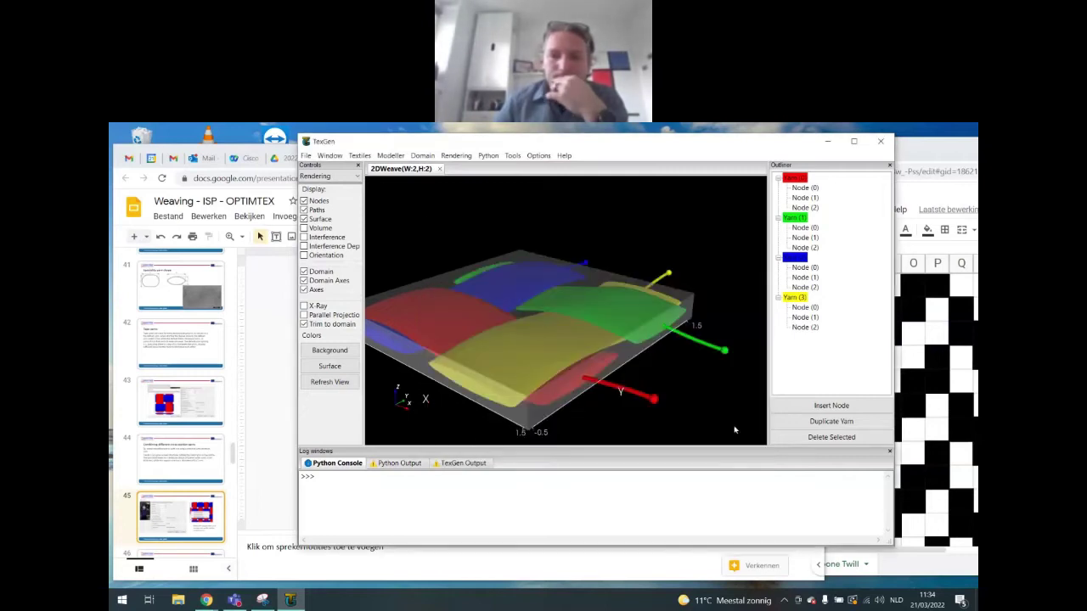
mouse_move(767, 606)
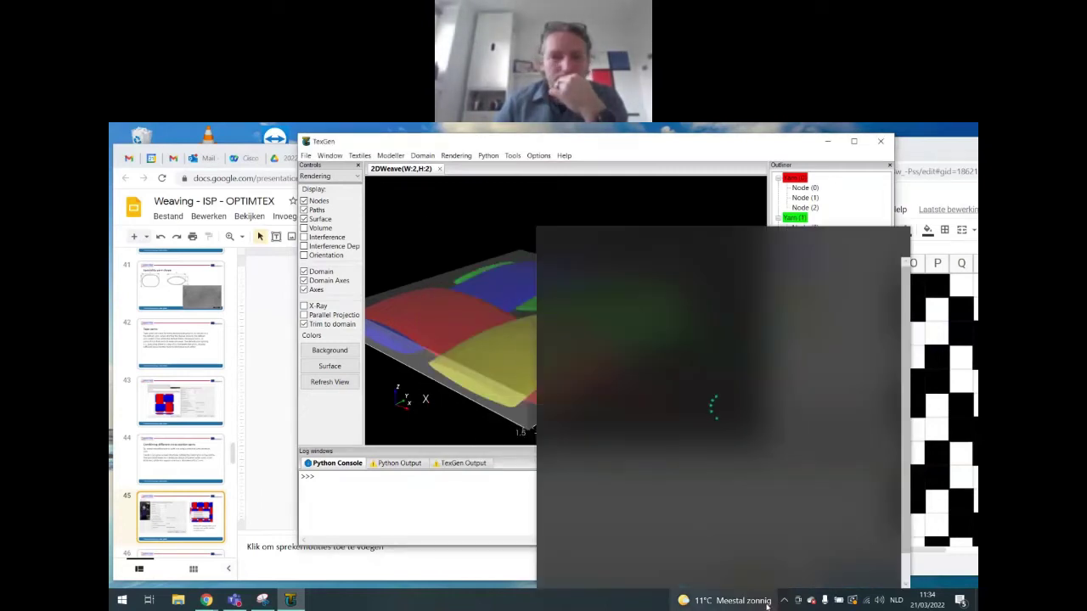
click(666, 145)
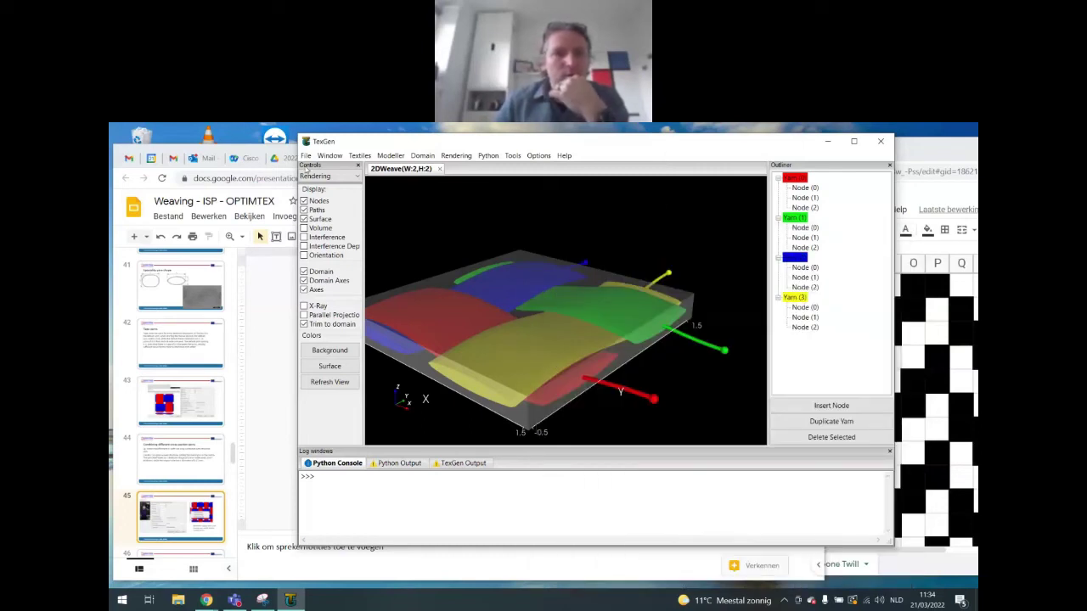
Step: Start a new 2D weave and arrange TexGen and the Weave Wizard beside the example slide
click(319, 176)
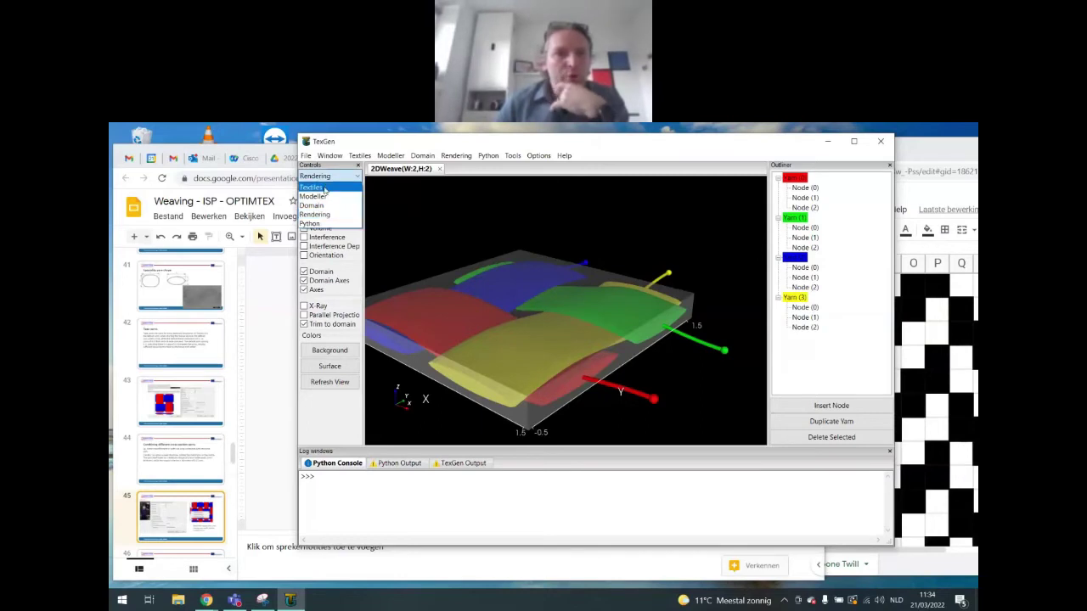
click(325, 188)
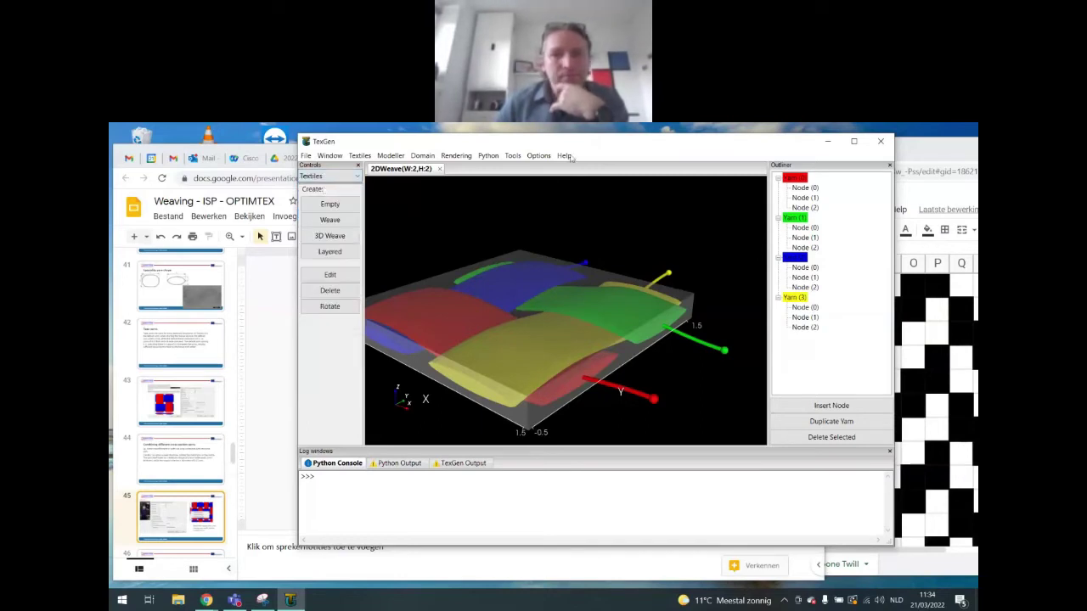
drag(571, 144, 761, 176)
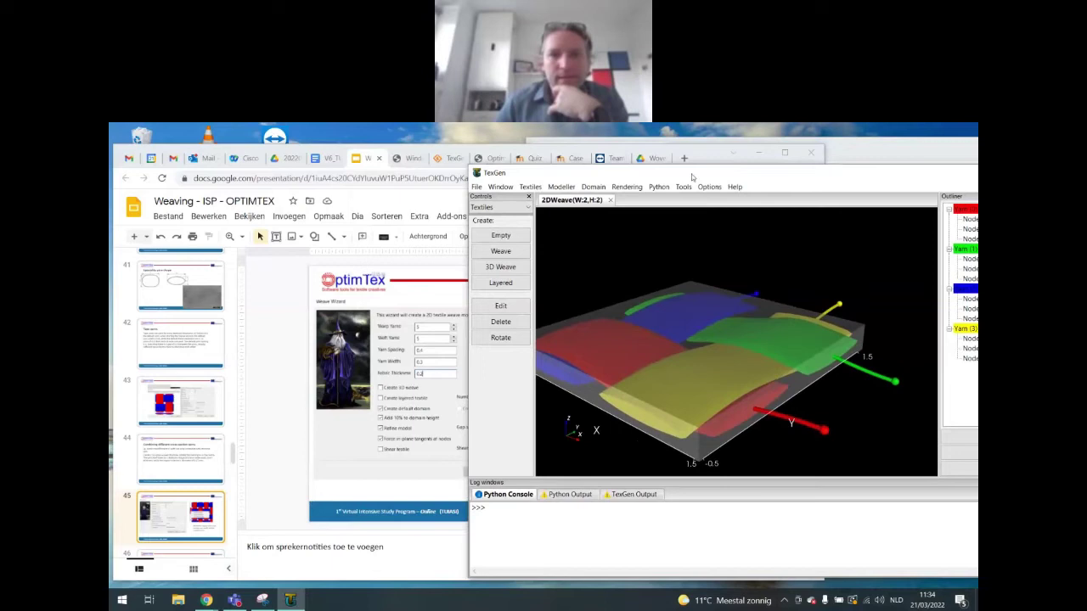
drag(692, 177, 778, 162)
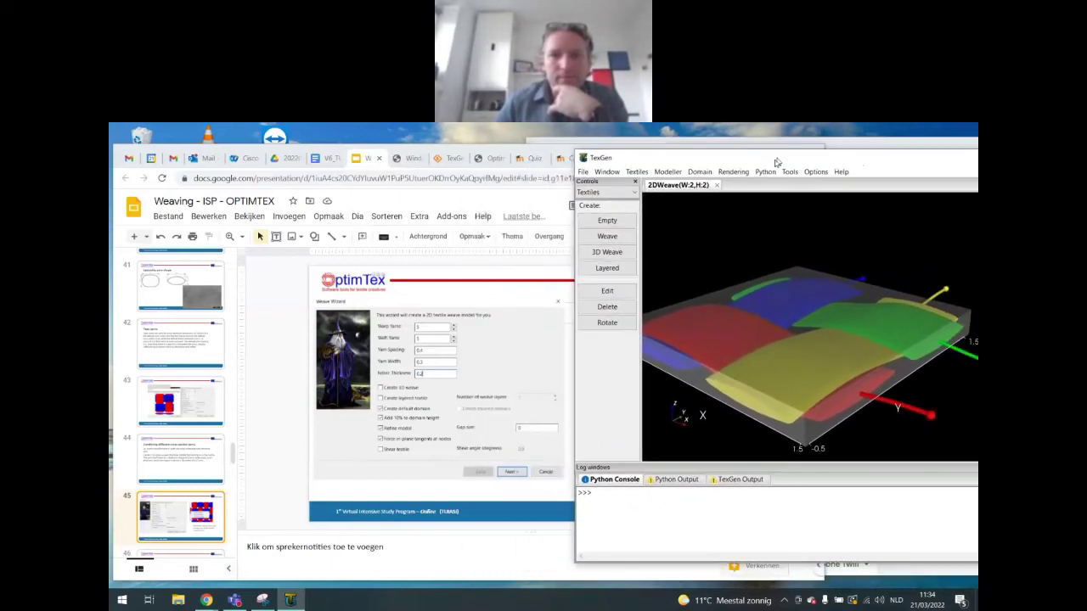
click(615, 241)
drag(432, 231, 648, 161)
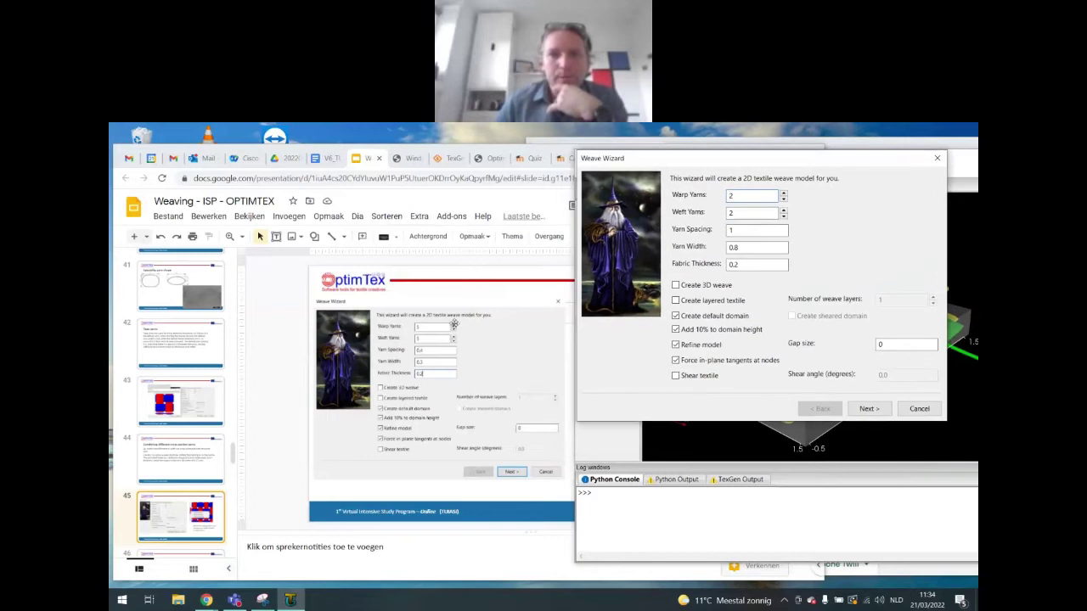
Step: Set both the warp yarns and the weft yarns of the new weave to 5
double_click(730, 195)
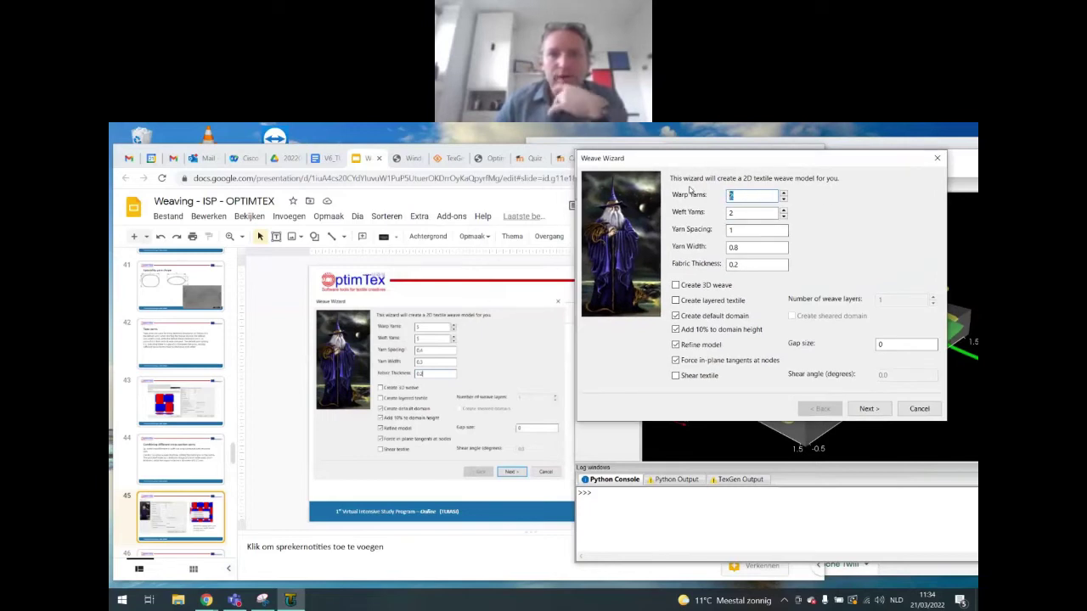
text(5)
key(Tab)
text(5)
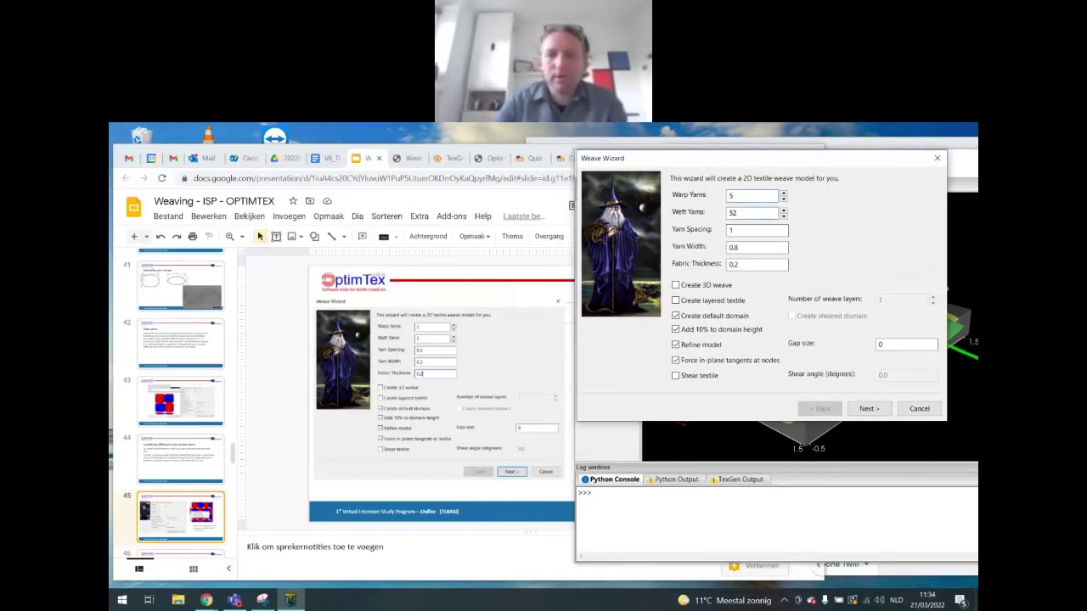
key(Delete)
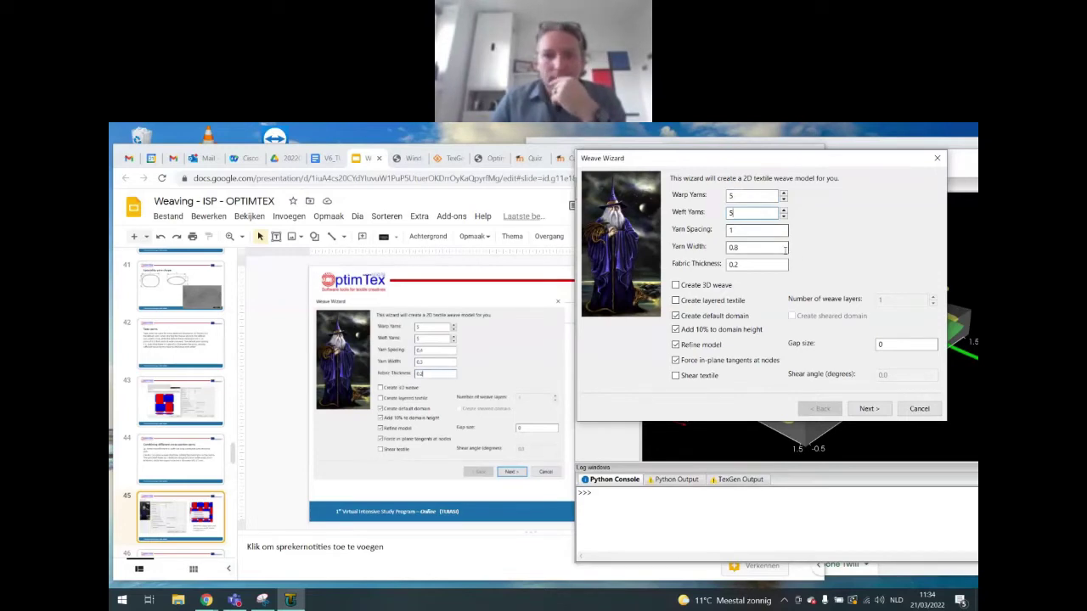
Step: Set the new weave's yarn width to 0.3 and its yarn spacing to 0.4
double_click(749, 248)
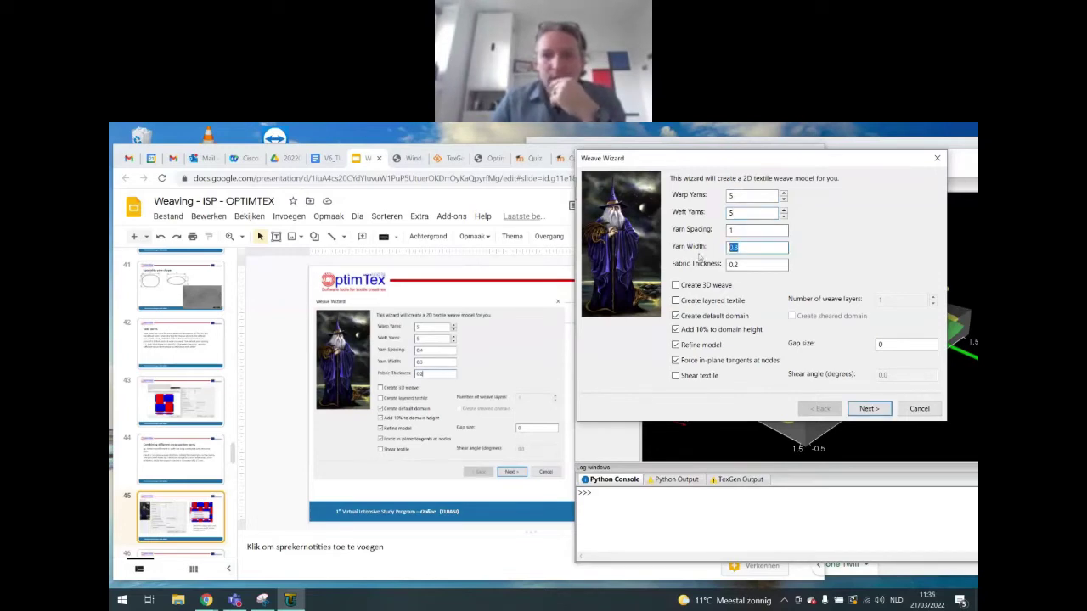
text(0.)
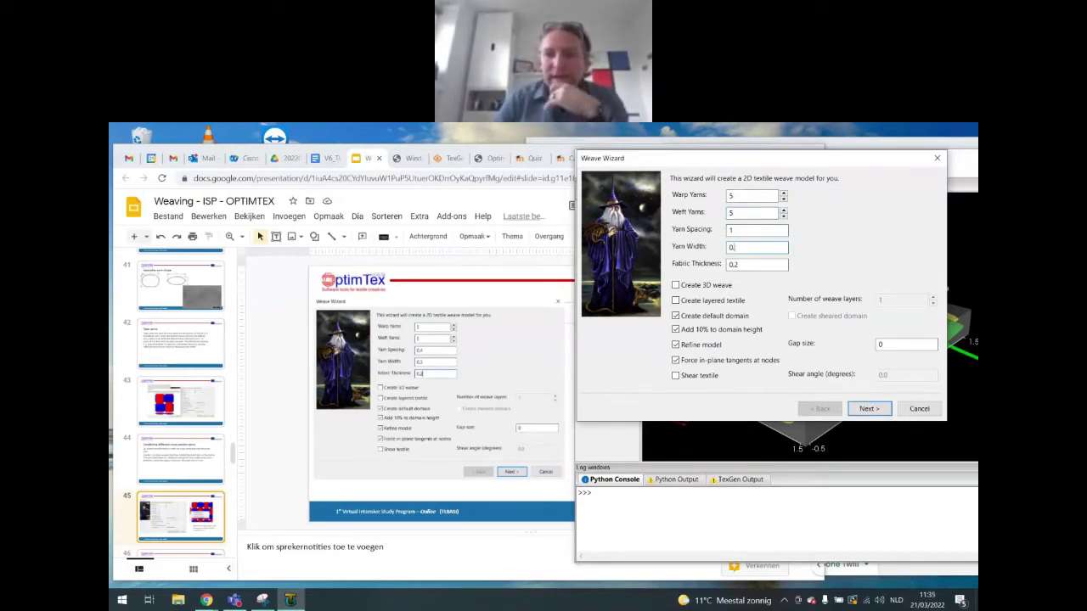
key(Tab)
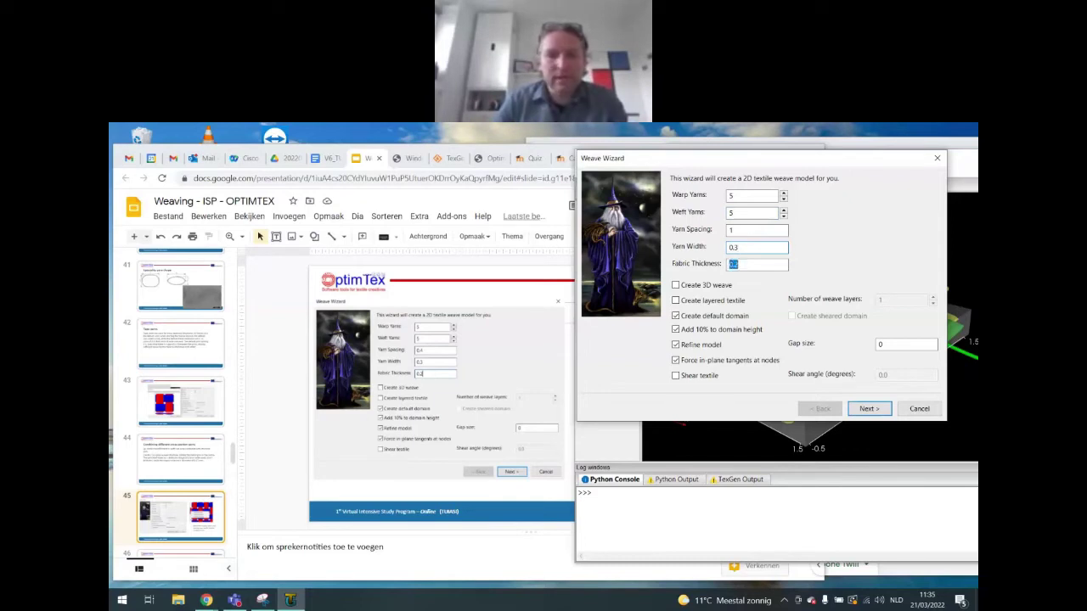
double_click(735, 230)
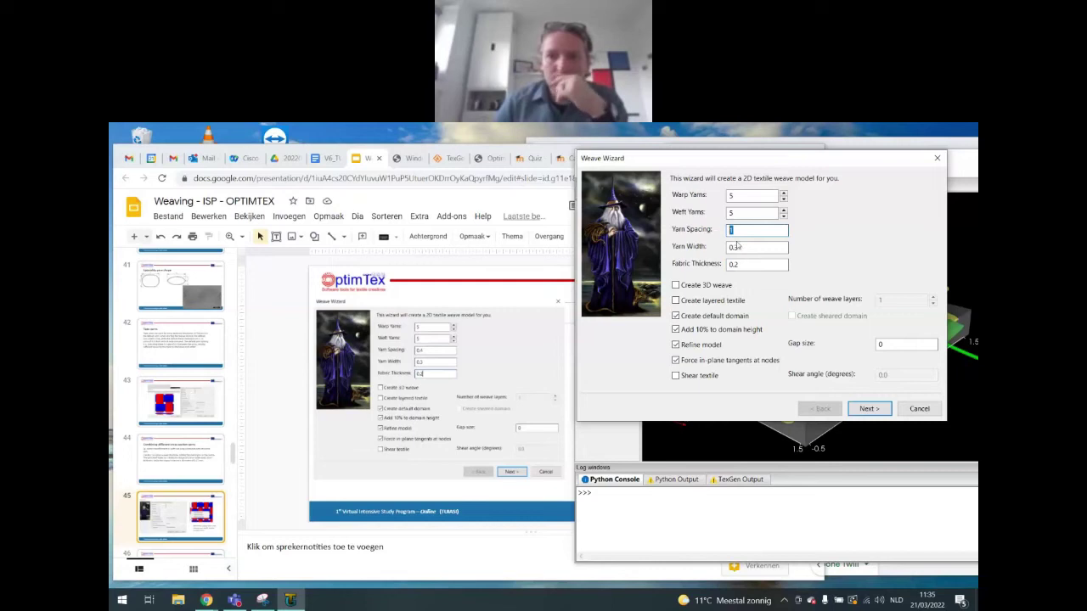
text(0.4)
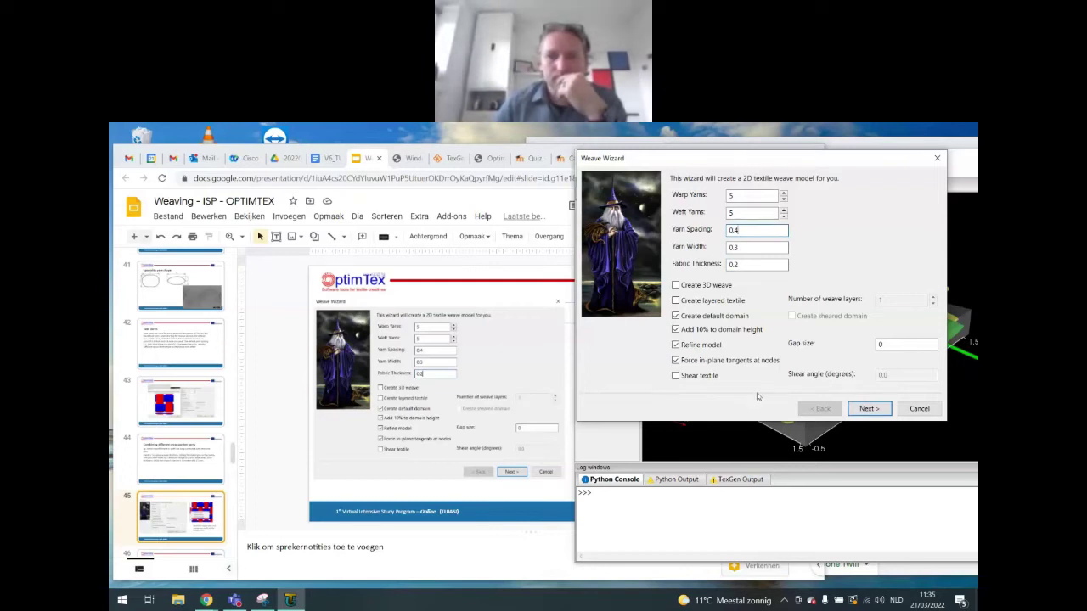
Step: Proceed to the weave pattern for the 5 by 5 weave and compare it with the plain weave example on the slide
click(874, 411)
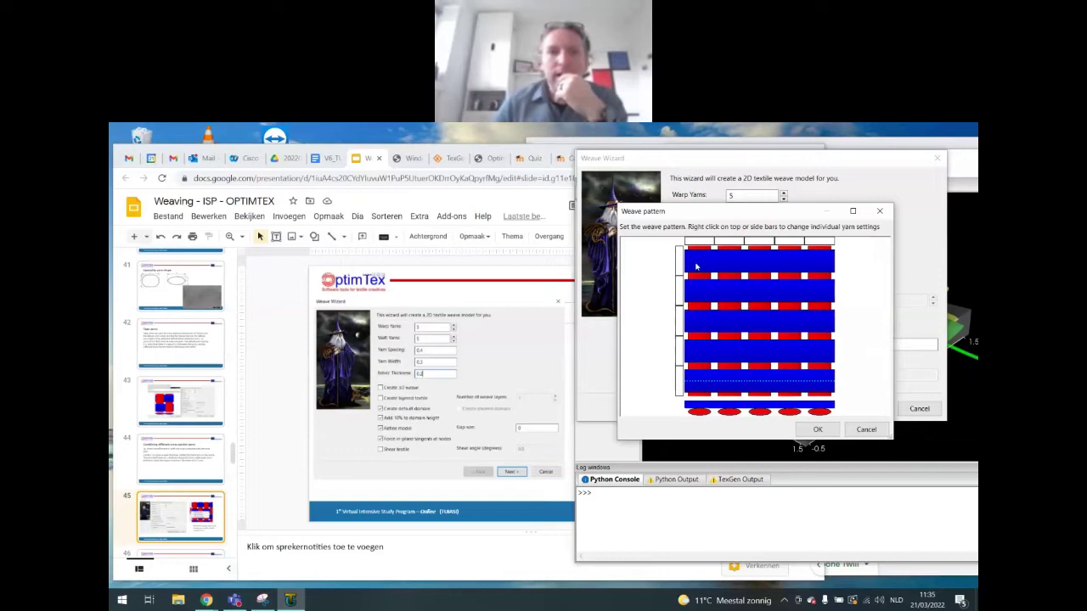
click(512, 146)
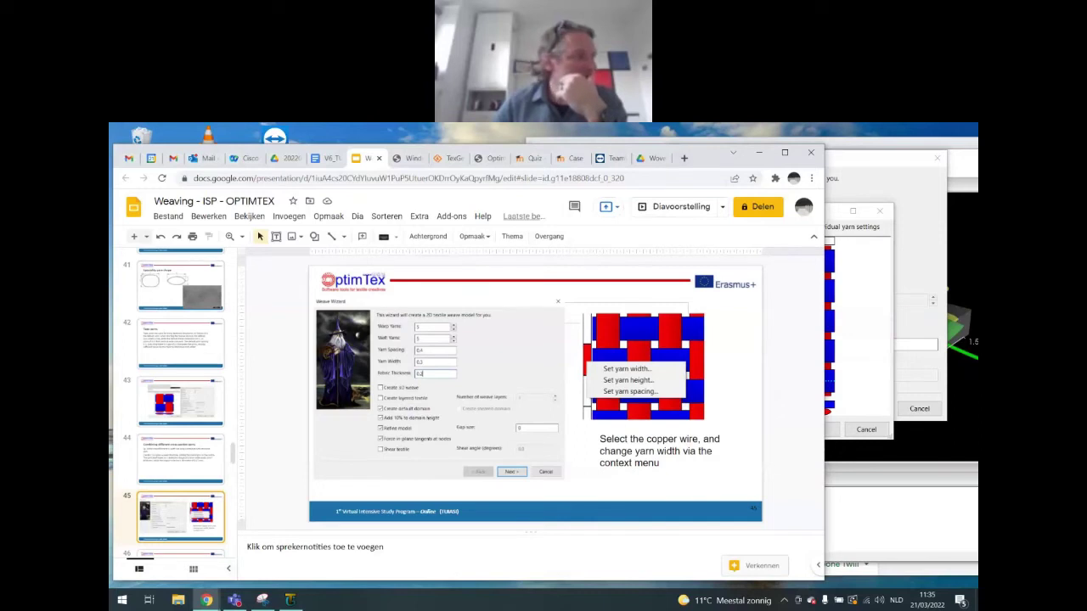
click(834, 216)
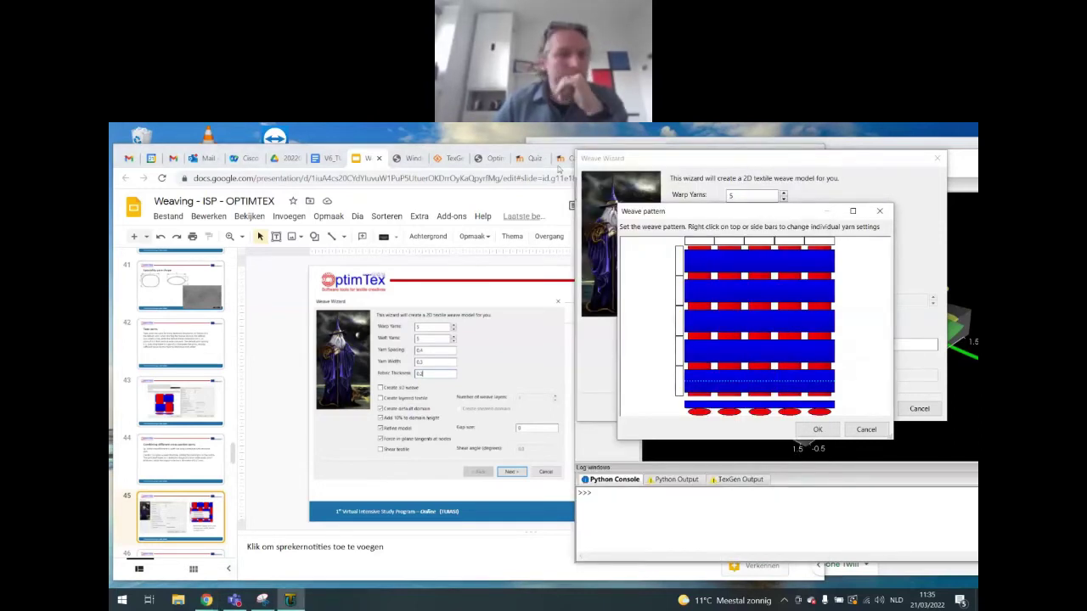
click(519, 145)
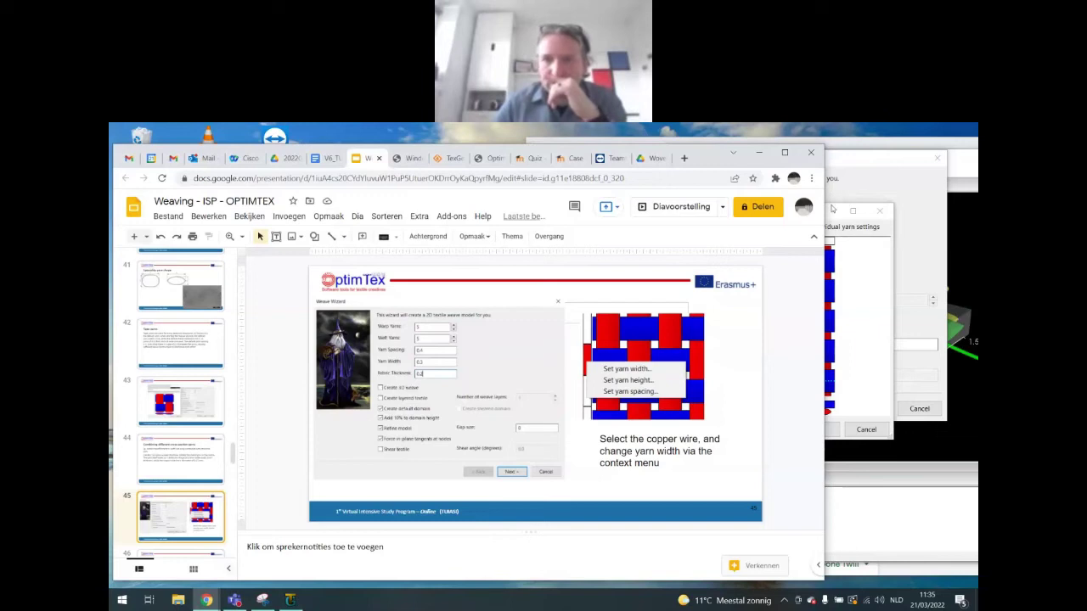
click(833, 211)
Step: Swap every alternate crossing in the 5 by 5 weave pattern to form a plain weave
click(699, 289)
click(736, 269)
click(761, 293)
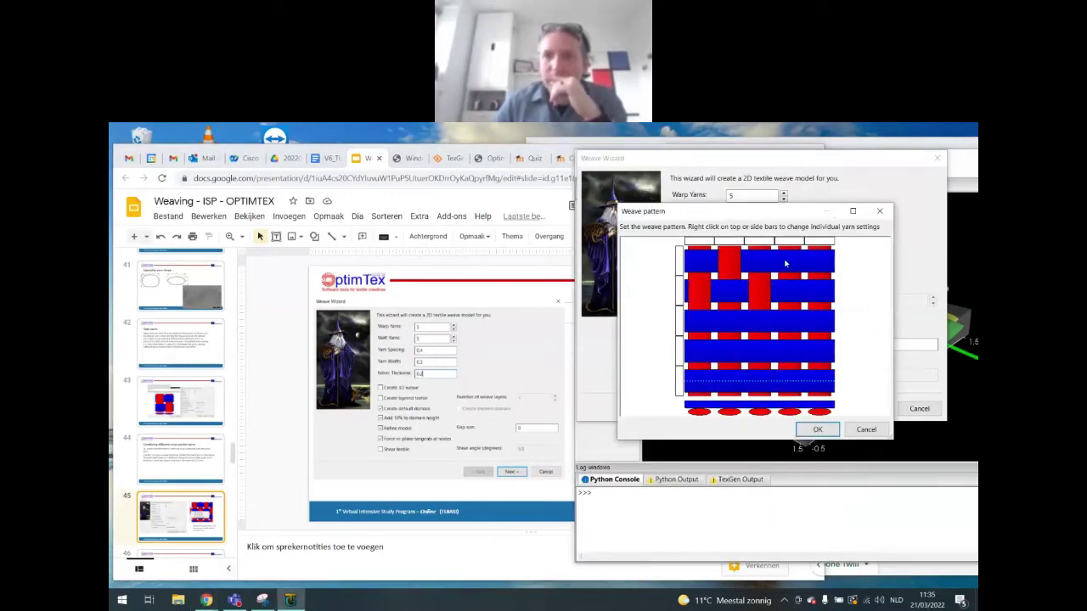
click(797, 275)
click(818, 294)
click(790, 321)
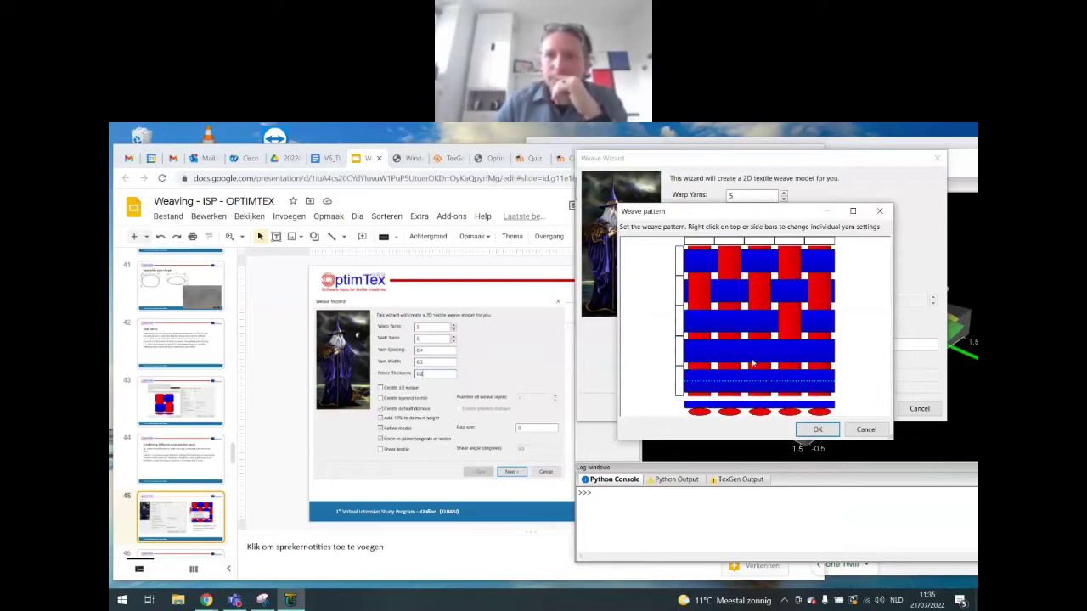
click(759, 351)
click(704, 361)
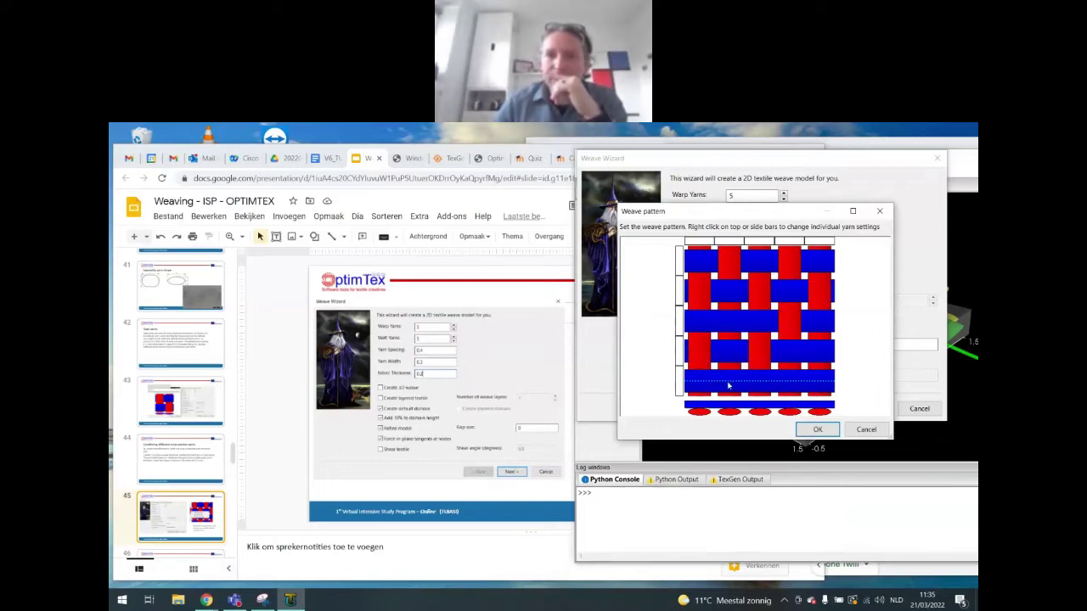
click(728, 384)
click(790, 382)
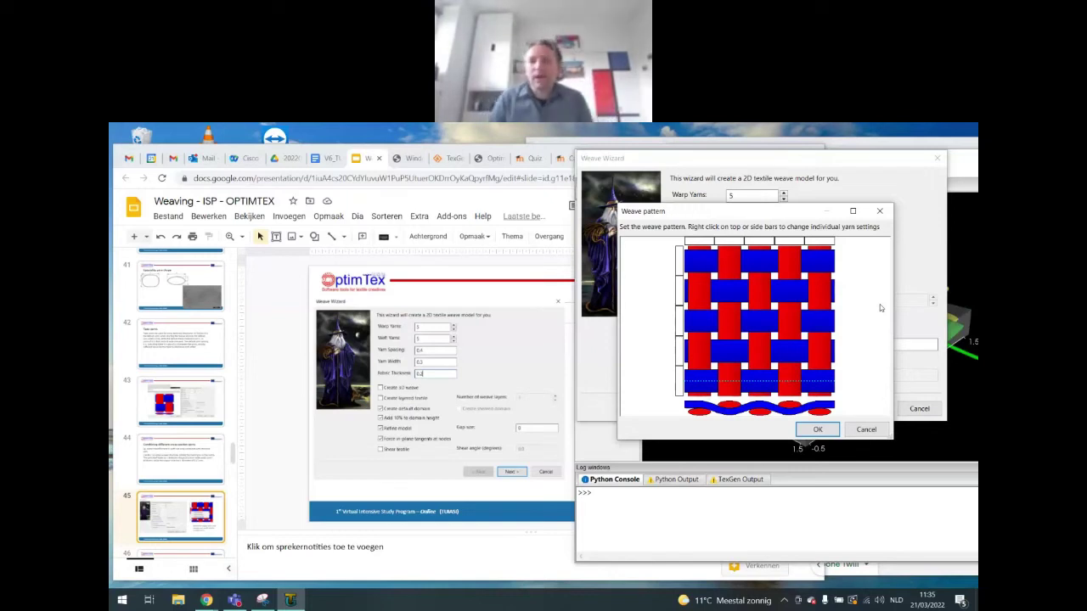
Step: Examine the cross-section preview of the plain weave row by row, ending on the central horizontal yarn
click(754, 271)
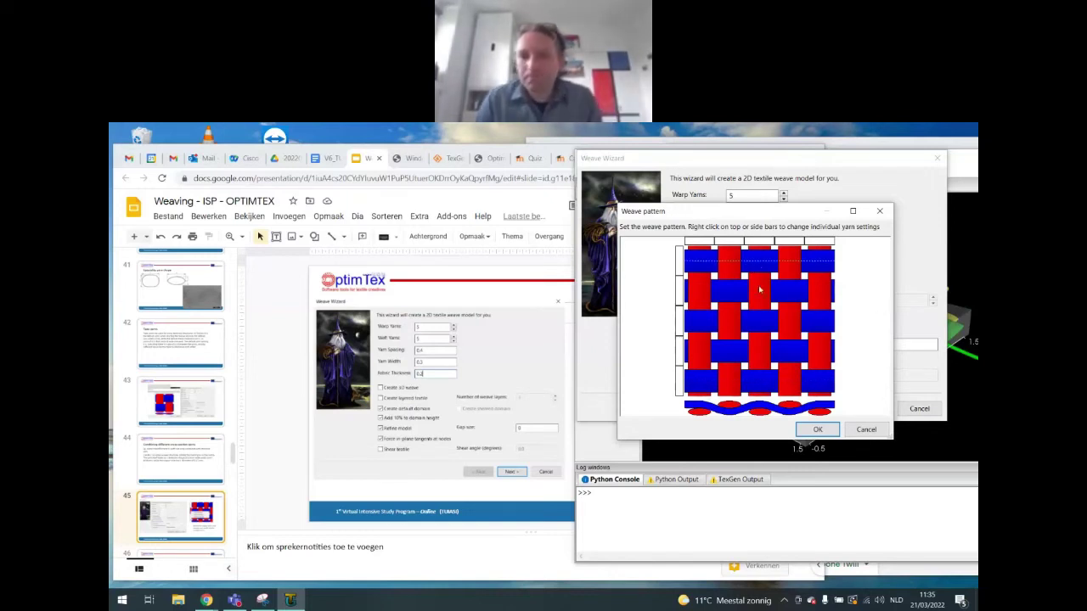
click(760, 290)
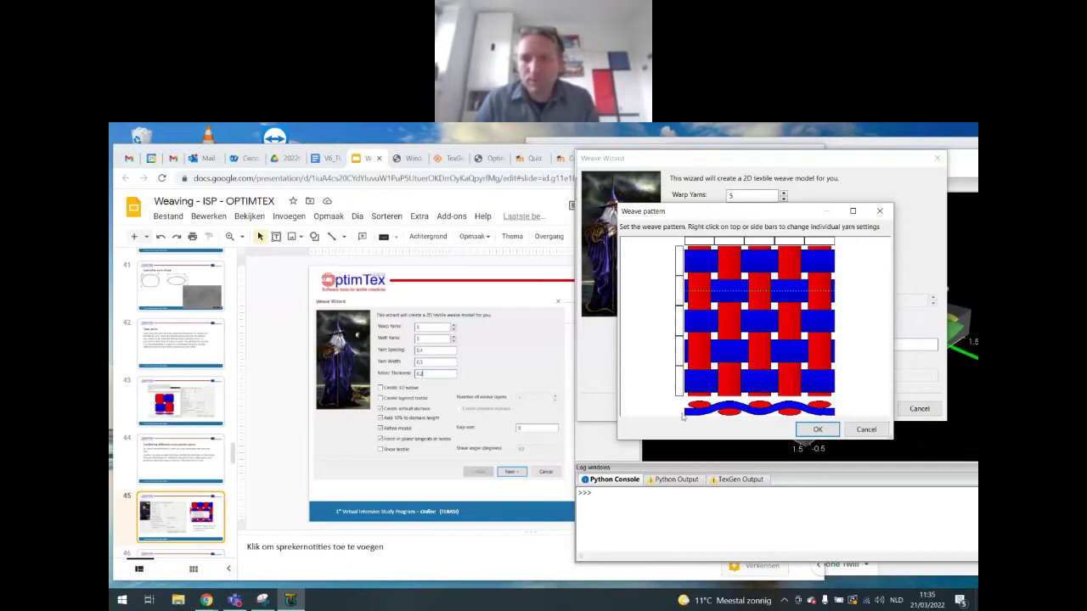
click(758, 321)
click(753, 348)
click(759, 384)
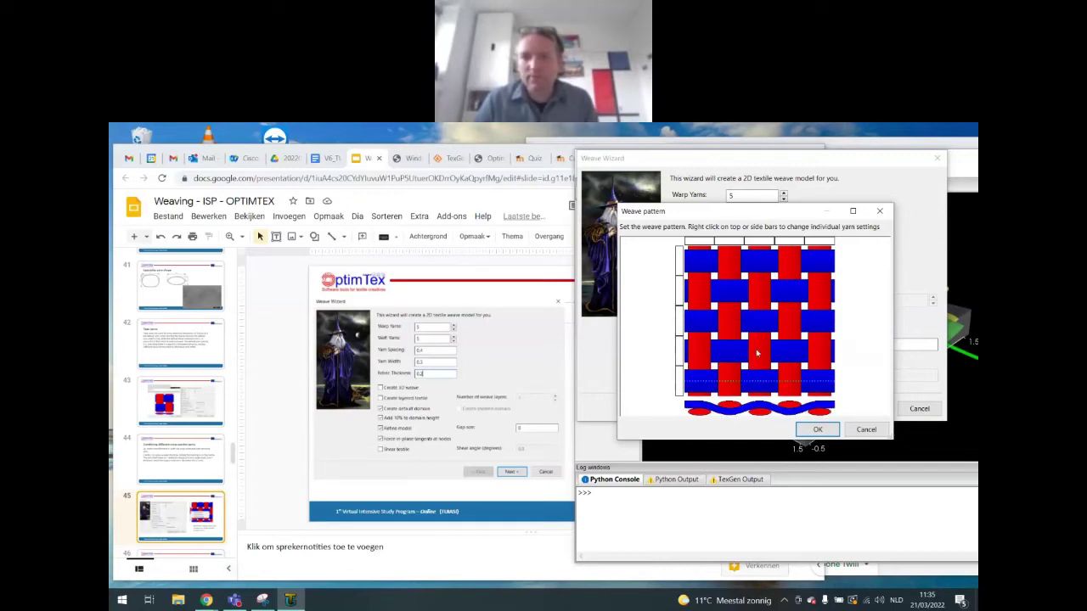
click(758, 353)
click(756, 327)
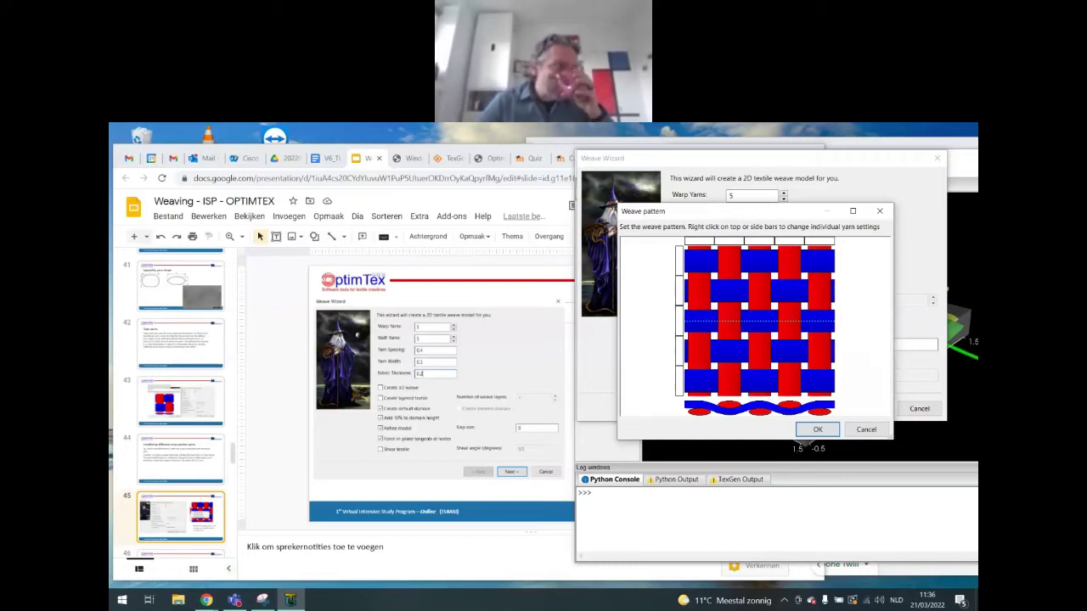
Step: Consult the slide on combining different cross-section yarns for the copper wire diameter and locate the central yarns in the pattern
click(206, 600)
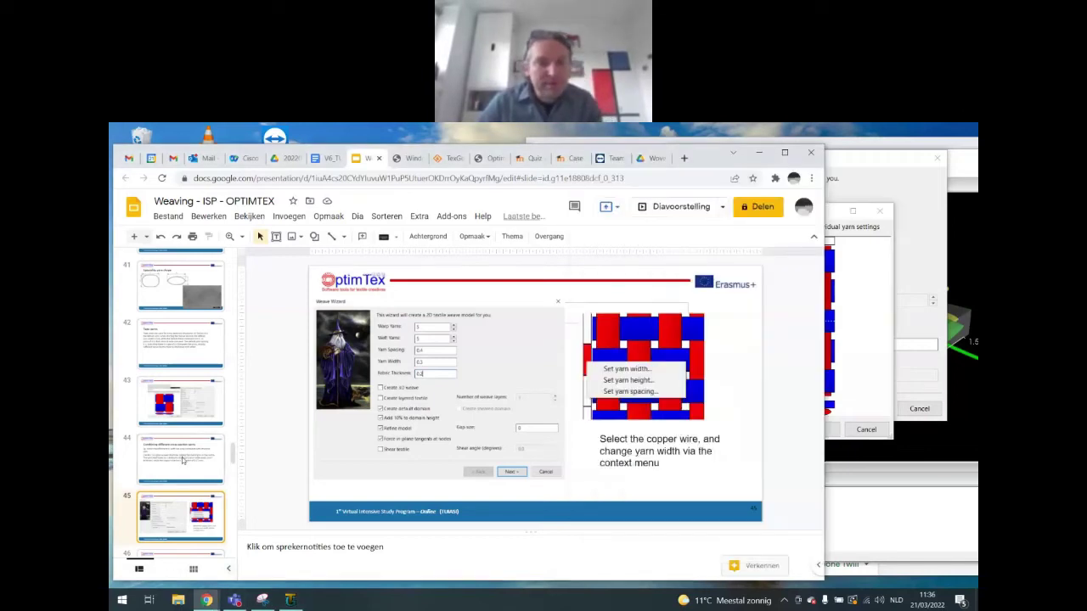
key(Up)
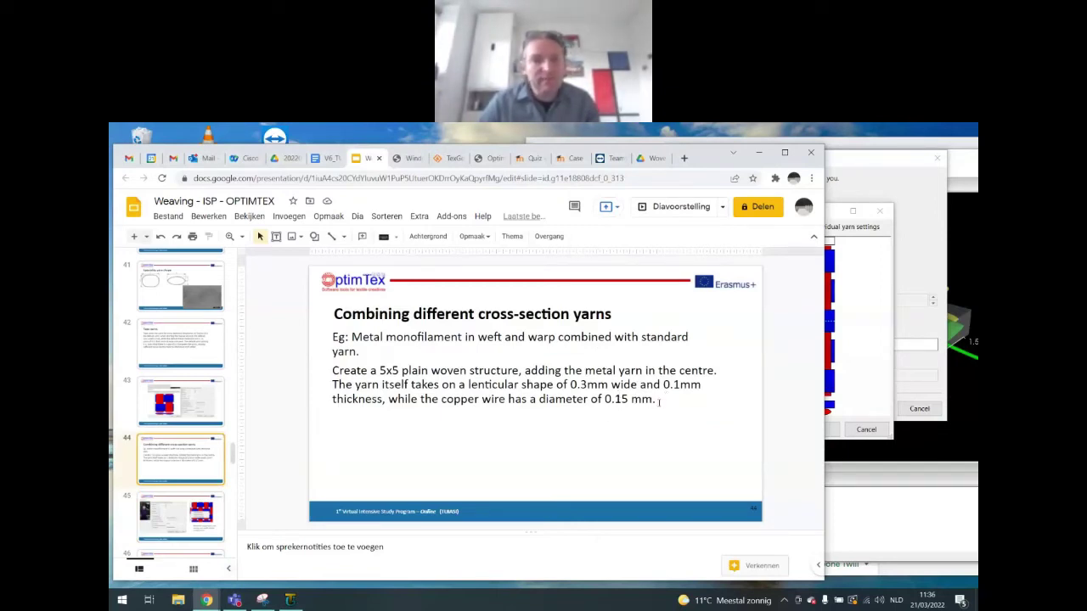
click(894, 327)
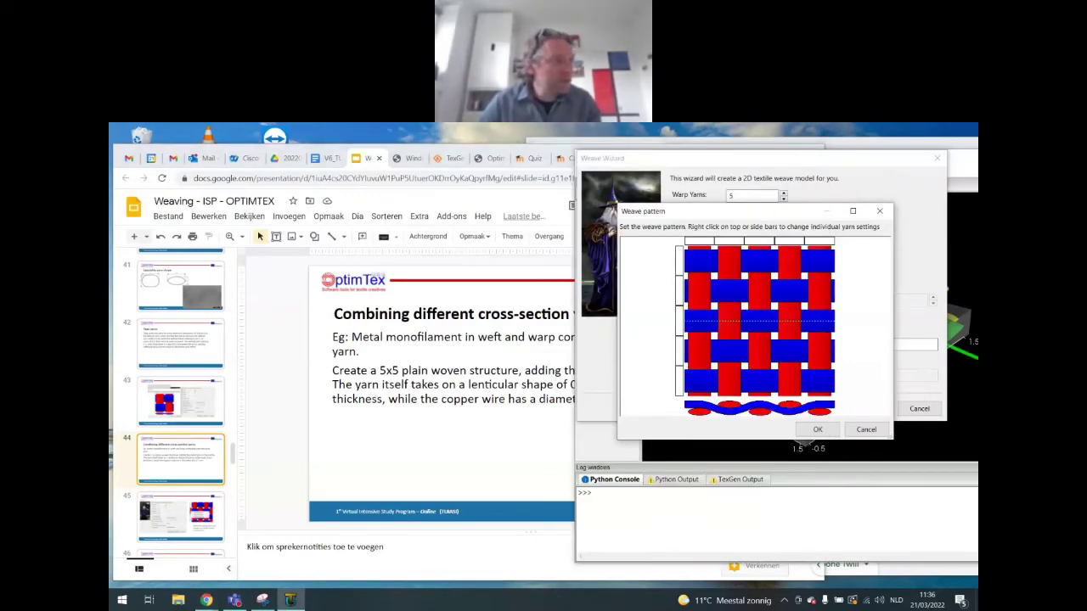
click(681, 322)
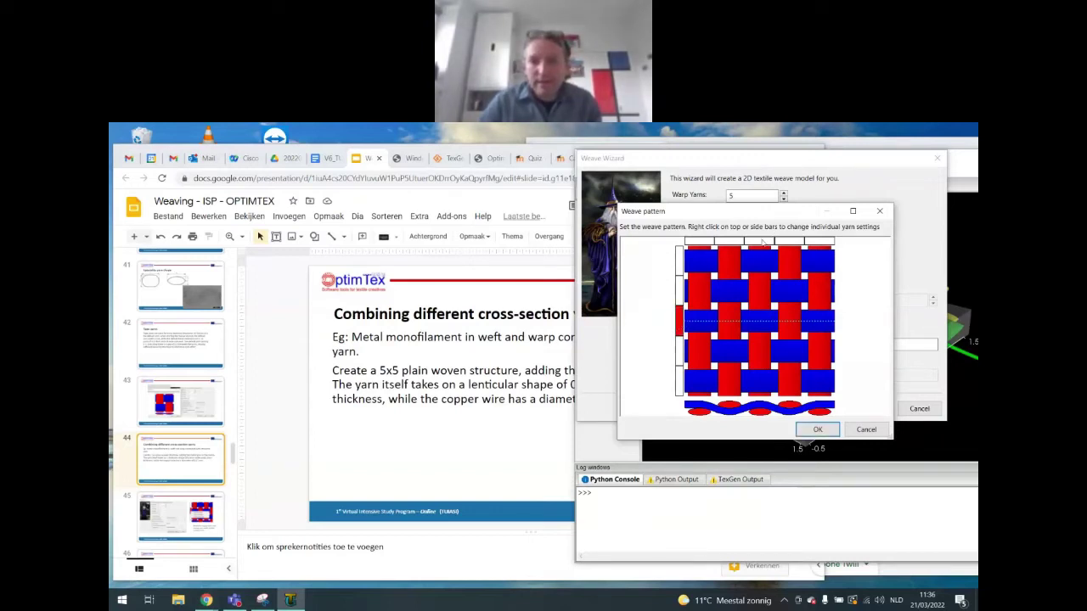
click(762, 244)
click(681, 322)
click(681, 290)
click(680, 260)
Step: Set the width of the central horizontal yarn in the weave pattern to 0.15
click(680, 320)
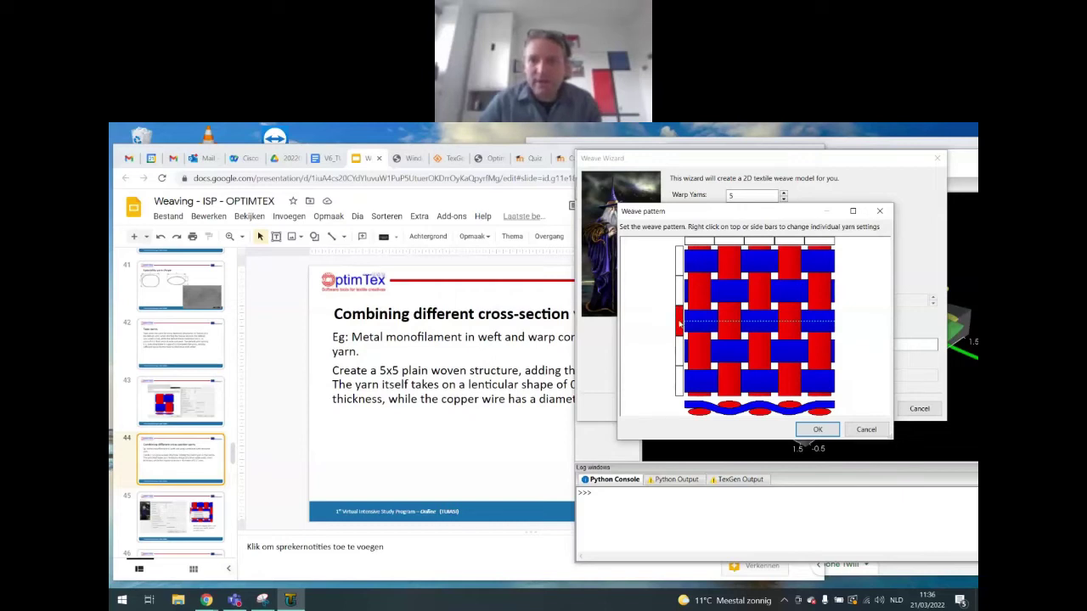
right_click(681, 322)
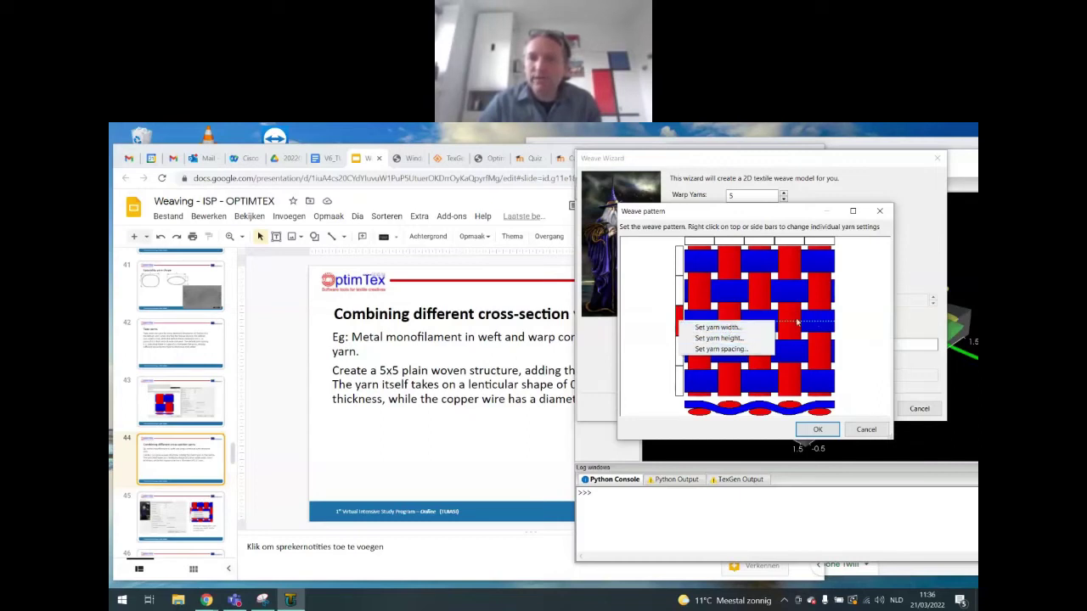
click(721, 329)
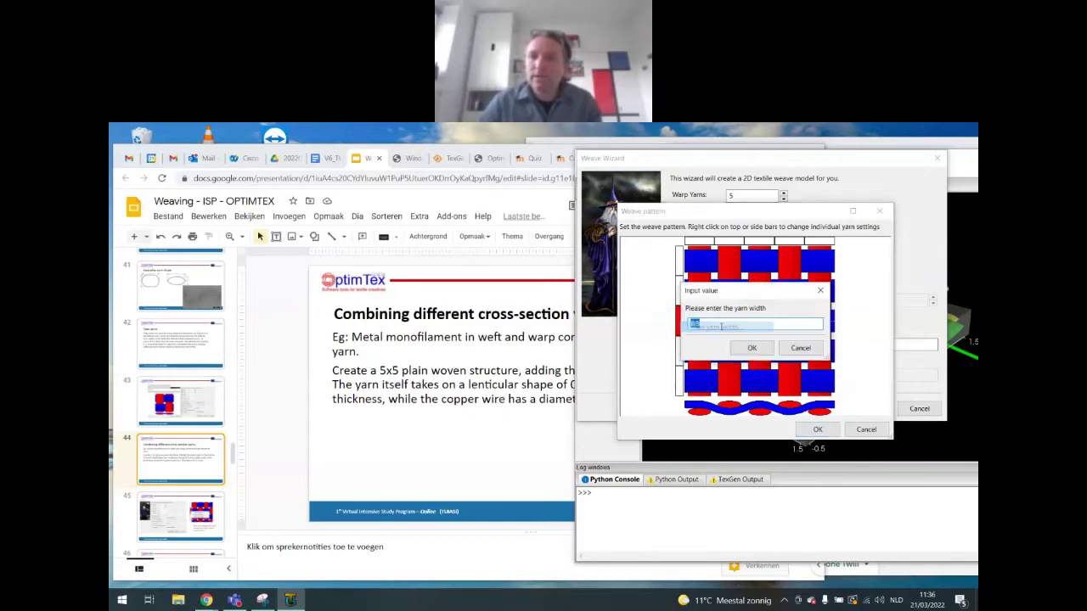
text(0)
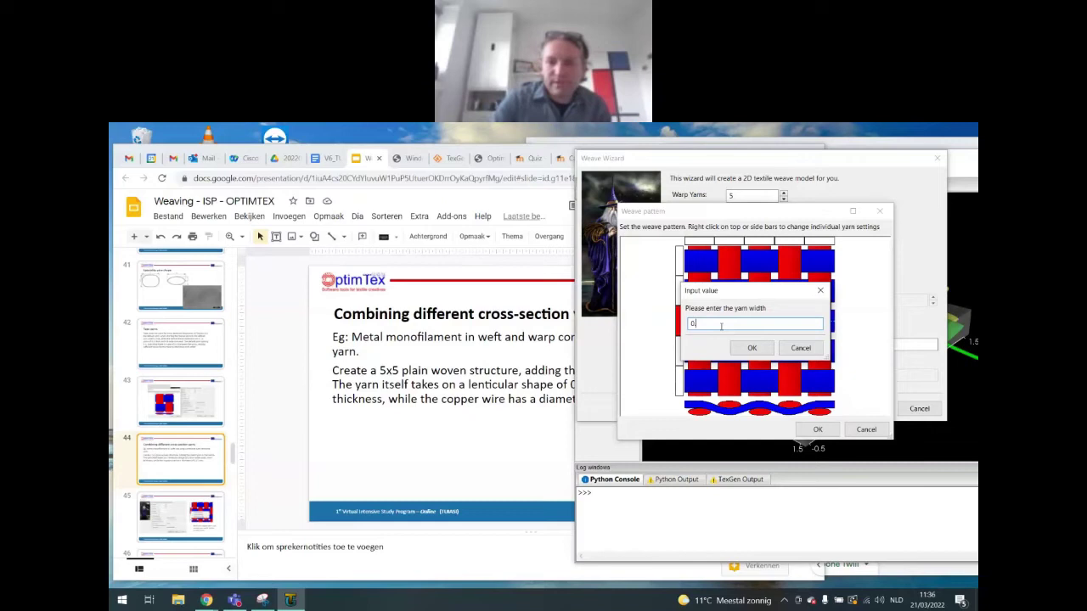
text(.315)
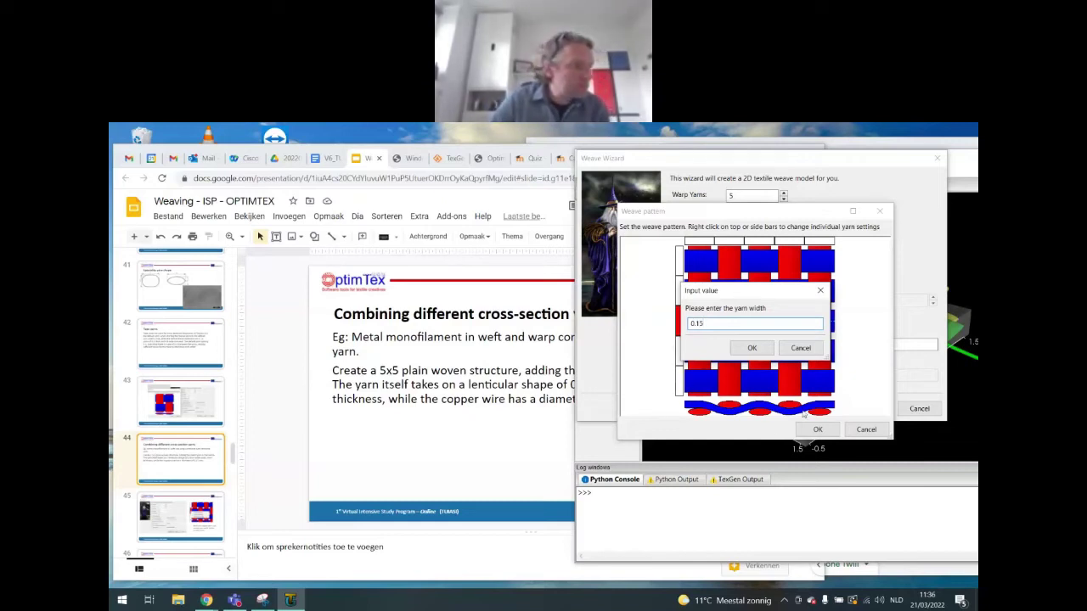
click(753, 349)
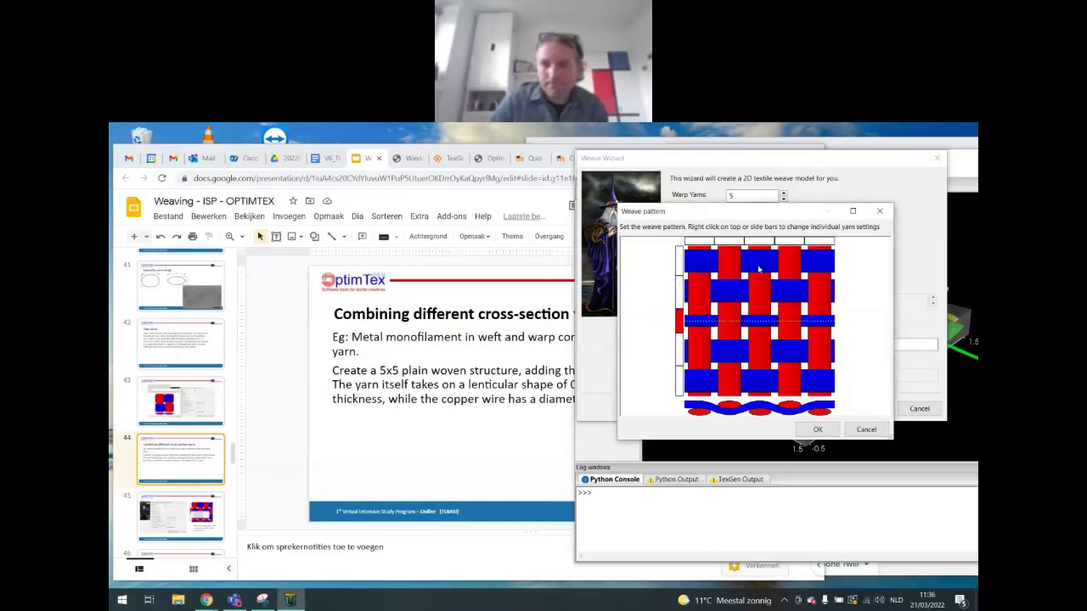
Step: Set the width of the central vertical yarn in the weave pattern to 0.15
right_click(762, 242)
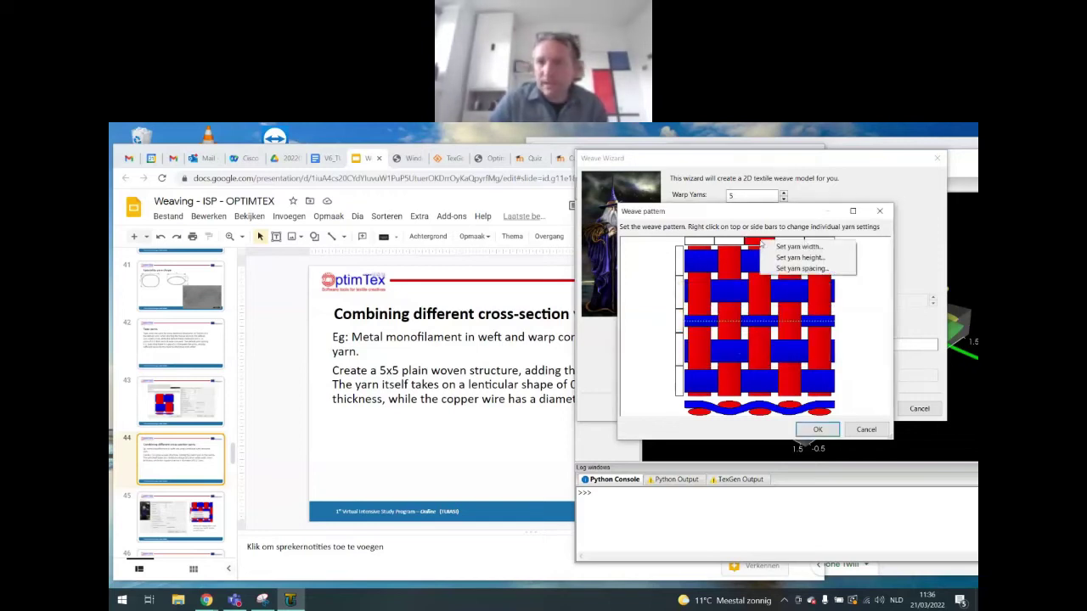
click(781, 250)
text(0.15)
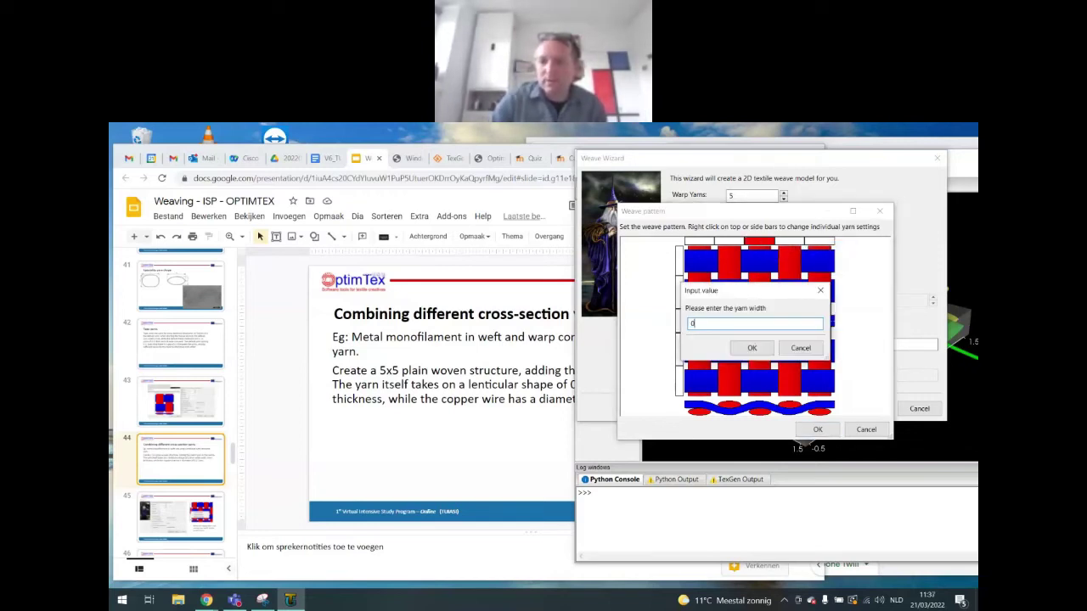
click(752, 349)
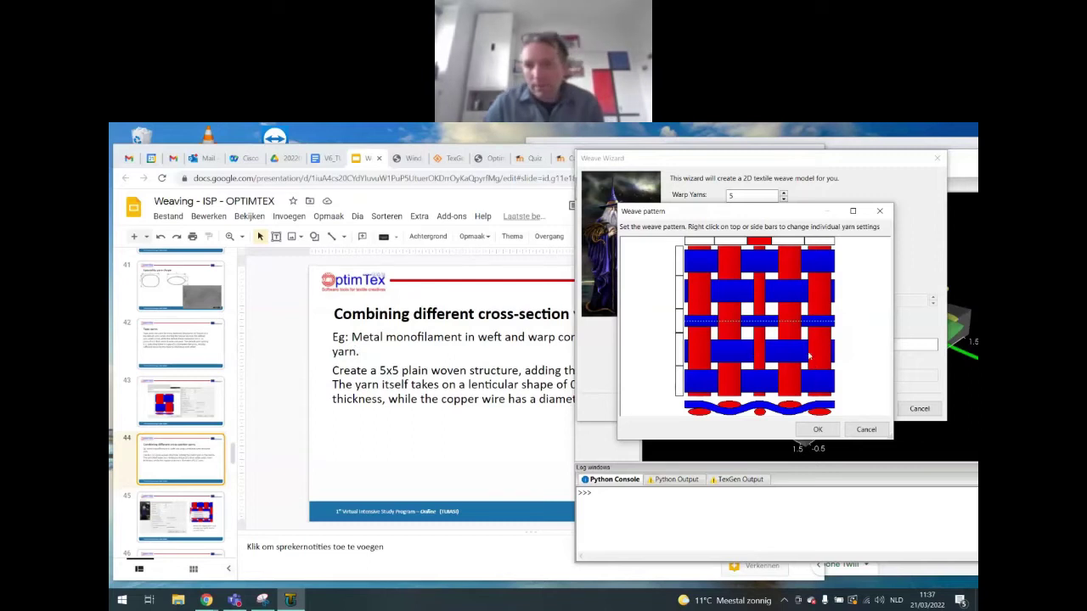
Step: Generate the 5 by 5 weave model, display it, and move and enlarge the TexGen window for a full view
click(817, 430)
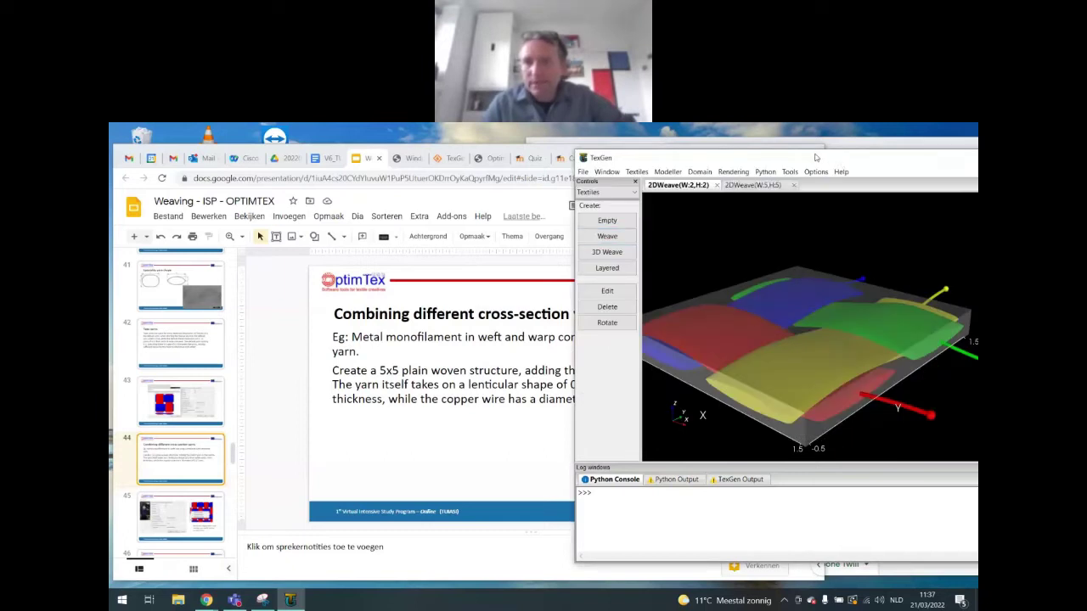
click(757, 185)
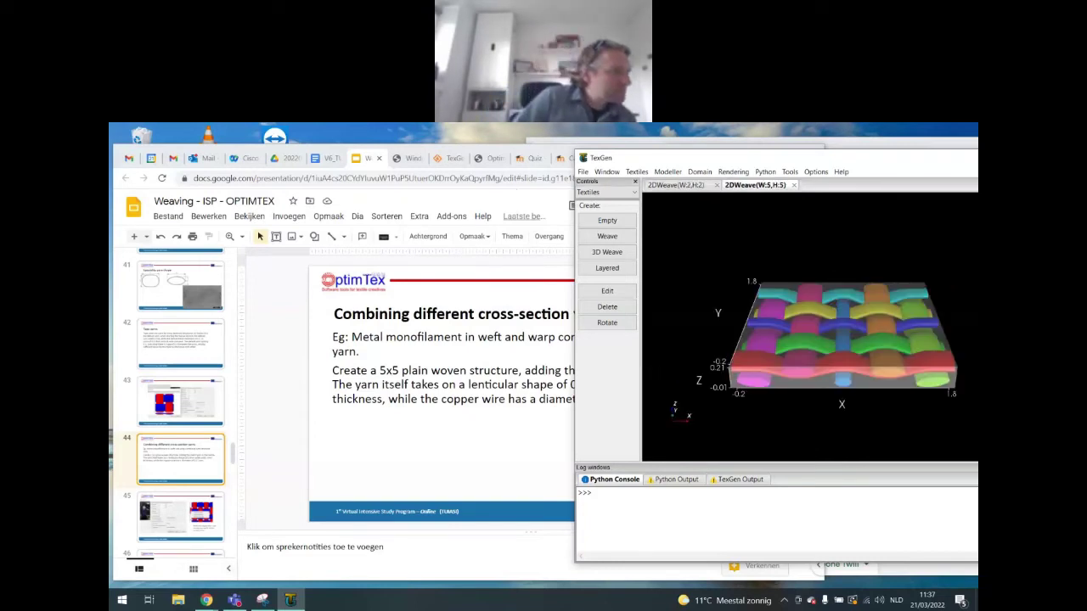
drag(830, 158, 563, 144)
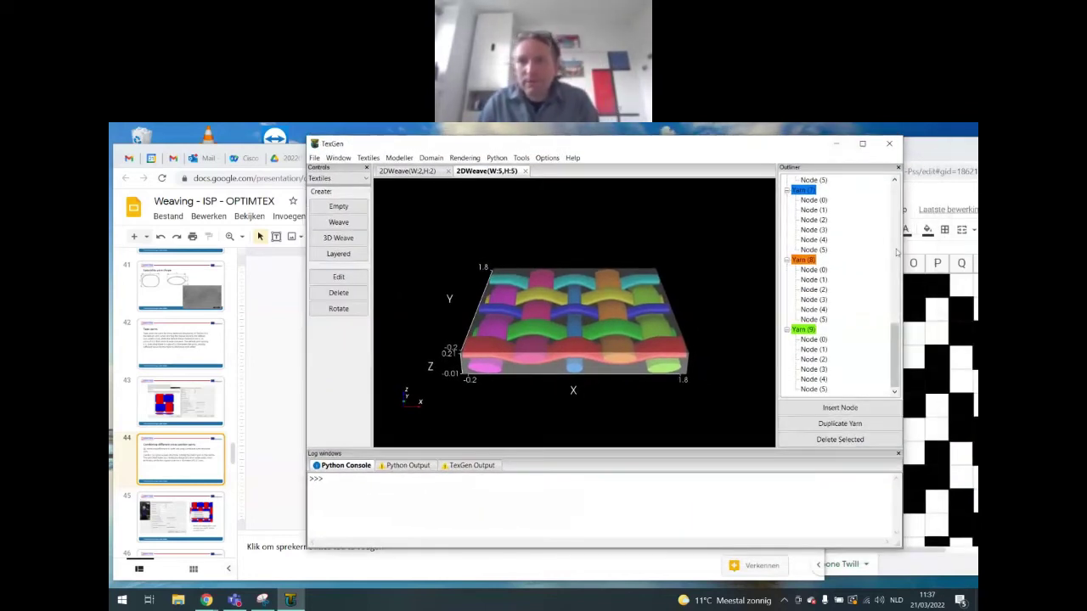
drag(902, 544, 975, 580)
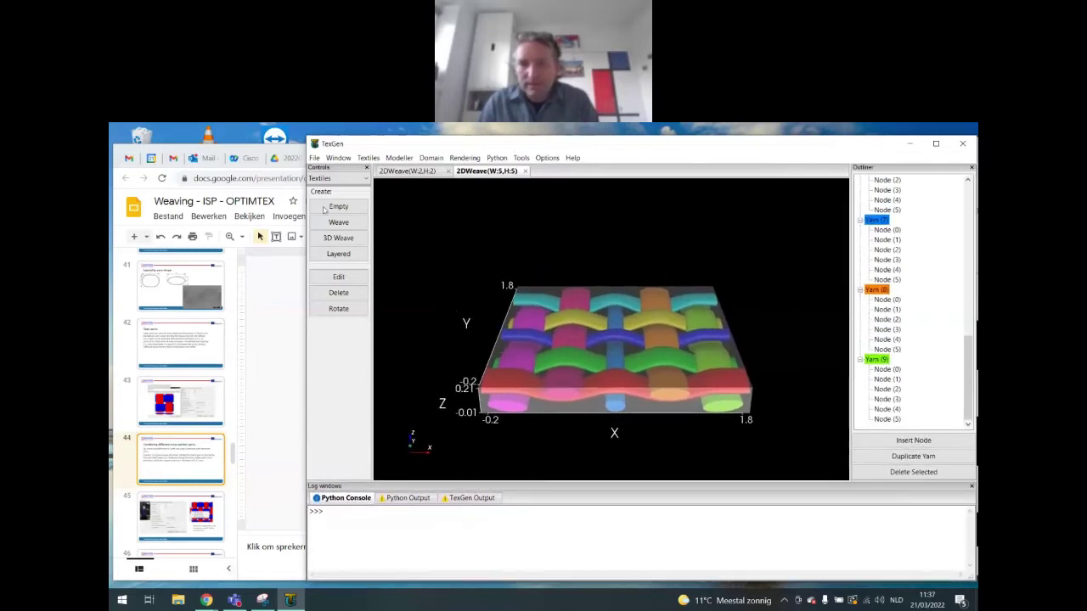
Step: Change the surface rendering colour of the 5 by 5 weave's yarns to light red
click(340, 179)
click(328, 217)
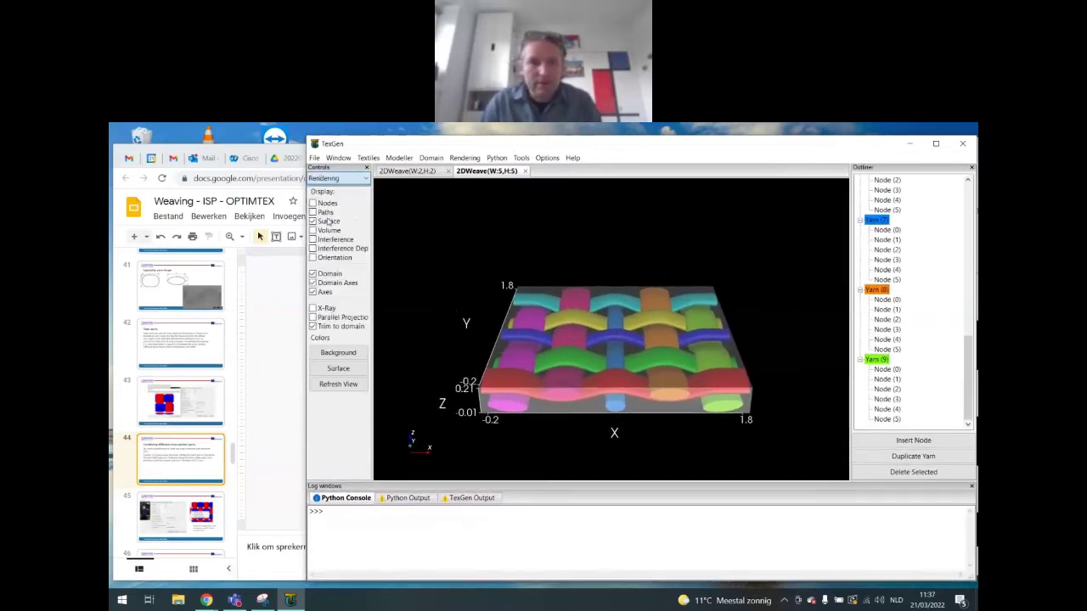
click(336, 370)
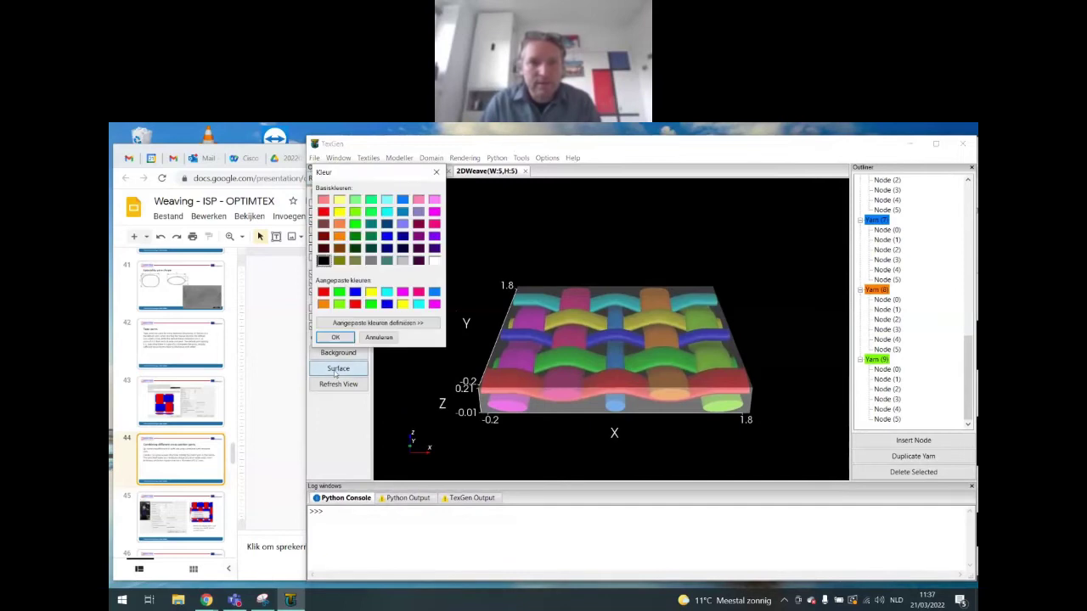
click(323, 199)
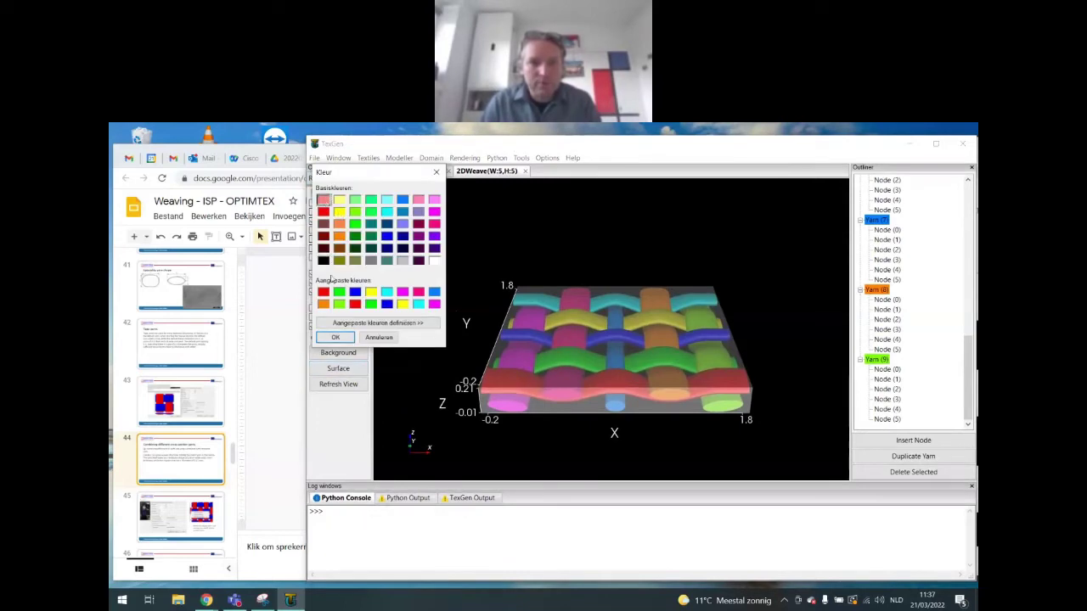
click(335, 337)
Step: Select the leftmost lengthwise yarn in the 3D model and apply the light red surface colour again
click(593, 344)
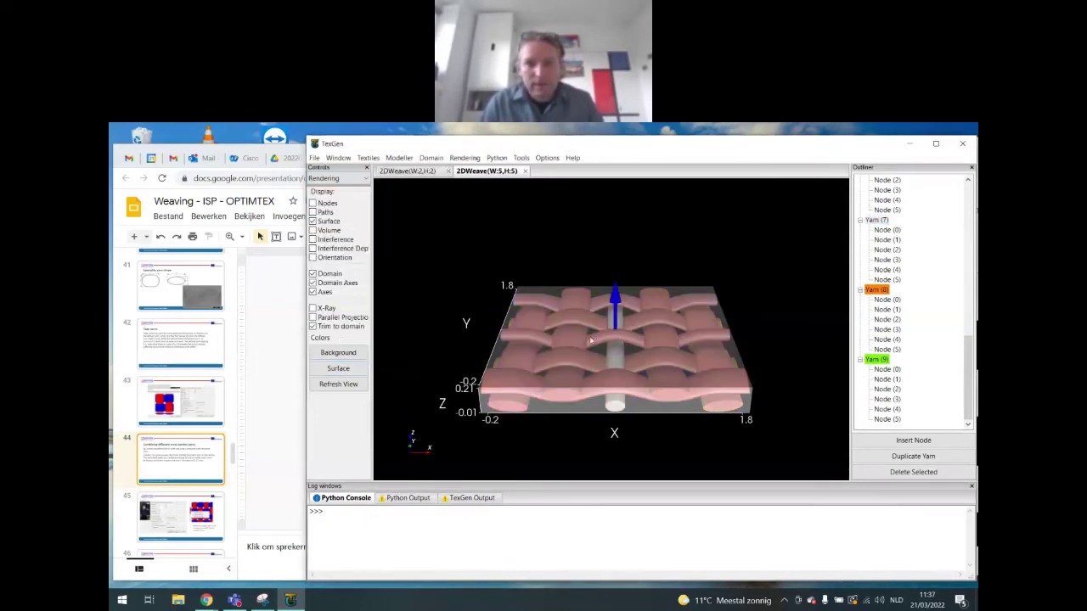
click(531, 340)
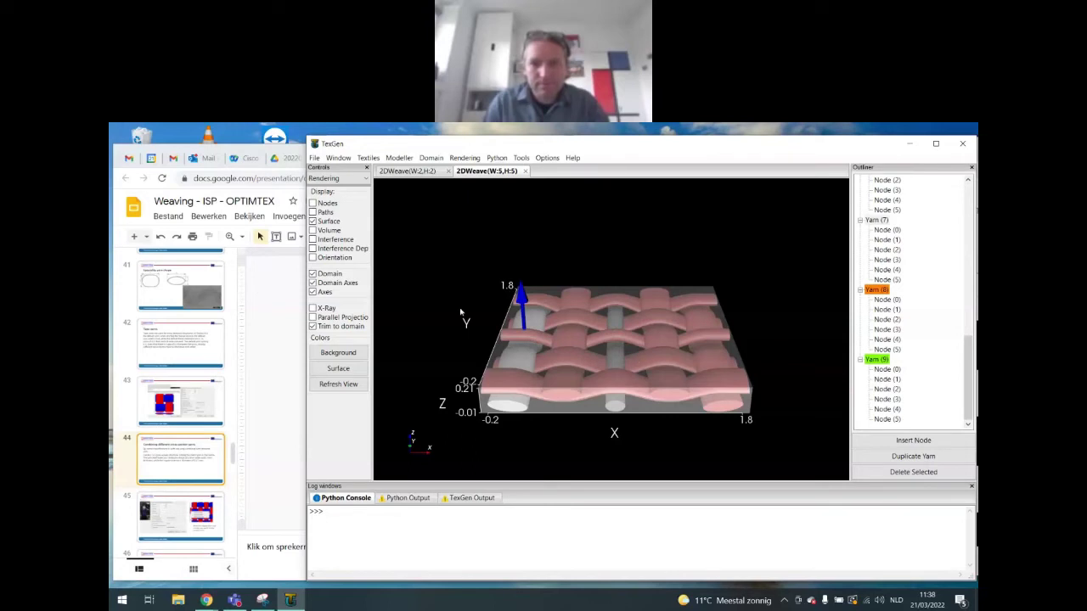
click(337, 371)
click(323, 199)
click(335, 337)
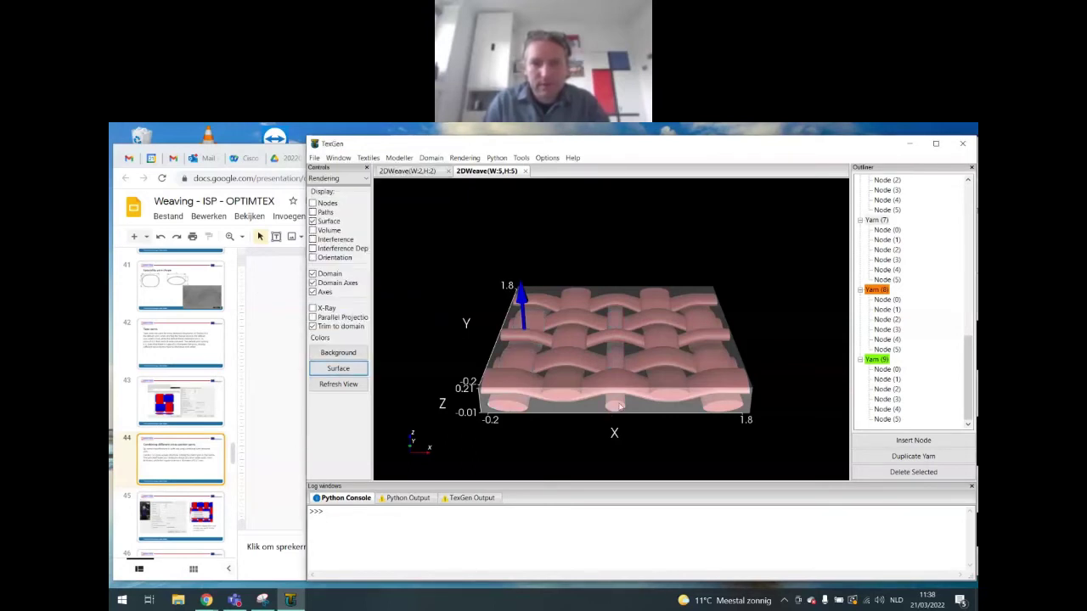
Step: Select the central and neighbouring lengthwise yarns in the 5 by 5 weave and apply the light red surface colour
click(619, 409)
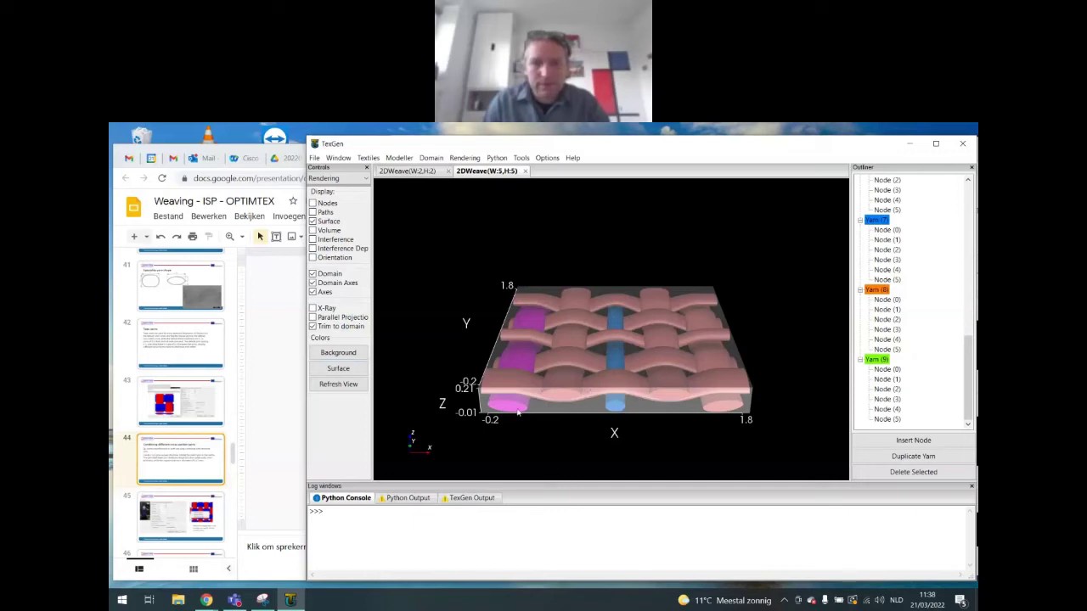
click(520, 352)
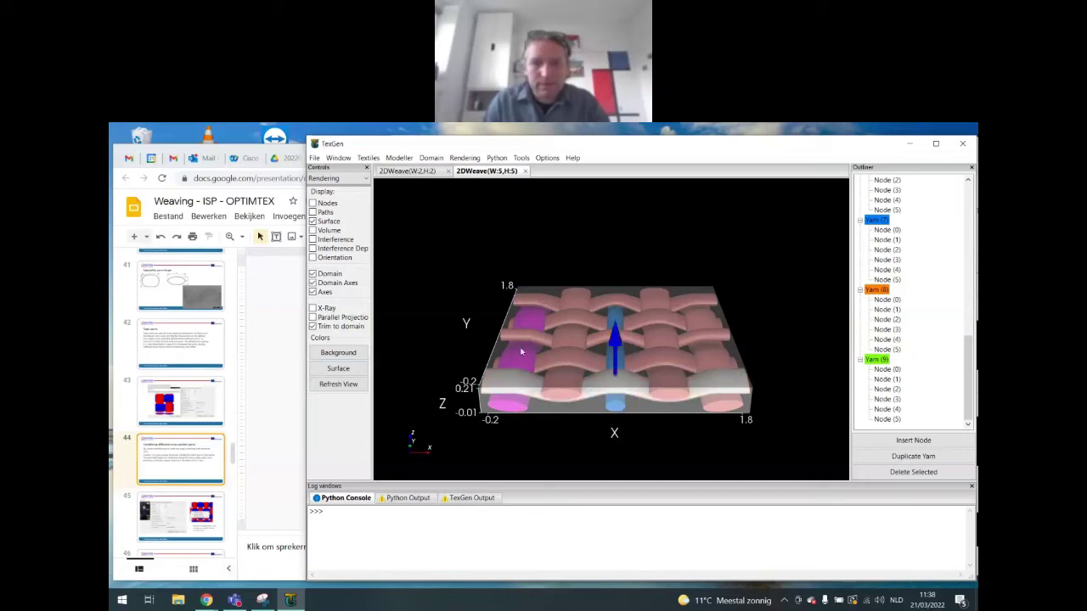
click(568, 357)
click(606, 340)
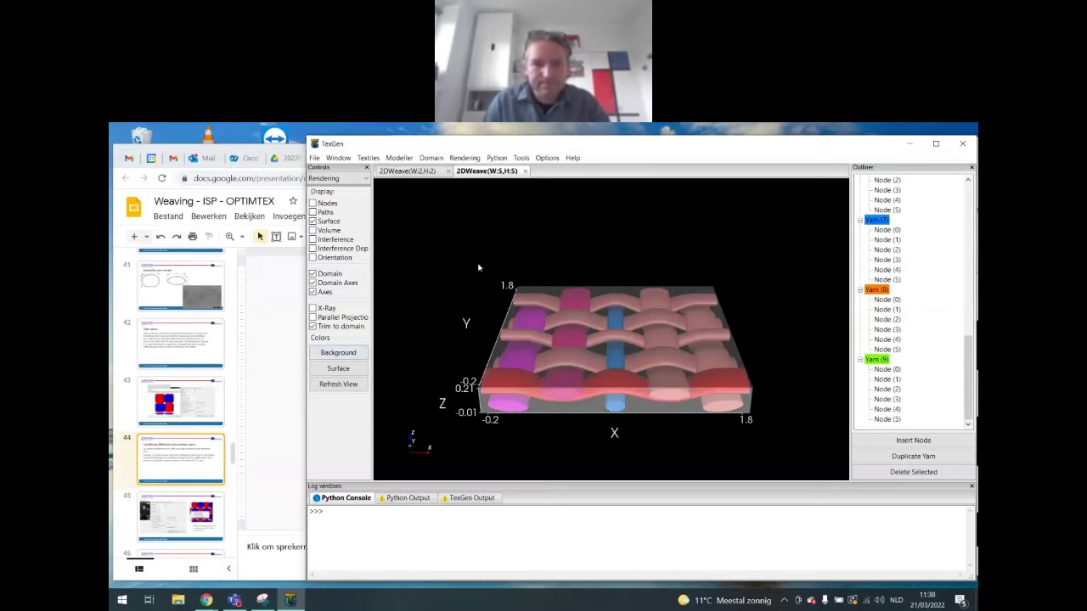
click(338, 370)
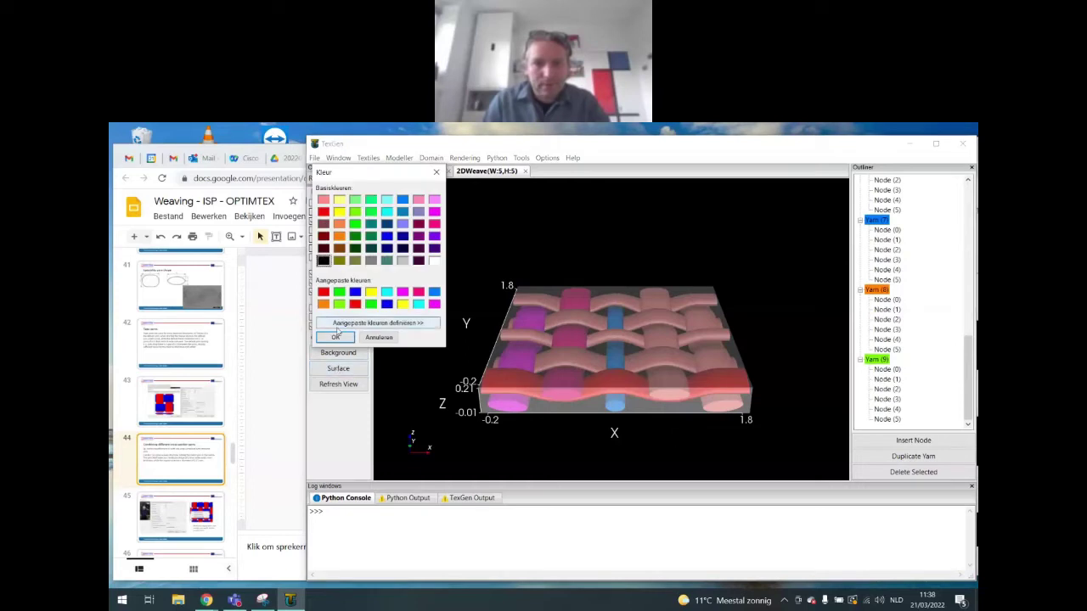
click(323, 202)
click(336, 337)
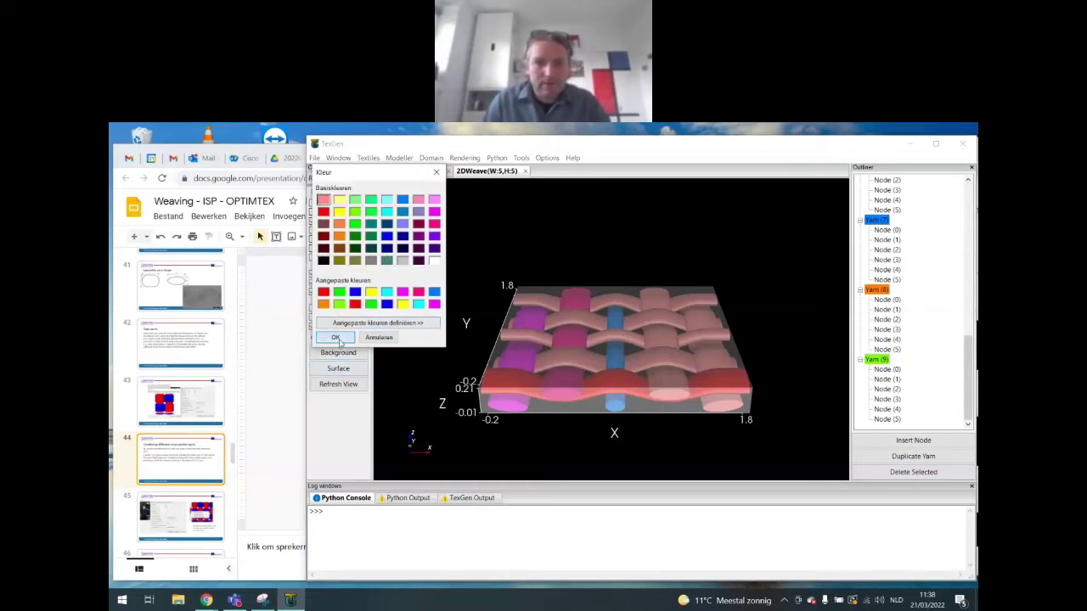
Step: Try to select the thin central yarn in the 3D model from several viewing angles
click(616, 413)
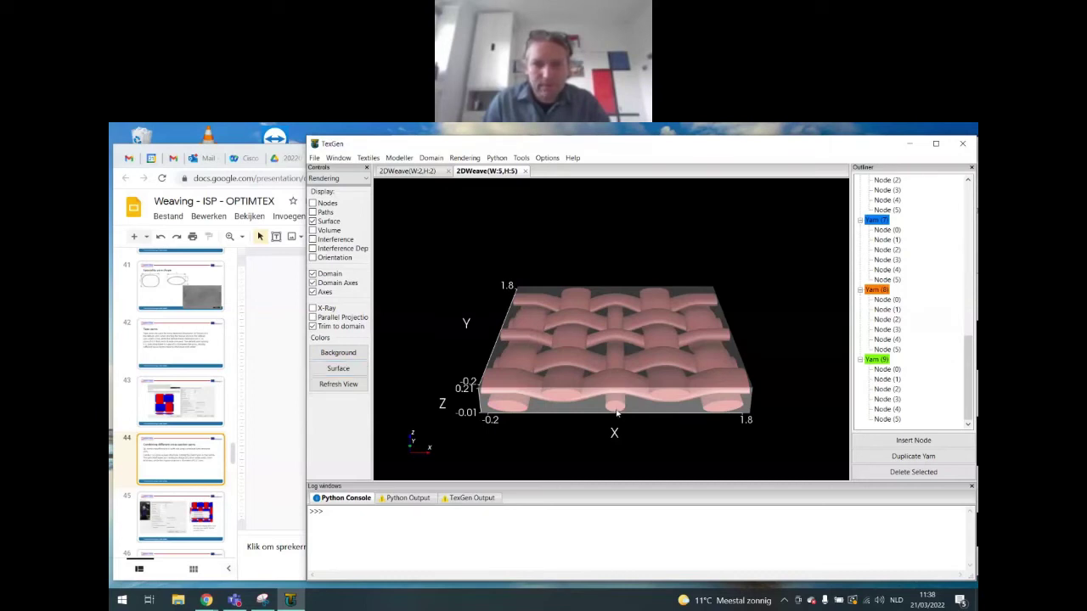
click(617, 361)
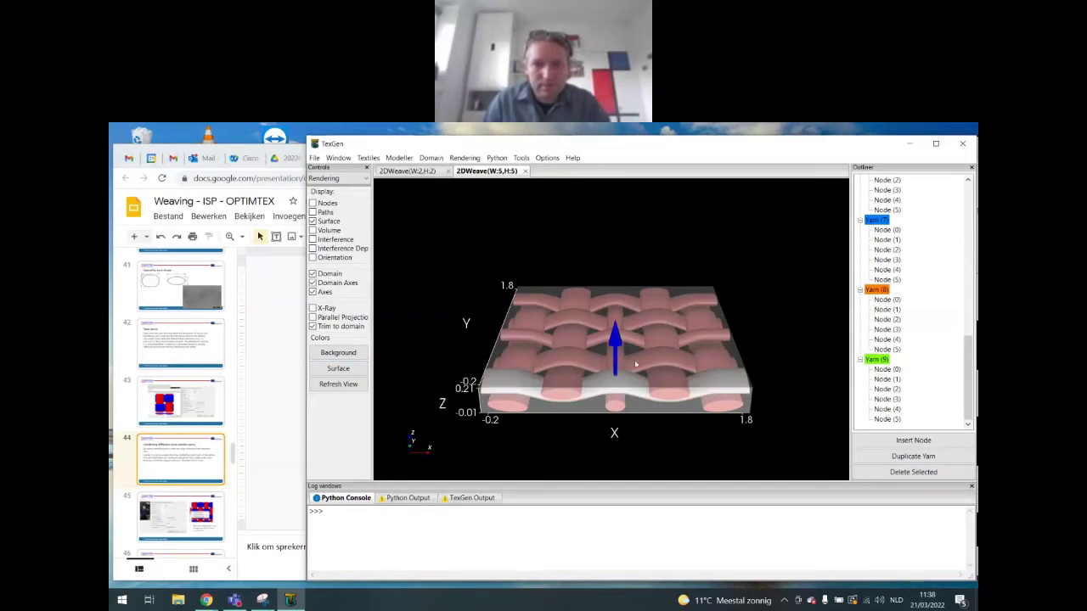
drag(771, 437, 538, 425)
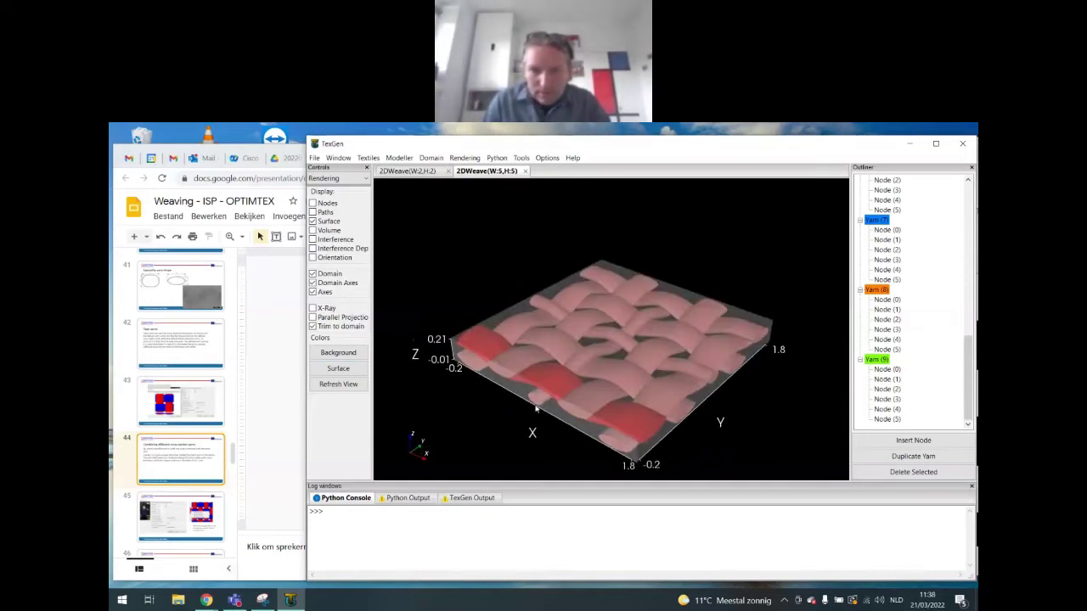
click(582, 360)
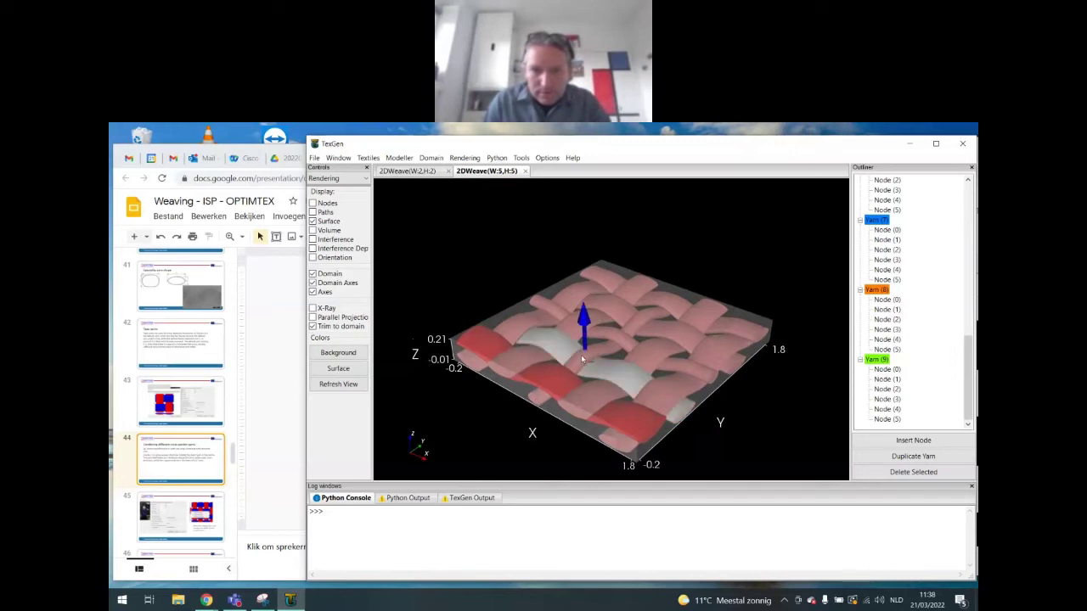
click(618, 341)
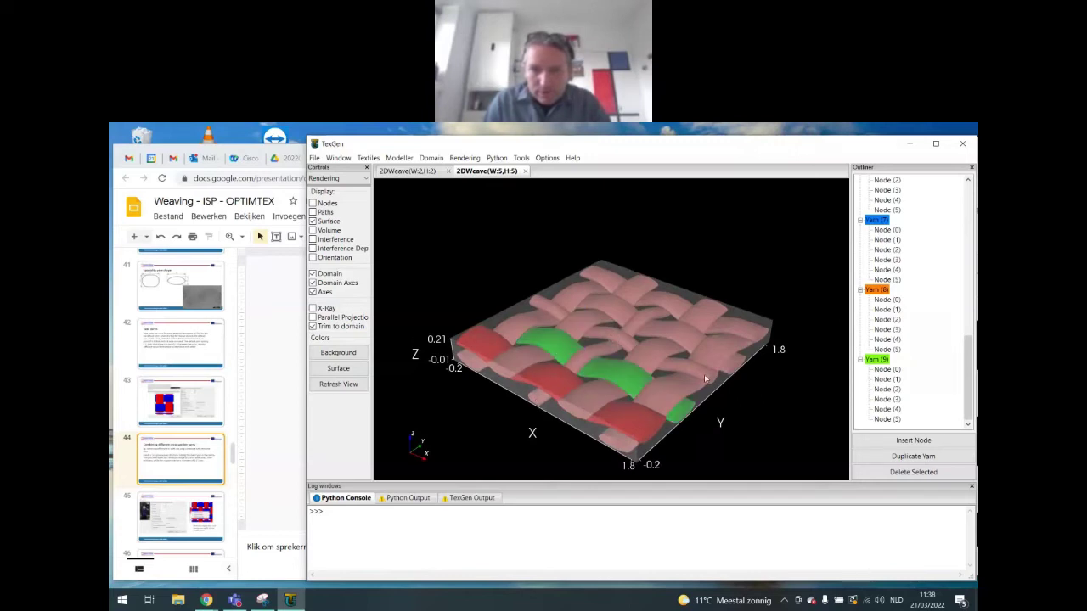
drag(723, 406, 723, 376)
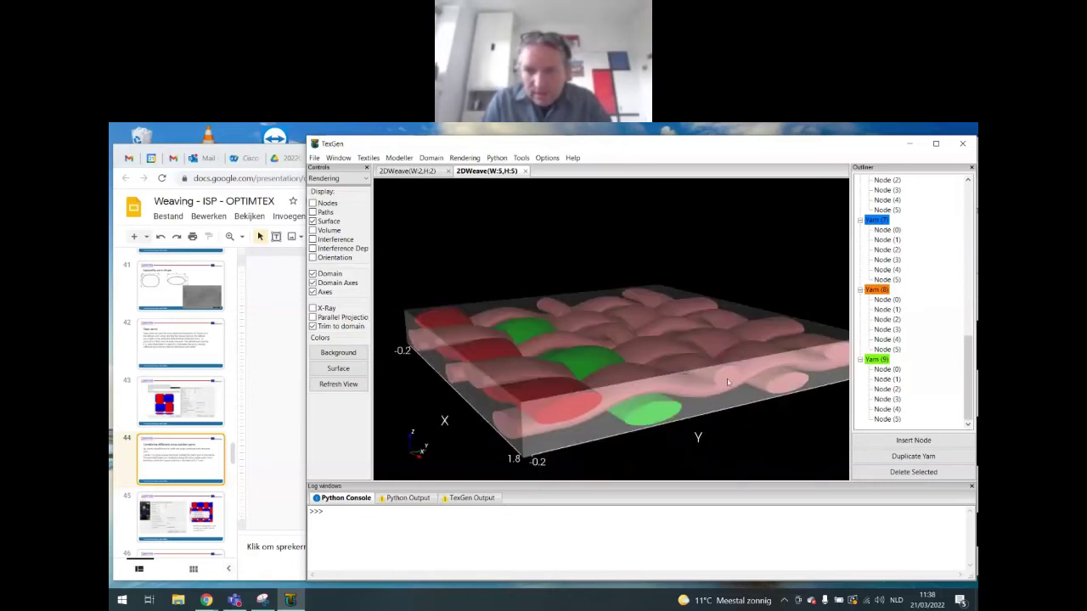
click(611, 335)
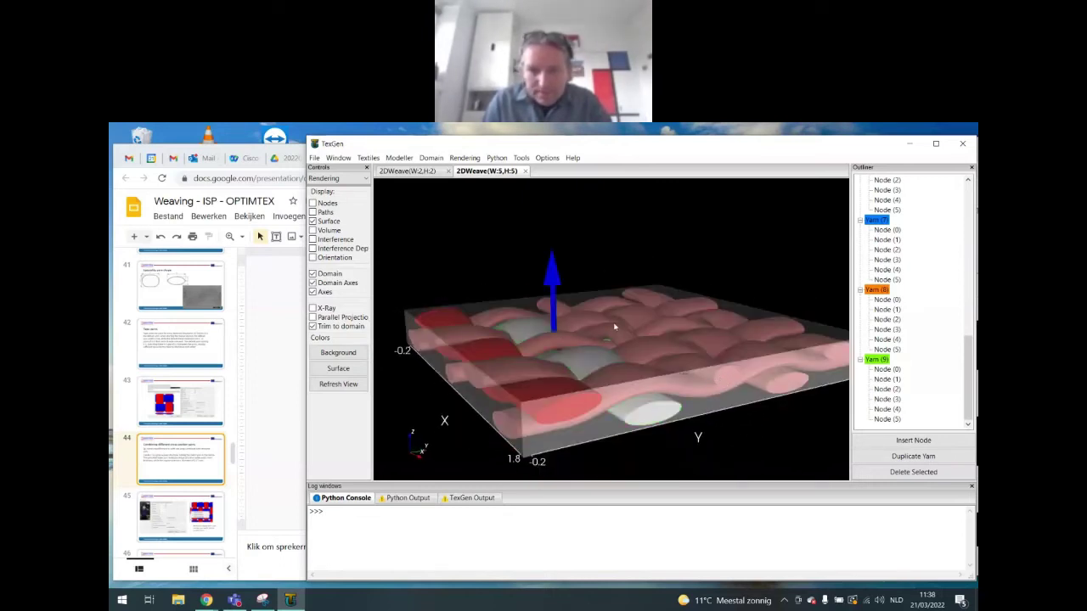
drag(442, 358, 518, 389)
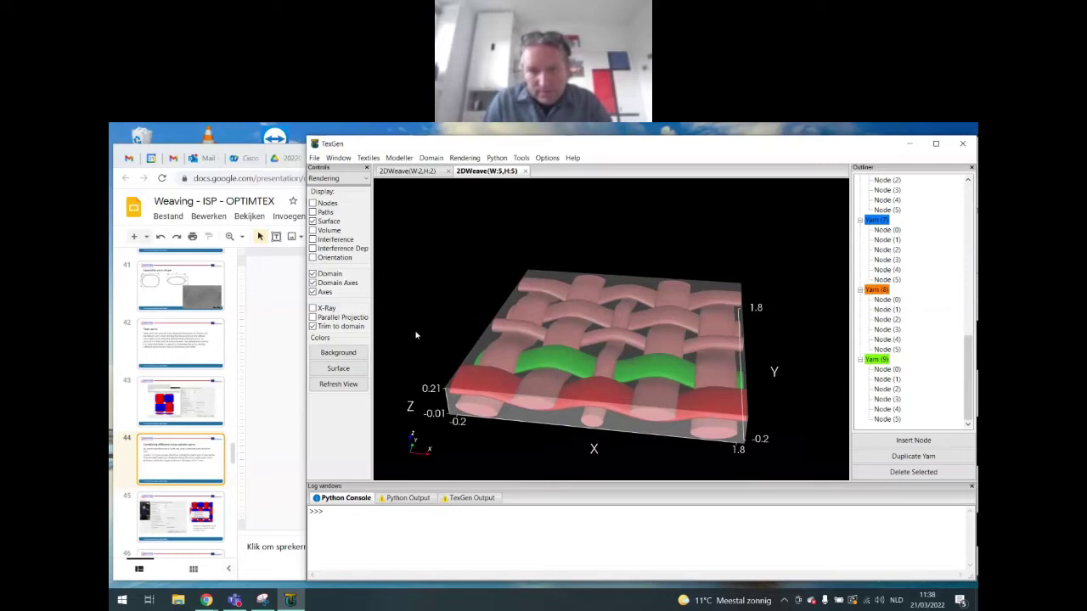
Step: Reapply the light red surface colour to the weave's yarns
click(338, 368)
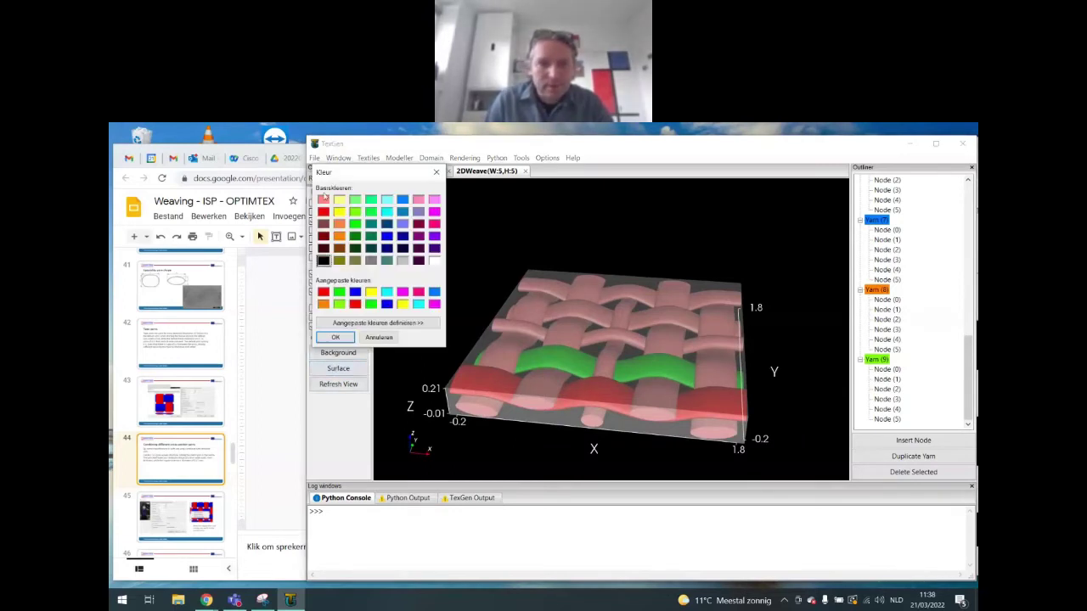
click(331, 337)
click(485, 381)
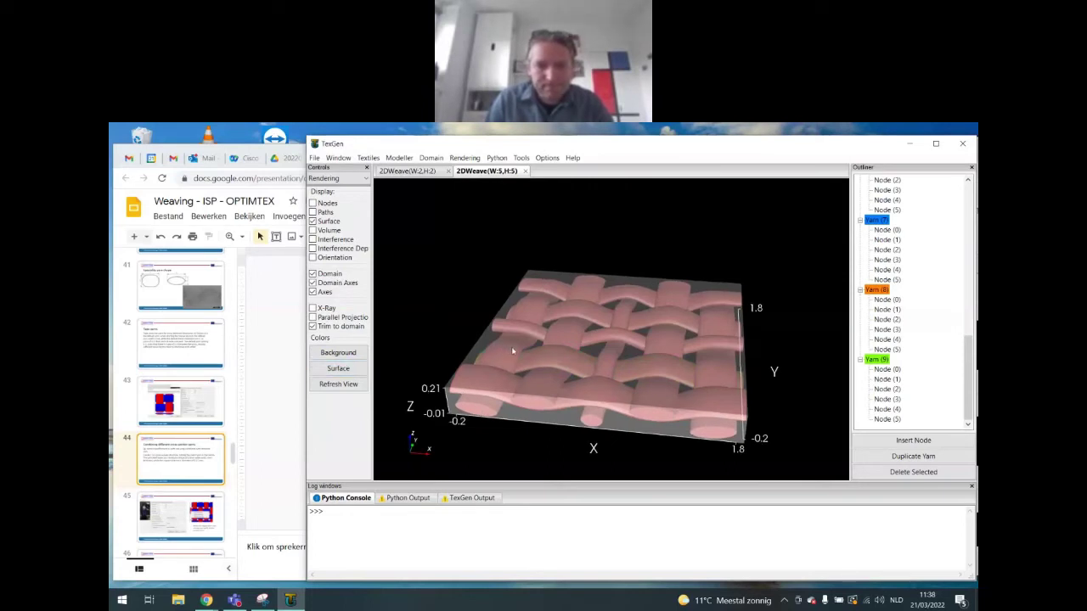
Step: Try to pick the individual lengthwise yarns from the left edge up to the central wire
click(510, 351)
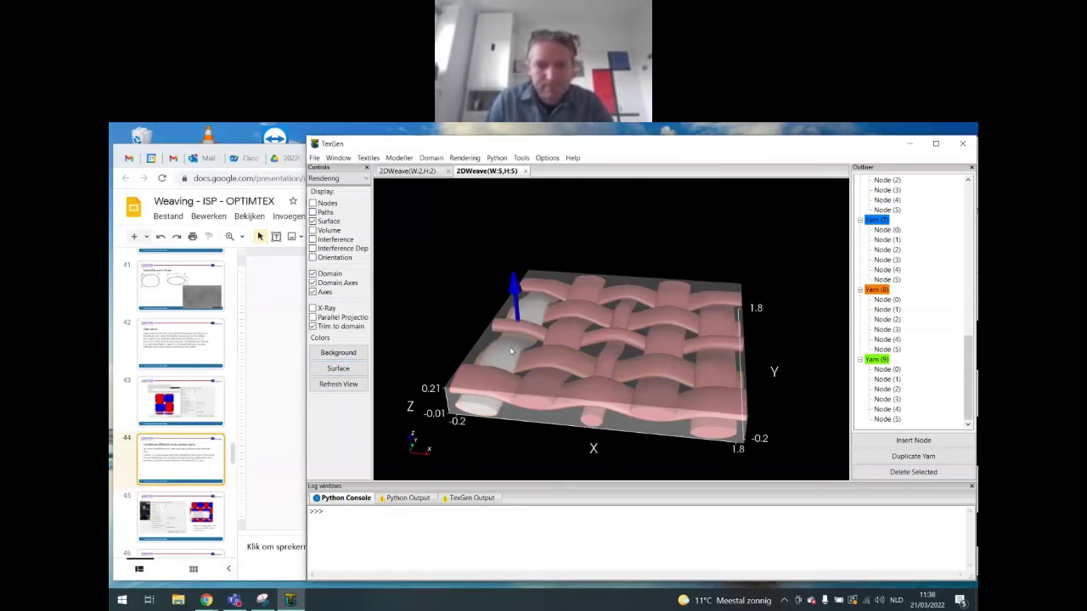
click(544, 377)
click(562, 335)
click(638, 349)
click(638, 348)
click(583, 357)
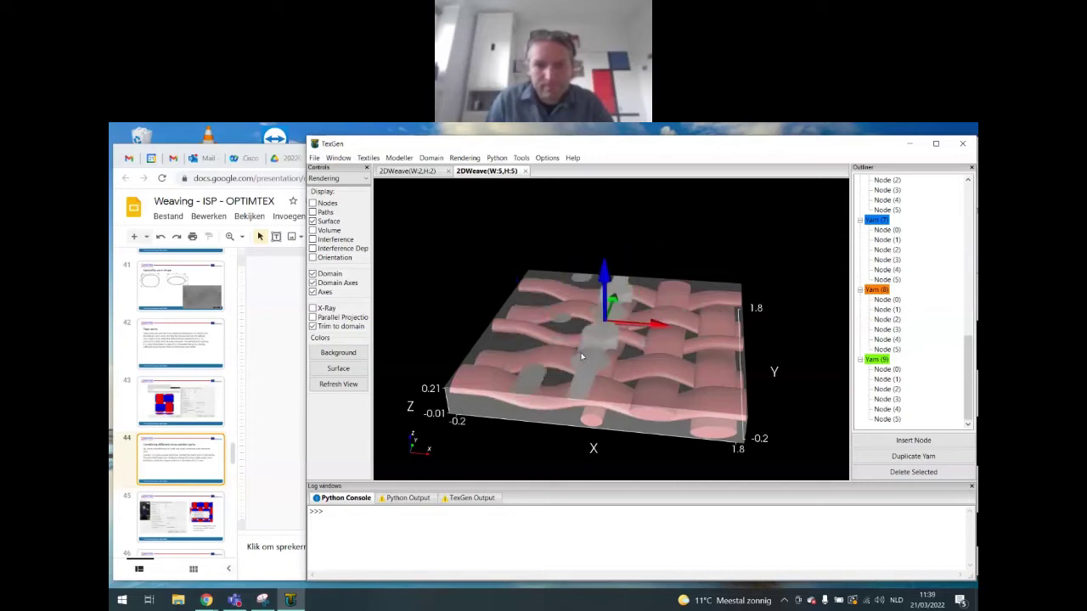
click(583, 357)
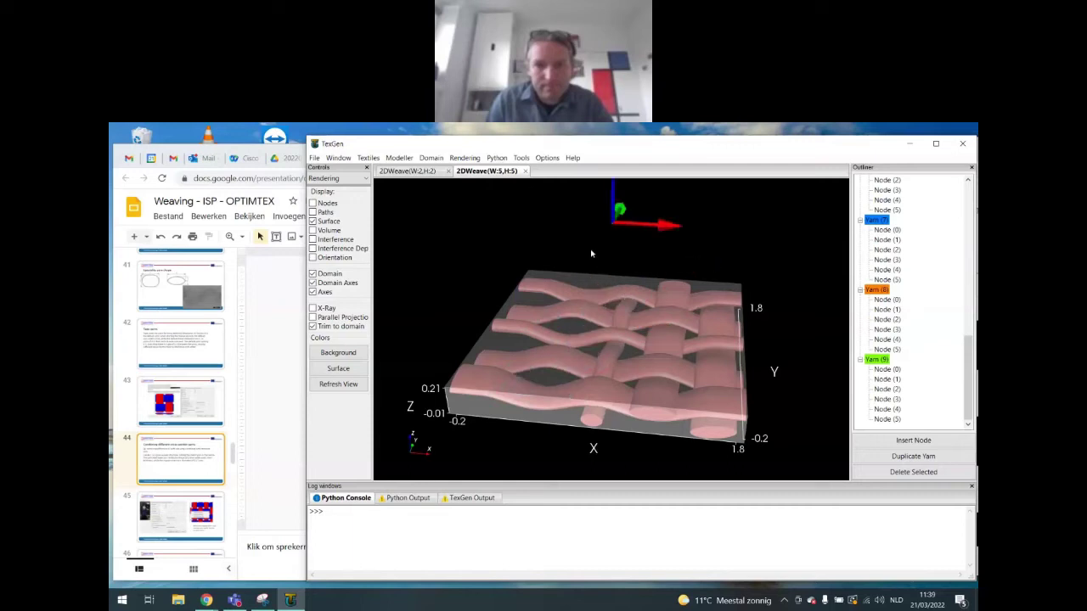
Step: Try to select yarns near the front left corner of the weave, and clear the selection
click(498, 394)
click(500, 393)
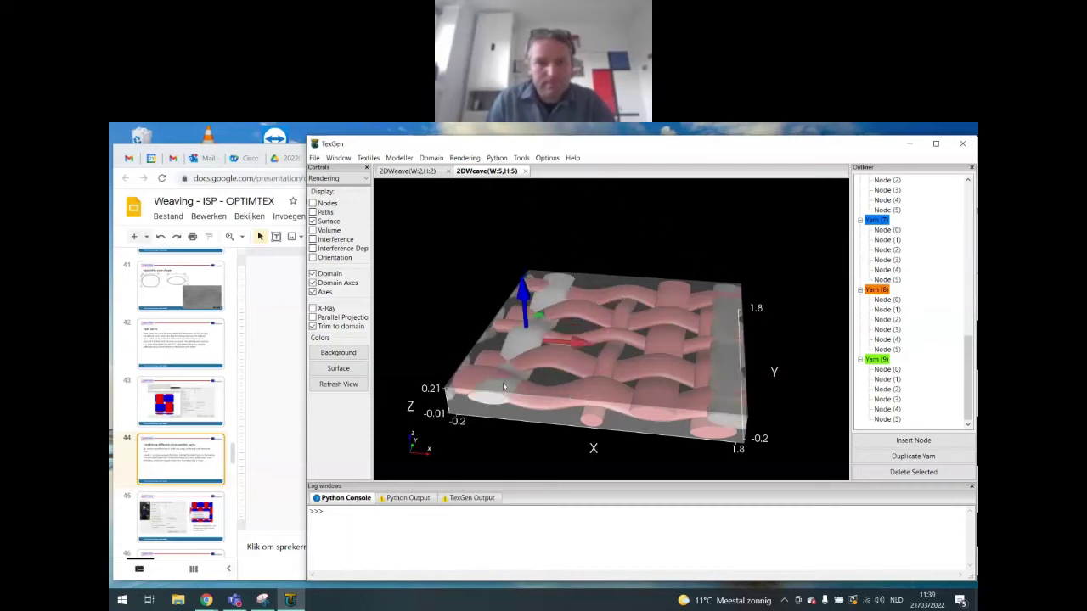
click(503, 391)
click(506, 382)
click(506, 382)
click(506, 380)
click(420, 324)
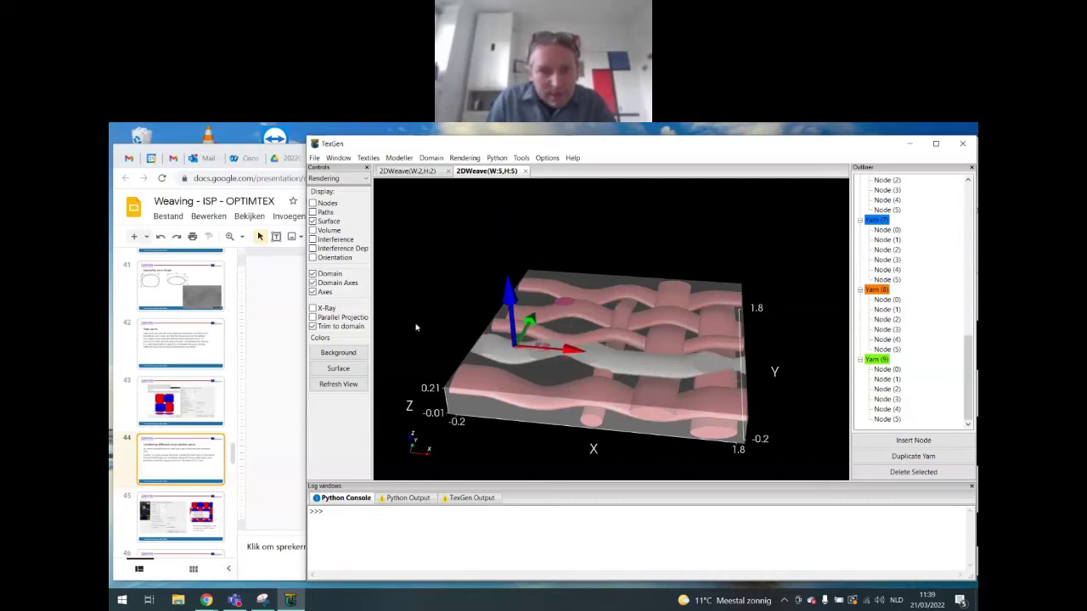
click(417, 325)
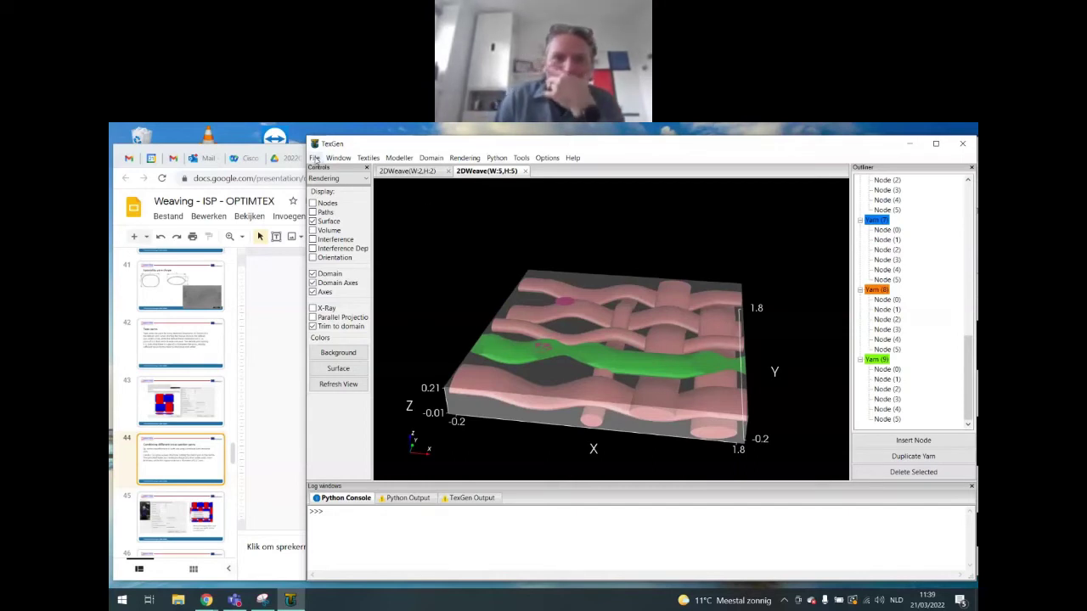
Step: Bring up the modeller controls and switch the active tool from Move to Select
click(315, 159)
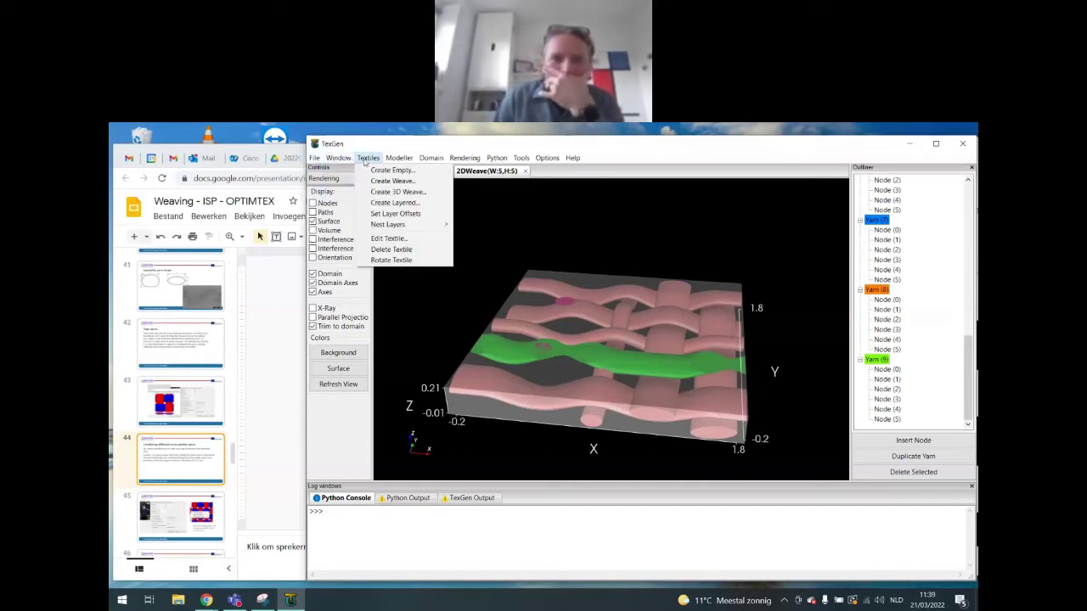
click(412, 335)
click(326, 178)
click(328, 205)
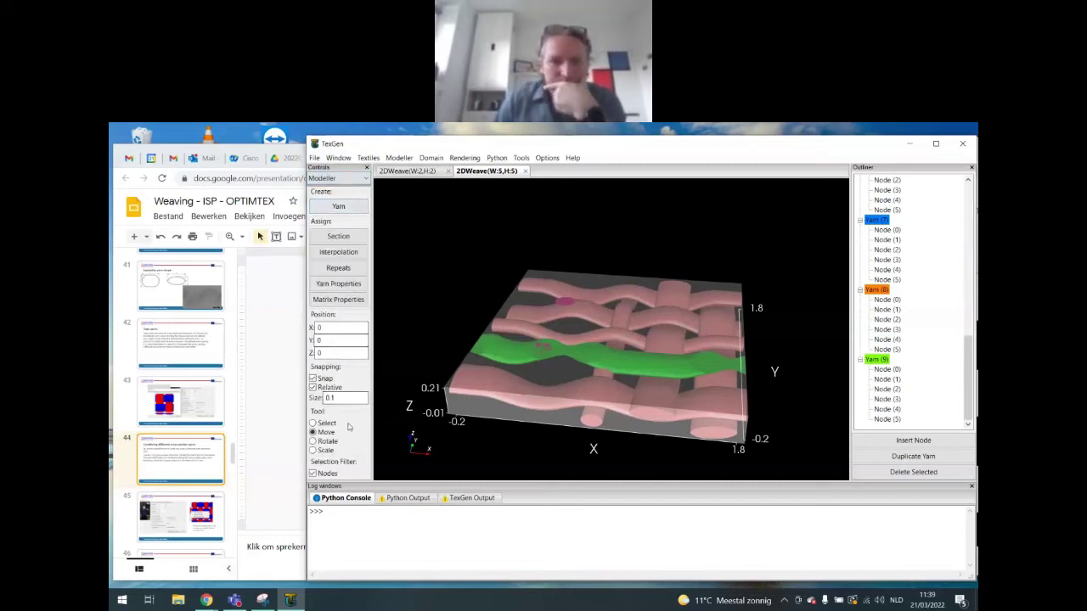
click(313, 423)
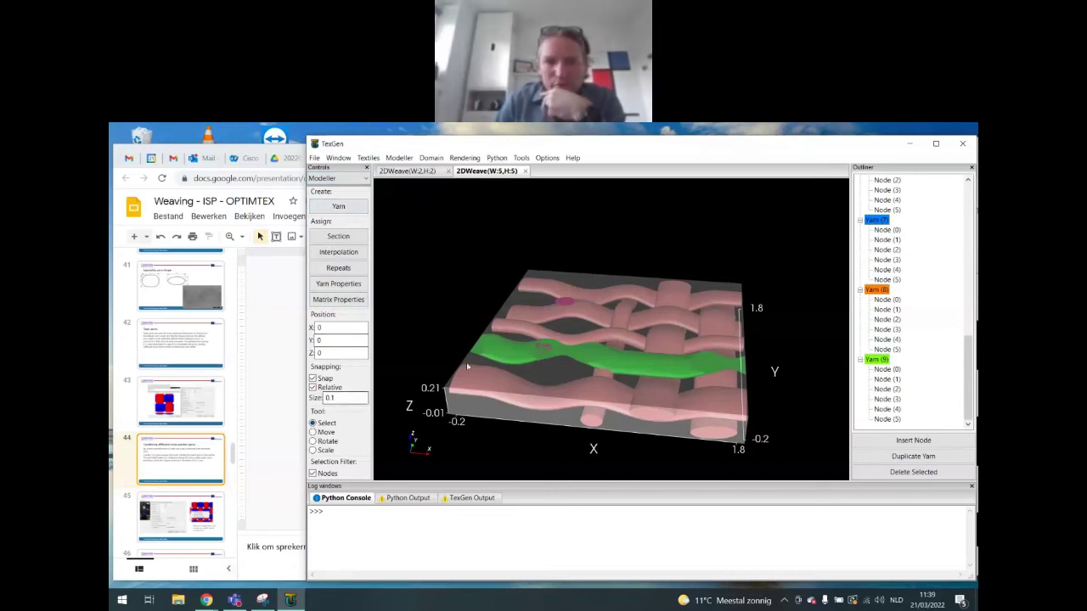
Step: Try selecting the front crosswise yarn, the central wire and the fourth lengthwise yarn with the Select tool
click(511, 354)
click(590, 357)
click(606, 364)
click(649, 368)
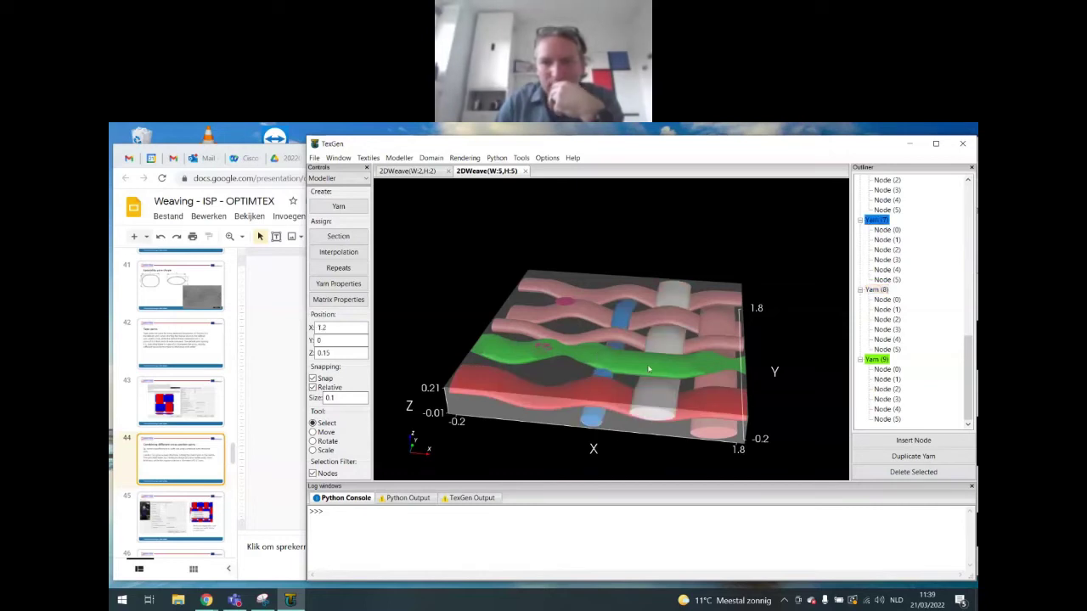
click(586, 365)
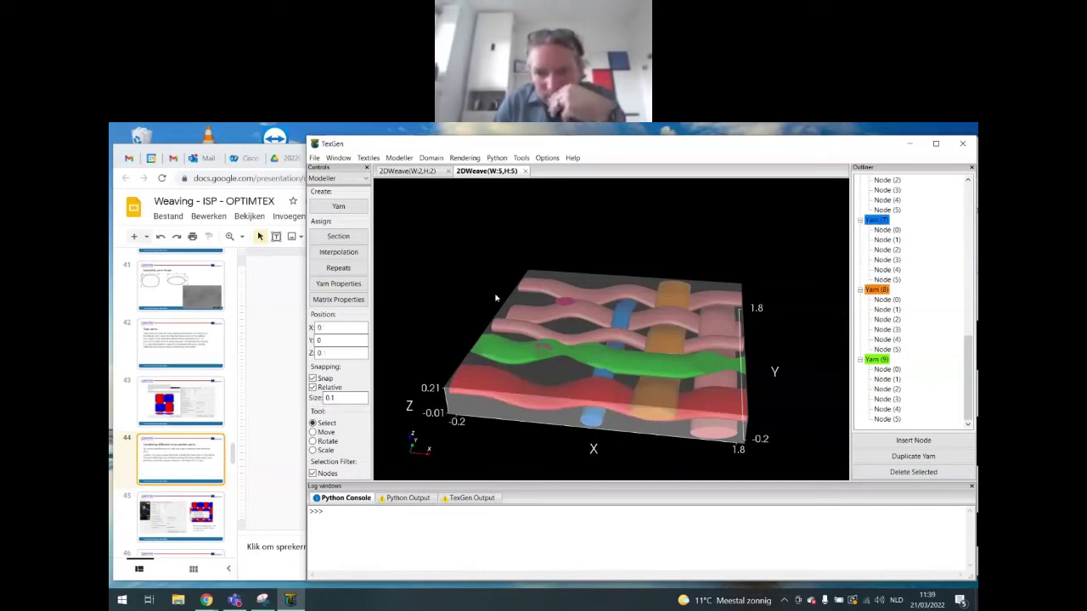
Step: Close the 5 by 5 weave model and start creating a new 2D weave
drag(814, 406, 582, 232)
click(525, 170)
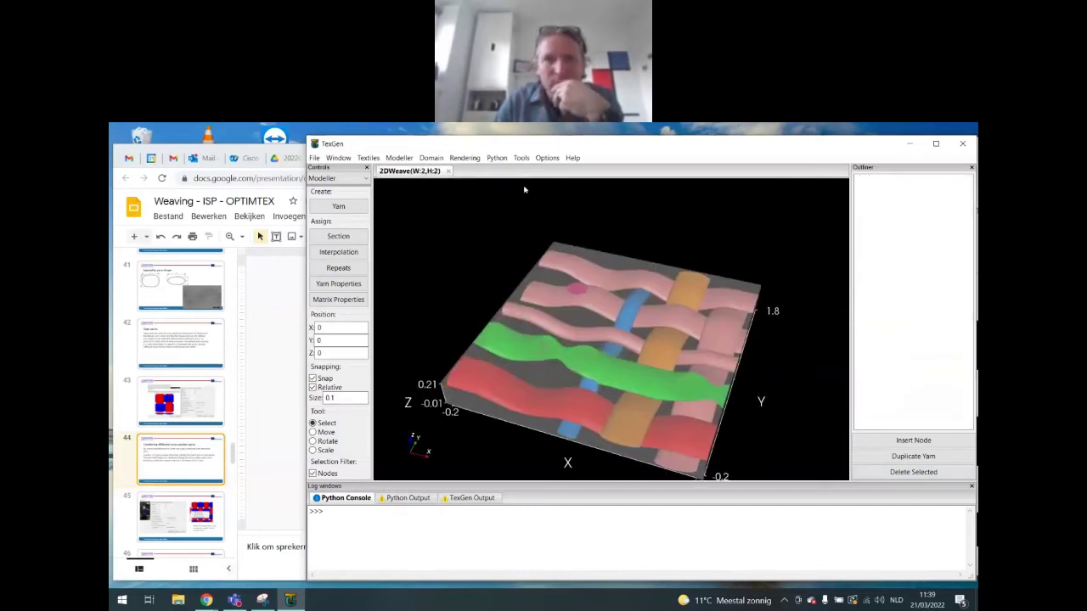
click(340, 179)
click(333, 194)
click(338, 223)
Step: Define the new weave with 5 warp yarns, 5 weft yarns, 0.4 yarn spacing and 0.3 yarn width, and continue to the weave pattern
drag(530, 267, 505, 260)
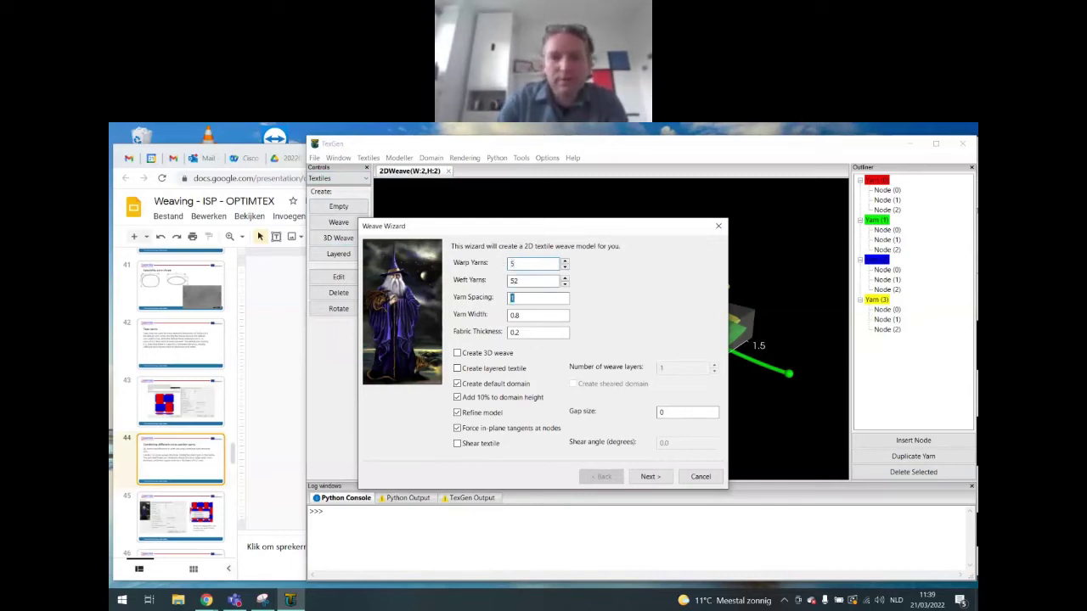
click(537, 281)
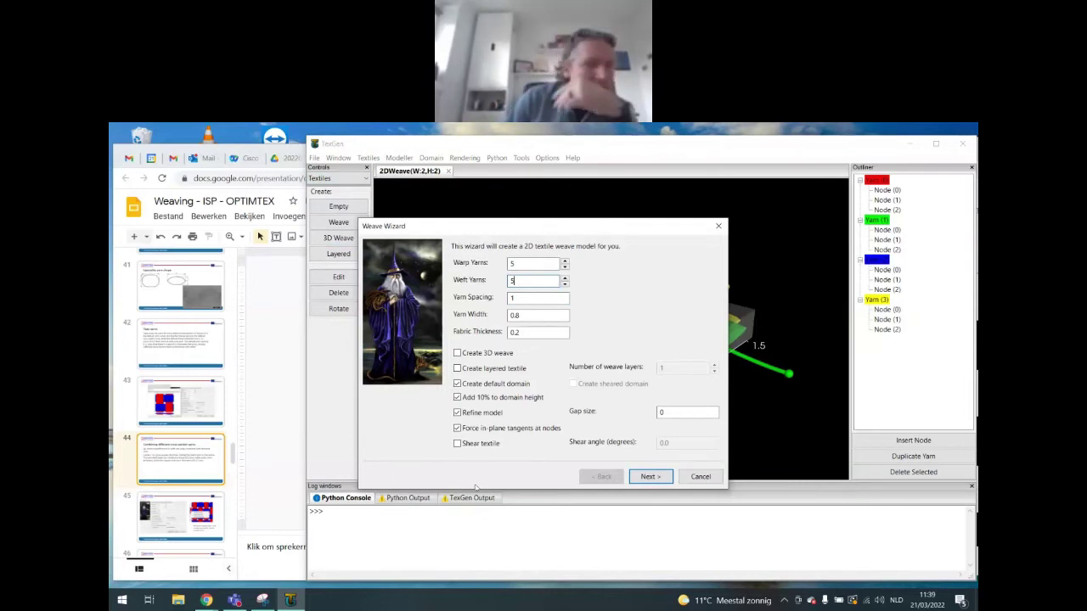
key(Tab)
text(0)
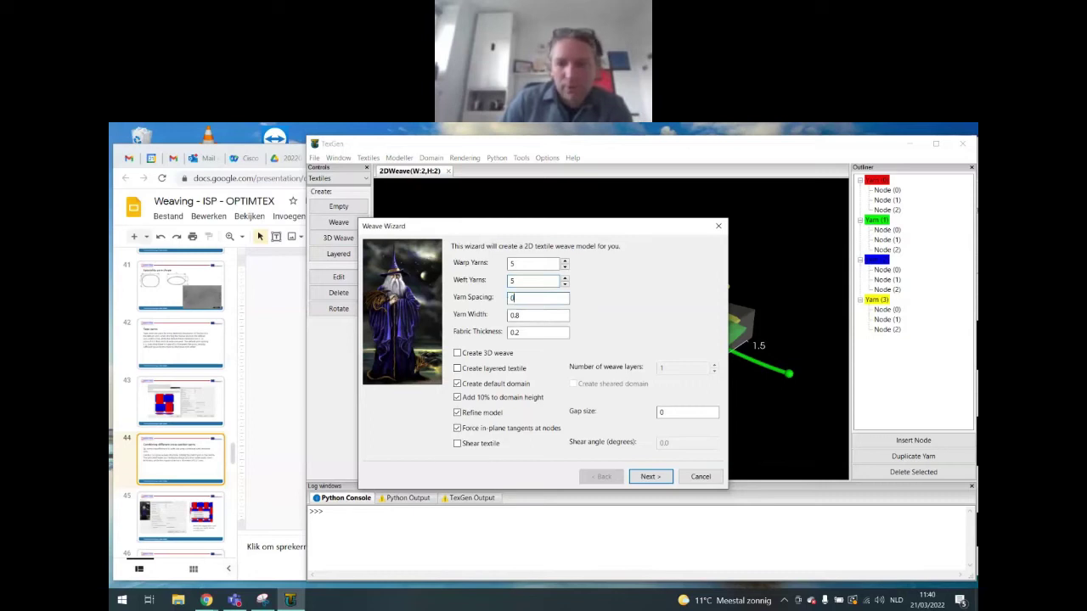
text(.4)
key(Tab)
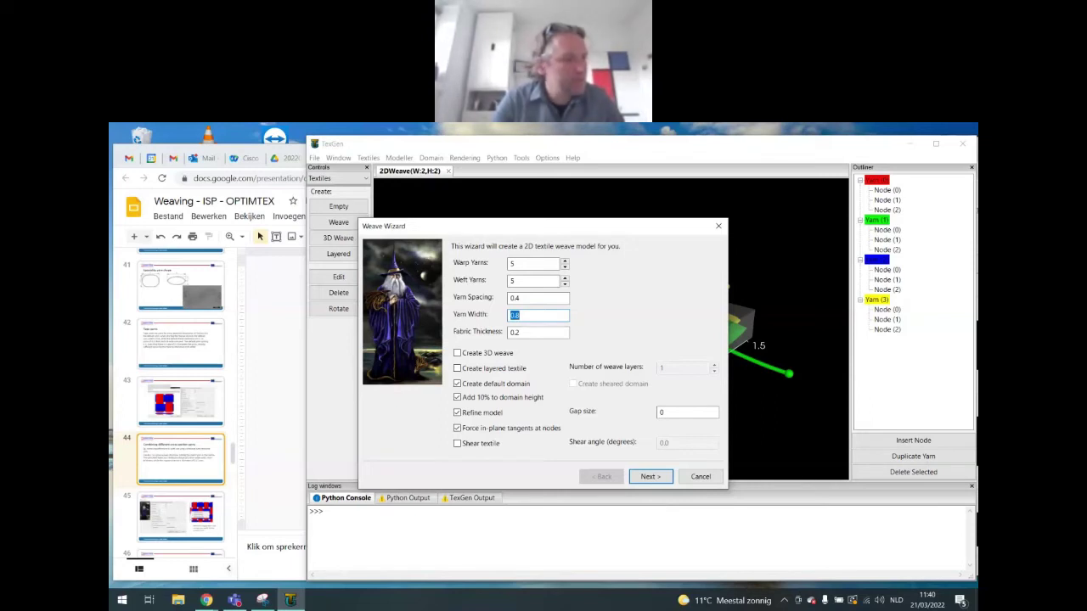
text(0.3)
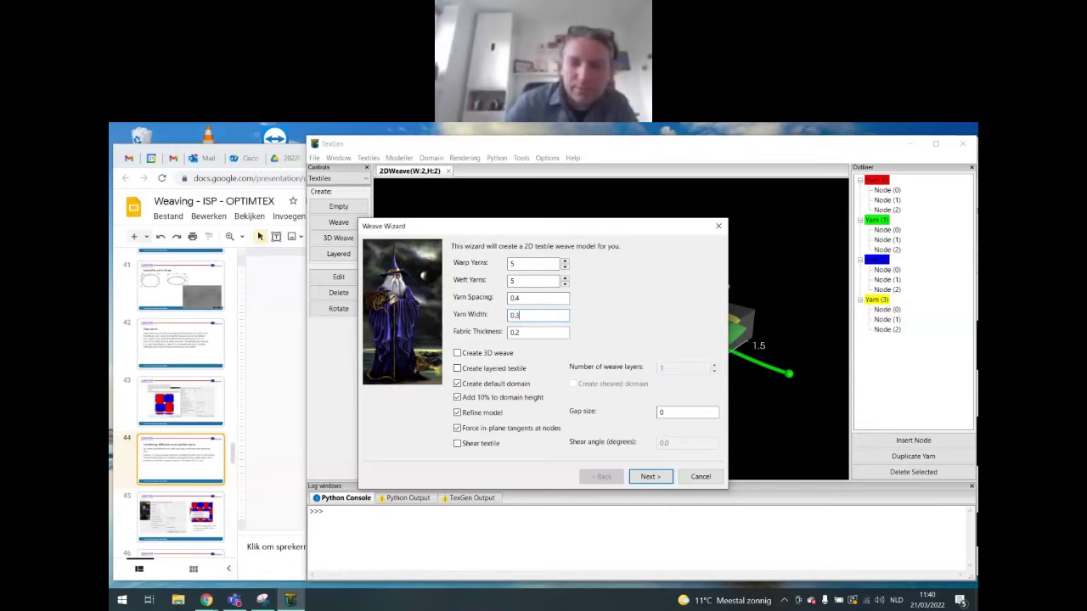
key(Tab)
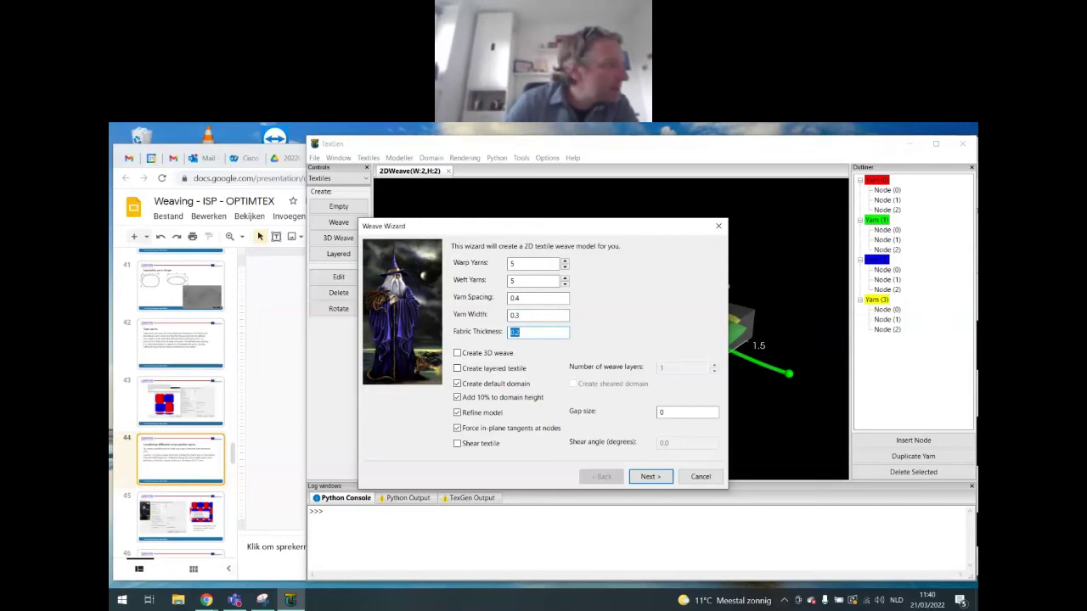
key(Tab)
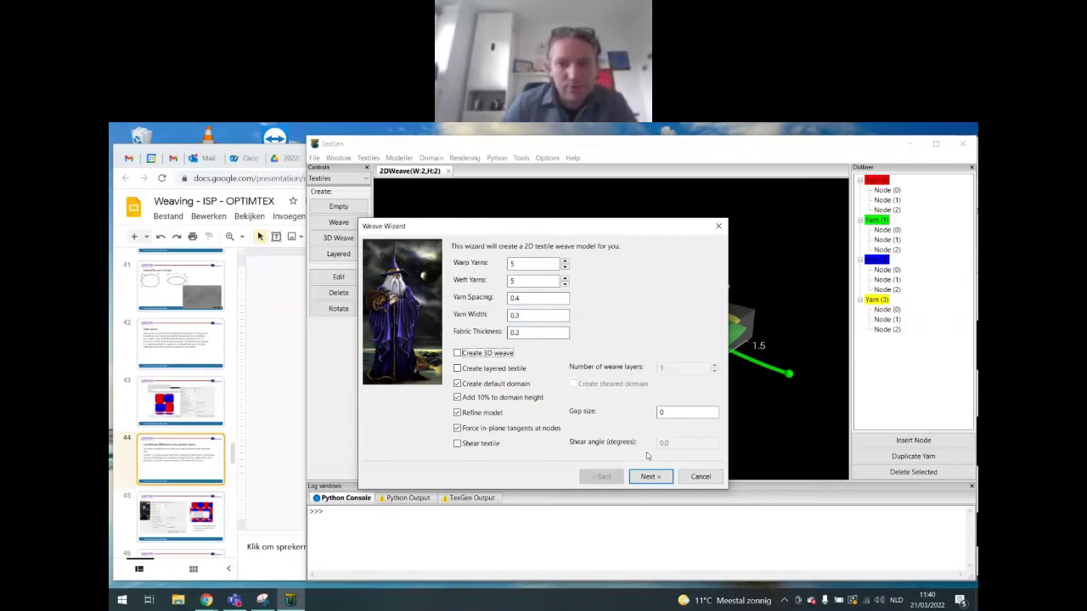
click(649, 476)
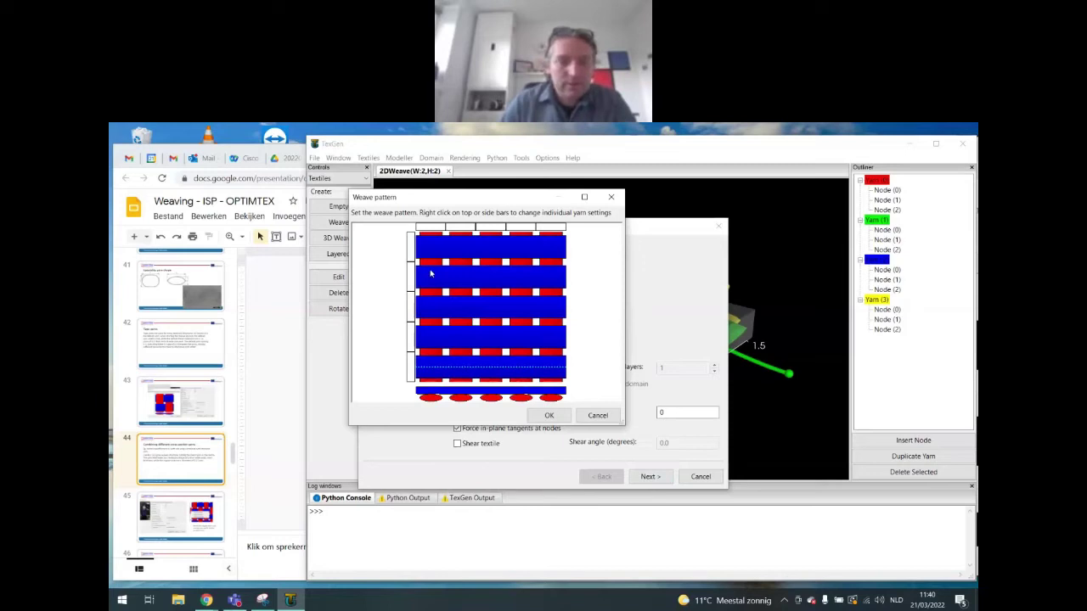
Step: Set up an alternating plain weave pattern by flipping every second crossing across the 5 by 5 grid
click(431, 273)
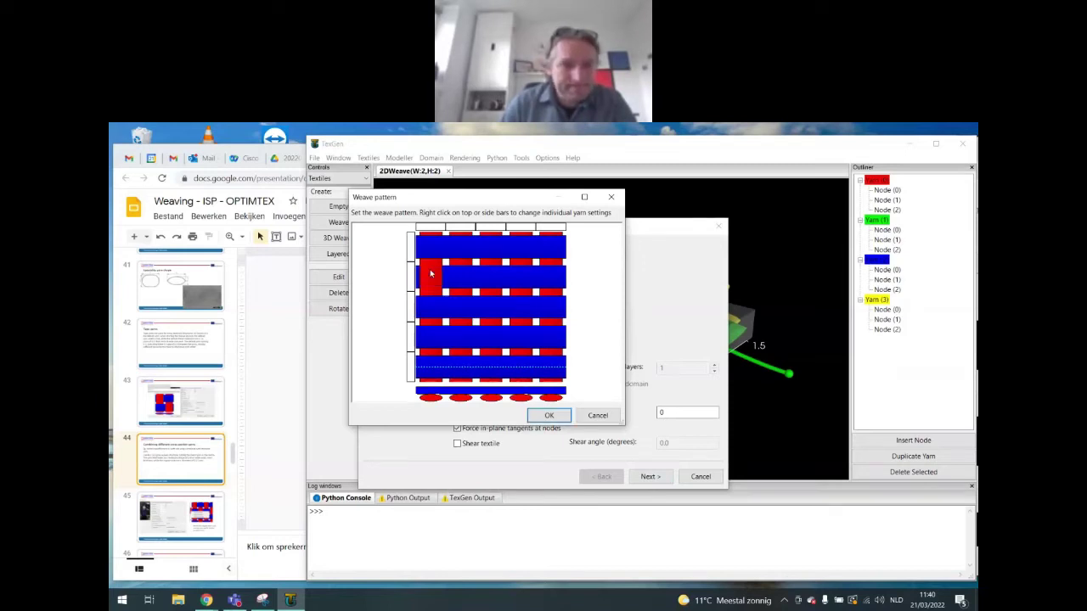
click(463, 248)
click(500, 276)
click(524, 251)
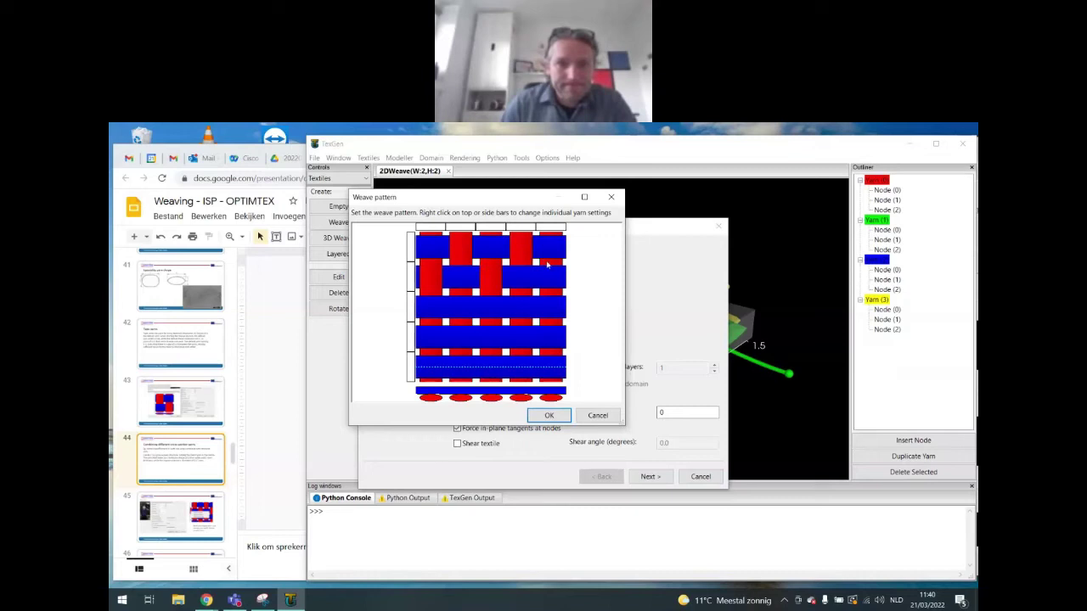
click(545, 280)
click(520, 304)
click(460, 311)
click(437, 343)
click(489, 341)
click(557, 344)
click(517, 370)
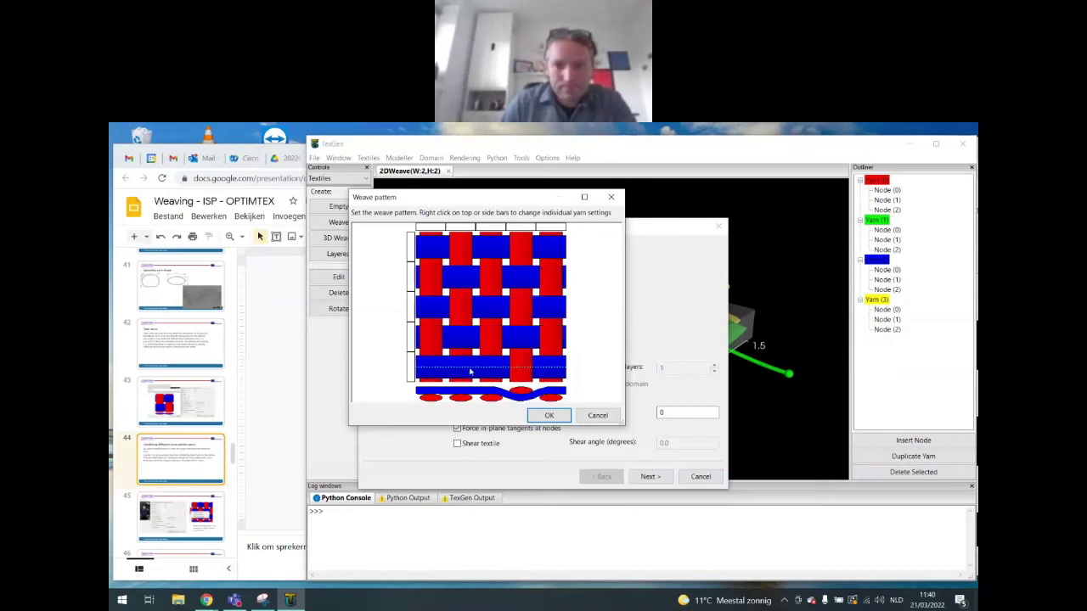
click(464, 370)
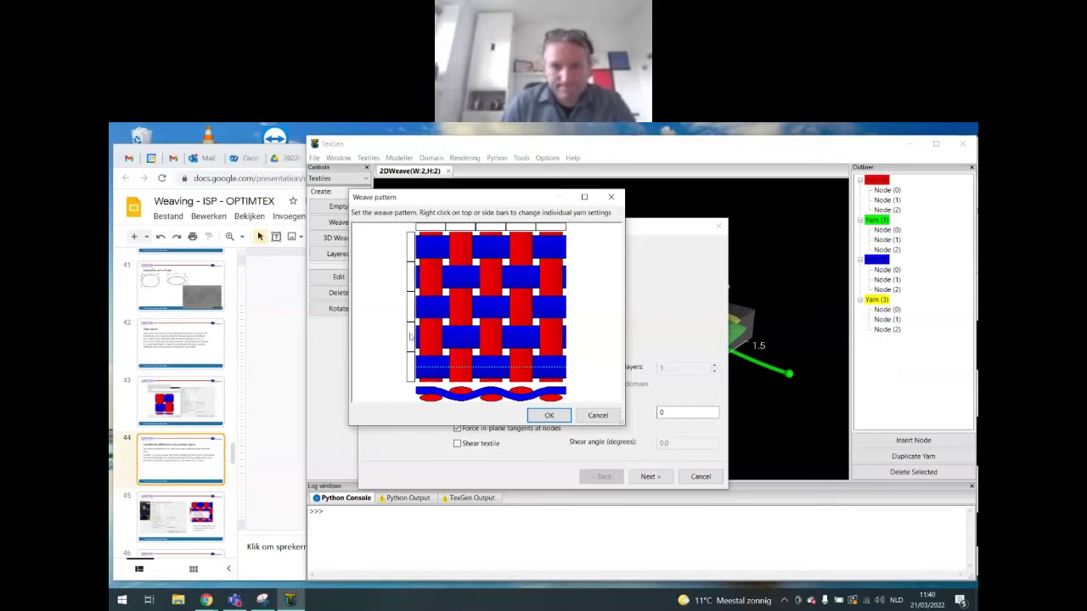
Step: Set the width of the middle horizontal yarn in the weave pattern to 0.15
right_click(411, 306)
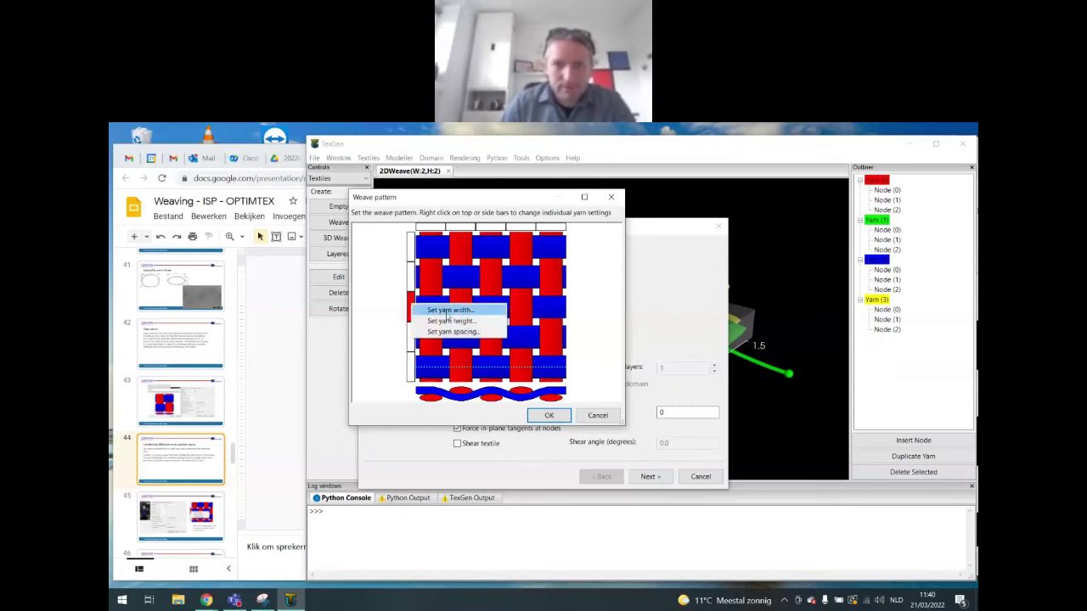
click(440, 307)
text(0.15)
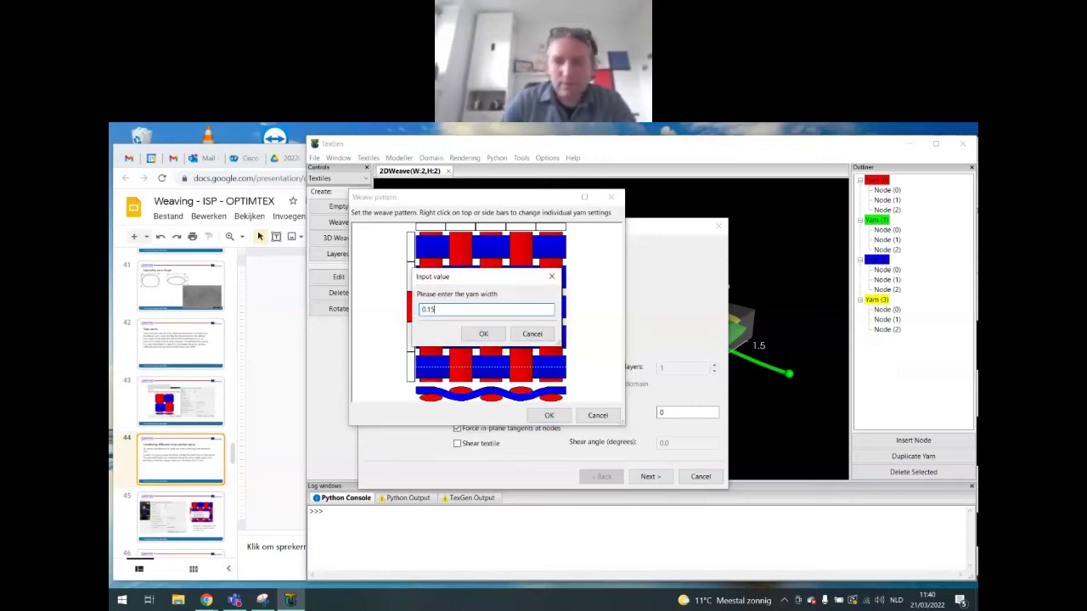
key(Return)
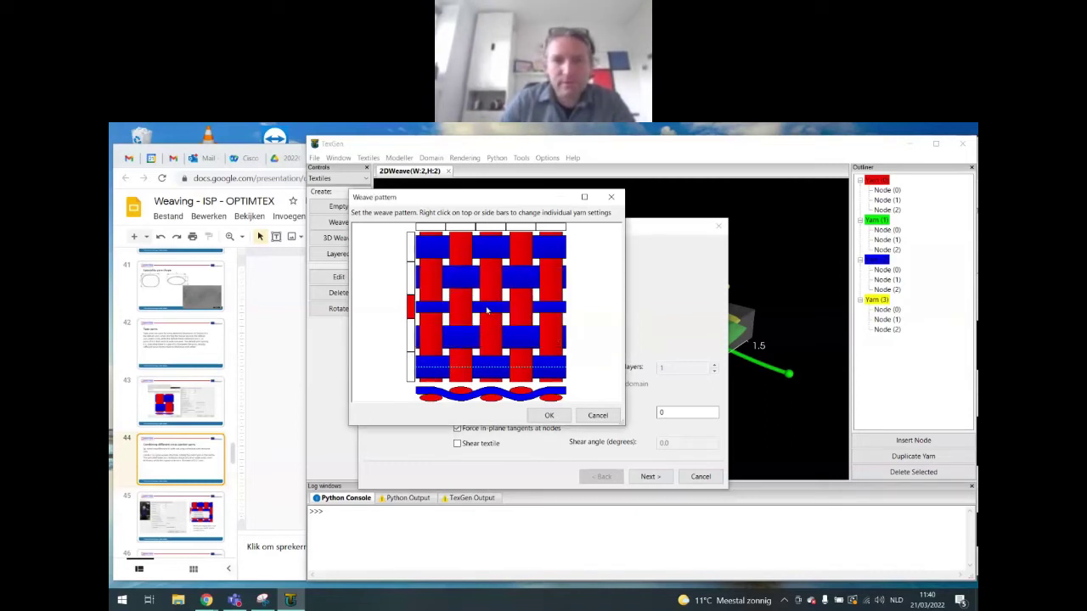
Step: Set the middle vertical yarn's width to 0.15, accept the weave pattern and bring up the new 5 by 5 weave model
right_click(491, 229)
click(530, 243)
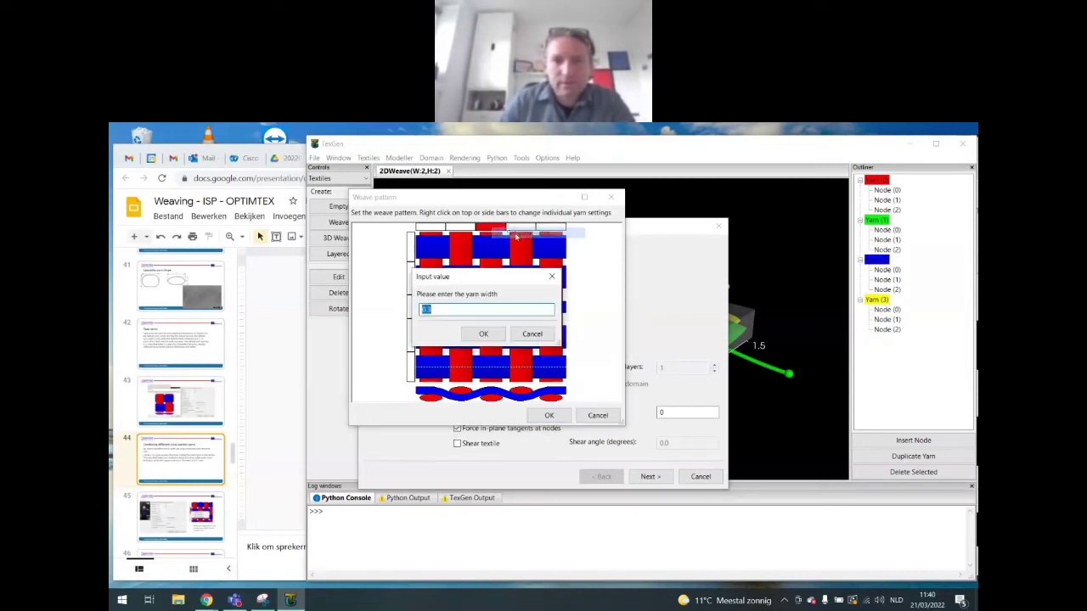
click(439, 311)
key(BackSpace)
text(15)
key(Return)
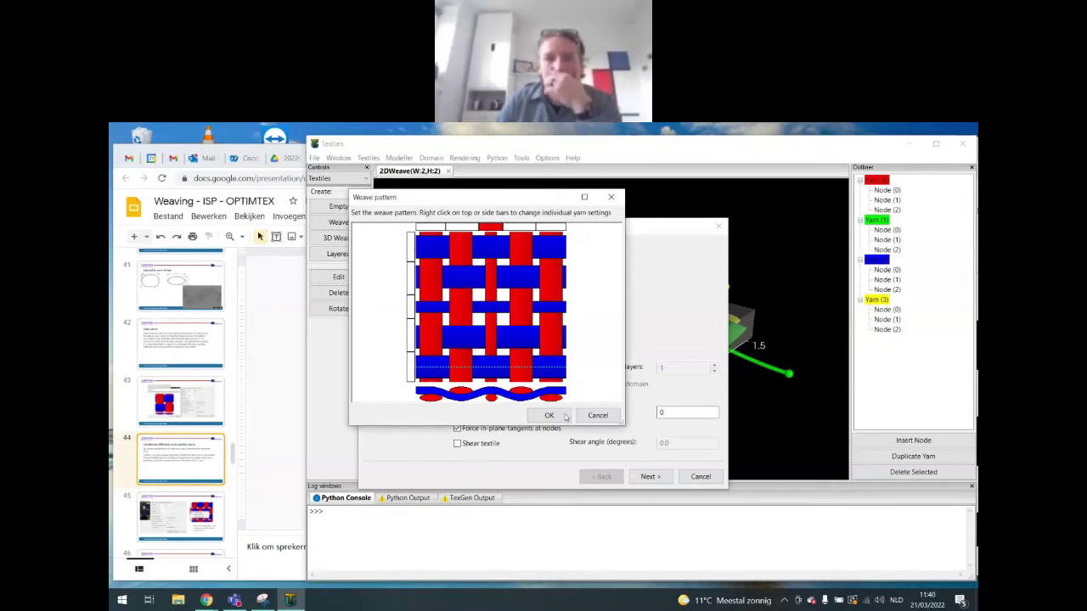
click(550, 415)
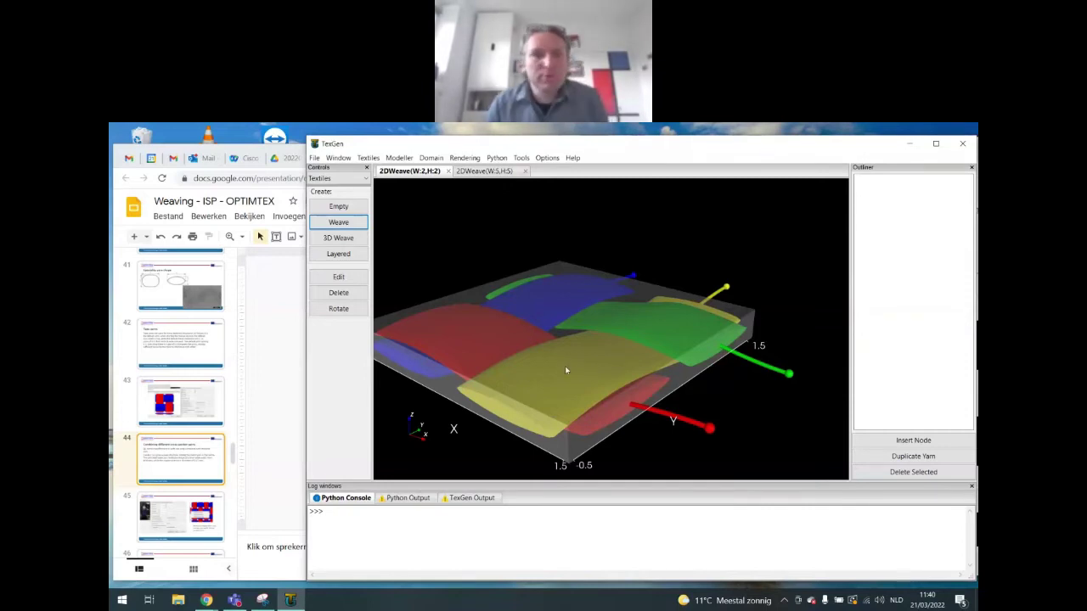
key(ctrl+Tab)
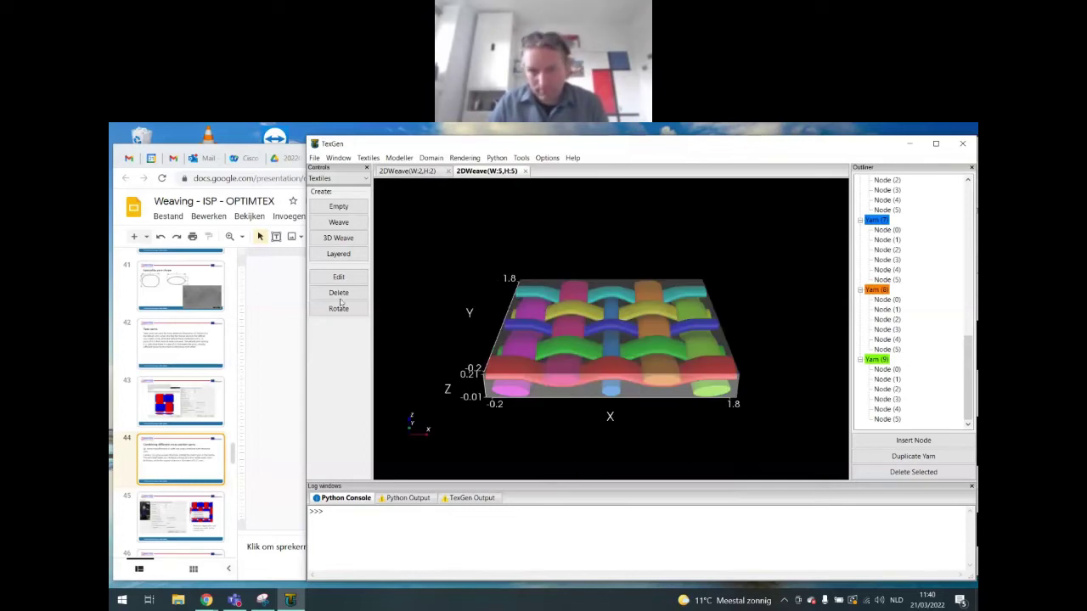
Step: Make Select the active modeller tool and recolour all yarn surfaces of the 5 by 5 weave light red
click(333, 179)
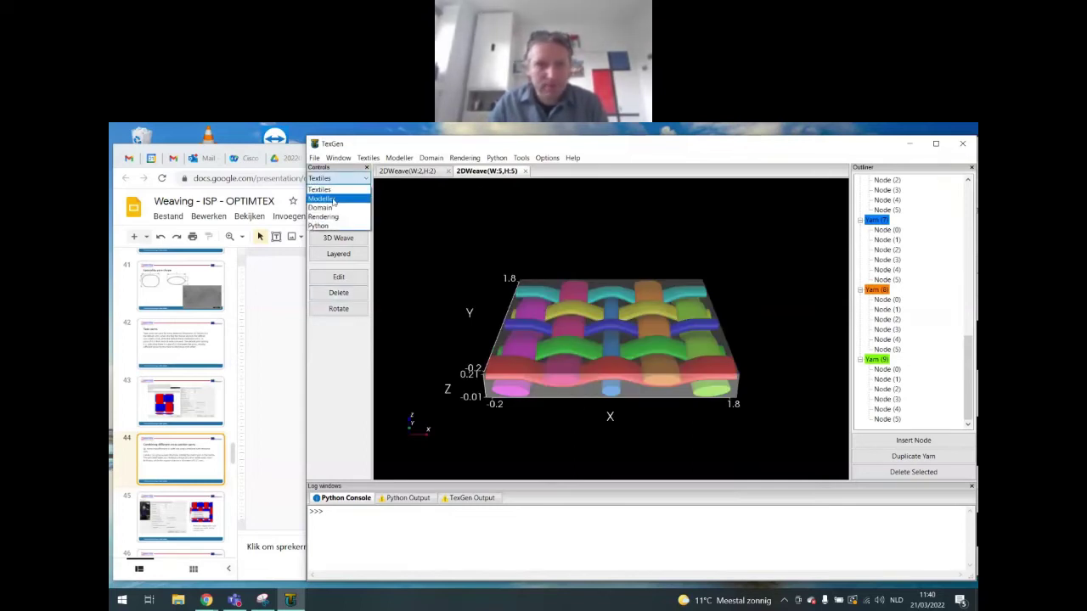
click(334, 198)
click(327, 424)
click(340, 179)
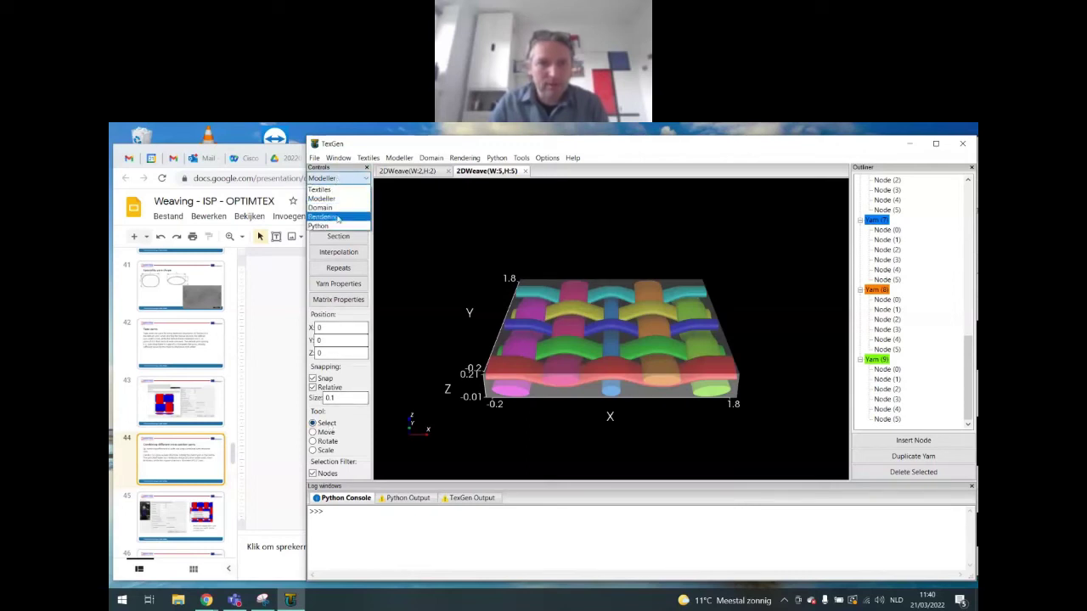
click(337, 218)
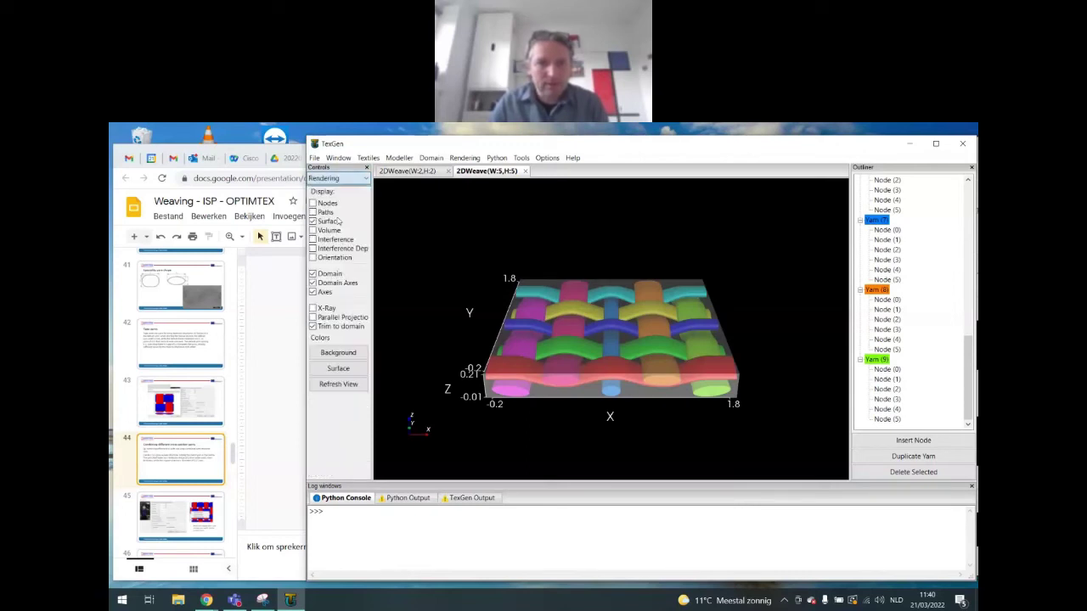
click(338, 369)
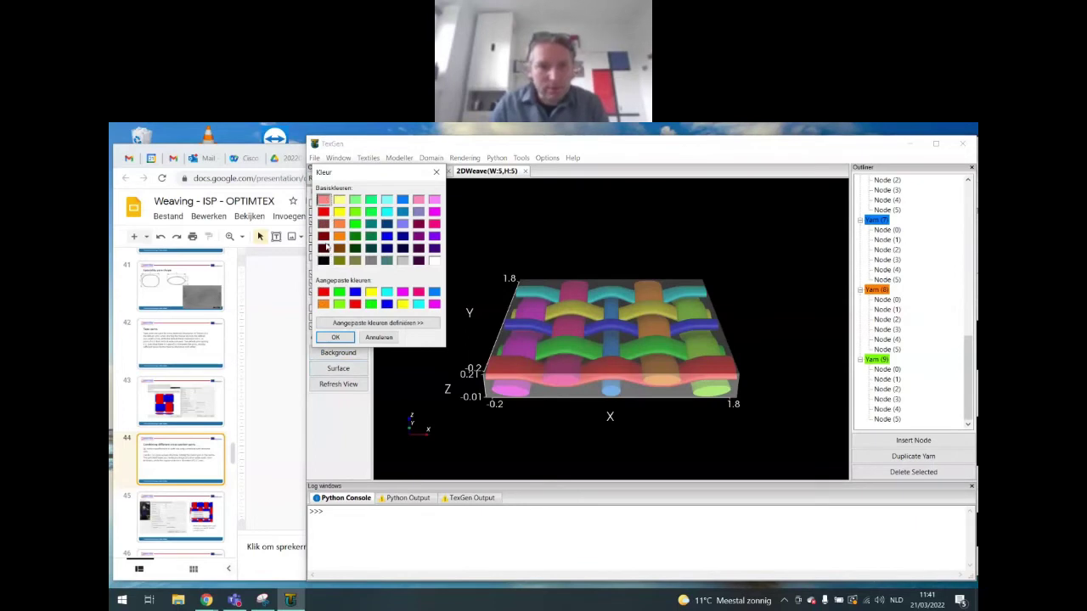
click(336, 338)
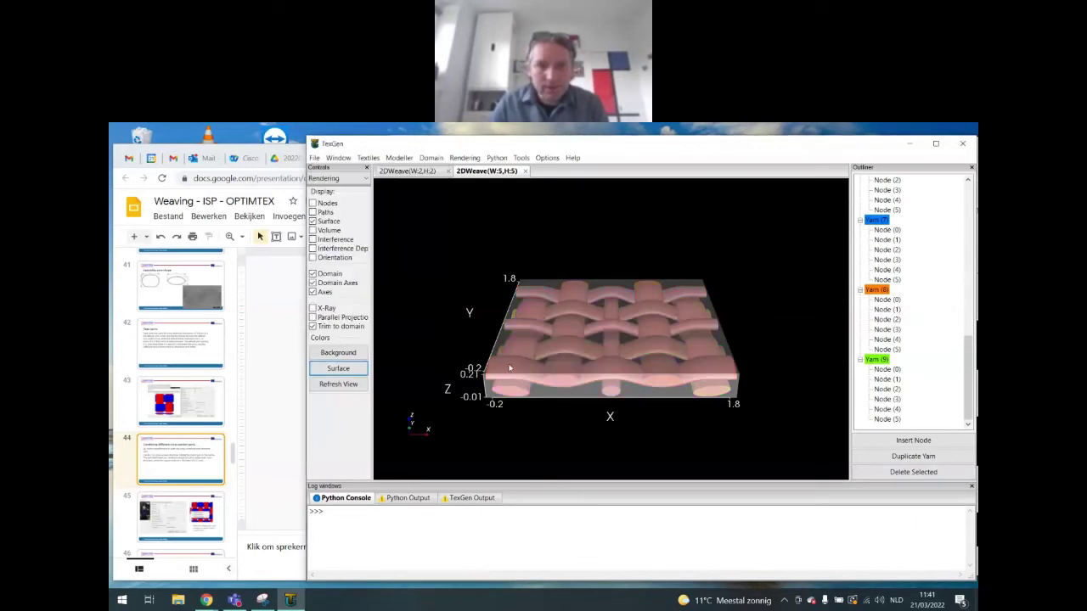
Step: Select the central lengthwise and crosswise wires, clear the selection and inspect the lengthwise wire's cross-section edge-on
click(610, 343)
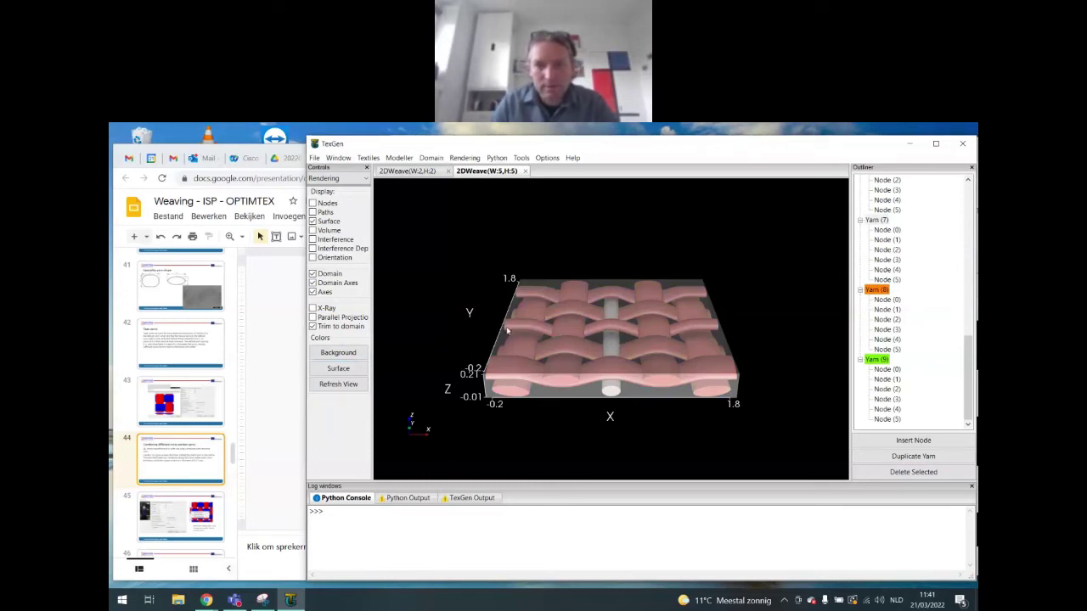
scroll(800, 322, up, 5)
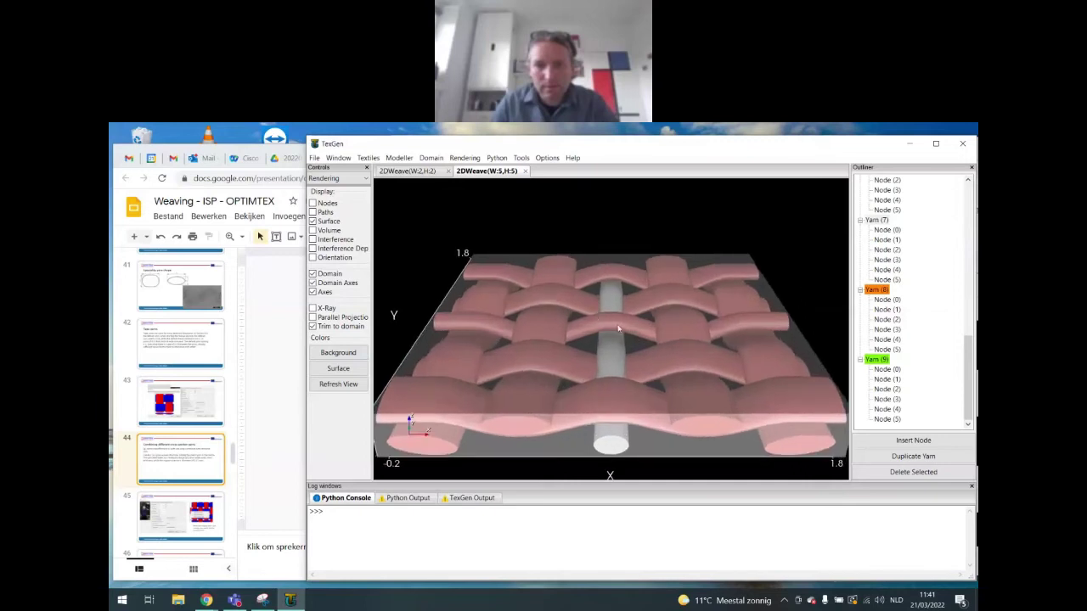
click(749, 326)
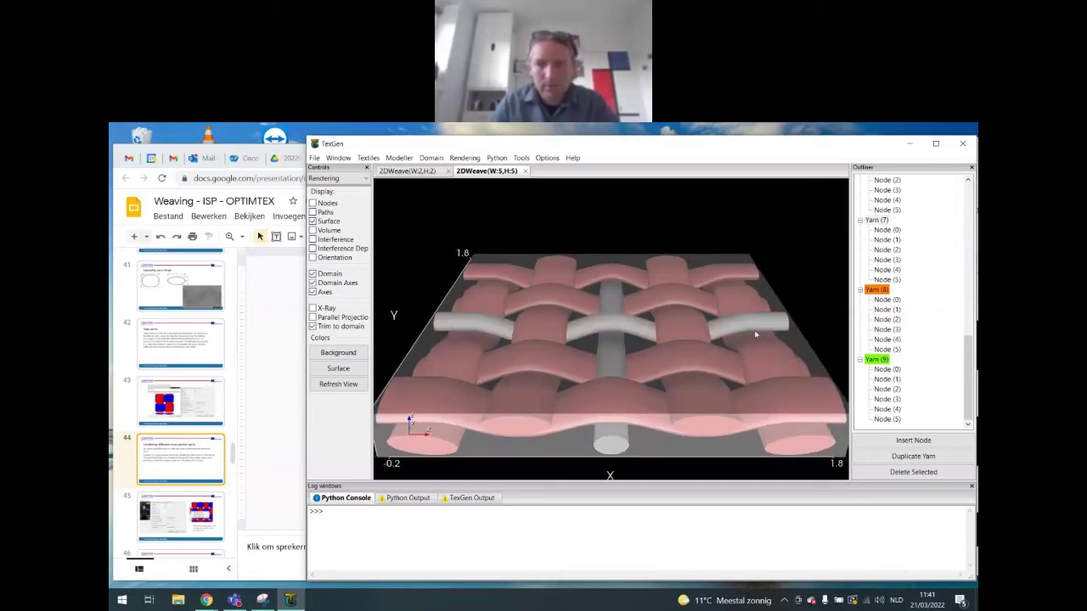
drag(802, 319, 807, 284)
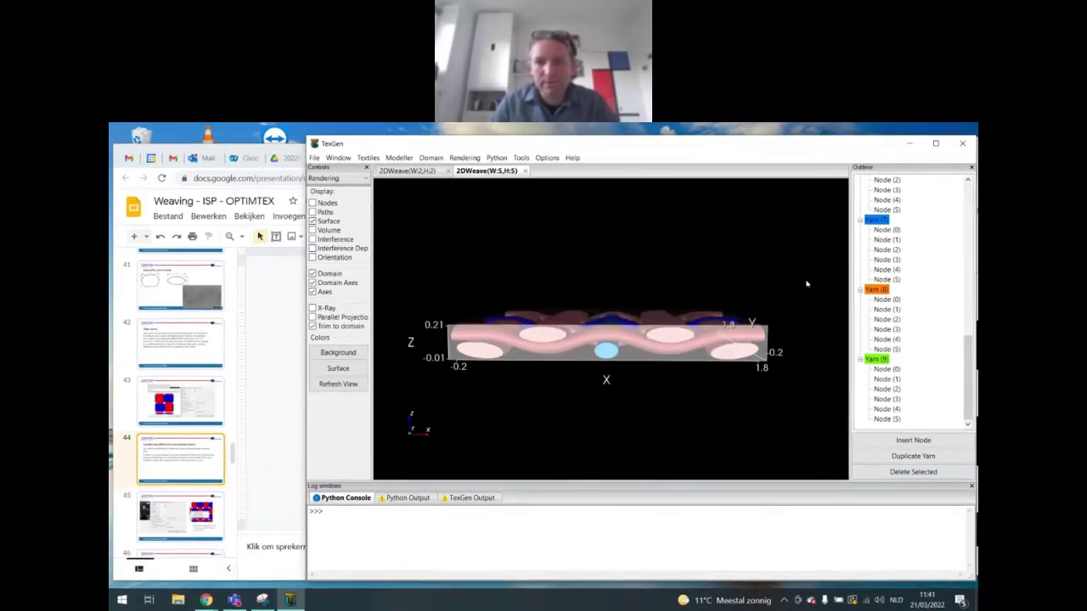
scroll(613, 349, up, 3)
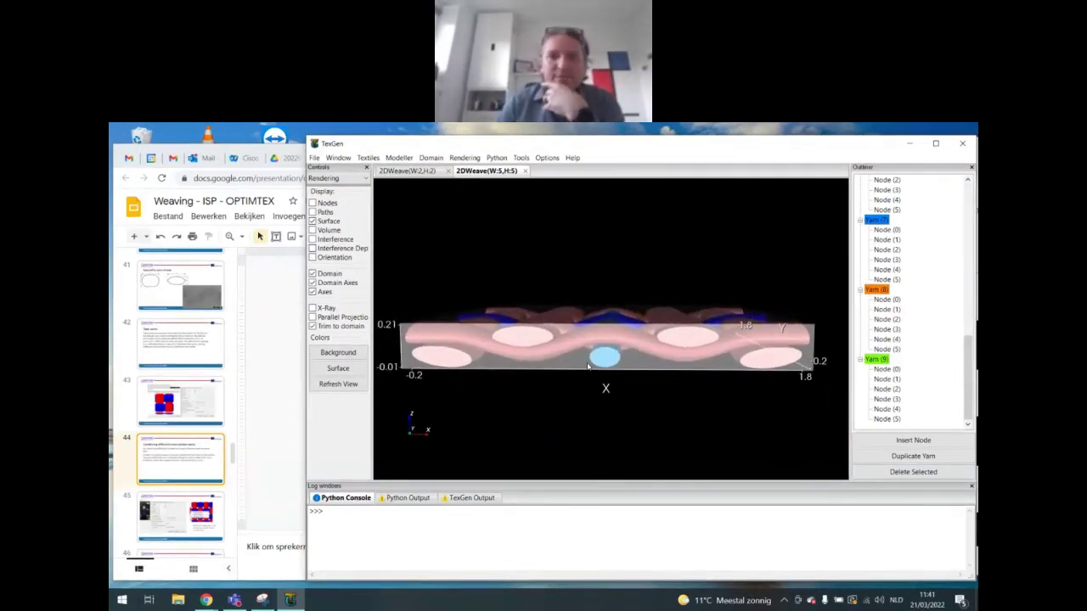
scroll(647, 402, up, 5)
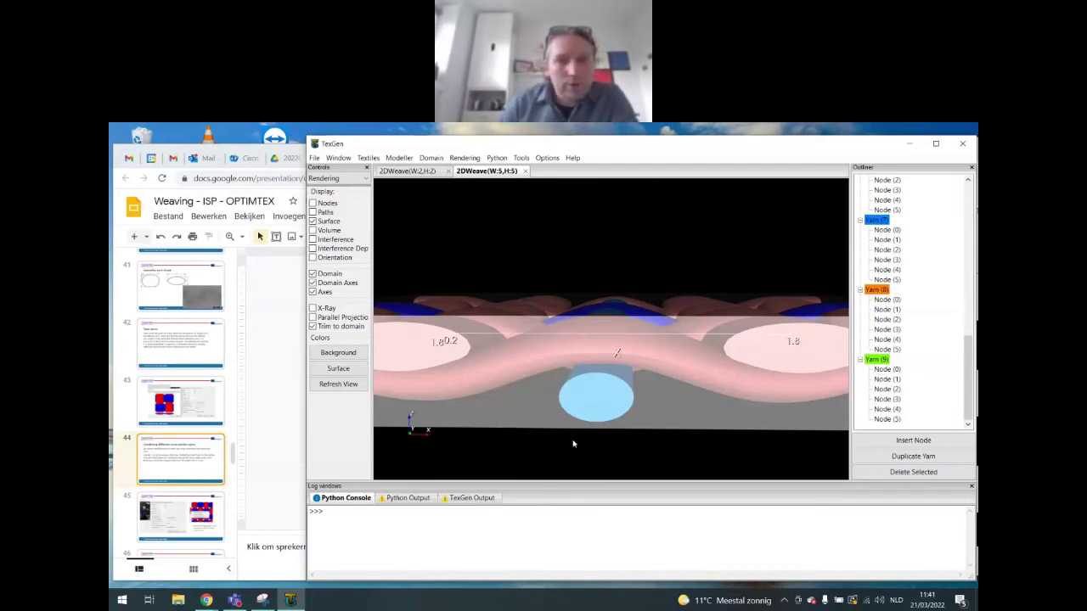
Step: Bring up the modeller controls and alternate selection between the central crosswise and lengthwise wires, leaving the lengthwise wire selected
click(335, 179)
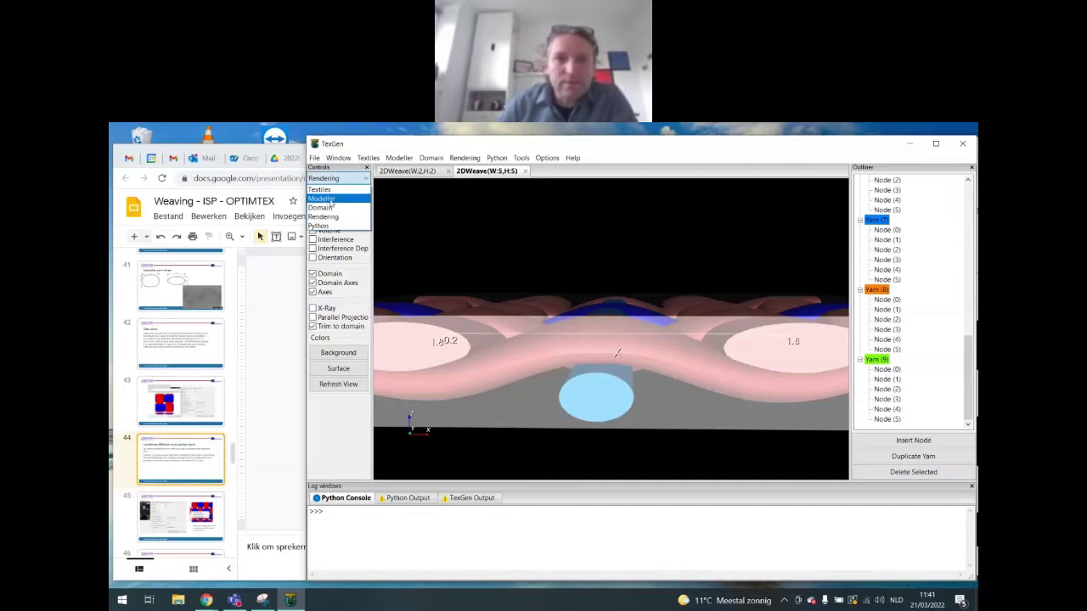
click(327, 199)
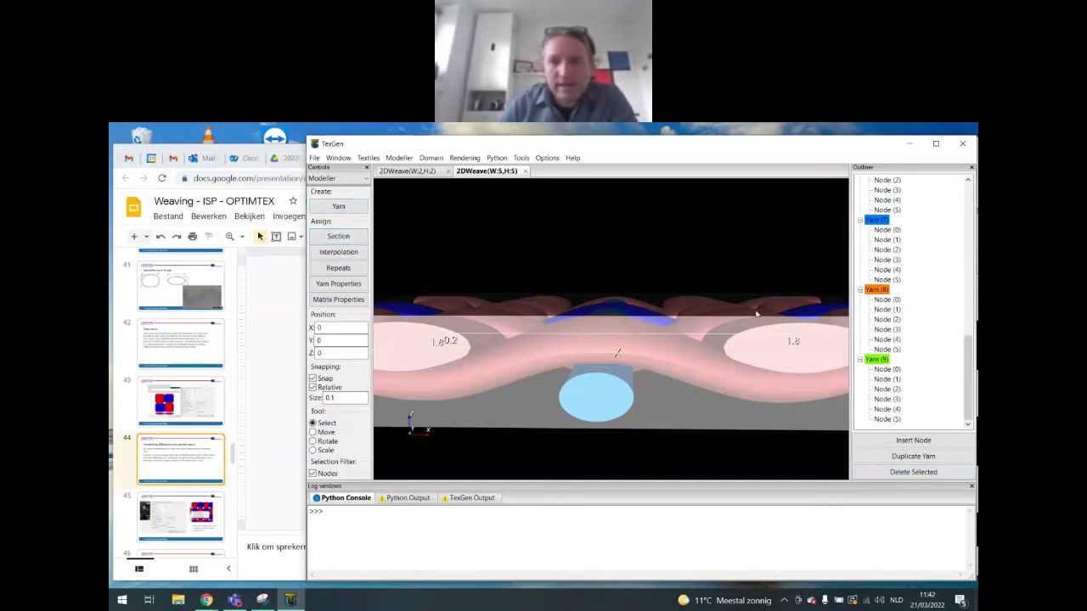
drag(707, 269, 629, 320)
click(629, 320)
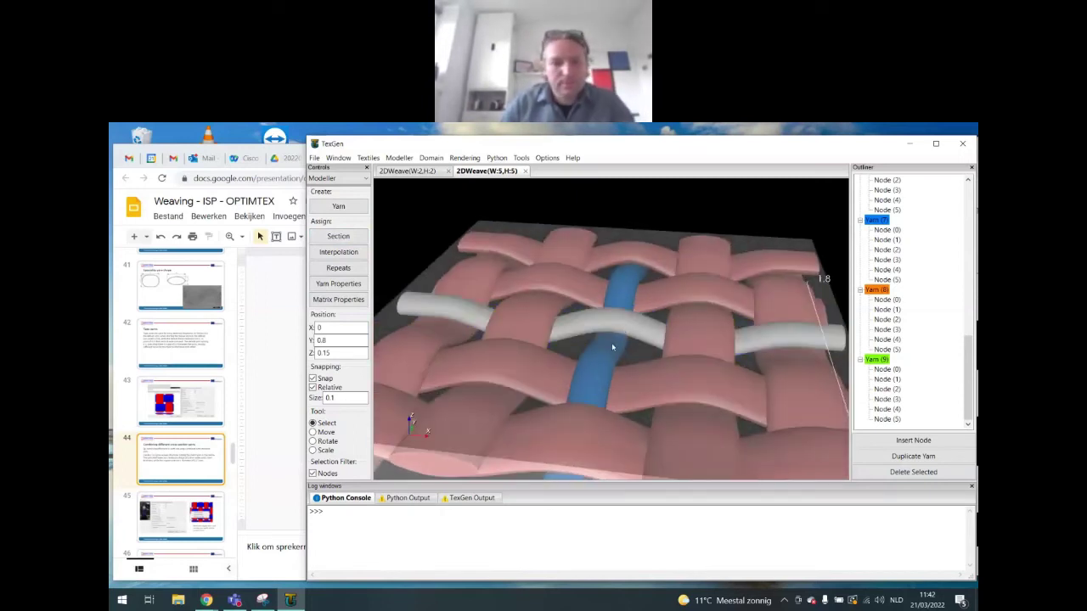
click(596, 370)
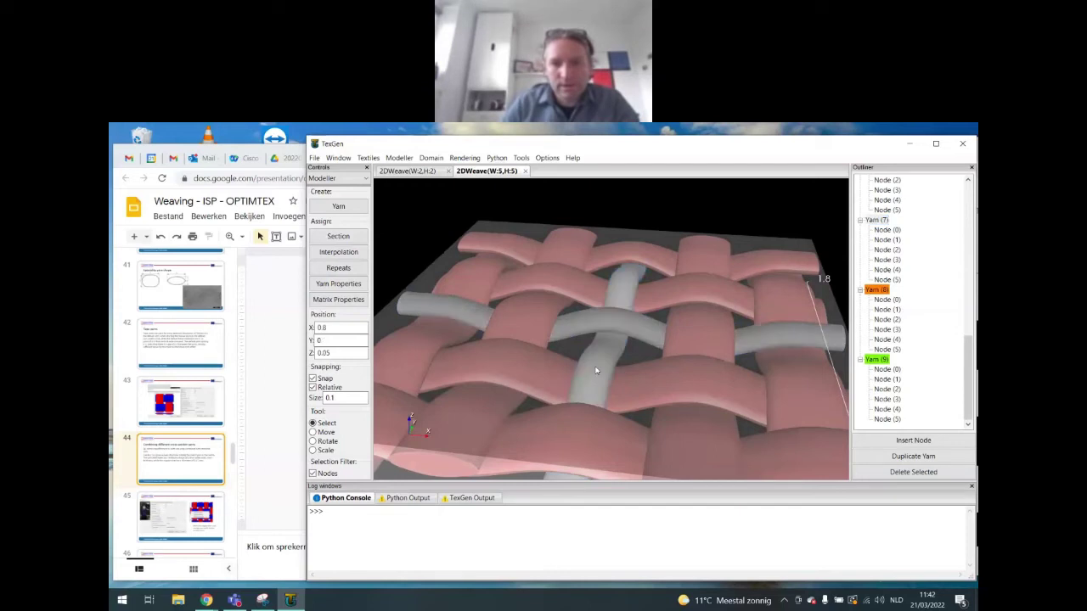
click(610, 321)
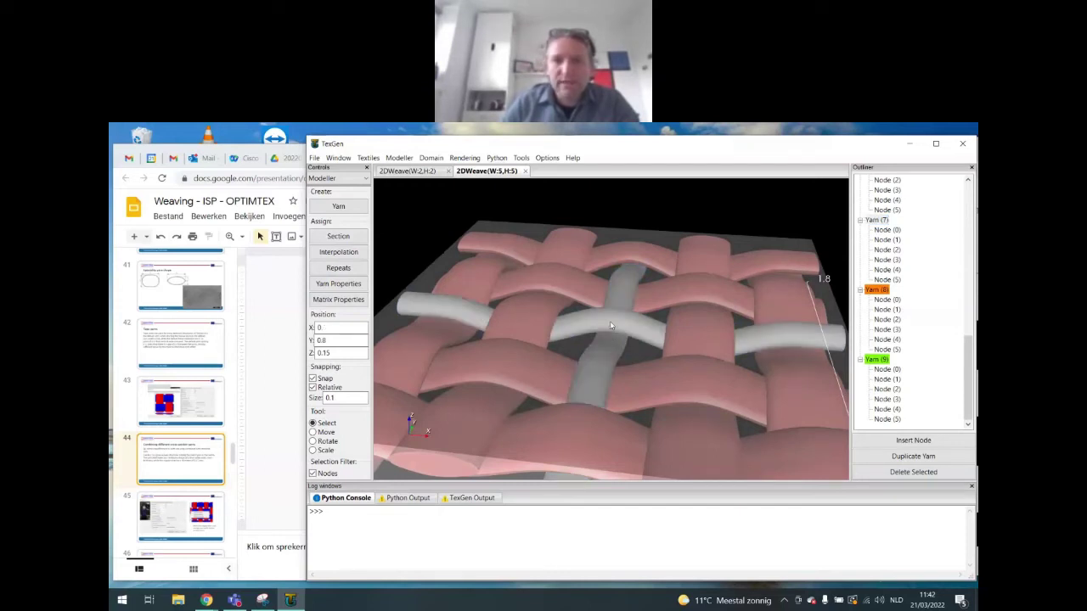
click(607, 349)
click(615, 325)
click(611, 351)
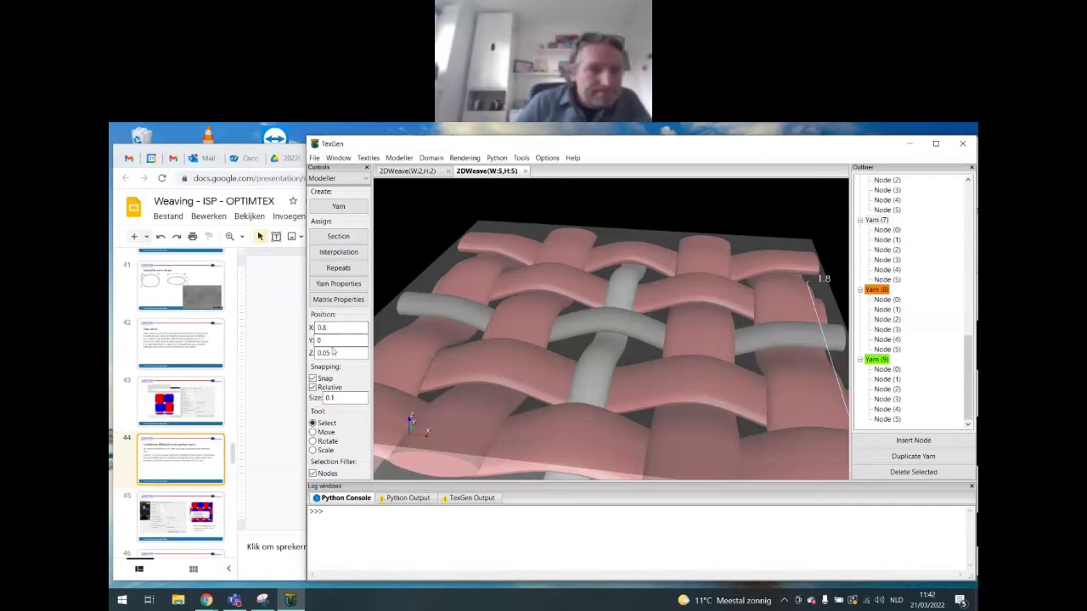
Step: Start editing the section of the selected central wires and make it constant along their length
click(339, 238)
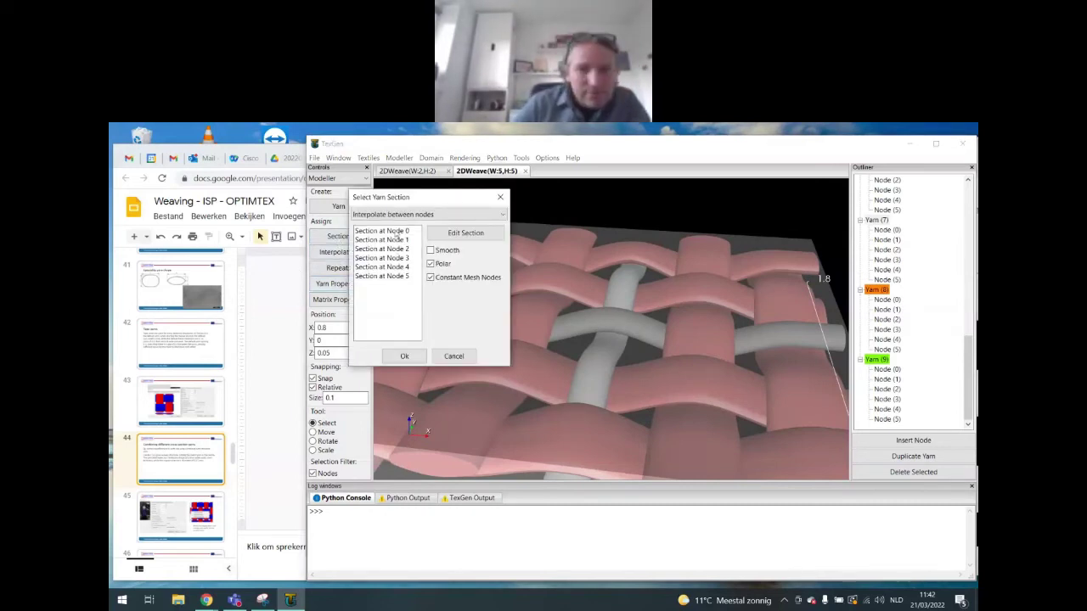
click(382, 273)
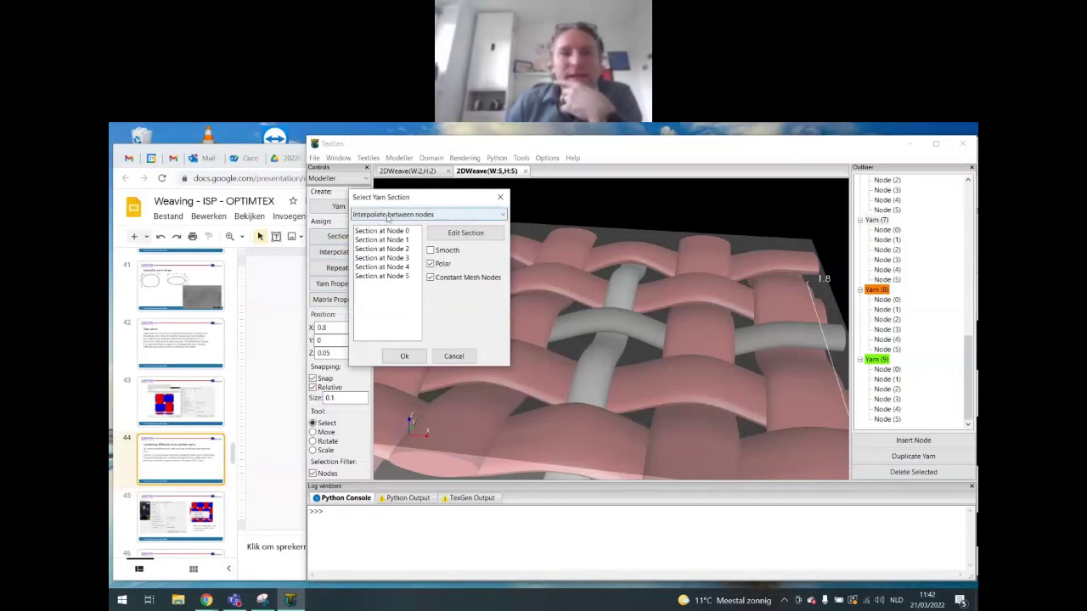
click(388, 215)
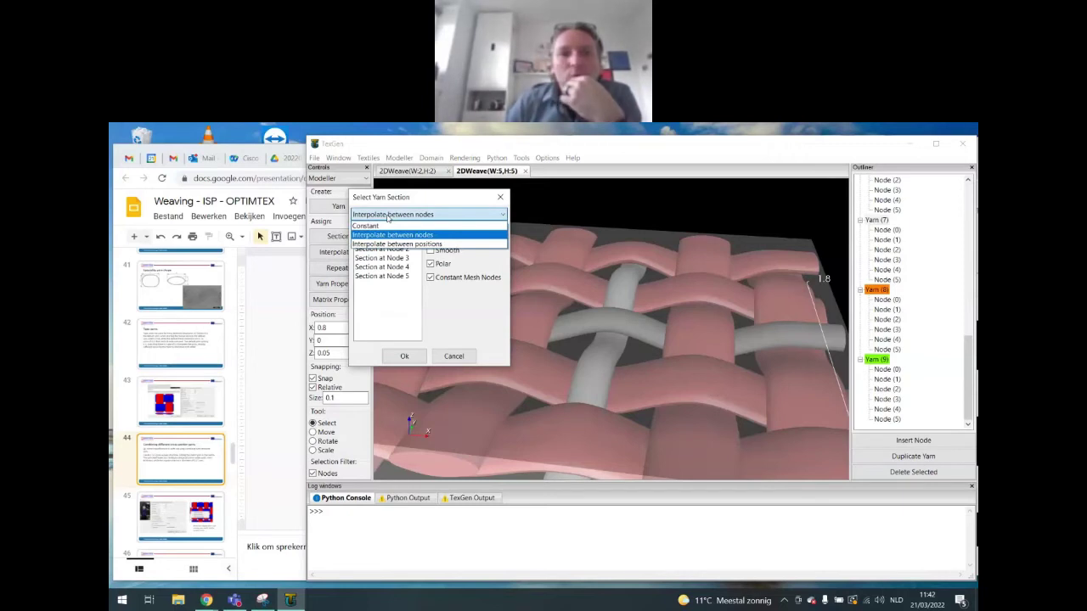
click(383, 228)
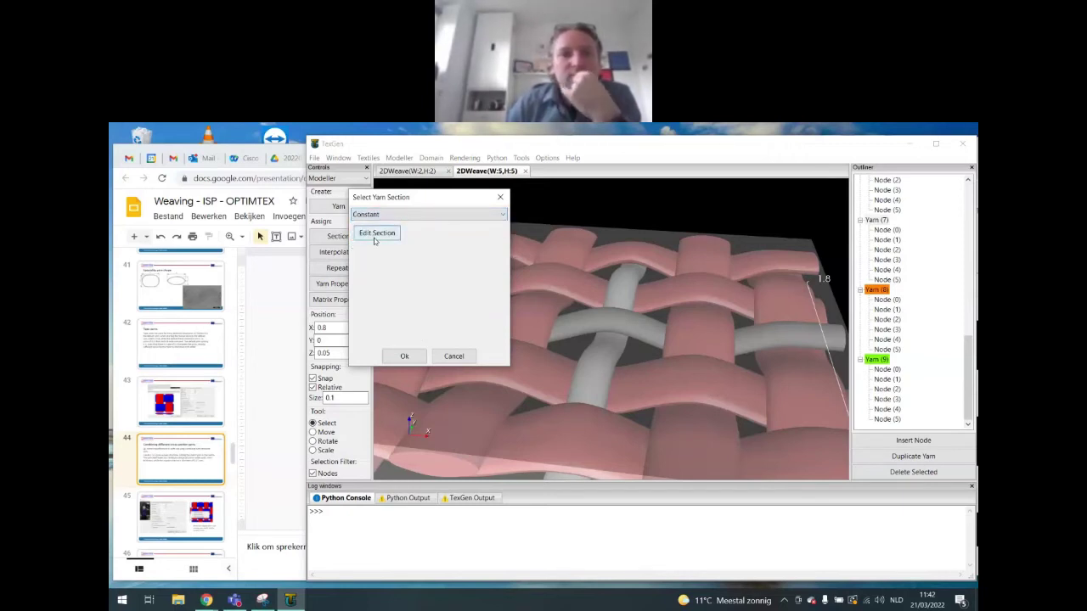
Step: Define the central wires' cross-section as an ellipse with width 0.15 and height 0.15, and apply it
click(374, 236)
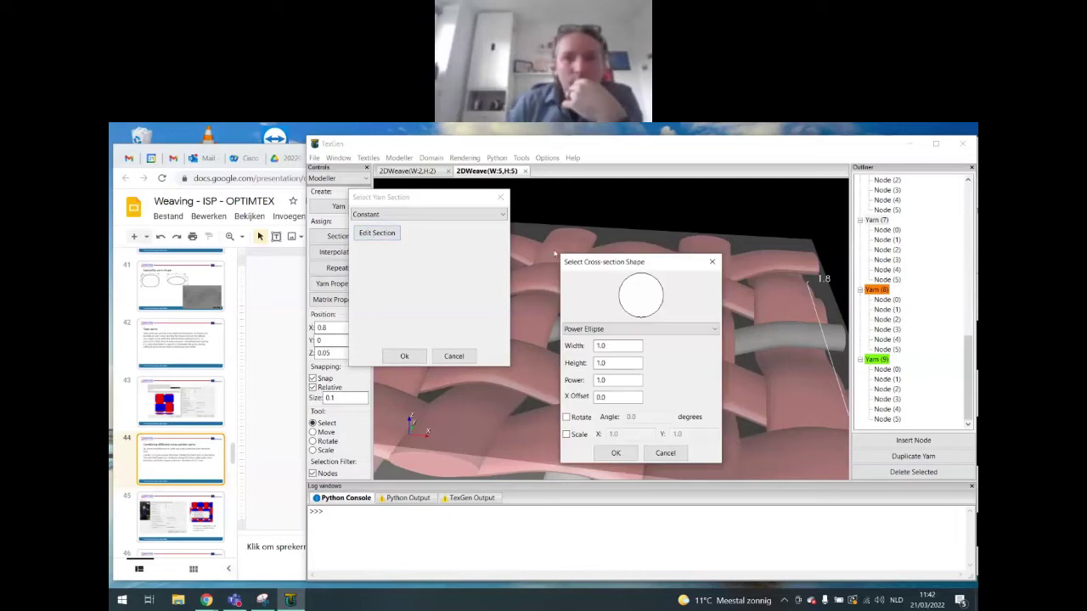
drag(591, 266, 542, 201)
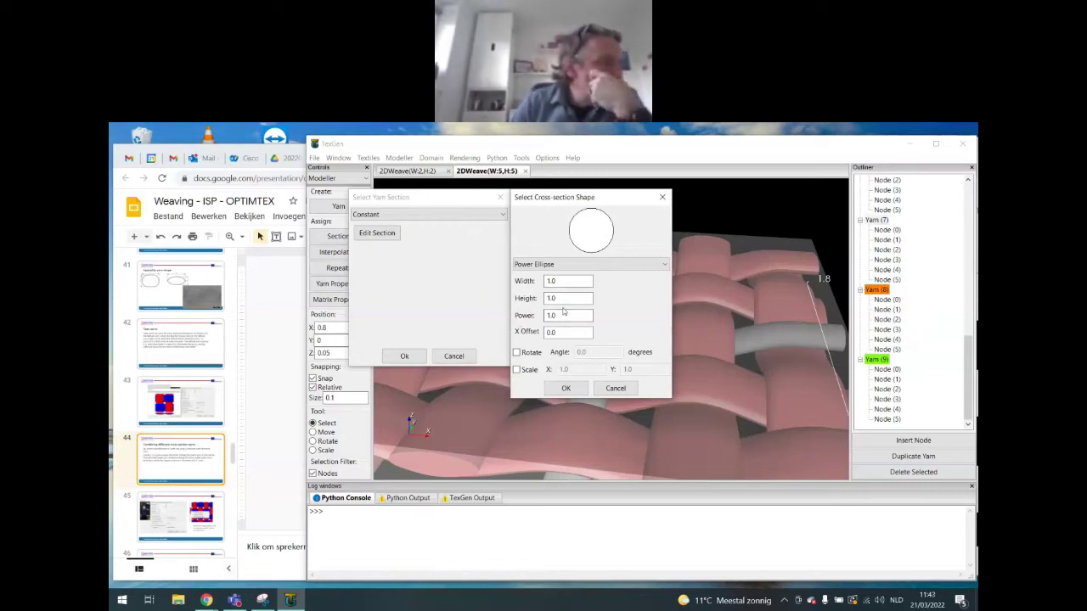
click(551, 265)
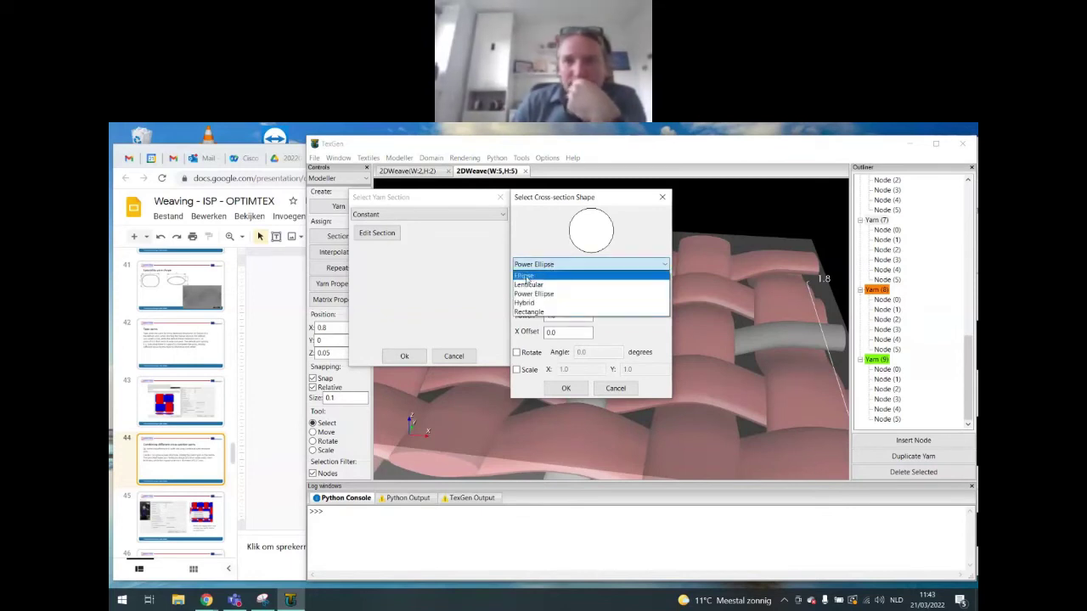
click(526, 277)
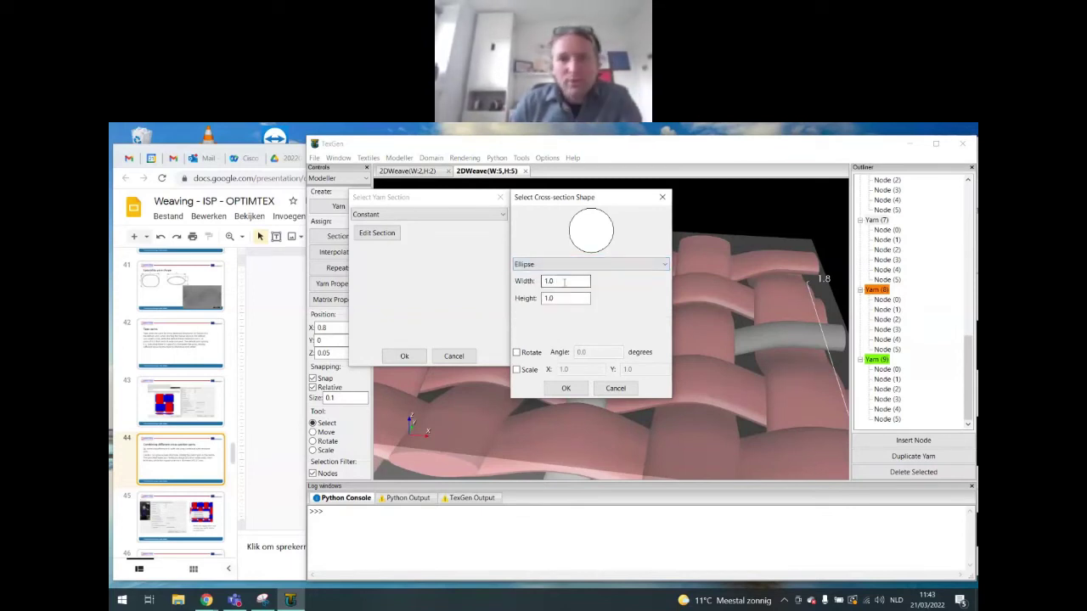
drag(564, 283, 530, 281)
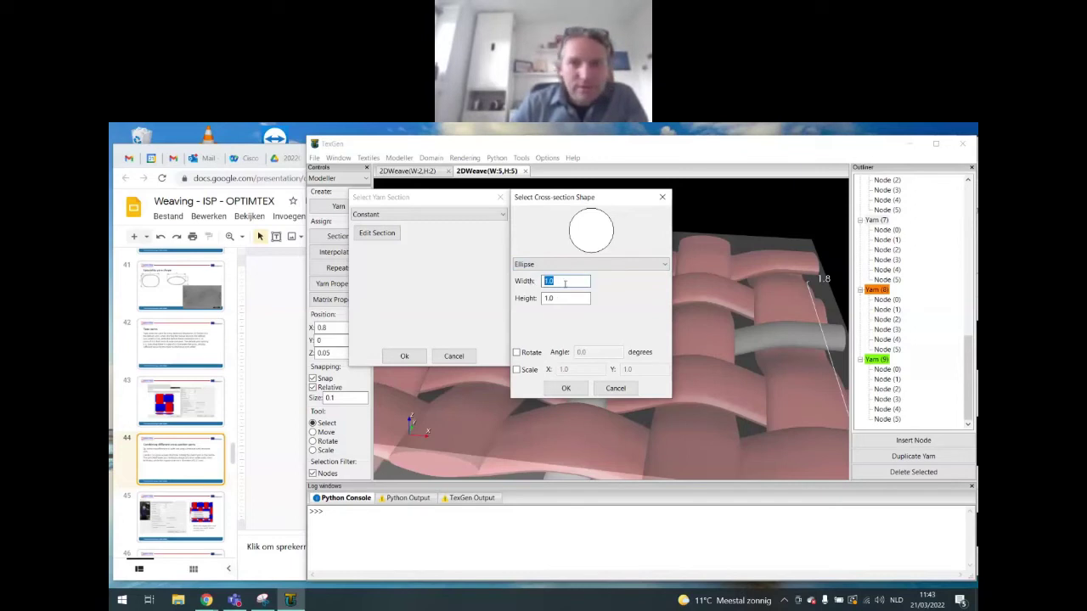
text(0.15)
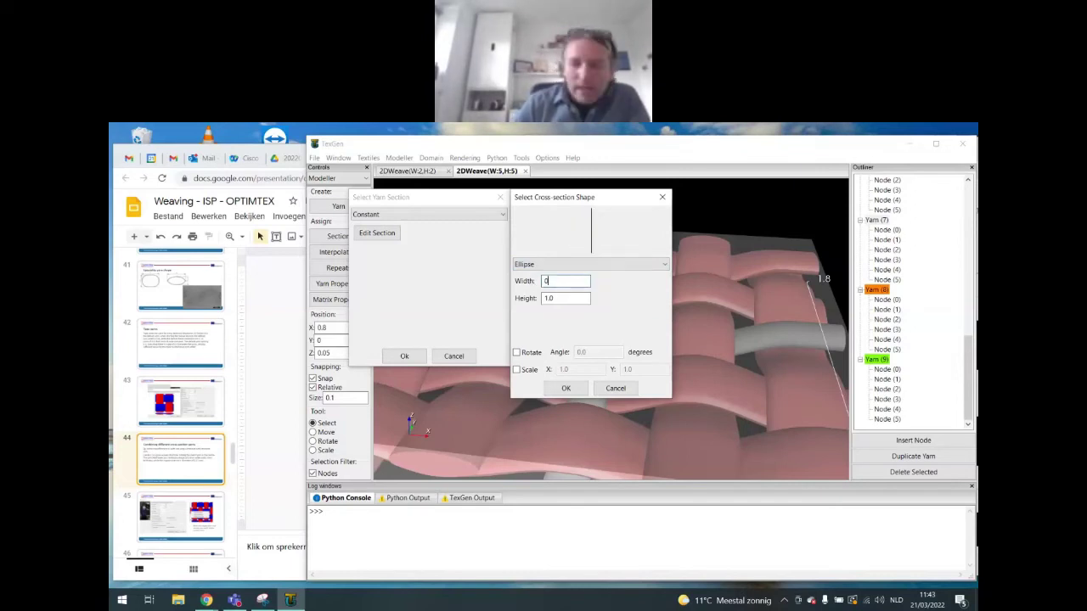
key(Tab)
text(0.15)
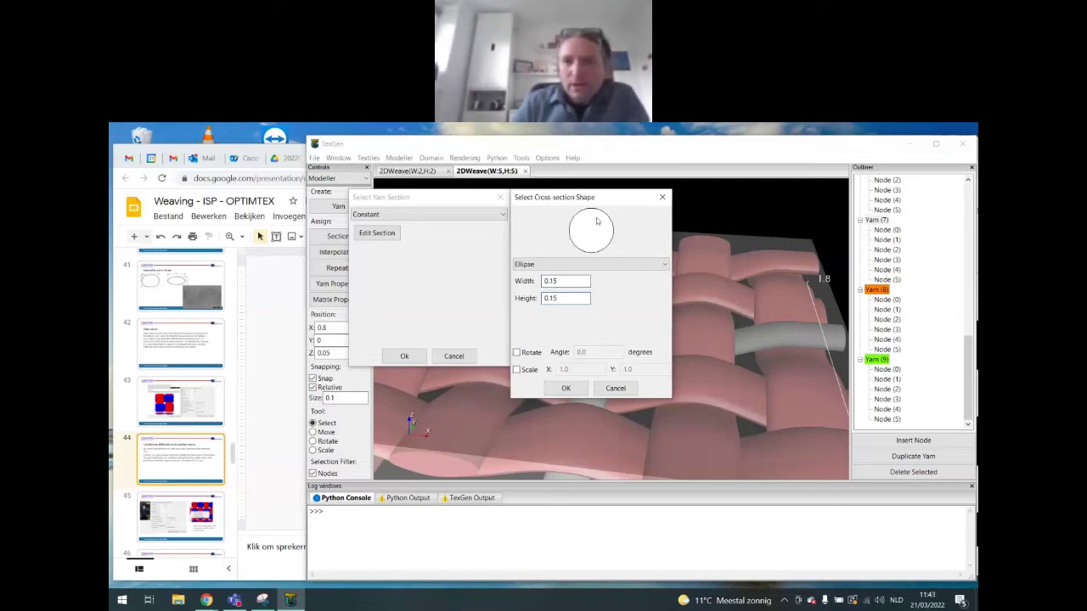
click(571, 391)
click(404, 357)
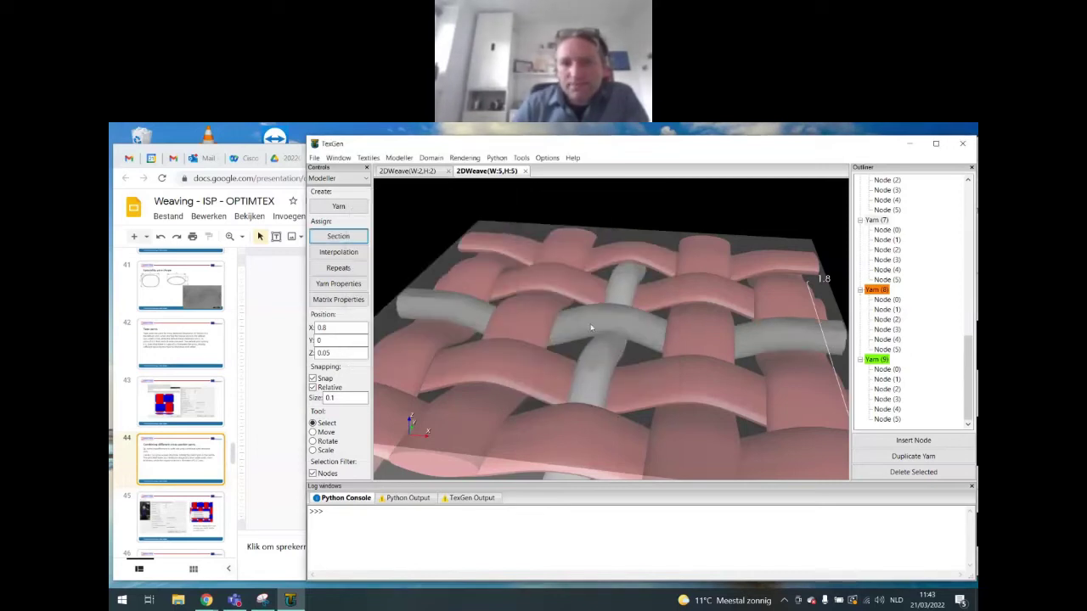
Step: Clear the wire selection and inspect up close how the two central wires cross each other
drag(394, 249, 505, 274)
drag(586, 384, 615, 350)
scroll(633, 344, up, 5)
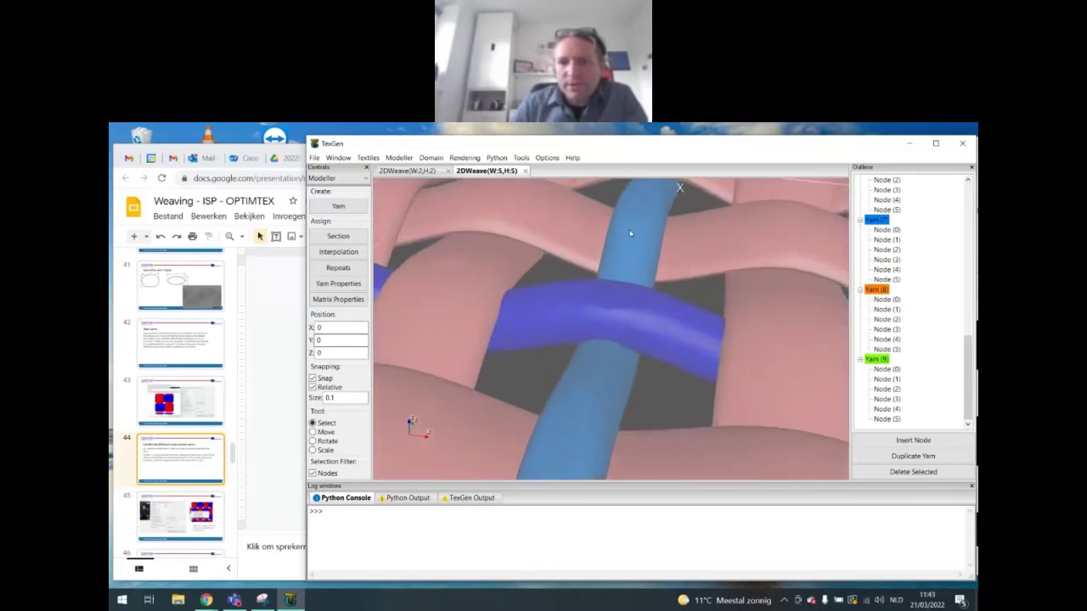
drag(667, 409, 615, 340)
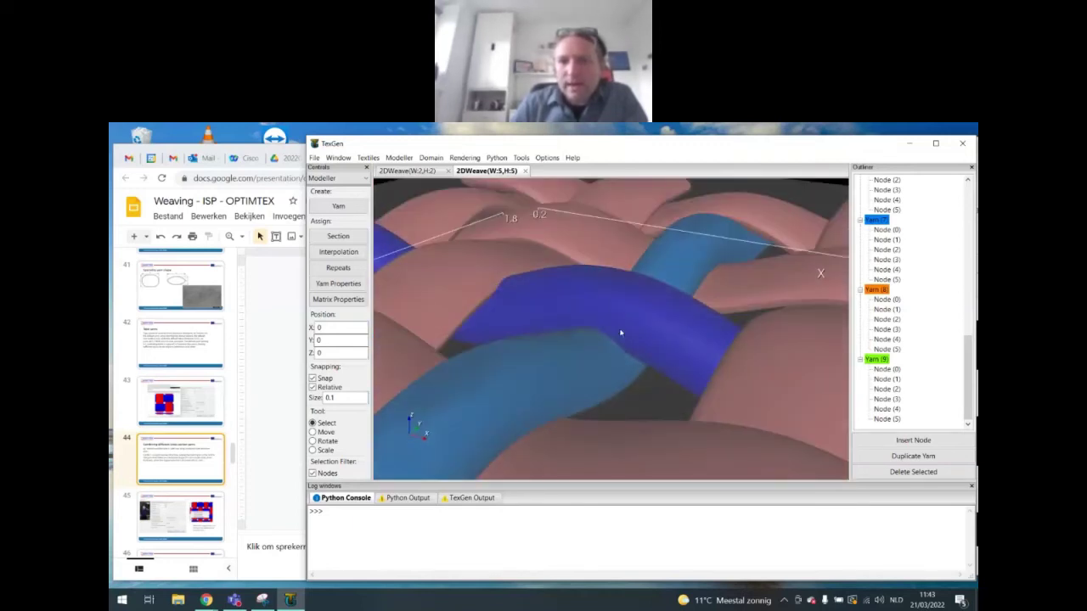
drag(651, 401, 686, 390)
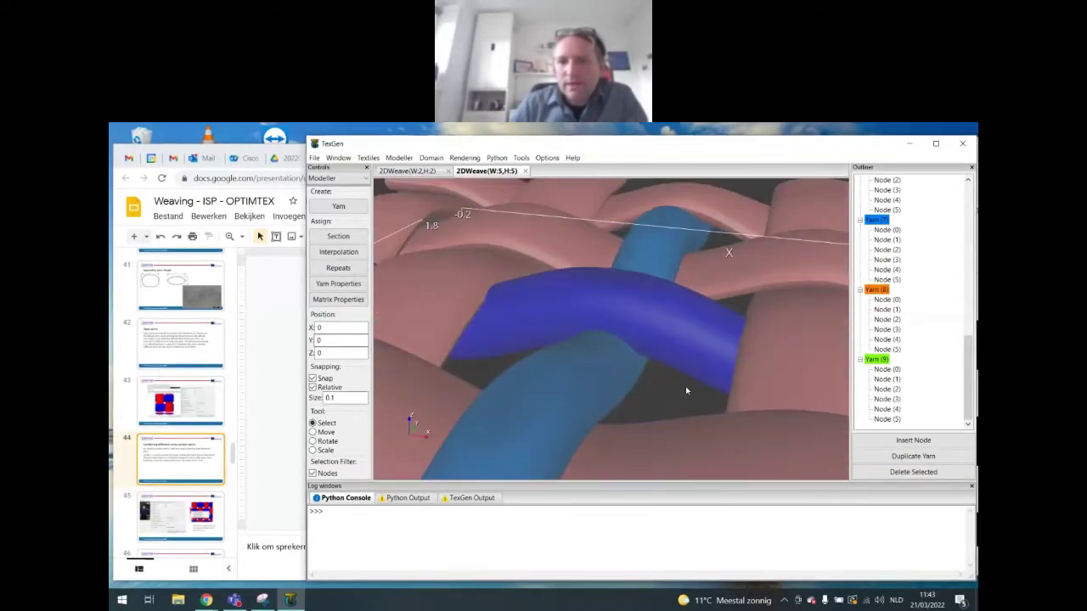
scroll(668, 395, down, 5)
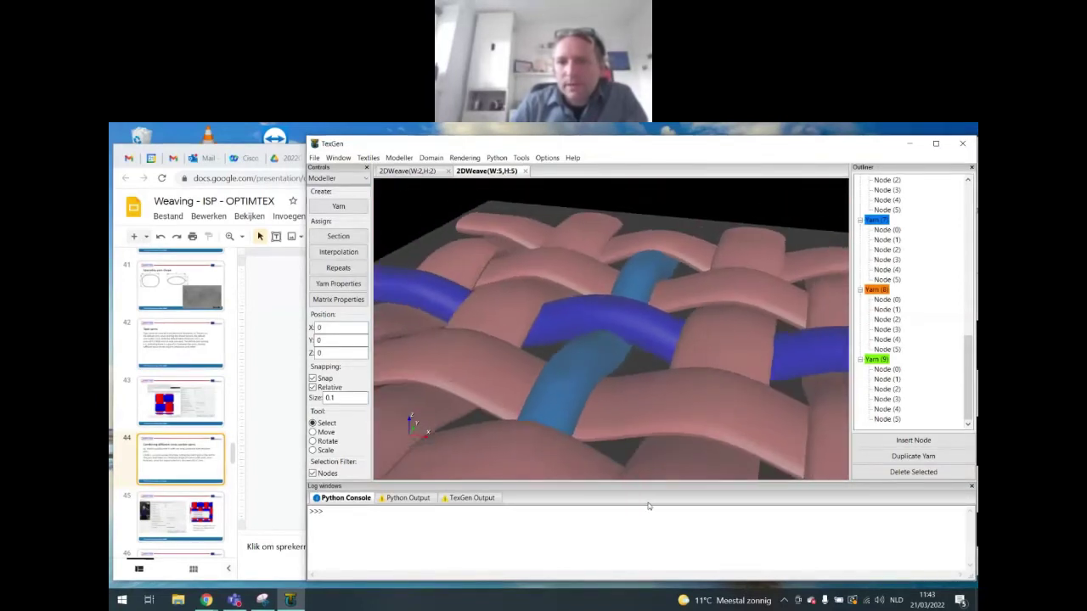
Step: Select the lengthwise yarn beside the central wire, clear the selection and examine the whole weave from above and at an angle
click(649, 387)
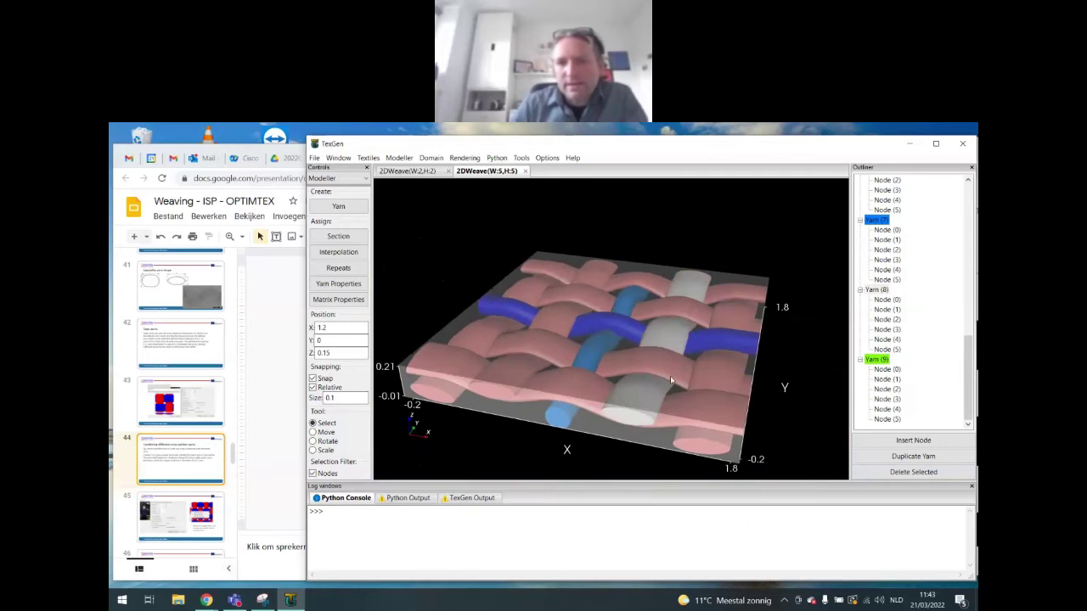
drag(533, 453, 650, 309)
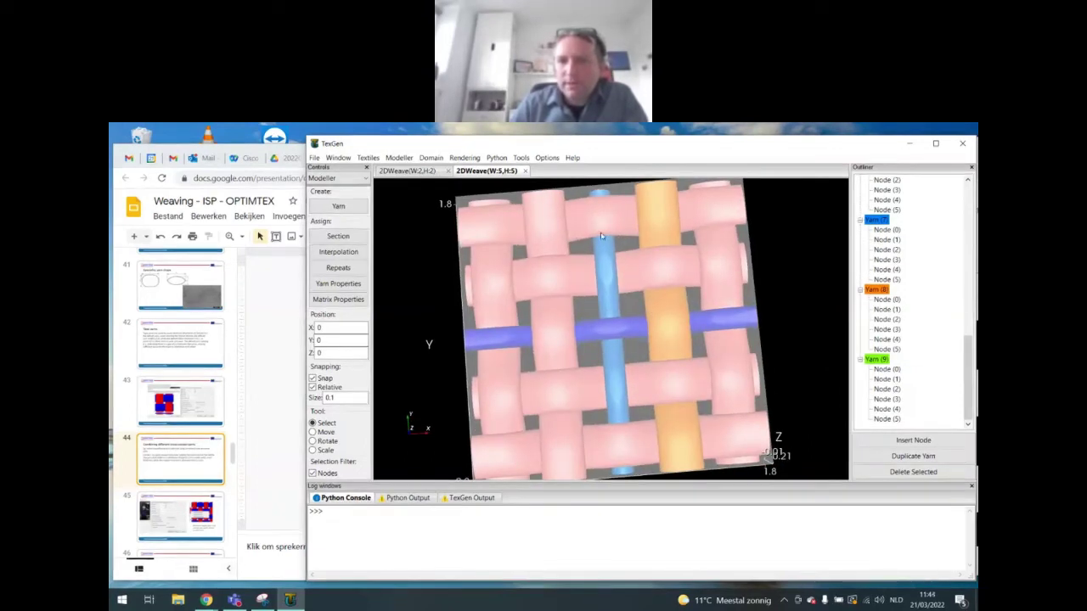
drag(818, 362, 761, 281)
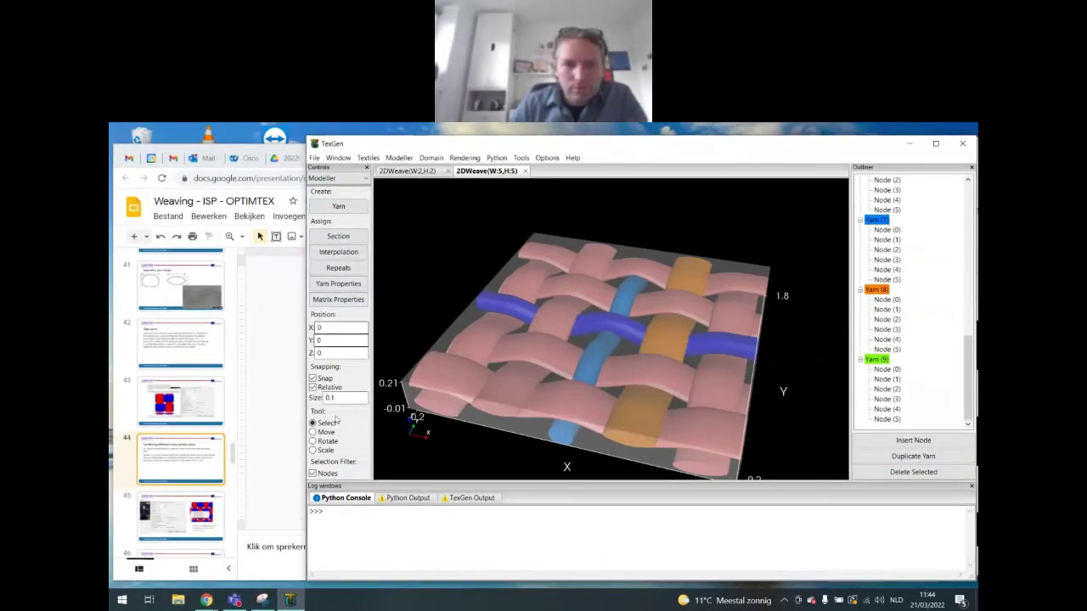
Step: Try to set the z value of the domain plane with d -0.21 to -2 in the Domain Editor
click(339, 179)
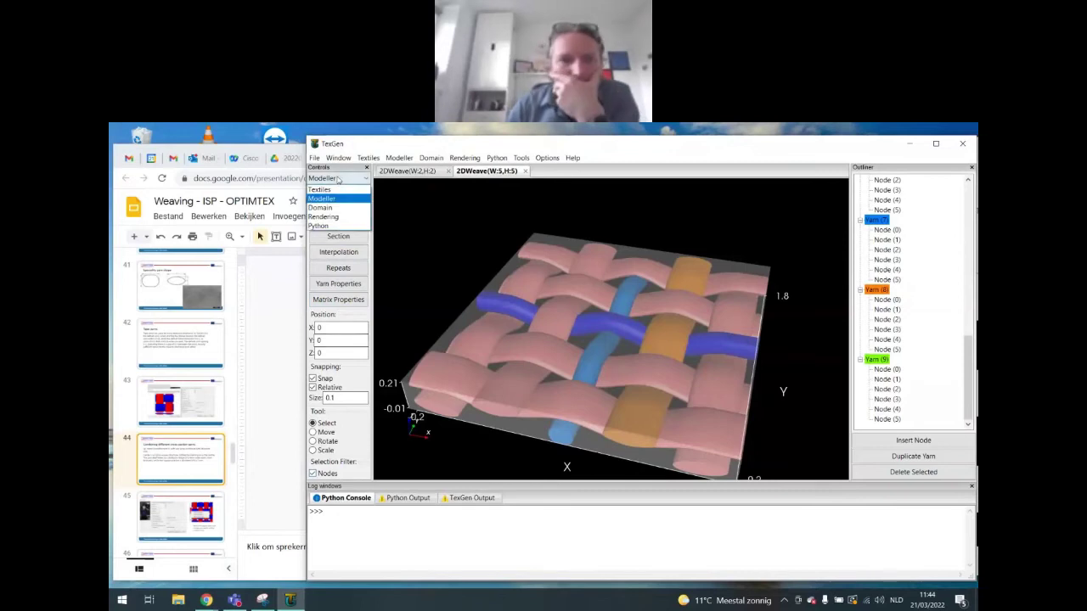
click(343, 210)
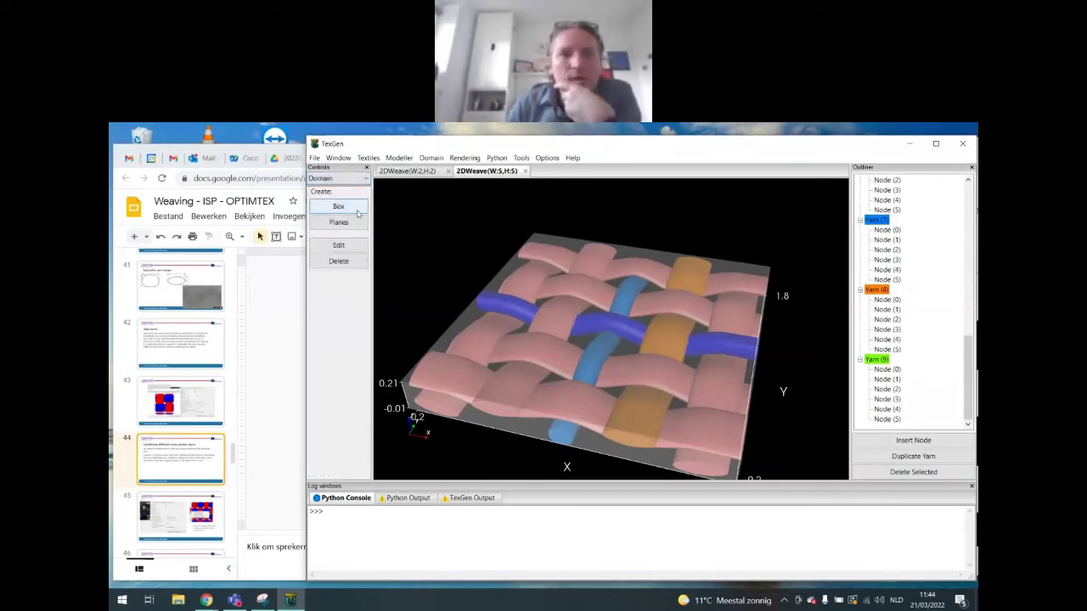
click(338, 247)
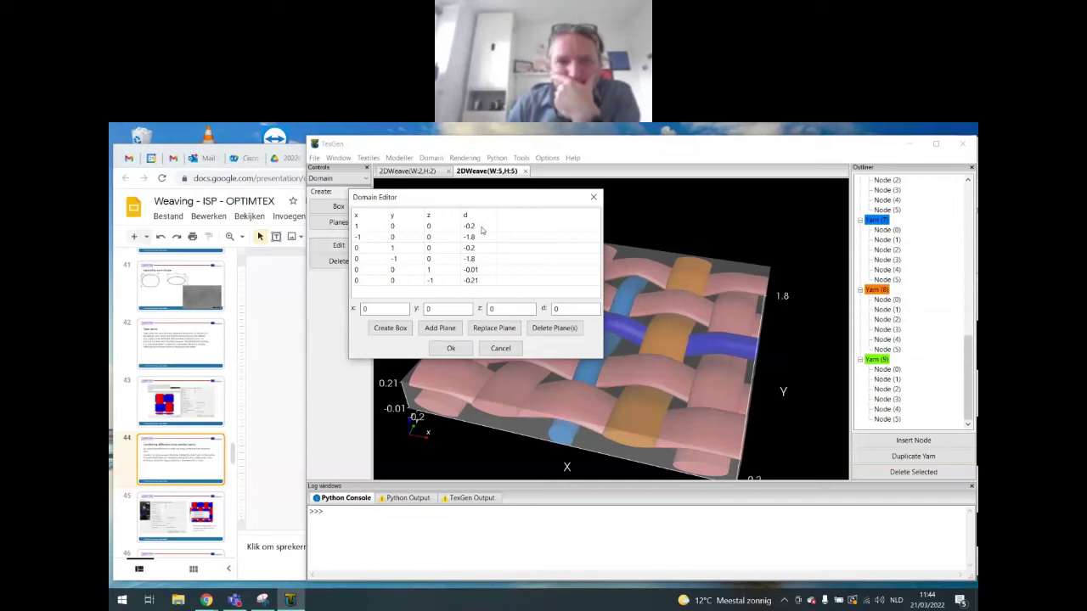
click(445, 283)
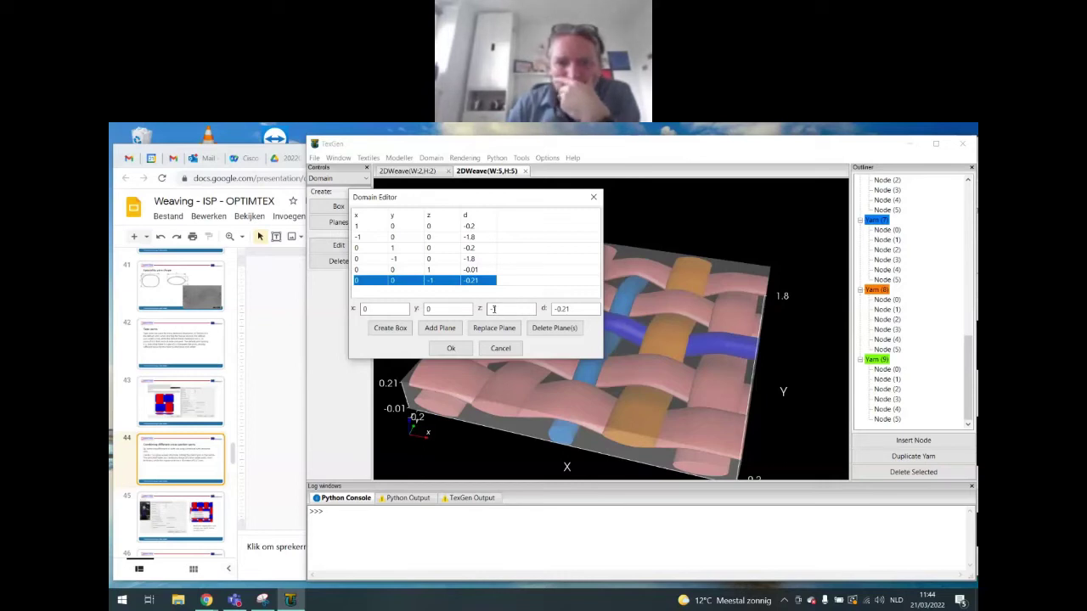
click(493, 309)
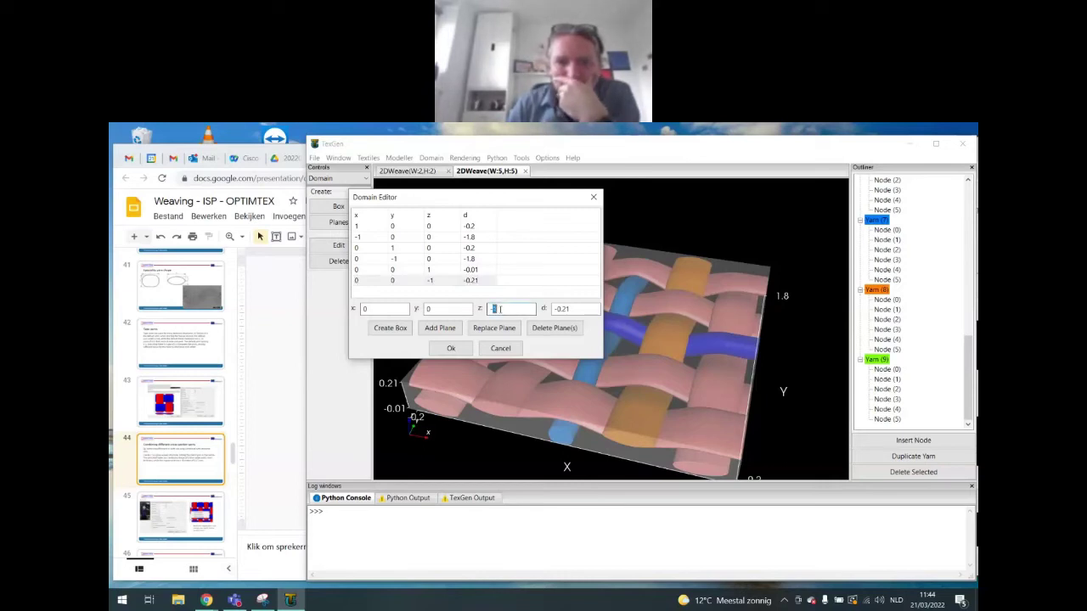
text(-2)
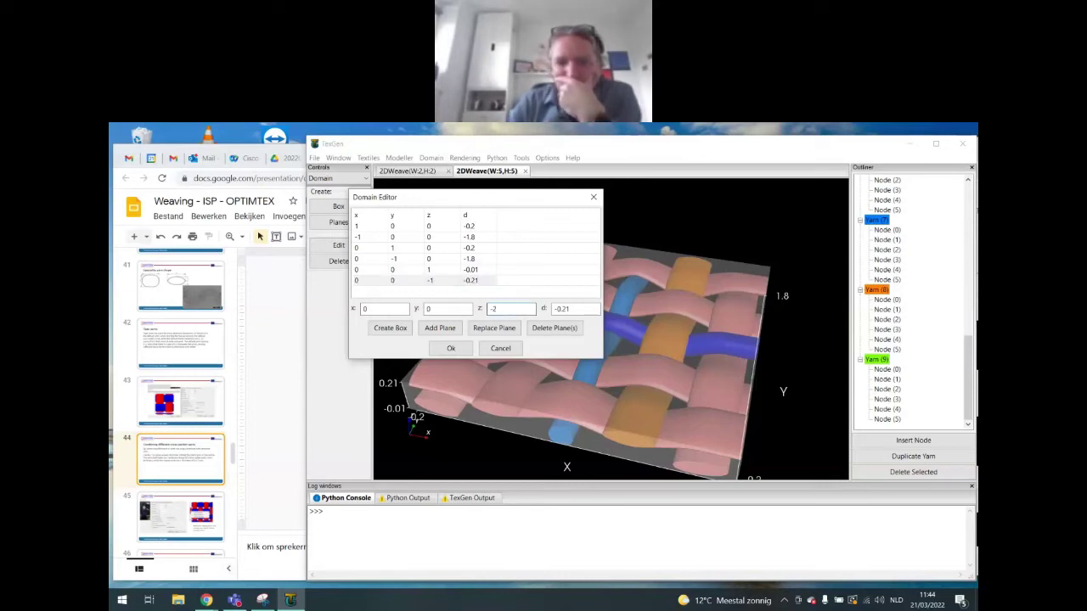
click(450, 349)
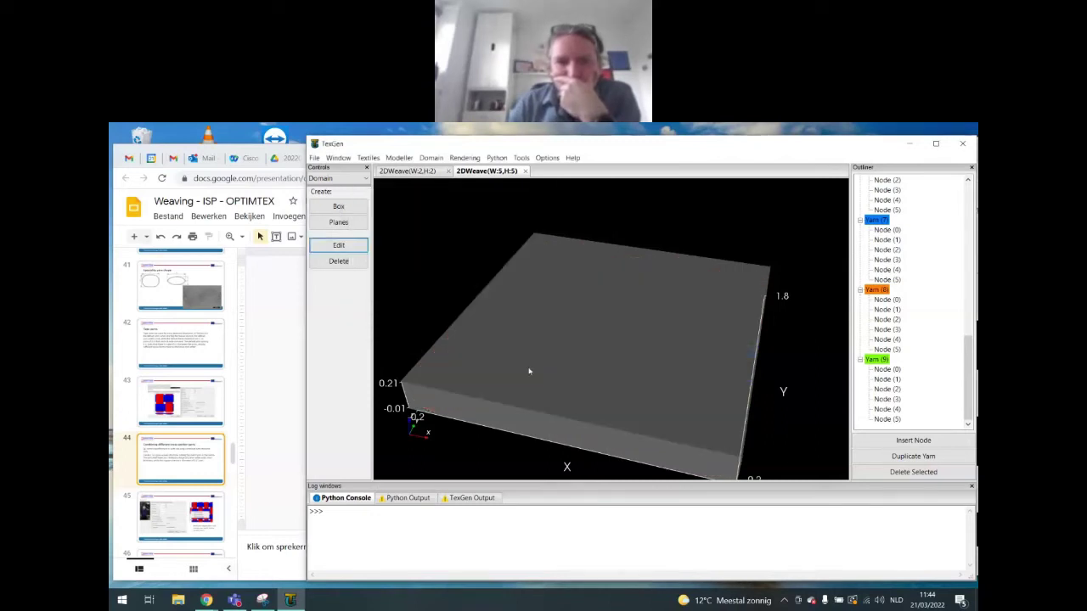
mouse_move(798, 434)
mouse_down()
mouse_move(811, 447)
mouse_move(786, 301)
mouse_move(778, 328)
mouse_move(809, 439)
mouse_move(790, 446)
mouse_up()
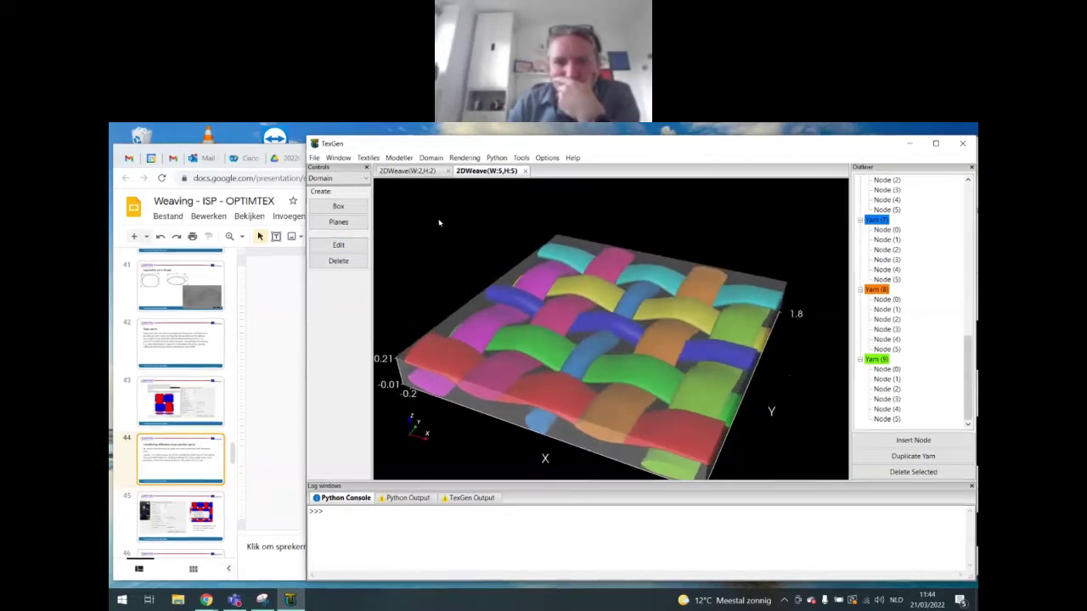
click(333, 243)
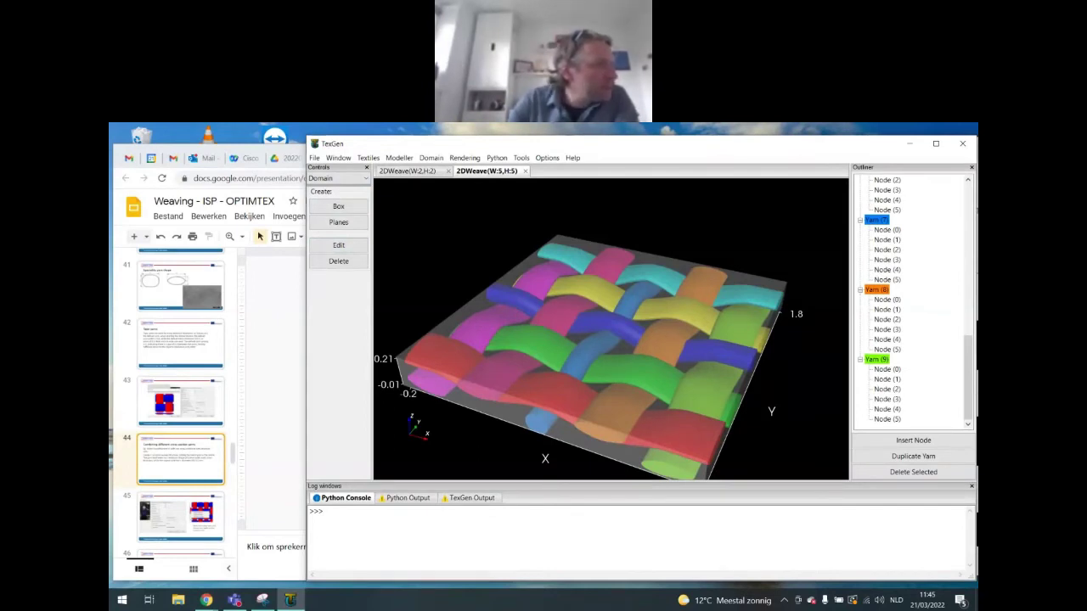
Step: Save the five-by-five weave with the Standard (Textile and yarn data) option as smartTextile in the IASI folder
click(314, 158)
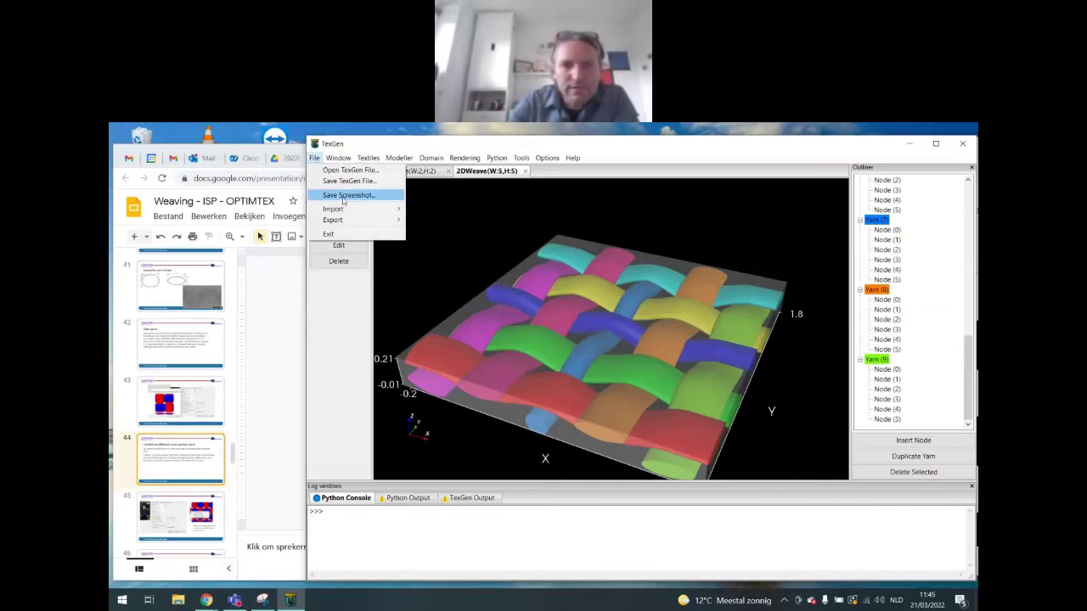
click(348, 181)
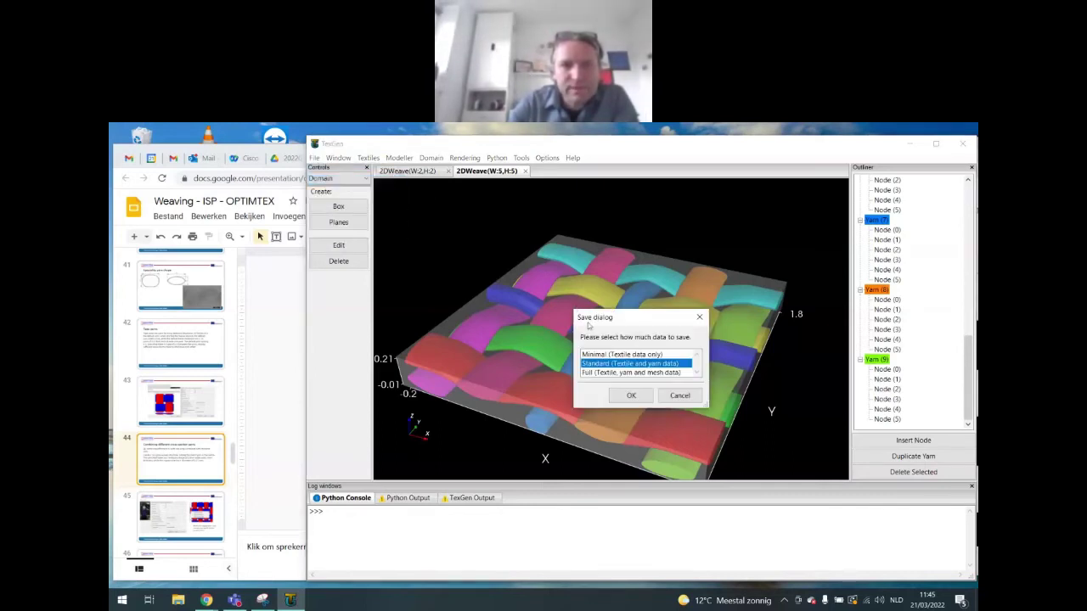
click(639, 396)
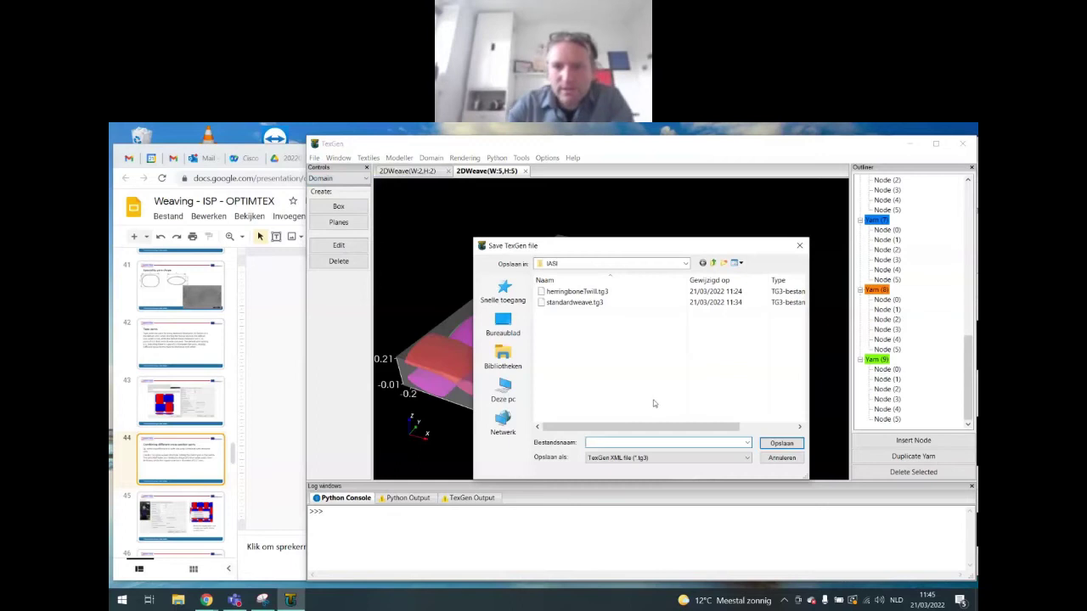
text(smar)
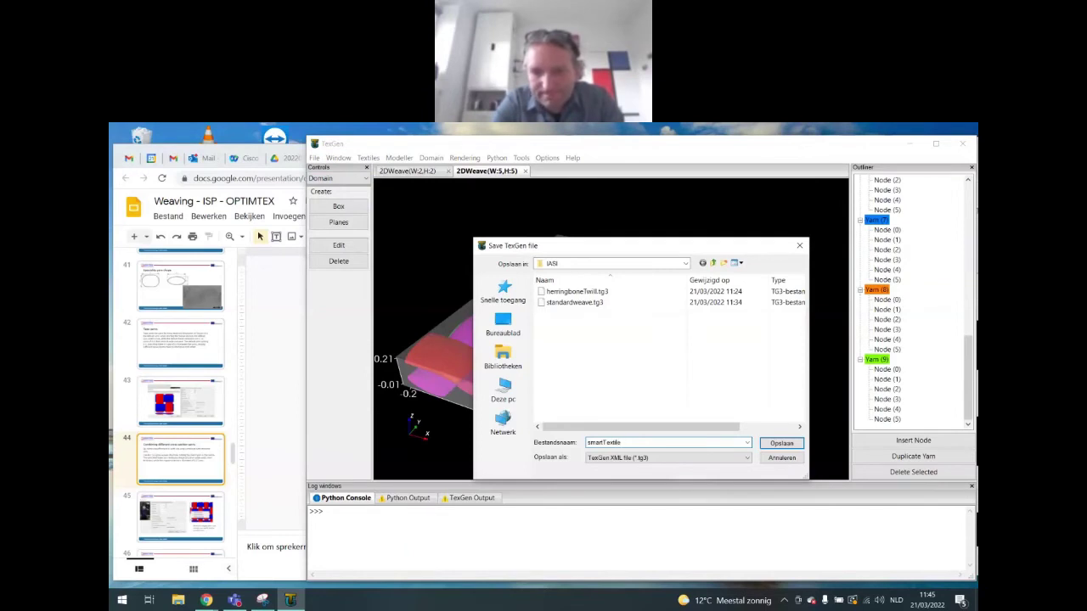
text(tTextile)
click(783, 443)
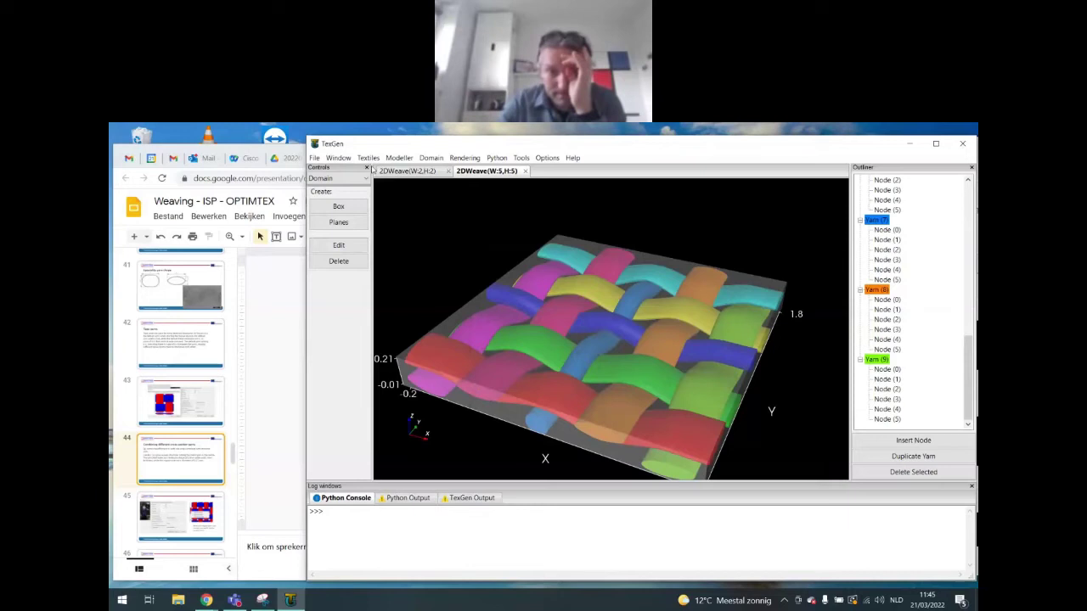
Step: Open the saved textile herringboneTwill.tg3 and view its weave from an oblique angle
click(314, 158)
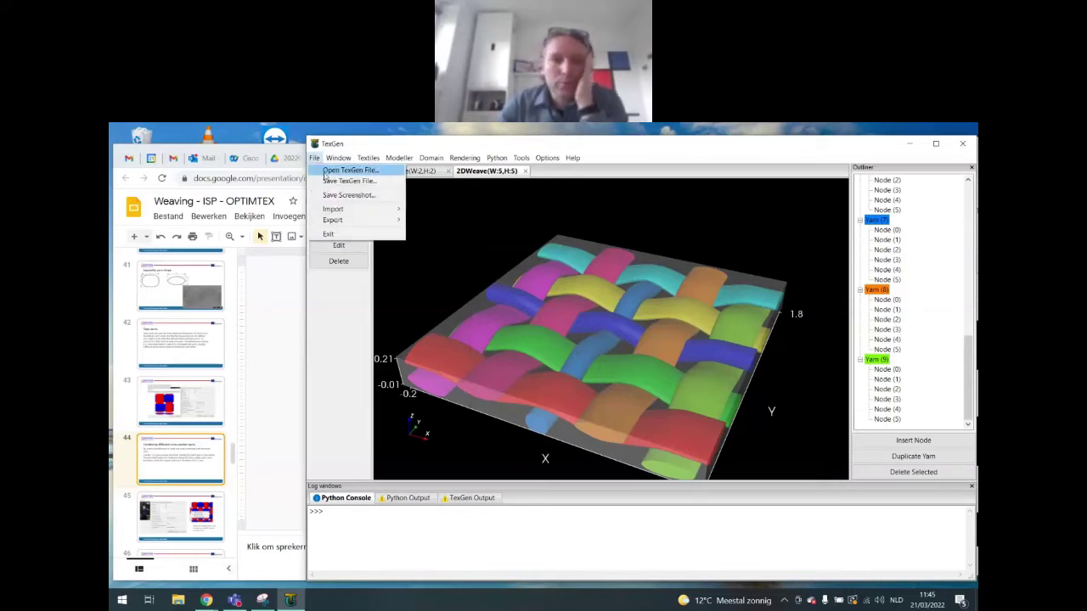
click(326, 172)
click(569, 292)
click(780, 444)
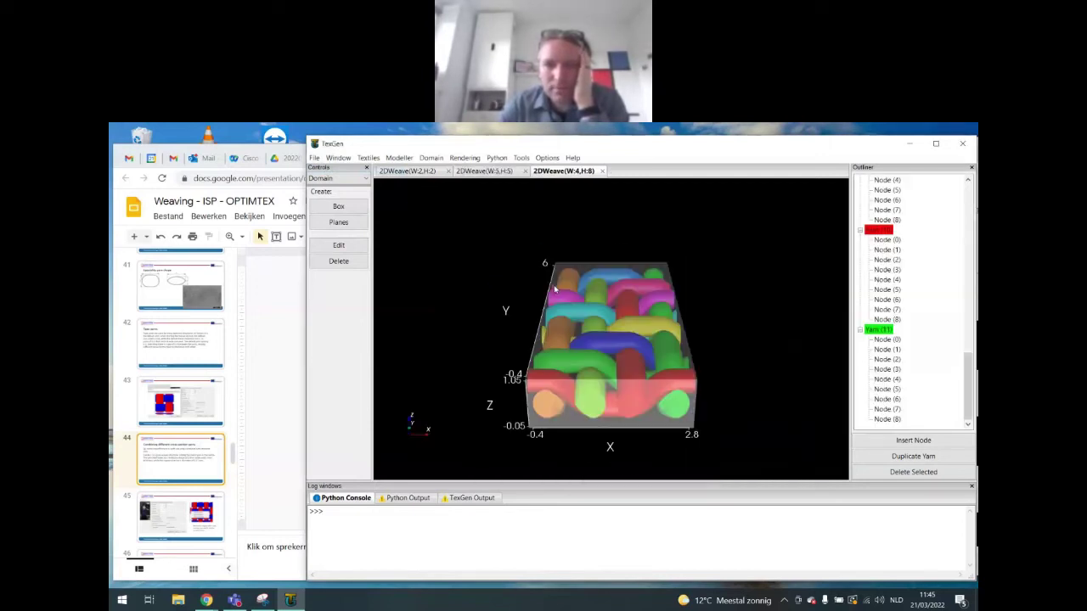
drag(769, 415, 644, 443)
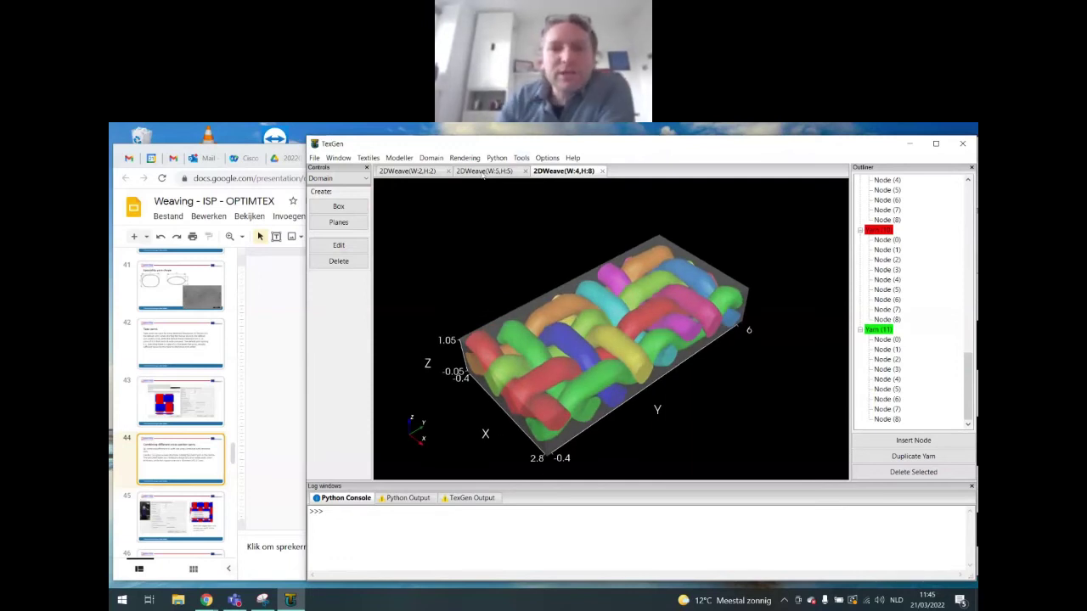
Step: Return to the 2DWeave(W:5,H:5) textile and start creating a layered textile, keeping the layer dialog clear of the model
click(484, 172)
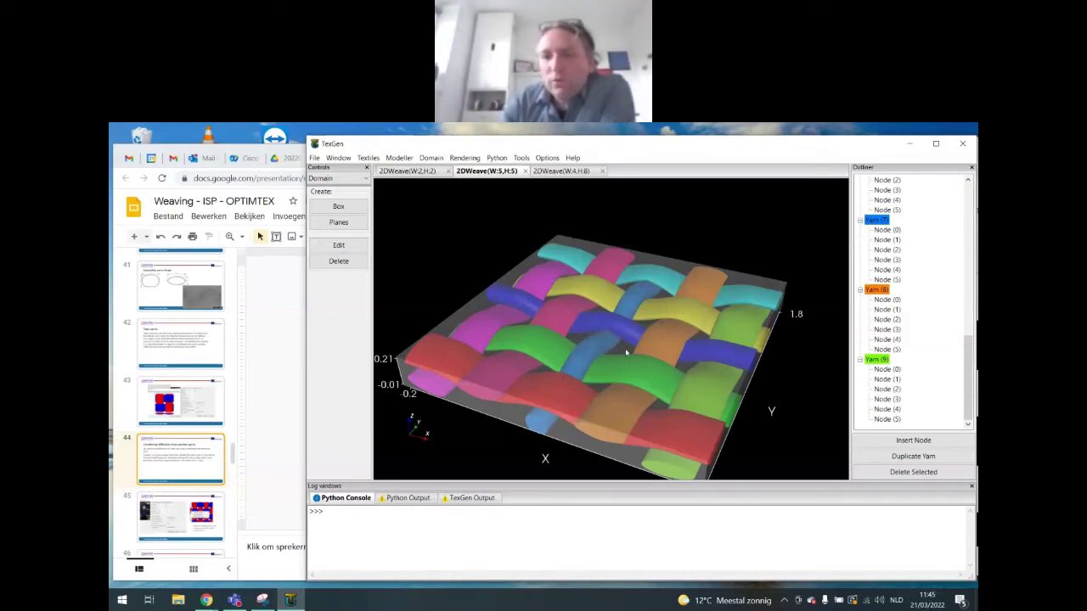
drag(812, 403, 591, 280)
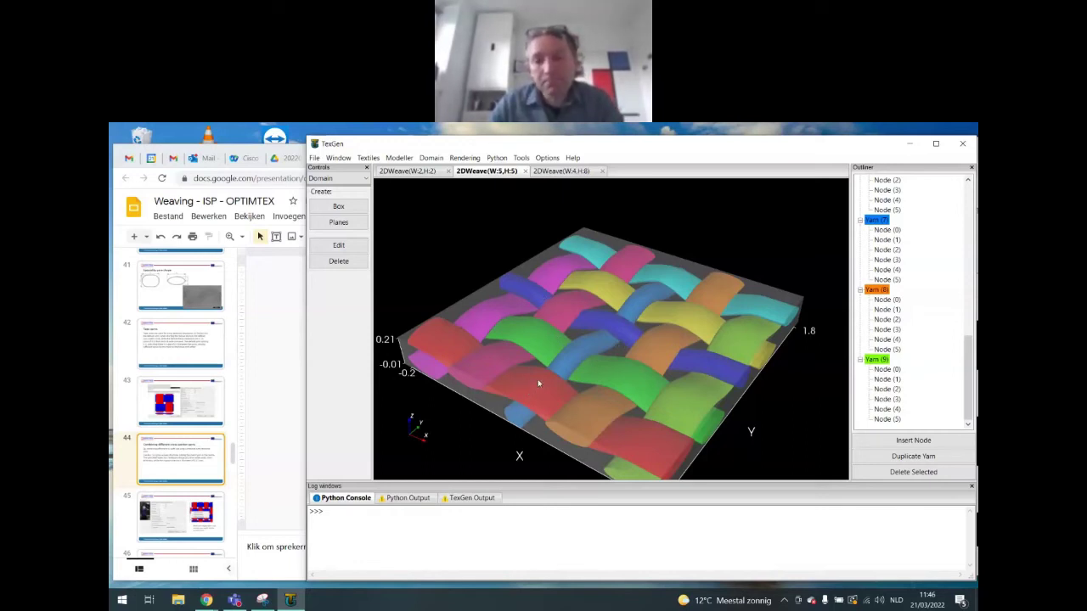
click(356, 180)
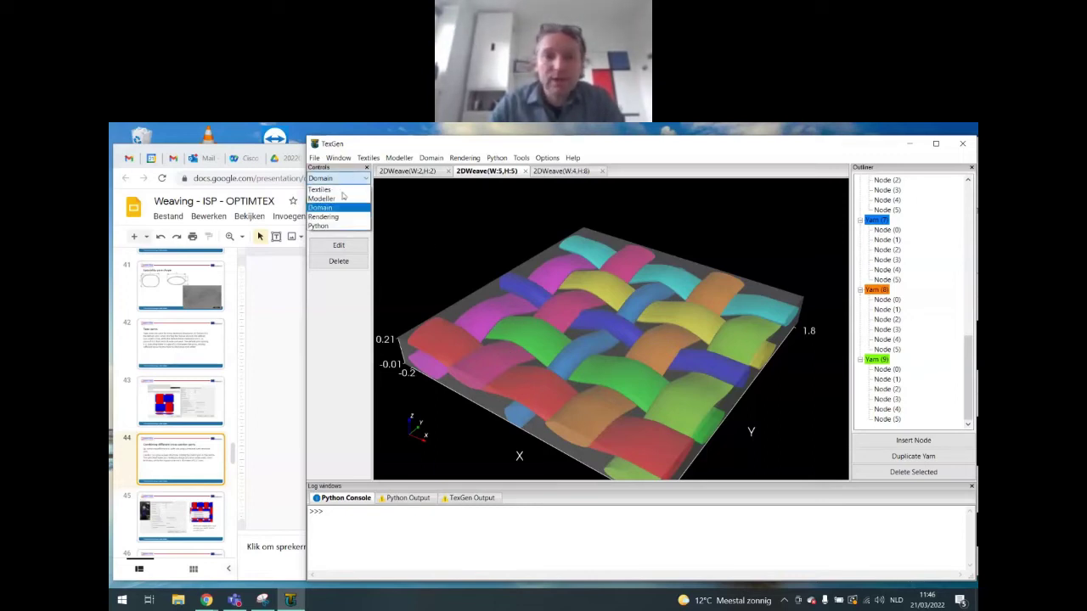
click(343, 191)
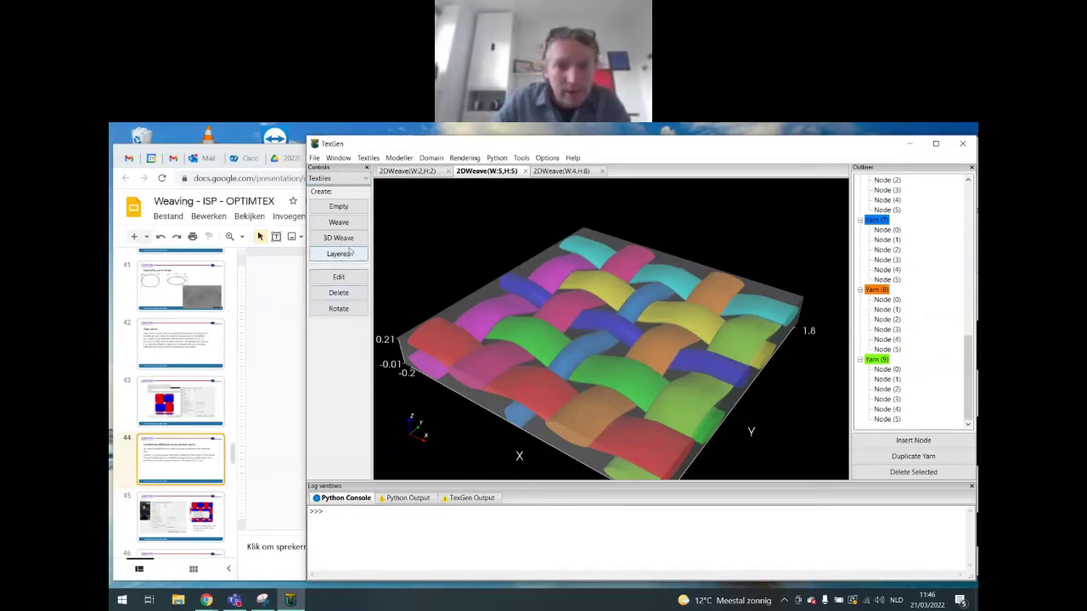
click(335, 180)
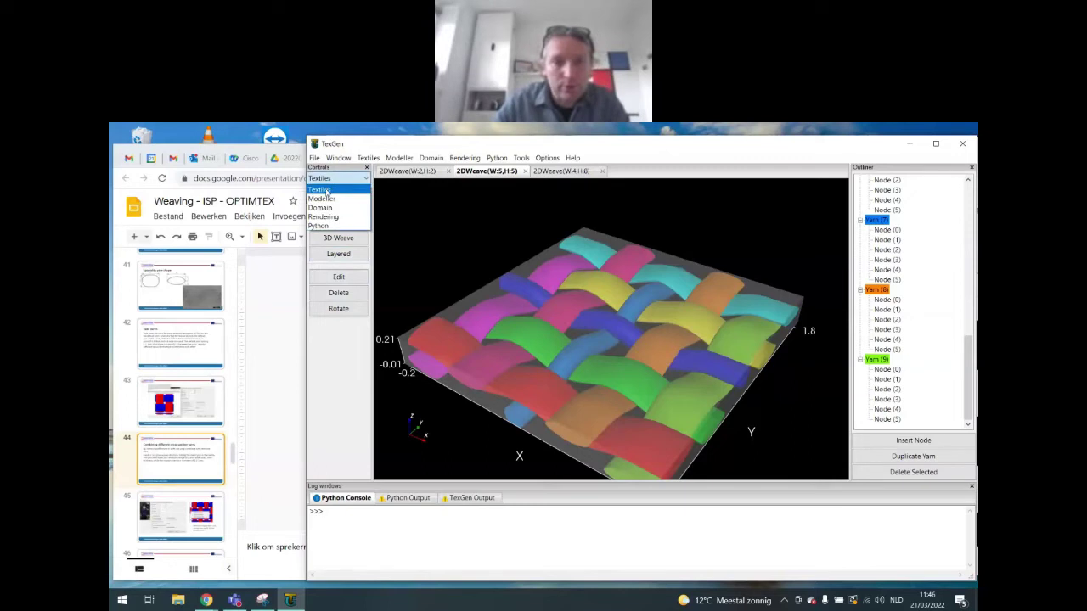
click(327, 192)
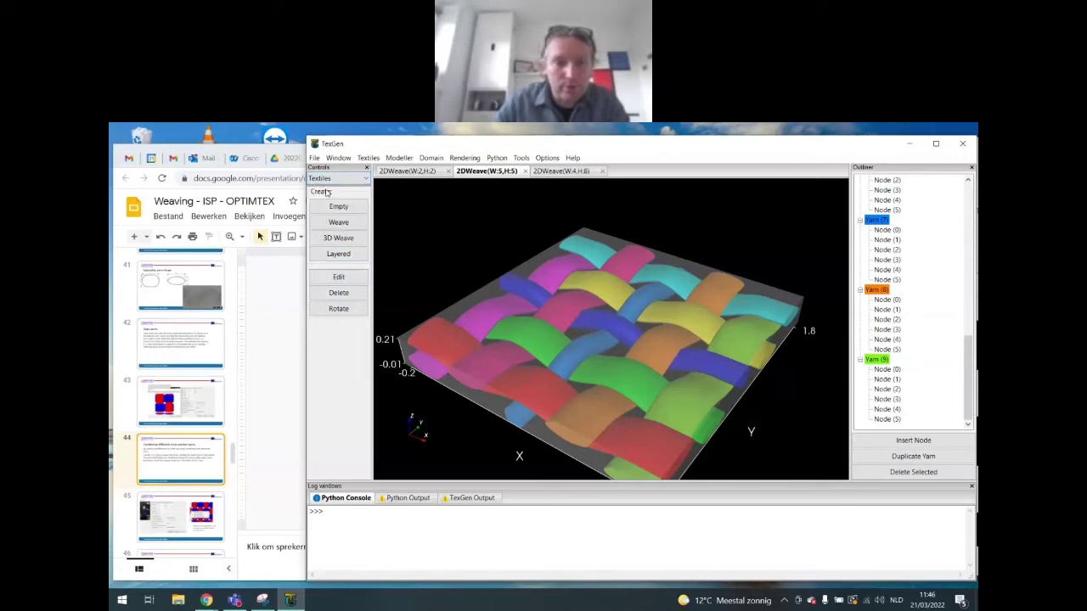
click(339, 254)
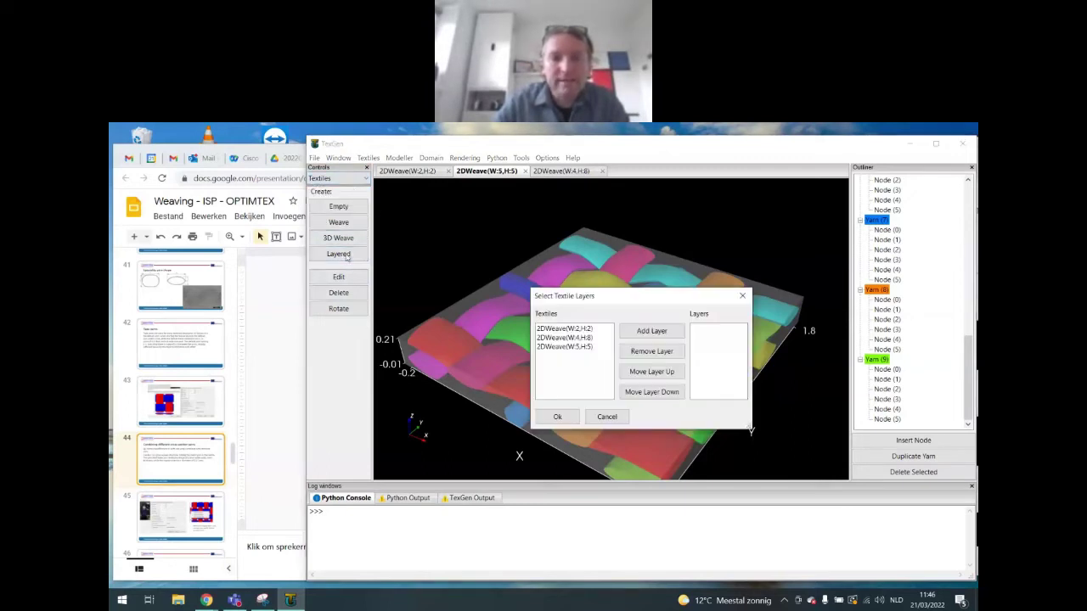
drag(606, 297, 553, 238)
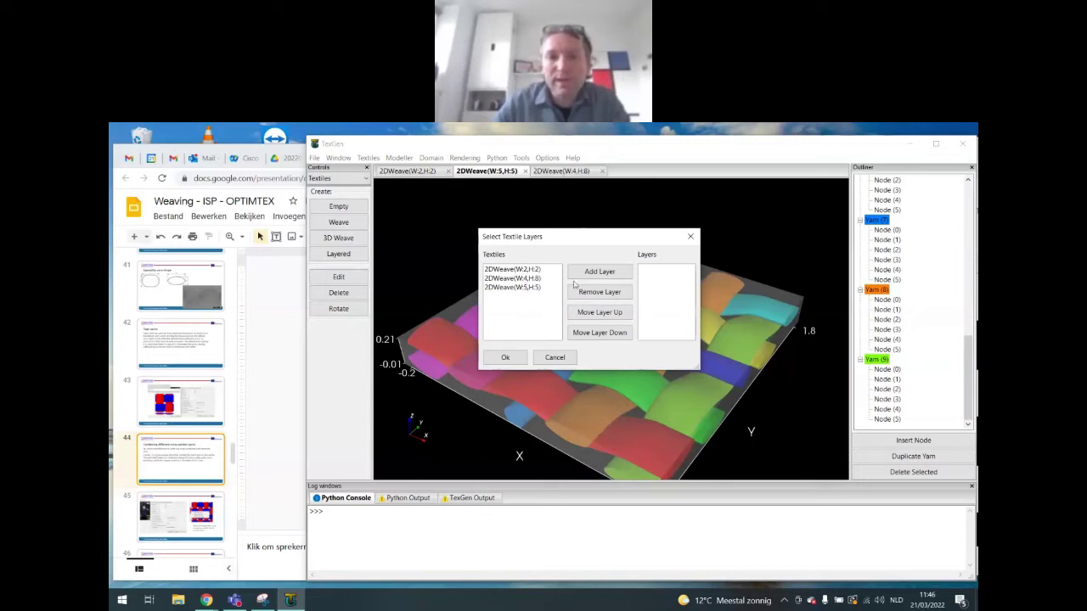
drag(566, 238, 778, 157)
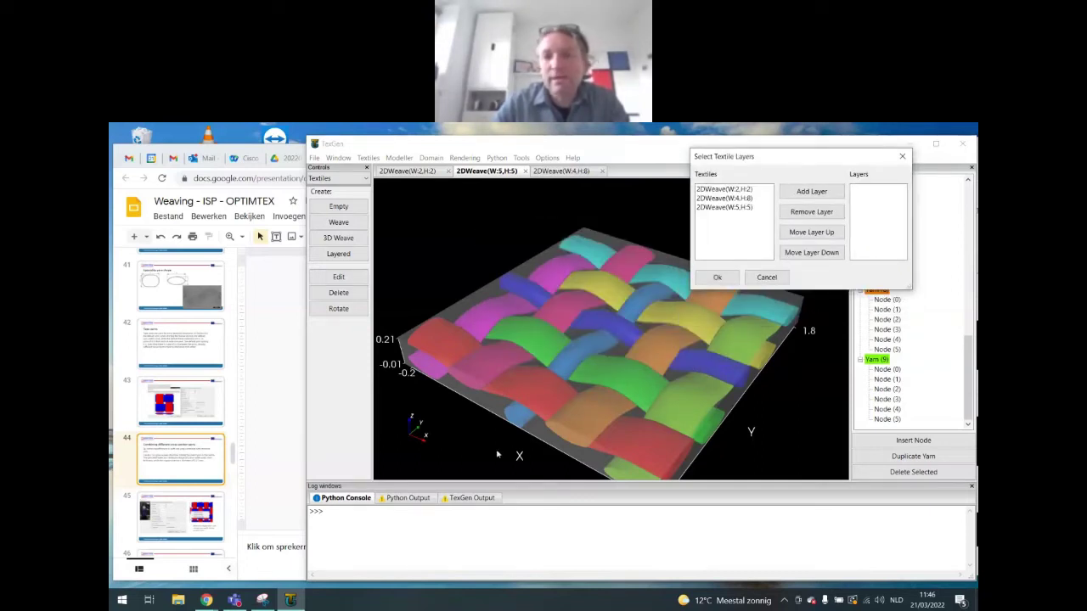
drag(768, 158, 723, 162)
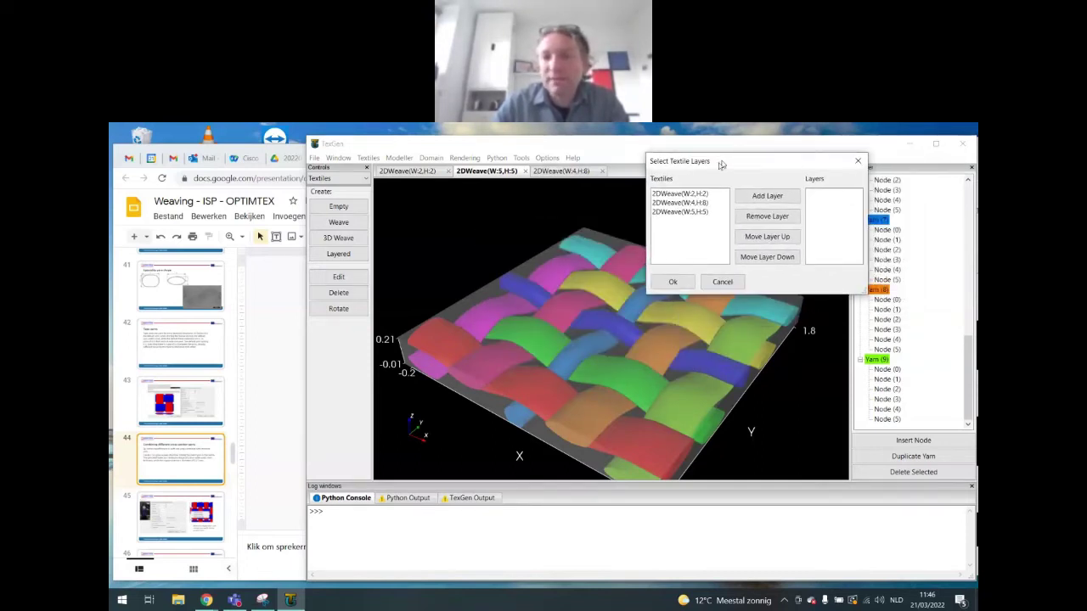
Step: Add 2DWeave(W:4,H:8), 2DWeave(W:5,H:5) and 2DWeave(W:4,H:8) again as layers, in that order
click(685, 202)
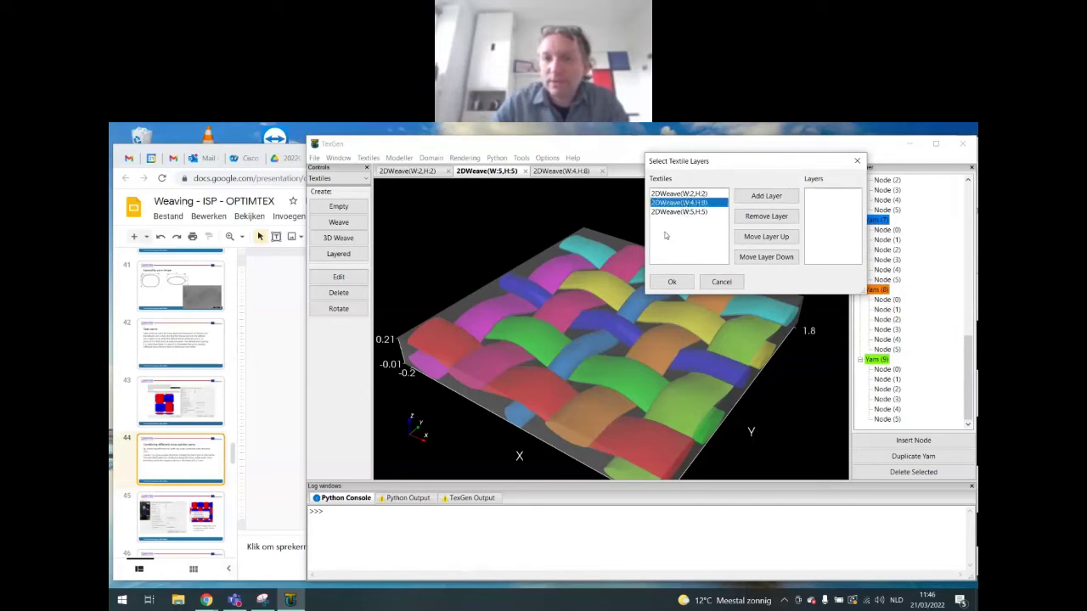
click(757, 196)
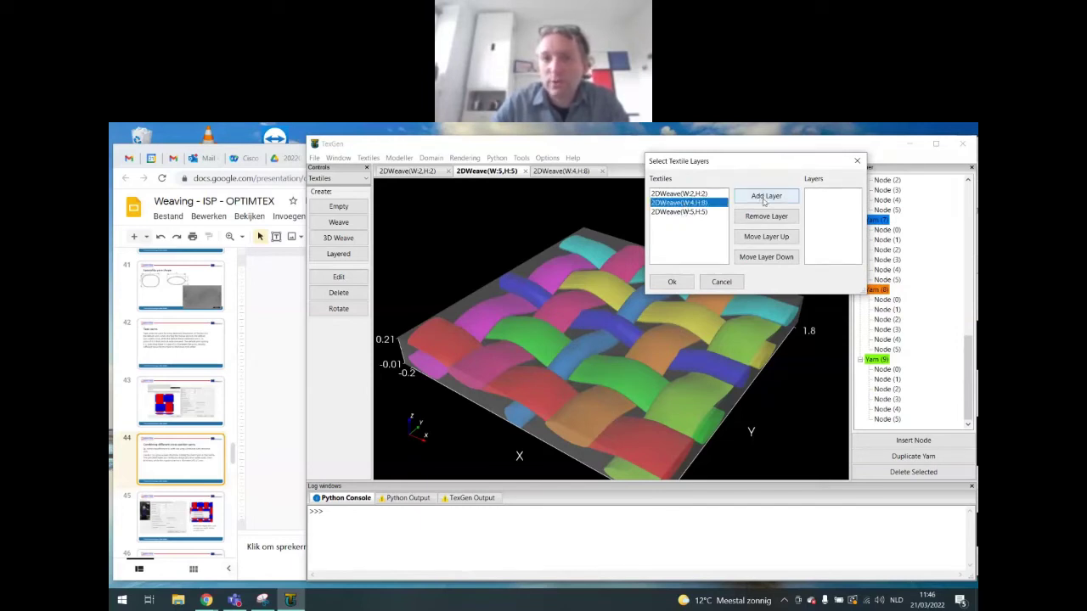
click(681, 212)
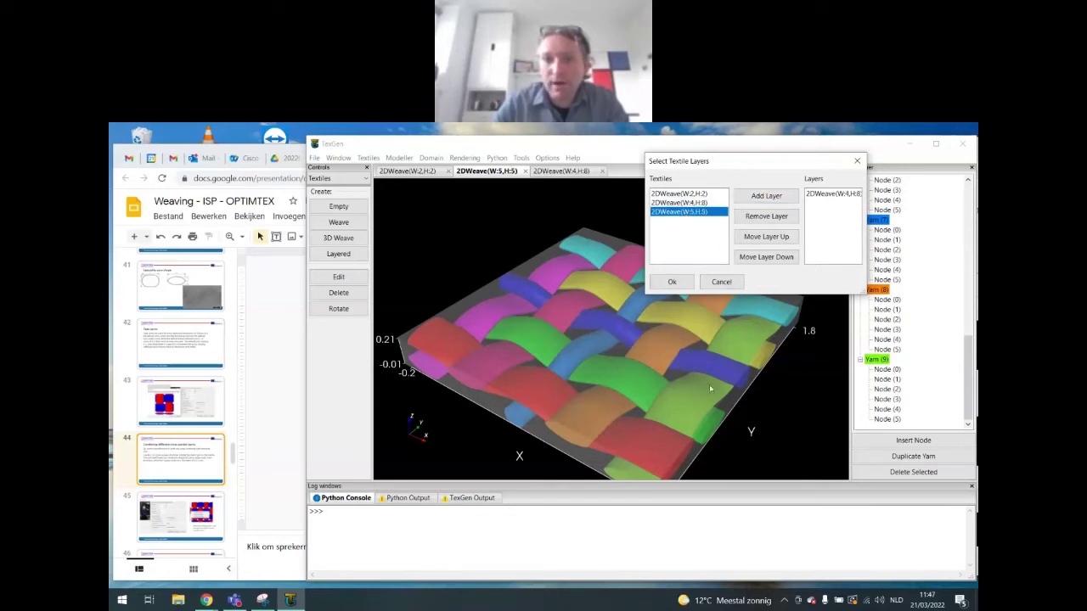
click(779, 201)
click(710, 203)
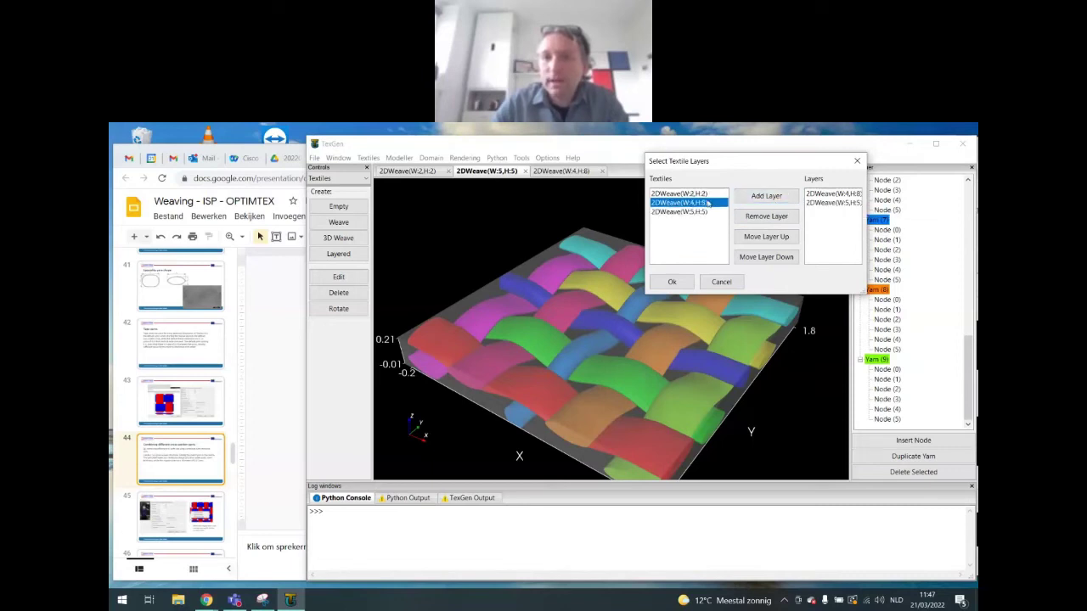
click(767, 196)
Step: Widen the layer selection dialog and examine the order of the three chosen layers
drag(779, 160, 635, 161)
drag(718, 290, 821, 298)
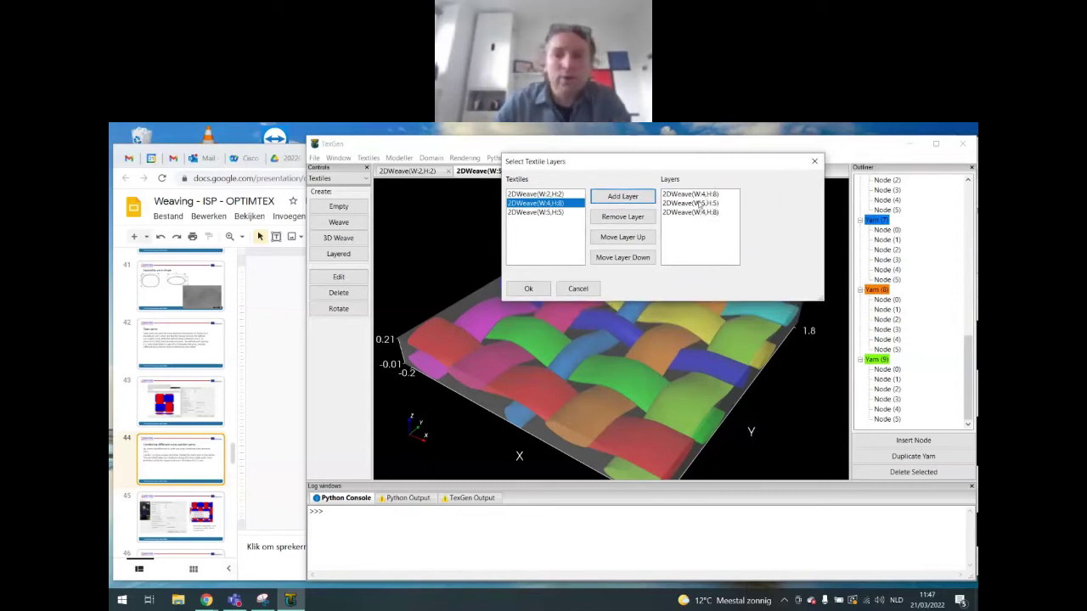
click(712, 204)
click(707, 212)
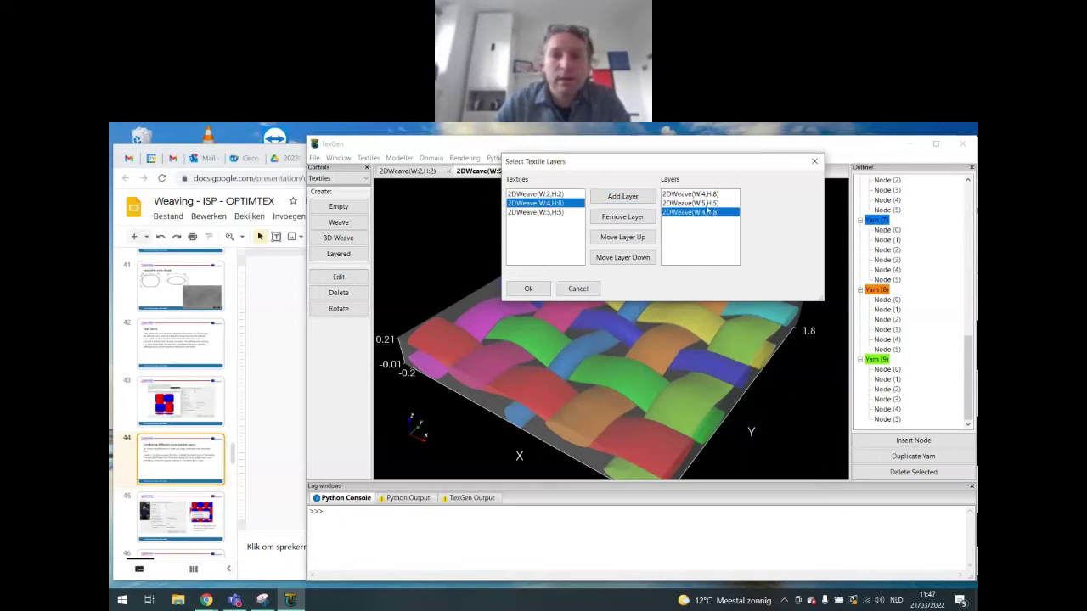
click(705, 204)
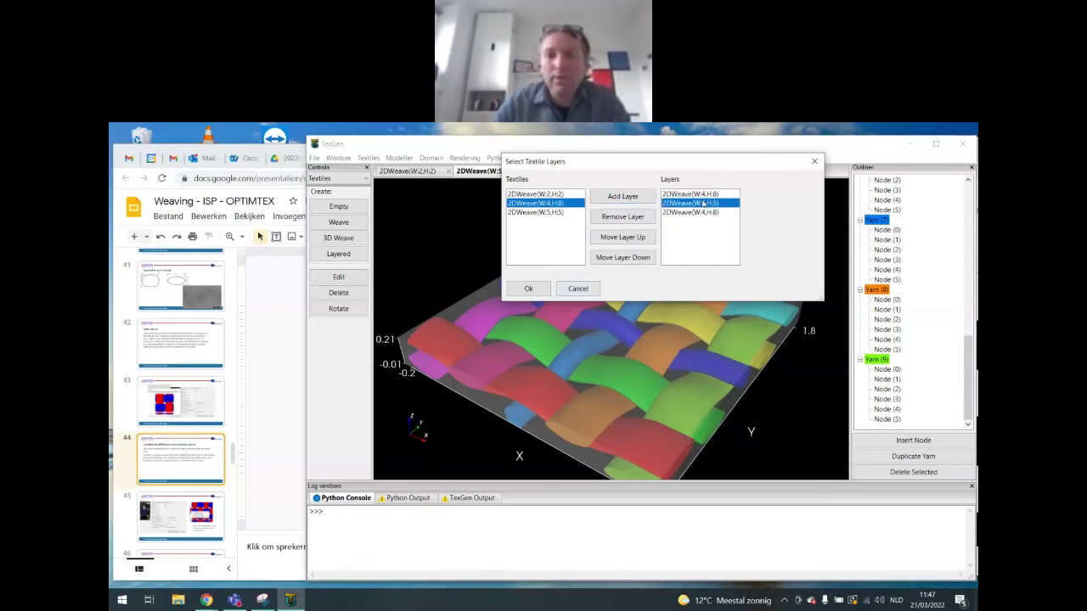
click(704, 194)
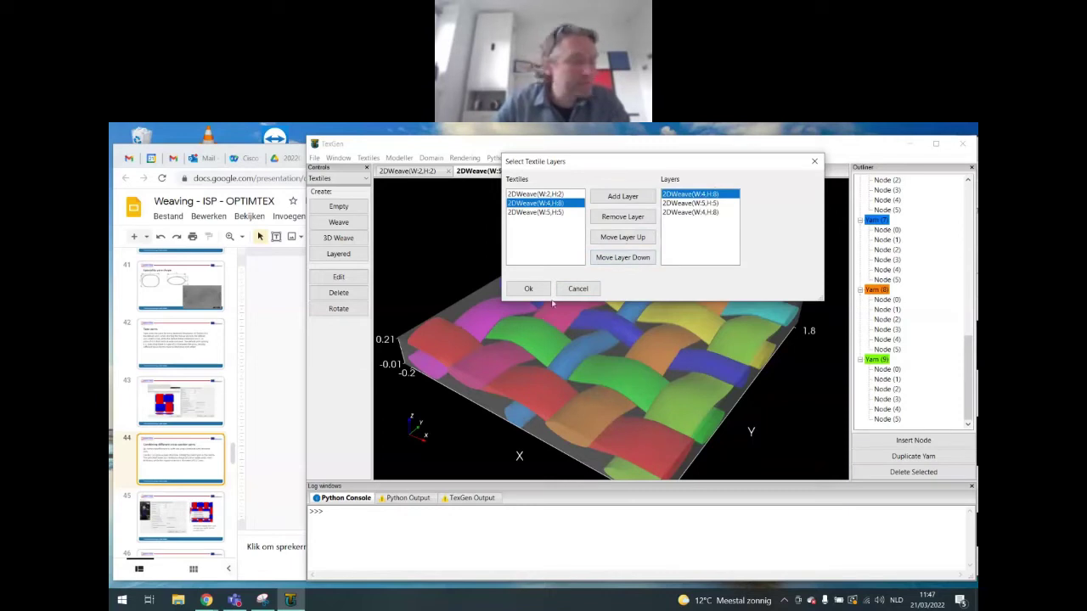
Step: Create the layered textile from the three chosen layers and inspect its cross-sections from the front and side
click(528, 289)
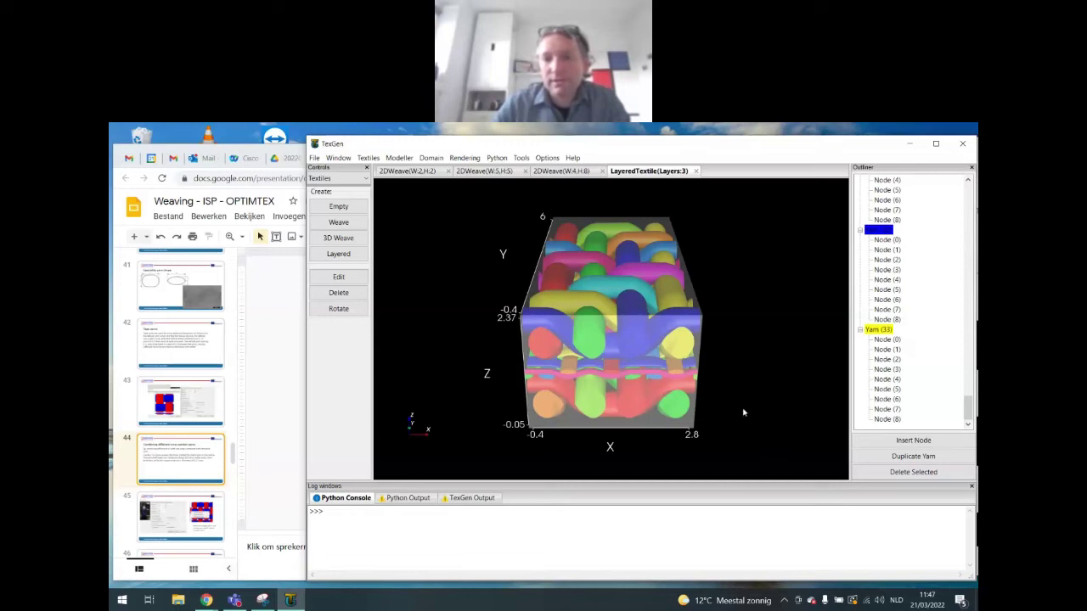
scroll(731, 418, up, 1)
drag(731, 418, 539, 407)
drag(540, 429, 606, 365)
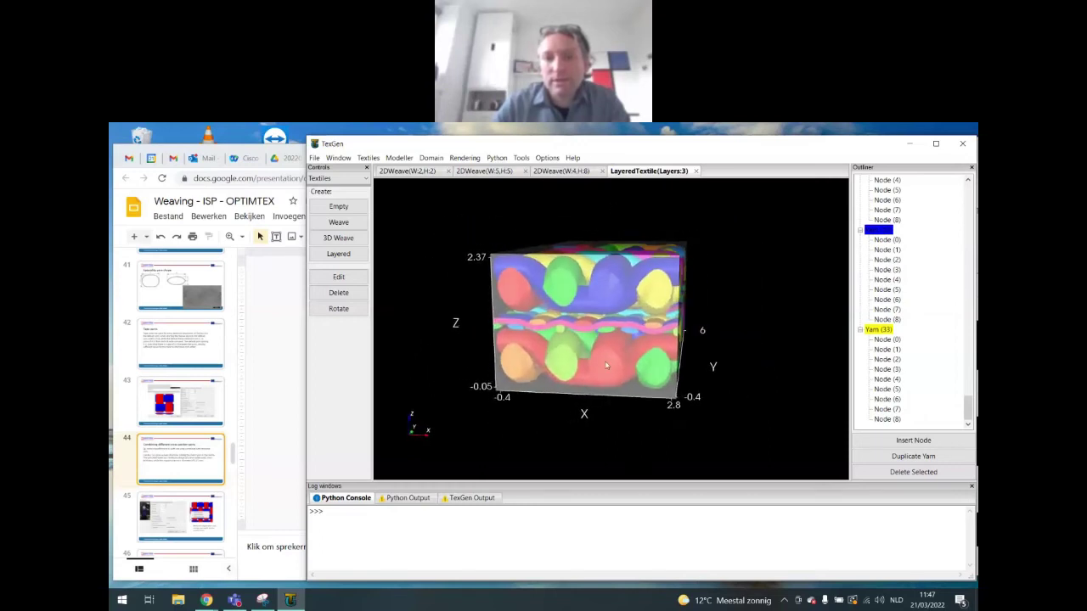
right_drag(776, 371, 578, 327)
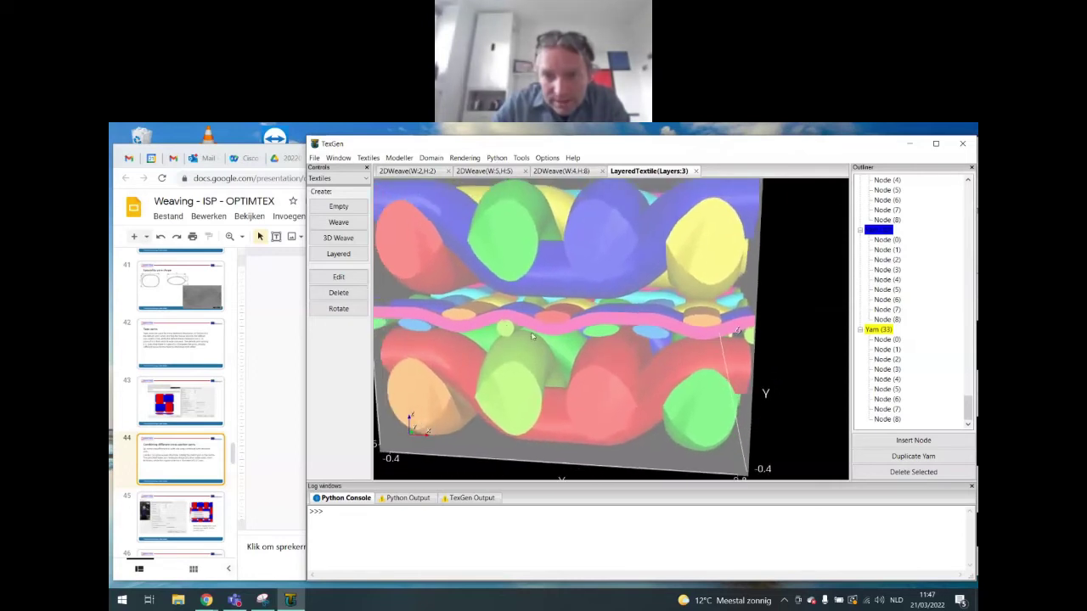
drag(830, 347, 566, 343)
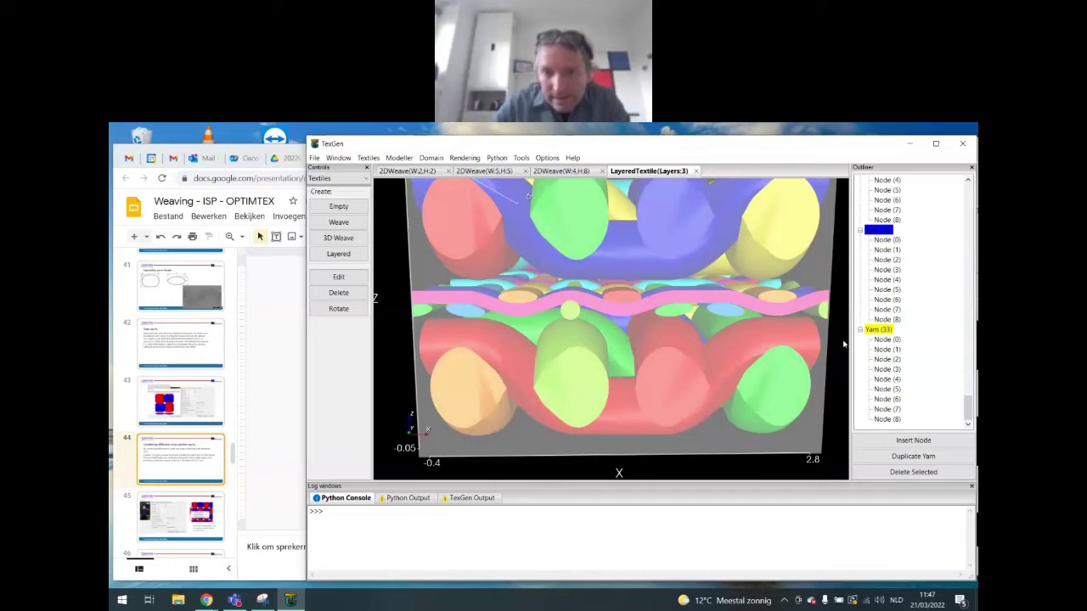
drag(830, 353, 596, 366)
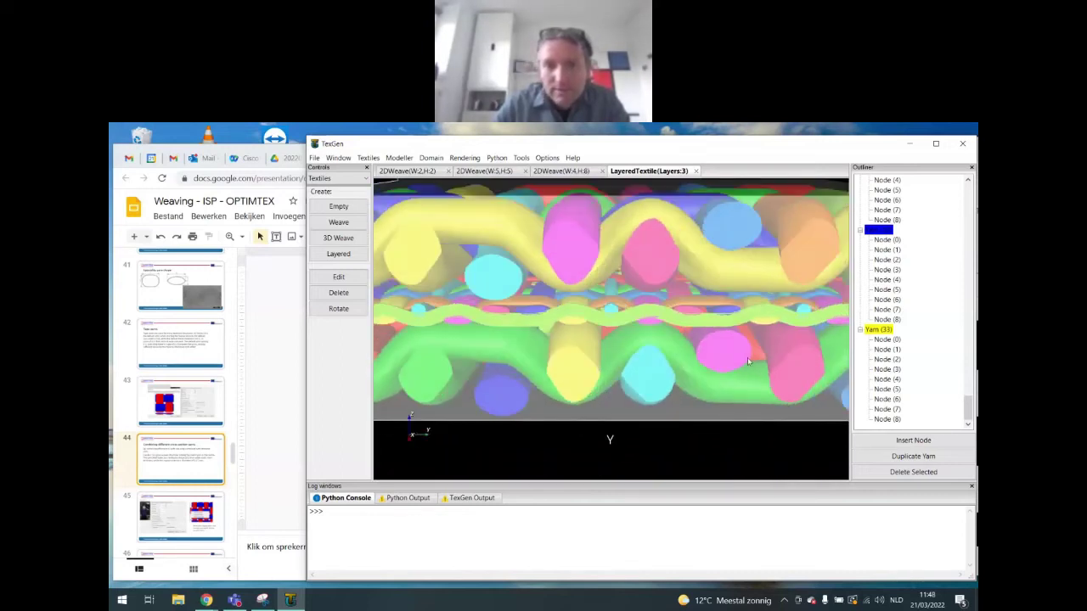
scroll(691, 429, down, 5)
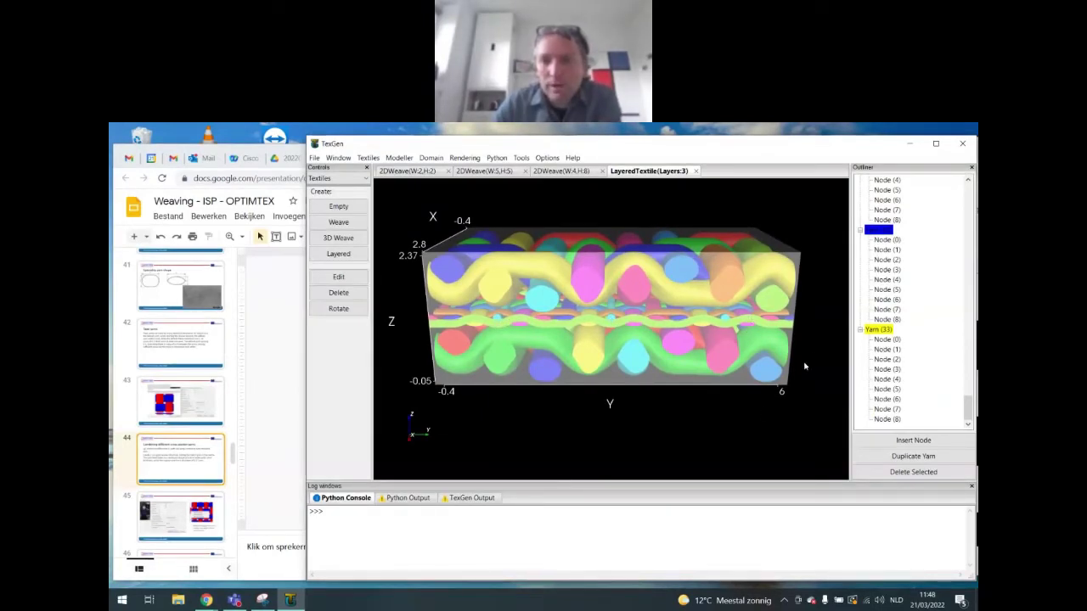
Step: Turn off trimming to the domain to view the full yarns of the layered textile, and turn trimming back on
click(342, 178)
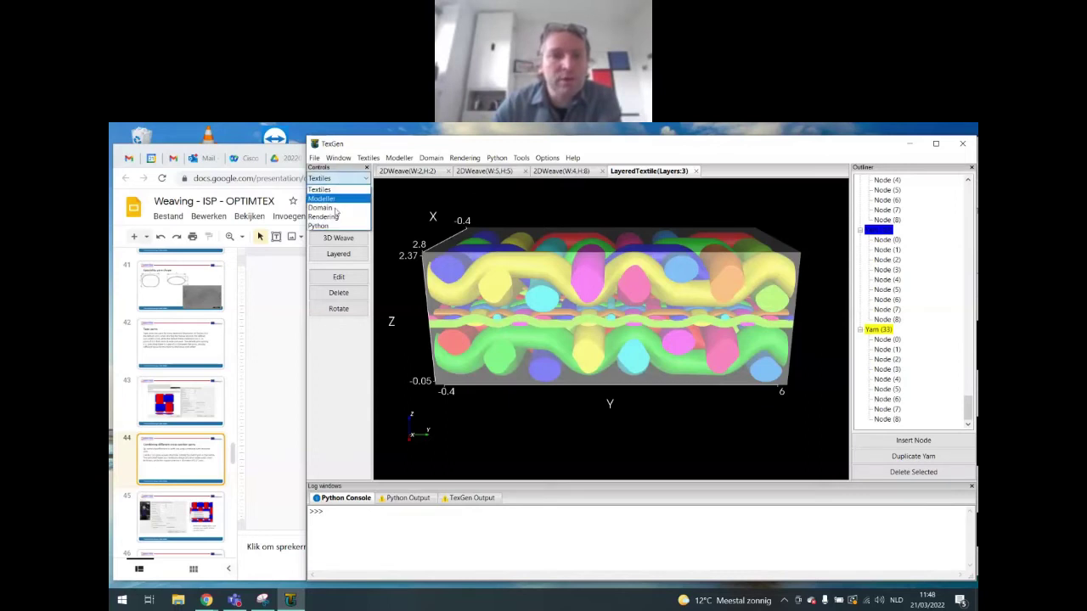
click(338, 216)
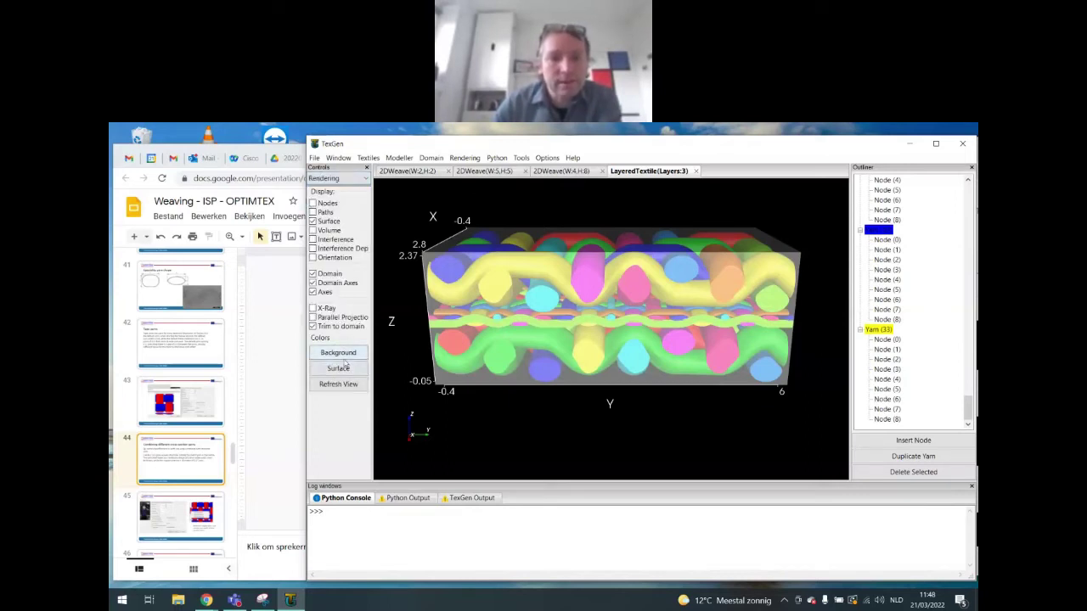
click(313, 327)
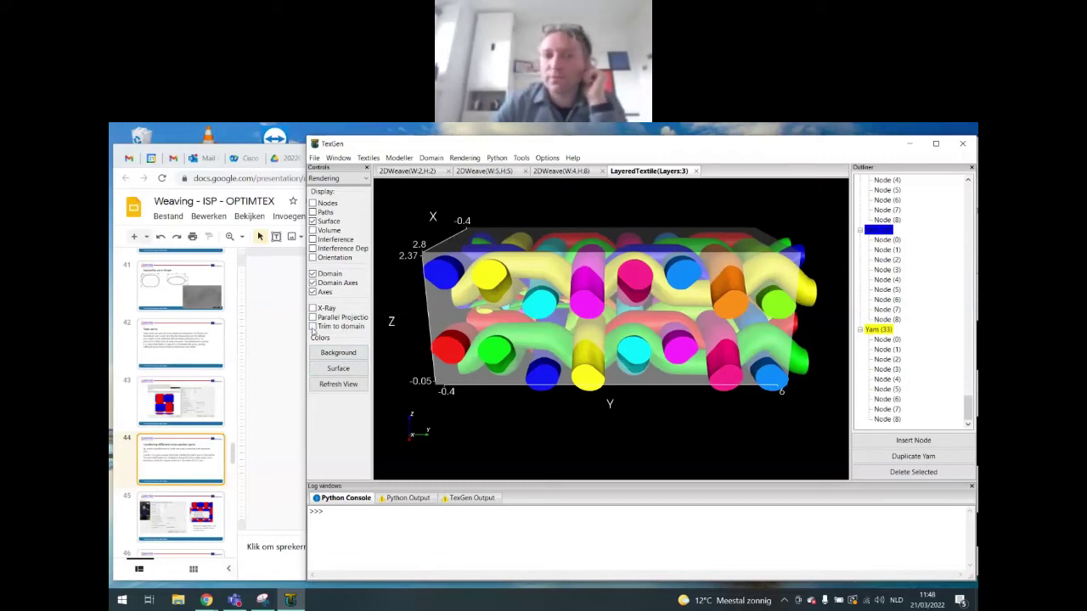
click(313, 327)
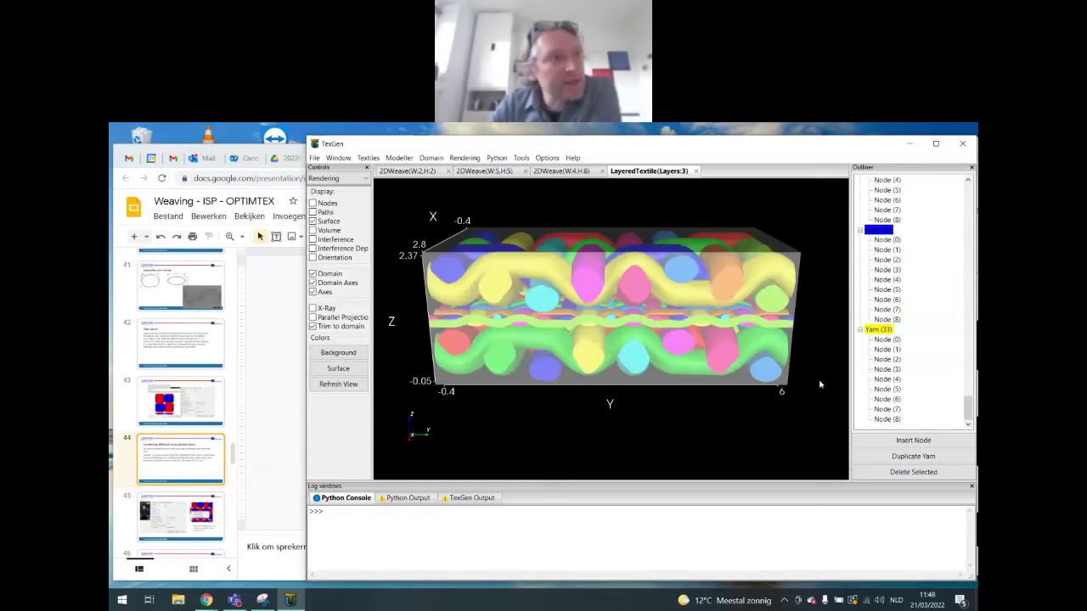
Step: Recolor the yarn surfaces of the layered textile orange and check the result from the end face
drag(820, 381, 590, 403)
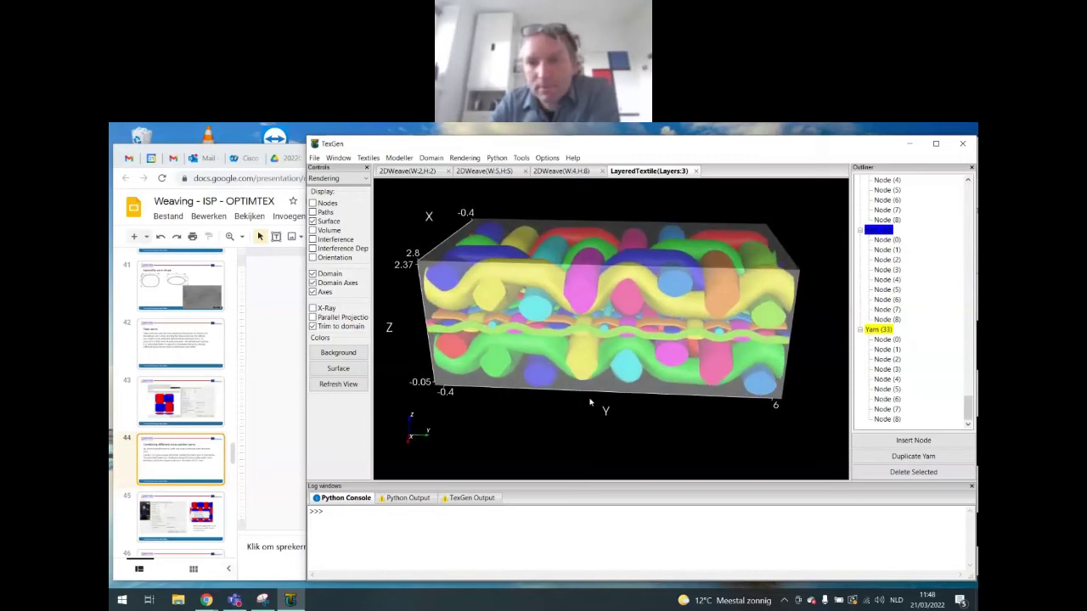
click(339, 368)
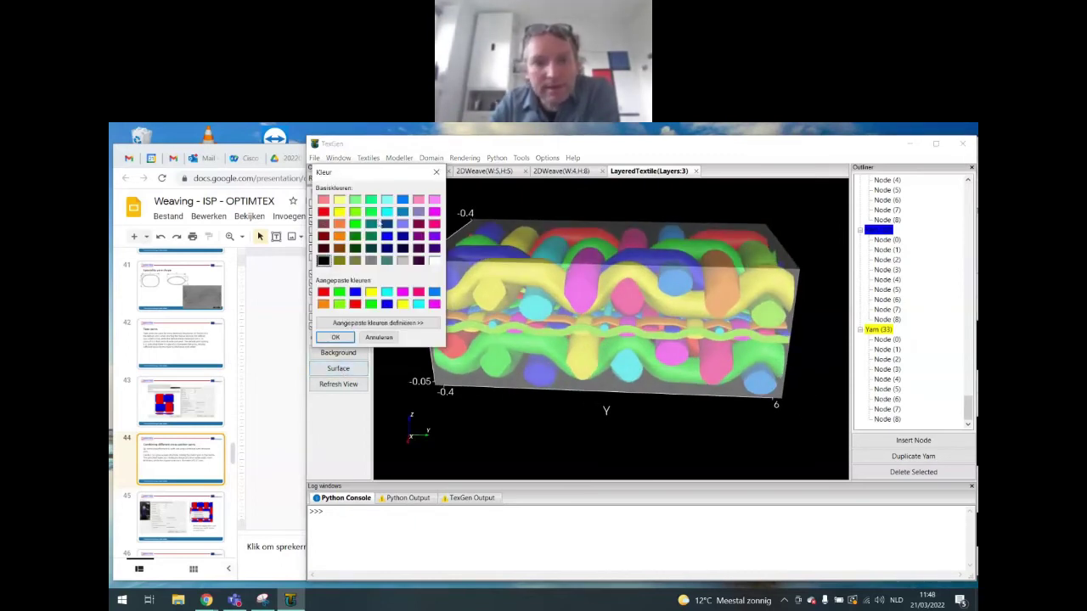
click(342, 225)
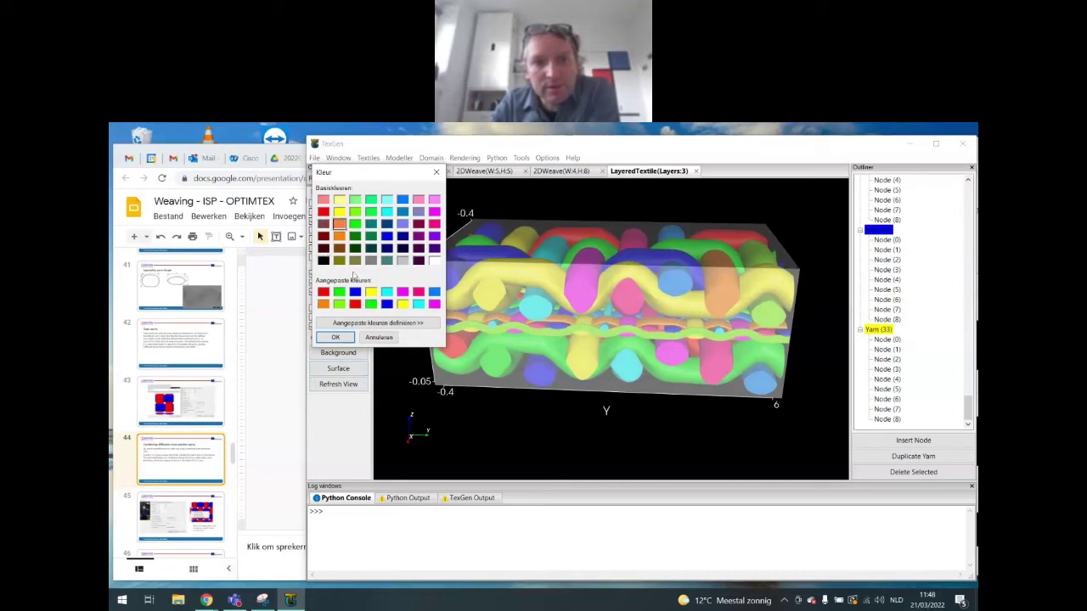
click(335, 337)
drag(825, 399, 598, 325)
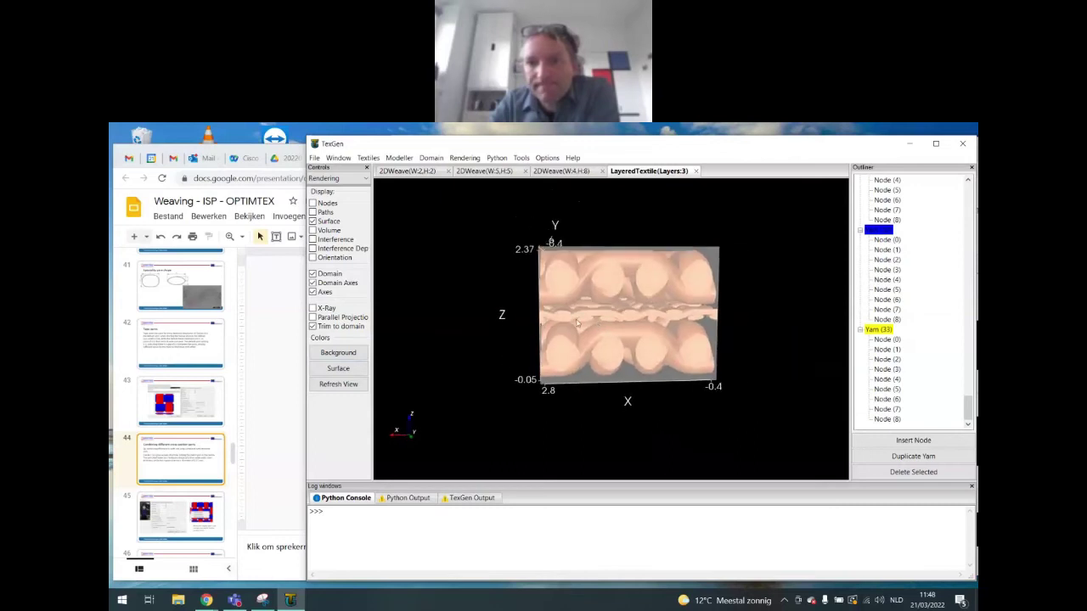
Step: Pick out a thin yarn in the middle layer and follow its path from an oblique view of the textile
click(653, 320)
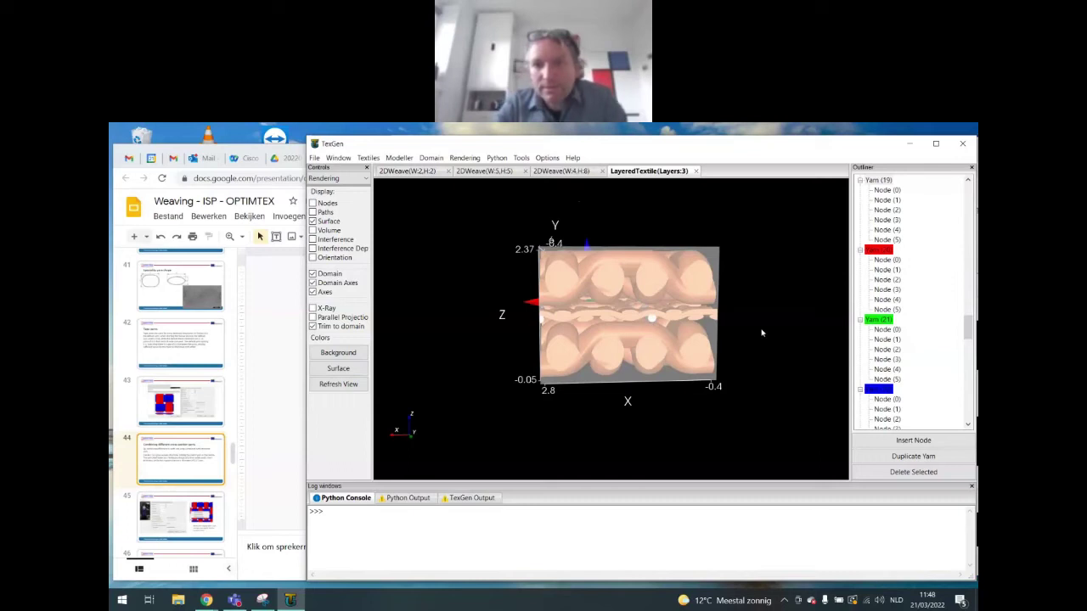
drag(767, 294, 408, 397)
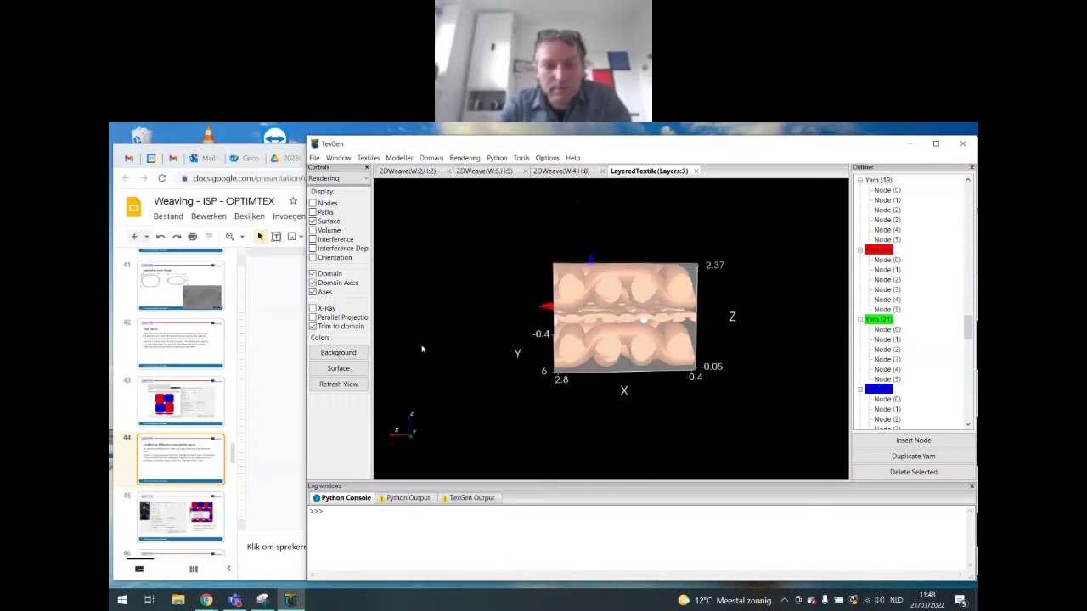
drag(448, 359, 559, 374)
drag(592, 409, 601, 227)
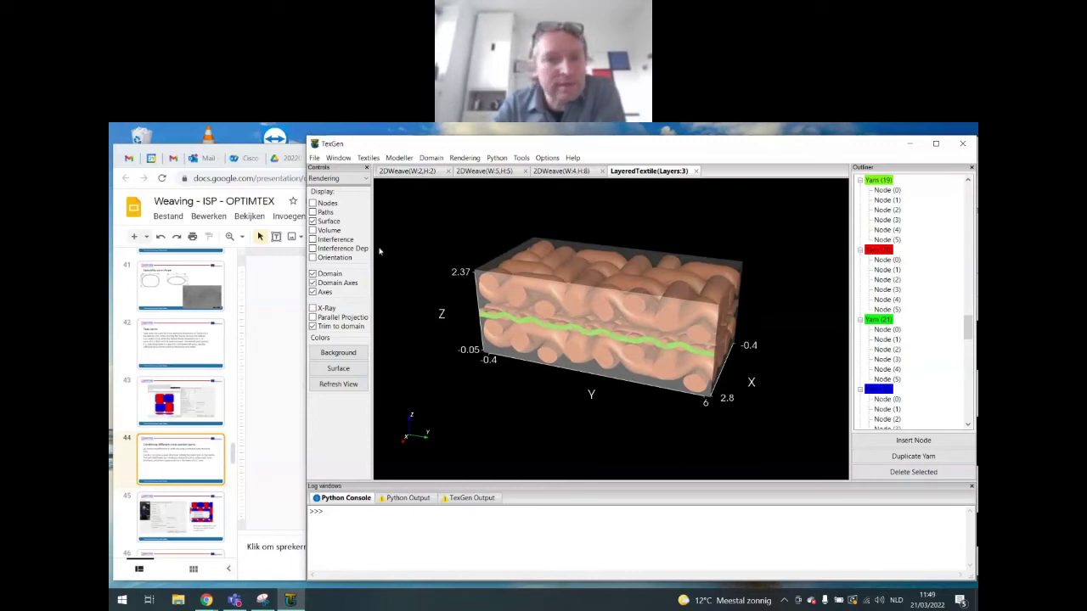
click(348, 179)
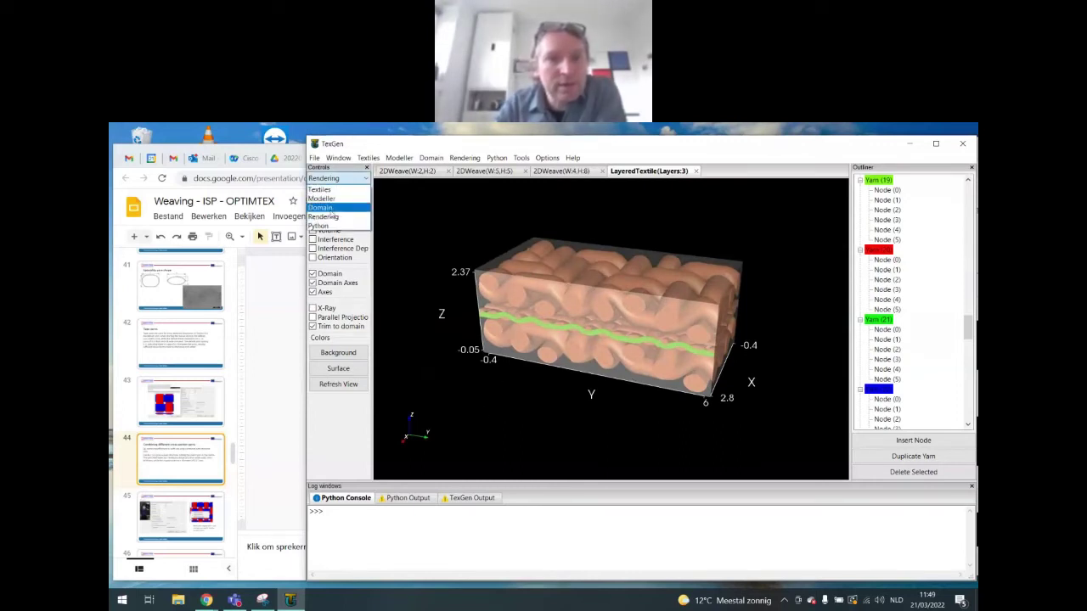
click(340, 209)
click(340, 180)
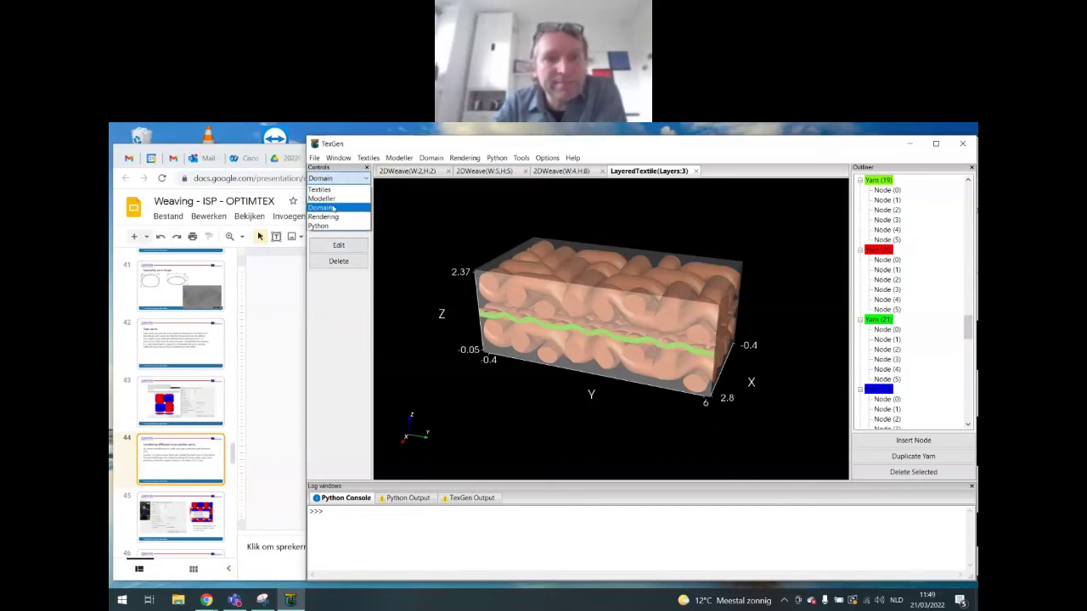
click(331, 190)
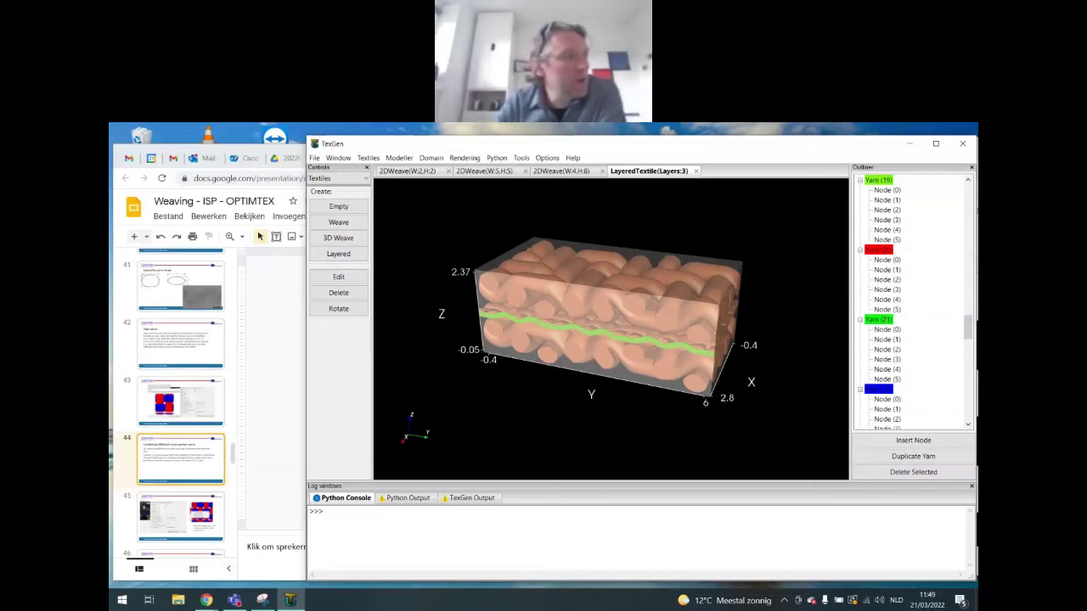
Step: Select a yarn in the upper layer, switch its section definition to Constant and open its cross-section shape for editing
drag(792, 440, 610, 404)
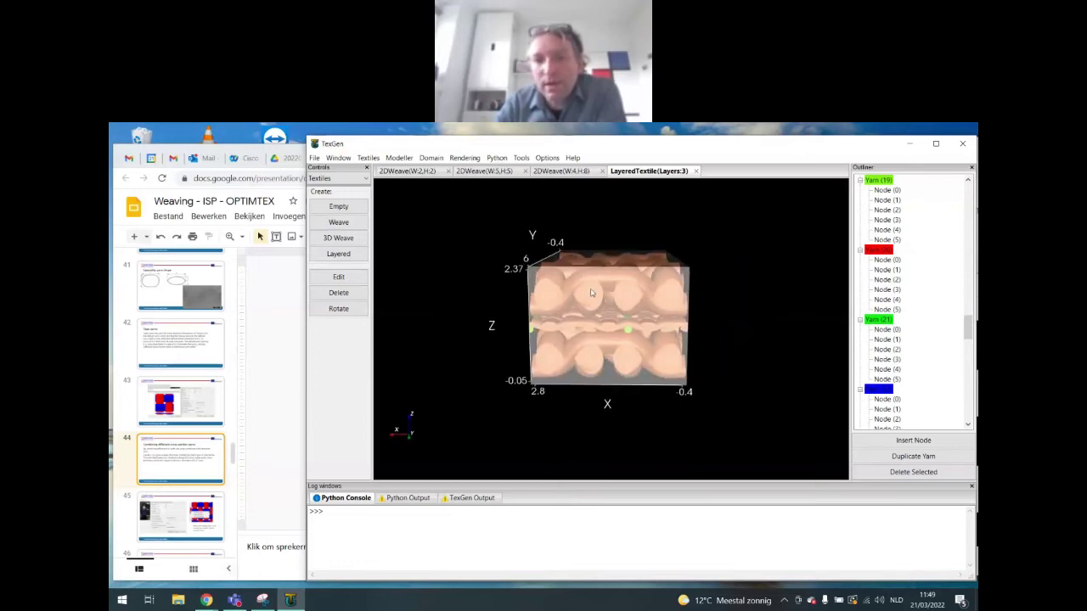
click(589, 299)
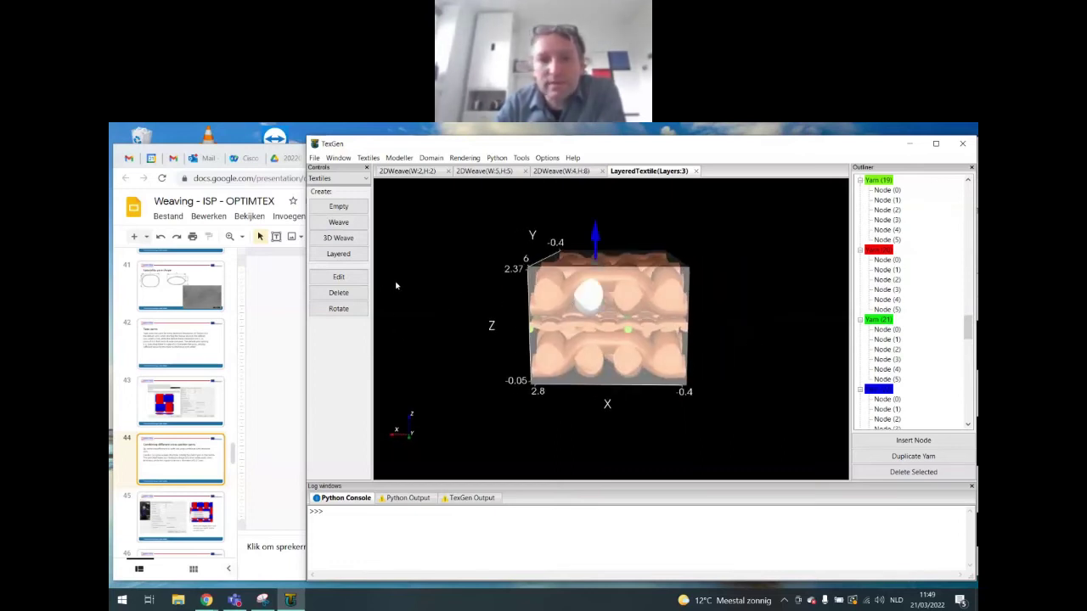
click(341, 181)
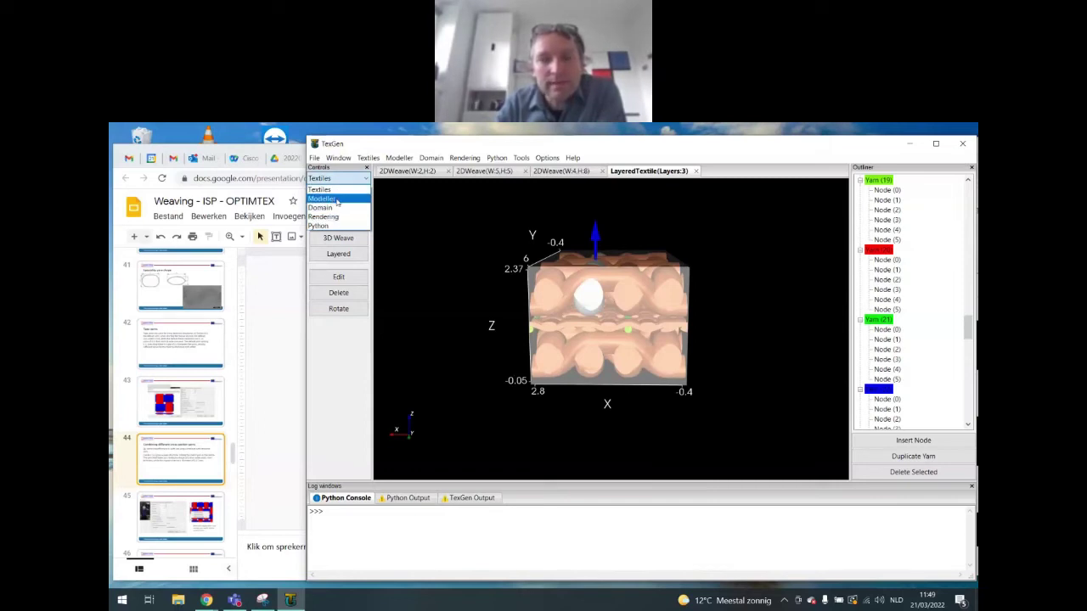
click(337, 199)
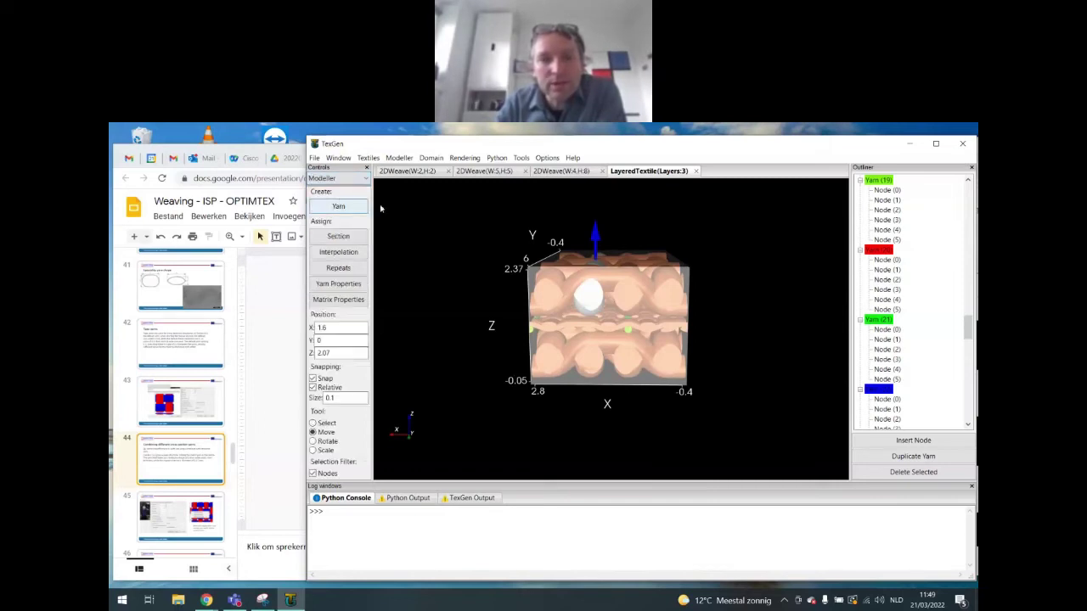
click(343, 238)
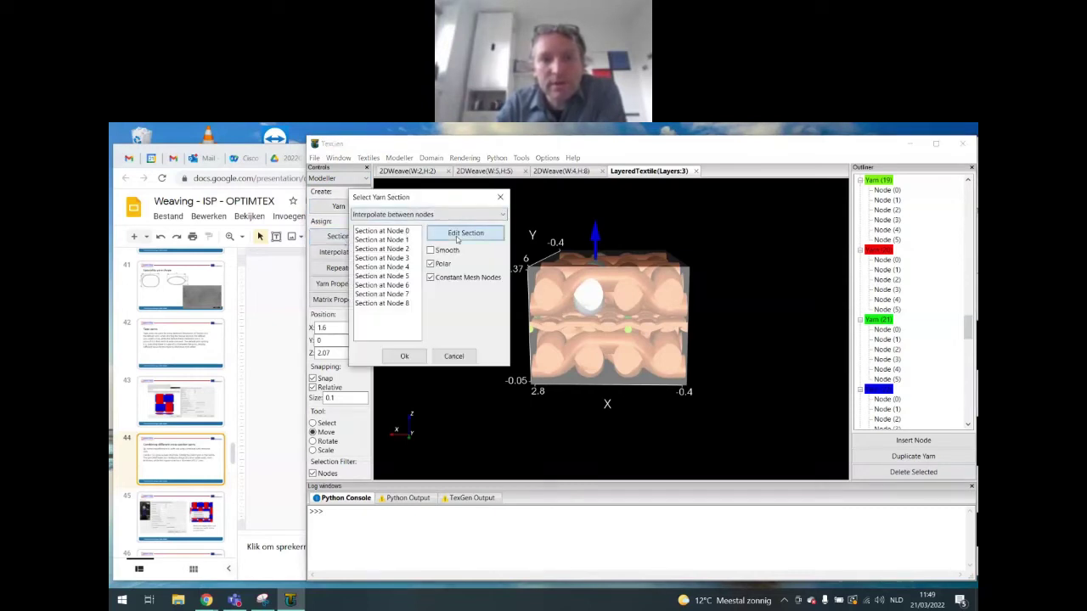
click(434, 215)
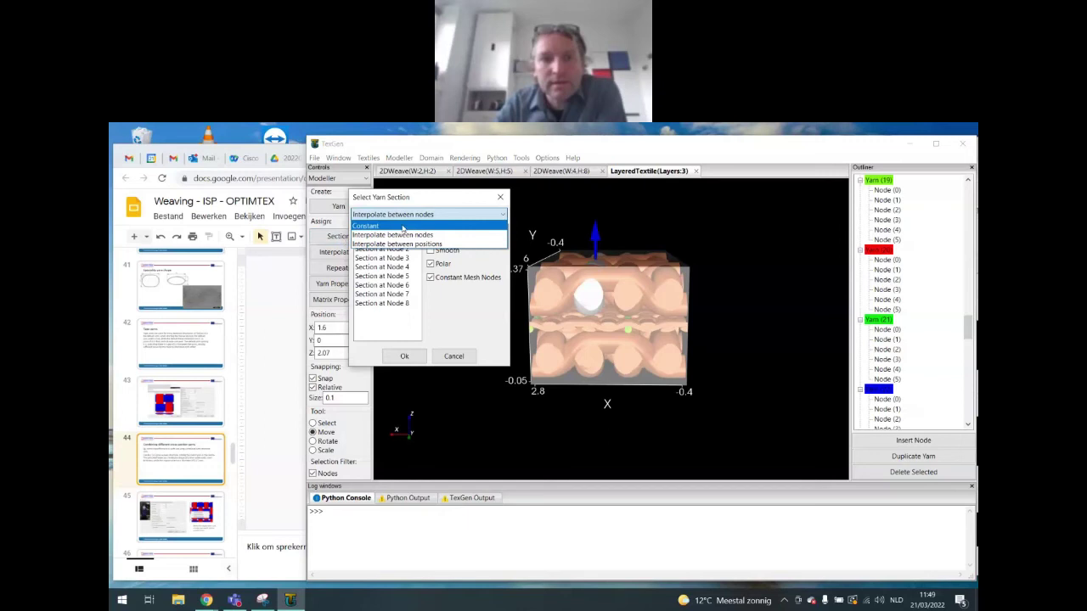
click(377, 224)
click(377, 234)
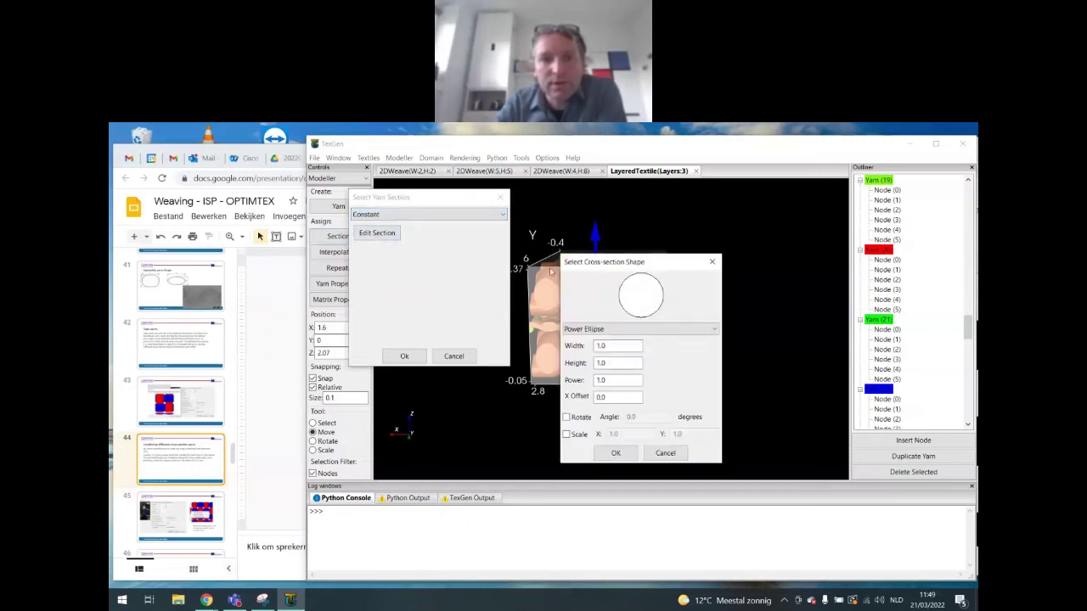
Step: Change the yarn's constant cross-section shape from Power Ellipse to Lenticular
click(603, 329)
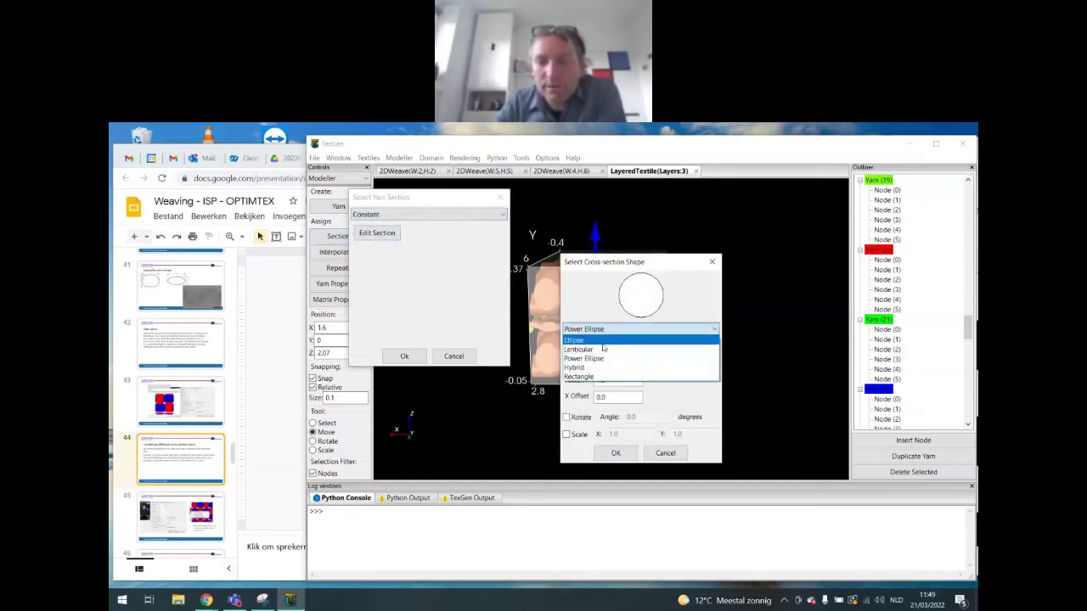
click(600, 359)
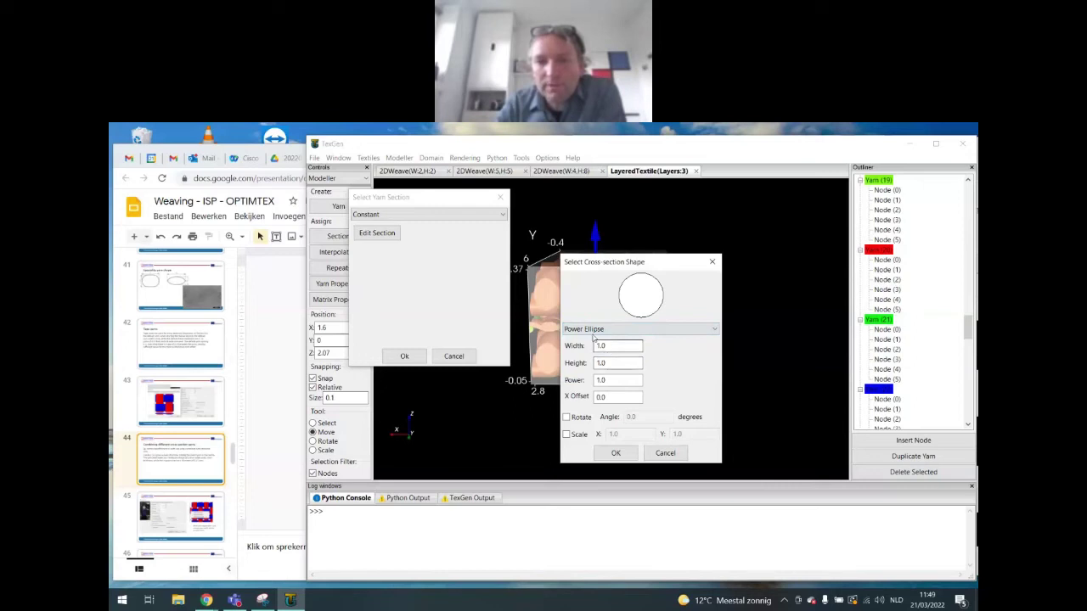
click(596, 330)
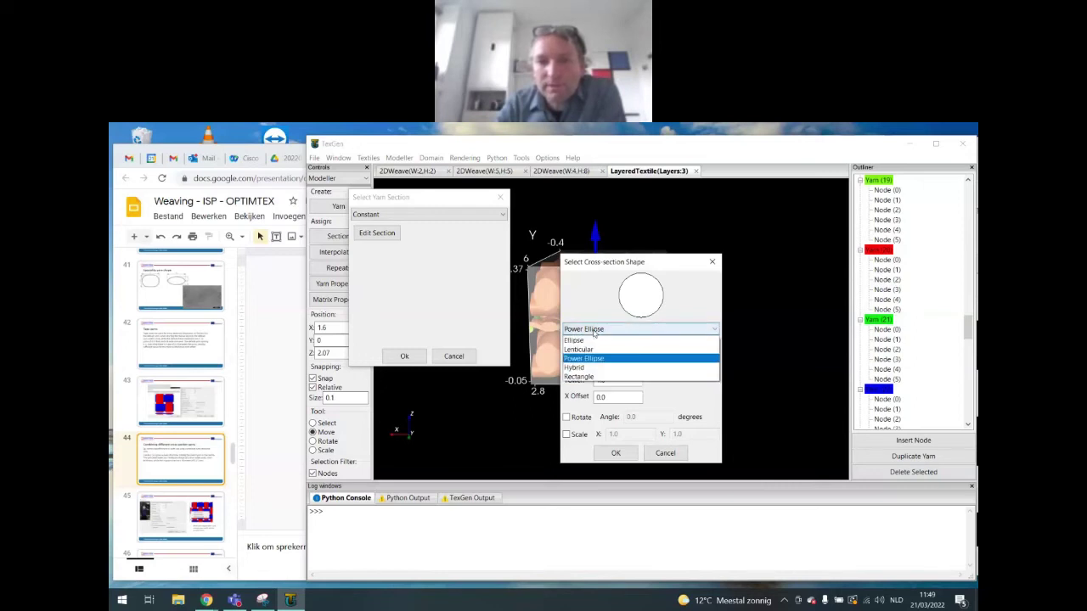
click(586, 350)
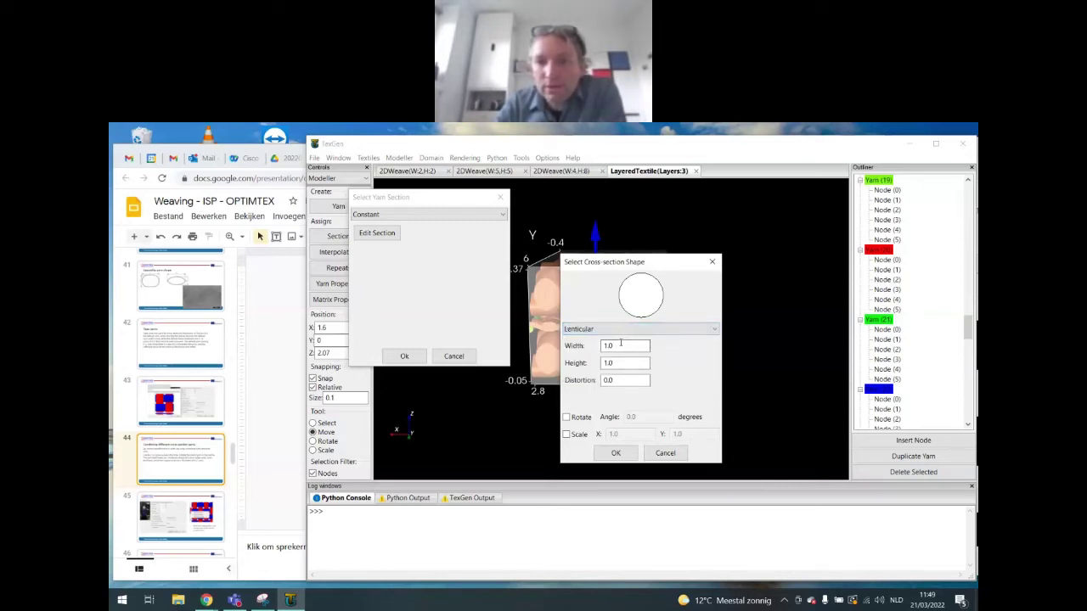
Step: Try distortion values of 0.1, 1 and 0.5 on the lenticular section and clear the distortion
drag(619, 345, 588, 348)
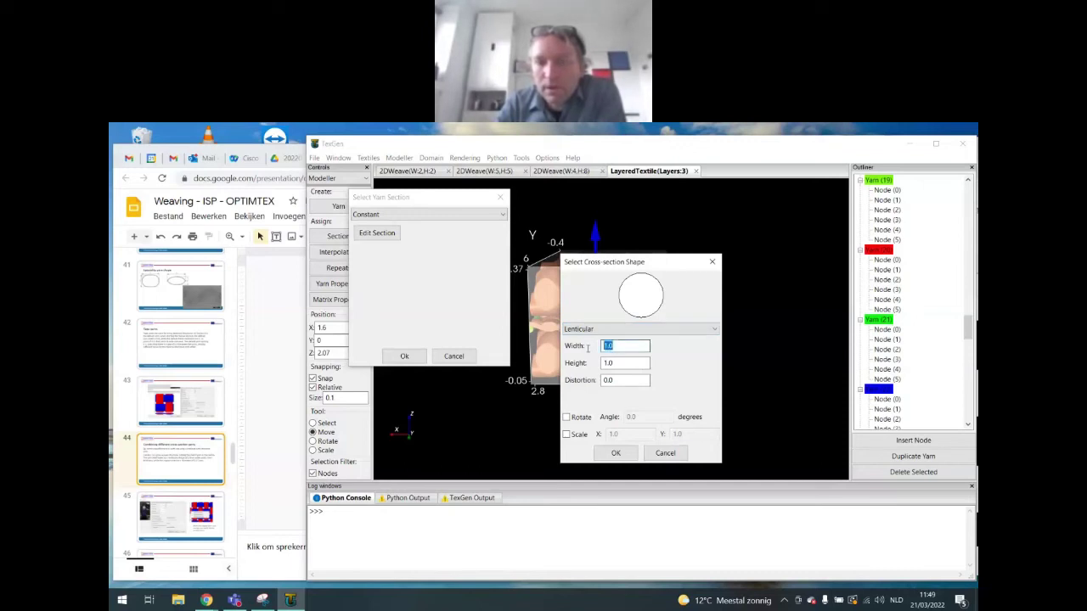
click(604, 381)
text(1)
key(Tab)
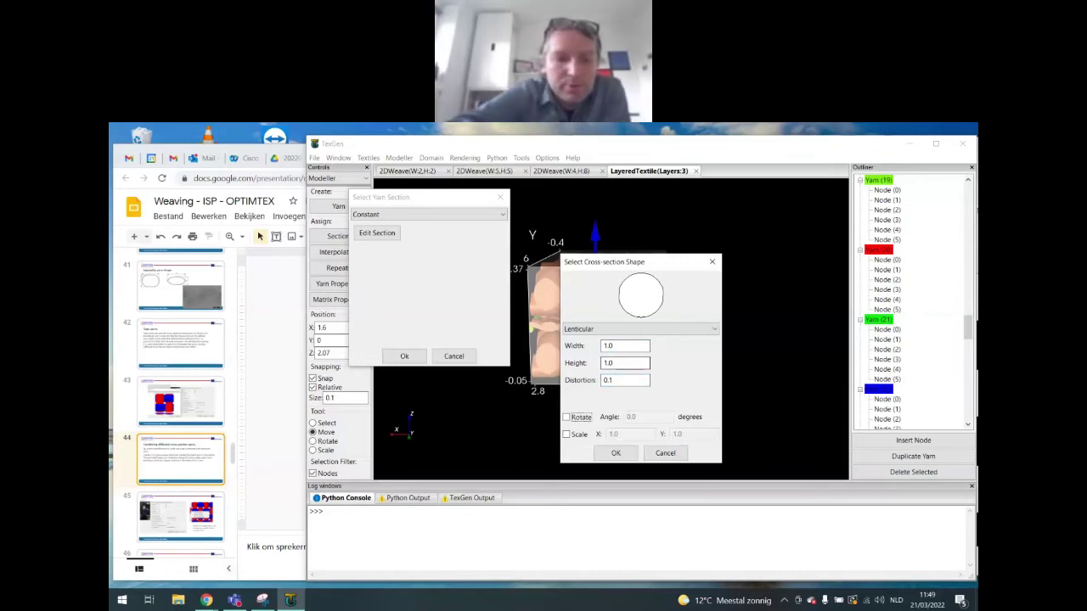
drag(613, 380, 584, 383)
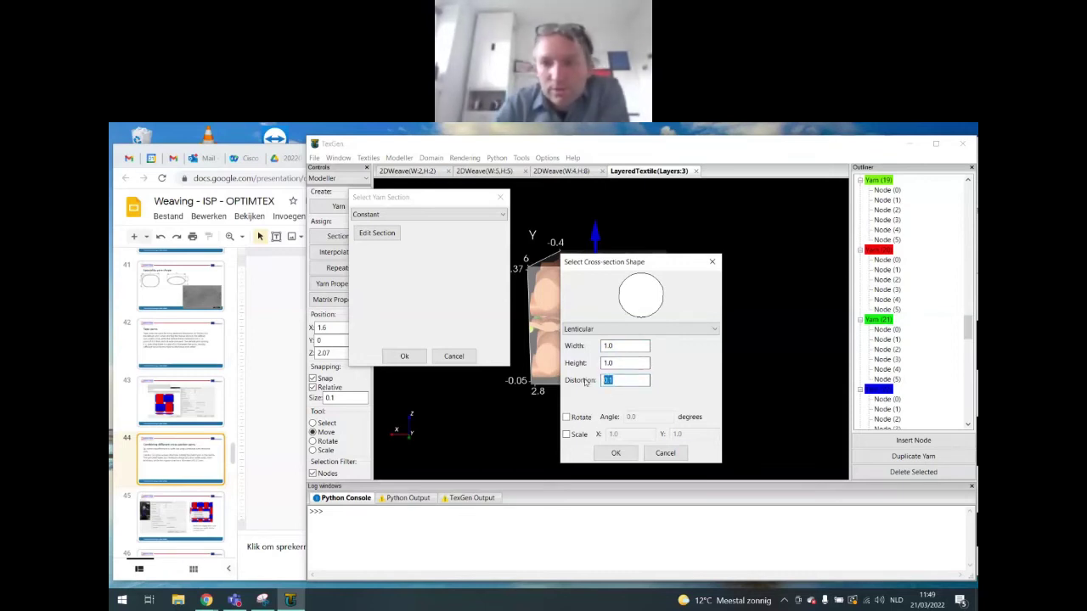
text(1)
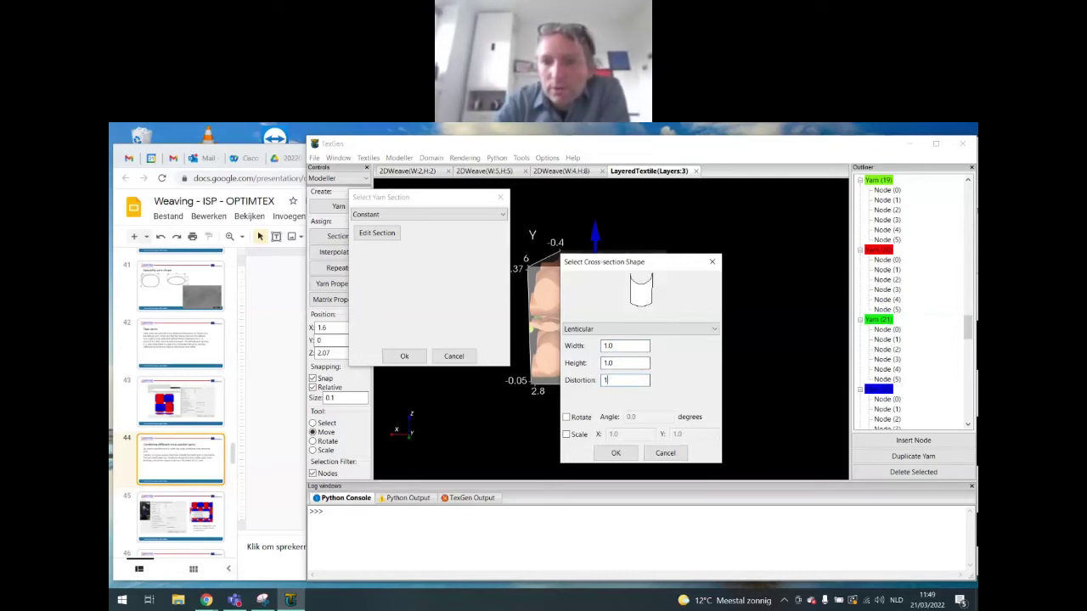
key(BackSpace)
text(0.5)
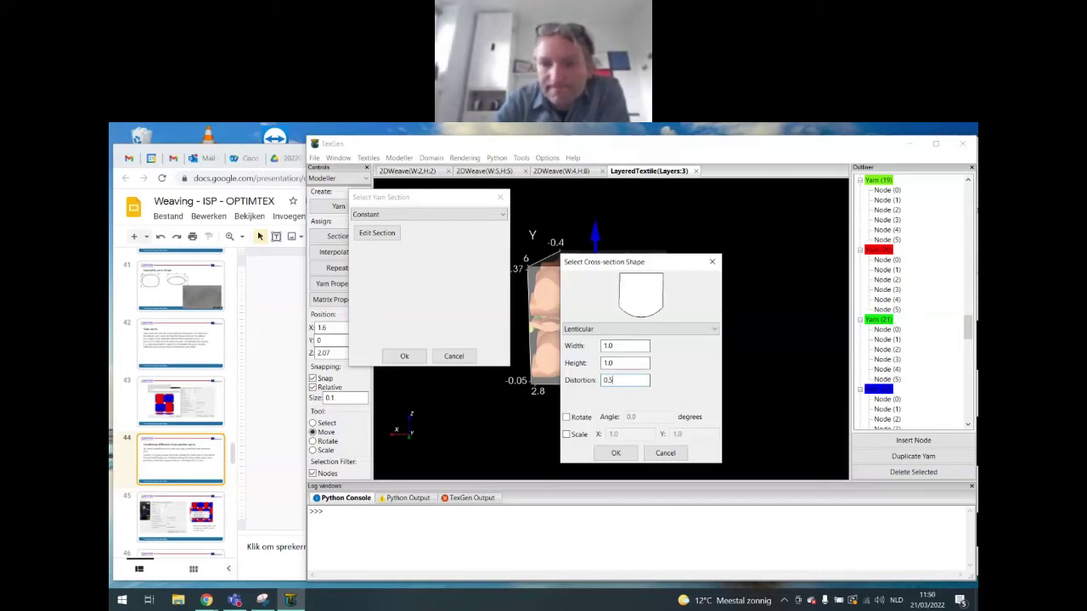
key(BackSpace)
key(BackSpace)
key(BackSpace)
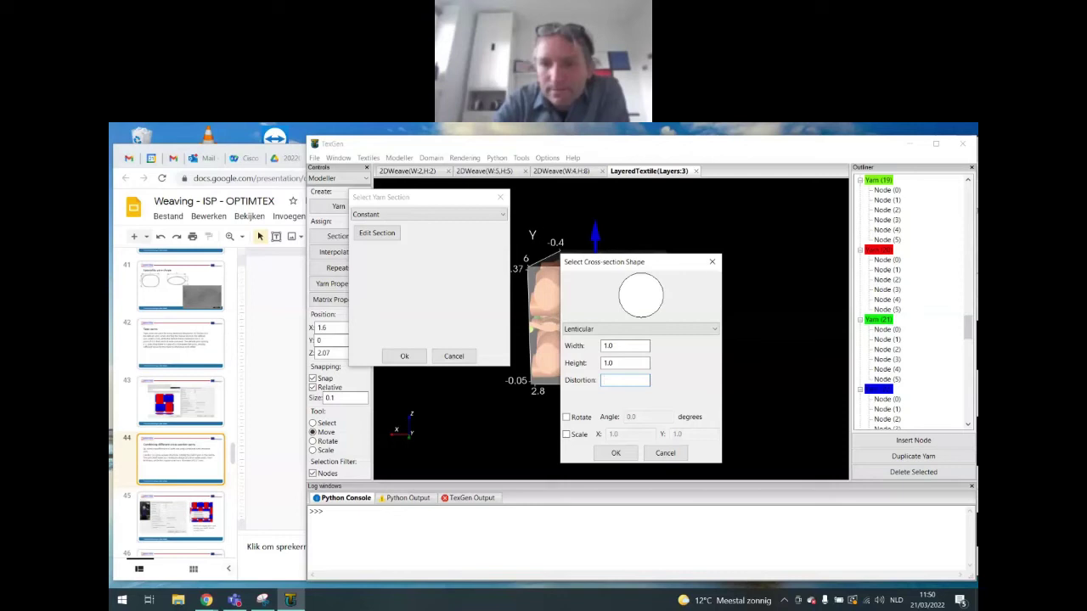
Step: Try a width of 0.8 for the lenticular section and set it back to 1
double_click(608, 345)
text(0.8)
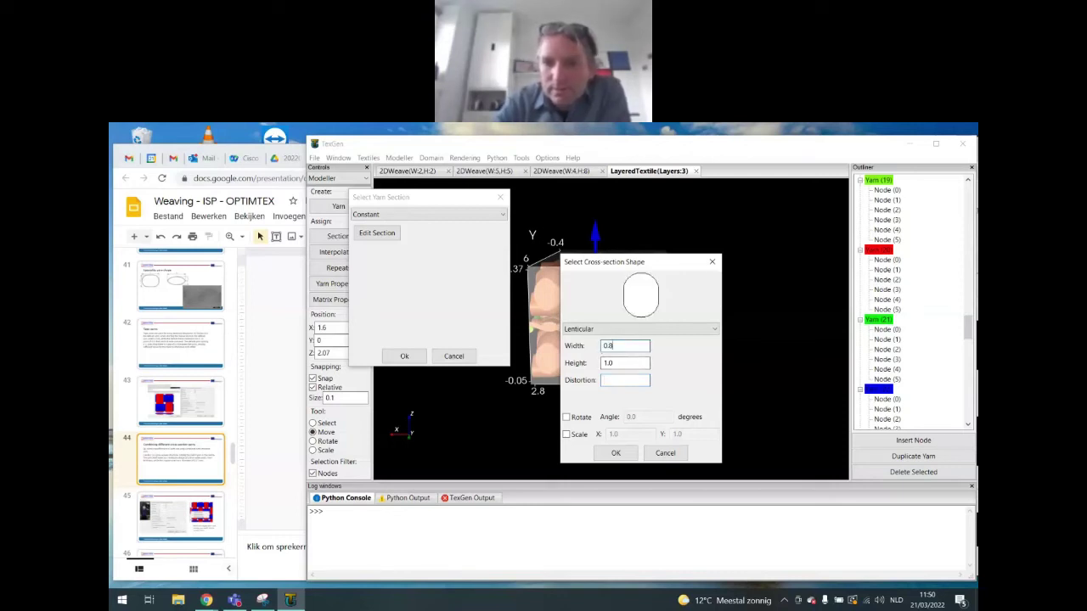
double_click(608, 346)
key(BackSpace)
text(1)
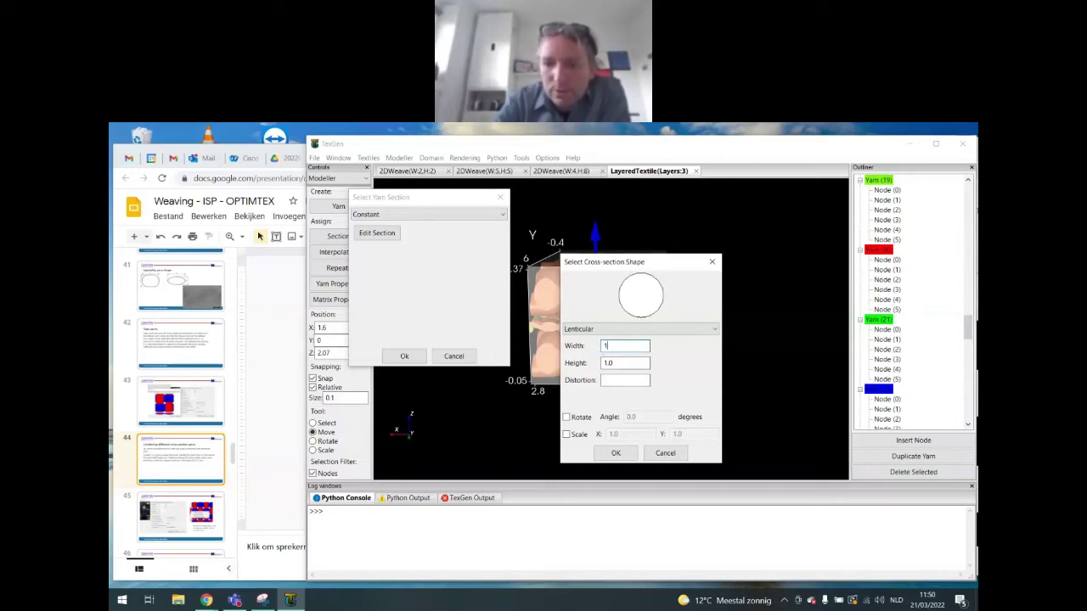
Step: Set the lenticular section's height to 0.6 after trying 0.8, and apply the section to the selected yarn
double_click(608, 363)
text(0.8)
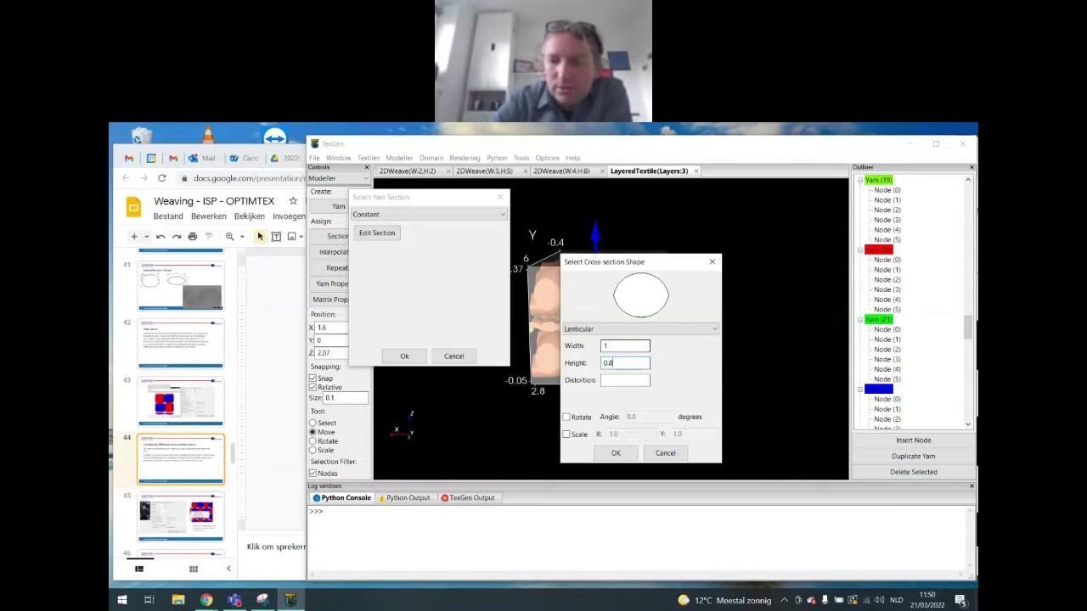
key(BackSpace)
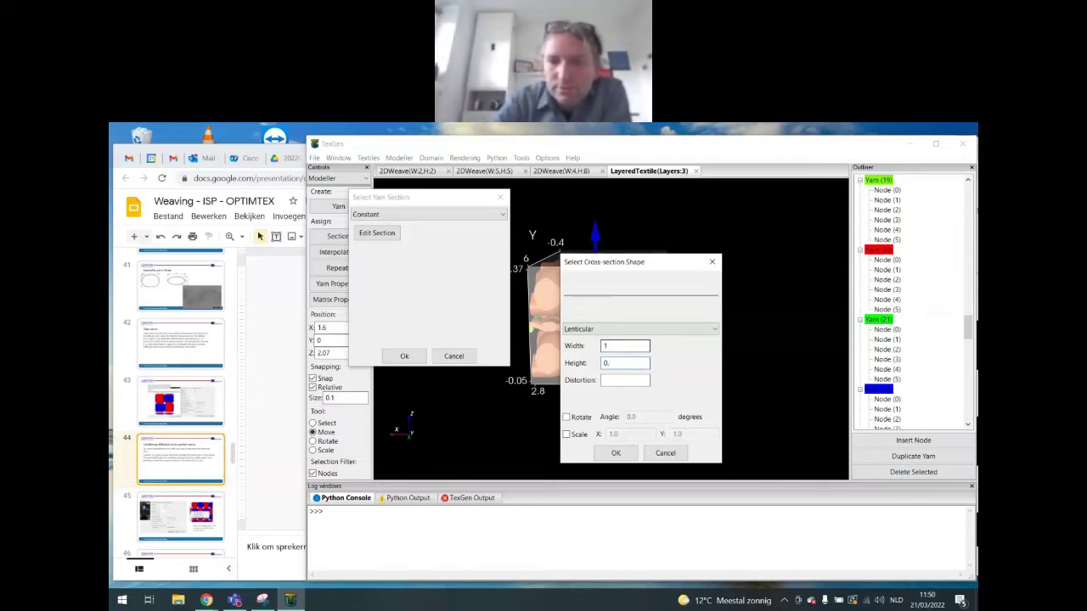
text(6)
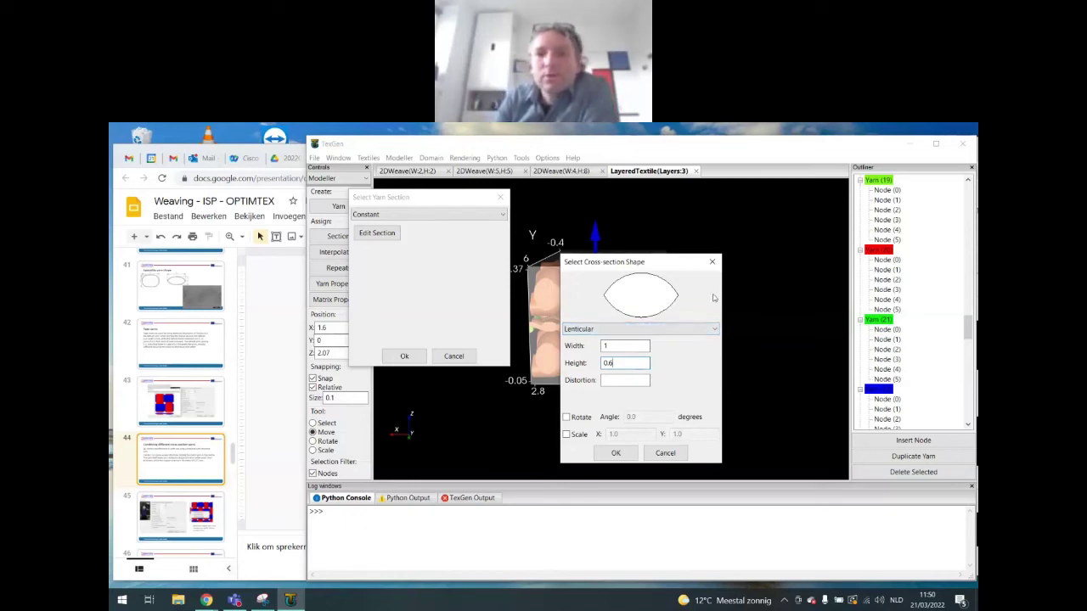
click(616, 453)
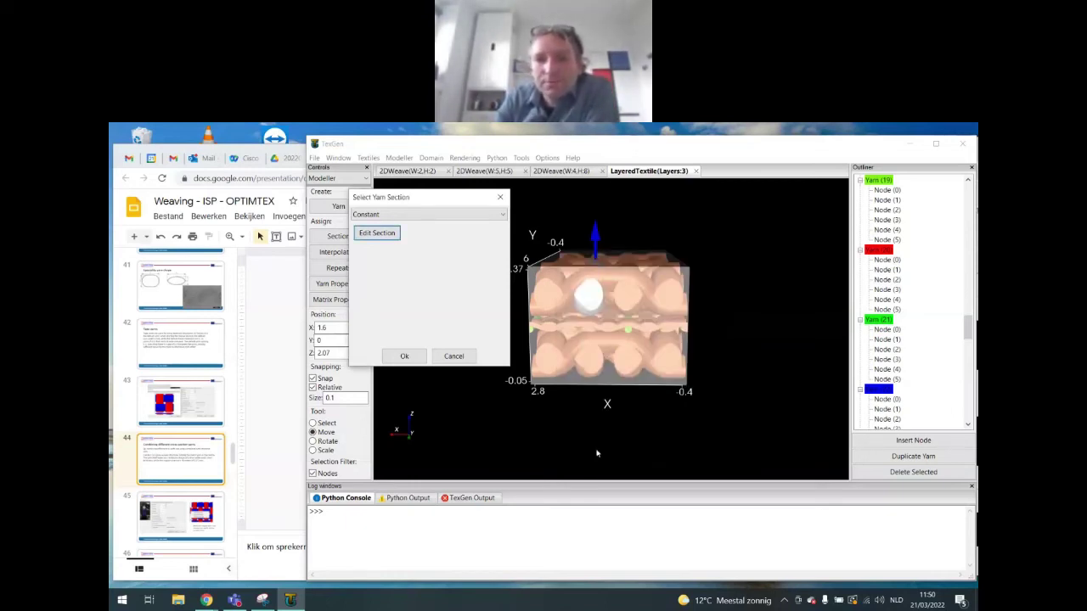
click(406, 357)
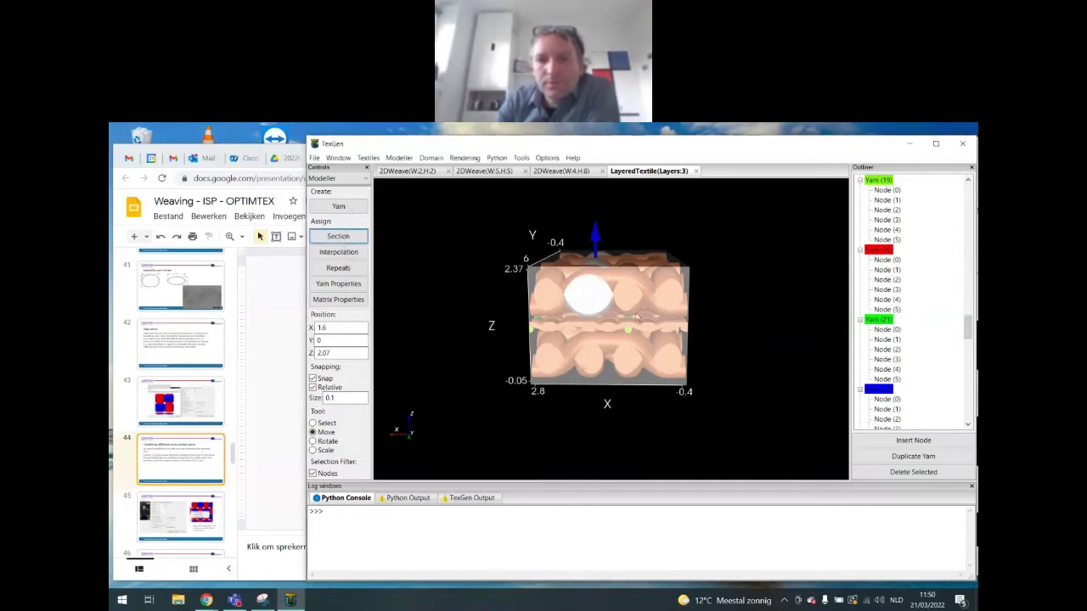
Step: Edit the same upper-layer yarn's constant lenticular section to a width of 0.5 and a height of 0.3, and apply it
click(593, 298)
click(338, 238)
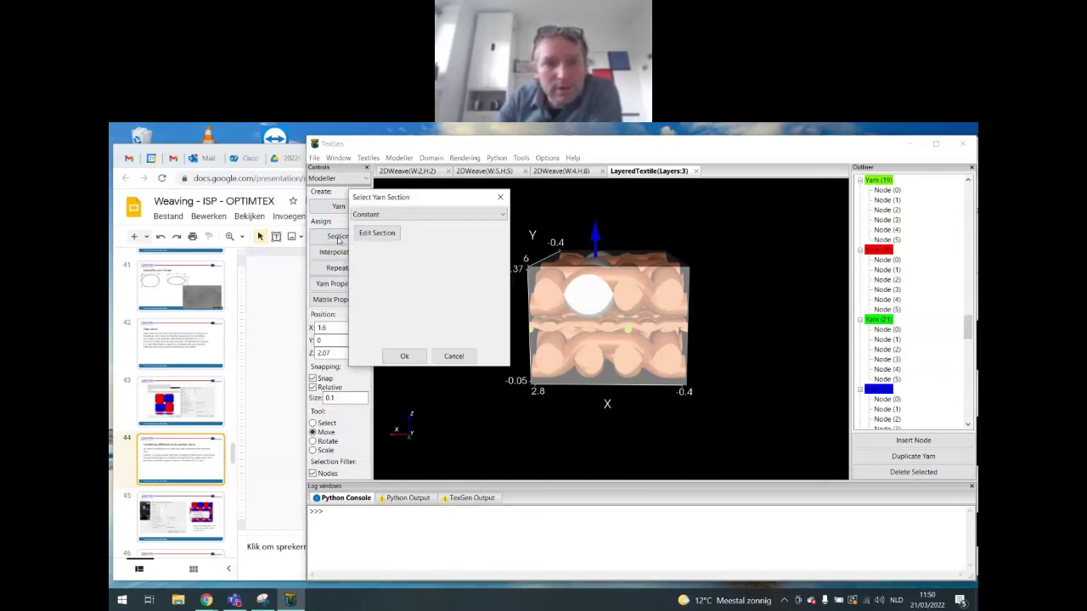
click(385, 216)
click(378, 225)
click(376, 232)
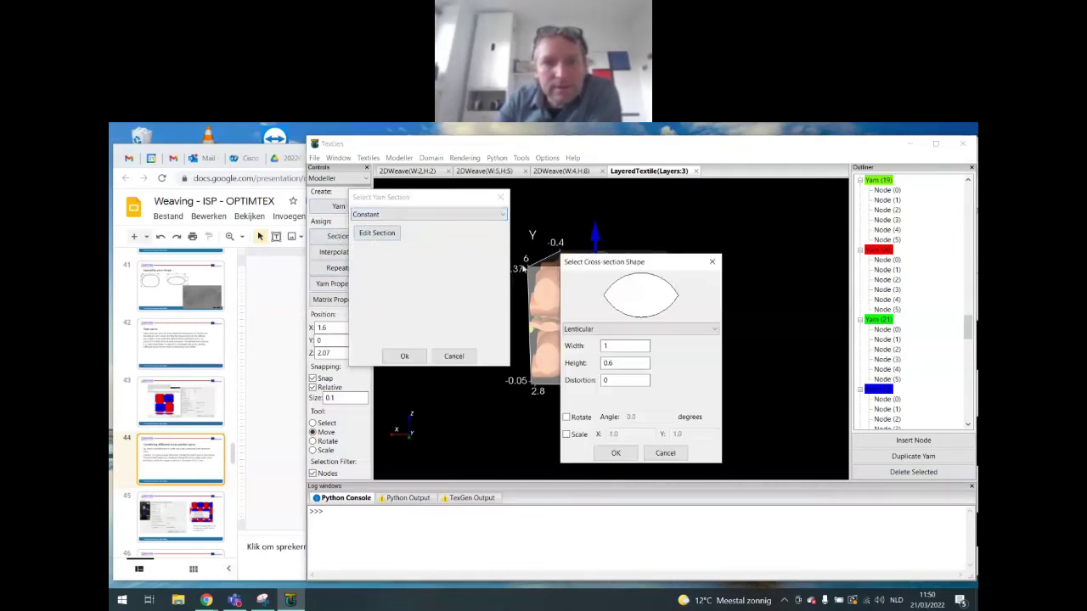
click(611, 363)
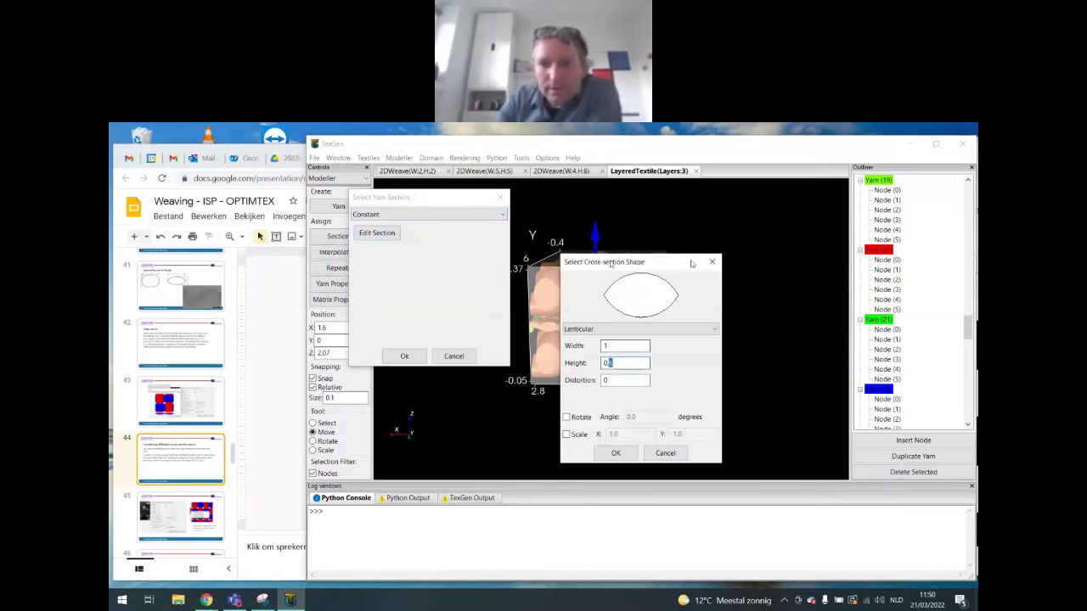
drag(606, 265, 756, 240)
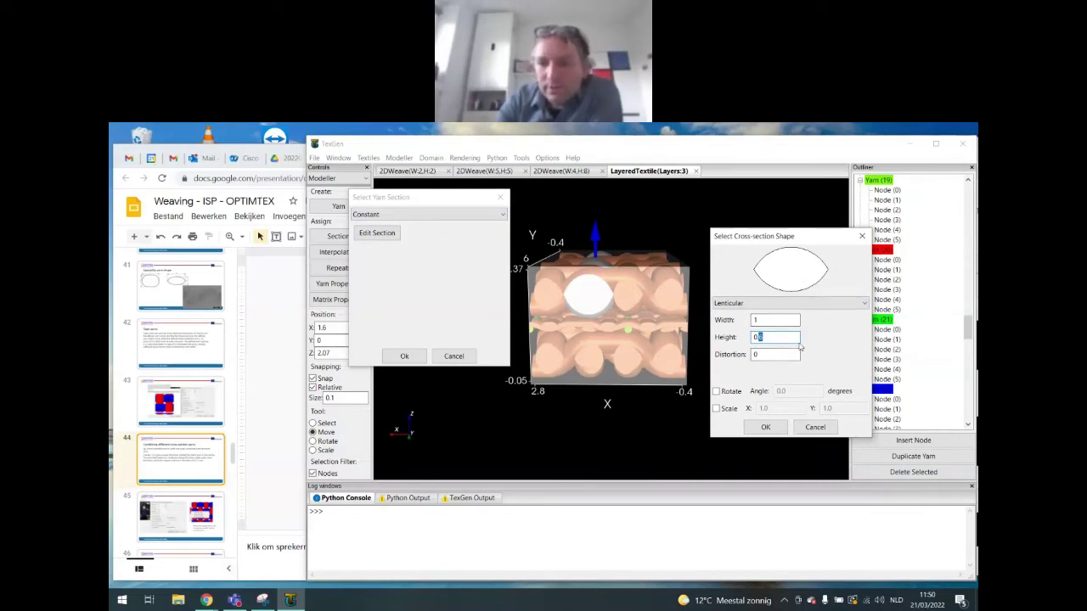
text(4)
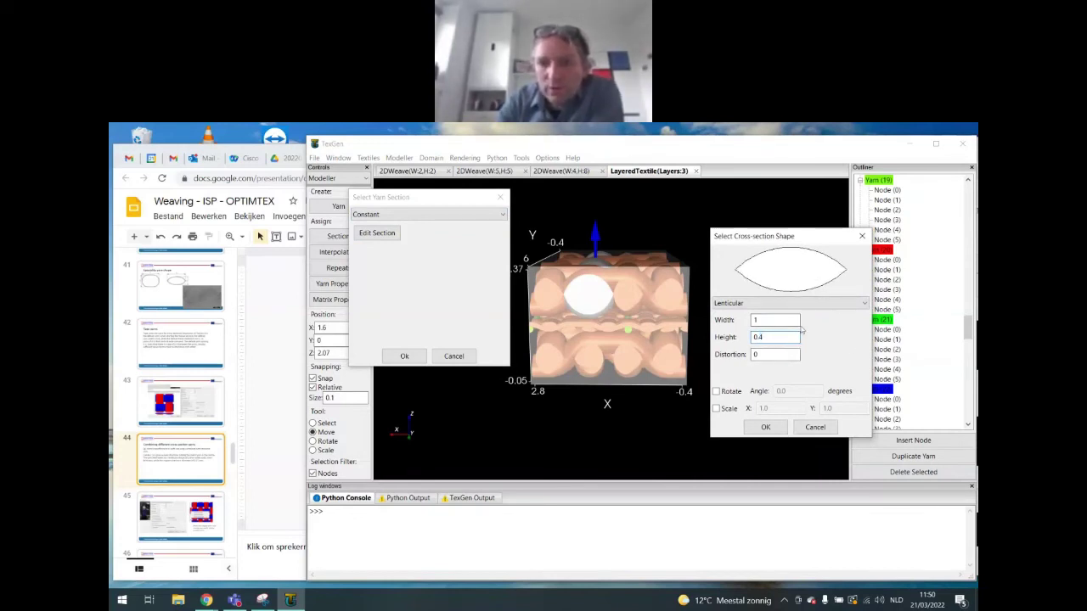
double_click(754, 322)
text(0.5)
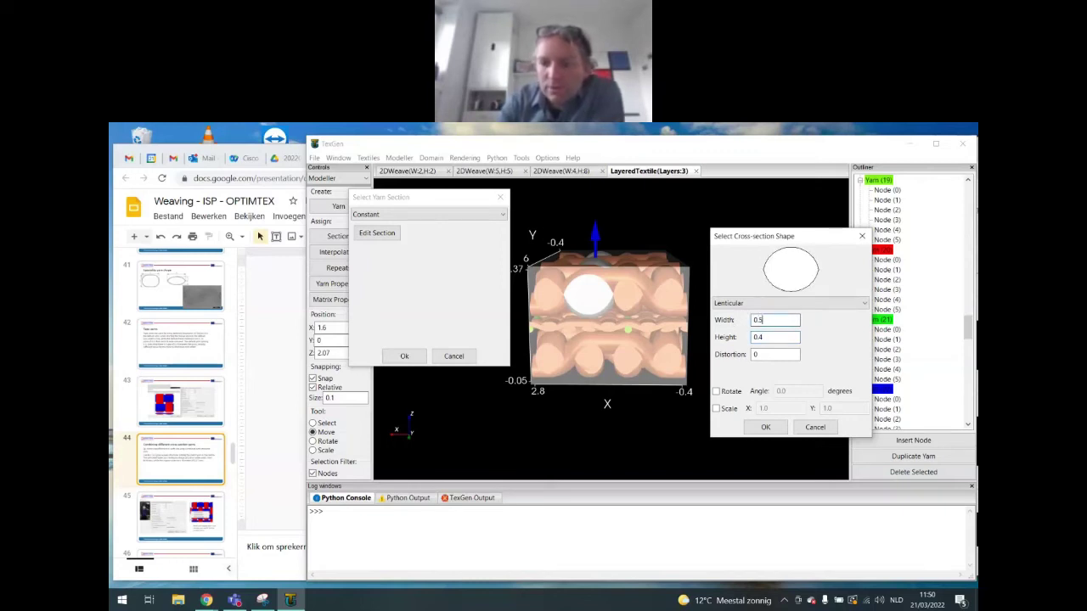
click(761, 337)
double_click(762, 338)
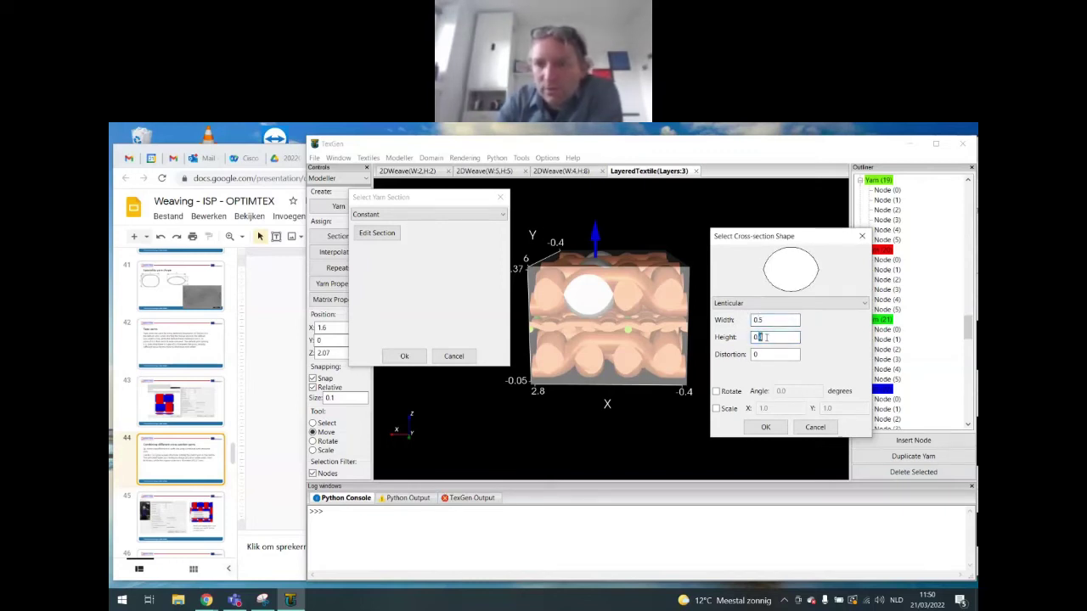
text(3)
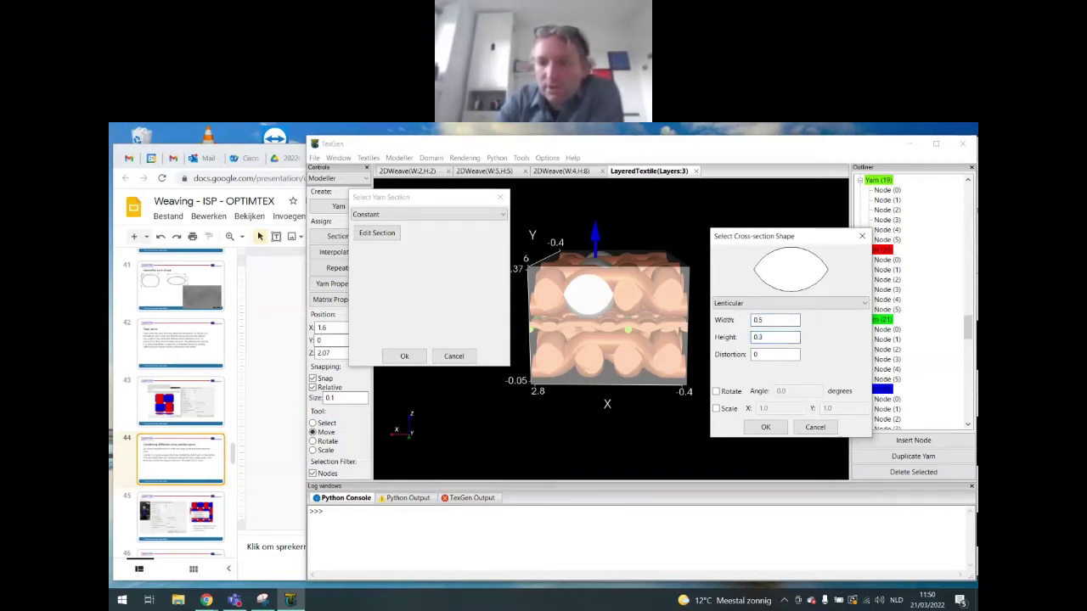
click(770, 430)
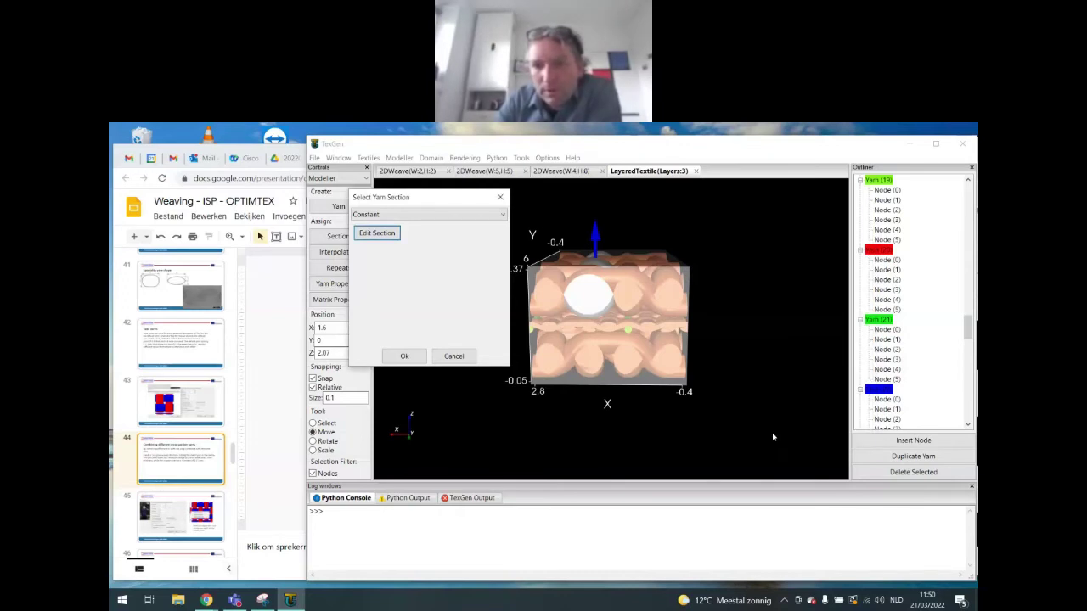
click(401, 357)
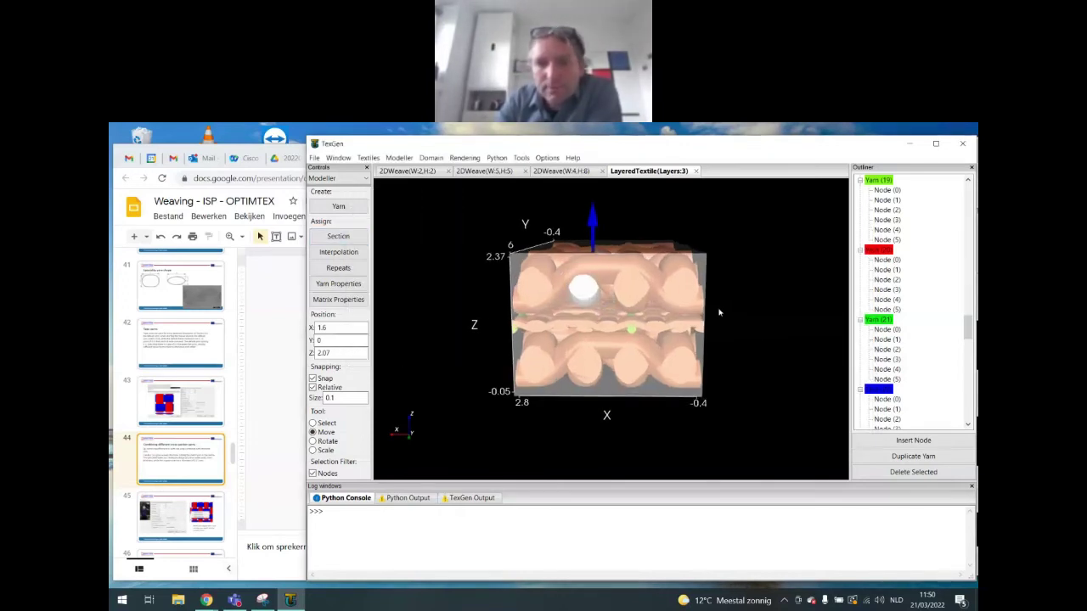
Step: Refresh the rendering of the layered textile and display the yarn surfaces again in an oblique view
drag(716, 351, 626, 344)
drag(678, 395, 806, 302)
click(342, 178)
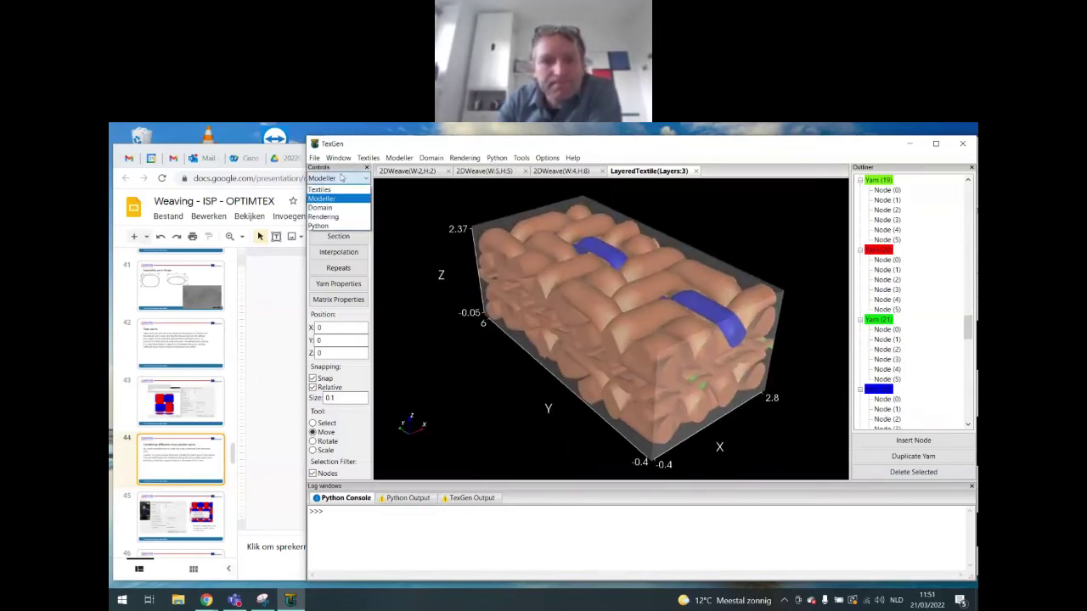
click(329, 218)
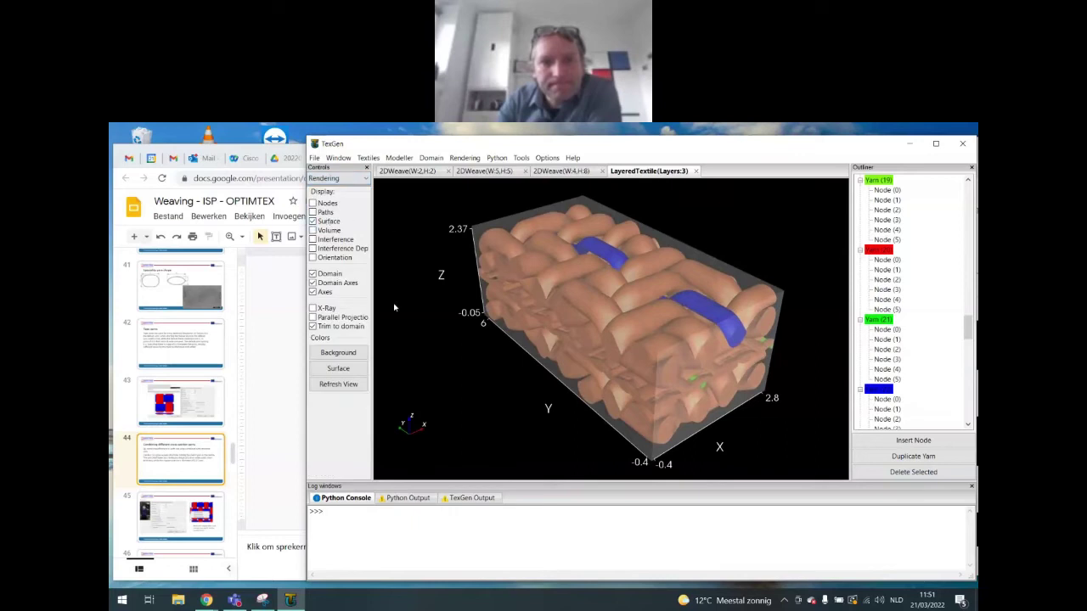
click(355, 386)
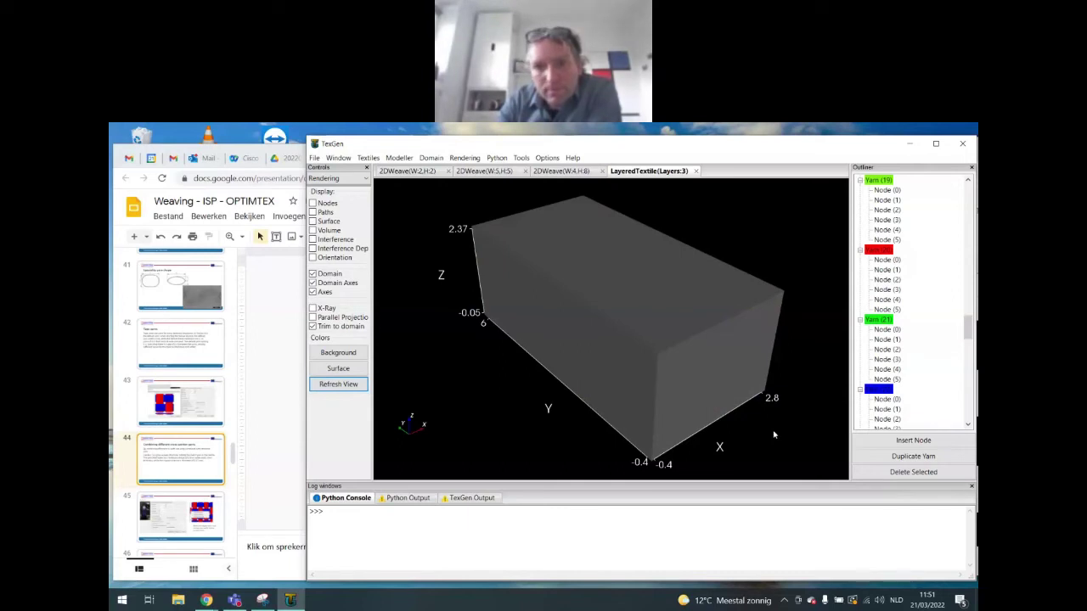
key(s)
drag(774, 434, 769, 396)
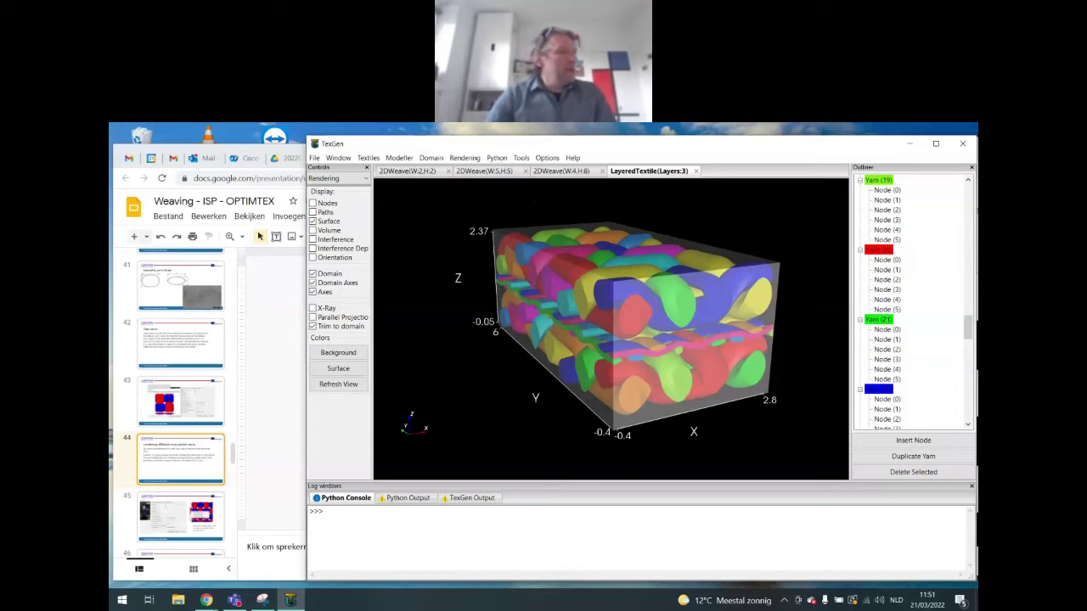
Step: Switch to the browser and go from the woven structures quiz to the Design and Modeling of woven structures course section
click(284, 155)
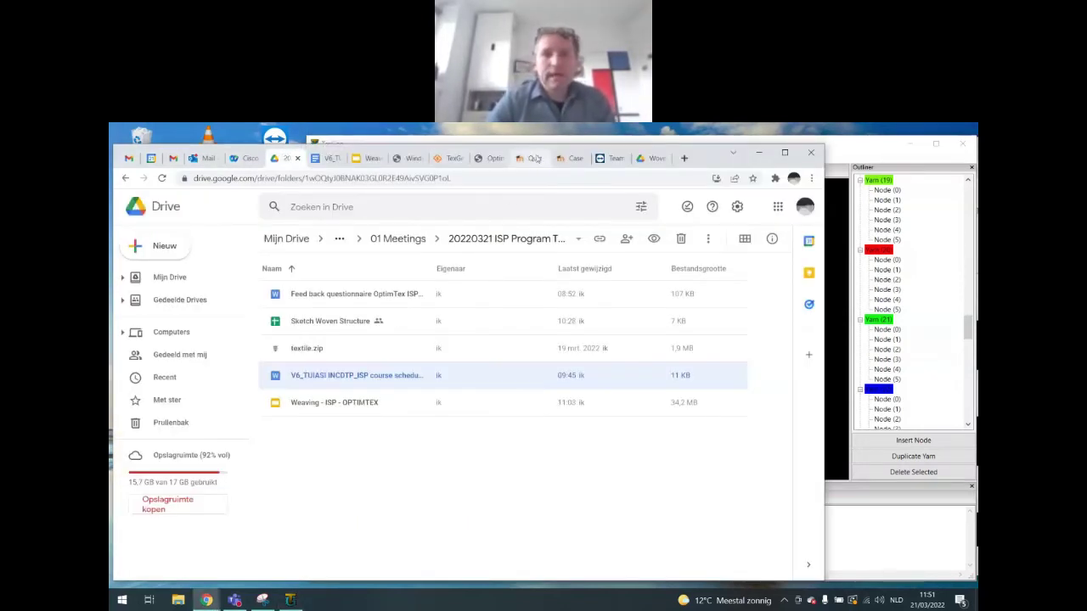
click(462, 158)
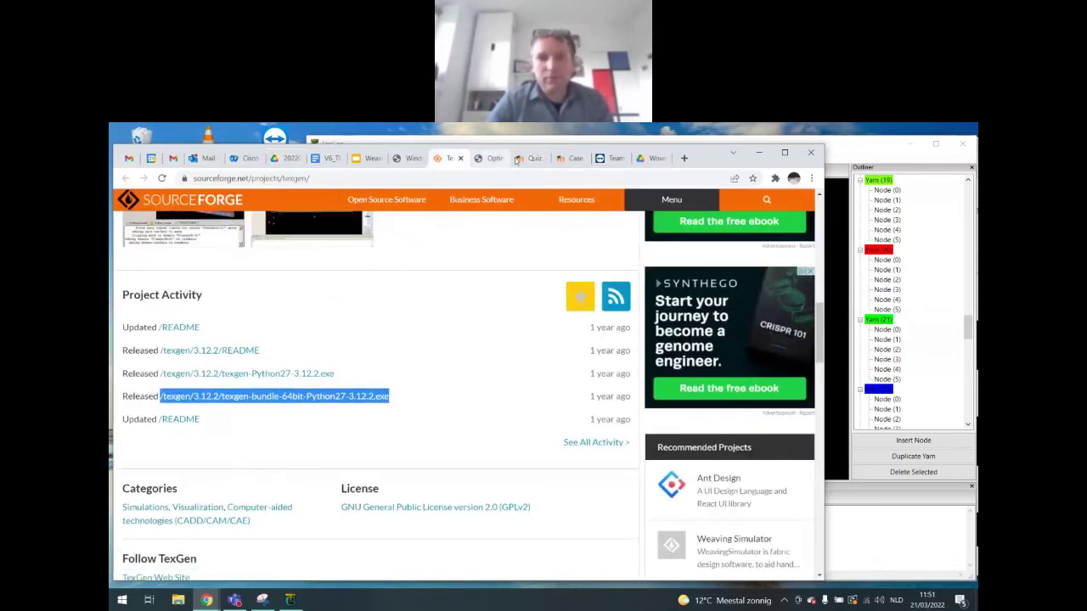
click(533, 159)
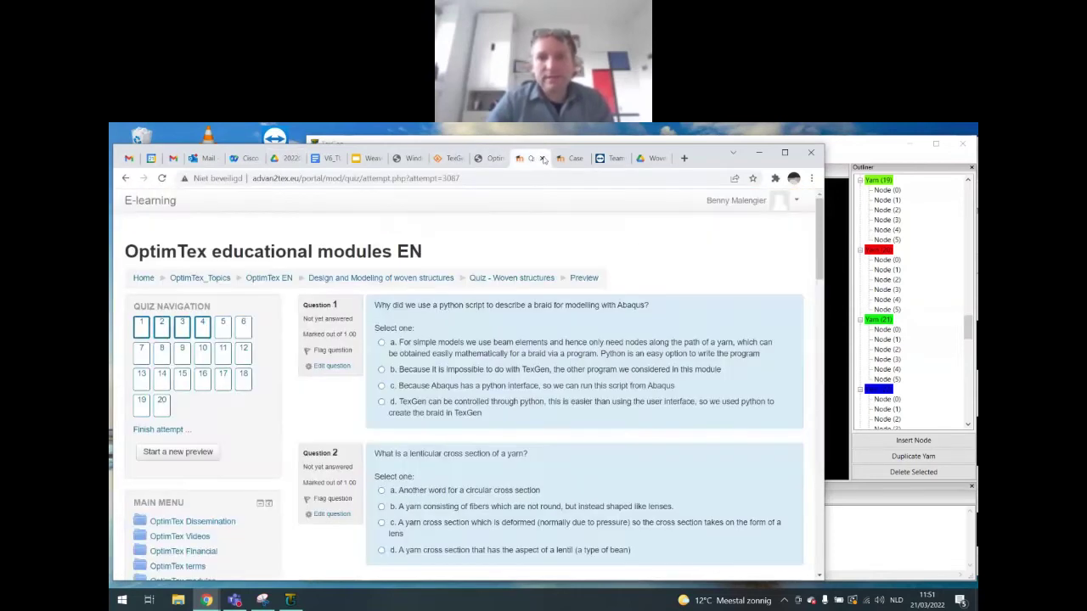
click(429, 280)
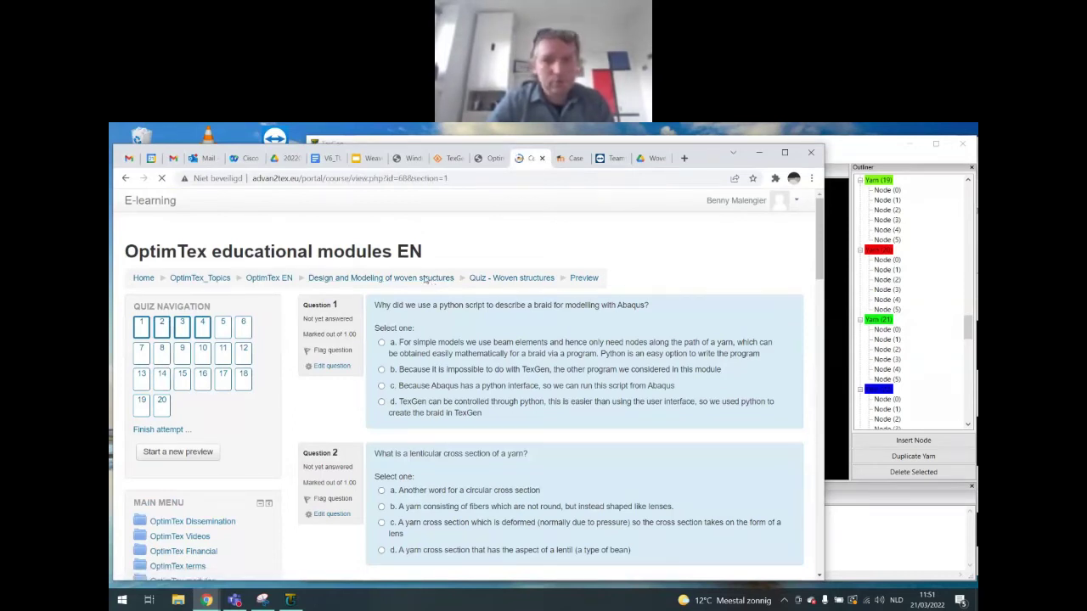
Step: Open Case 2: Complex yarns in woven structures, look over its 3.1 Example and continue to the 3.2 Theory chapter
drag(709, 158, 713, 136)
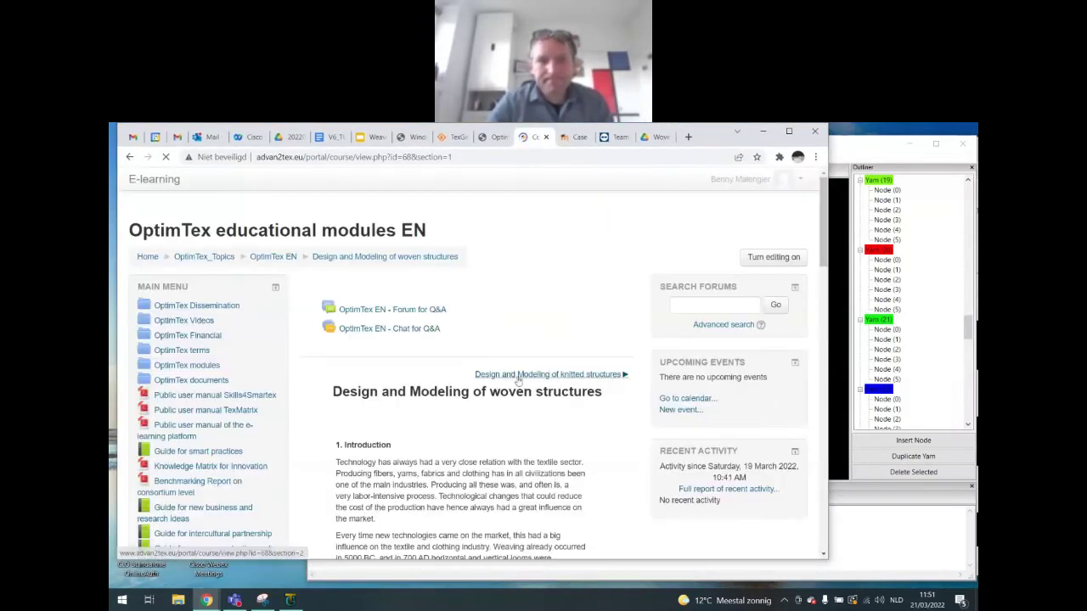
scroll(514, 384, down, 4)
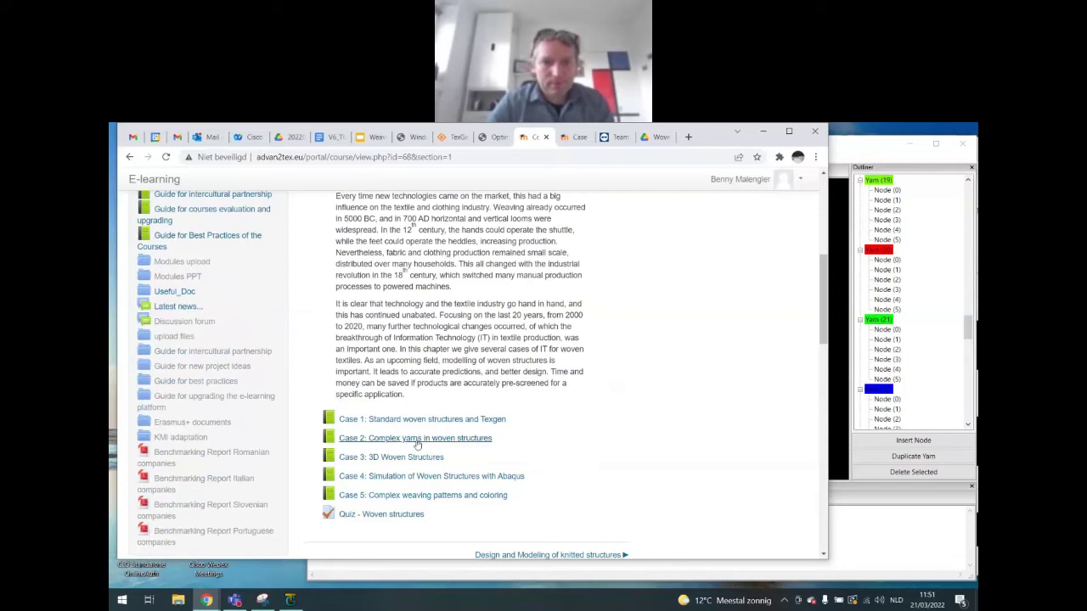
click(404, 439)
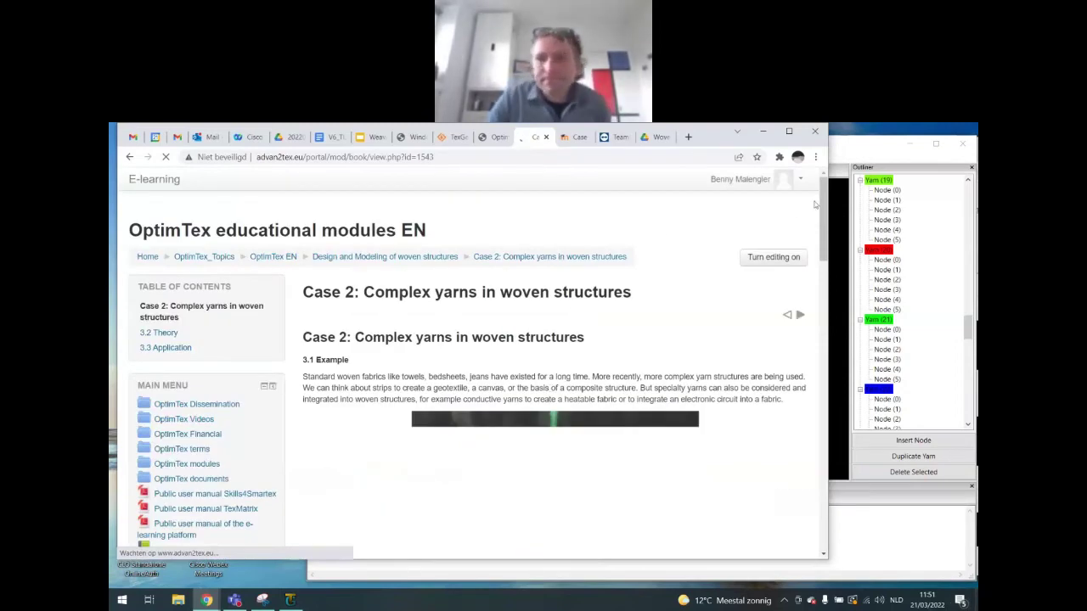
scroll(814, 204, down, 8)
scroll(809, 197, up, 7)
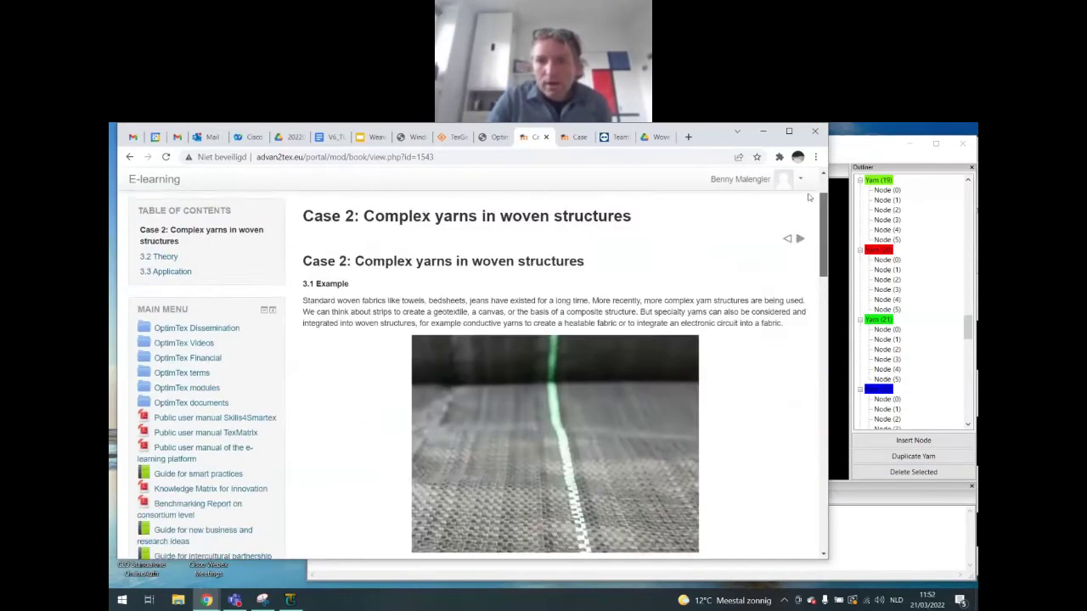
scroll(809, 197, up, 1)
click(800, 306)
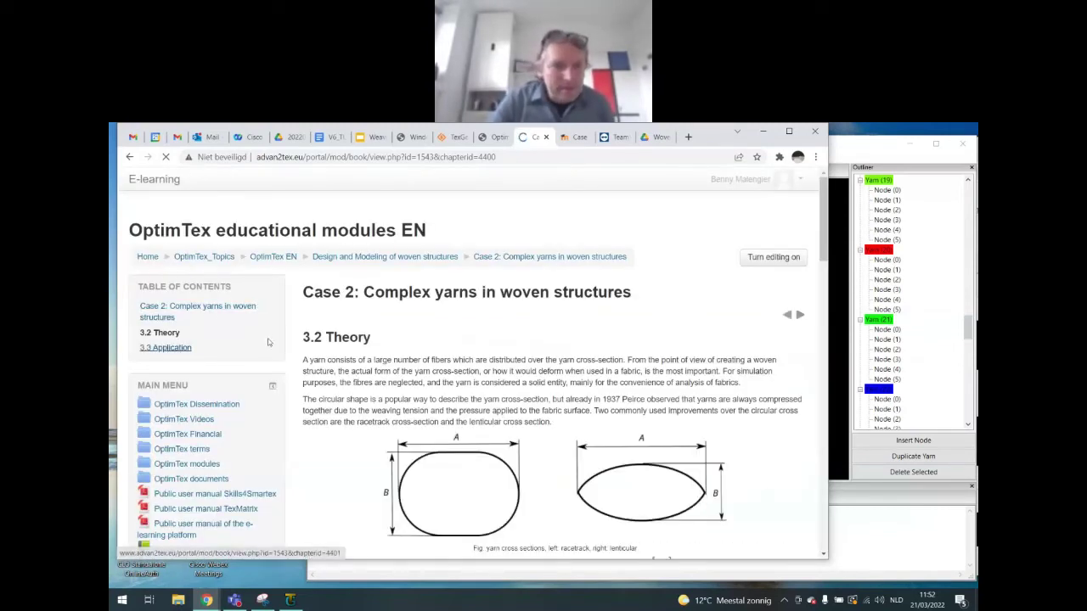
Step: Open chapter 3.3 Application of Case 2 and go to section 3.3.4 Free woven fabric design
click(161, 348)
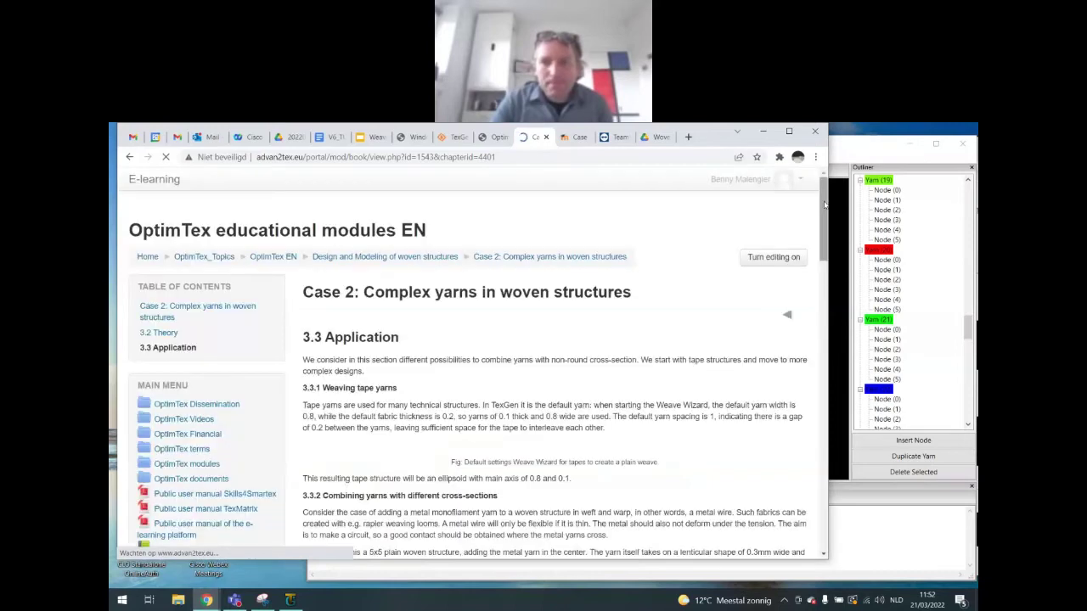
scroll(820, 256, down, 4)
scroll(820, 257, down, 15)
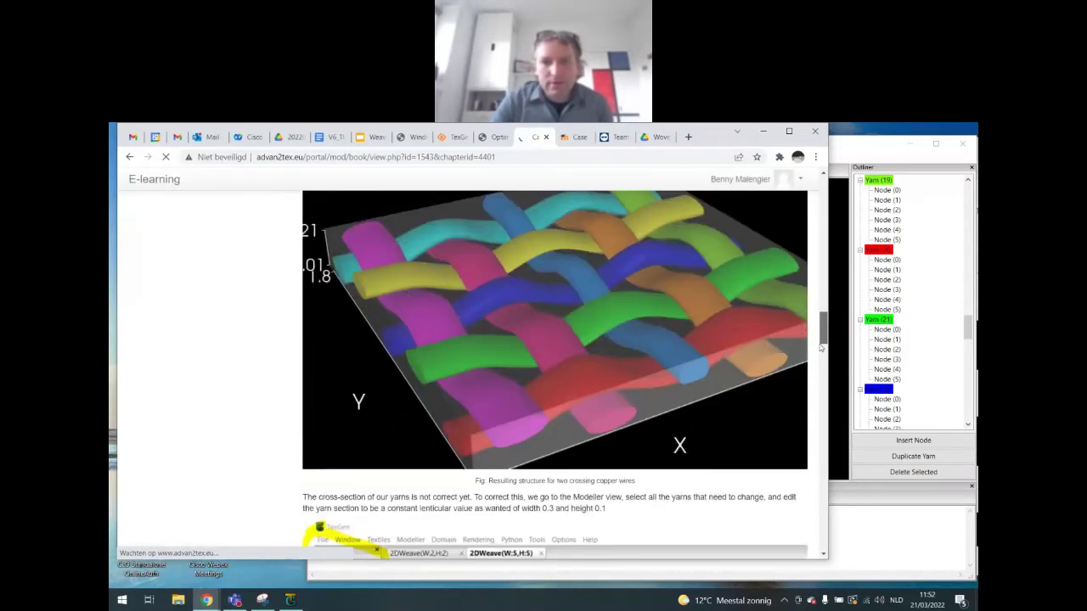
drag(820, 347, 835, 513)
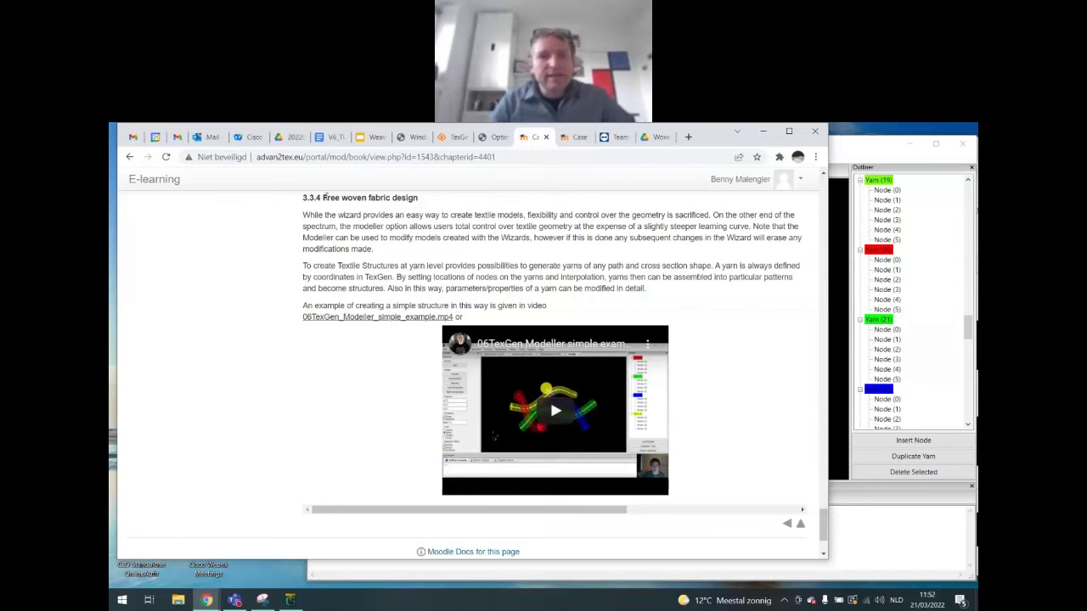
Step: Examine section 3.3.4 Free woven fabric design, highlighting its heading and the paragraphs on the modeller
drag(321, 197, 423, 203)
click(489, 259)
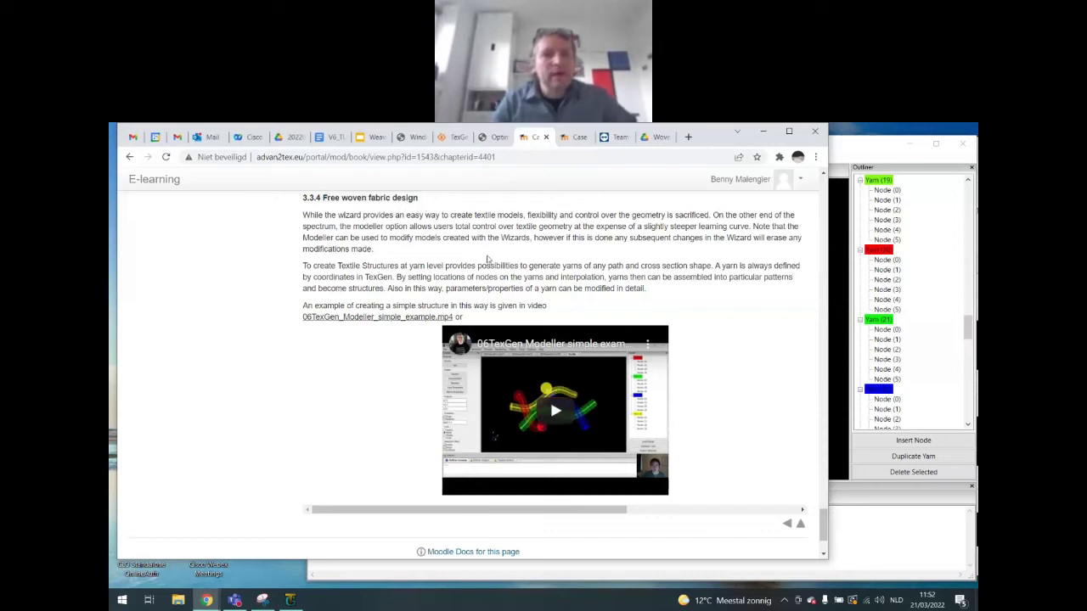
drag(548, 307, 296, 224)
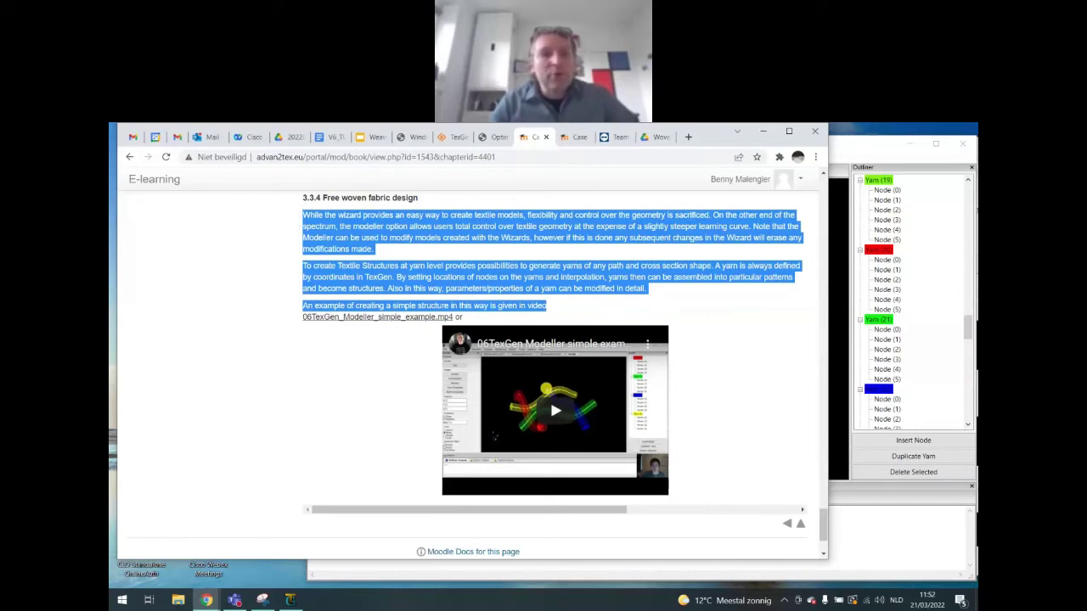
click(310, 215)
drag(303, 216, 563, 302)
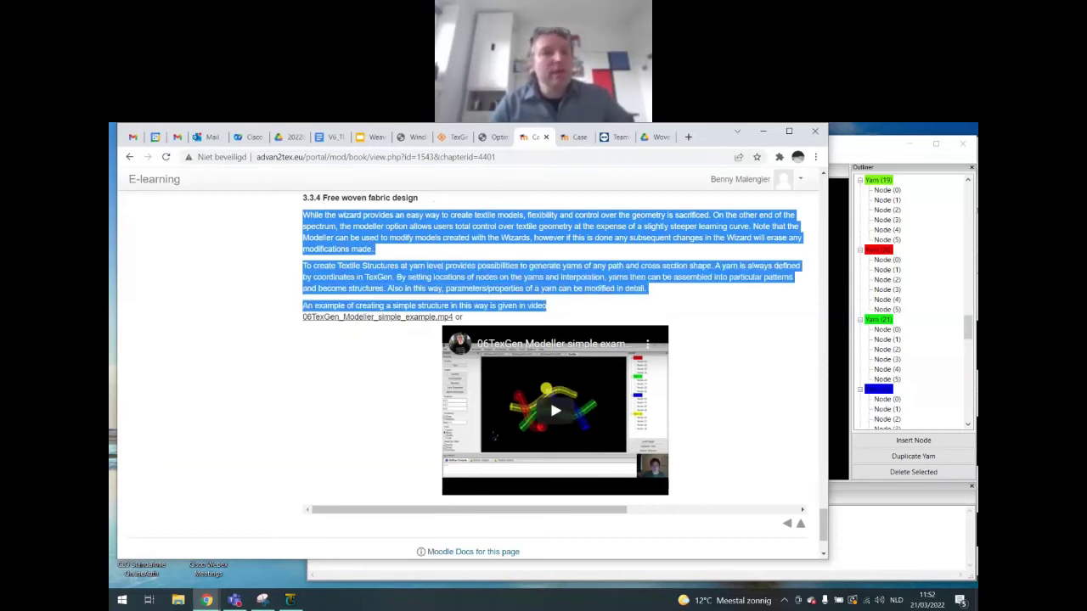
click(476, 259)
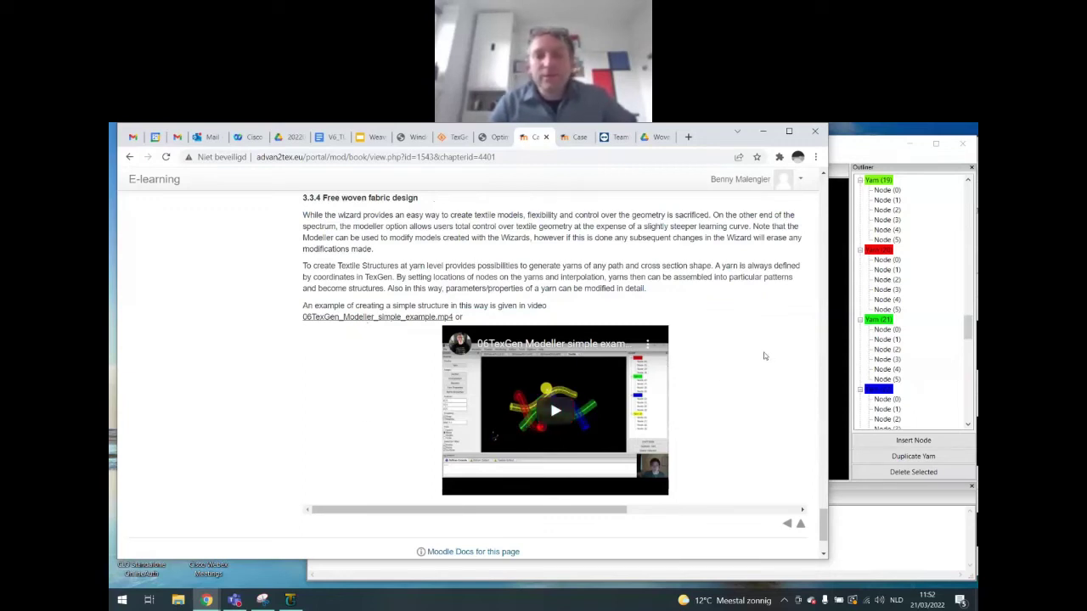
scroll(759, 418, down, 1)
scroll(759, 418, up, 1)
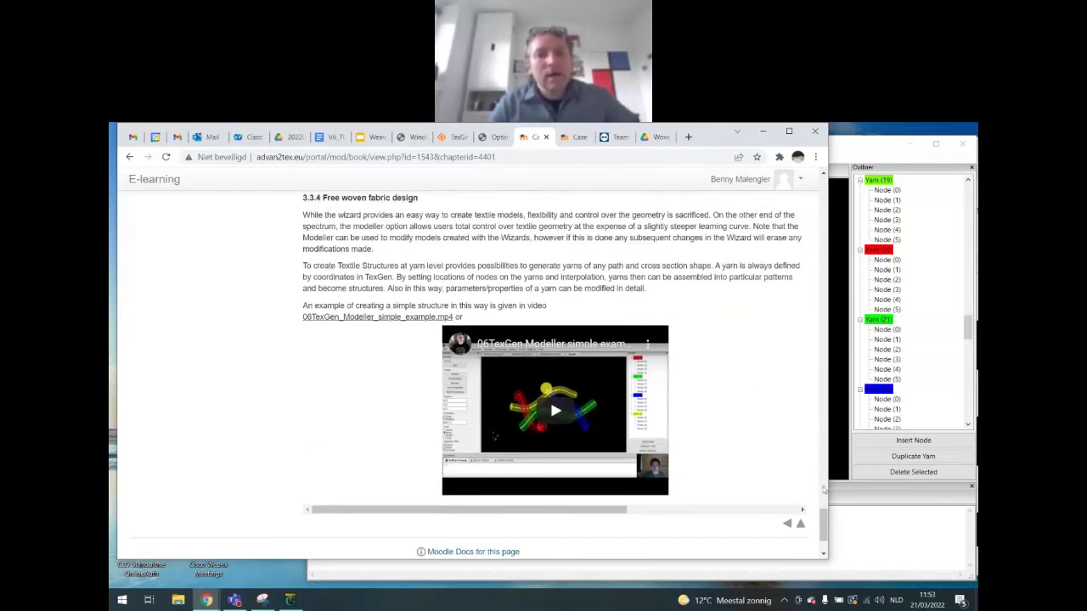
Step: Return to the woven structures section and open Case 3: 3D Woven Structures at 4.3 Application to view the Weave Wizard 3D structure example
scroll(824, 518, up, 1)
drag(823, 518, 769, 136)
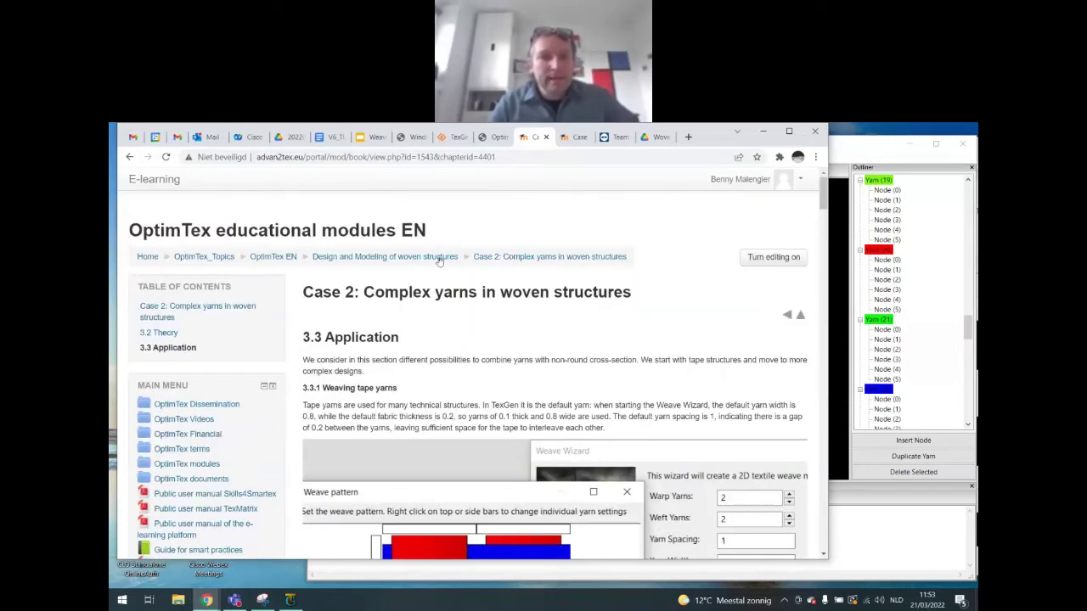
click(410, 258)
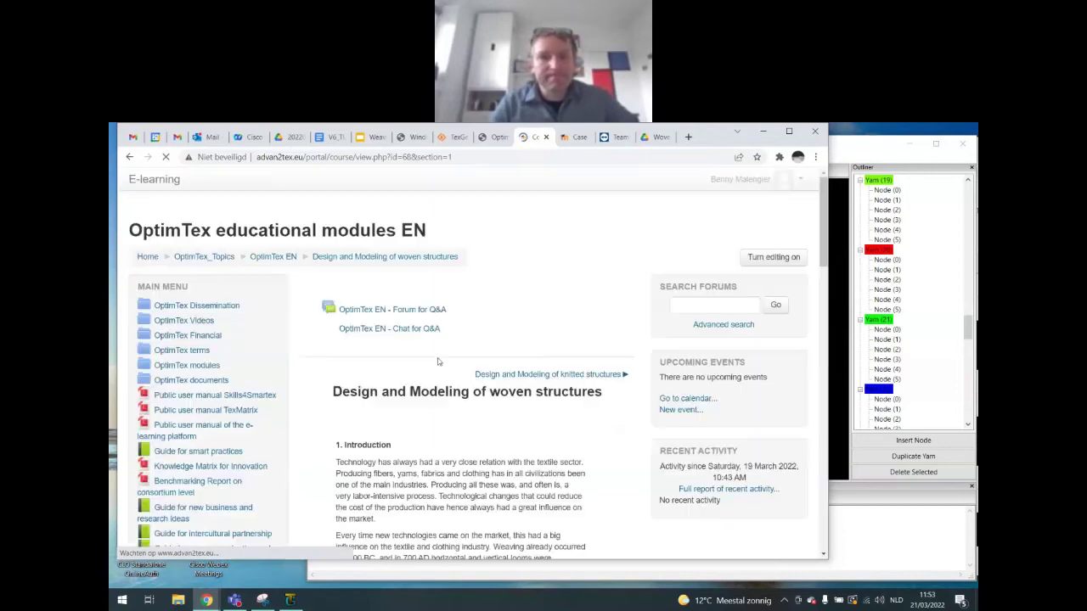
scroll(387, 382, down, 3)
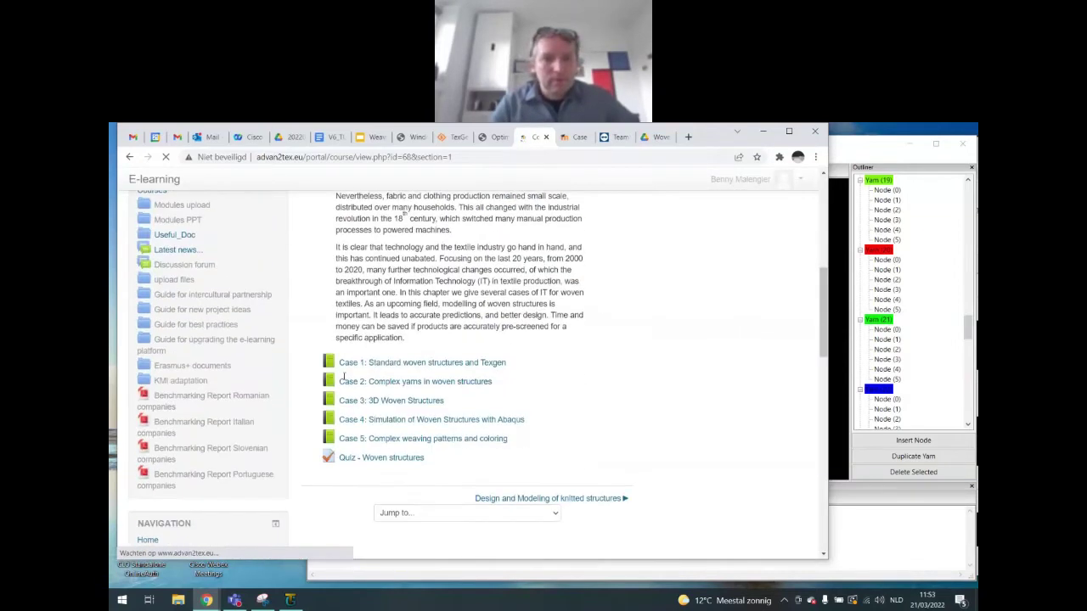
click(380, 401)
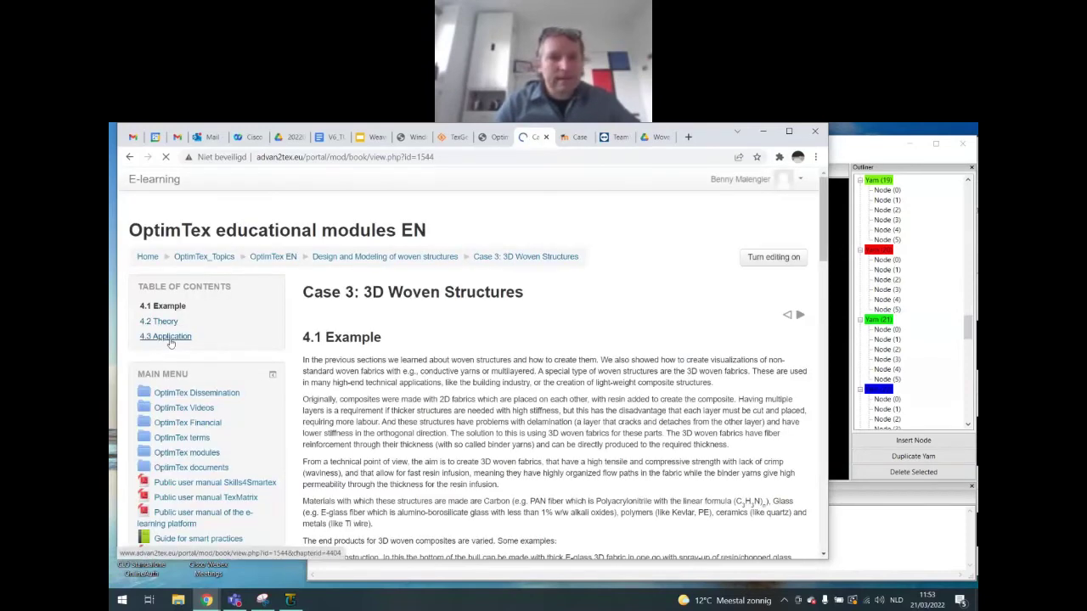
click(171, 339)
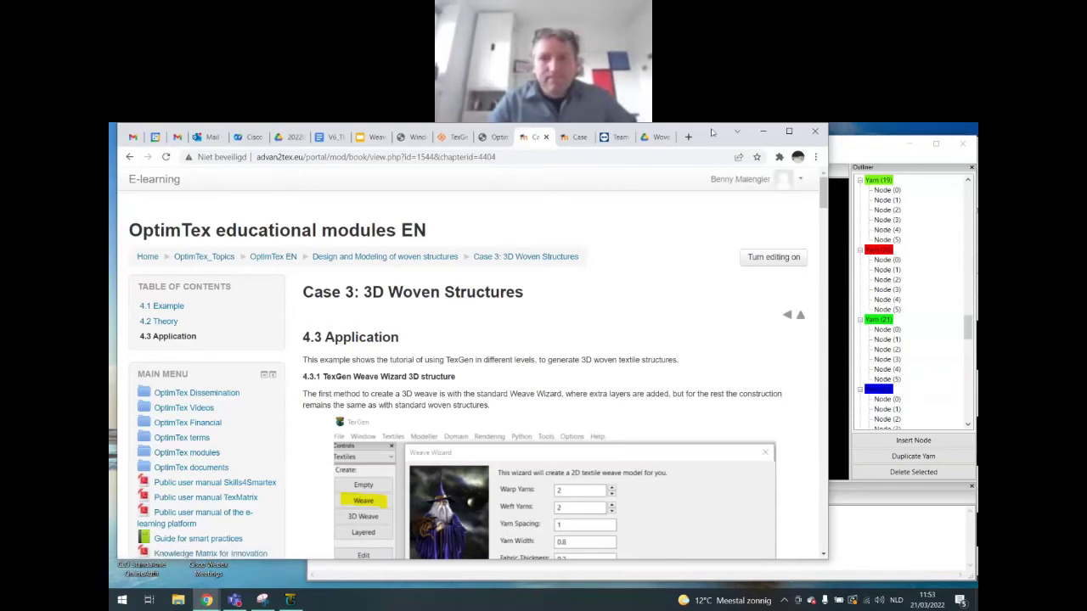
click(848, 143)
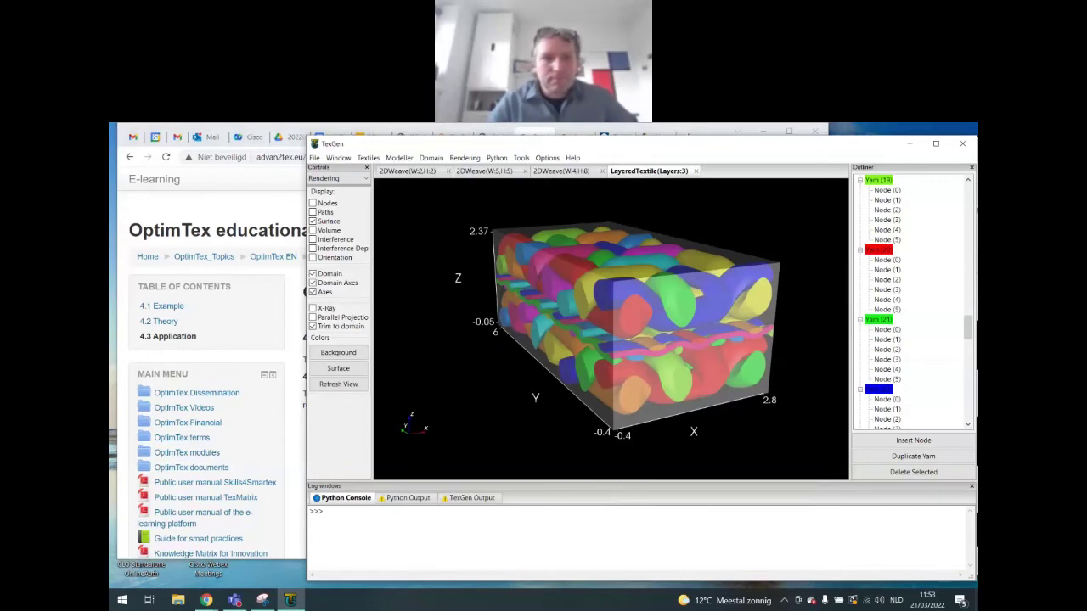
key(alt+Tab)
scroll(510, 354, down, 1)
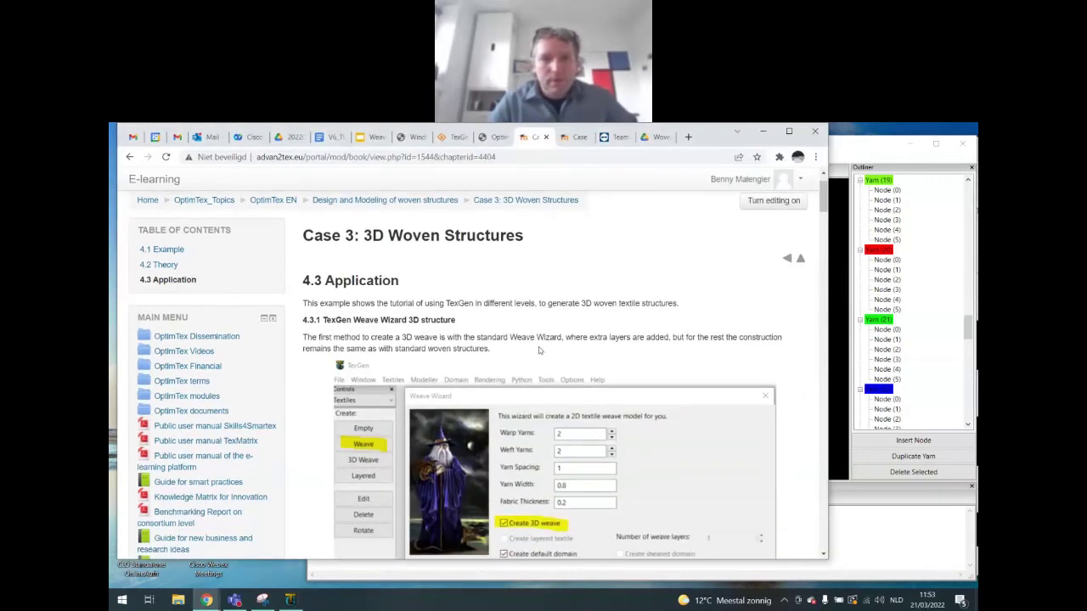
Step: Switch to TexGen and compare the Orthogonal, Angle Interlock and Layer to Layer weave types in the 3D Weave Wizard without creating a textile
click(883, 126)
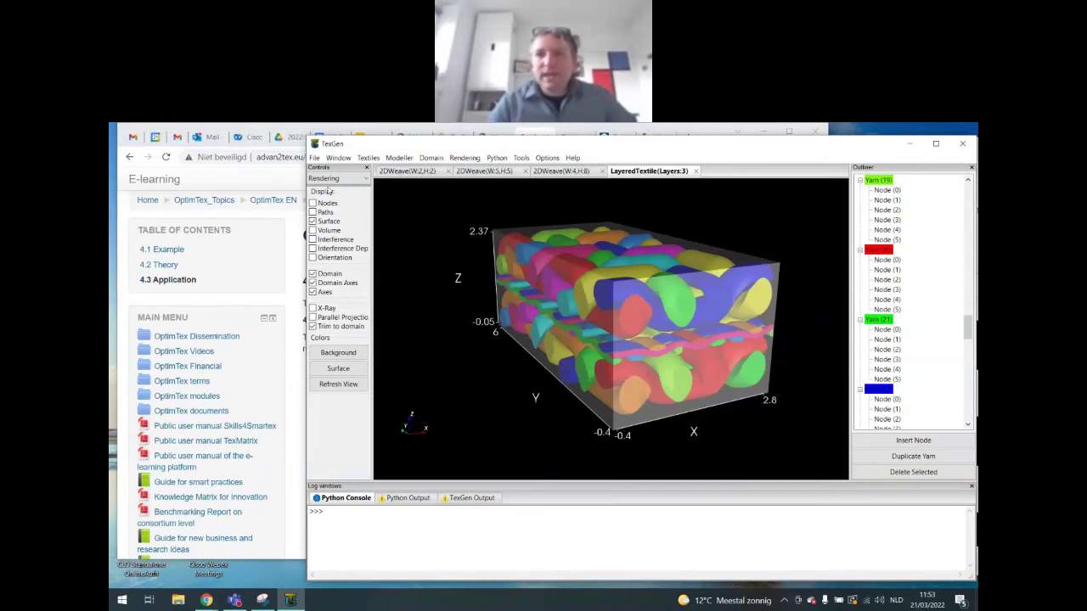
click(328, 179)
click(327, 191)
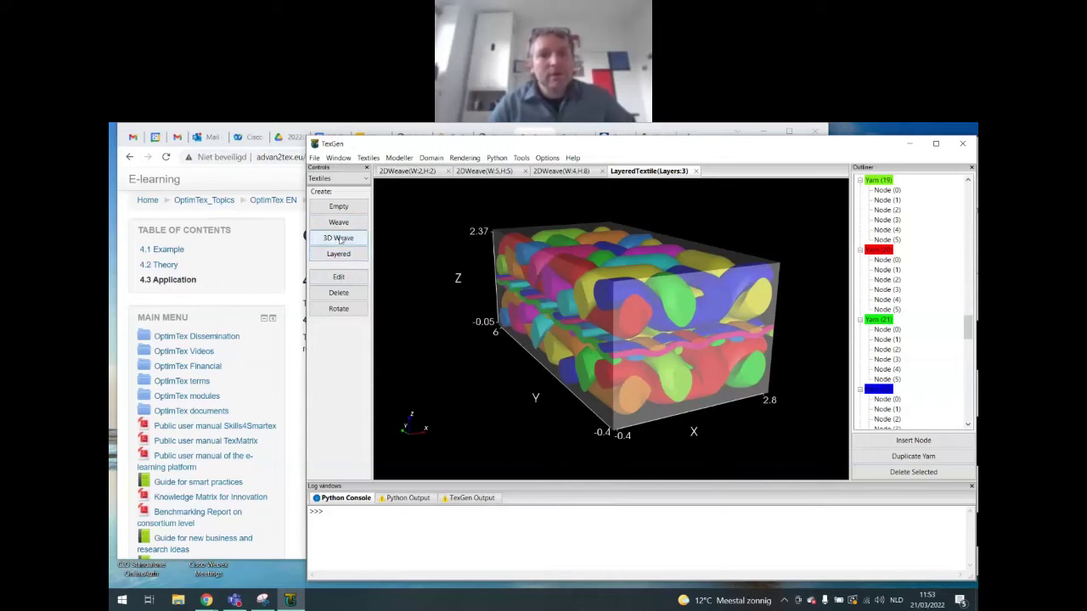
click(339, 240)
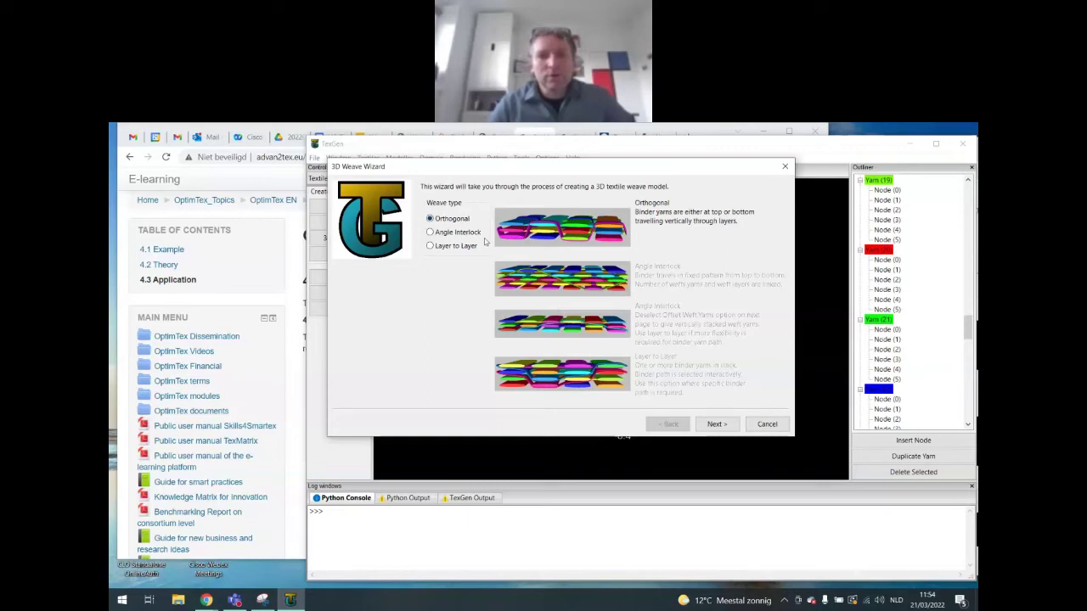
click(459, 232)
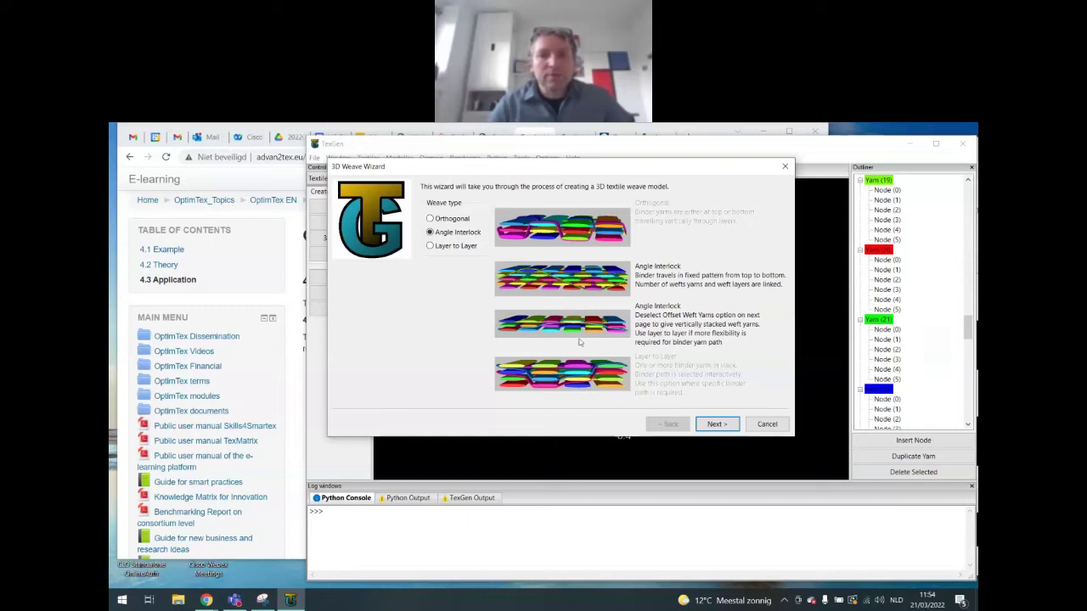
click(456, 247)
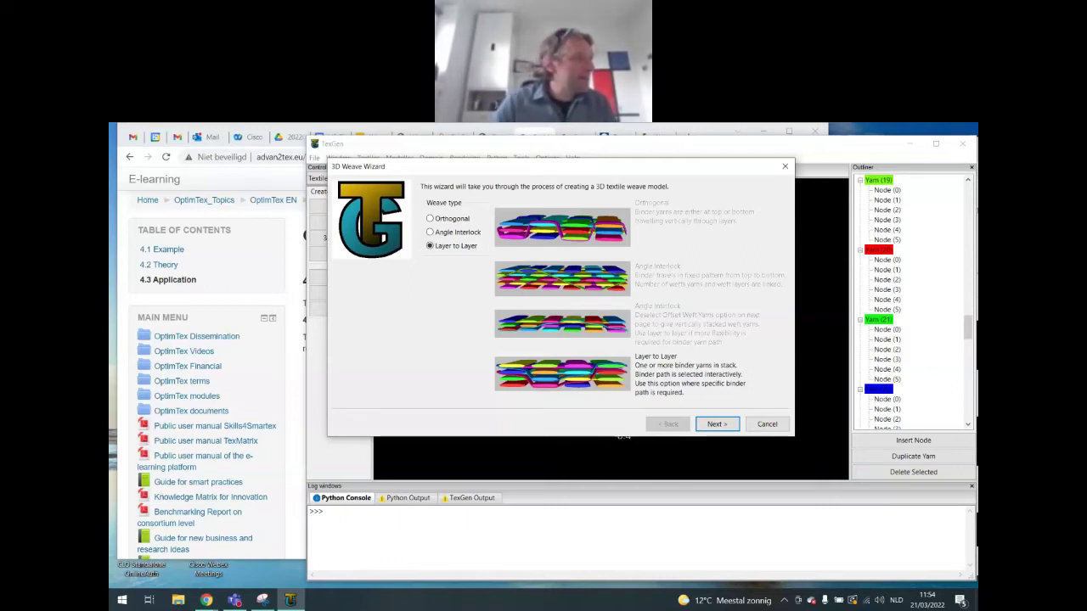
click(769, 426)
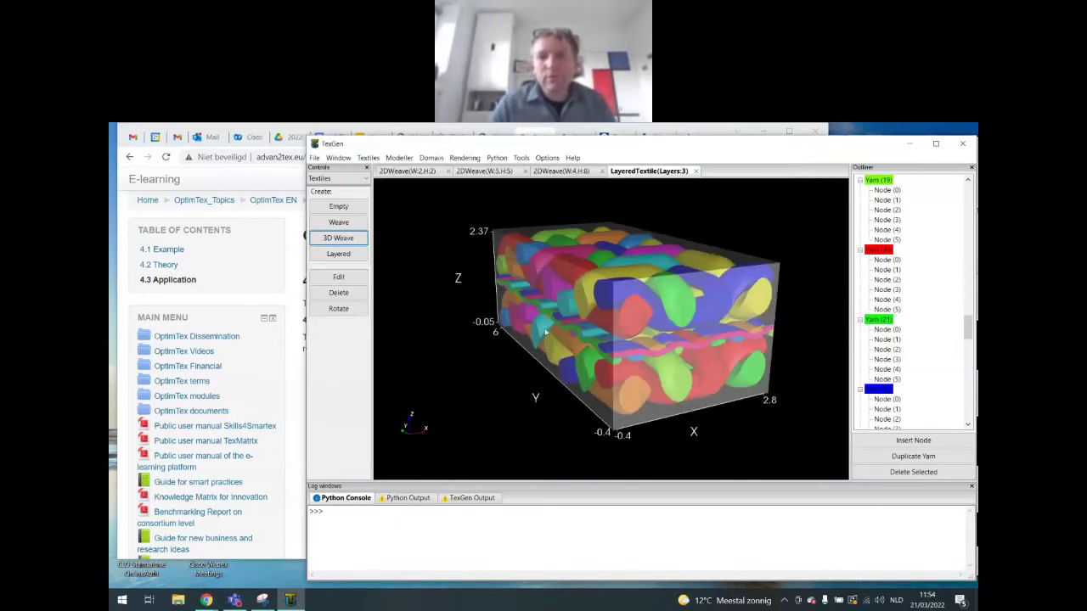
click(343, 222)
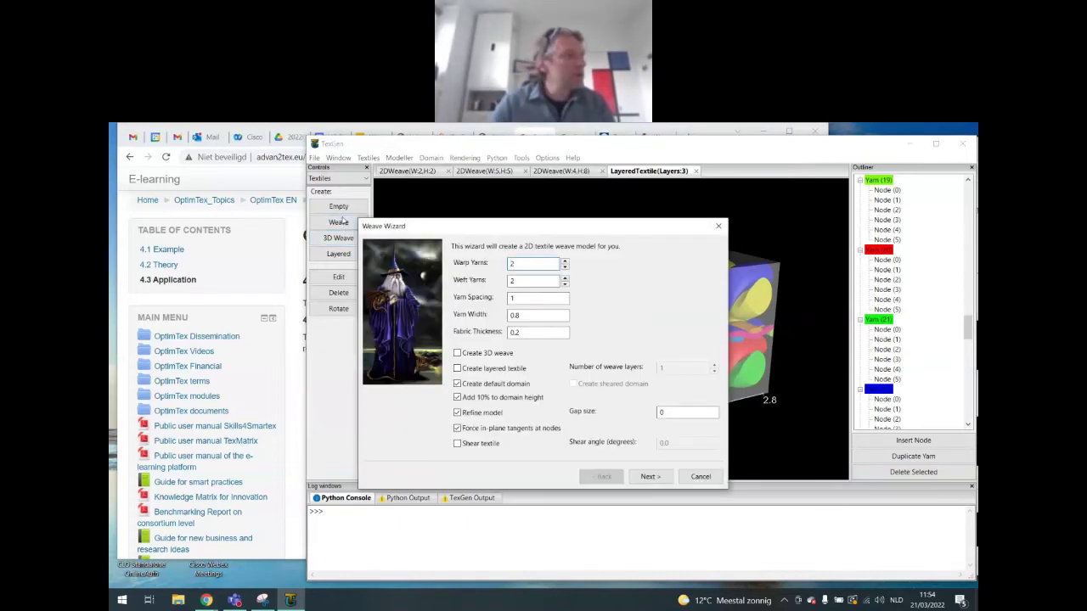
drag(491, 227, 553, 206)
click(519, 349)
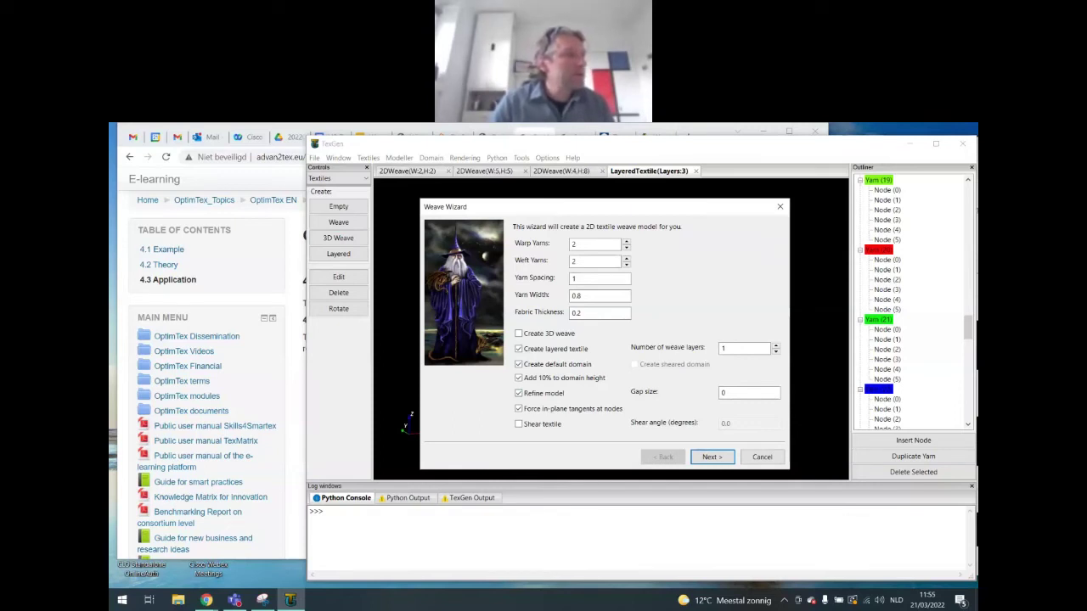
click(775, 344)
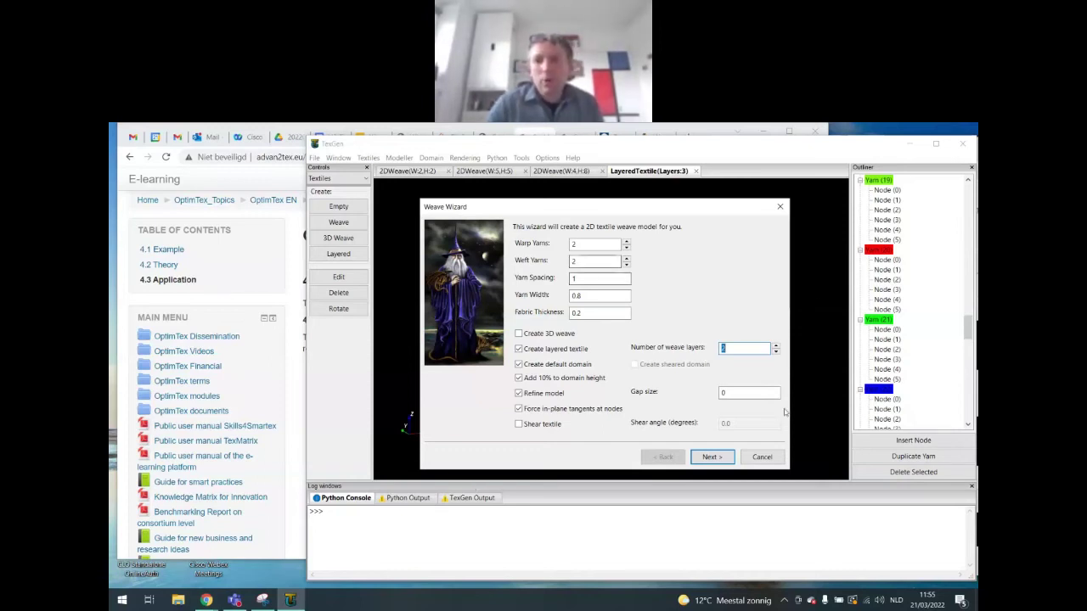
click(769, 459)
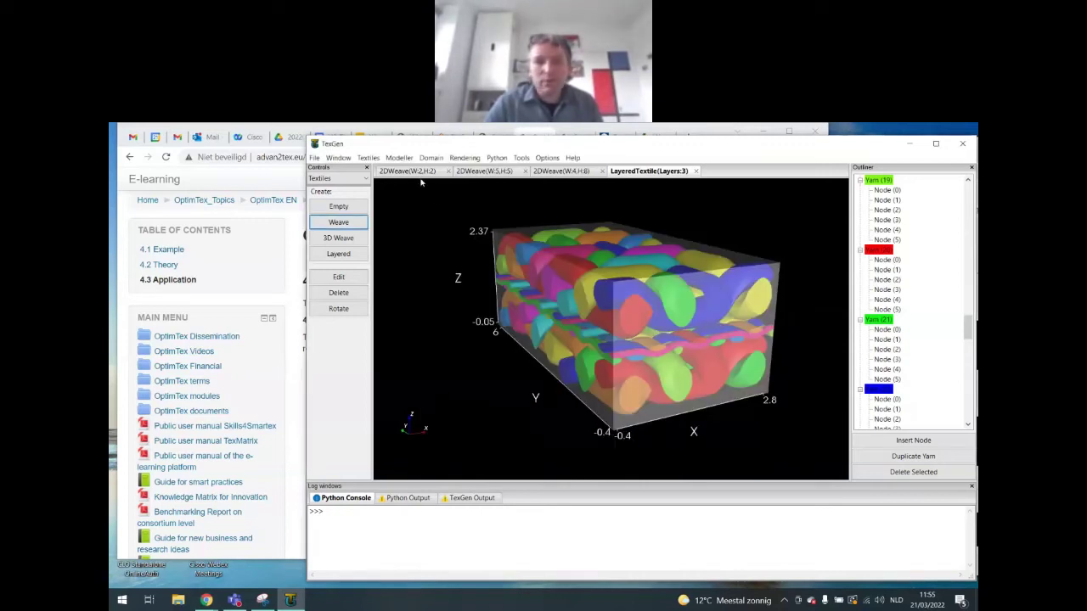
Step: Start a new 3D weave of the Angle Interlock type and proceed to the weft yarn data
click(338, 238)
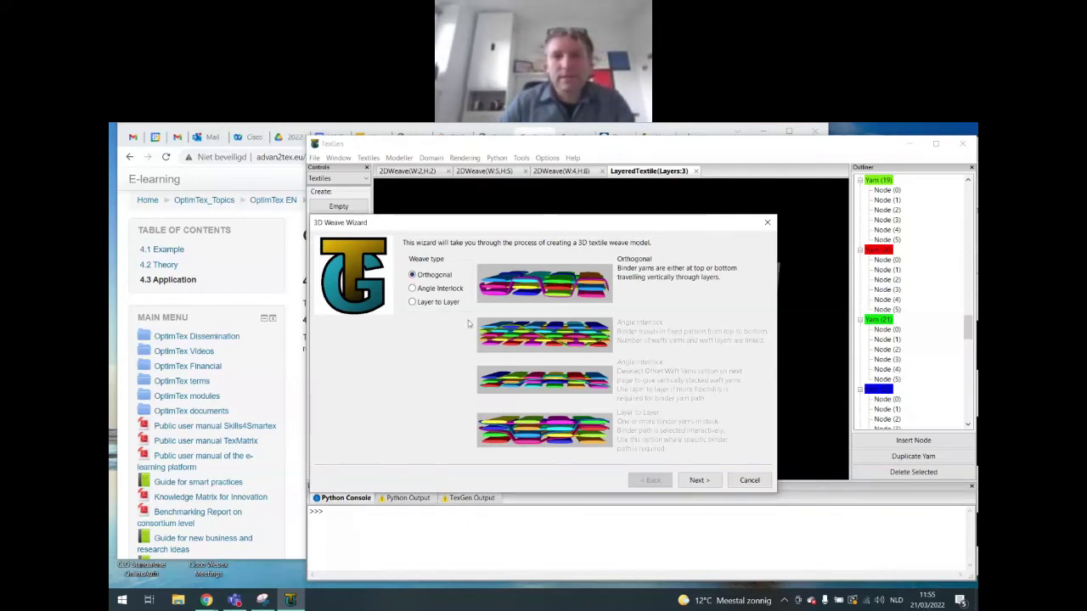
click(439, 289)
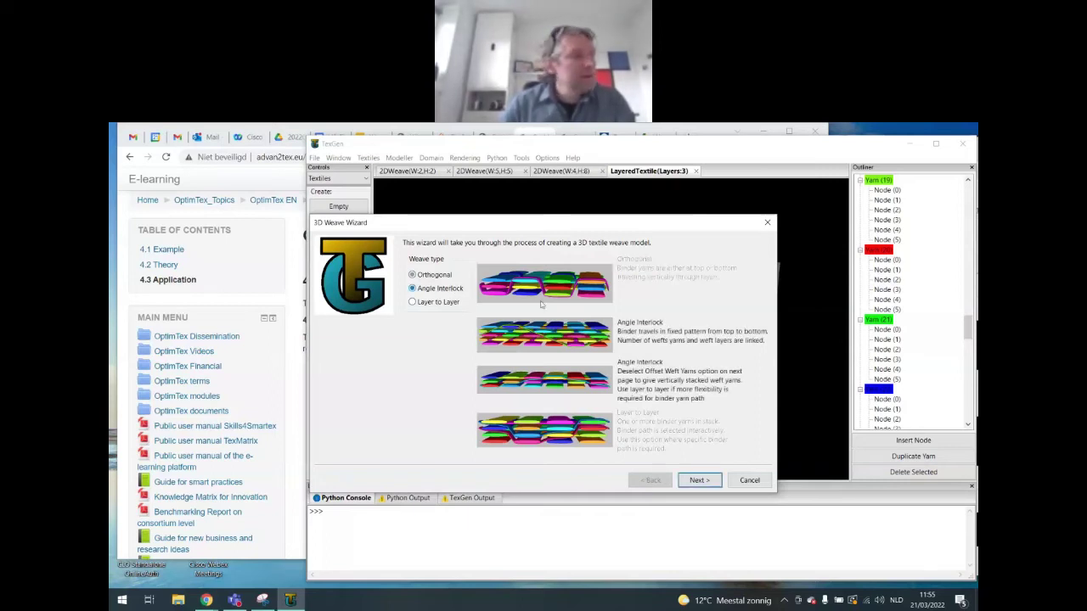
click(701, 482)
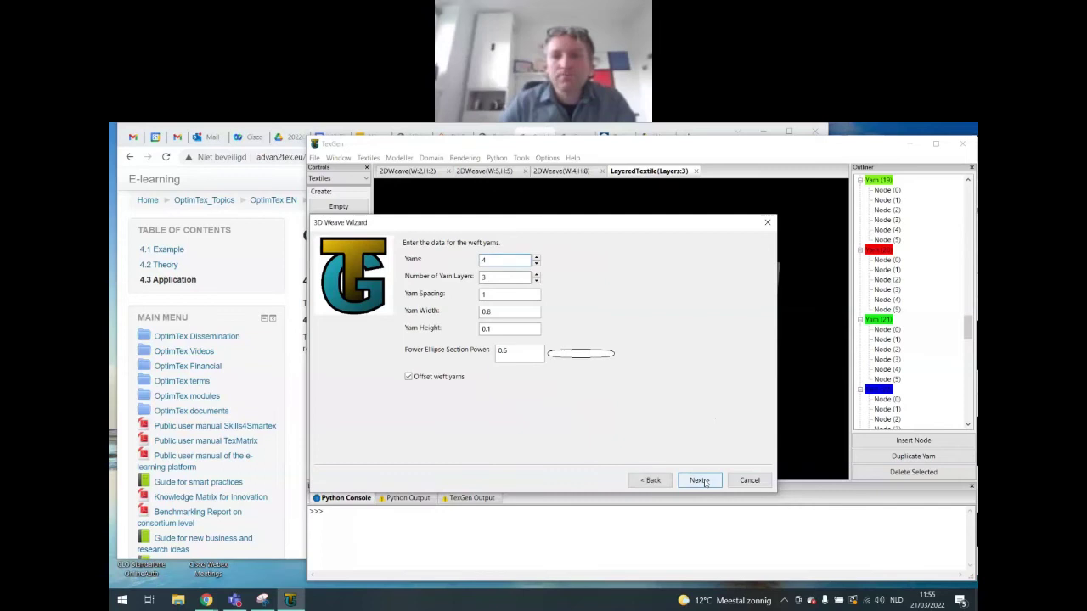
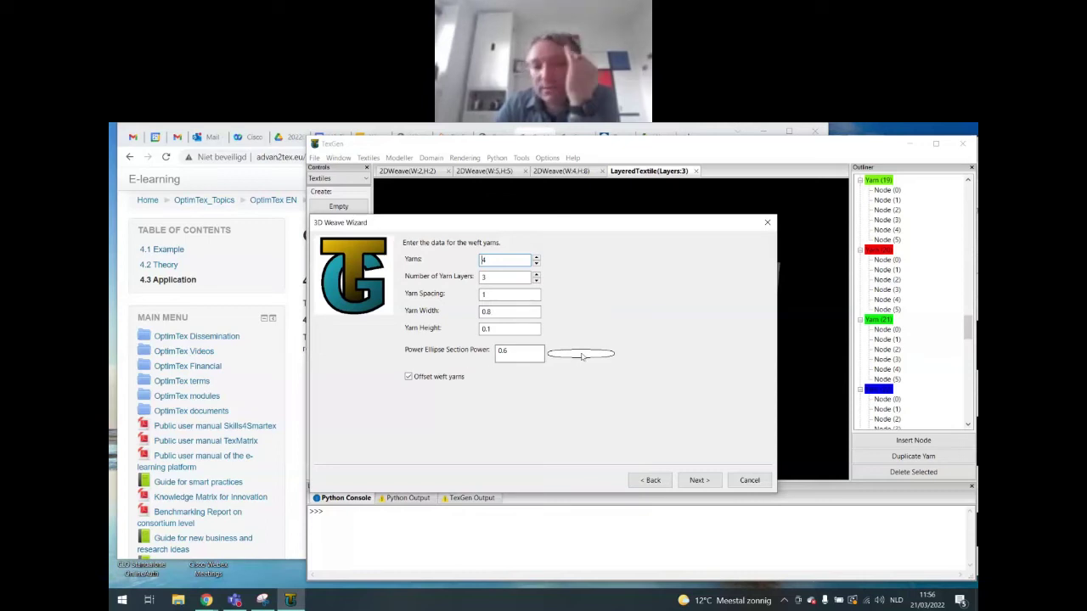
Step: Try a power ellipse section power of 0.8 for the weft yarns and set it back to 0.6
click(540, 351)
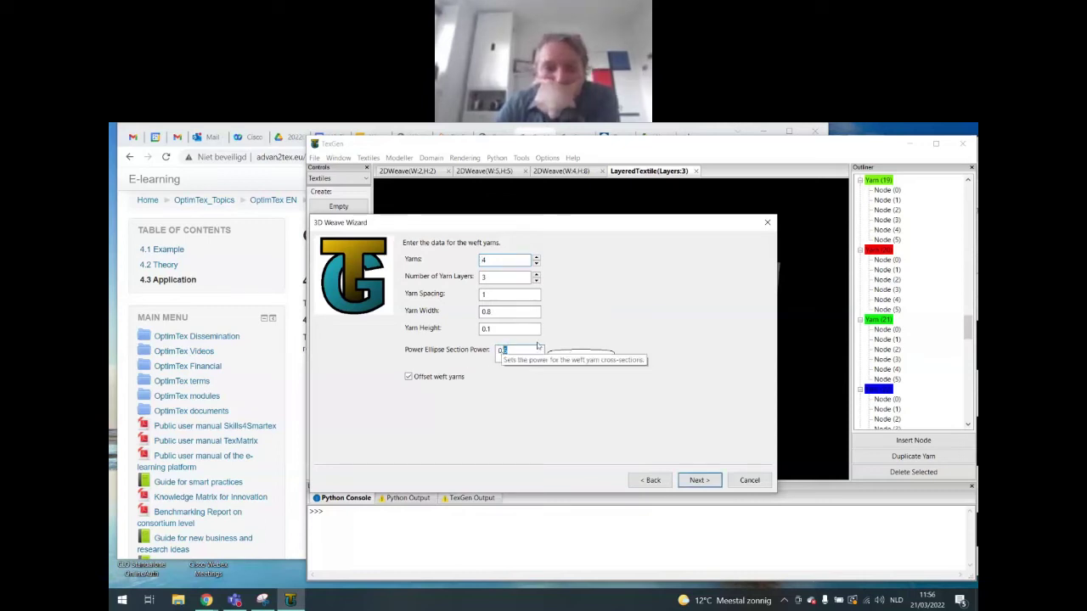
text(8)
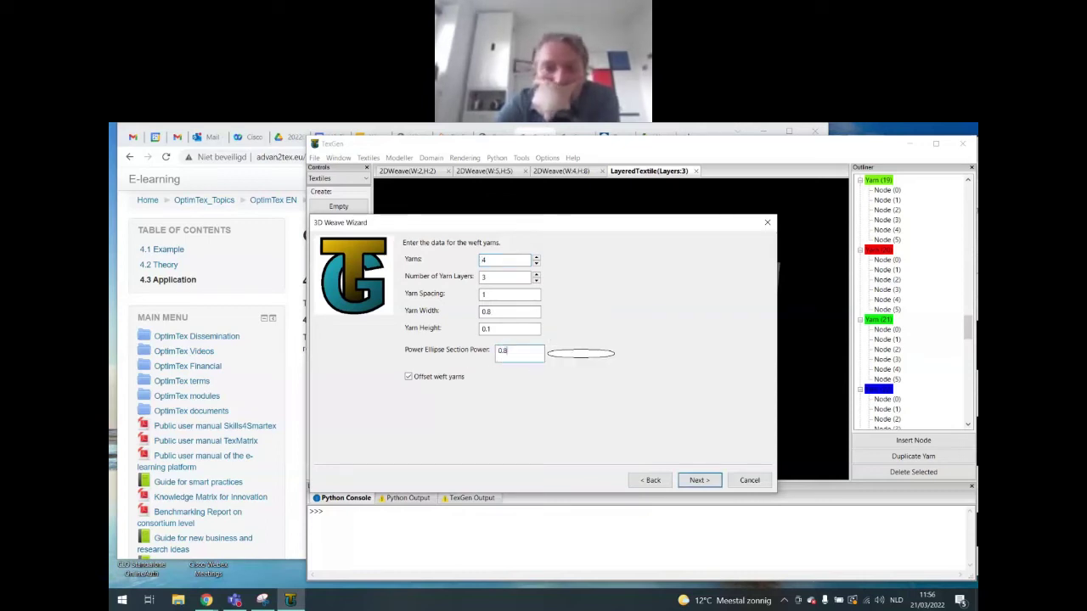
click(508, 333)
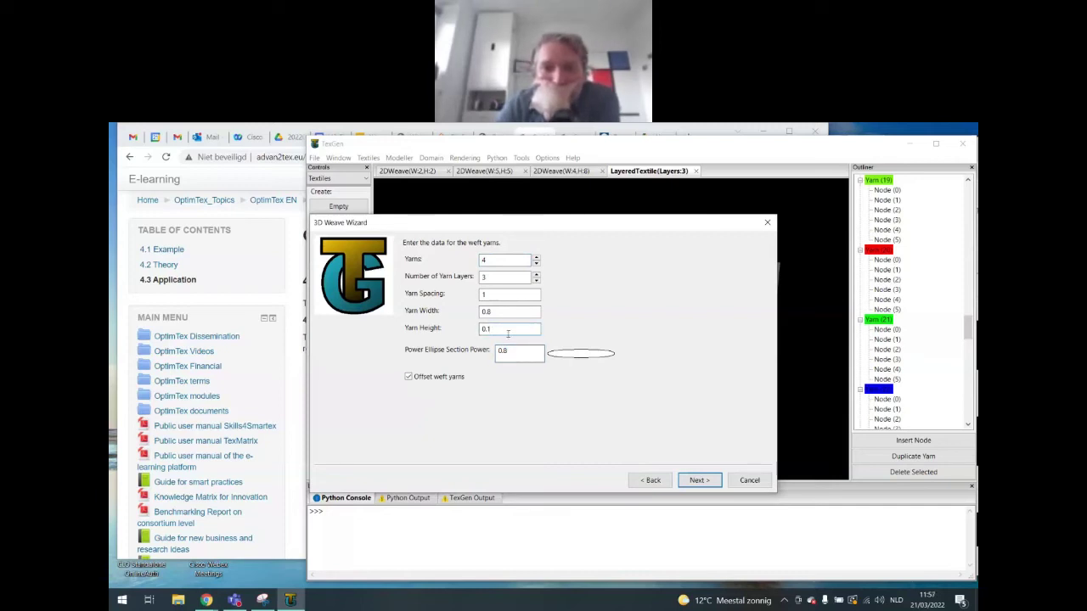
double_click(505, 350)
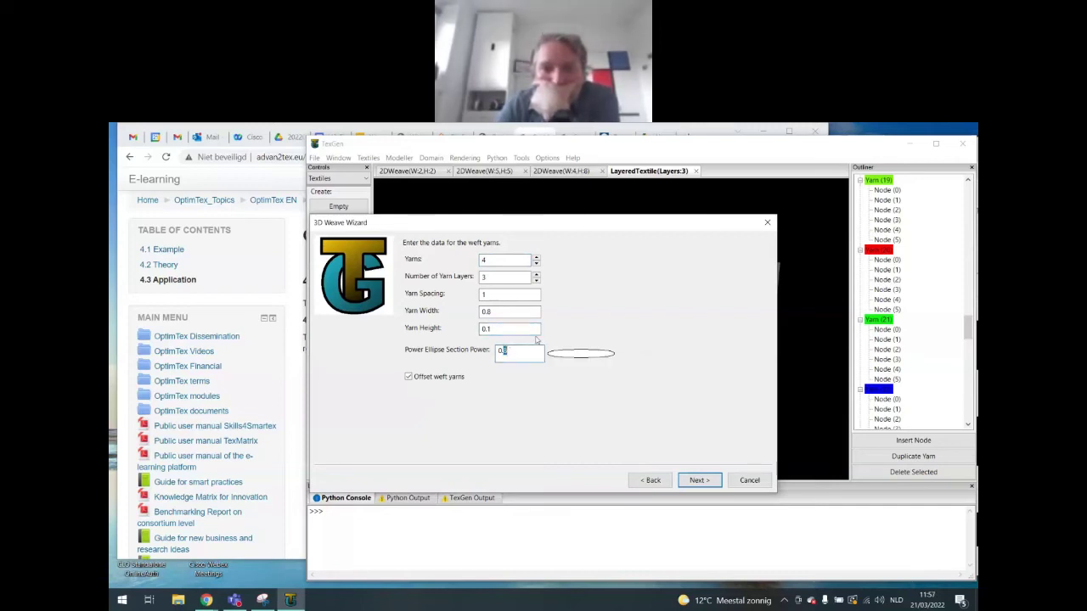
text(6)
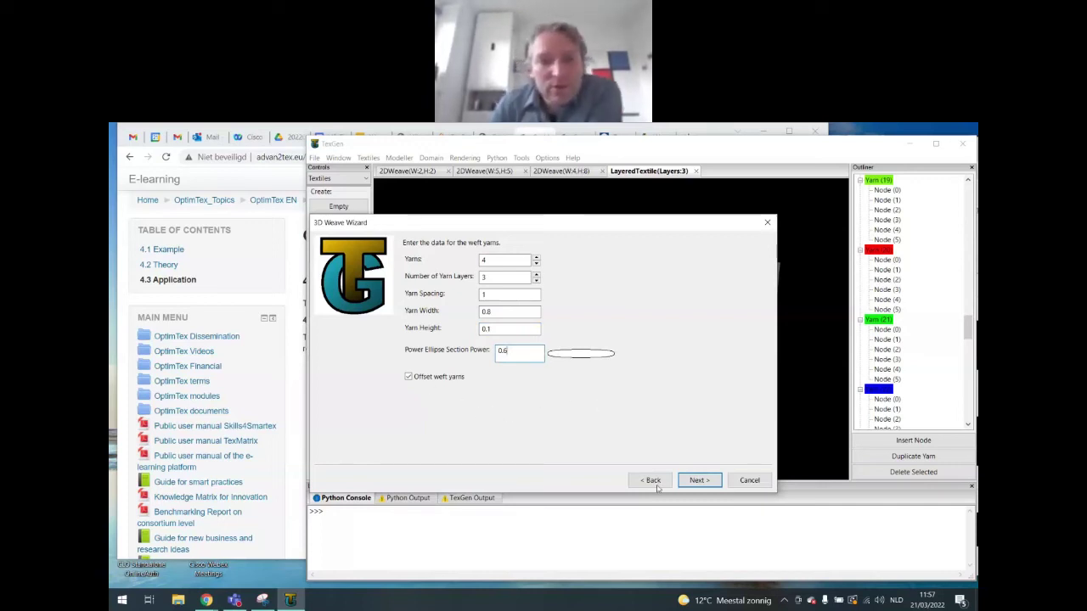
Step: Accept the weft yarn data and the warp data with 3 warp-direction yarns and a binder-to-warp ratio of 1 to 2
click(698, 481)
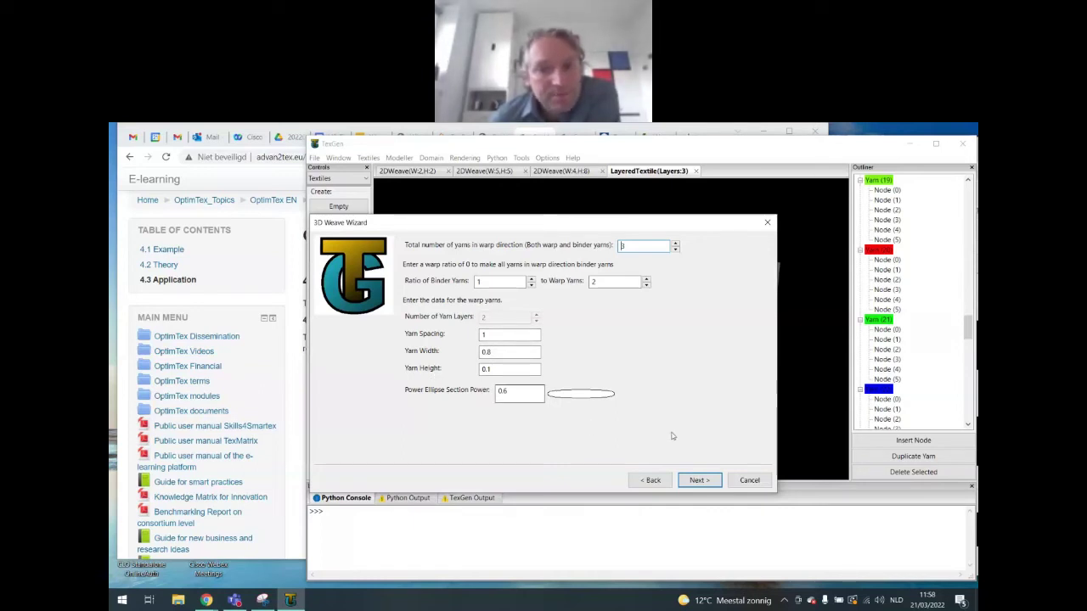
click(699, 481)
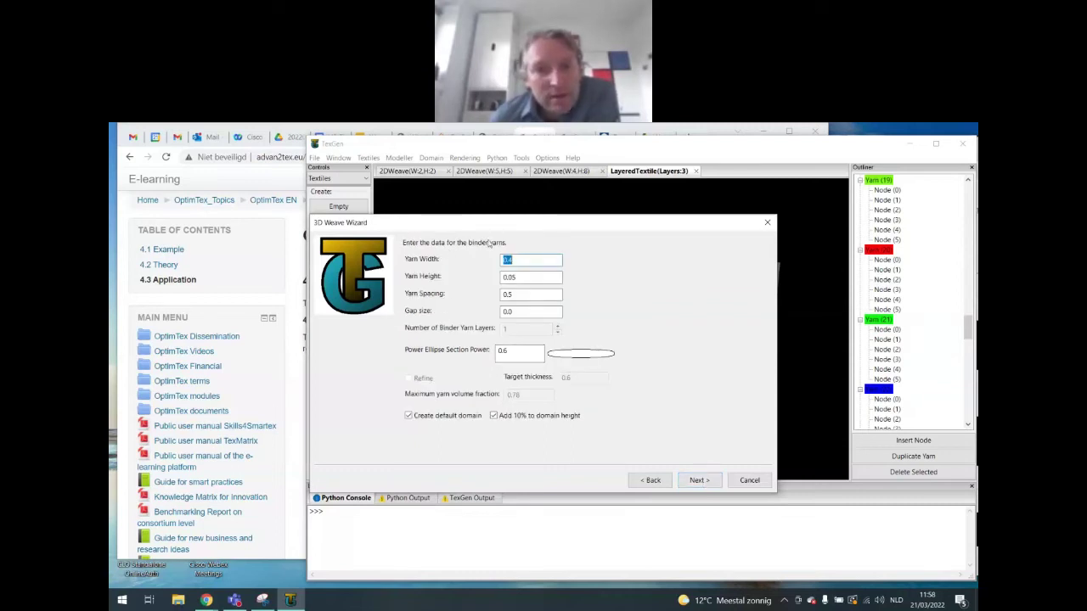
click(650, 480)
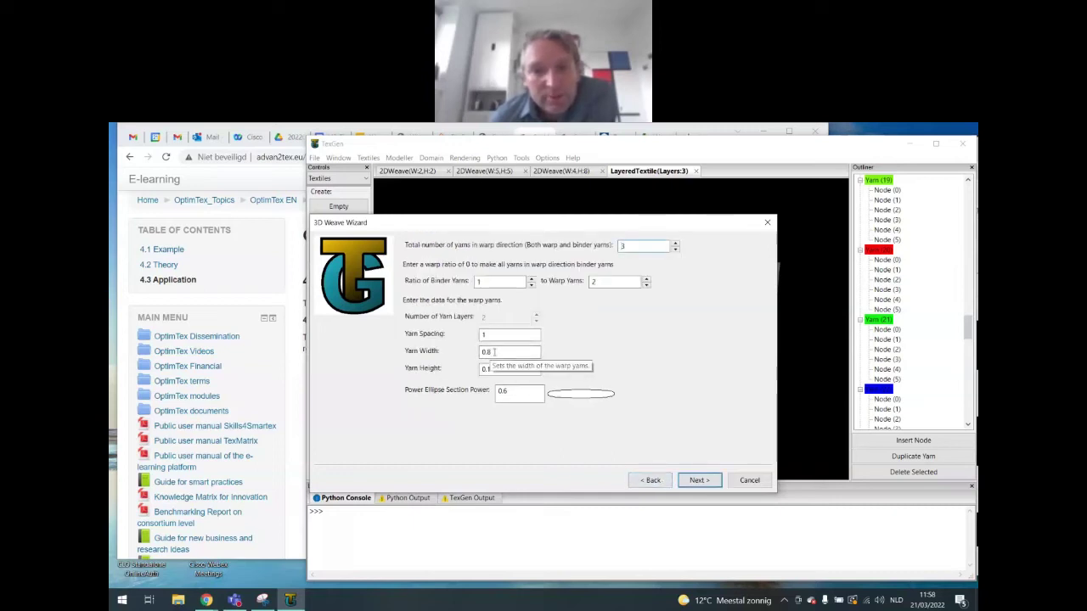
click(699, 480)
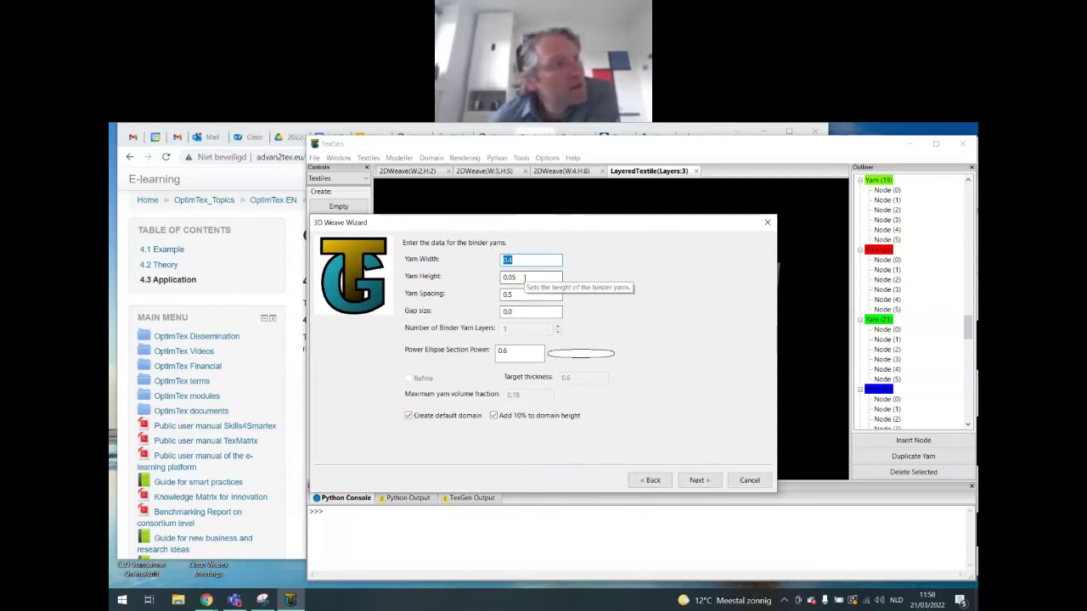
Step: Check the binder yarn data against the warp data and accept binder width 0.4, height 0.05, spacing 0.5 and section power 0.6
click(516, 259)
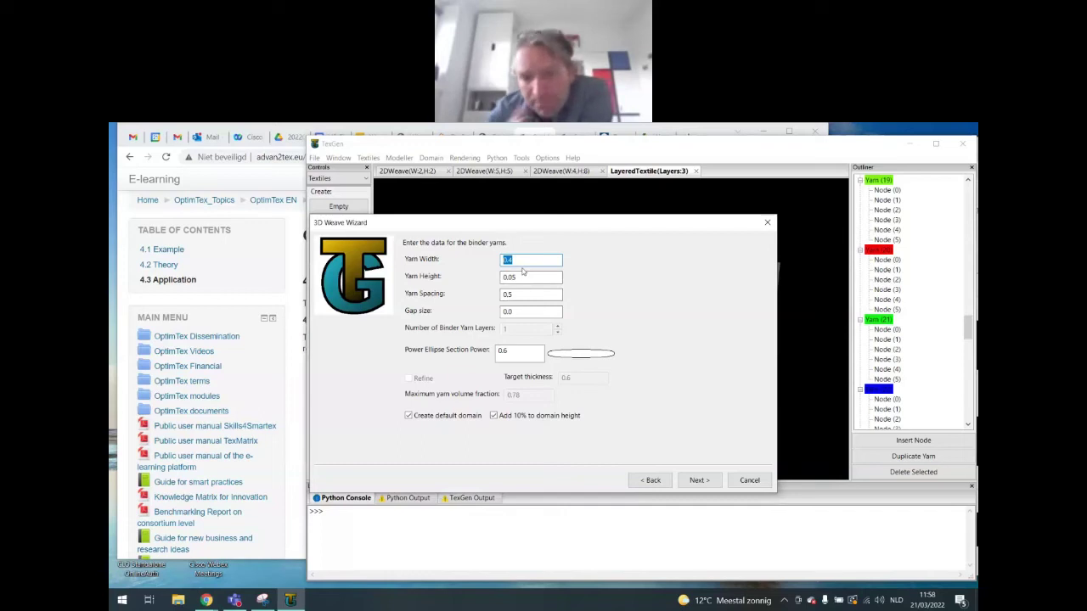
key(Tab)
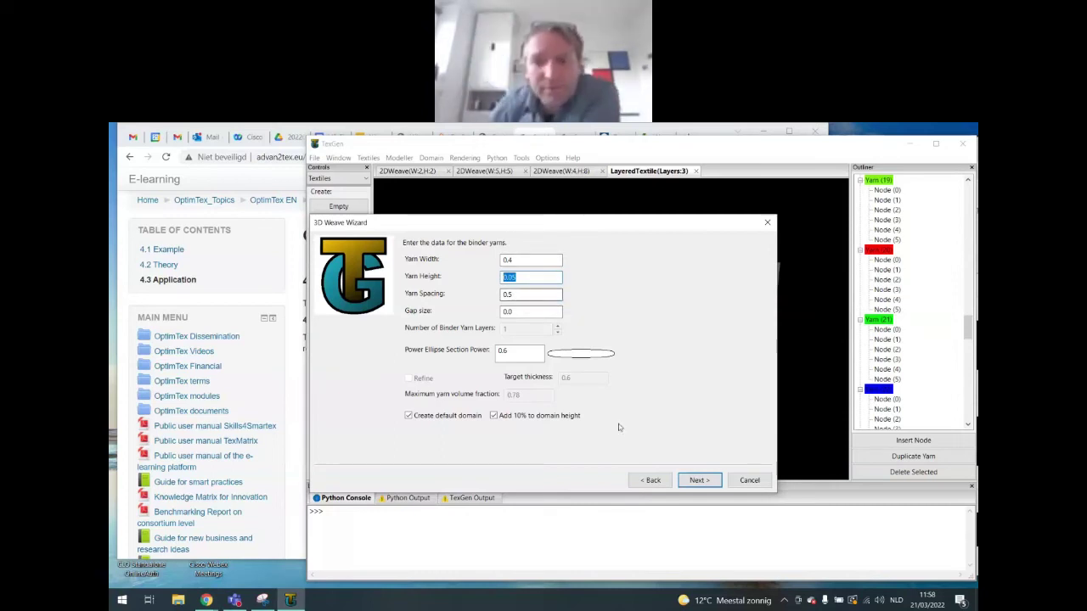
click(649, 481)
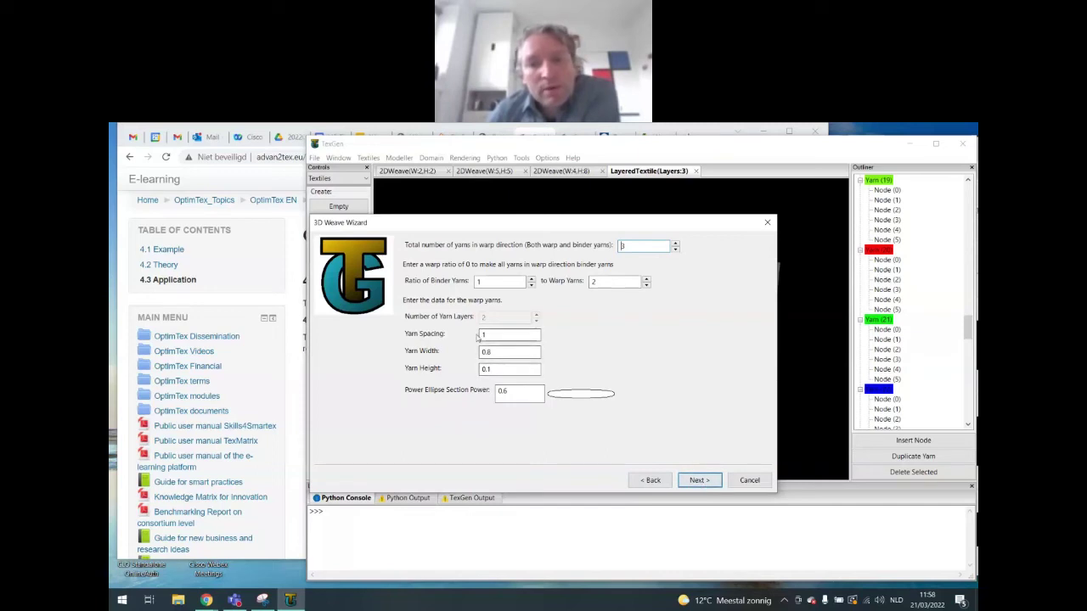
click(699, 480)
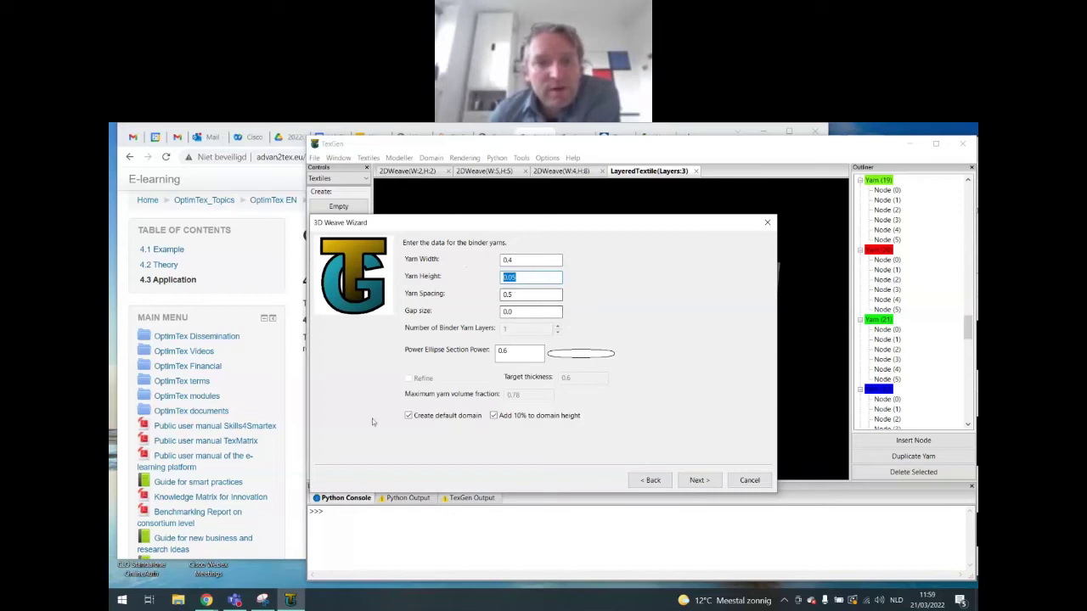
click(526, 349)
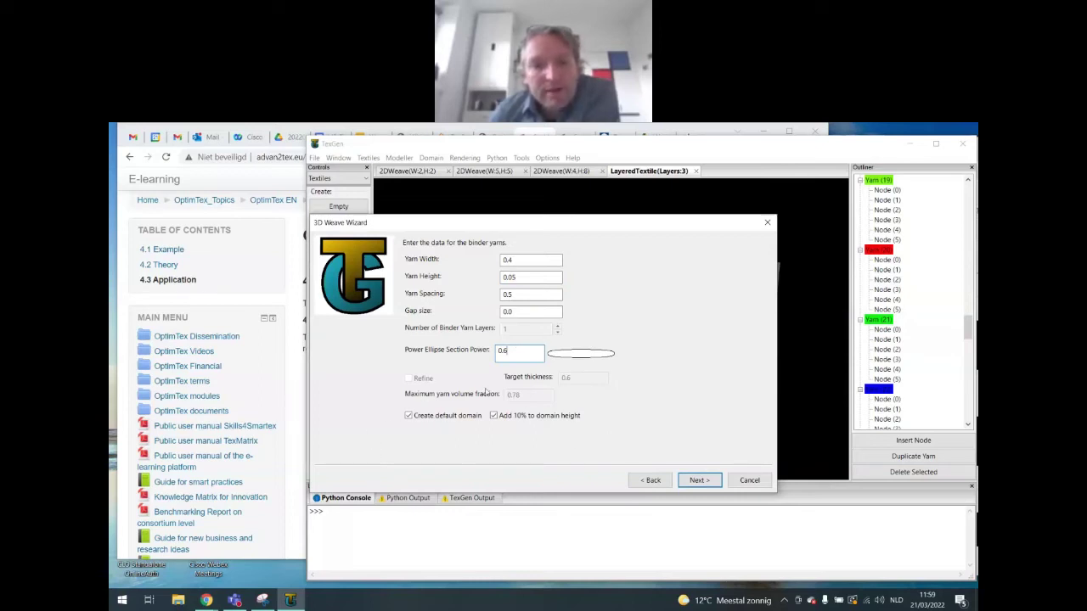
click(698, 480)
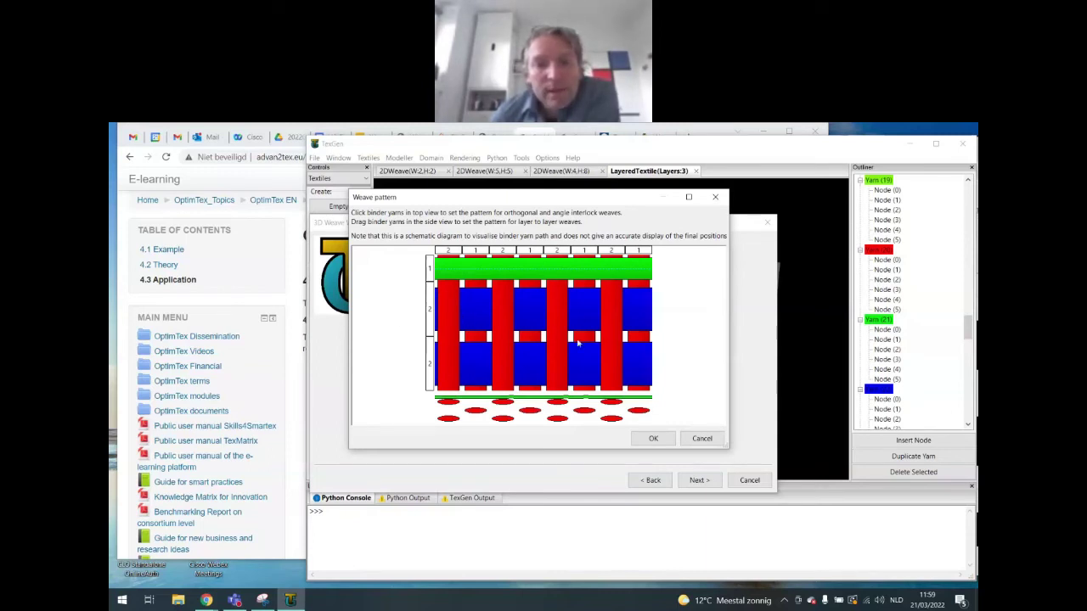
Step: Examine the side view of the weave pattern for the binder yarn and for both warp yarn rows
click(480, 315)
click(483, 365)
click(481, 316)
click(493, 272)
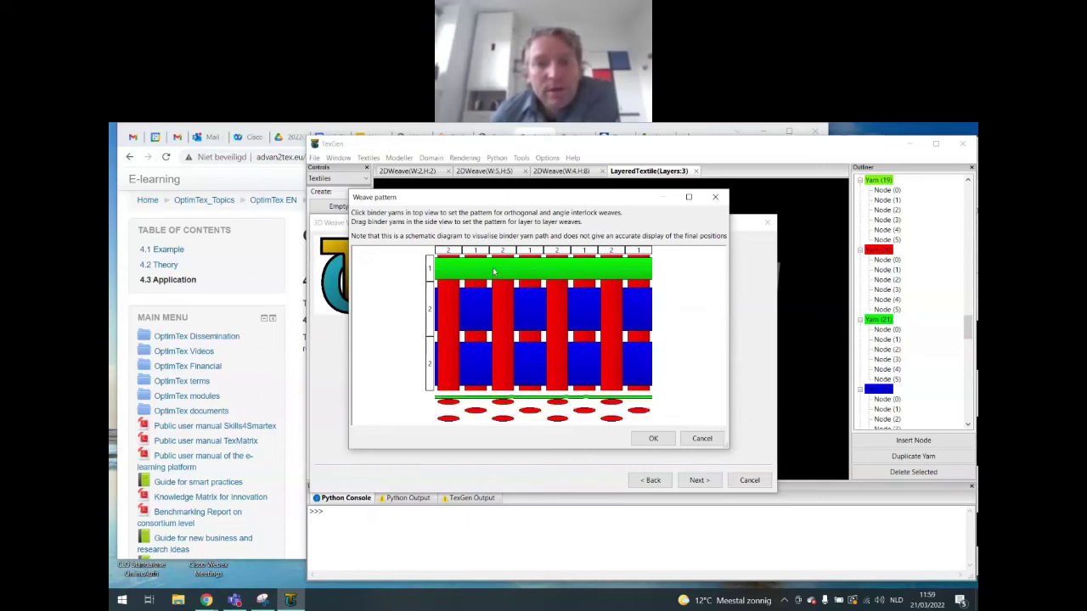
click(513, 307)
click(514, 381)
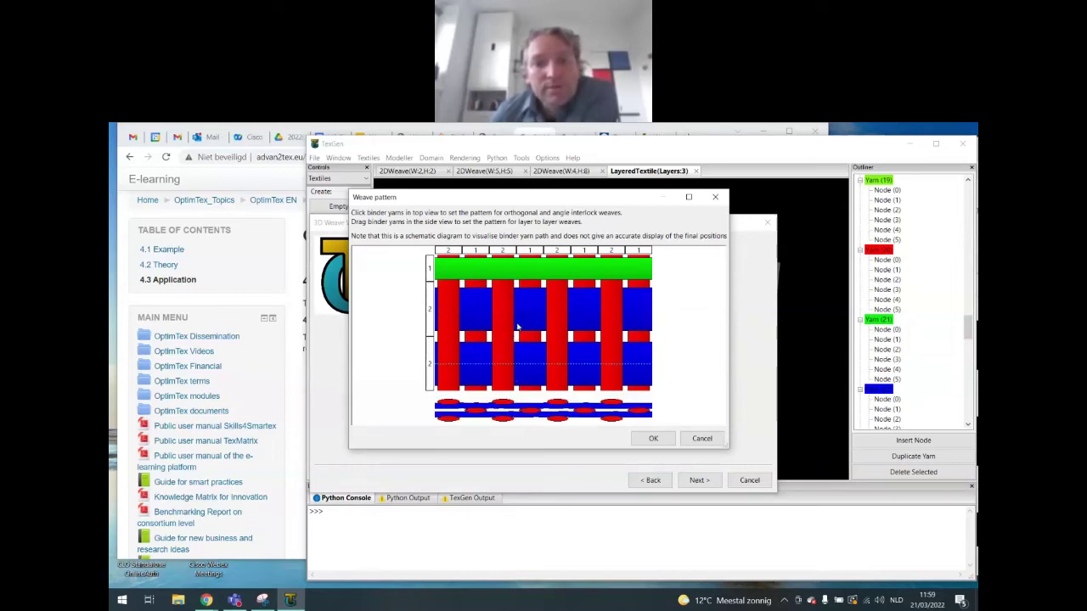
click(510, 270)
click(548, 314)
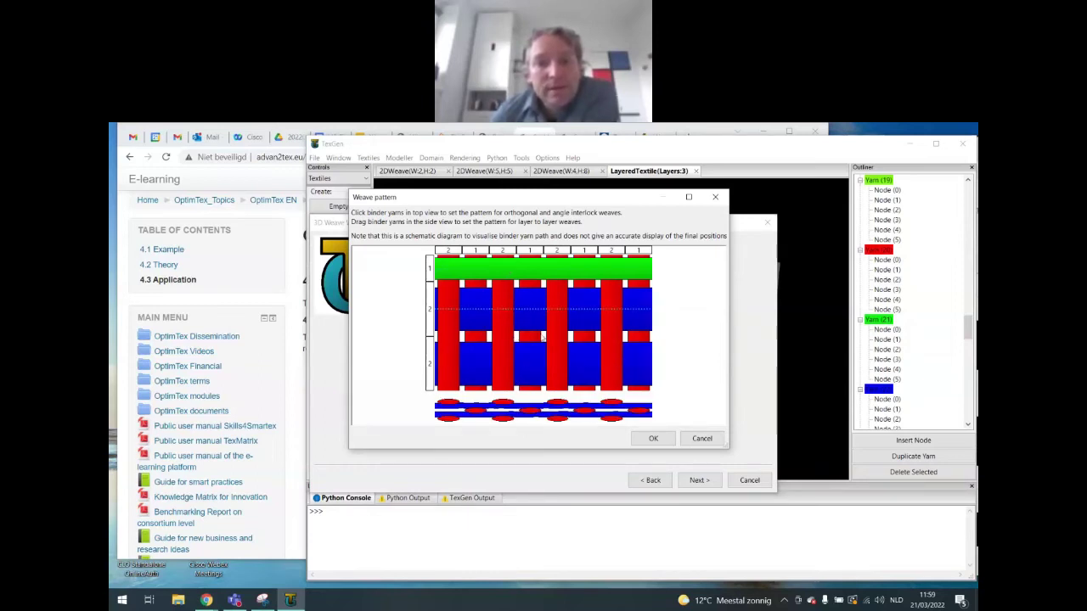
click(524, 368)
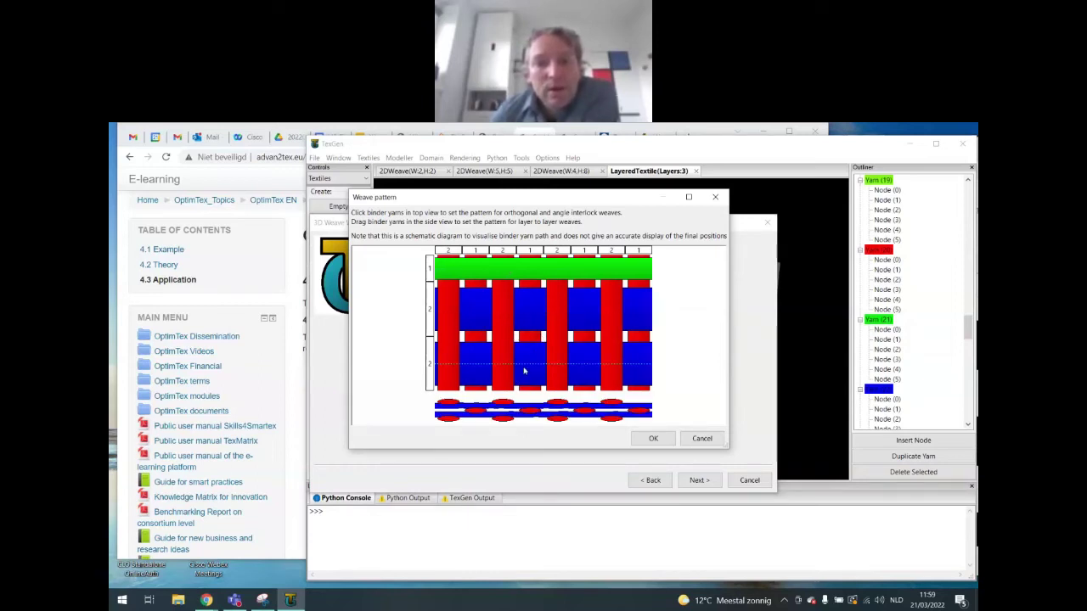
click(532, 271)
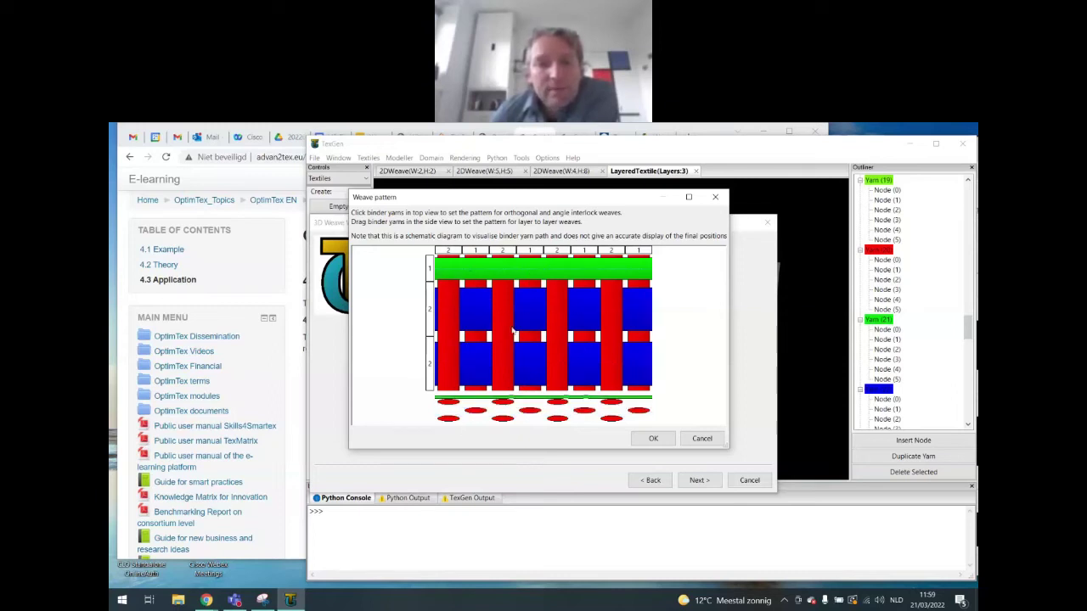
click(486, 320)
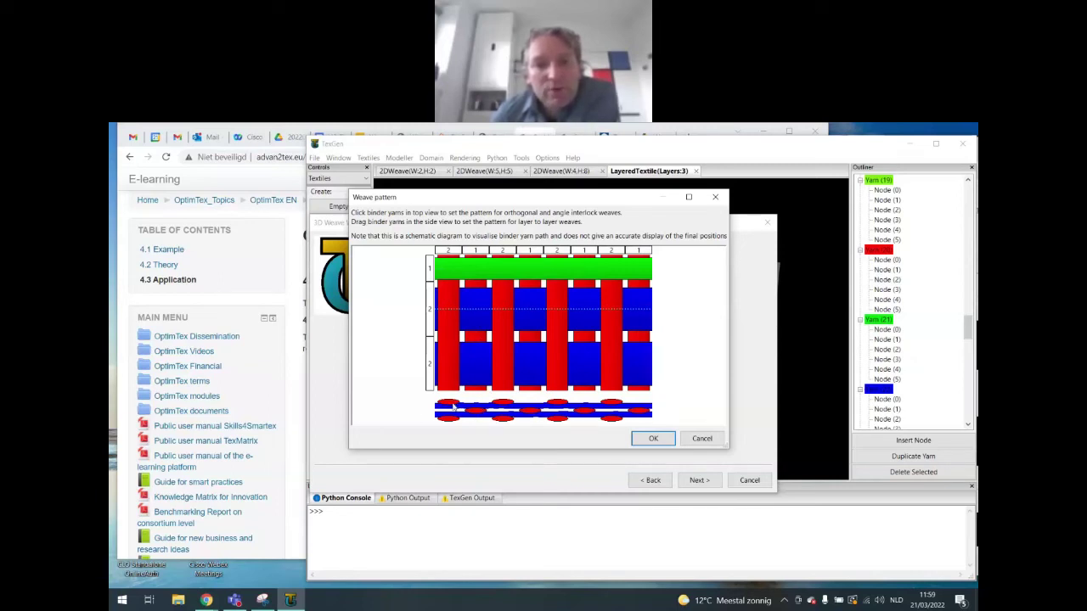
click(472, 271)
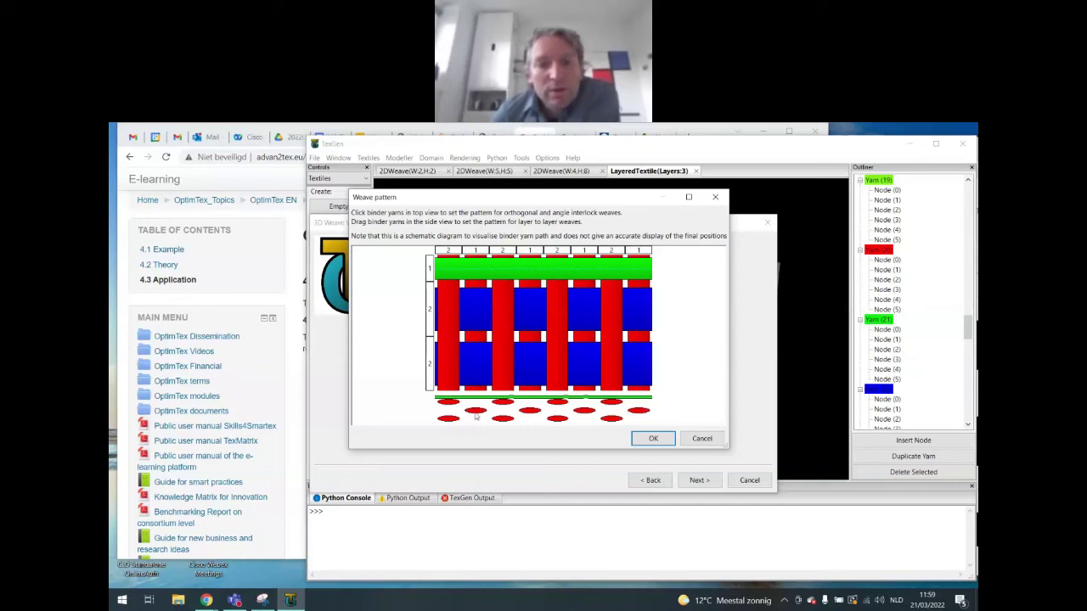
click(477, 257)
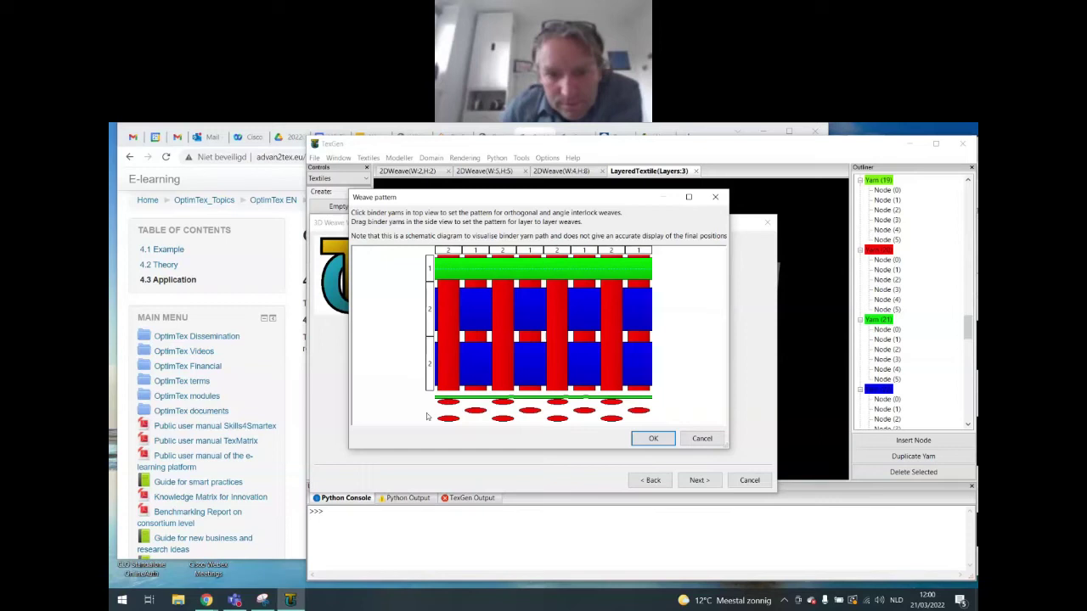
Step: Try out different crest positions of the binder yarn along its row in the top view of the weave pattern
click(489, 271)
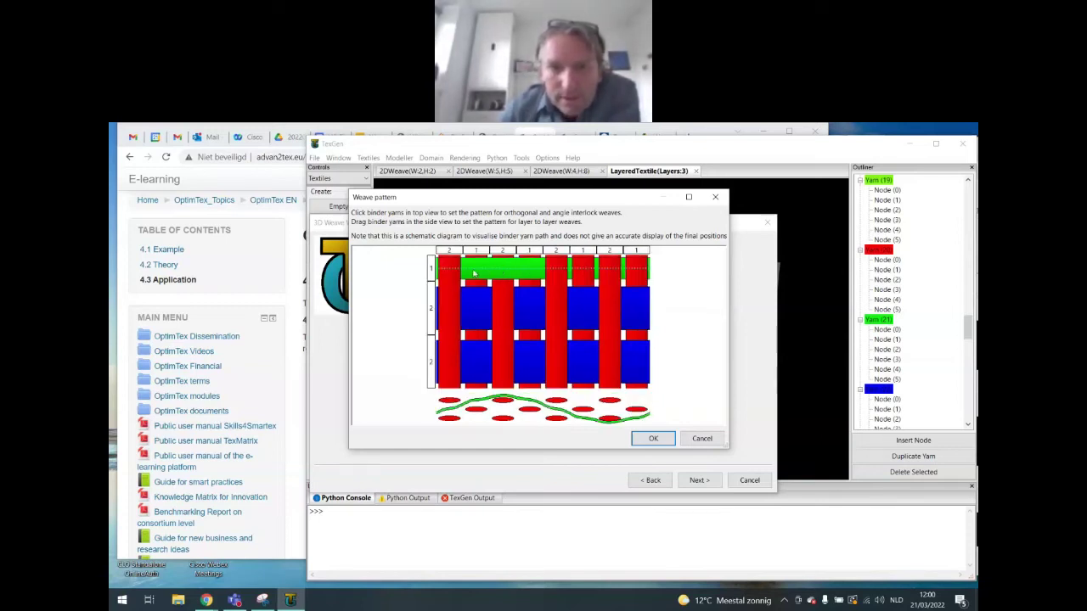
click(455, 272)
click(508, 270)
click(557, 270)
click(611, 272)
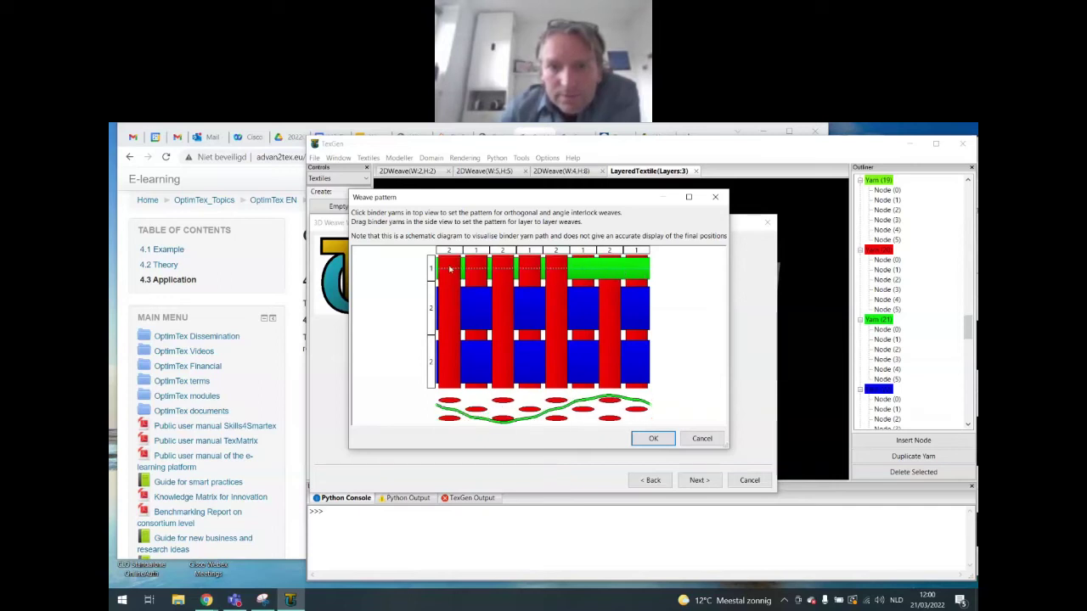
click(452, 270)
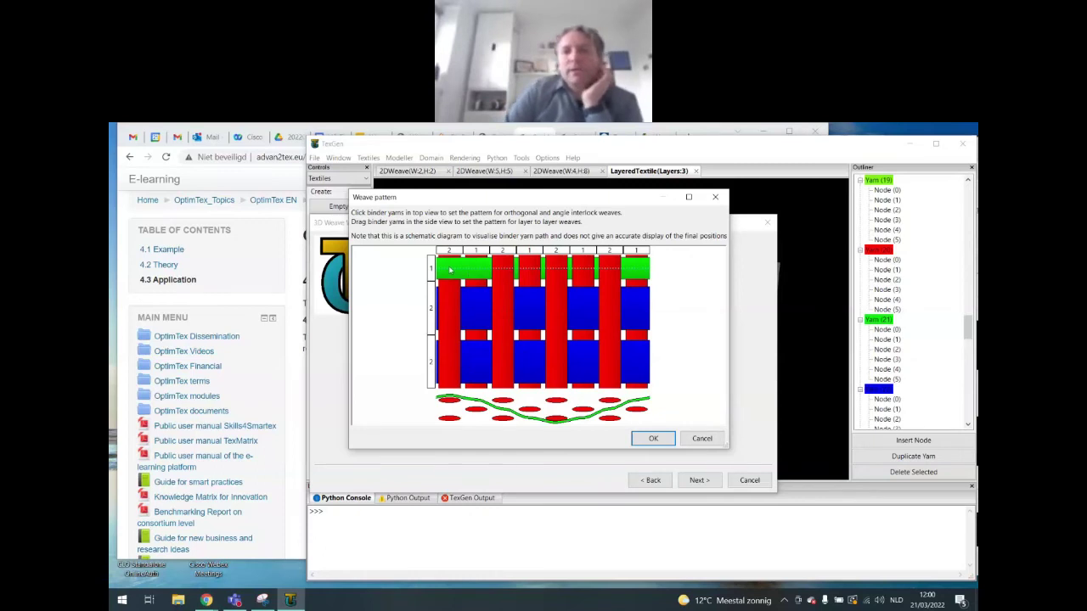
Step: Route the binder yarn so that it crests over the fifth weft stack, and create the textile from this weave pattern
click(504, 274)
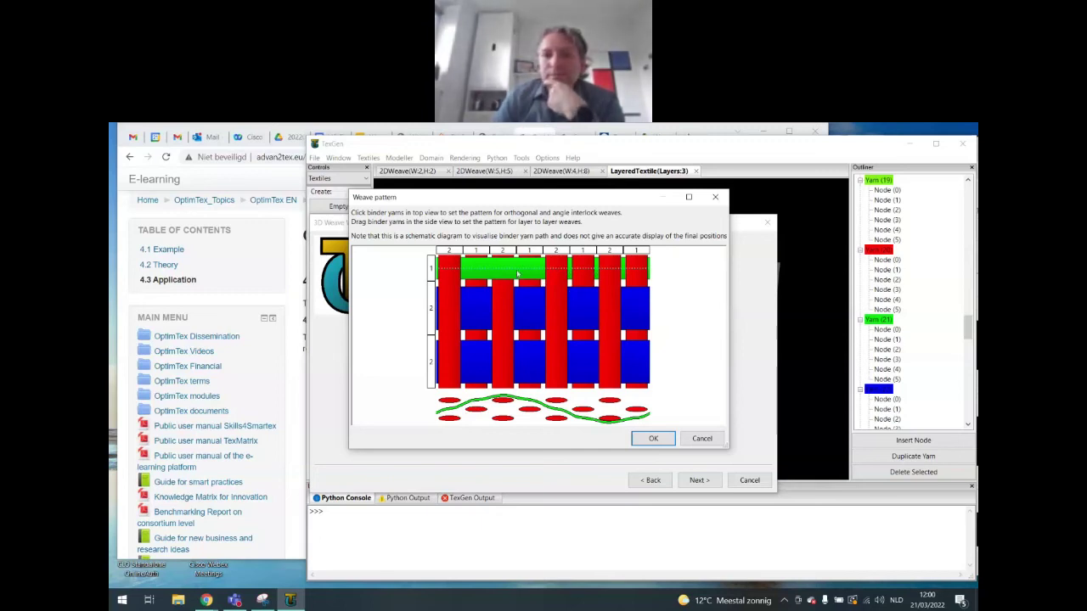
click(472, 272)
click(552, 273)
click(575, 270)
click(606, 266)
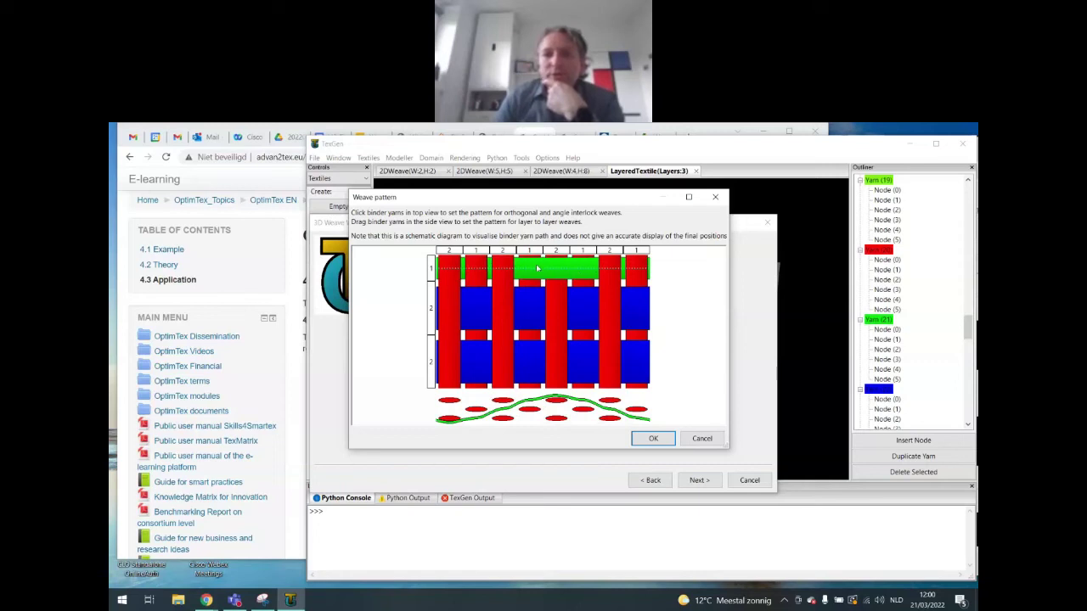
click(653, 438)
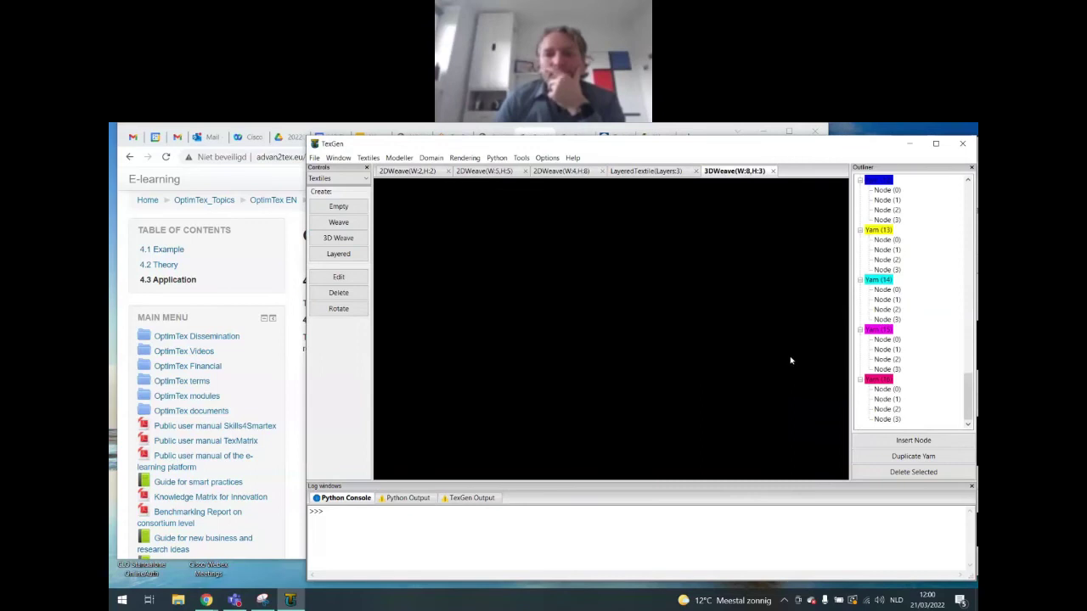
Step: Maximise the TexGen window and examine the angle interlock model from the side and obliquely from above
click(936, 143)
drag(732, 402, 412, 432)
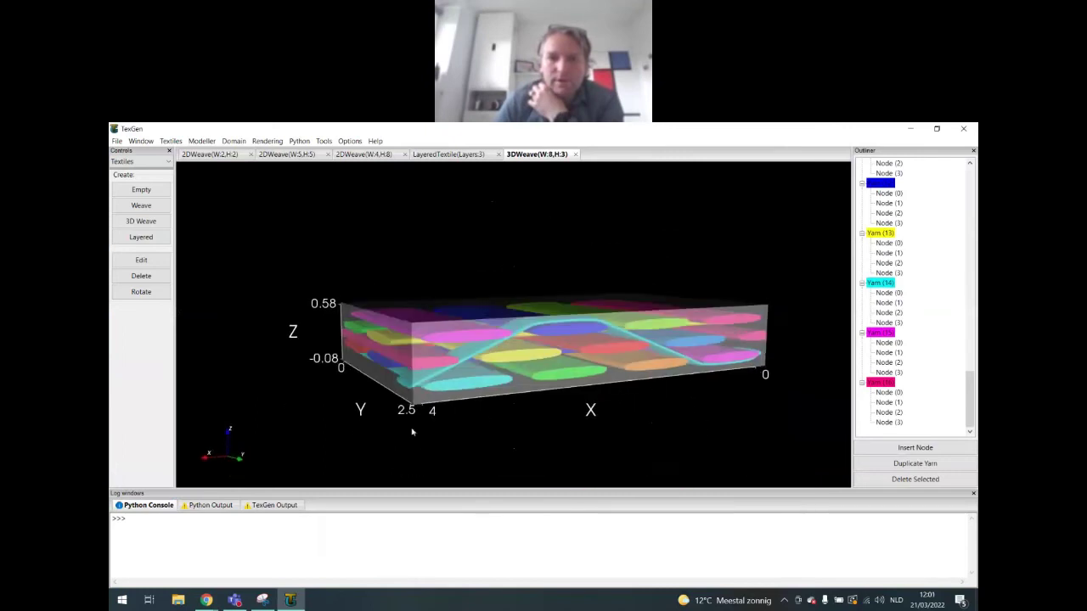
drag(676, 422, 587, 439)
drag(595, 458, 780, 317)
scroll(793, 318, down, 3)
drag(797, 362, 801, 388)
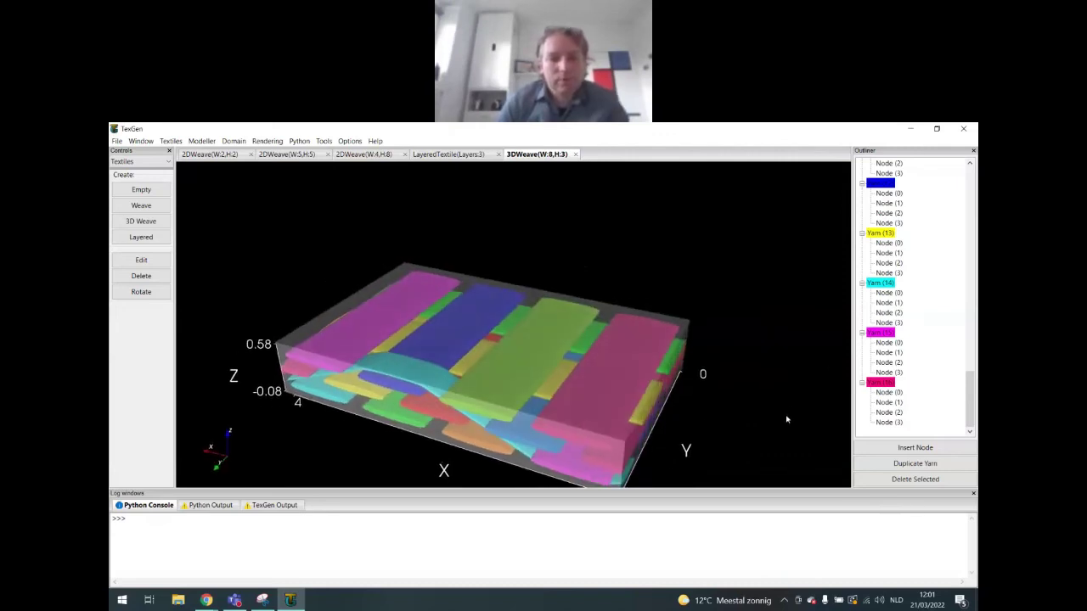
Step: Examine the binder yarn's path through the angle interlock model in the cross-section along X and obliquely from above
drag(786, 417, 800, 397)
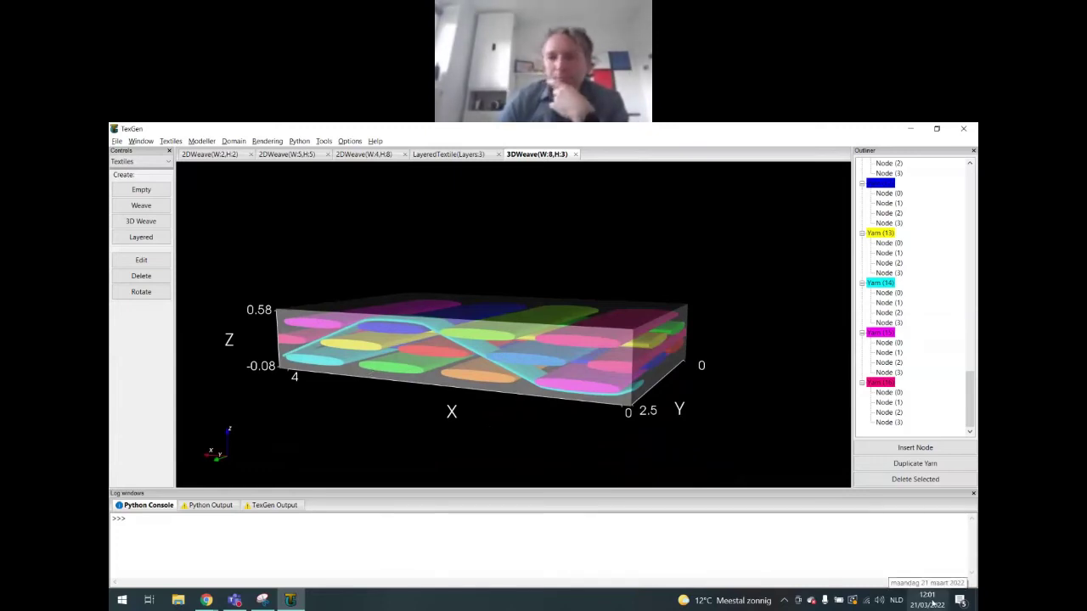
drag(750, 315, 345, 359)
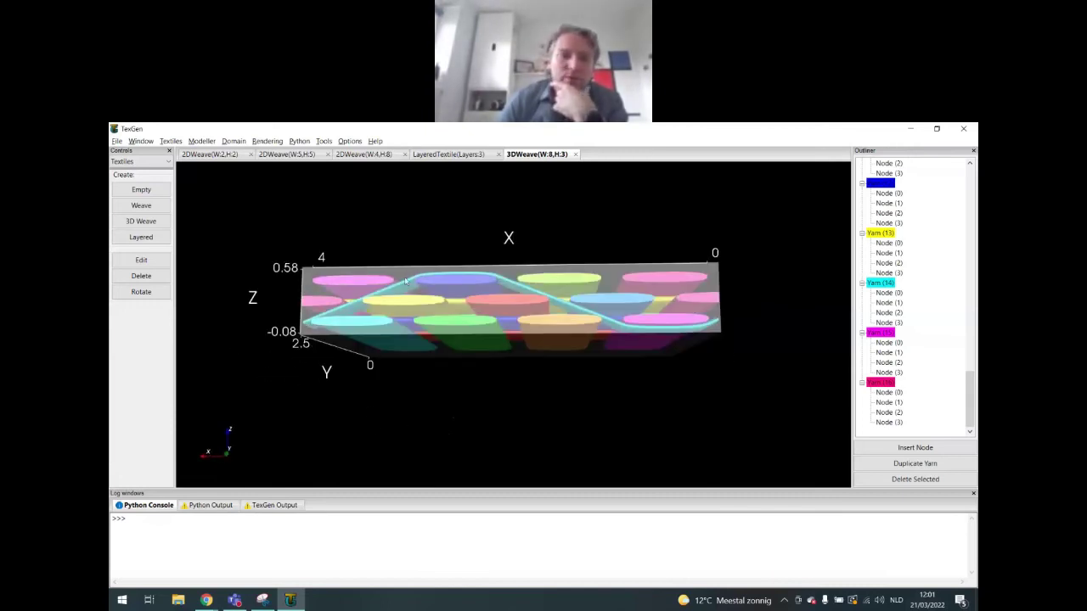
drag(783, 304, 684, 303)
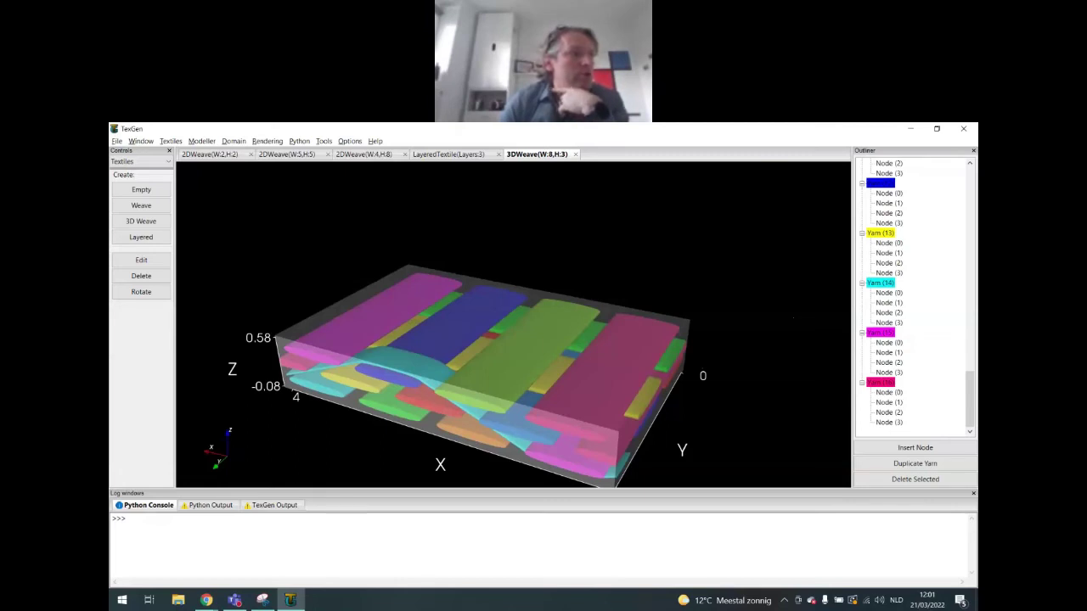
Step: Switch to the Weaving - ISP - OPTIMTEX presentation in Chrome and present the slides from combining different cross-section yarns to the Orthogonal 3D weave settings
click(937, 130)
click(541, 138)
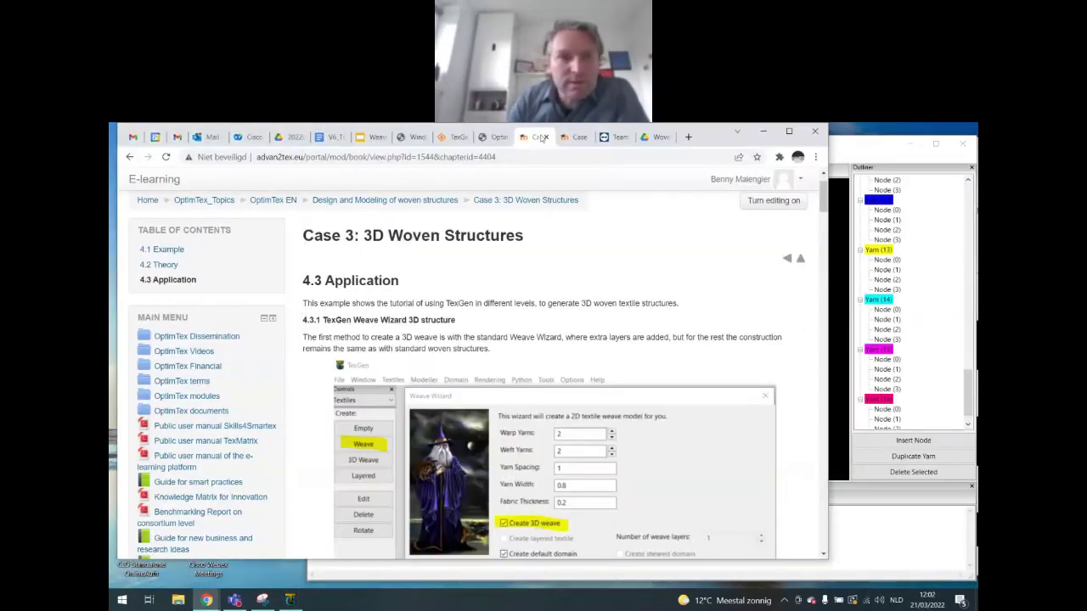
click(374, 138)
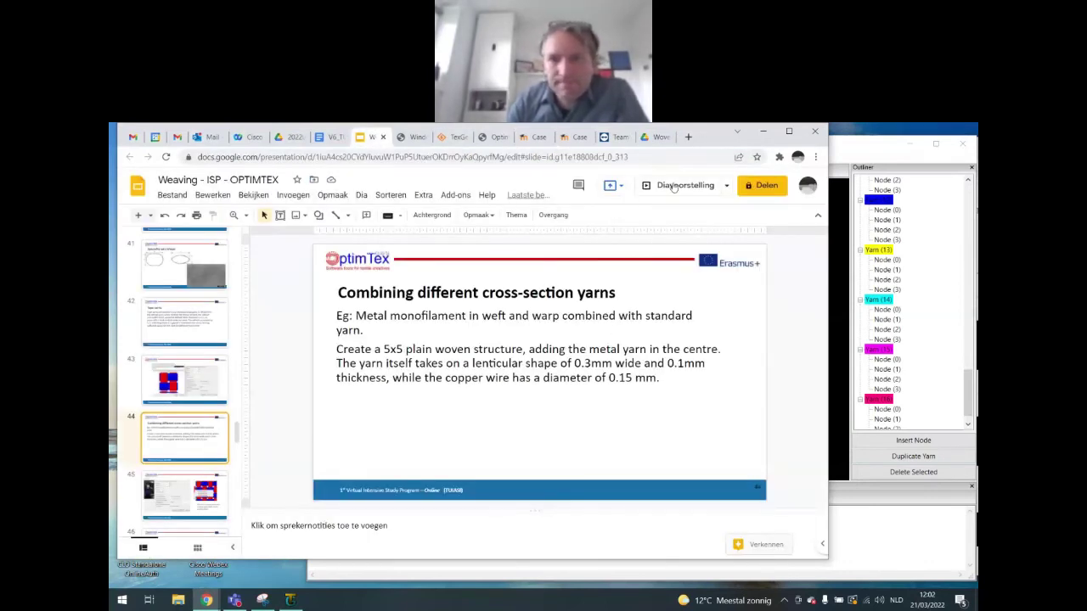
click(680, 185)
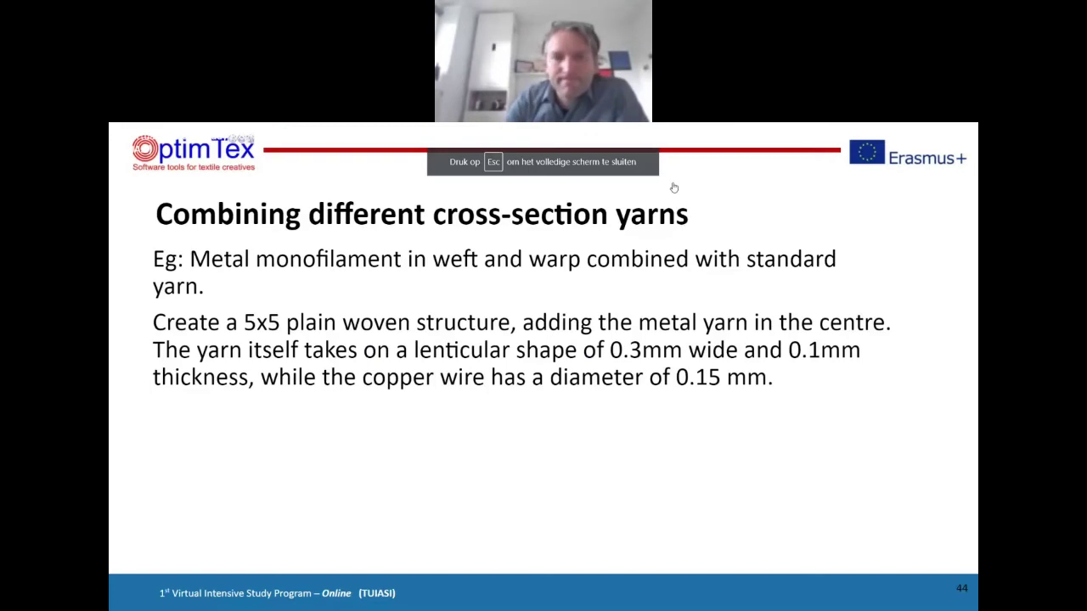
key(Right)
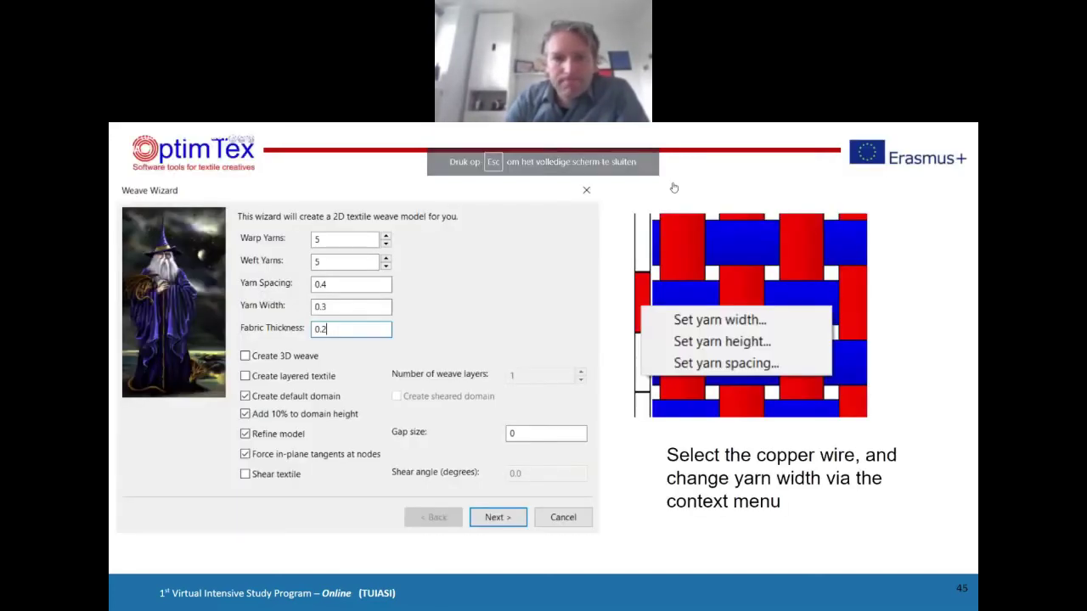
key(Right)
key(Right)
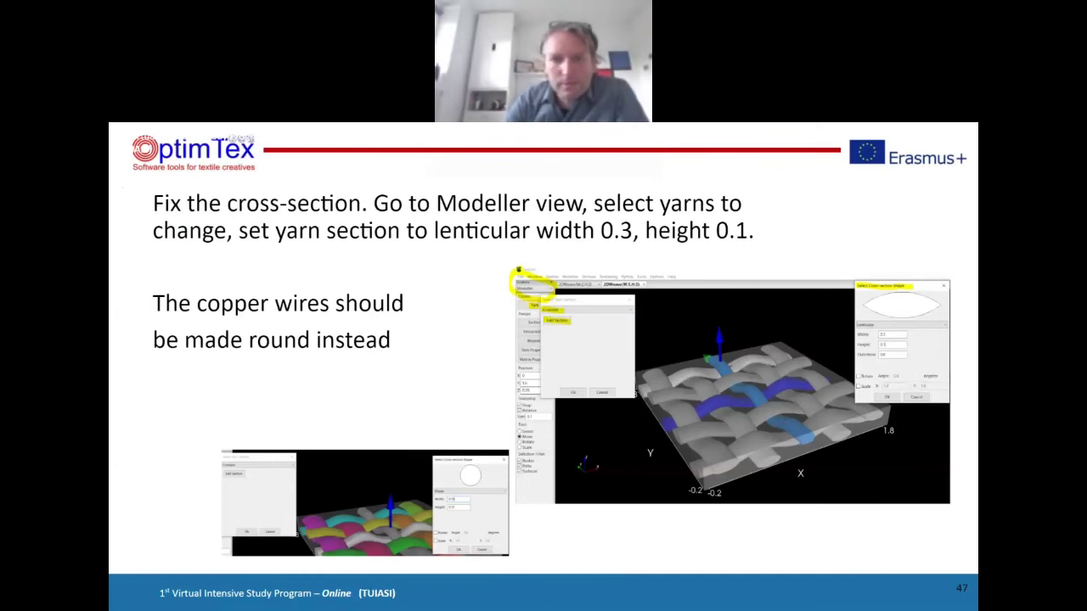
key(Right)
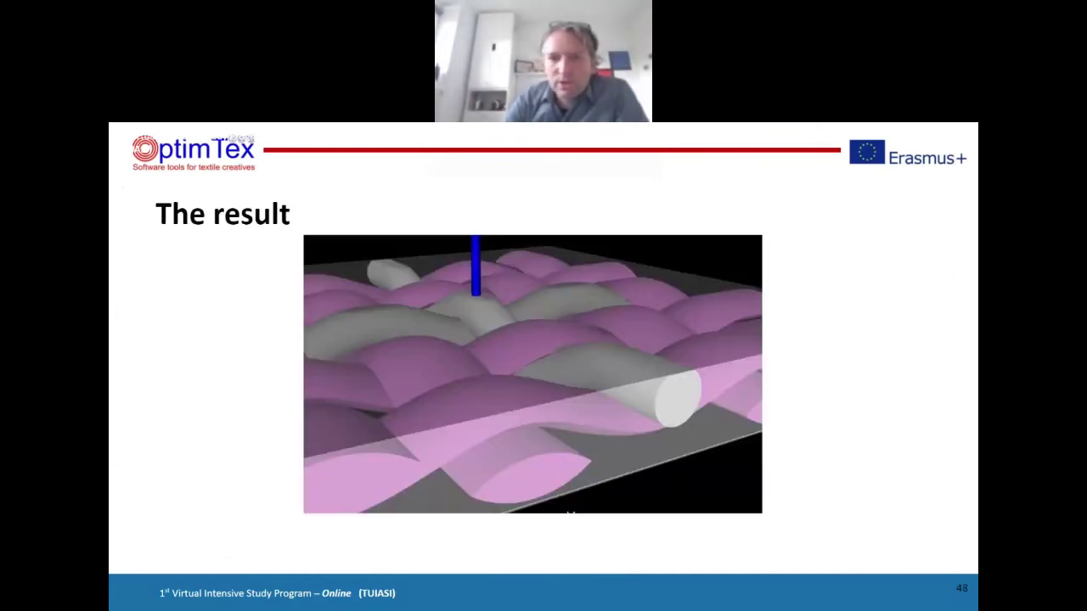
key(Right)
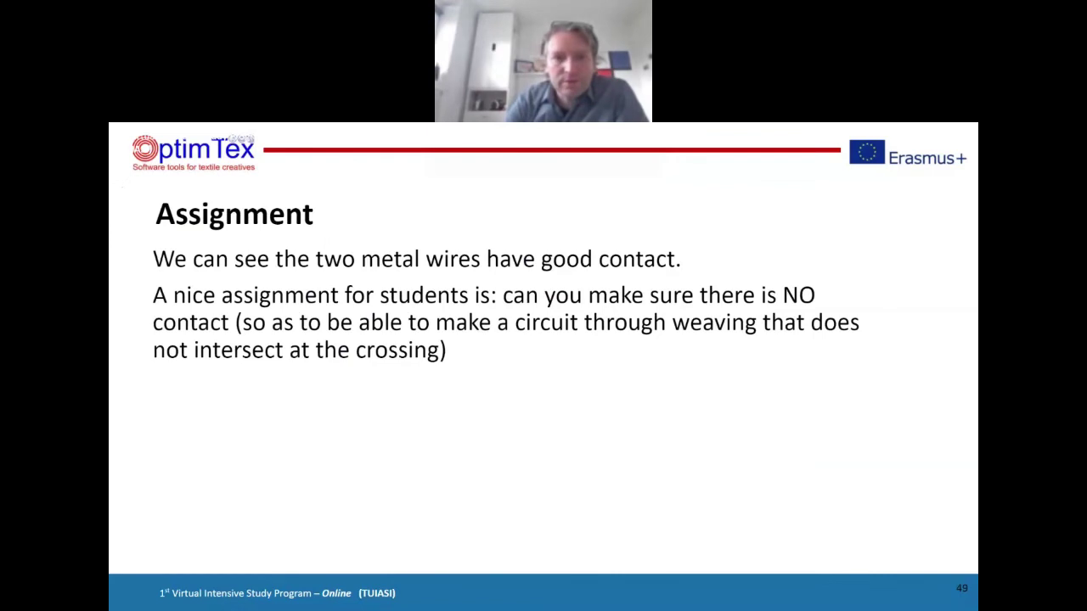
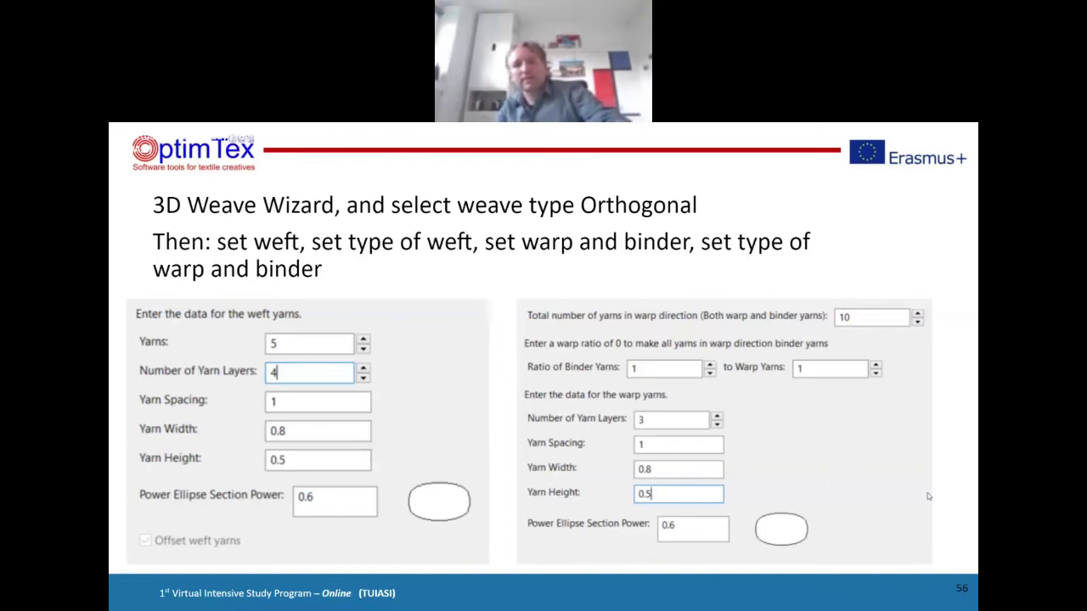
key(Escape)
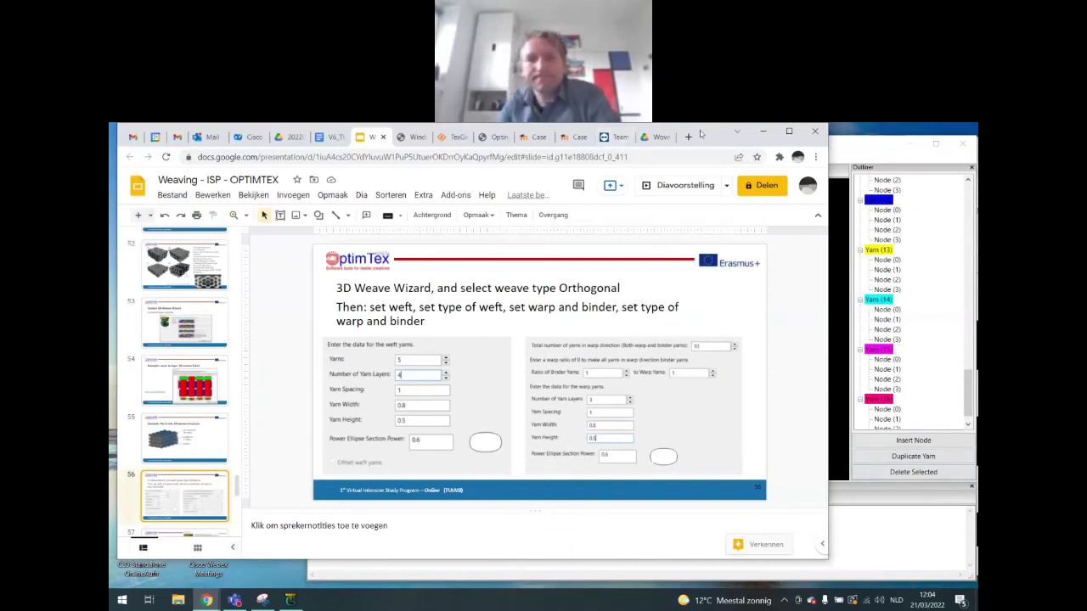
Step: Arrange the slide beside TexGen and start a new 3D weave there with the Orthogonal weave type
drag(701, 134, 727, 136)
click(661, 153)
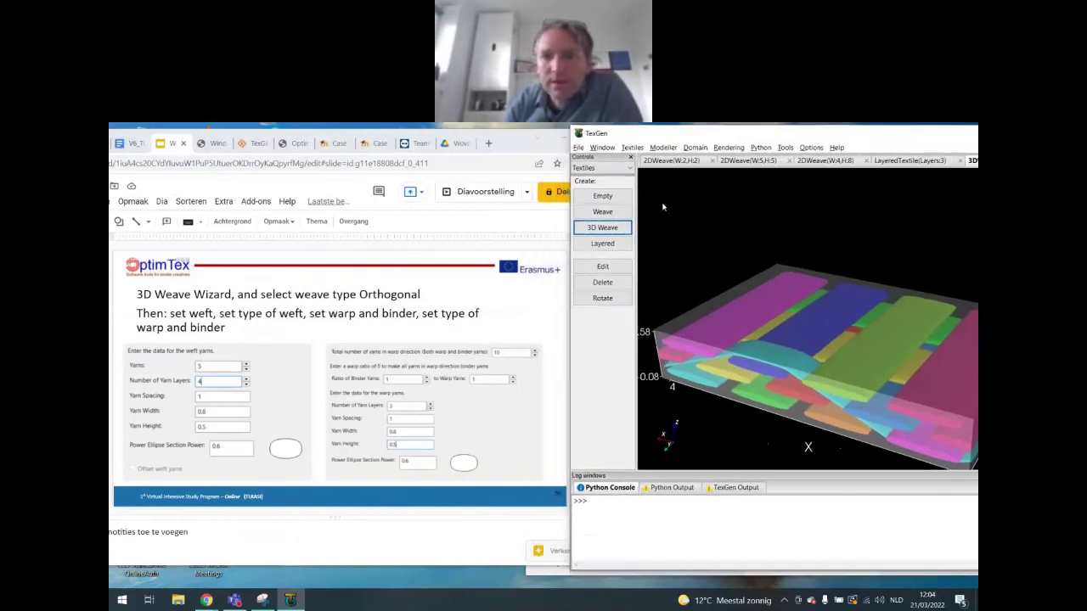
click(606, 231)
drag(456, 291, 700, 182)
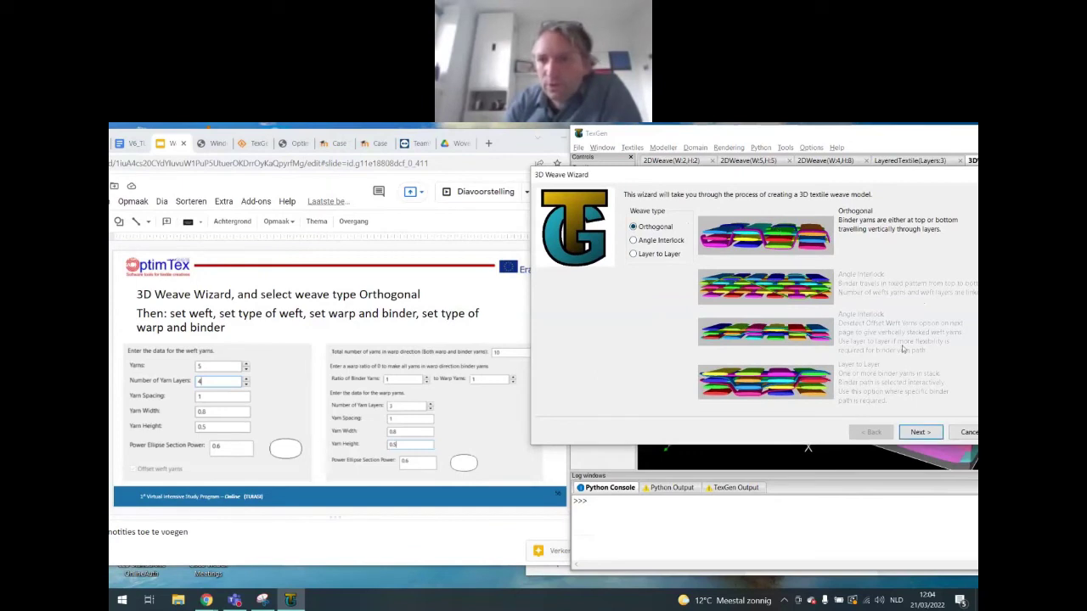
click(921, 431)
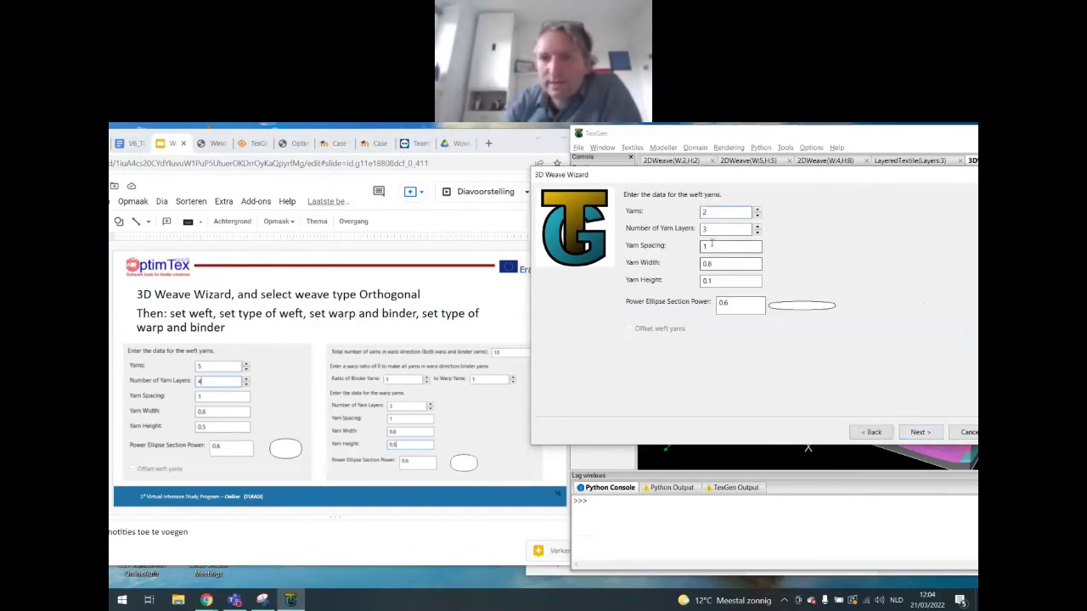
Step: Define the weft yarns with 5 yarns, 4 yarn layers and a yarn height of 0.5, and accept the weft data
double_click(705, 212)
text(5)
click(703, 229)
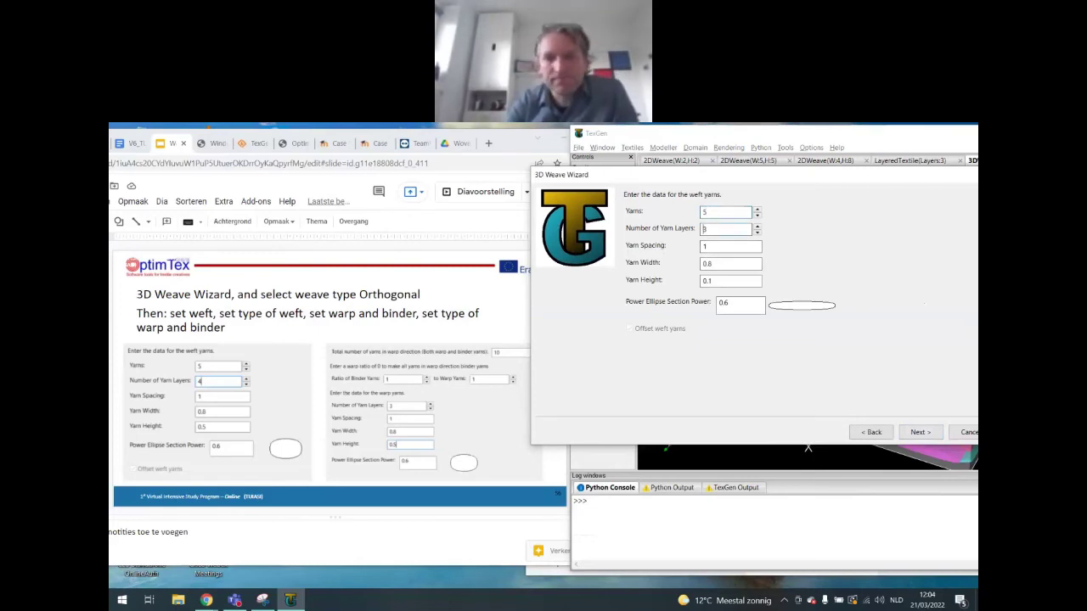
key(Delete)
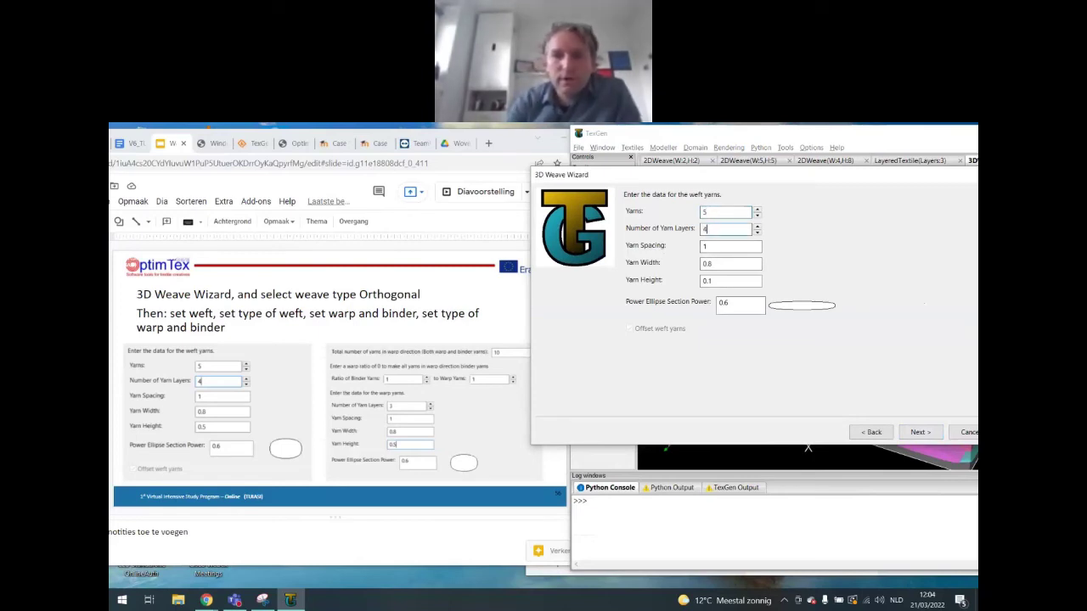
key(Tab)
key(Tab)
text(0.5)
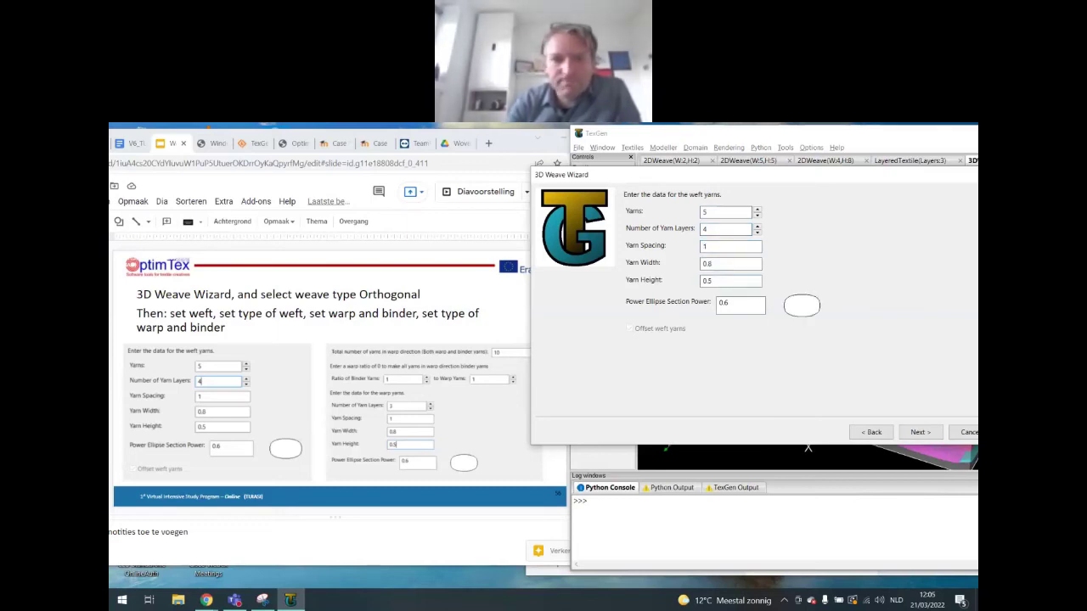
key(Tab)
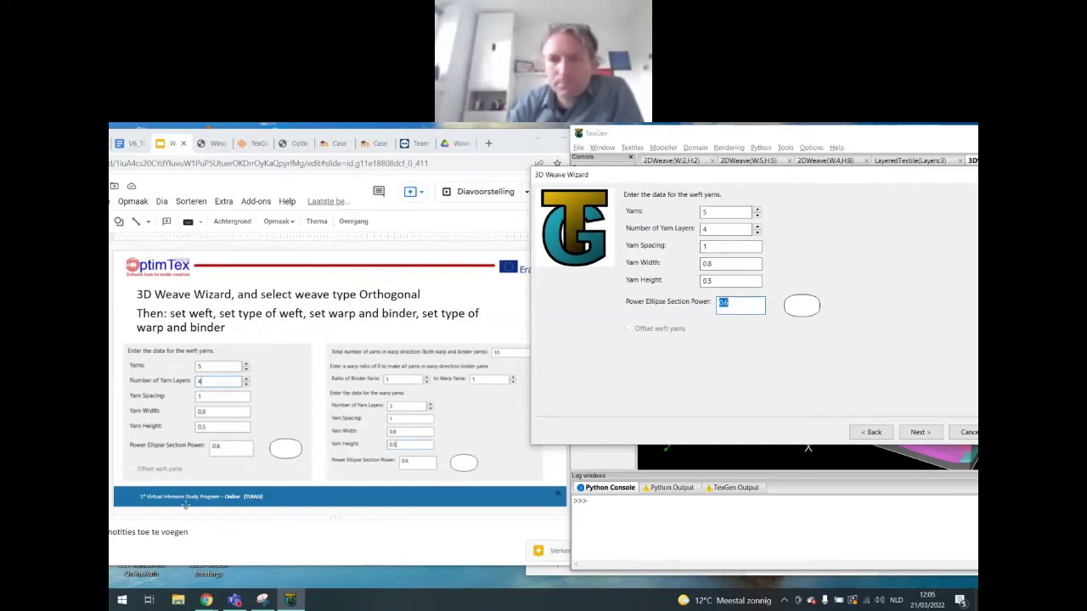
click(919, 432)
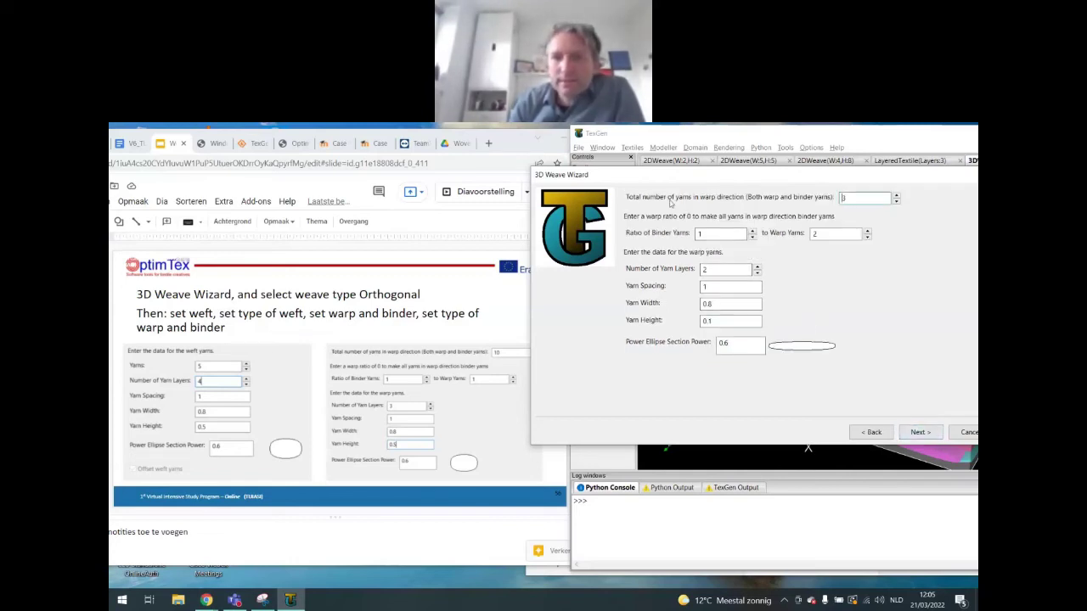
Step: Define 10 yarns in warp direction, a 1 to 1 binder-to-warp ratio, 3 warp layers and a warp yarn height of 0.5
double_click(848, 197)
text(10)
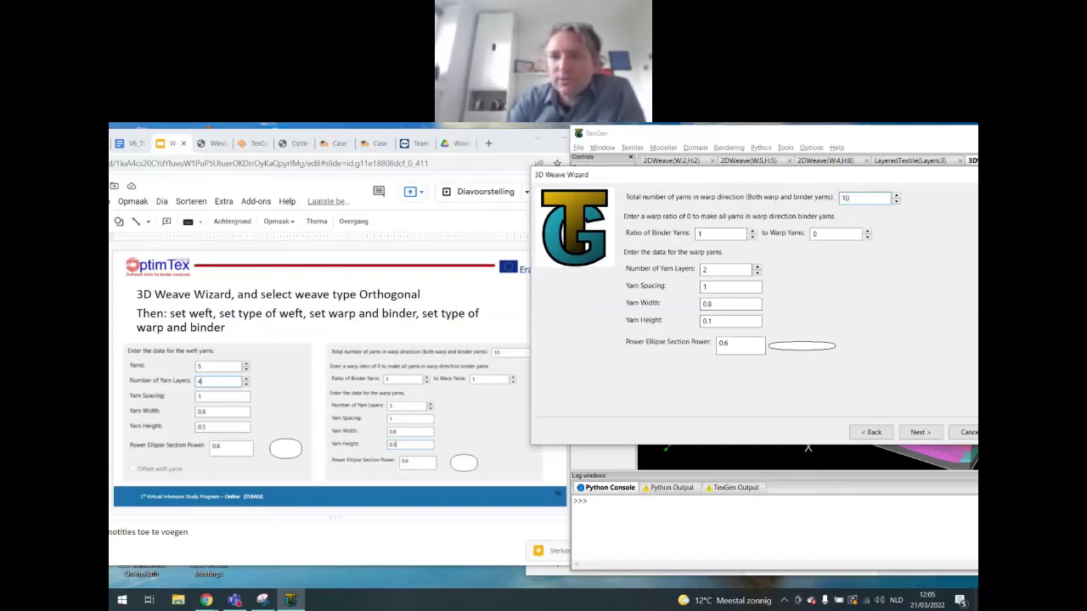
click(828, 234)
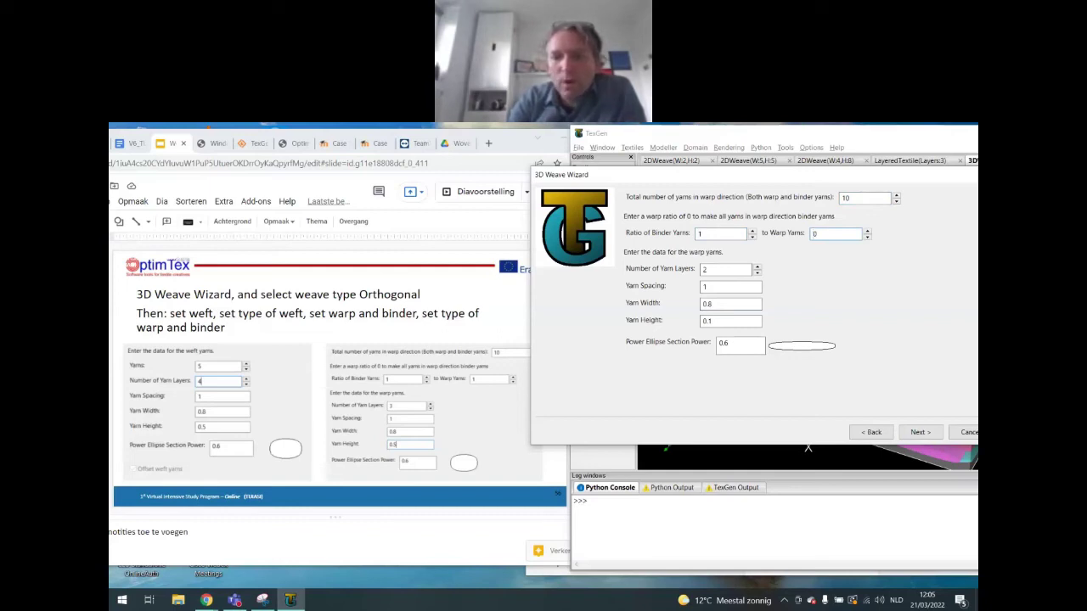
click(867, 230)
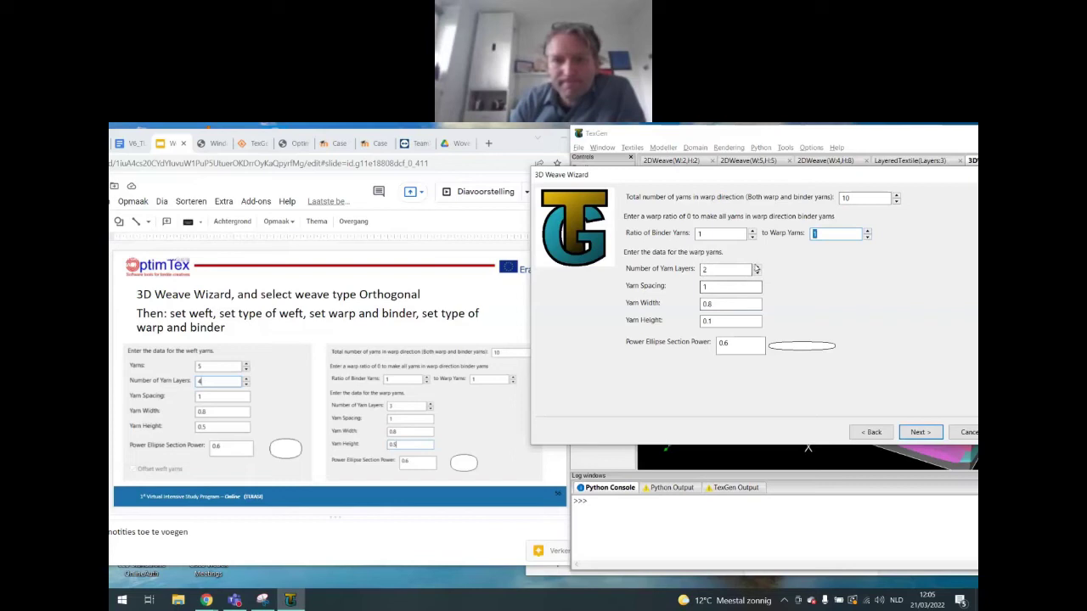
click(758, 267)
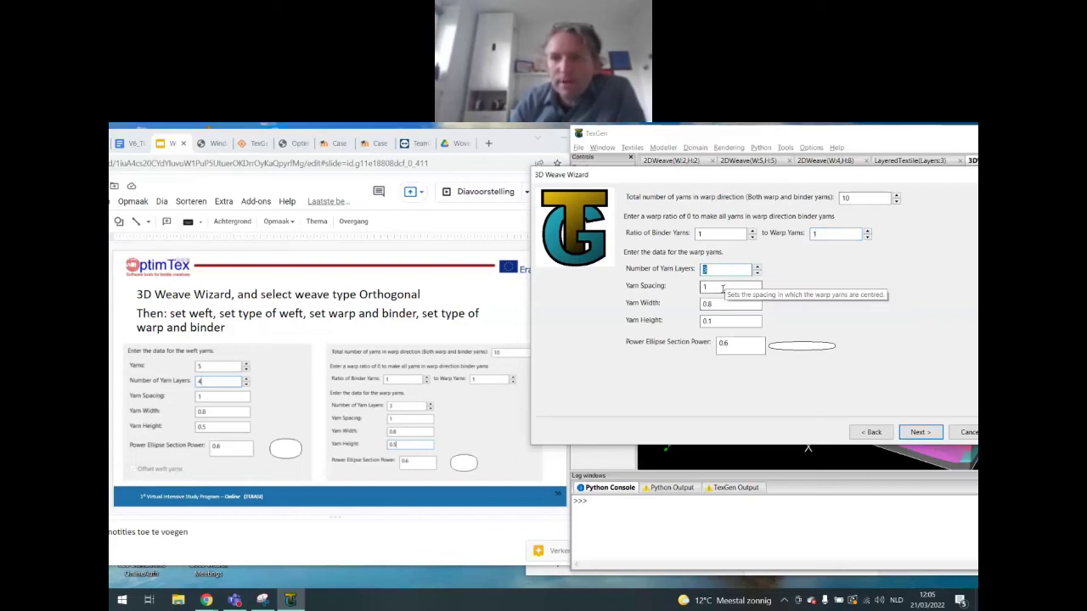
double_click(704, 286)
double_click(705, 321)
text(0.5)
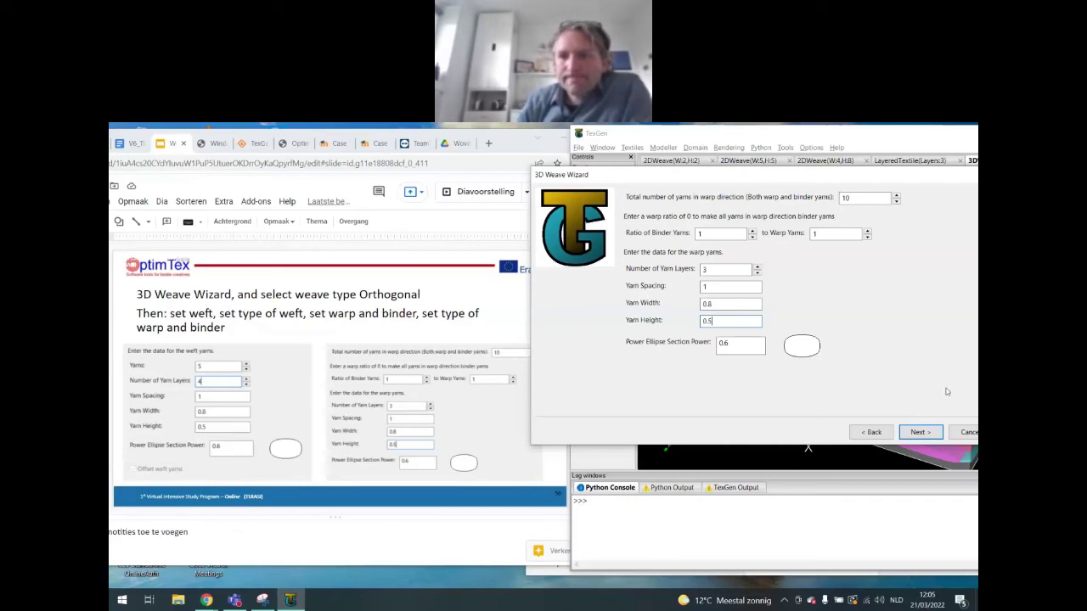
click(920, 433)
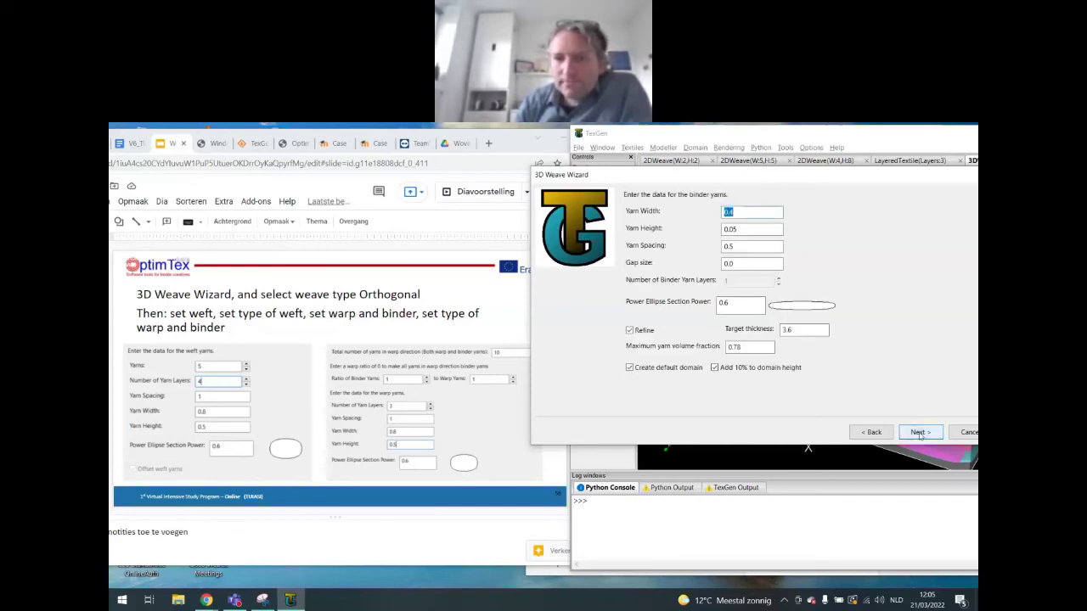
Step: Present the slide with the binder yarn settings in Chrome and compare it with the preceding slide on weft and warp settings
click(365, 339)
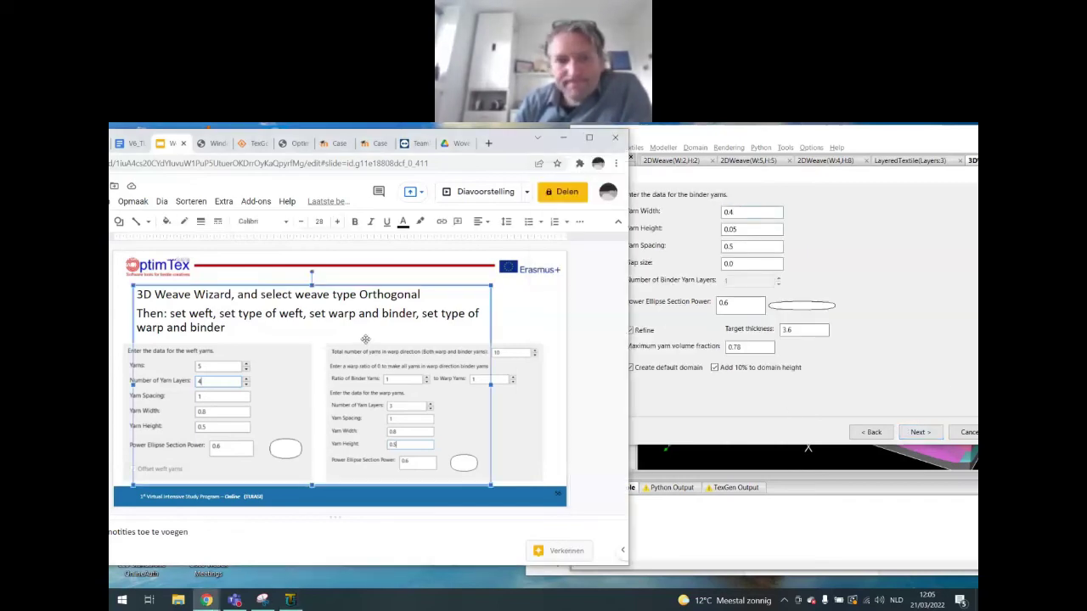
key(Page_Down)
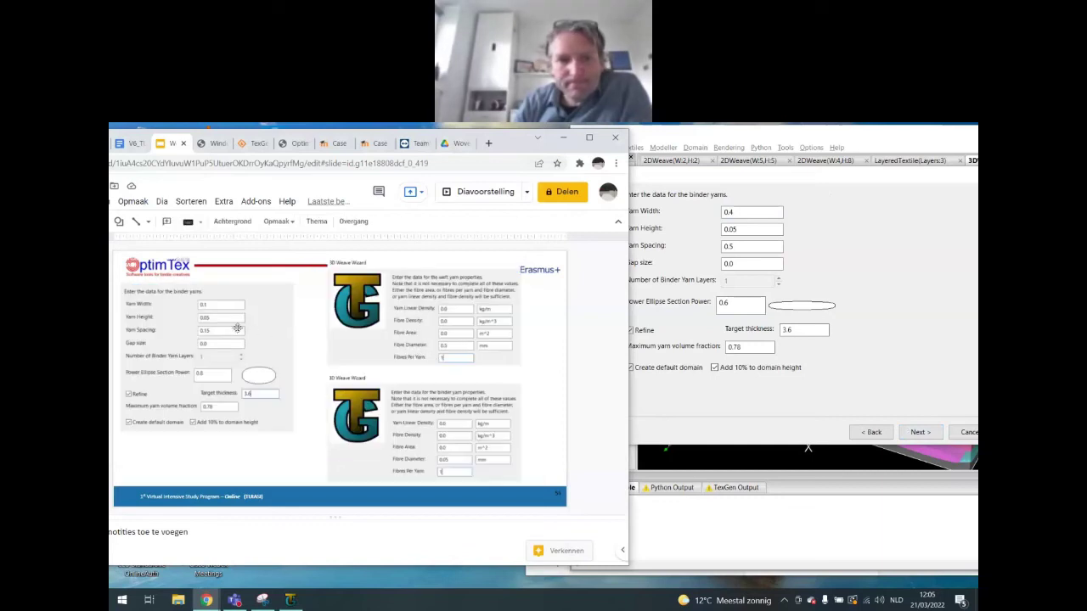
click(589, 138)
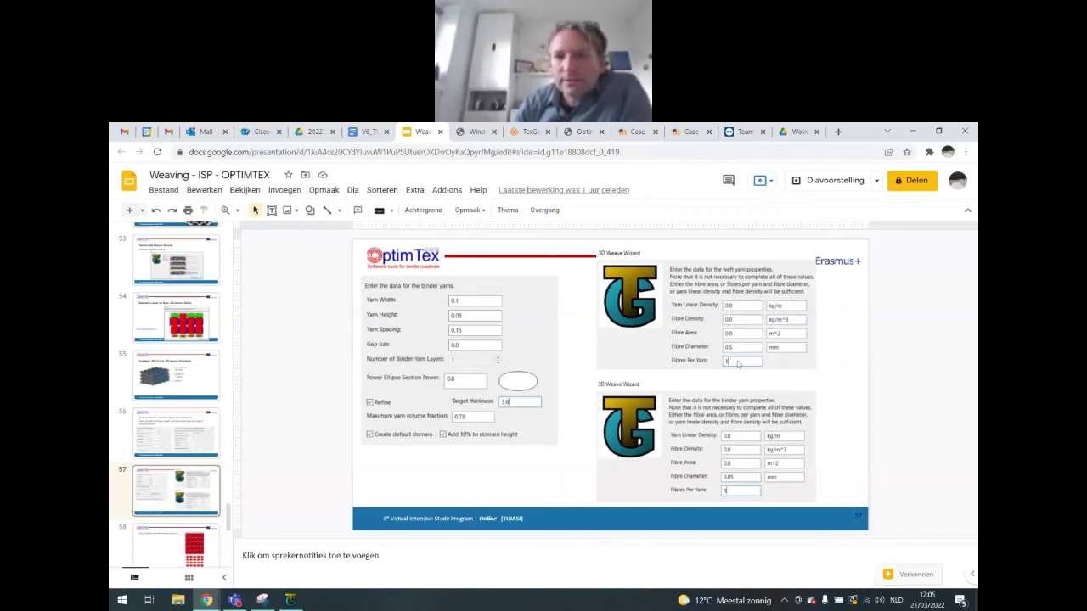
click(834, 181)
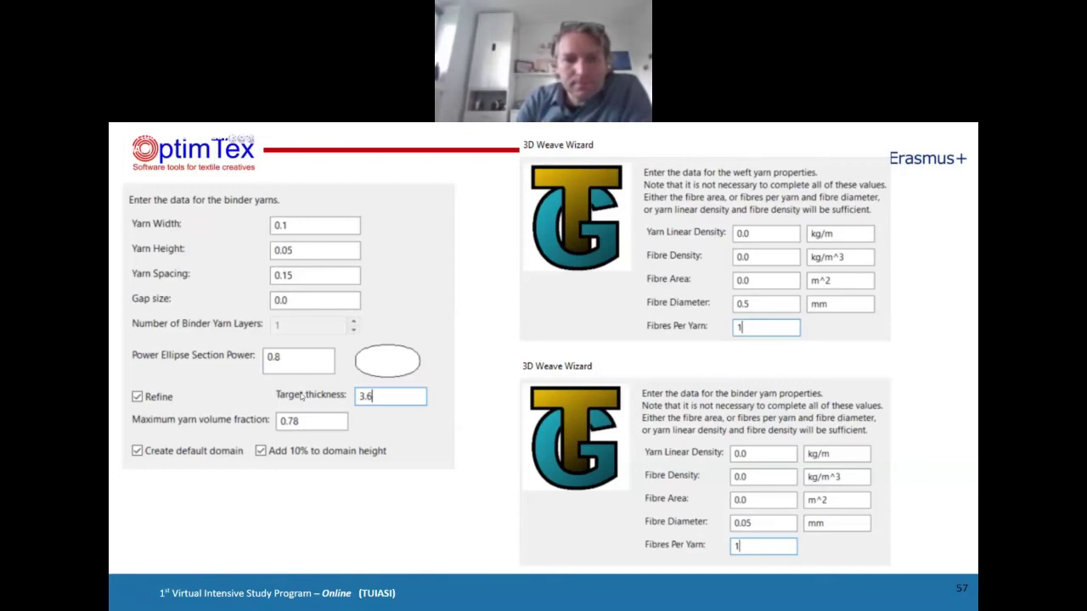
key(Left)
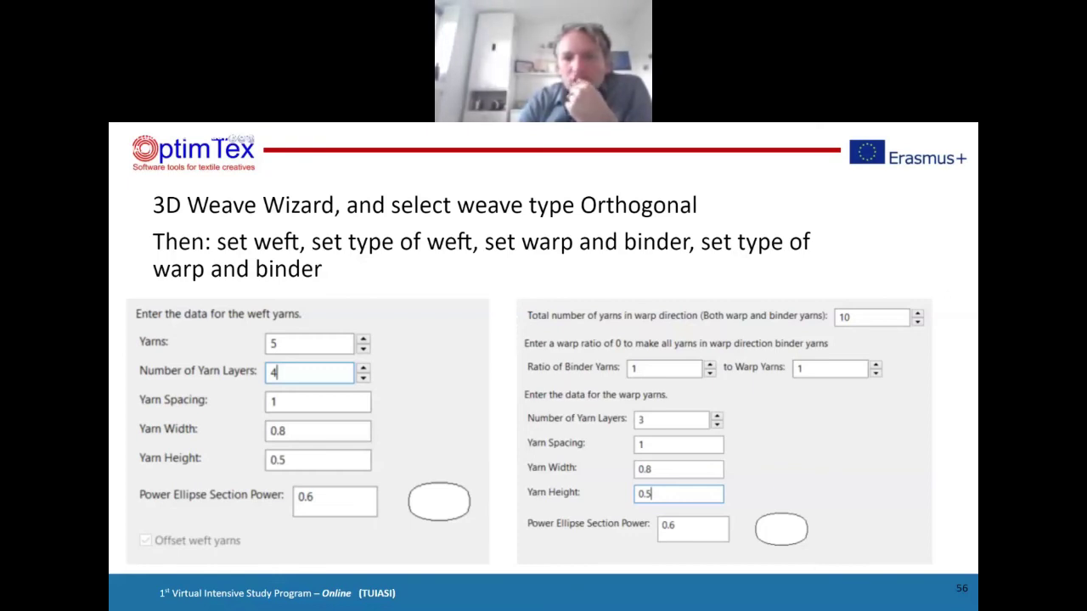
key(Right)
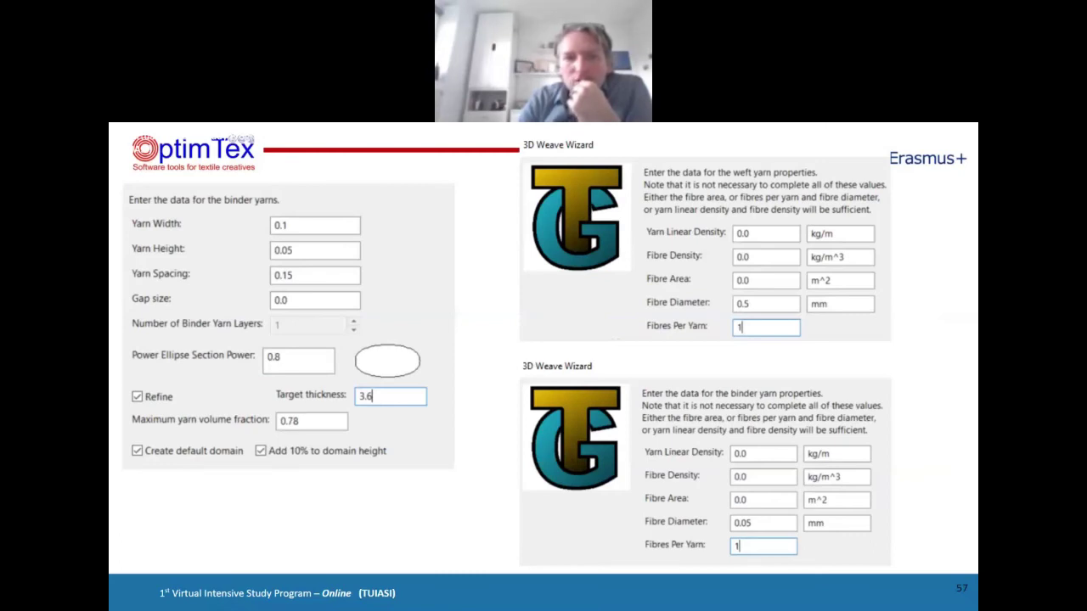
key(Left)
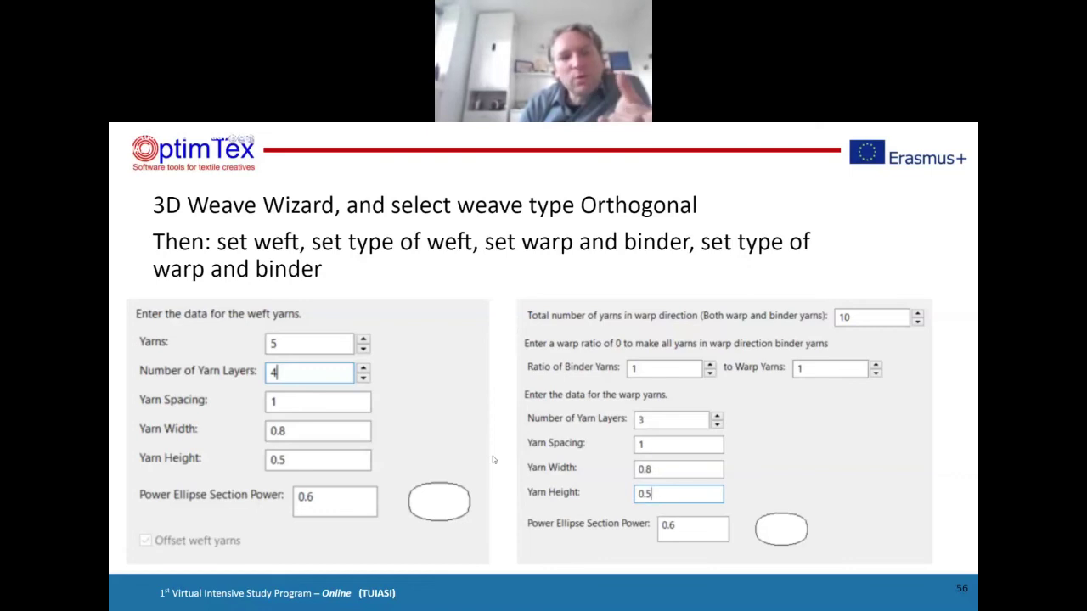
key(Right)
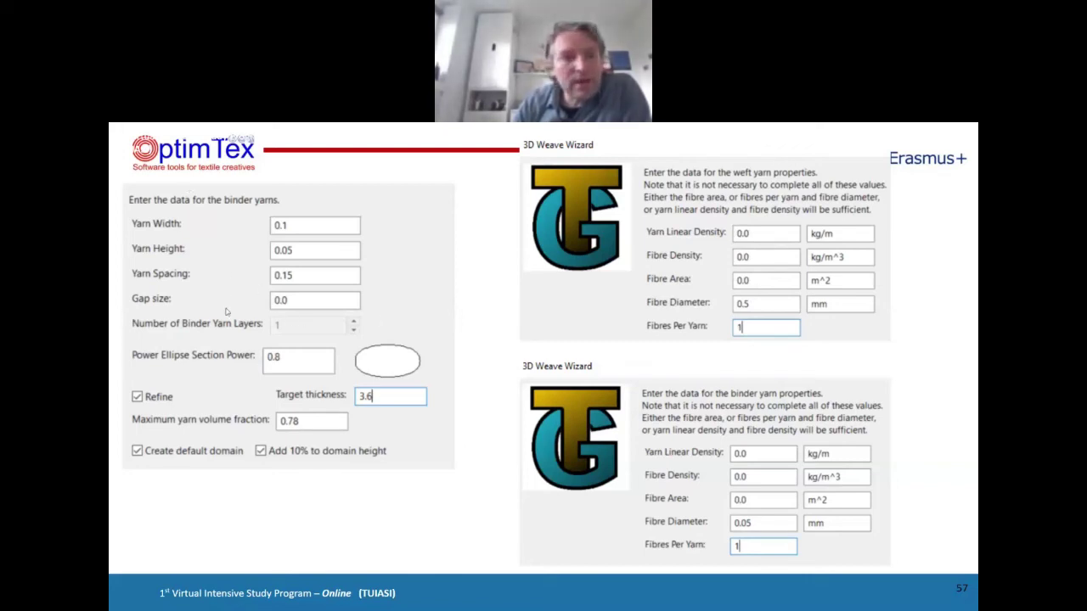
key(Left)
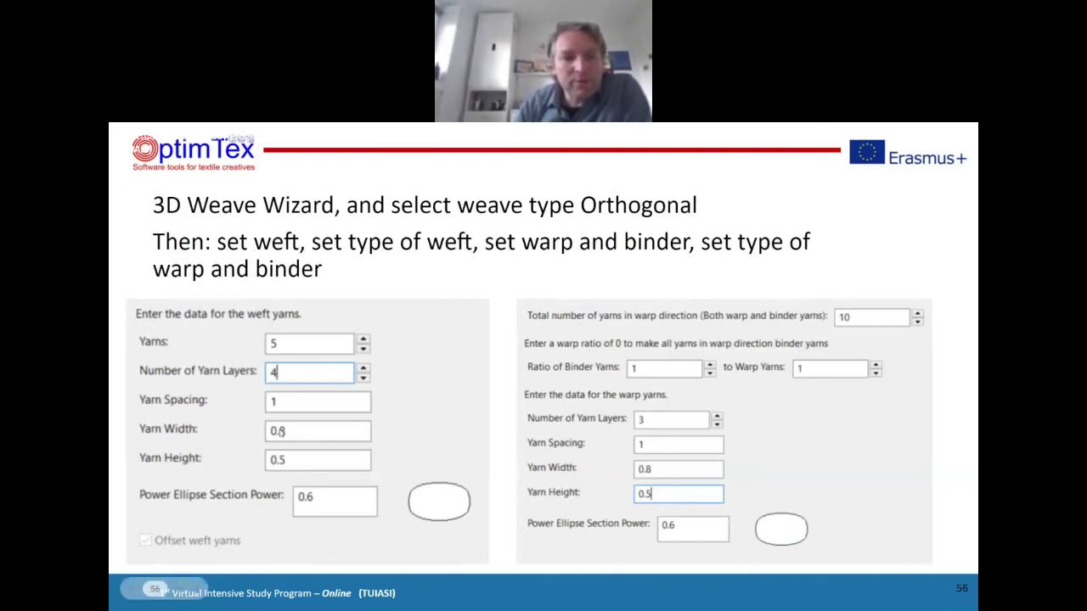
Step: Compare the slides on weft and warp settings, binder settings and binder yarn paths, and leave the slideshow at the binder settings slide
key(Right)
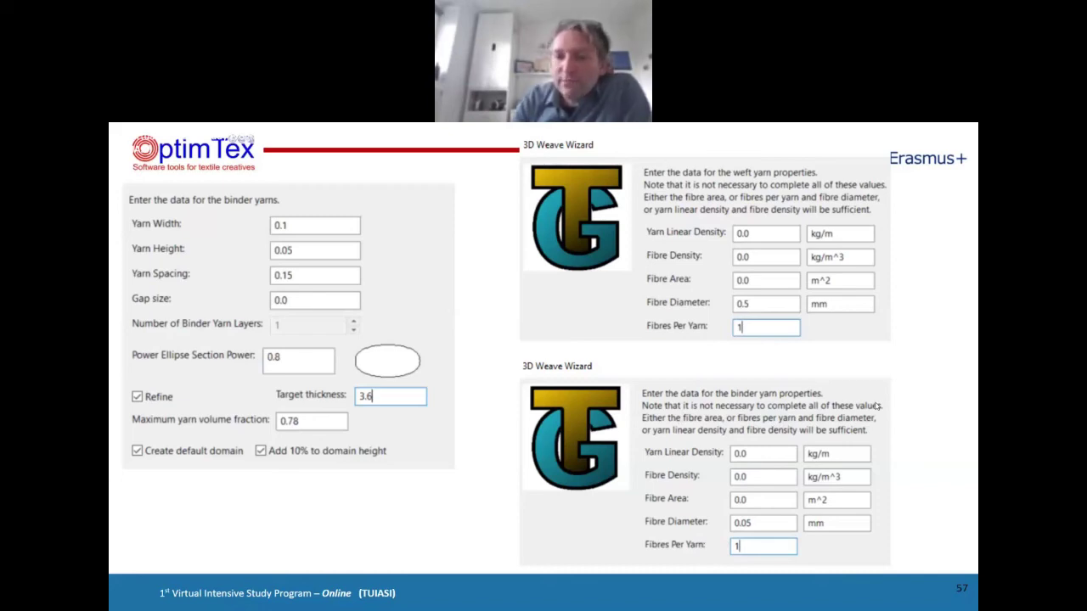
key(Right)
key(Left)
key(Right)
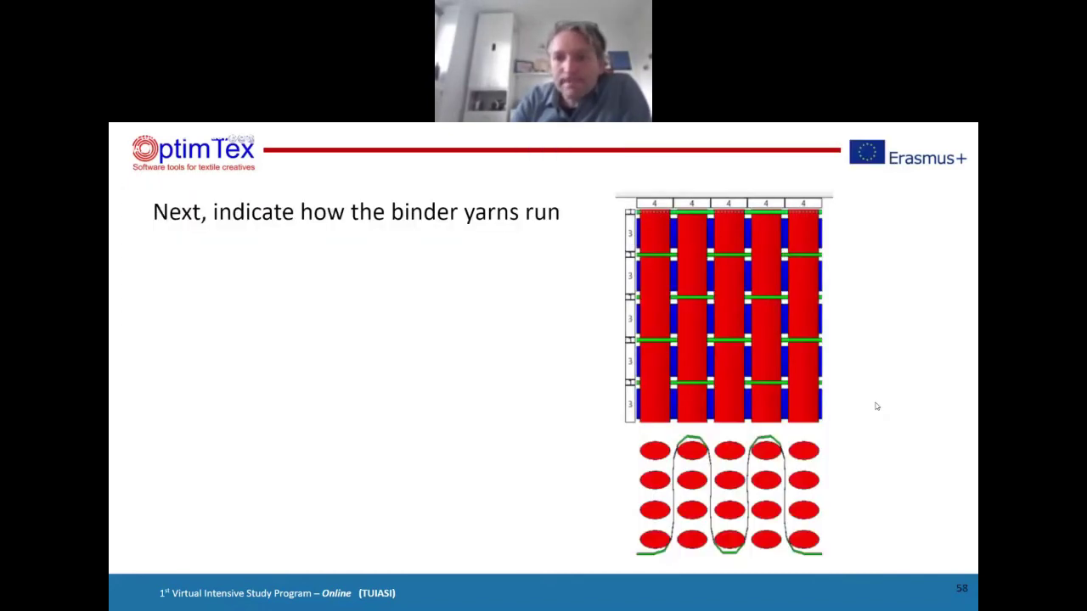
key(Left)
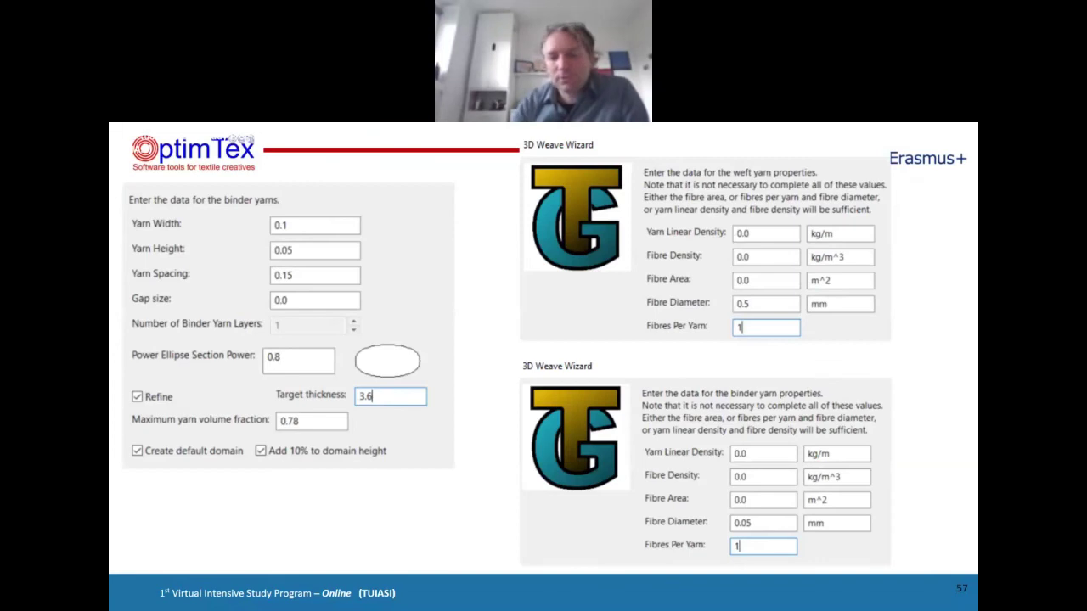
key(Left)
key(Right)
key(Escape)
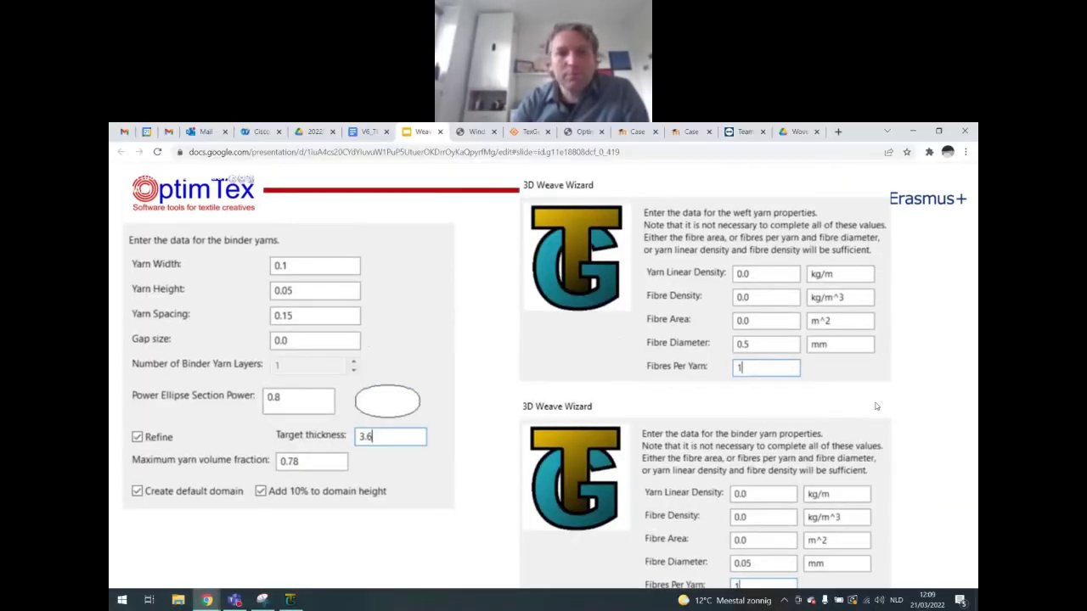
Step: Place the slide beside TexGen and define the binder yarns with width 0.1, height 0.05, spacing 0.15 and section power 0.8, accepting the data
double_click(819, 140)
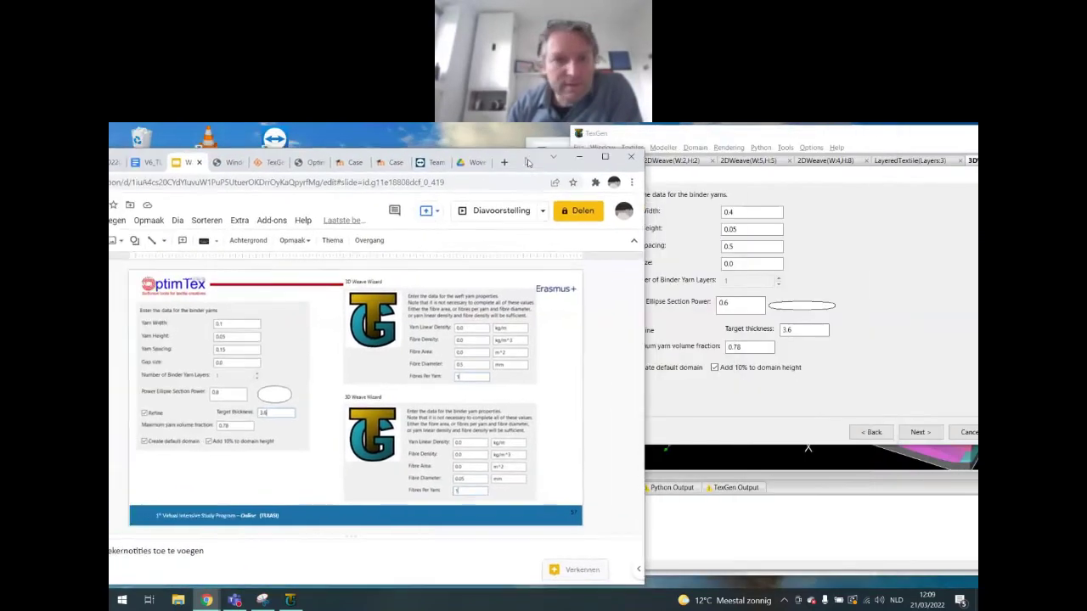
click(813, 188)
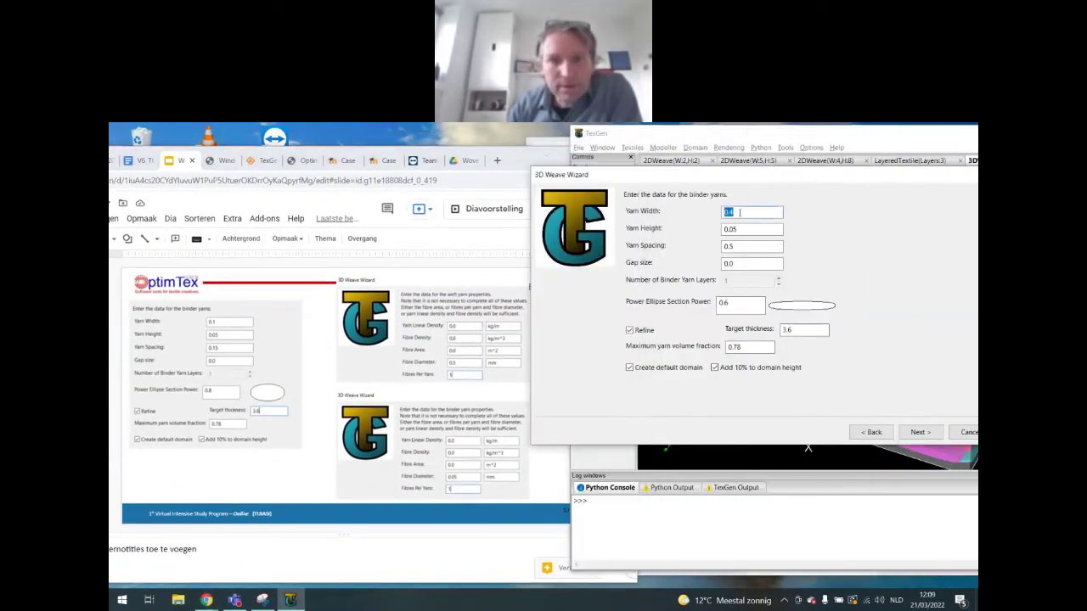
text(0.1)
key(Tab)
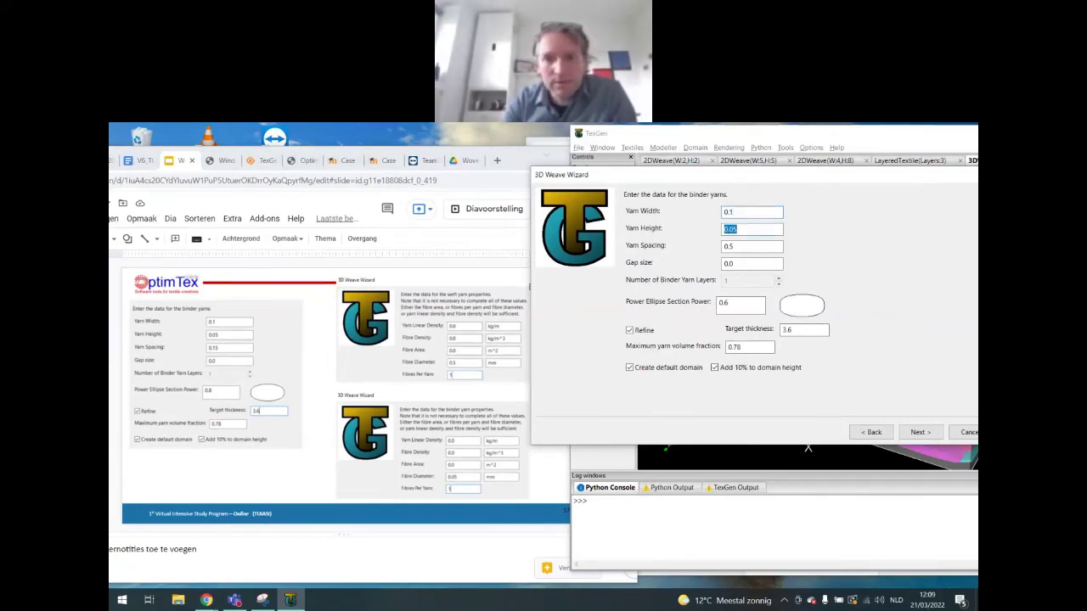
key(Tab)
text(0)
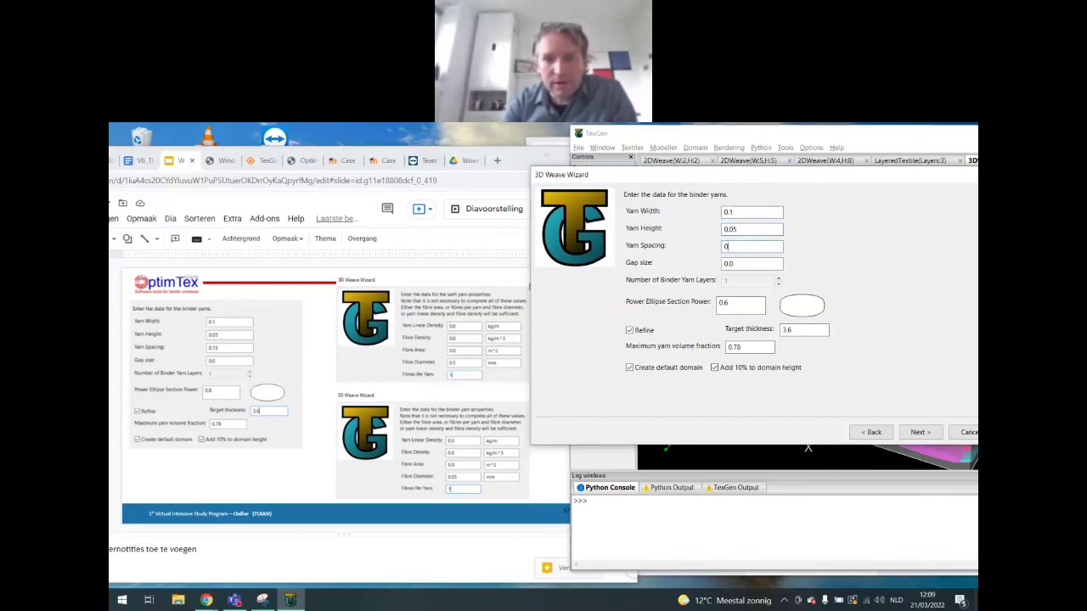
key(Tab)
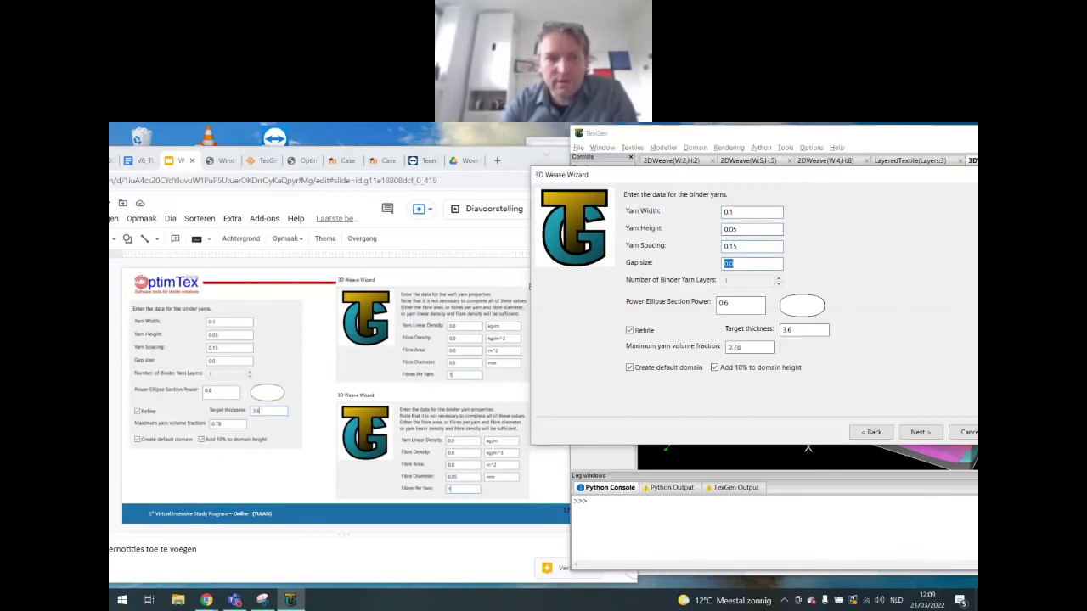
key(Tab)
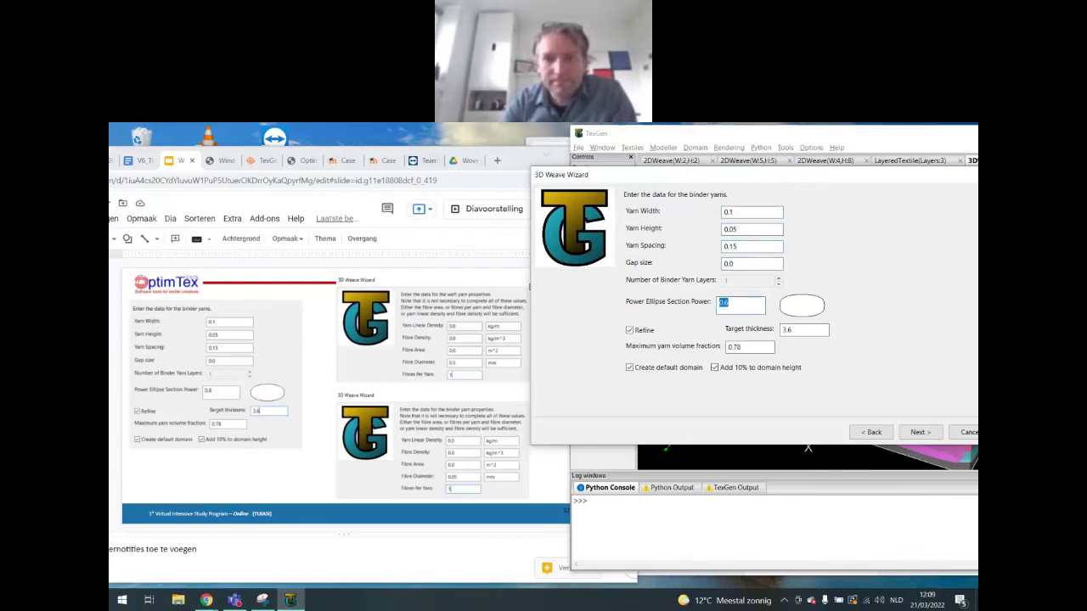
text(0.8)
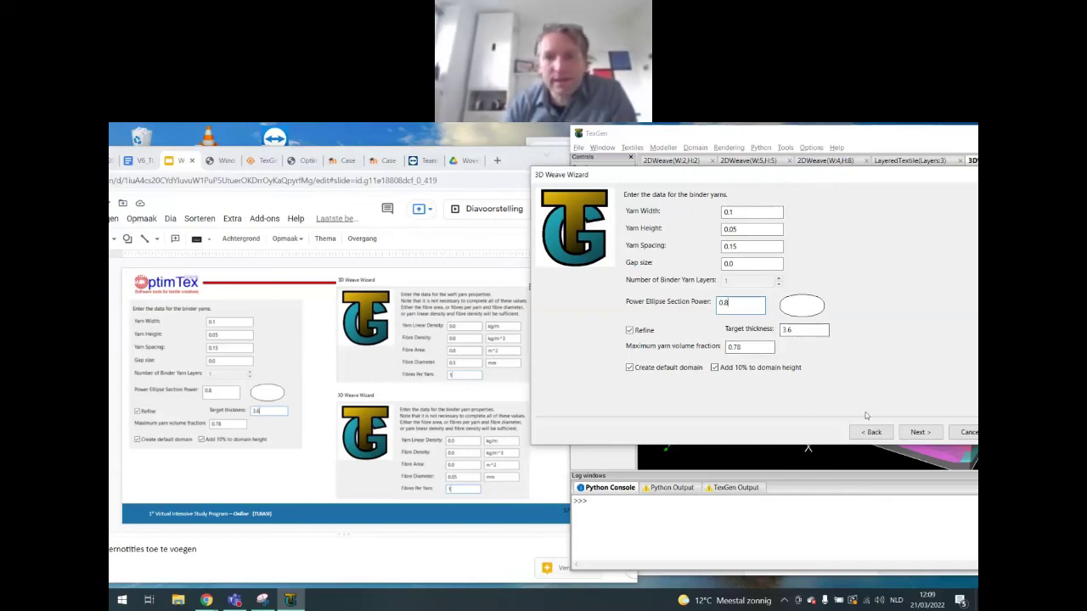
click(920, 432)
Step: Set the weft yarn properties to a fibre diameter of 0.5 and 1 fibre per yarn, and accept them
key(Tab)
key(Tab)
key(Tab)
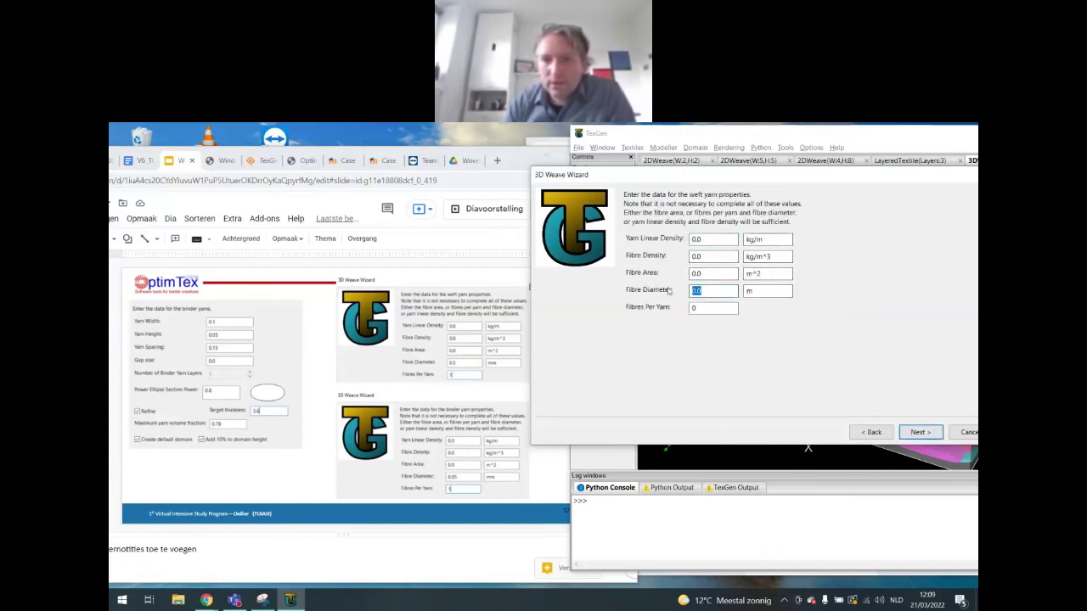
text(0.5)
key(Tab)
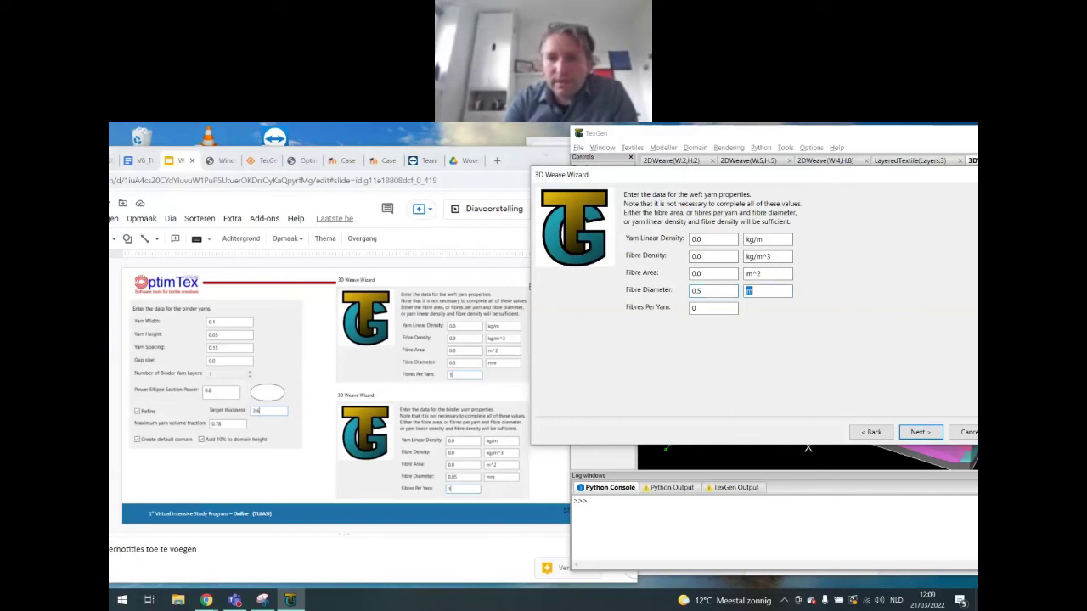
text(1)
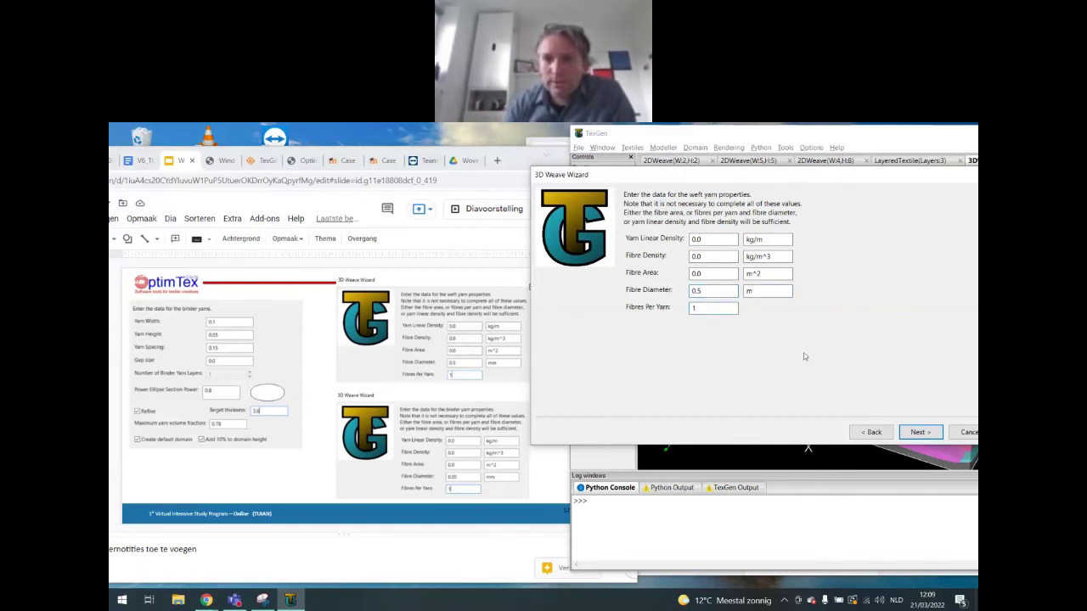
click(921, 432)
Step: Set the warp yarn properties to a fibre diameter of 0.05 mm and 1 fibre per yarn, and accept them
double_click(721, 289)
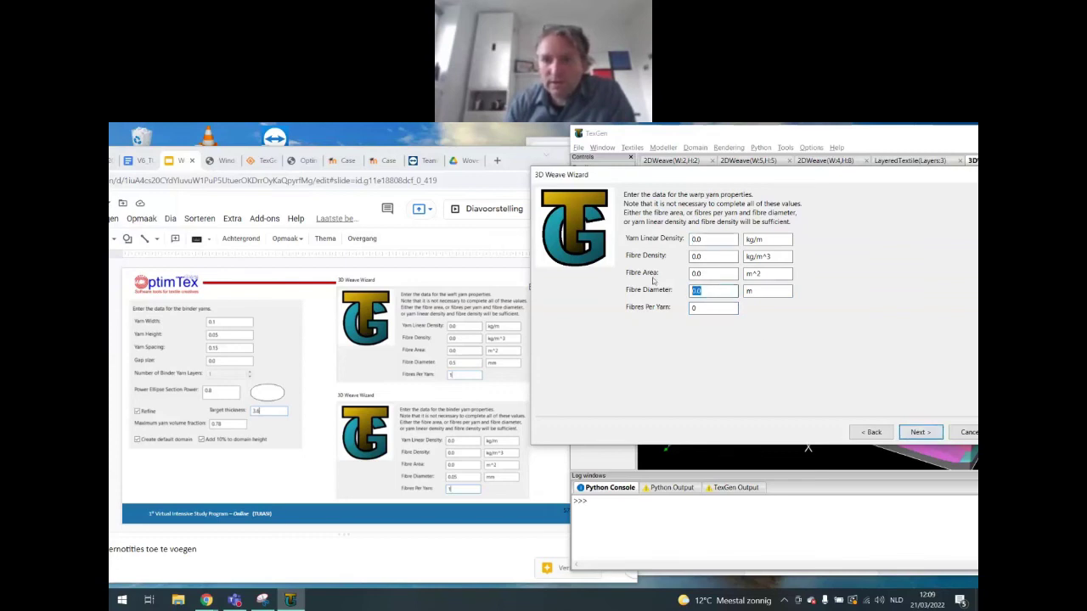
text(0.0)
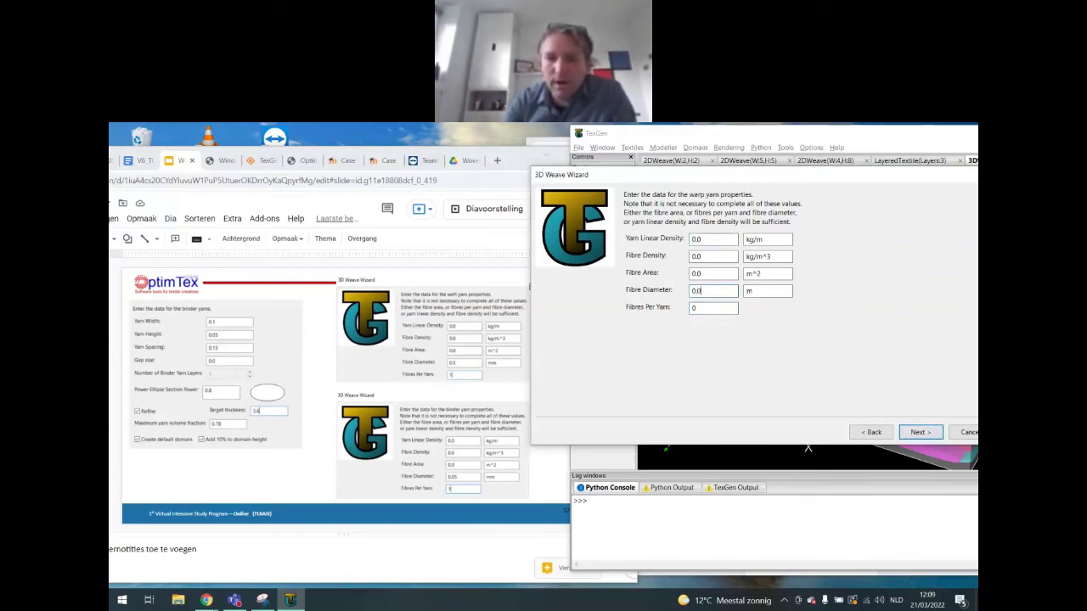
text(5)
key(Tab)
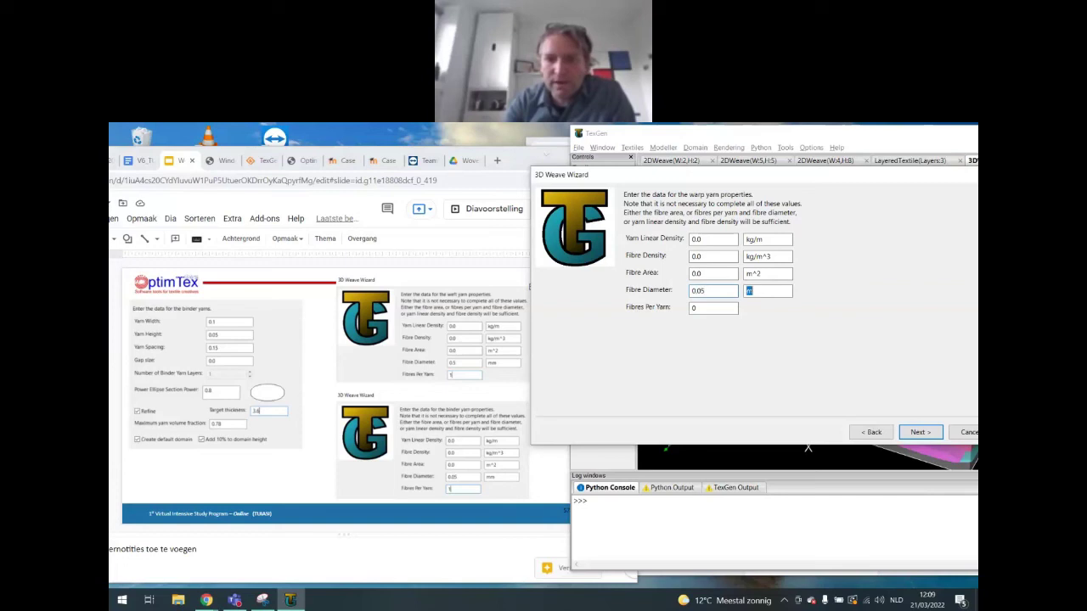
key(BackSpace)
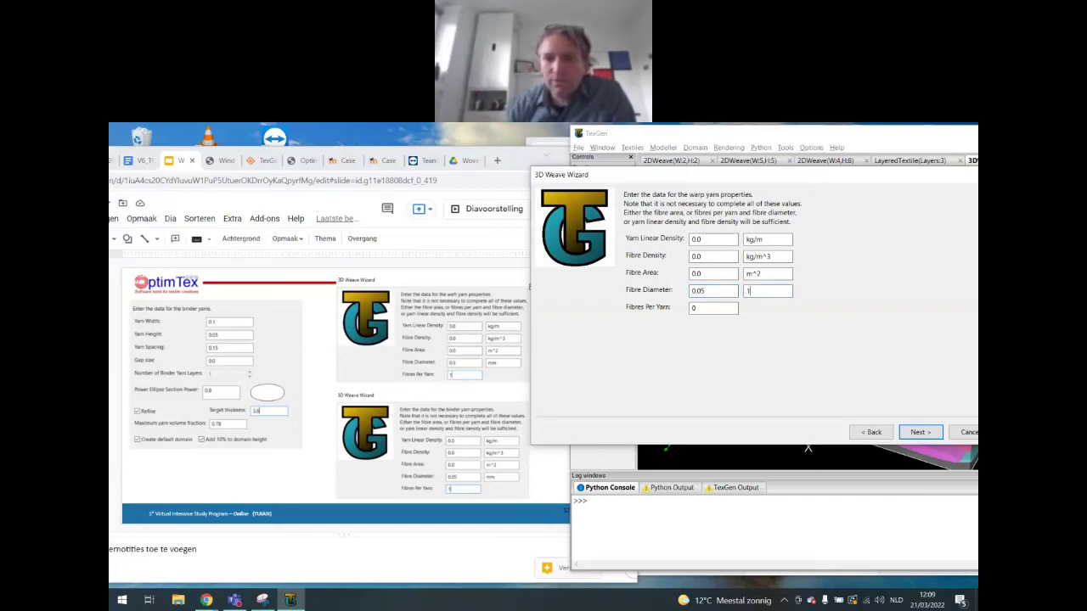
text(mm)
key(Tab)
text(1)
click(922, 435)
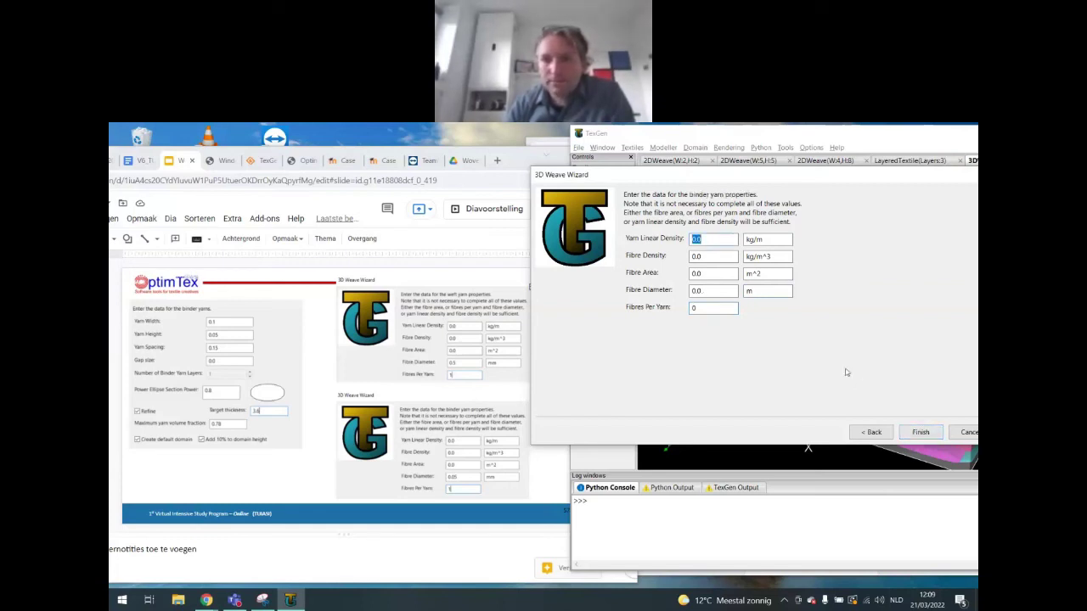
Step: Return to the yarn properties, check the weft data, and correct the warp fibre diameter to 0.5 mm
click(873, 434)
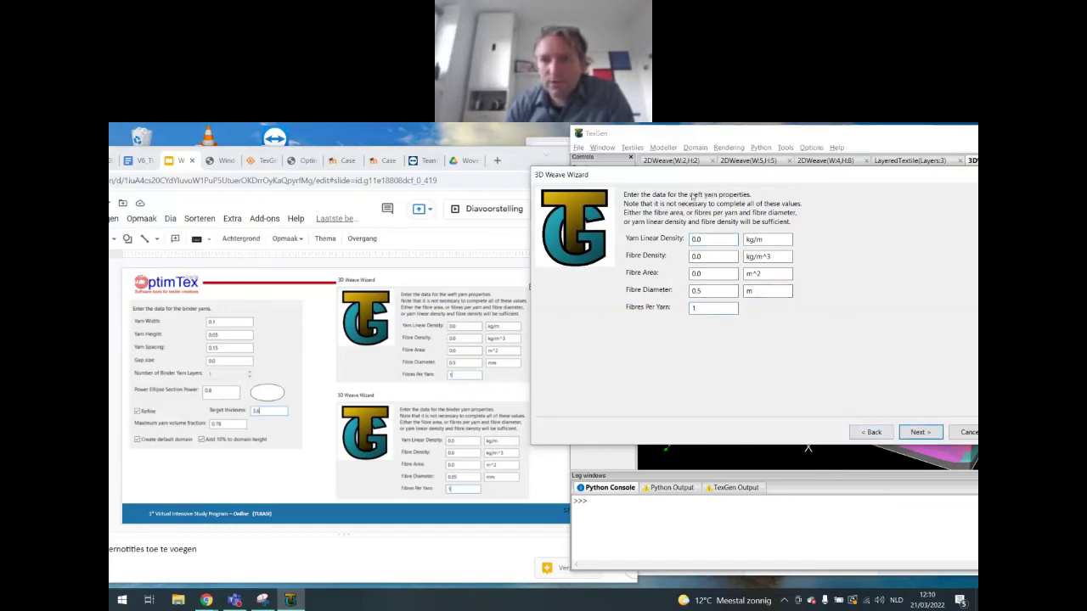
click(919, 432)
text(0.5)
key(Tab)
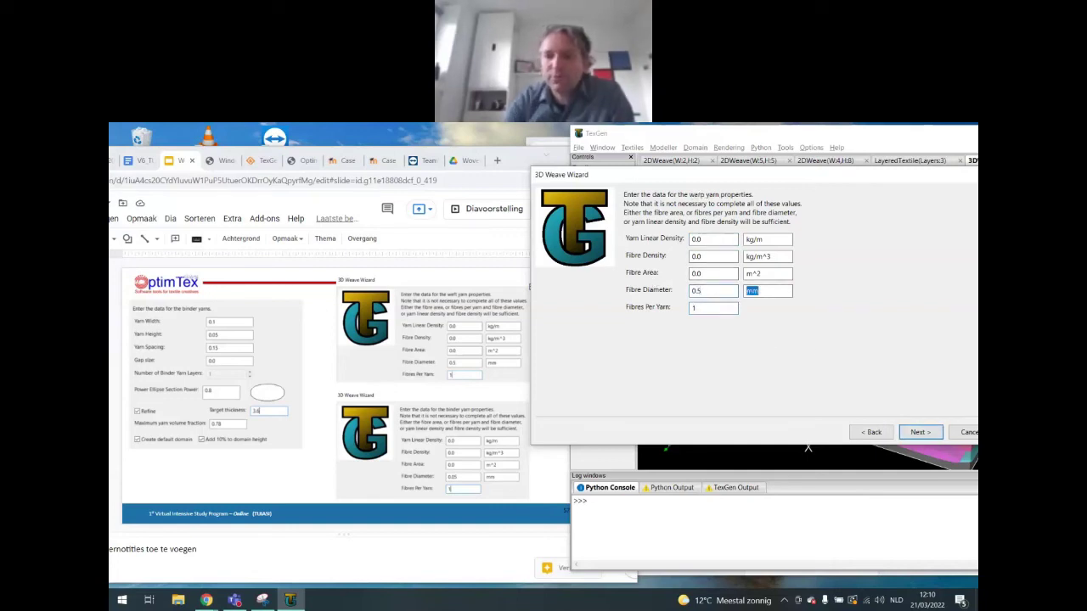
click(918, 432)
Step: Set the binder yarn properties to a fibre diameter of 0.05 mm and 1 fibre per yarn, and finish the wizard data
double_click(714, 291)
text(0)
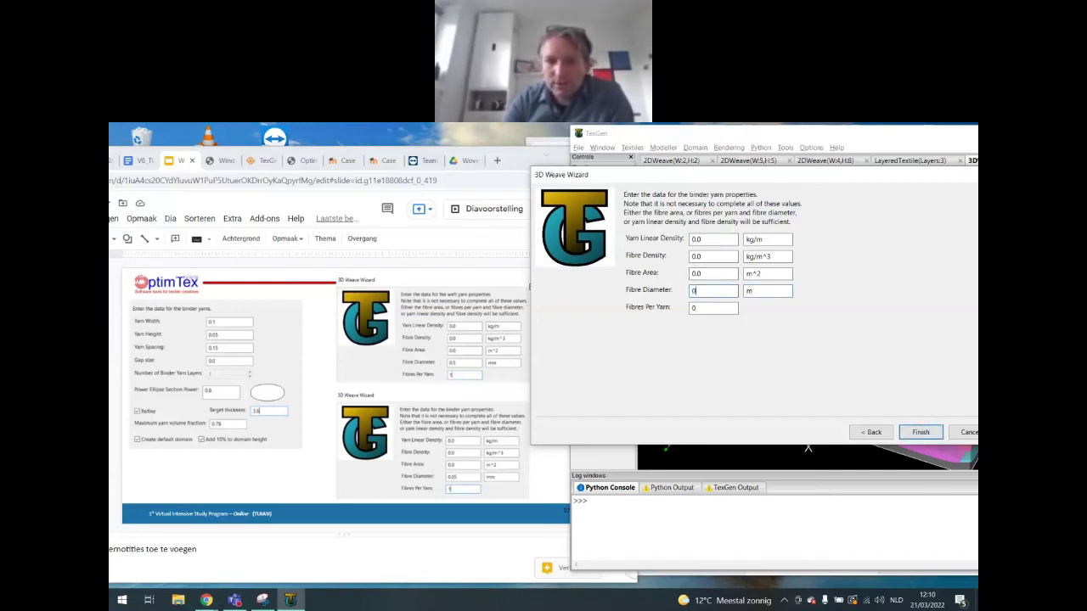
text(.05)
key(Tab)
text(1)
text(mm)
key(Tab)
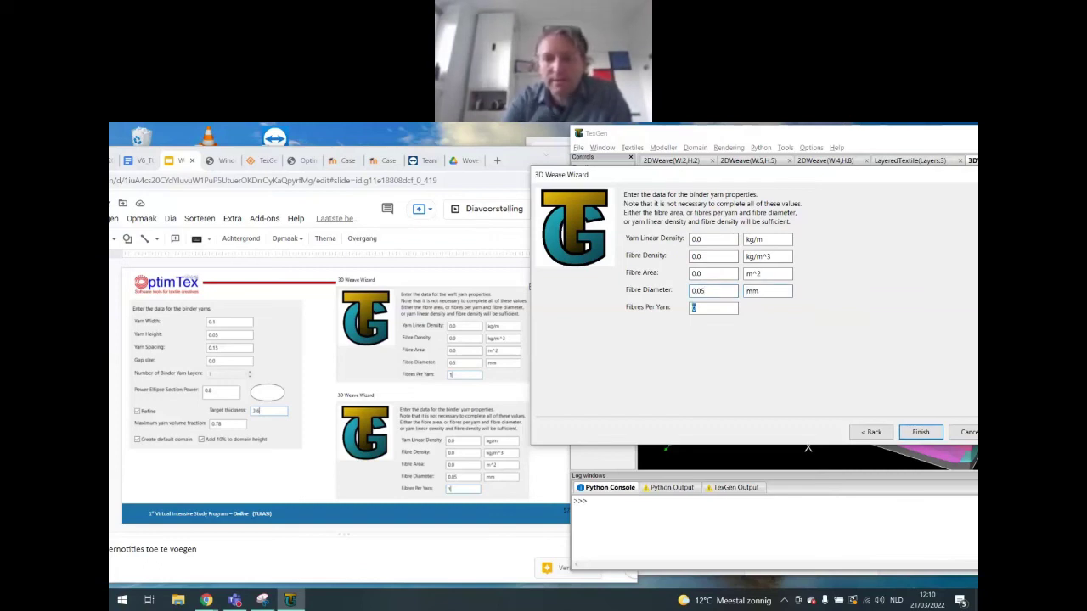
text(1)
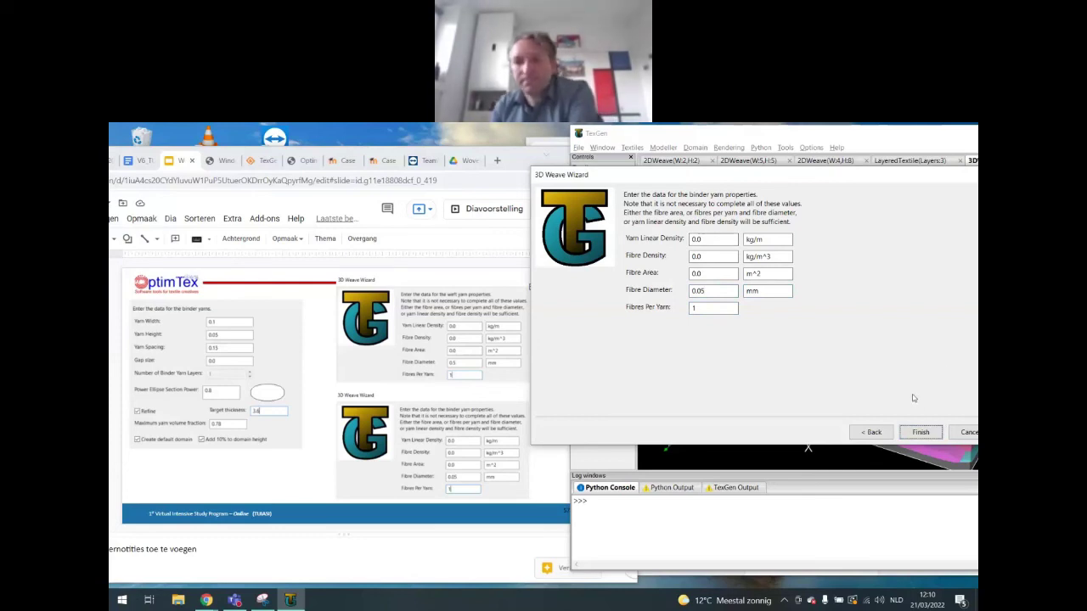
click(922, 434)
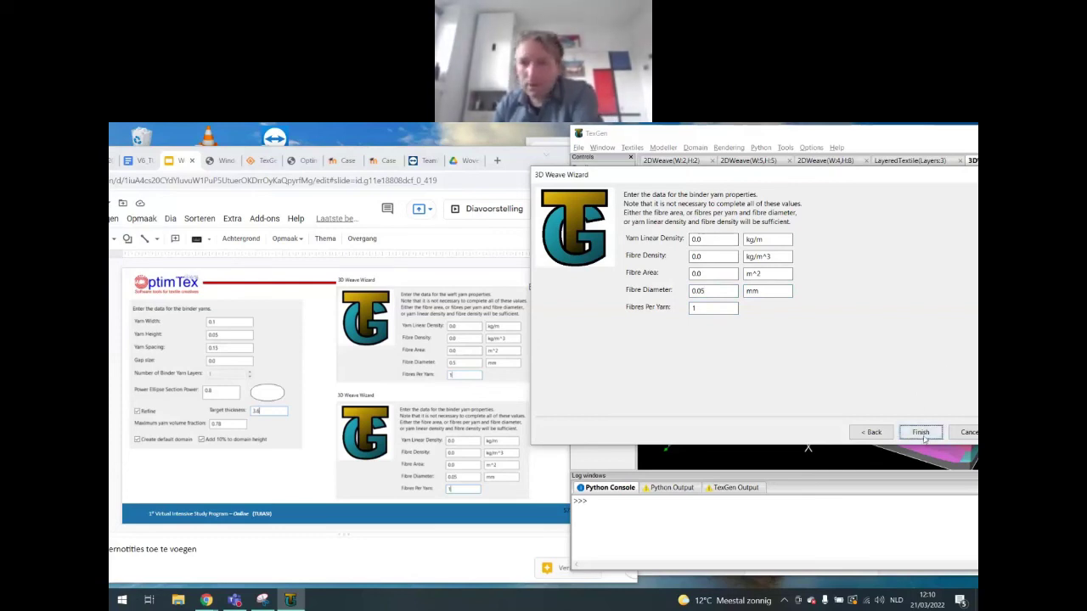
click(922, 433)
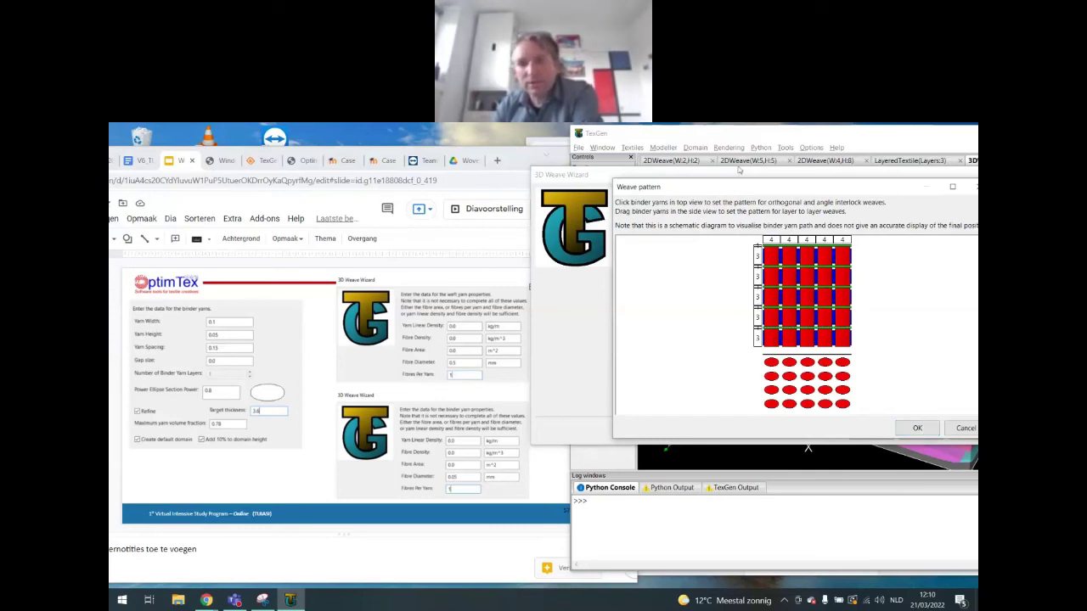
Step: Enlarge the weave pattern window and position it so the pattern and the slide can both be seen
drag(751, 192, 705, 177)
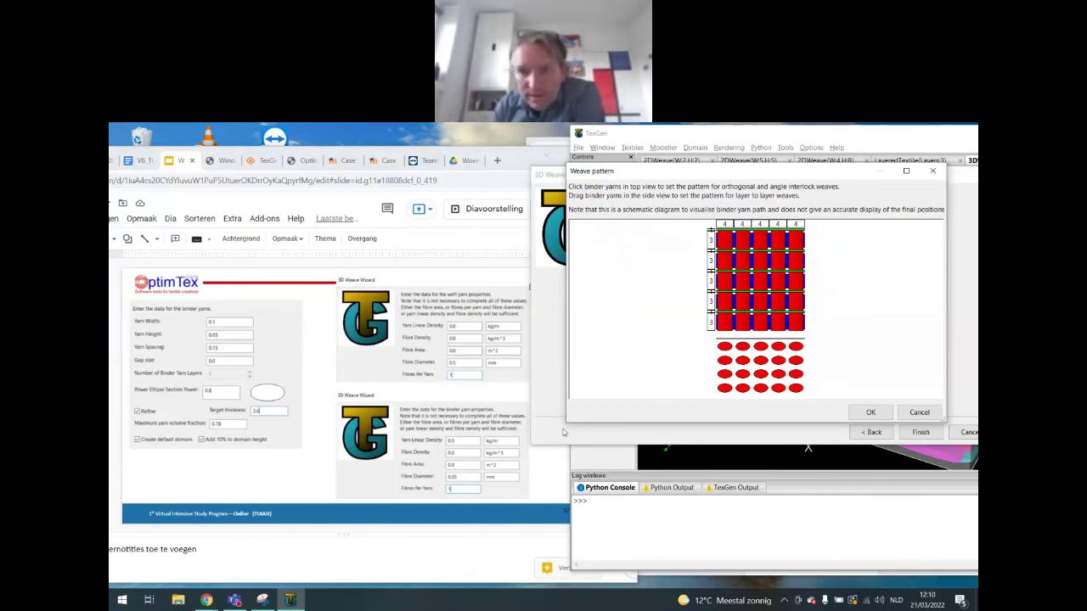
drag(563, 423, 458, 574)
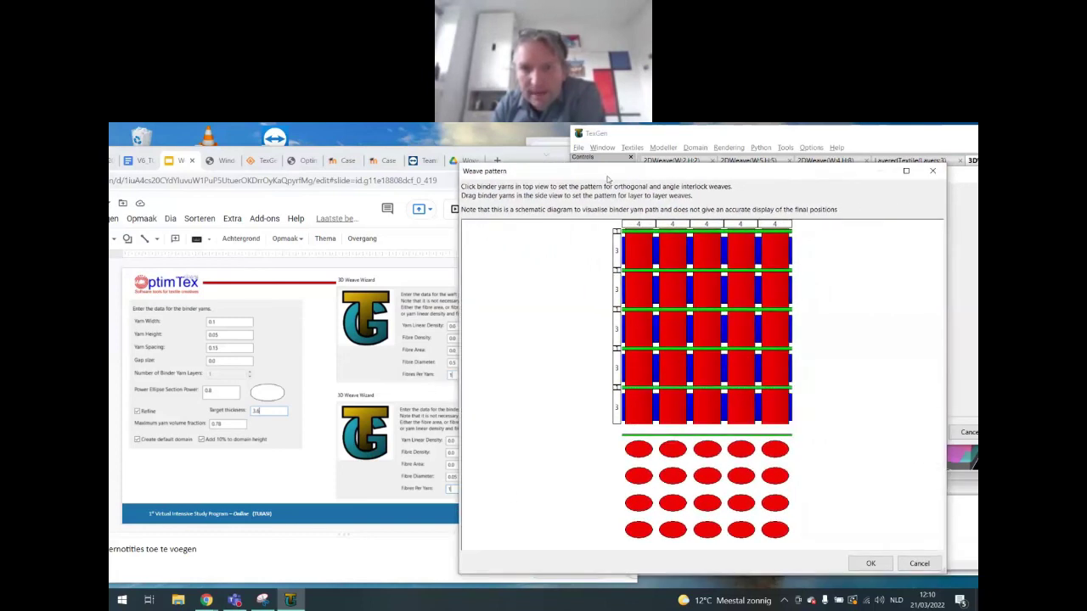
drag(608, 174, 647, 163)
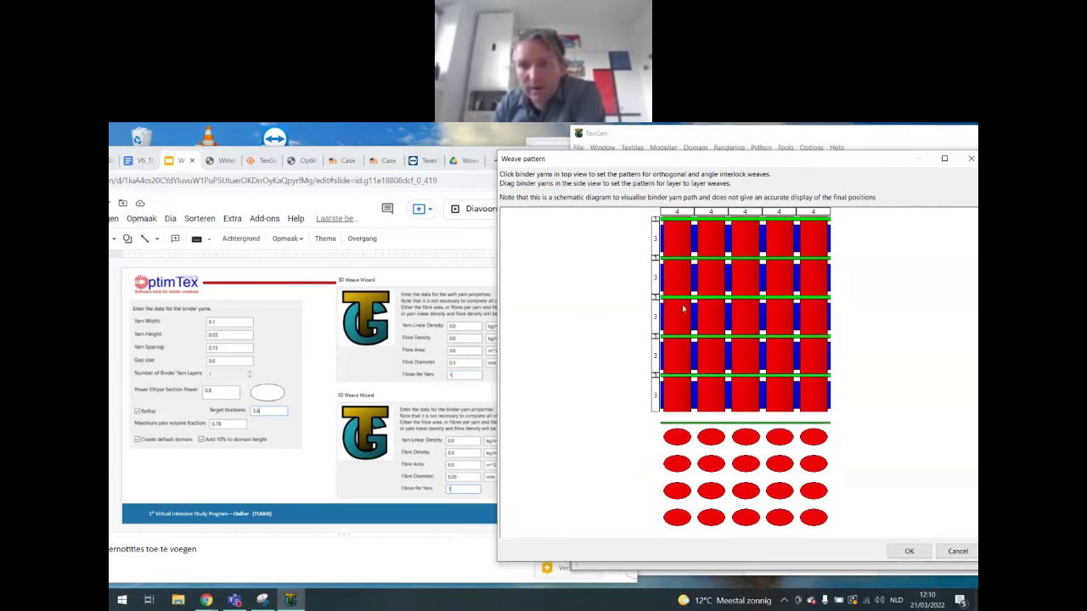
Step: Try running the uppermost binder yarn beneath the first weft column, inspect other warp and binder rows in side view, and revert the binder change
click(677, 223)
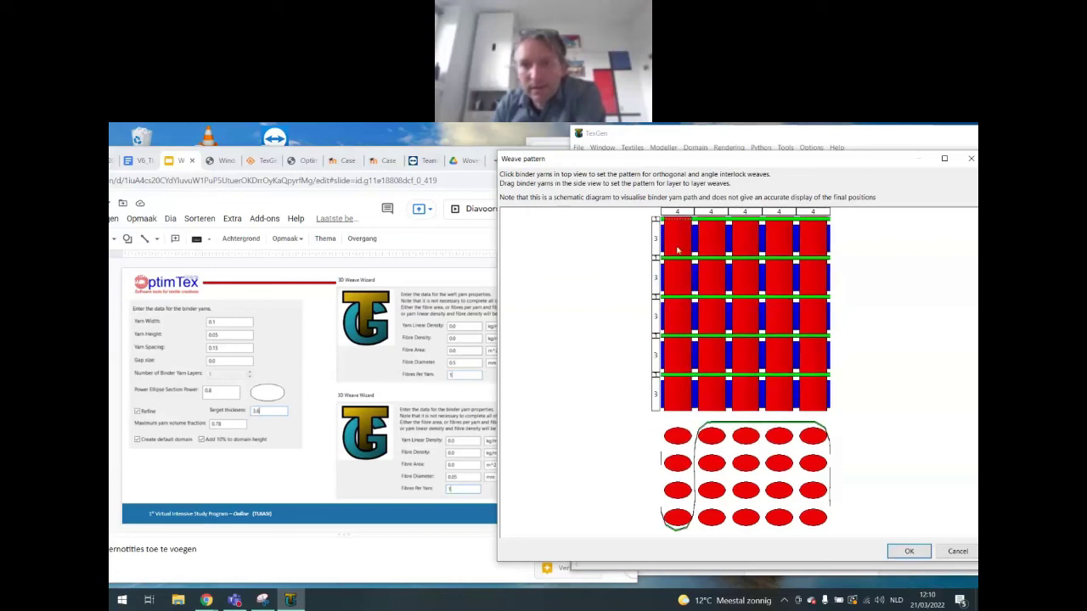
click(679, 240)
click(709, 222)
click(715, 271)
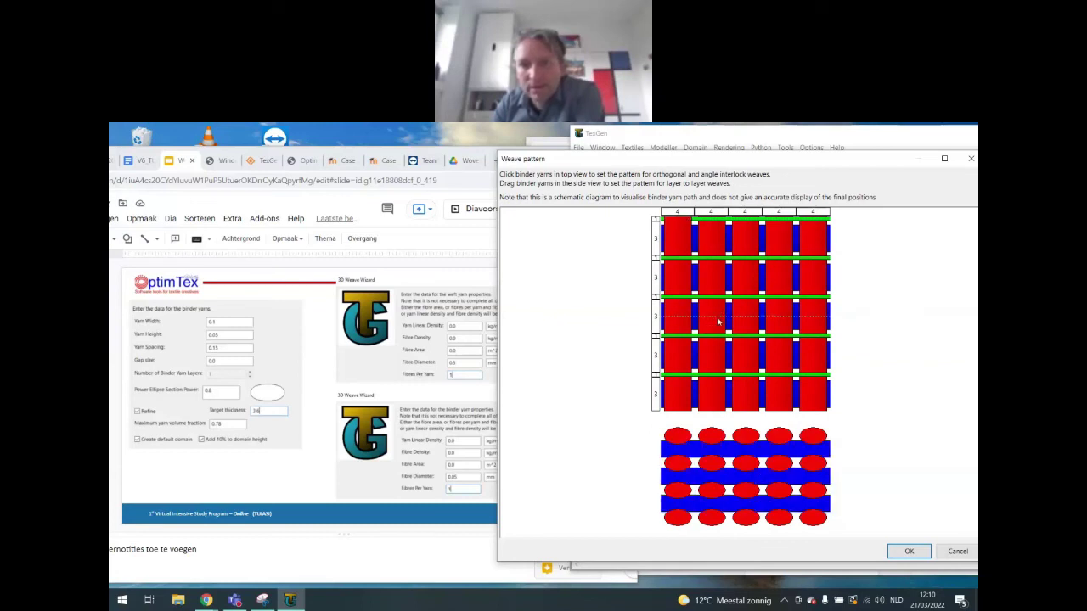
click(716, 390)
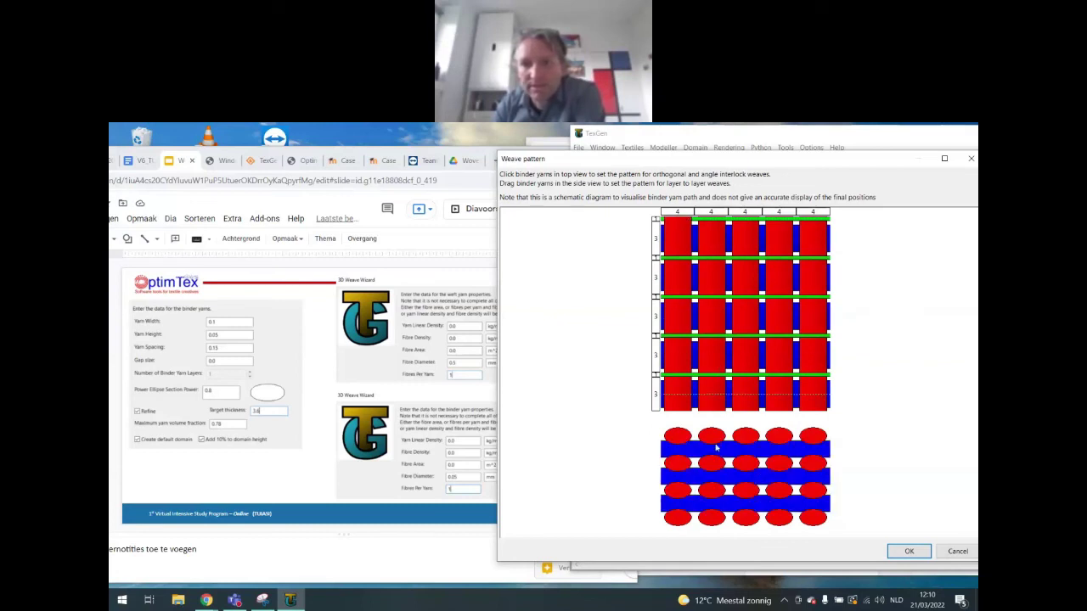
click(710, 383)
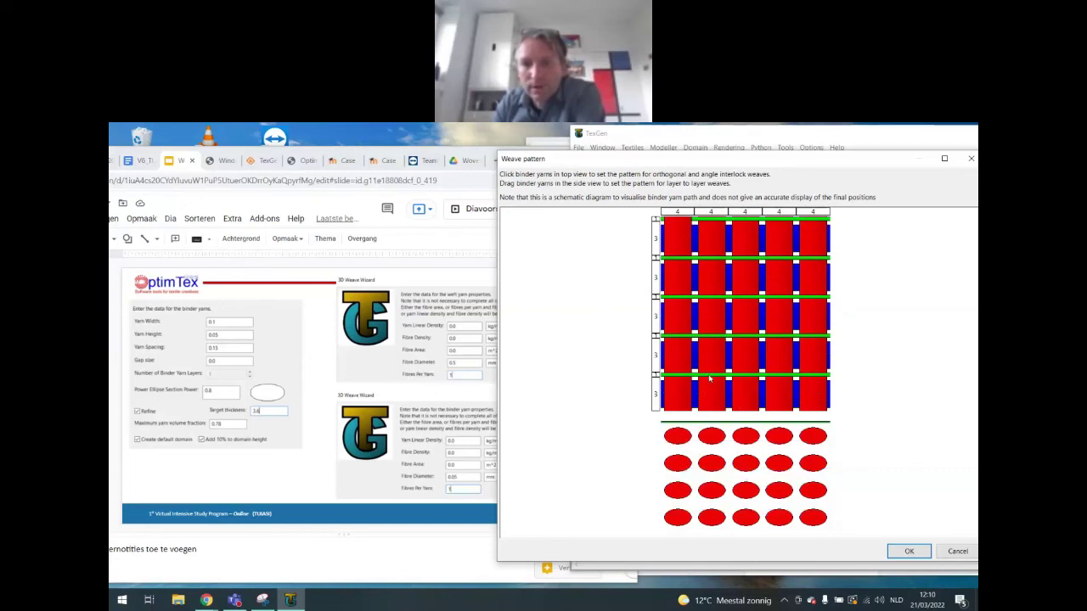
click(711, 224)
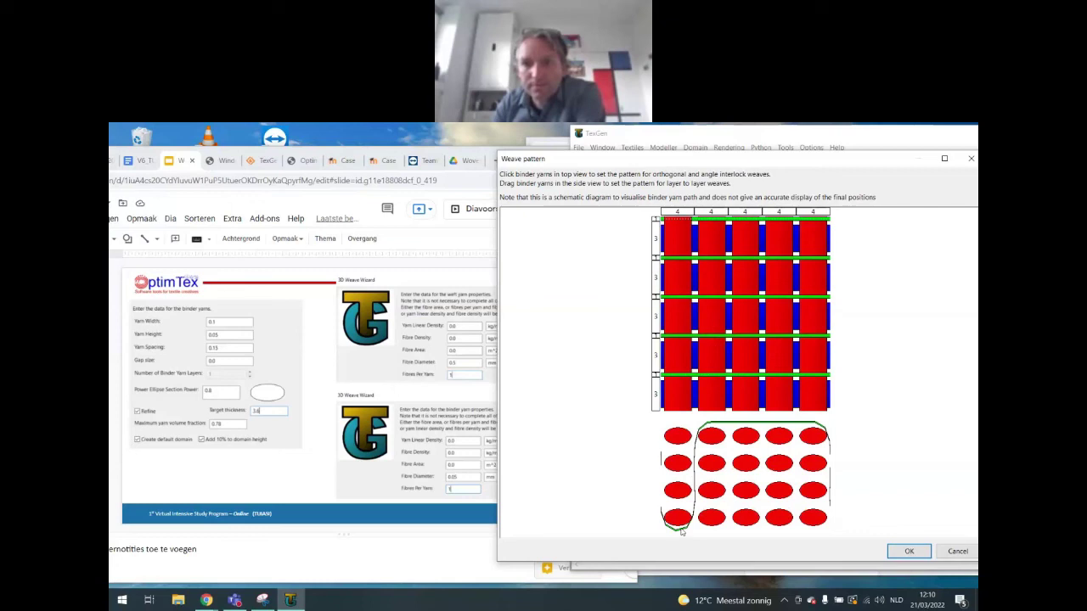
click(677, 222)
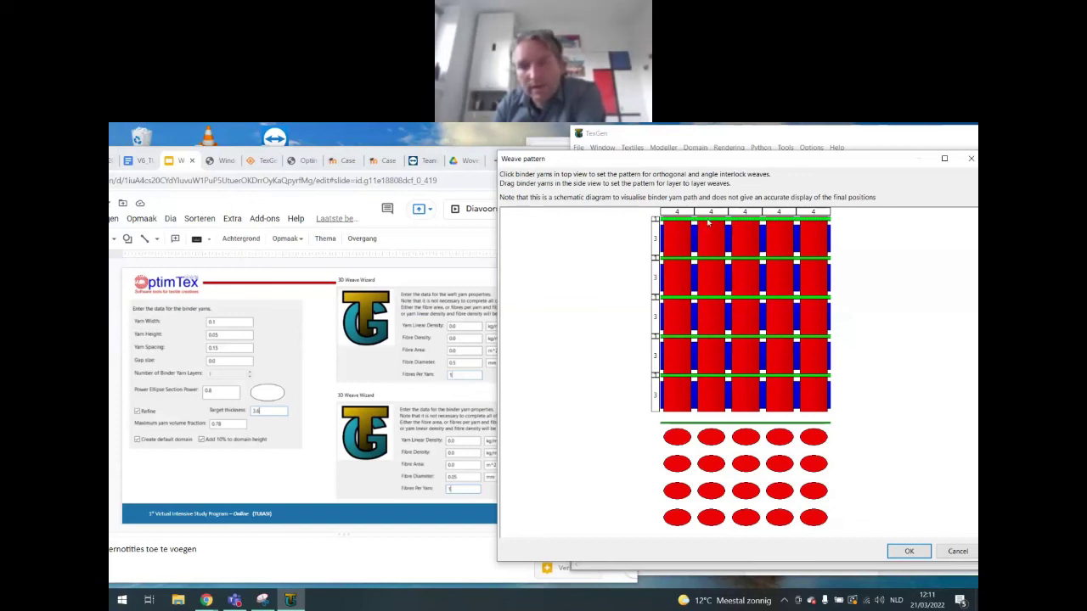
Step: Run the first binder yarn beneath weft columns two and four, and the second beneath columns one, three and five
click(708, 222)
click(769, 253)
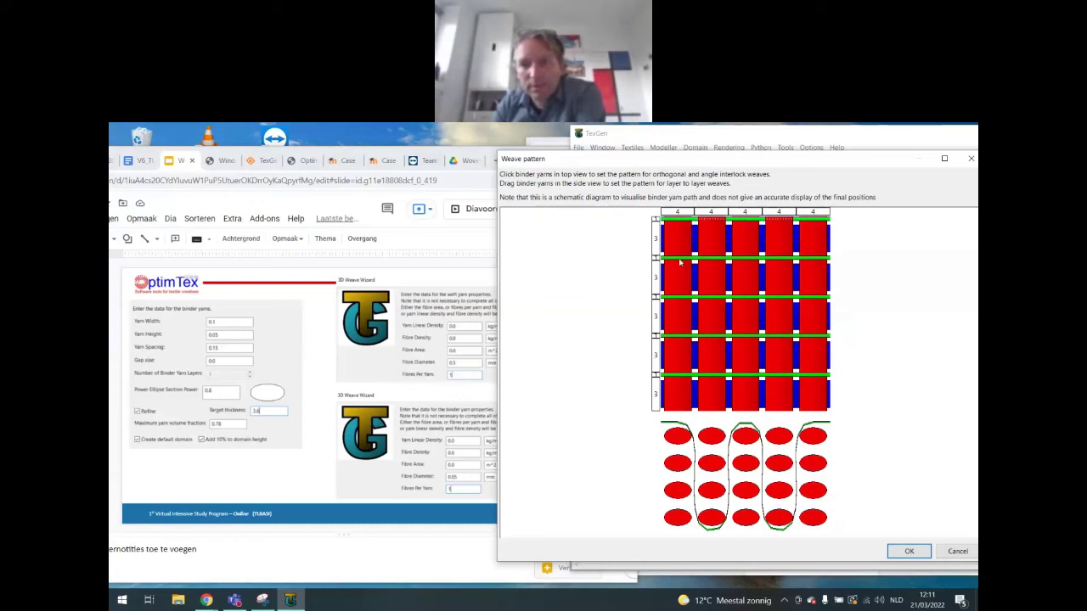
click(678, 260)
click(746, 260)
click(812, 260)
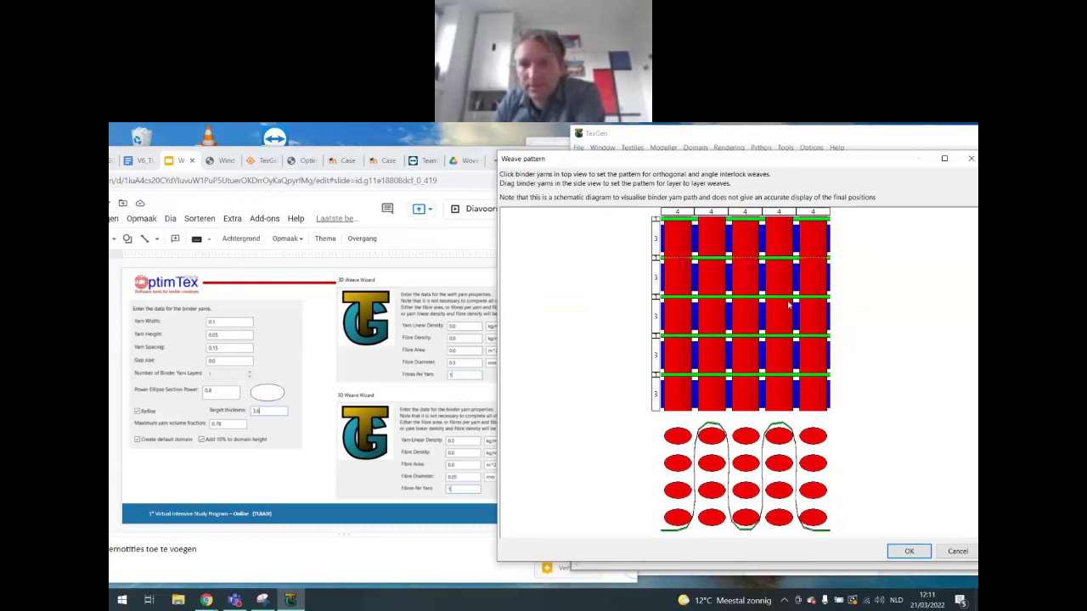
Step: Run the third and fifth binder yarns beneath weft columns two and four, and the fourth beneath columns one, three and five
click(781, 297)
click(710, 299)
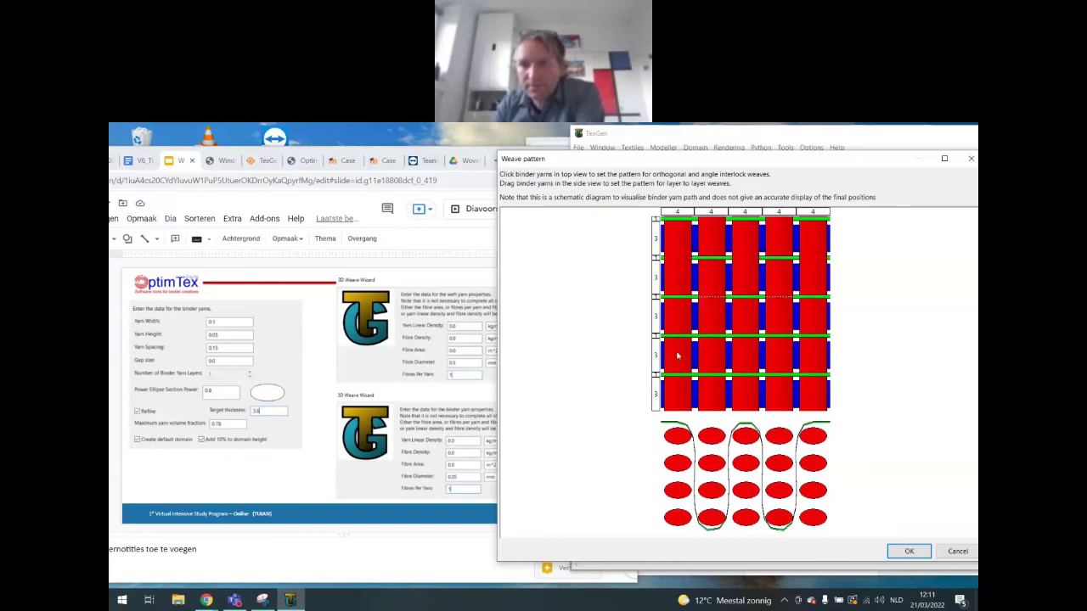
click(679, 337)
click(747, 338)
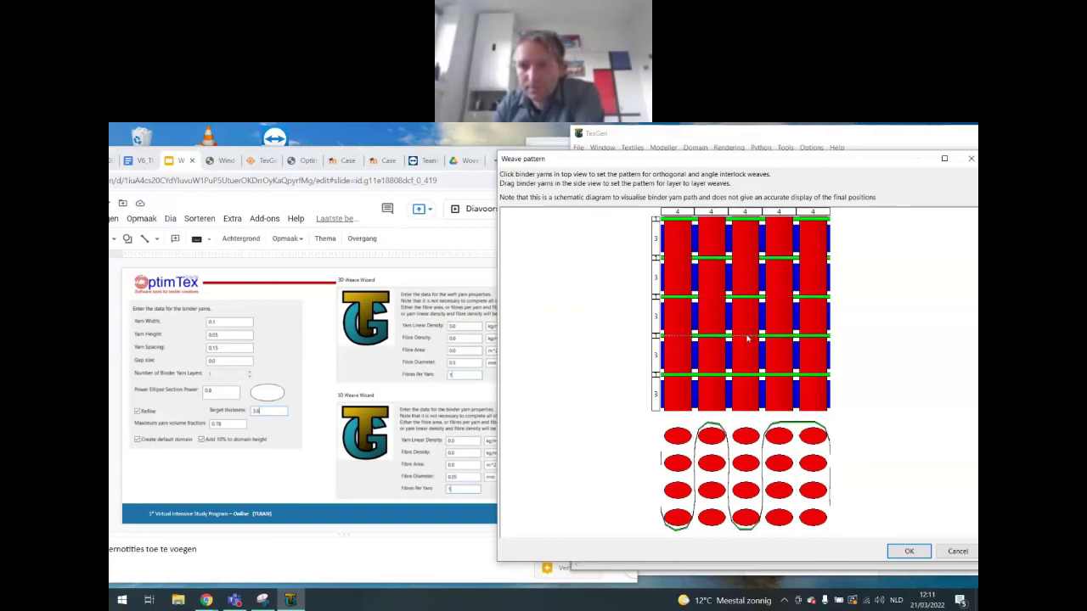
click(814, 339)
click(778, 376)
click(713, 376)
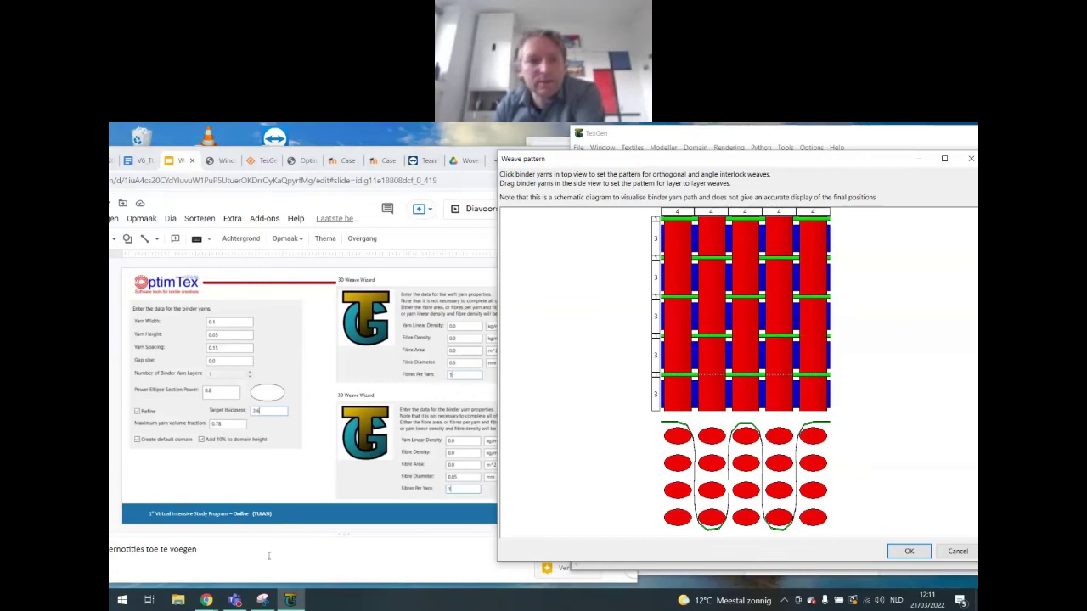
Step: Advance the slides to the binder yarn pattern, compare it with the drawn one, and return to the weave pattern window
click(306, 513)
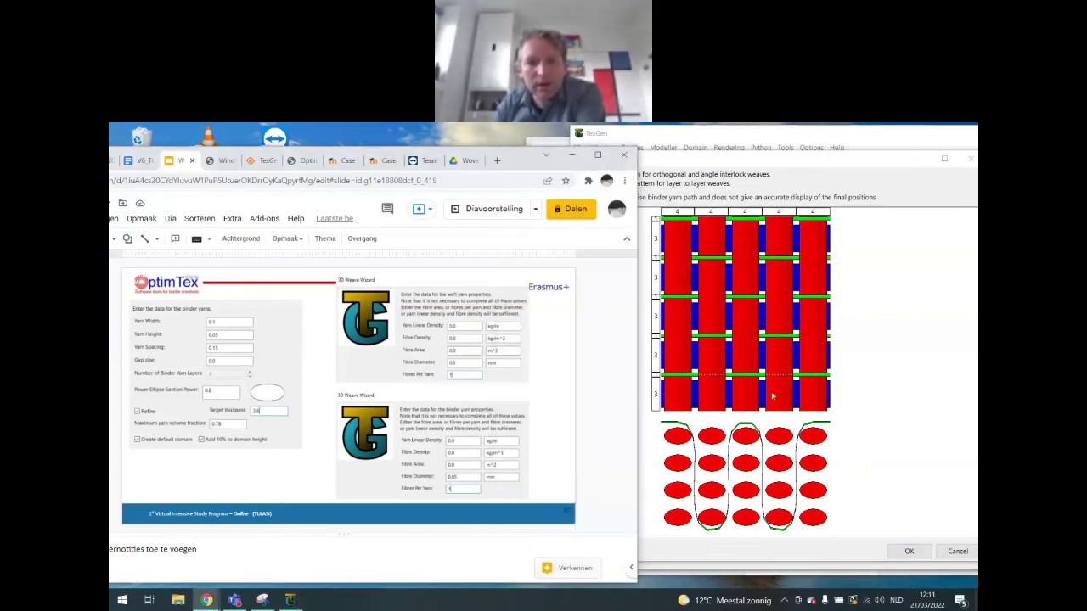
key(Down)
key(ctrl+v)
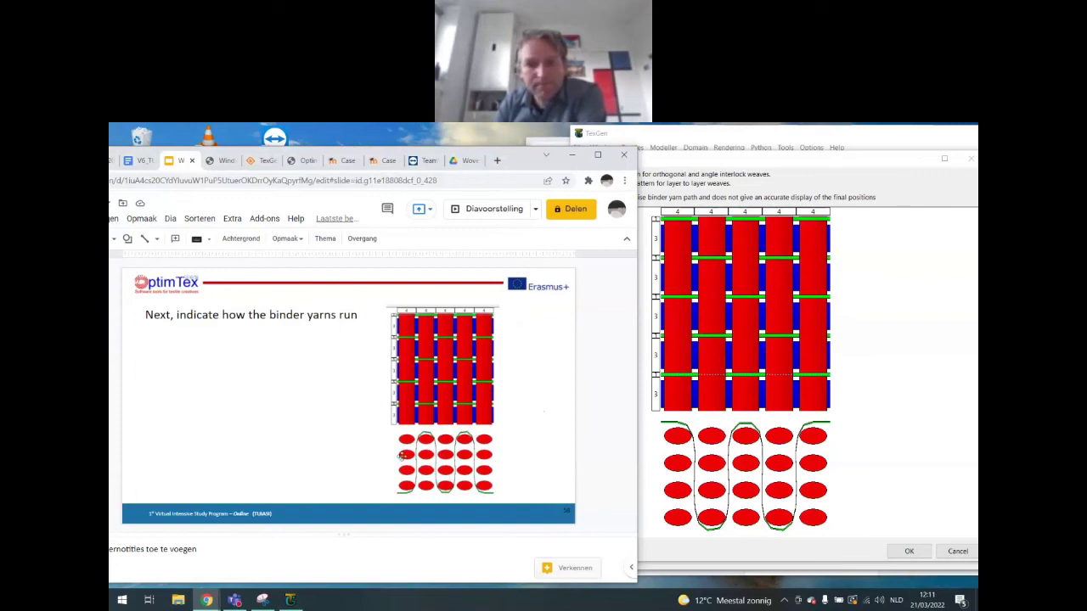
click(701, 186)
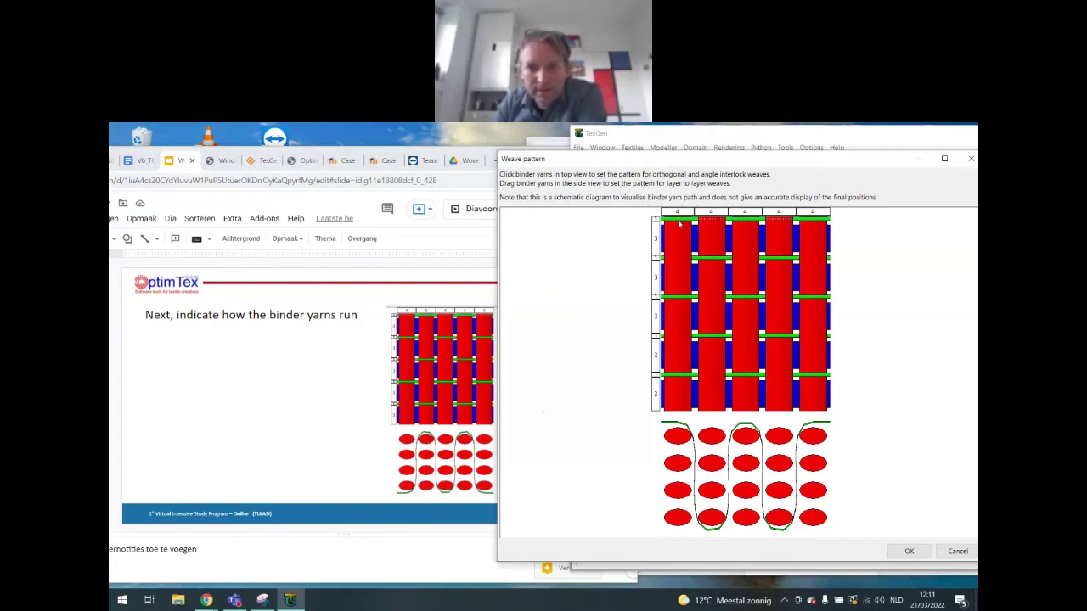
Step: Invert the first binder yarn to run beneath weft columns one, three and five, and the second beneath columns two and four
click(679, 224)
click(713, 223)
click(751, 223)
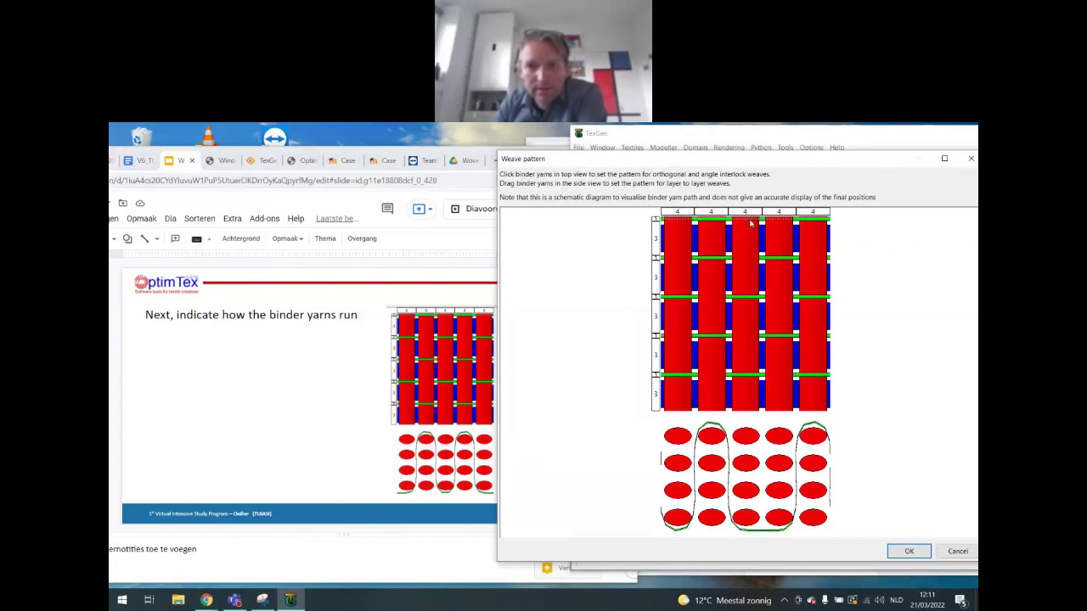
click(775, 223)
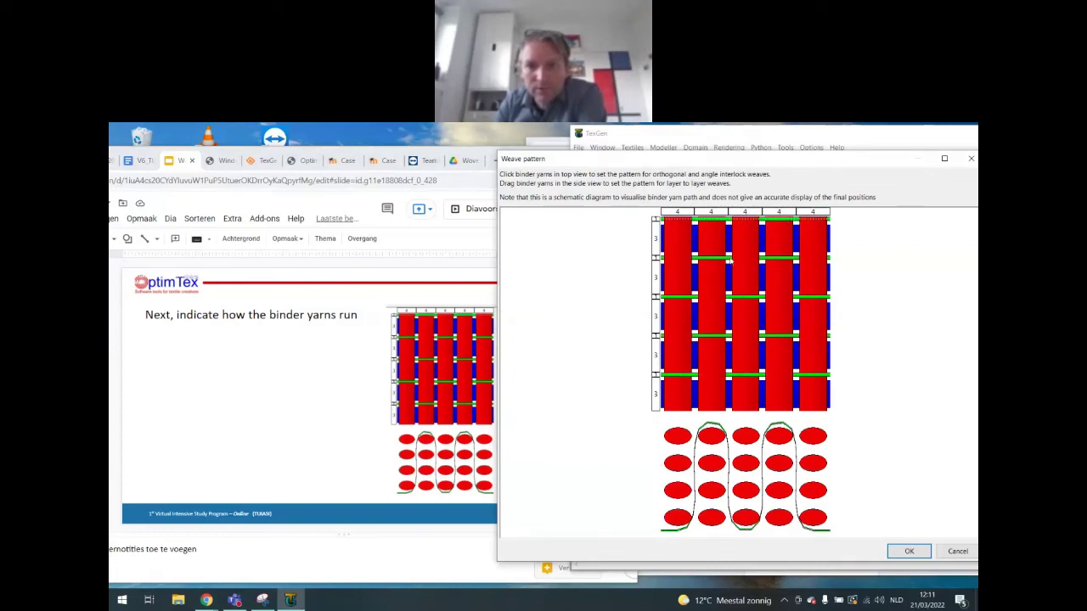
click(667, 263)
click(713, 260)
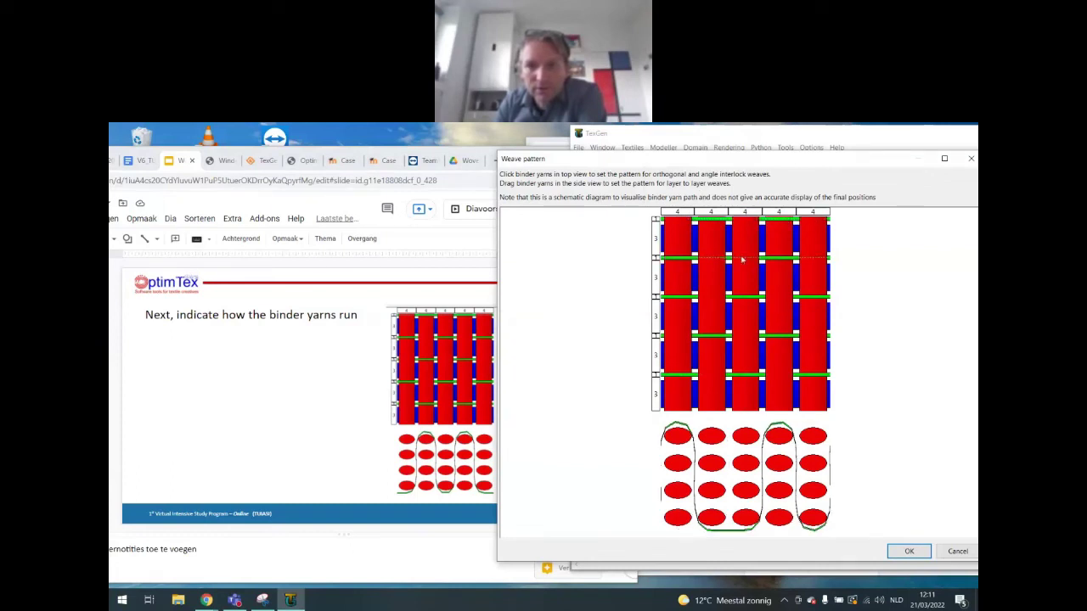
click(751, 261)
click(779, 260)
Step: Invert the third binder yarn to pass beneath weft columns one and three, and the fourth to pass beneath columns two and four
click(779, 297)
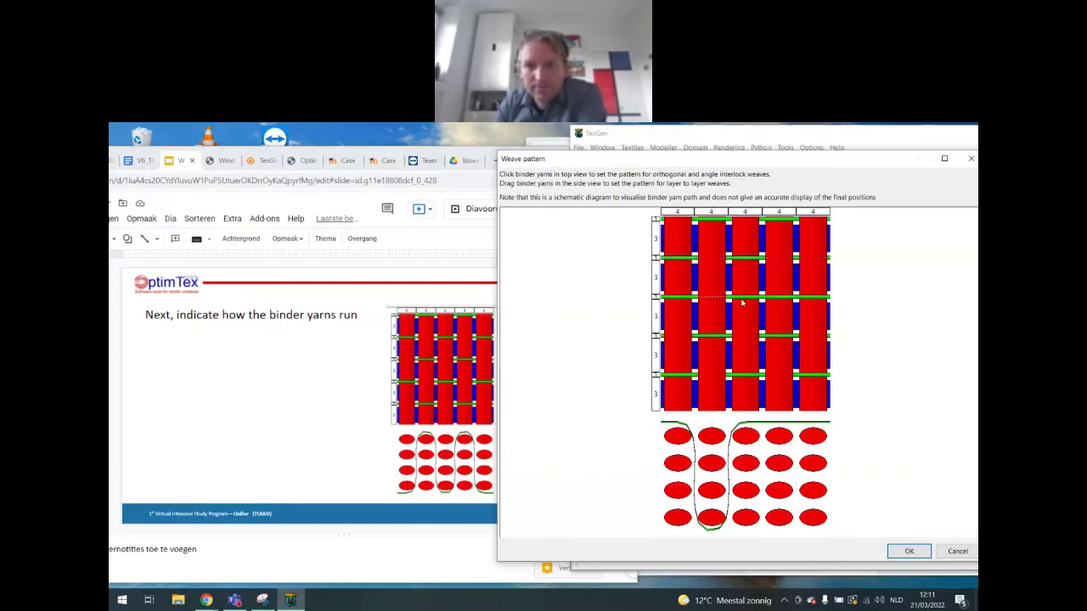
click(745, 297)
click(710, 298)
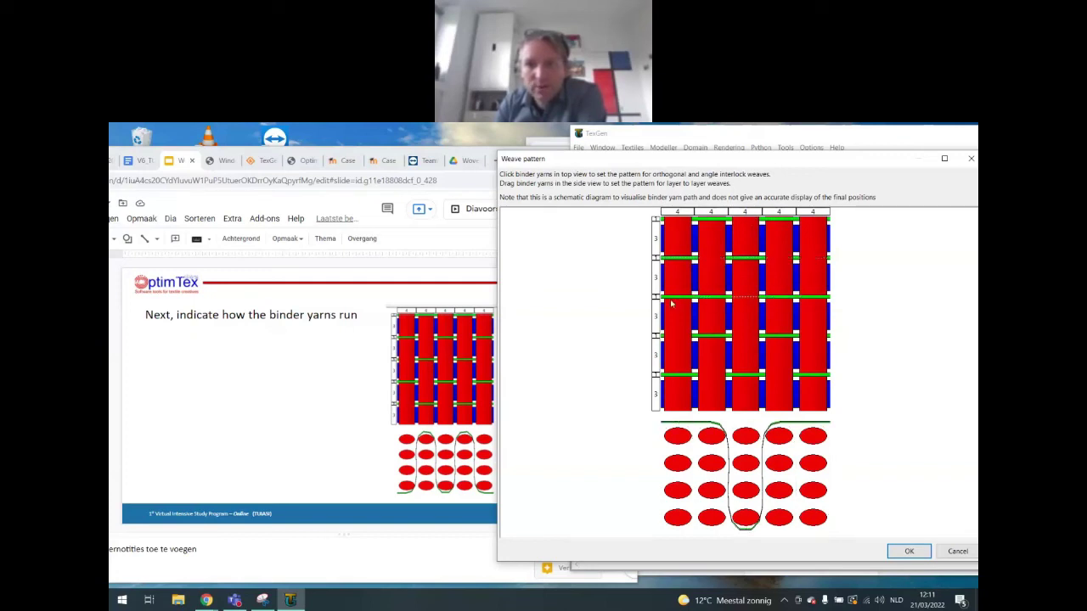
click(672, 299)
click(679, 339)
click(709, 339)
click(746, 338)
click(777, 338)
click(812, 339)
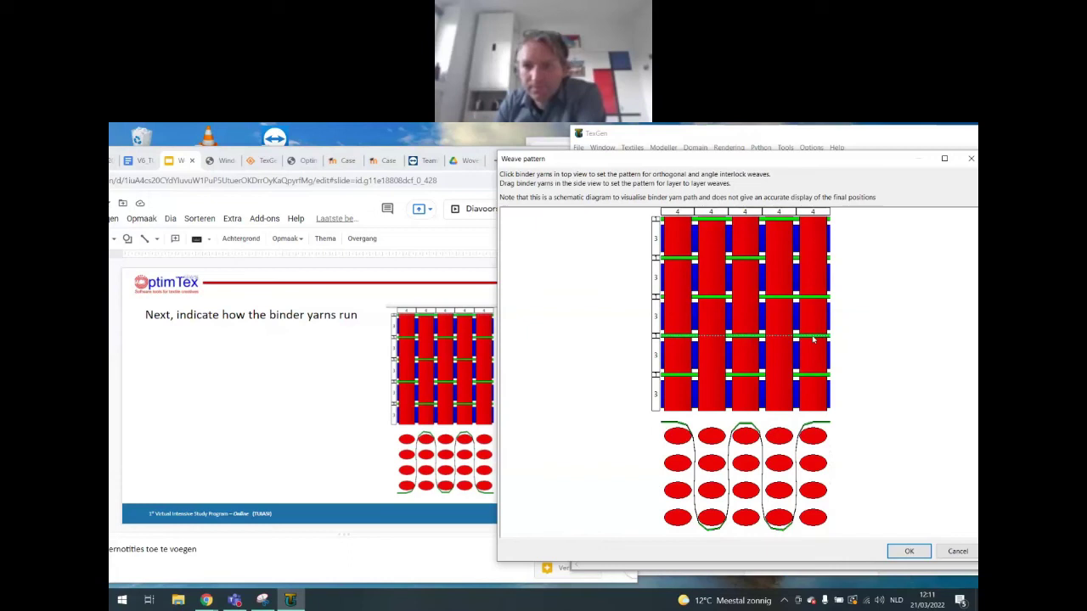
Step: Invert the fifth binder yarn so it runs beneath weft columns one, three and five
click(814, 378)
click(780, 378)
click(745, 379)
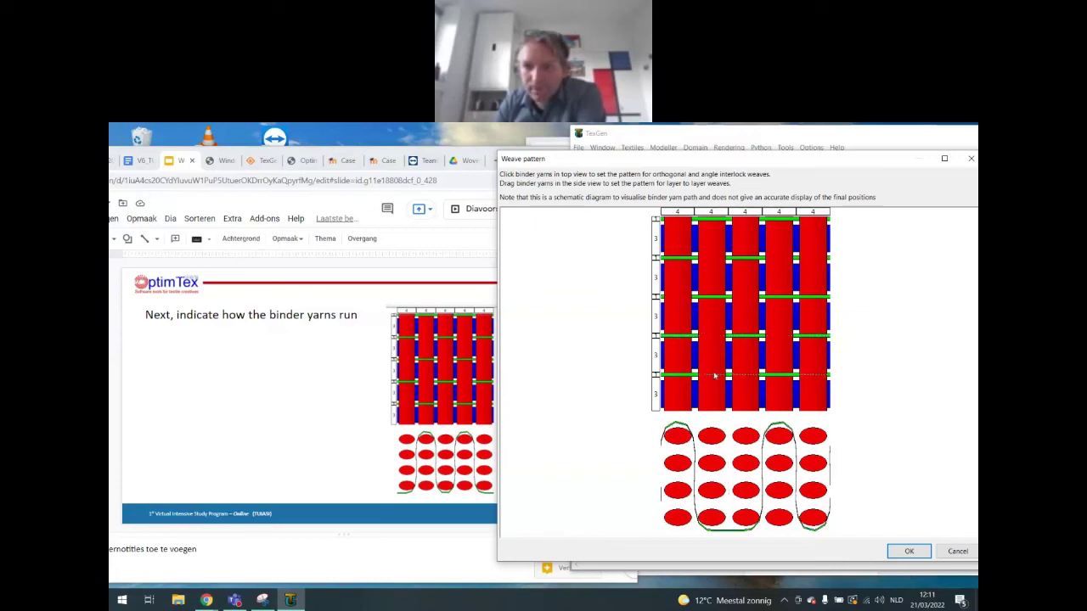
click(714, 377)
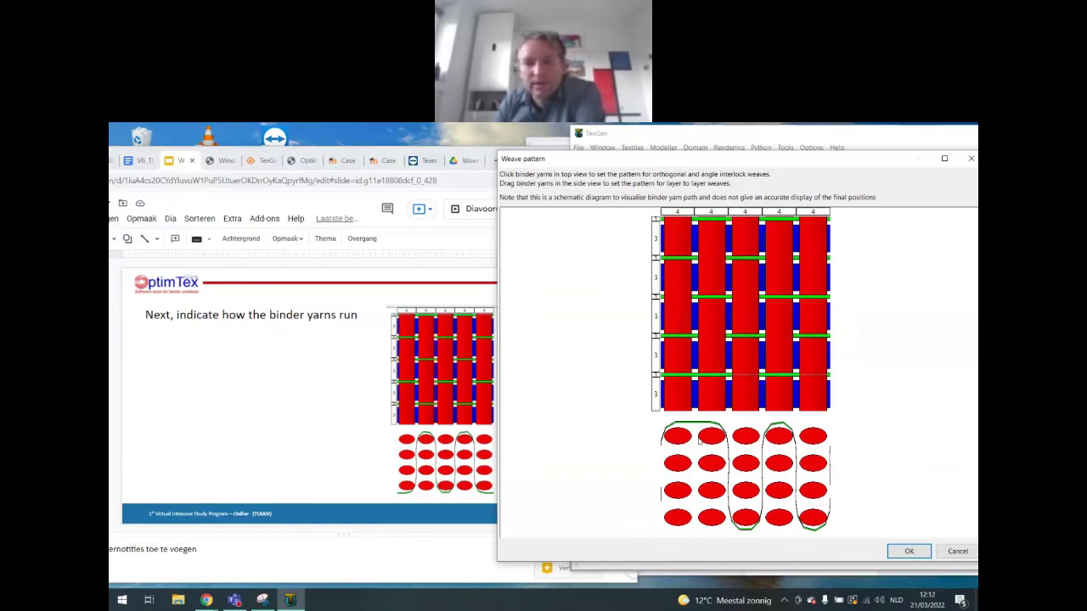
click(681, 379)
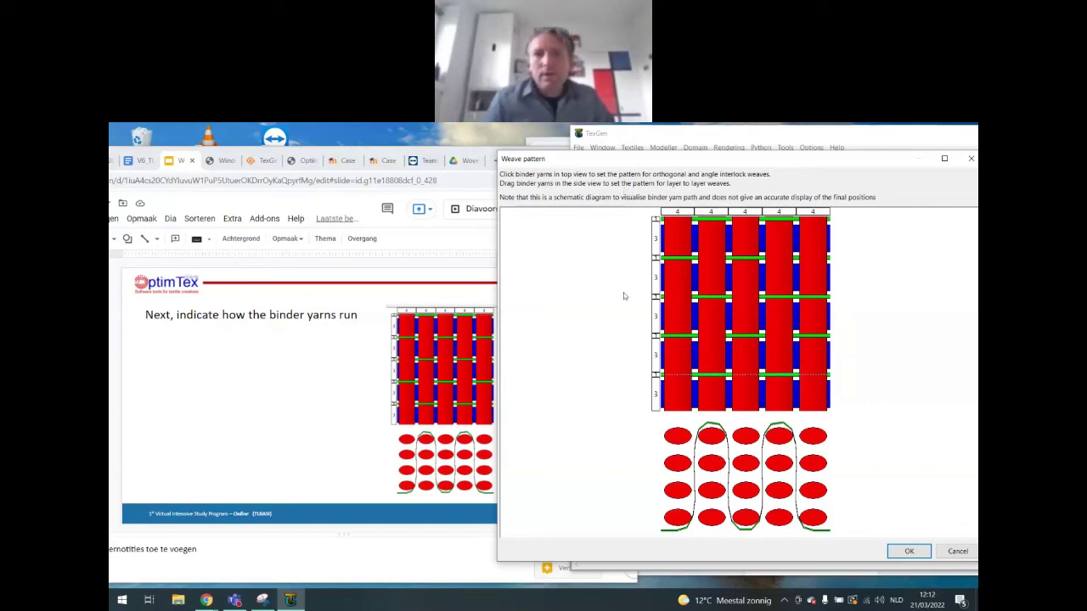
Step: Look at the width, height and spacing options for individual warp rows and at the first warp row in side view
right_click(656, 243)
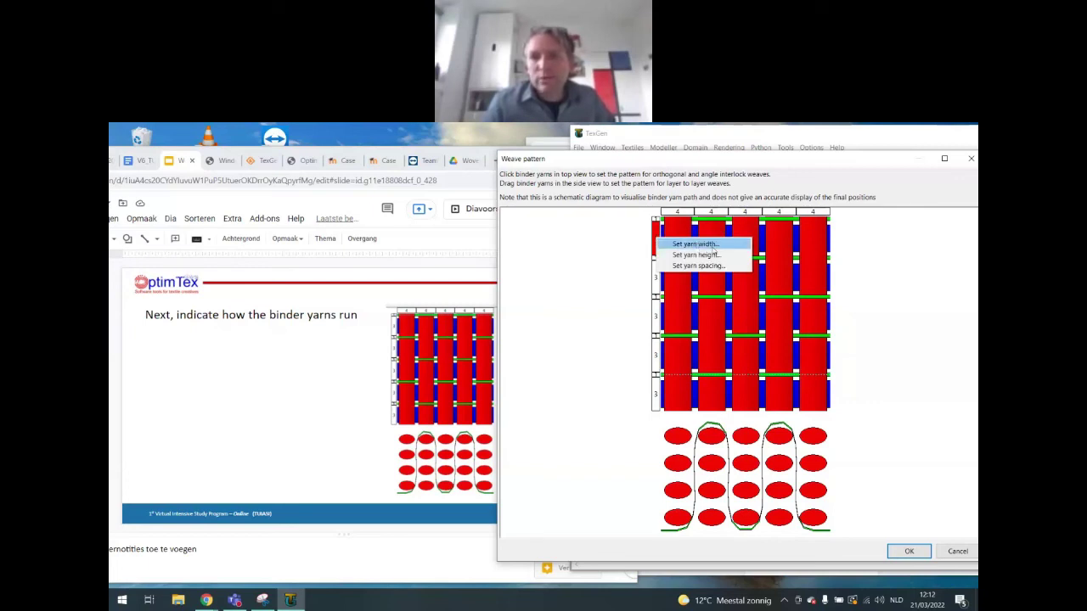
click(617, 239)
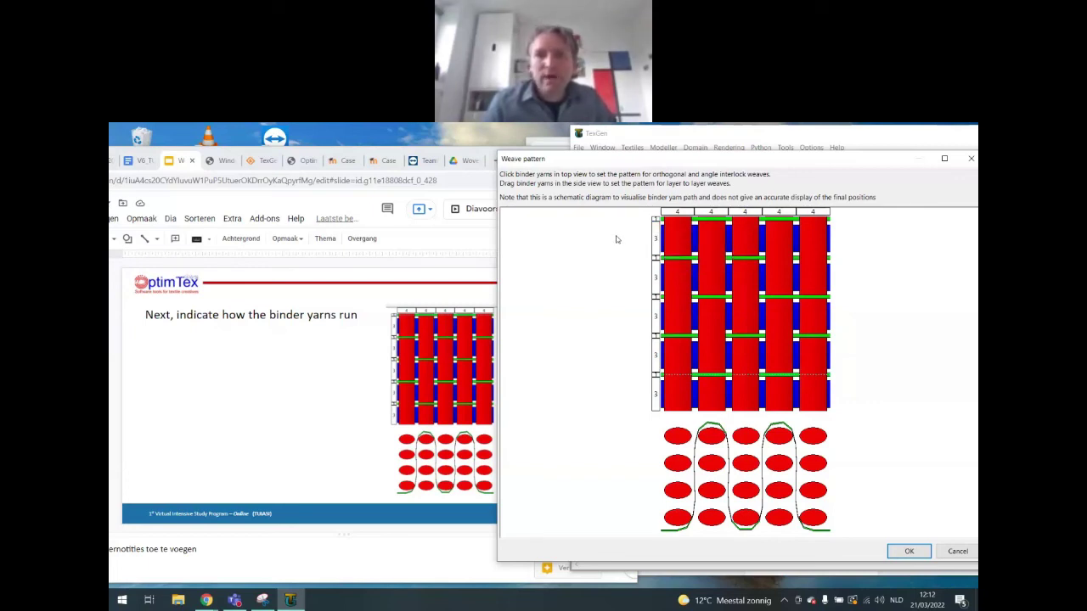
click(678, 243)
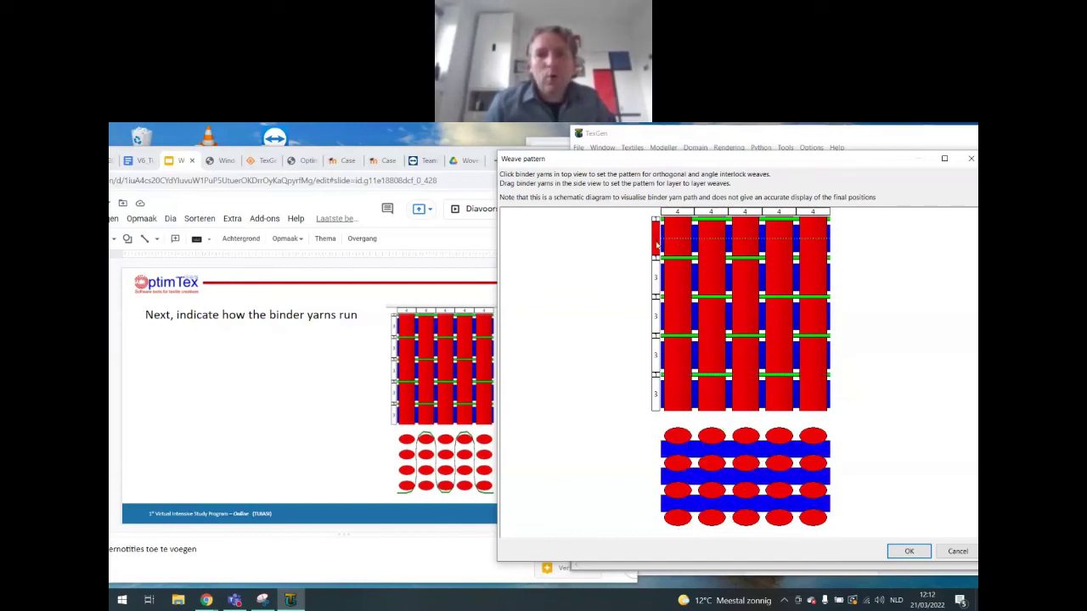
right_click(656, 281)
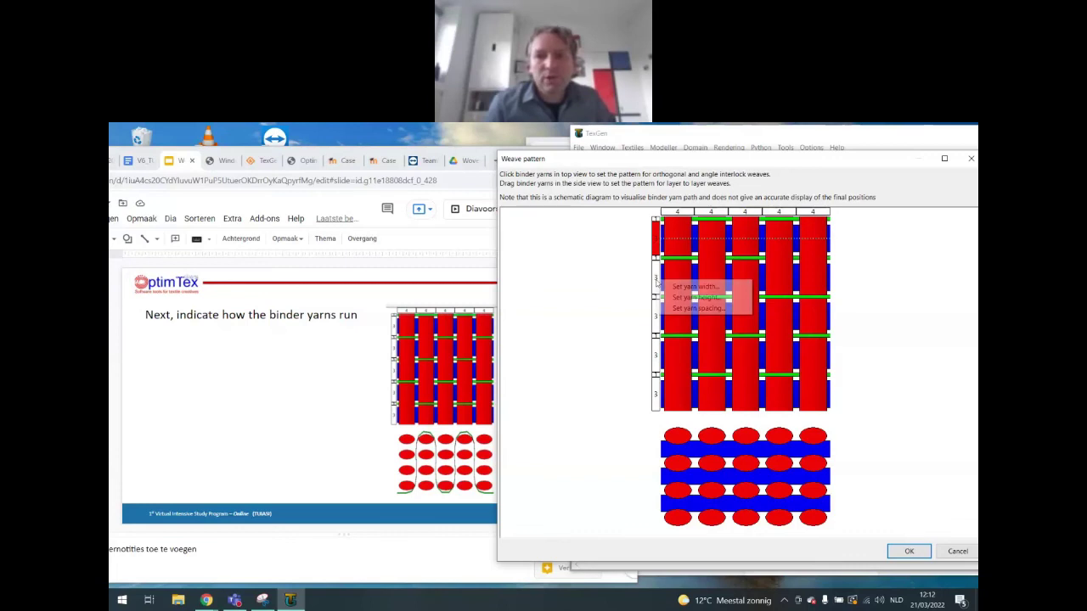
key(Escape)
right_click(655, 353)
click(577, 344)
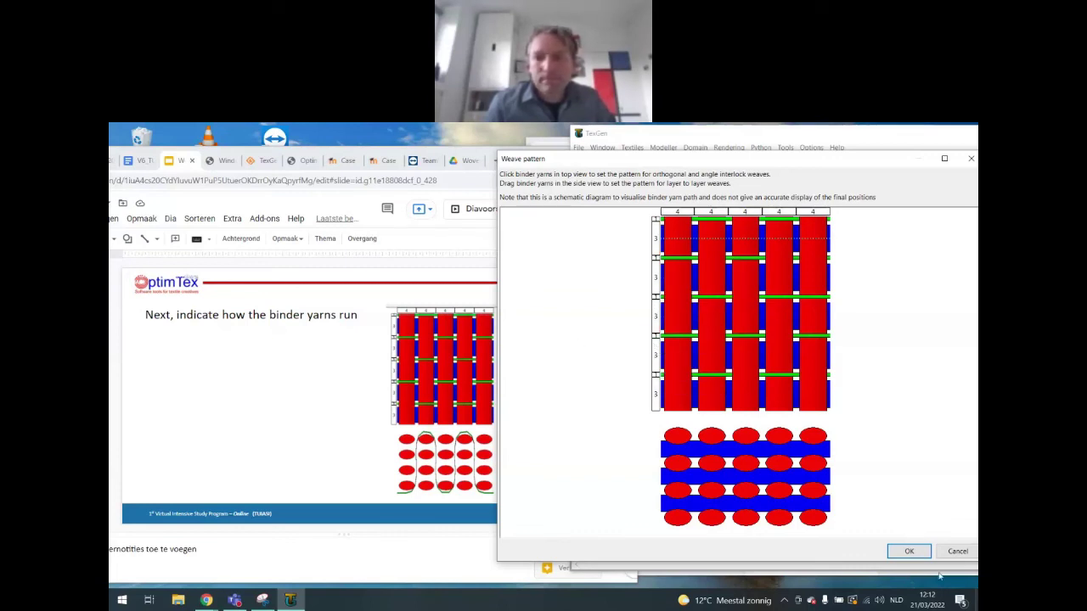
Step: Accept the weave pattern to build the 3D weave, advance the slides to the intermediate result, and maximize the TexGen window
click(910, 552)
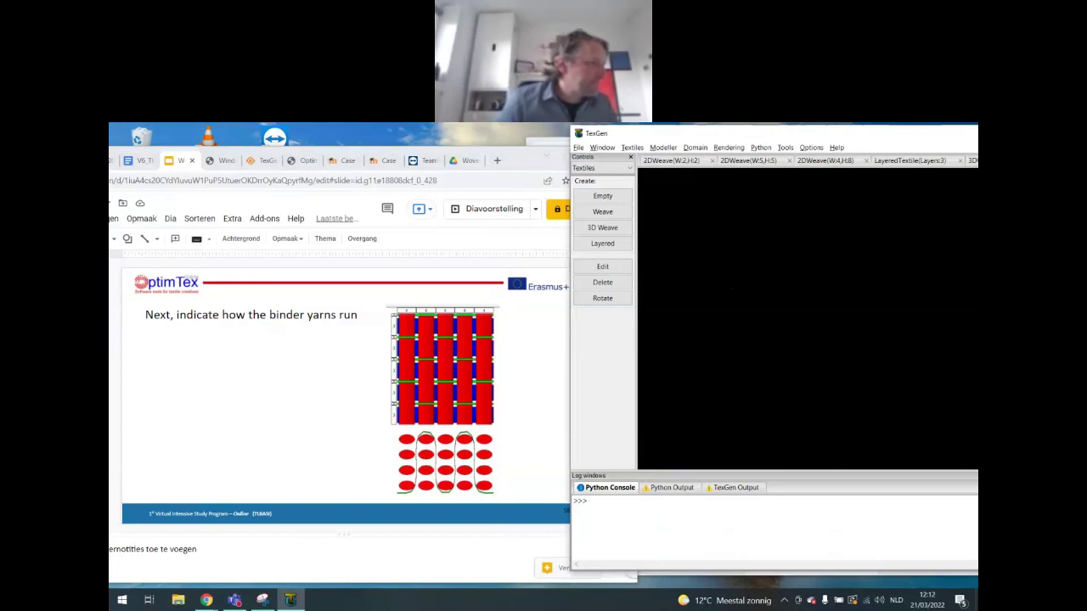
key(Down)
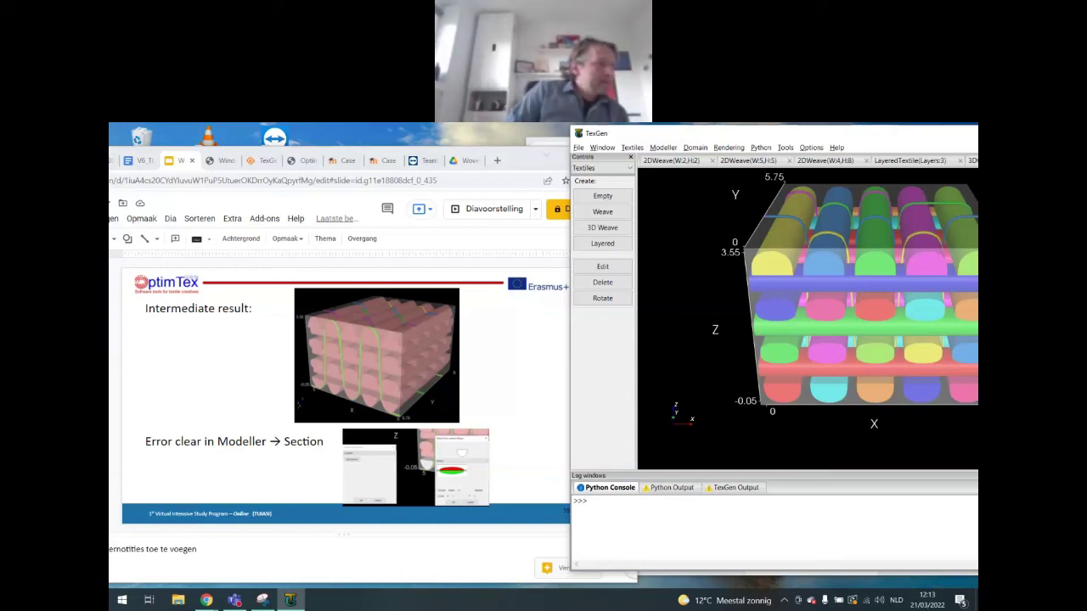
drag(764, 136, 481, 141)
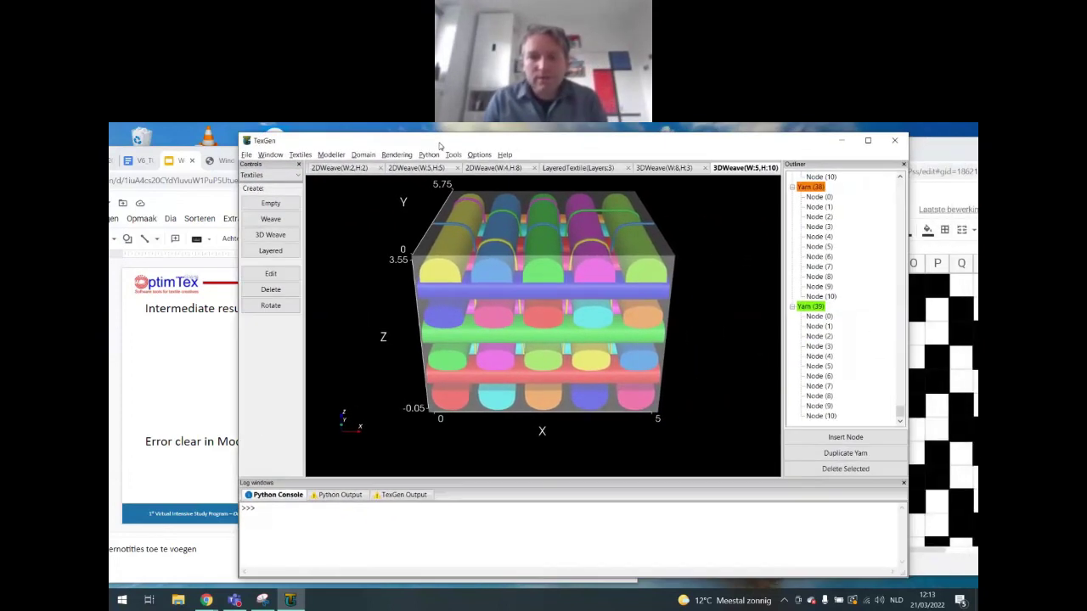
click(868, 141)
drag(767, 396, 633, 293)
Step: Turn off trimming to the domain in the rendering settings and examine the protruding yarn ends and cross-sections of the 3D weave
click(140, 162)
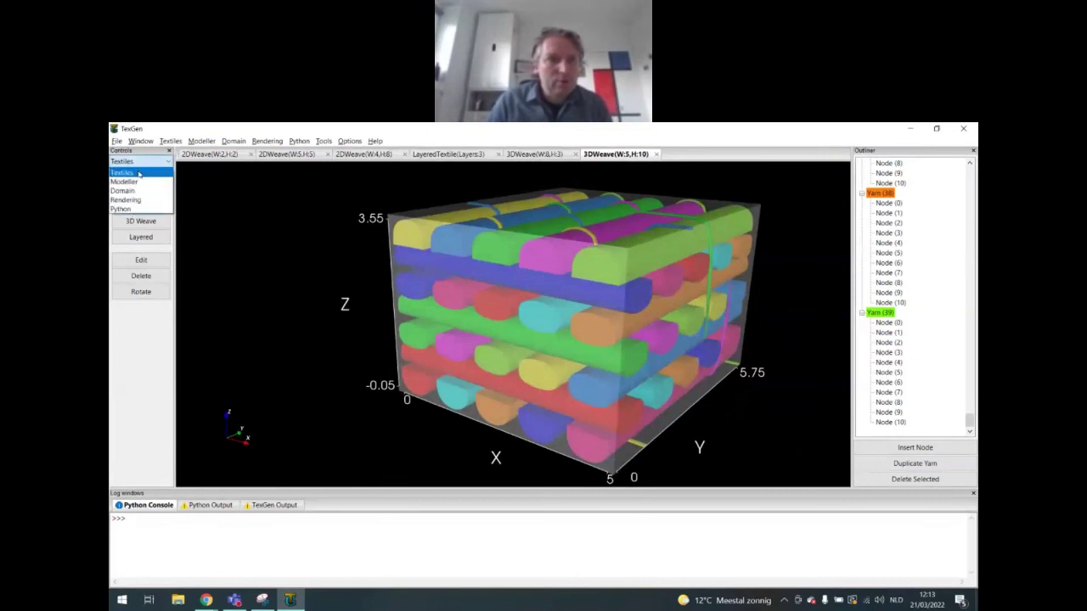
click(140, 193)
click(140, 162)
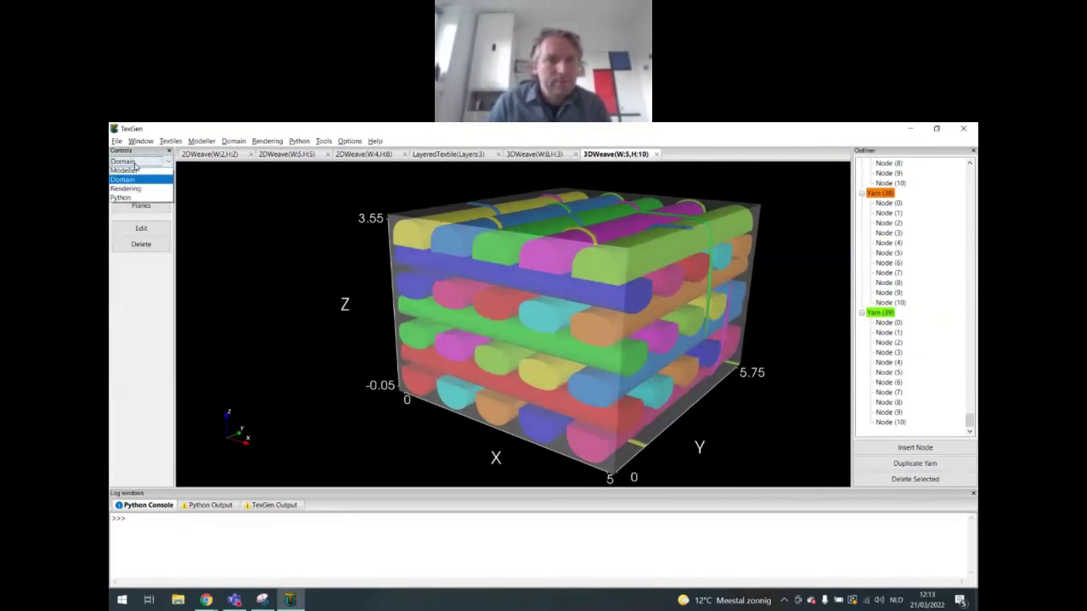
click(128, 200)
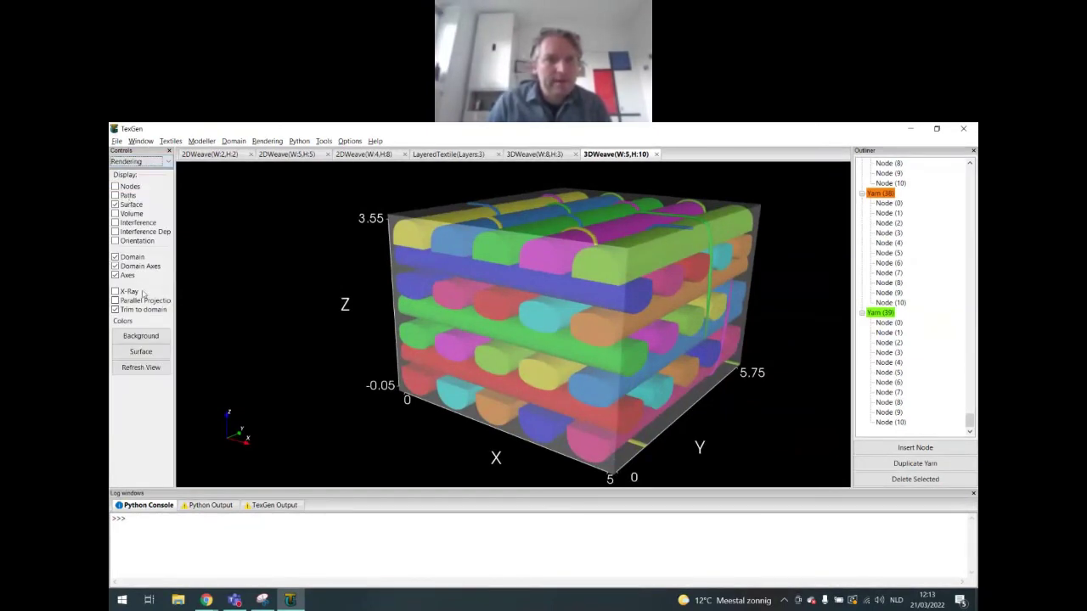
click(115, 310)
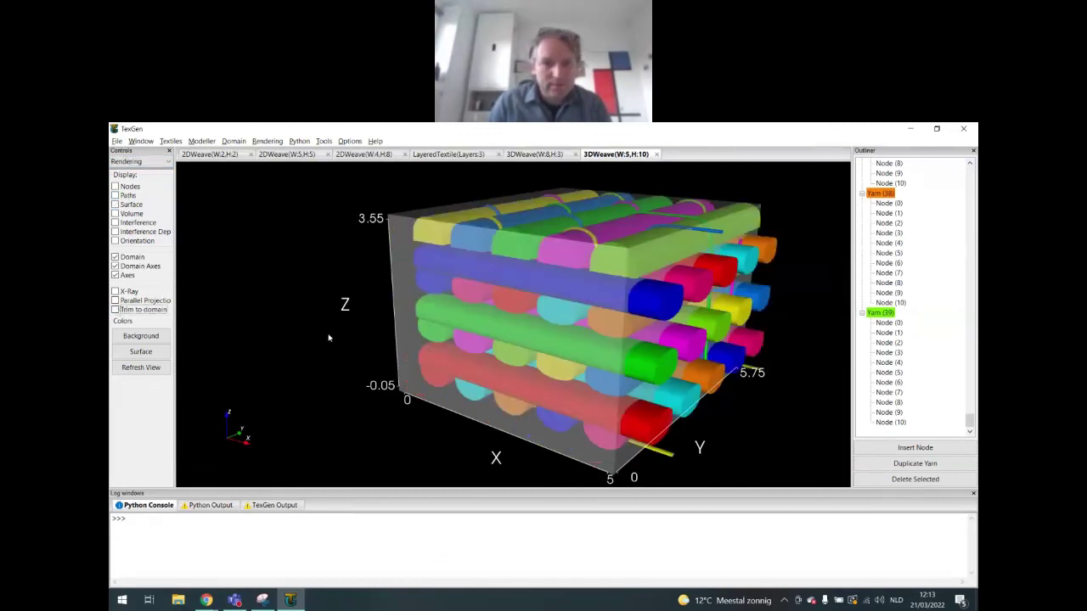
scroll(791, 311, down, 2)
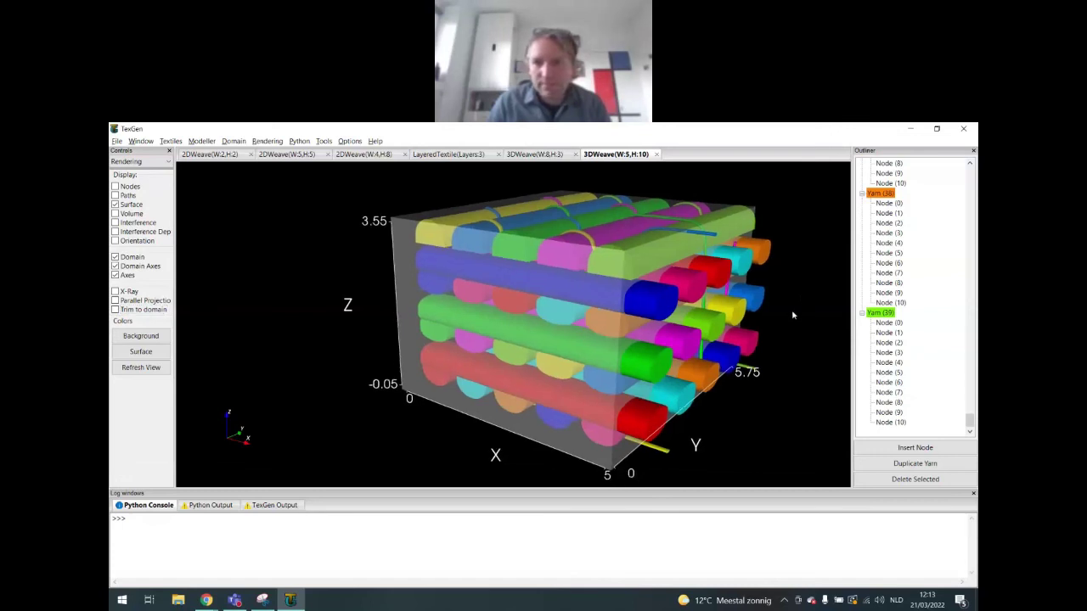
drag(789, 311, 621, 344)
drag(290, 245, 550, 252)
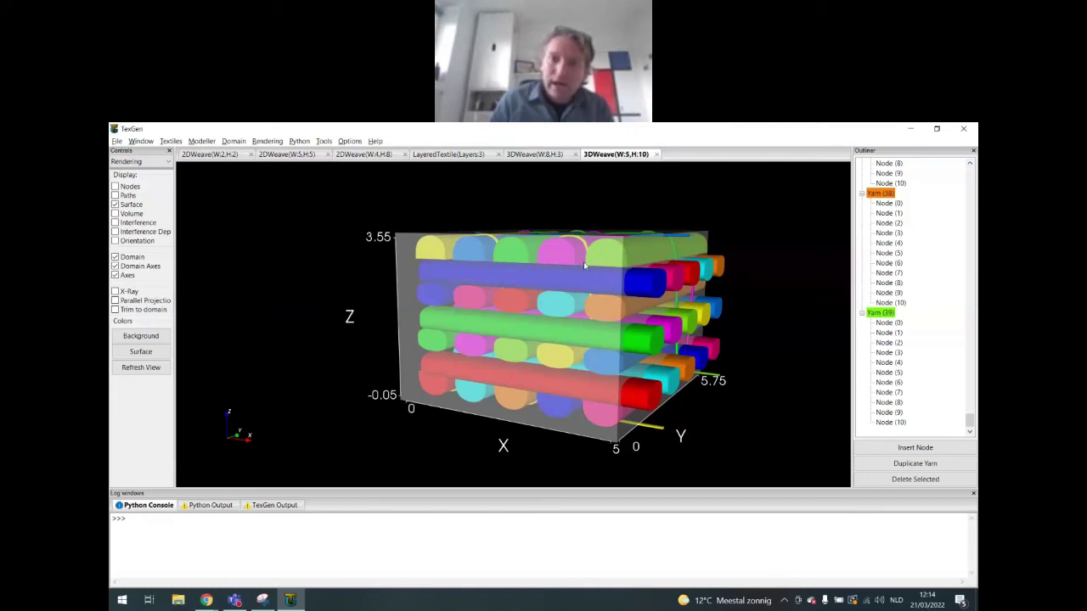
right_drag(628, 259, 608, 186)
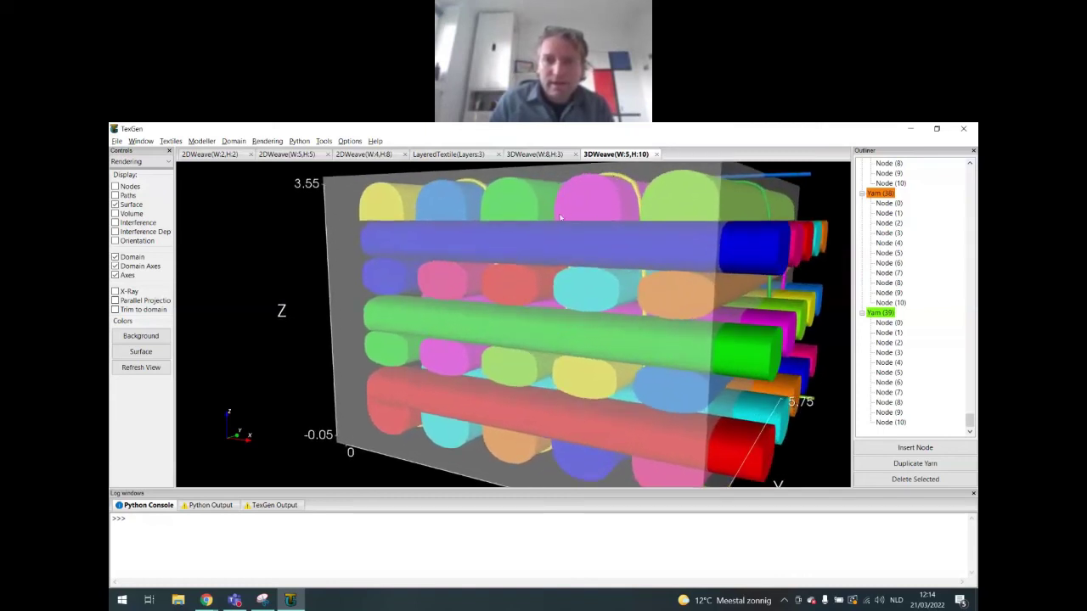
drag(350, 225, 315, 236)
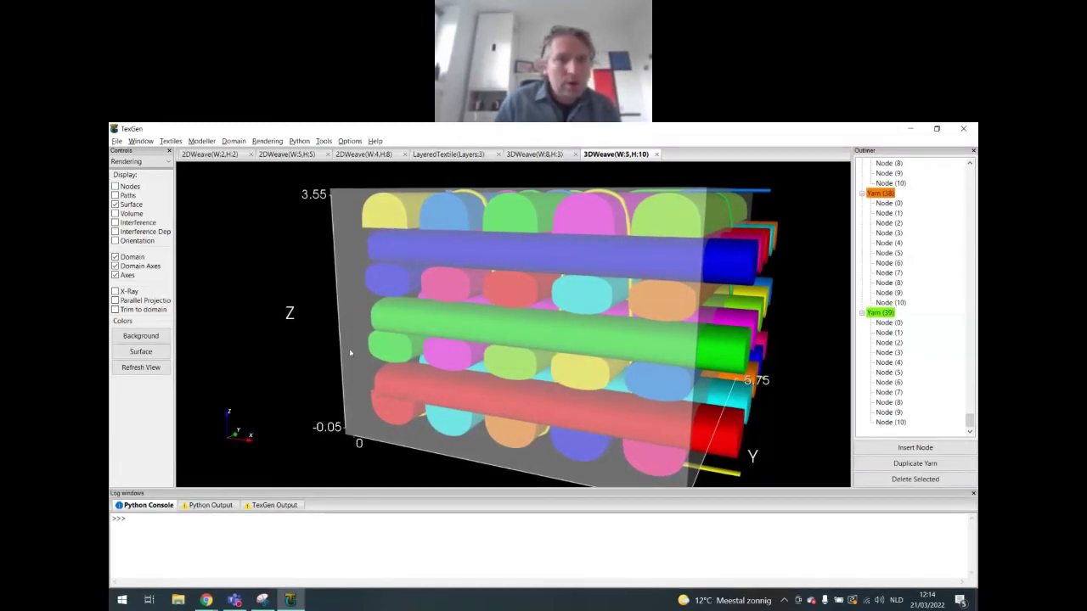
Step: Inspect the constant cross-section shape of the first weft yarn in the top layer in the Modeller and leave it unchanged
click(149, 163)
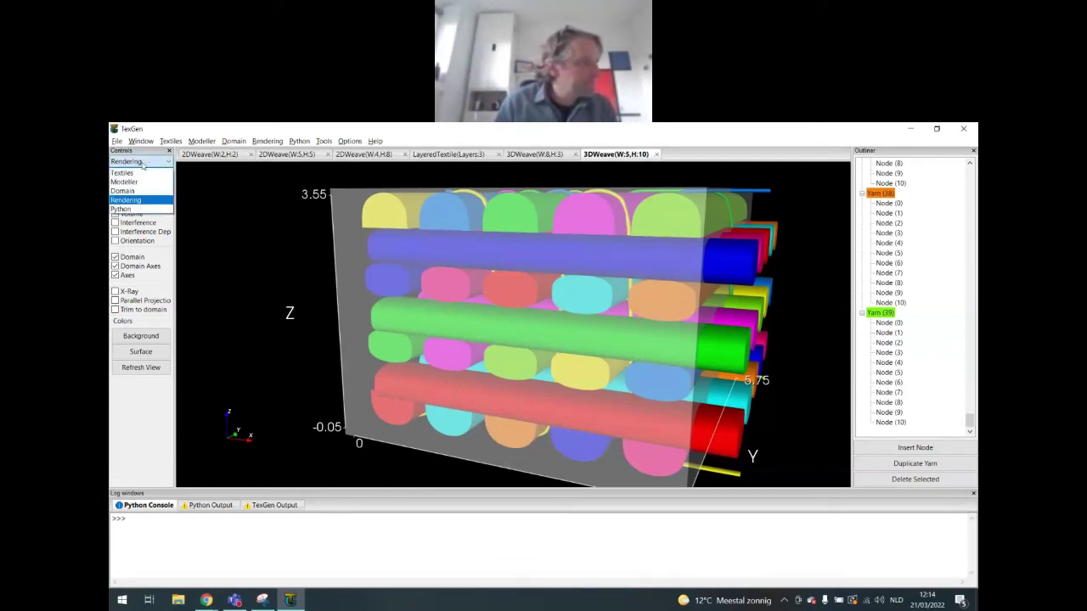
click(130, 182)
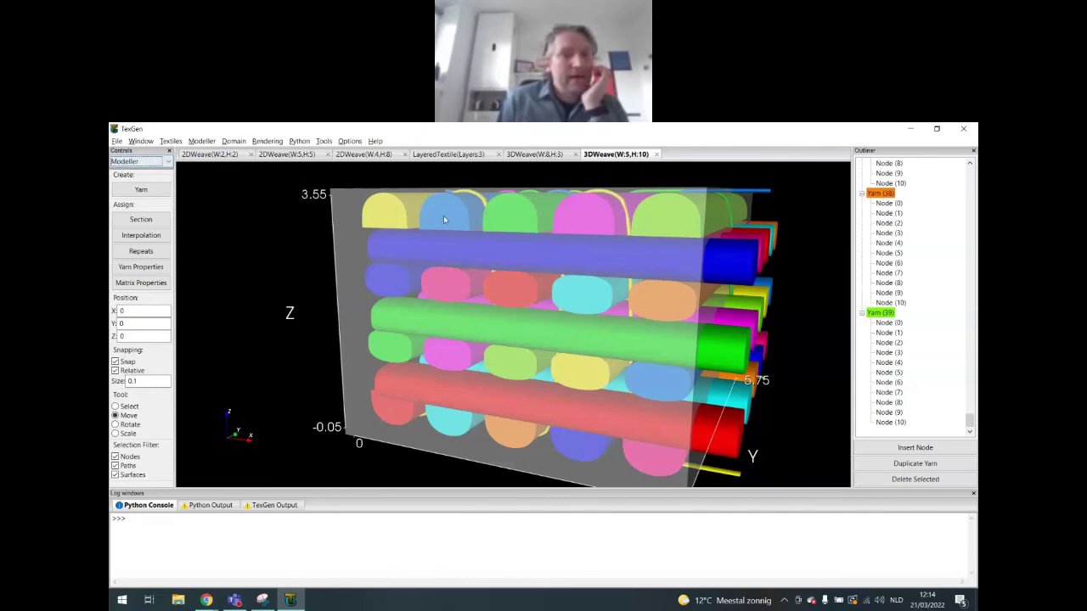
click(401, 225)
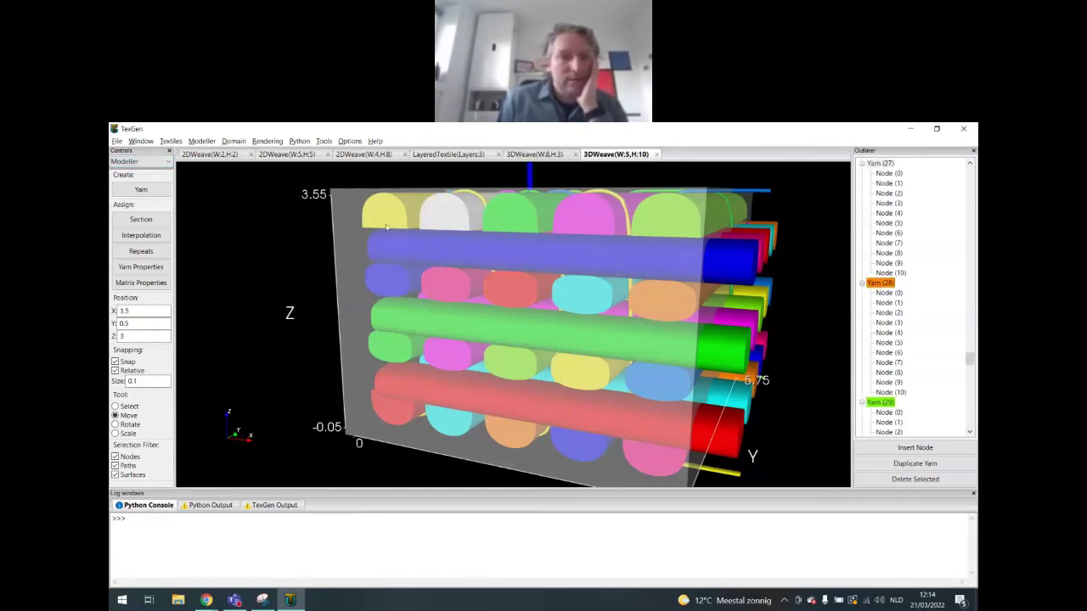
click(380, 219)
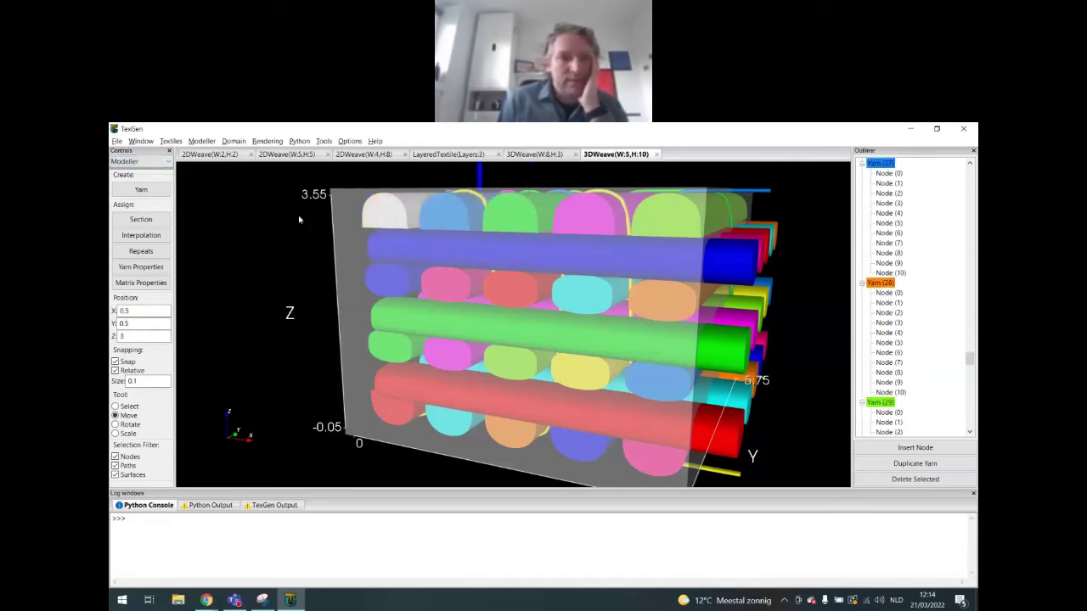
click(141, 220)
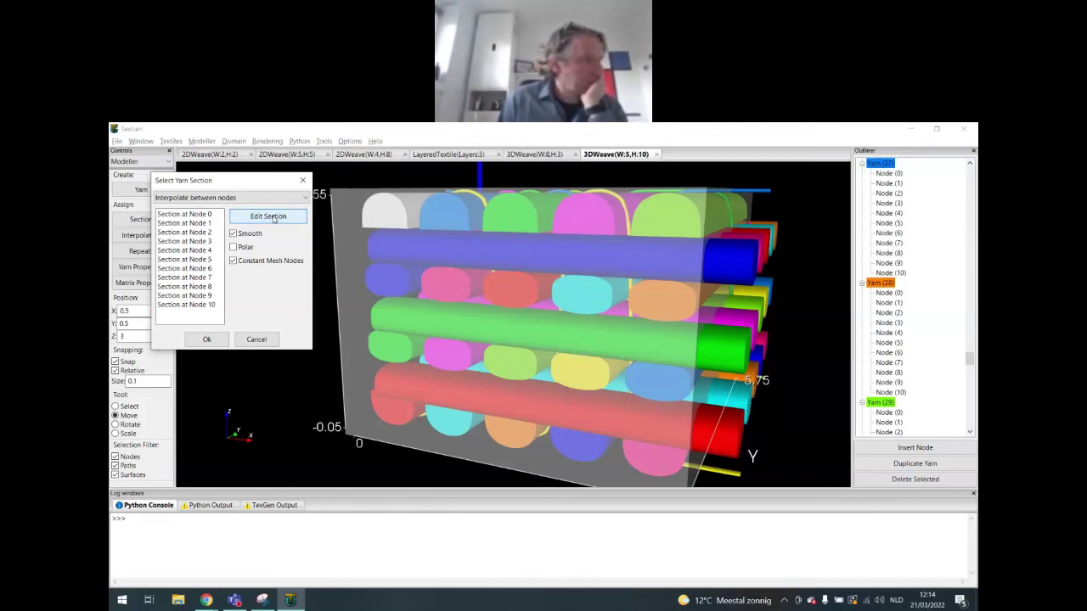
click(247, 199)
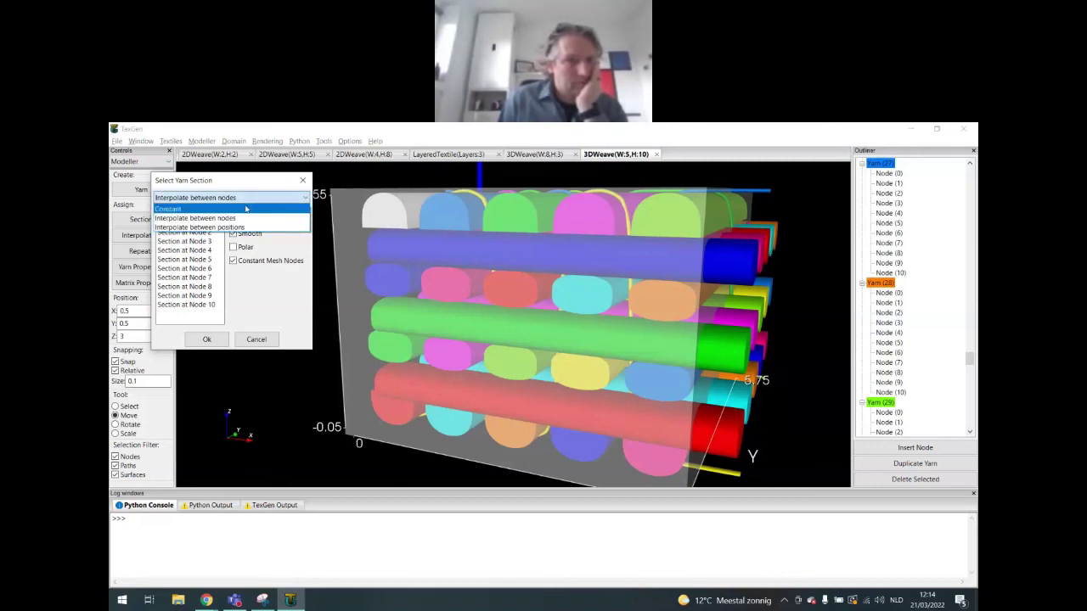
click(247, 209)
click(191, 221)
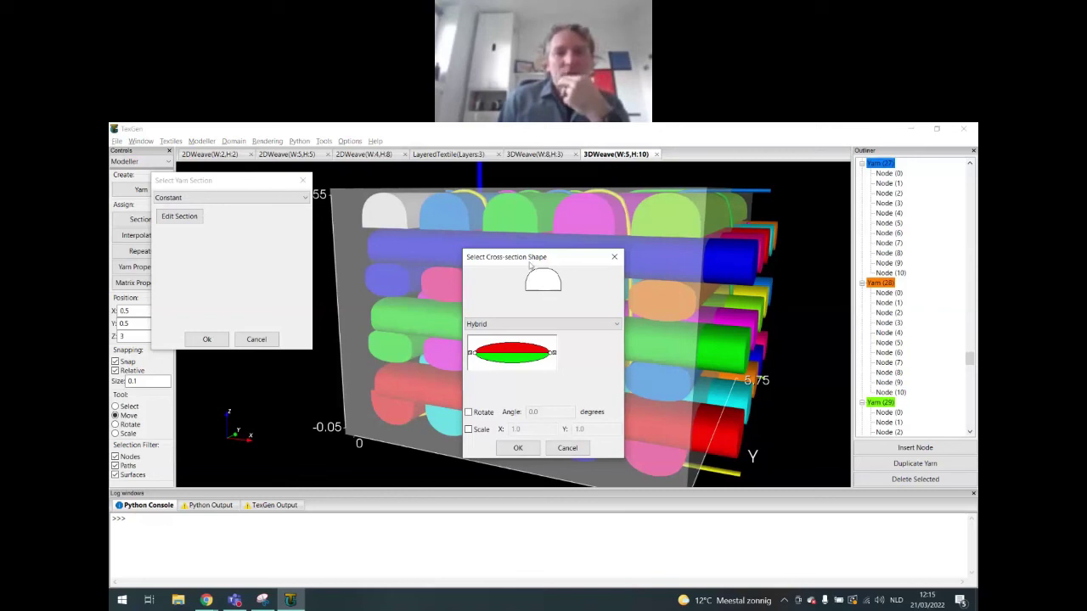
drag(499, 256, 422, 251)
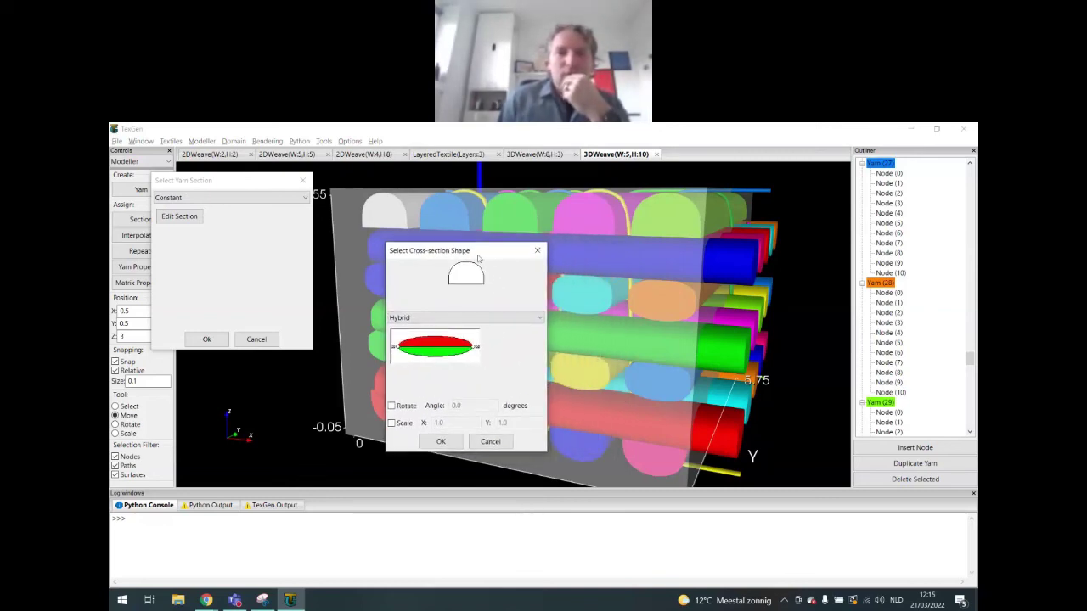
click(495, 441)
click(256, 340)
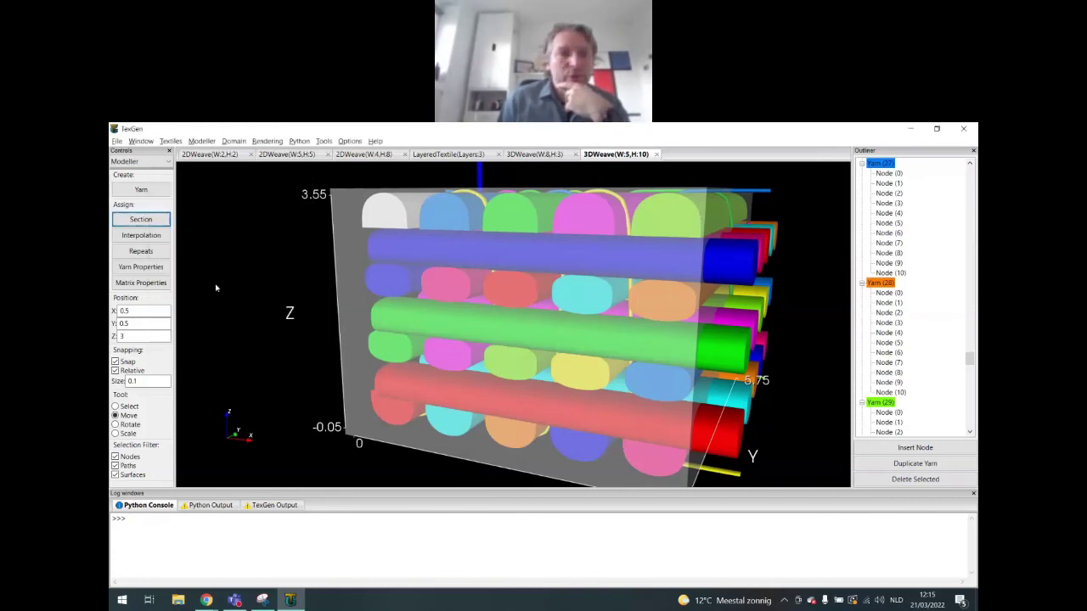
Step: Look at the constant cross-section shape of the third weft yarn in the bottom layer
drag(419, 216, 453, 222)
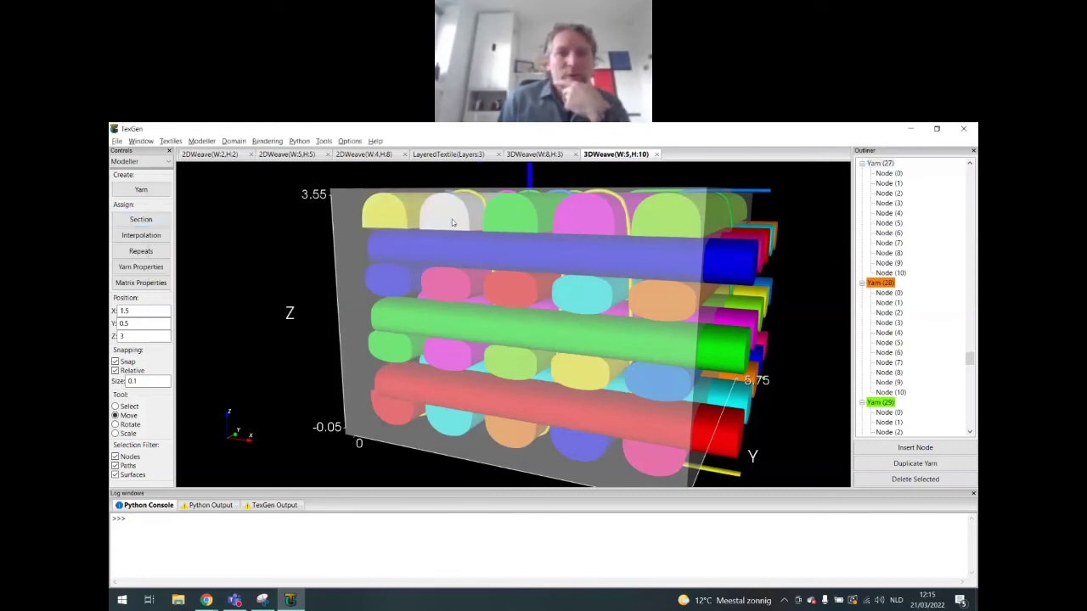
click(511, 426)
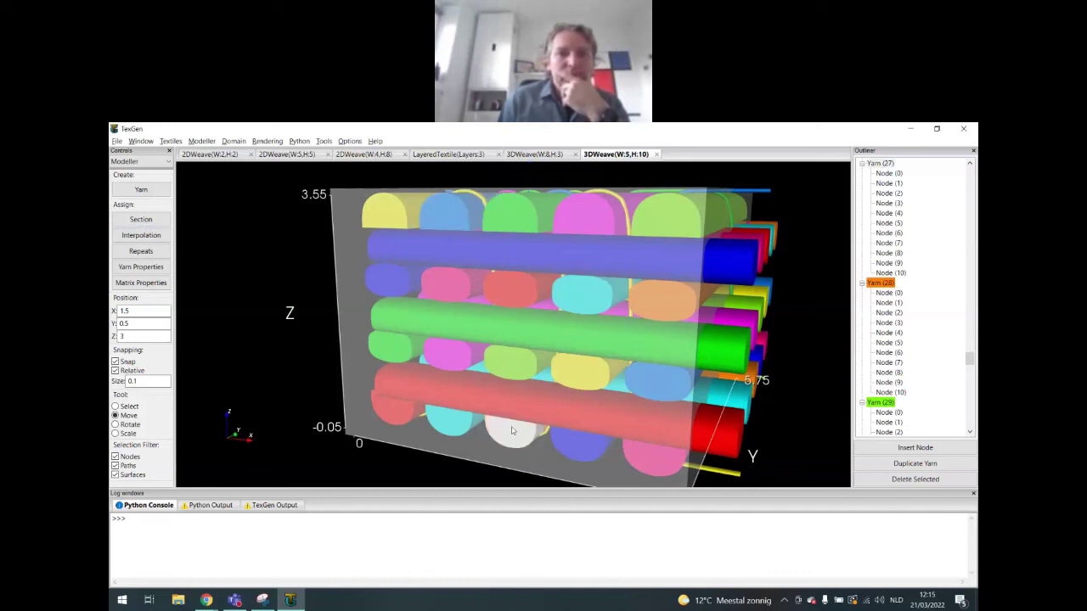
click(139, 220)
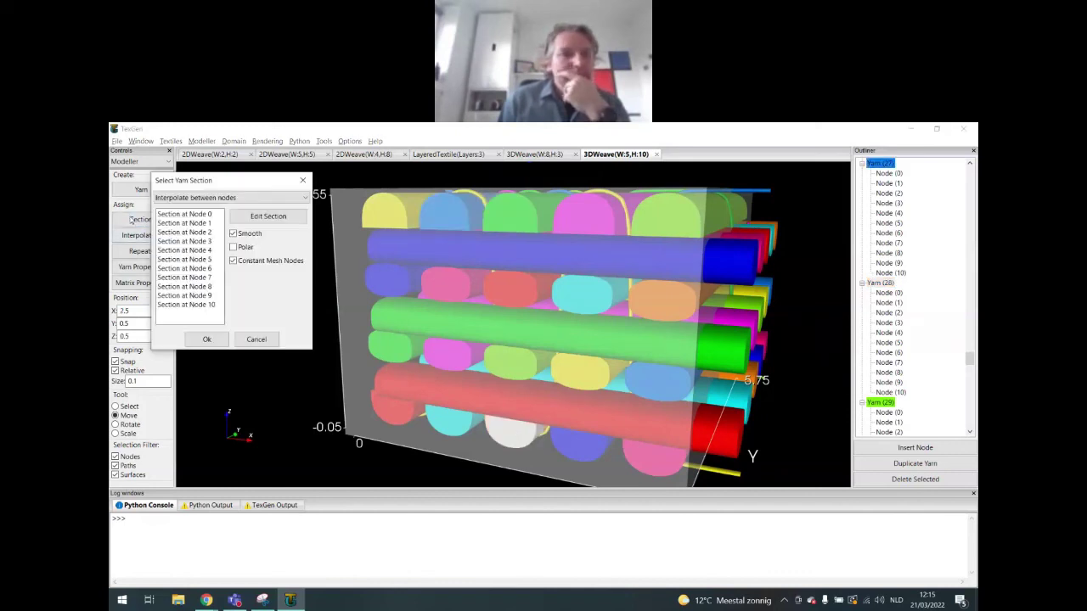
click(213, 199)
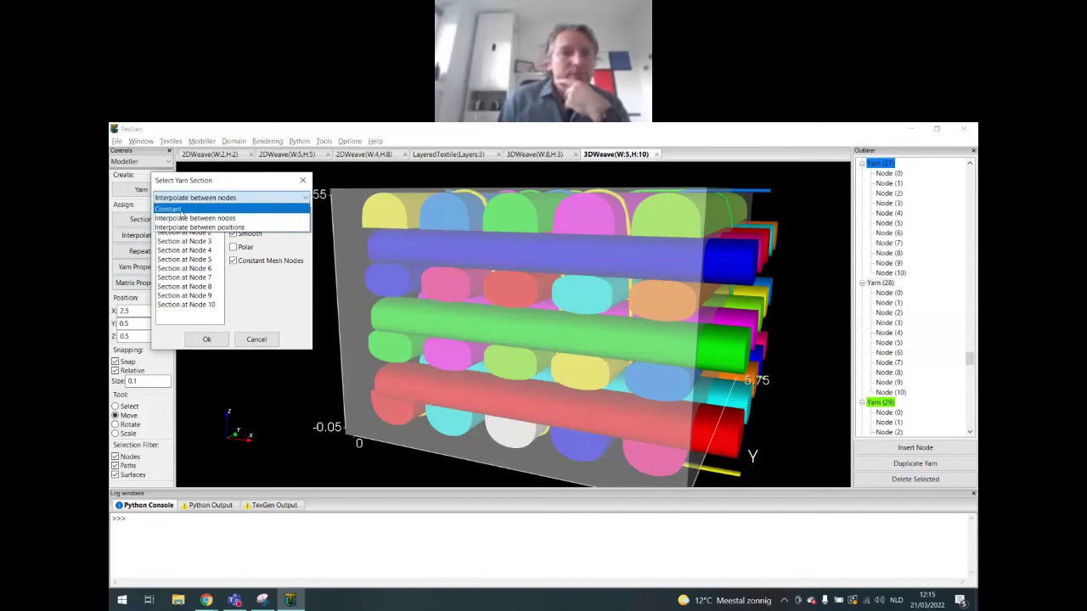
click(174, 209)
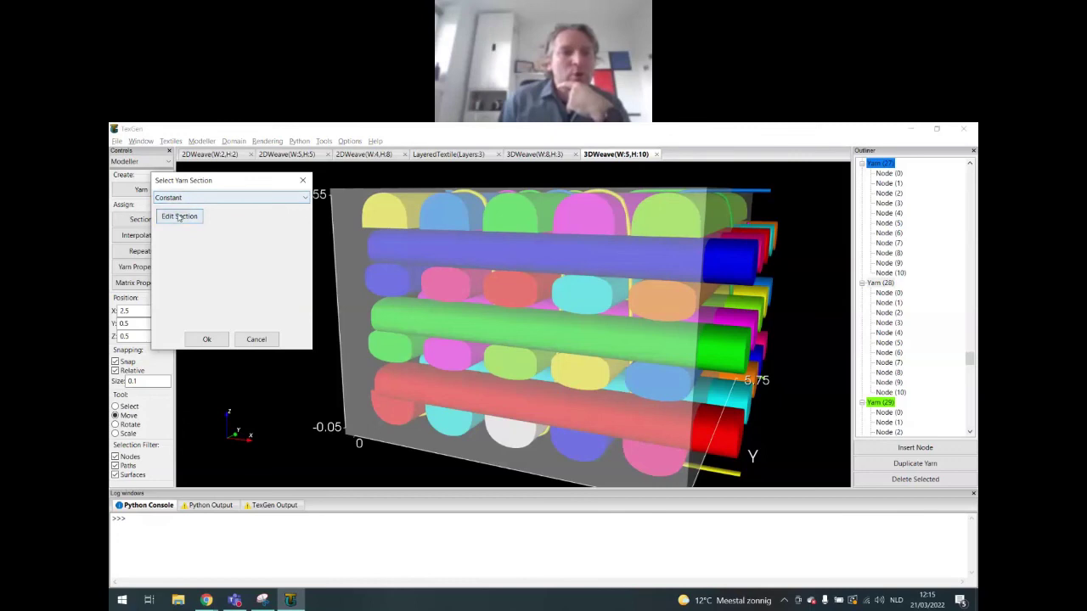
click(179, 216)
drag(533, 262, 226, 265)
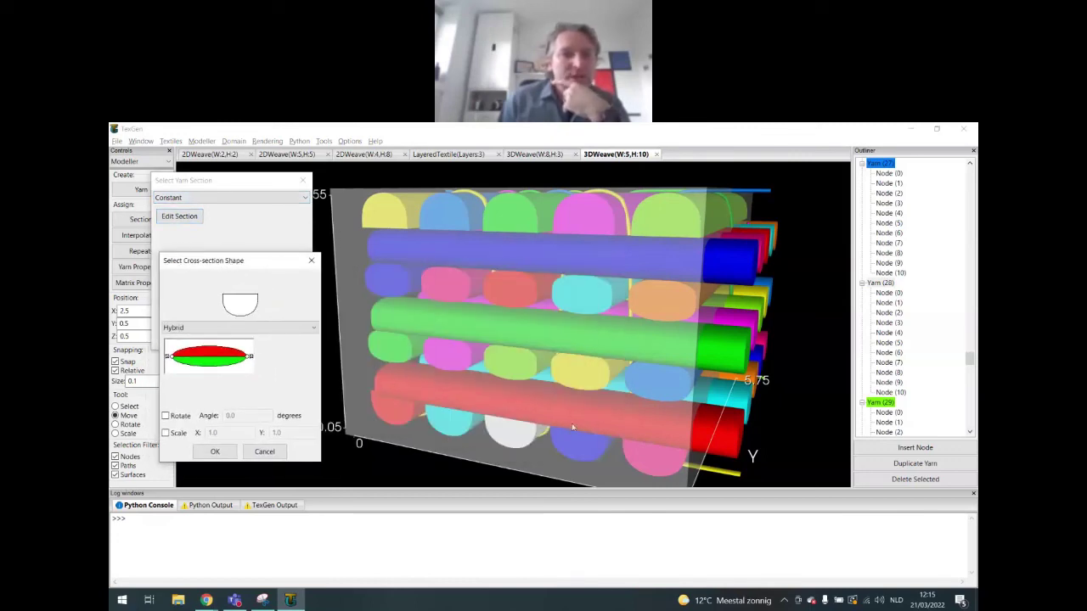
Step: Inspect the shape settings of the upper and lower halves of the hybrid section, and leave the yarn section unchanged
double_click(202, 355)
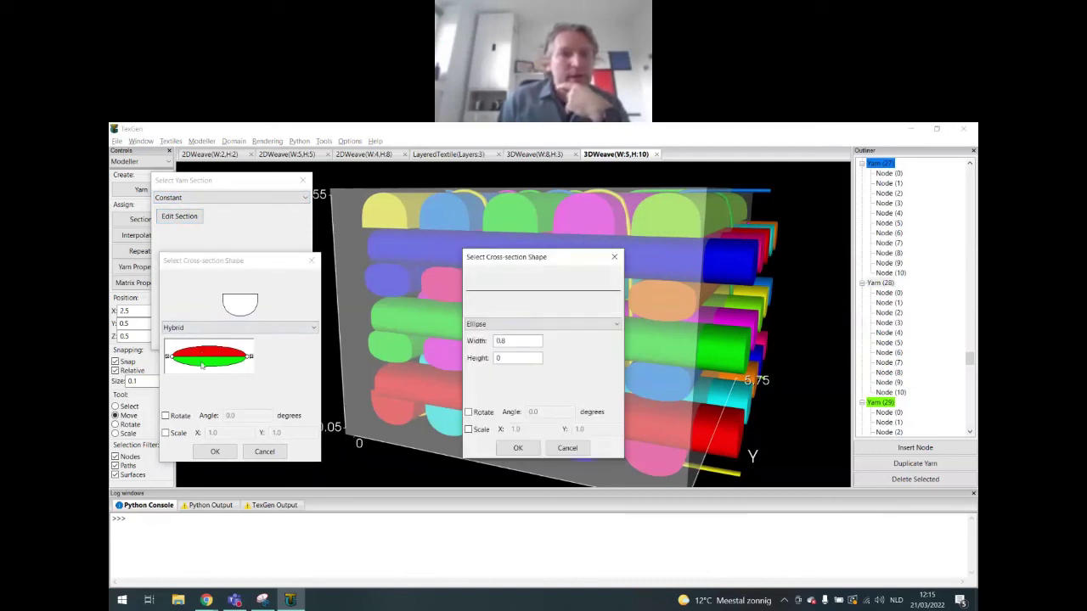
drag(540, 257, 430, 268)
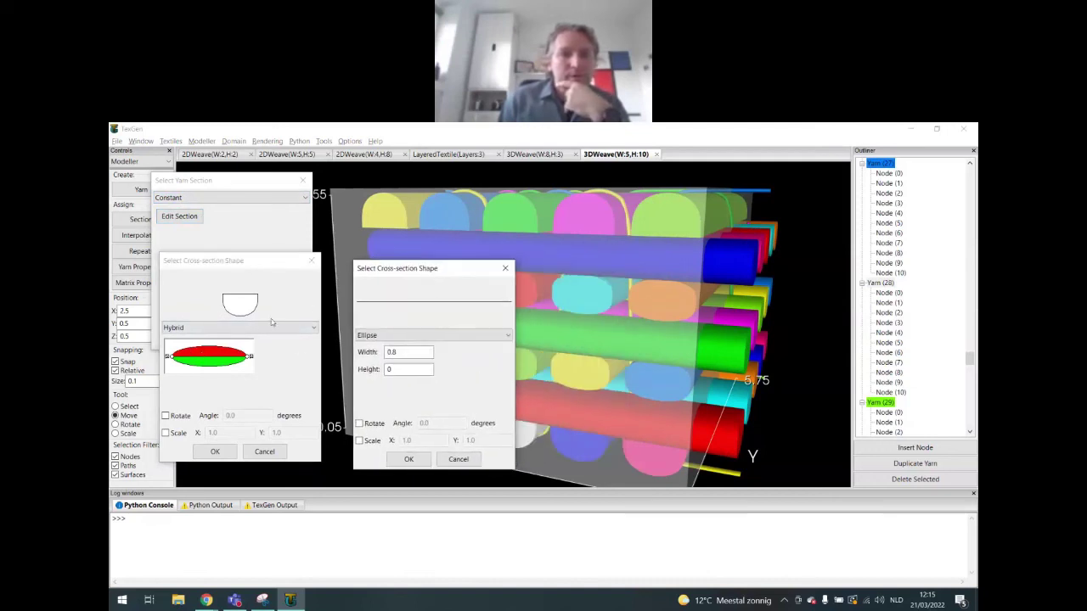
click(505, 268)
double_click(213, 365)
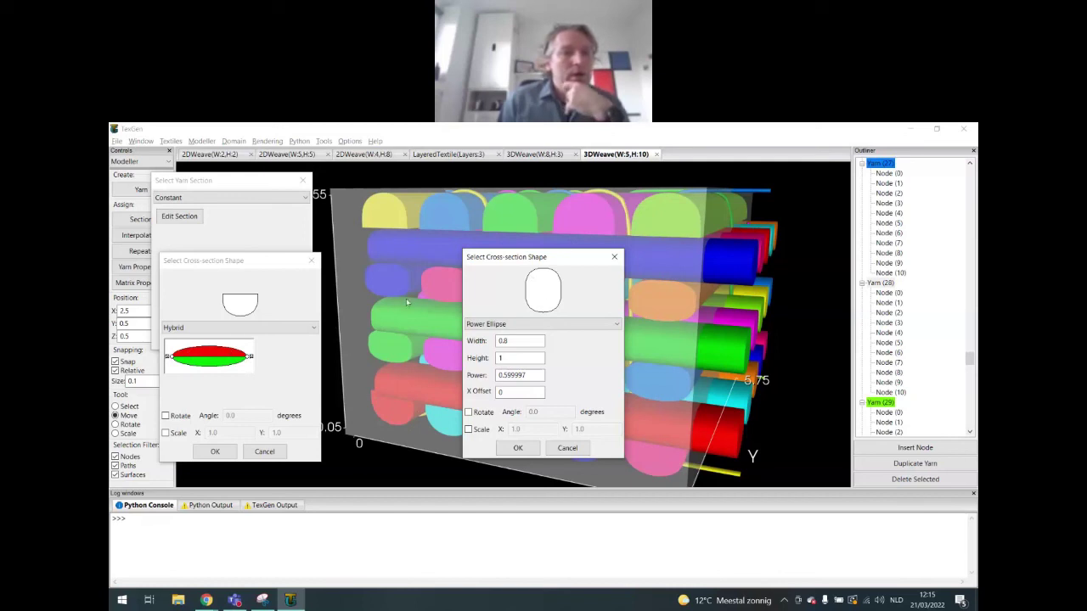
click(612, 259)
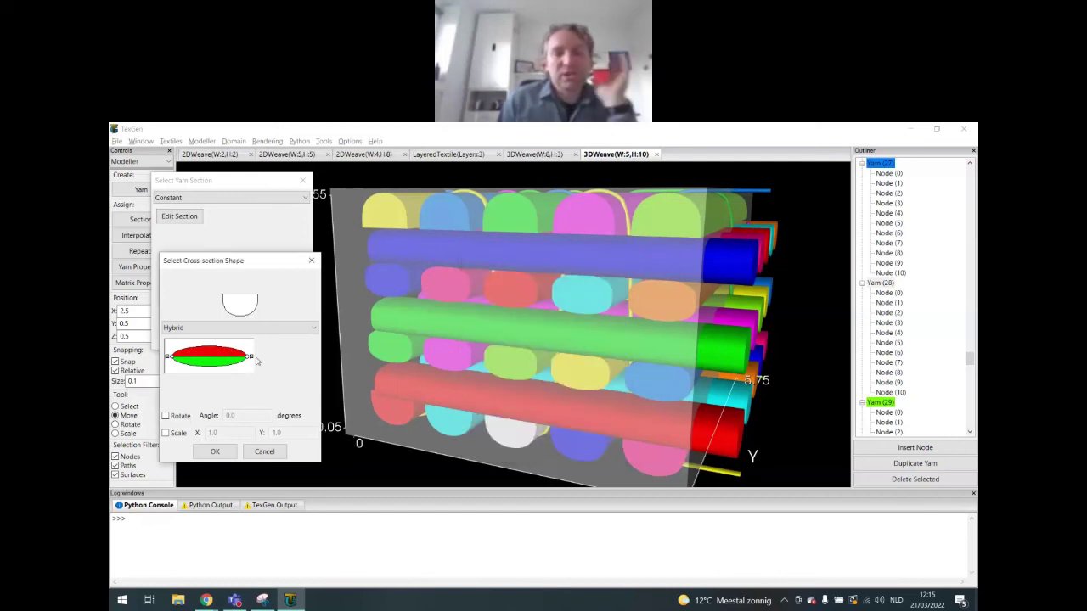
click(248, 328)
click(199, 287)
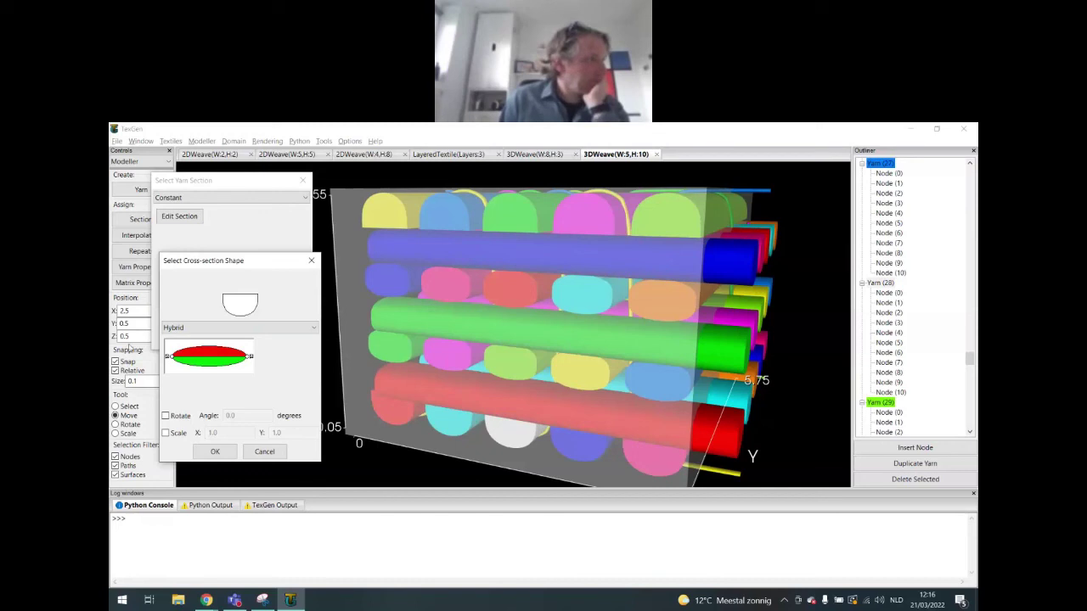
click(311, 261)
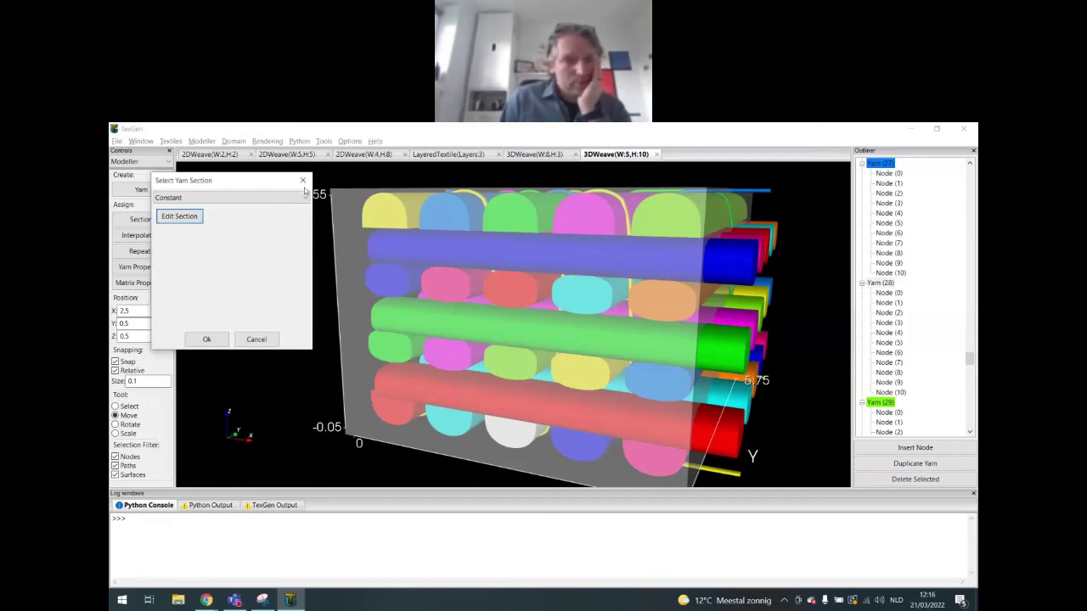
click(303, 181)
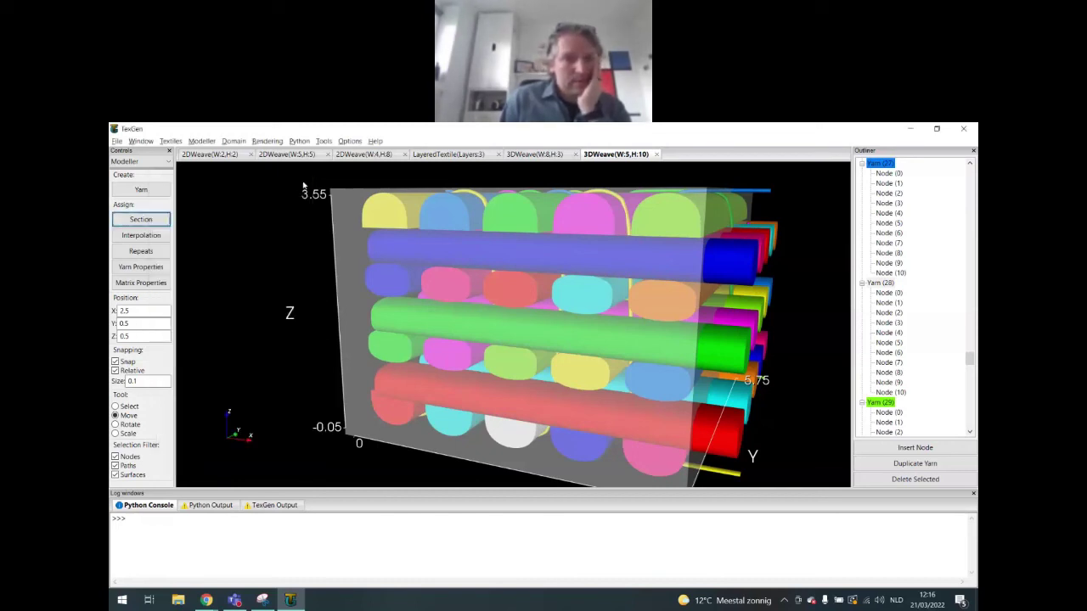
Step: Reopen the existing orthogonal 3D weave for editing and set its weft yarn height to 0.5
click(140, 162)
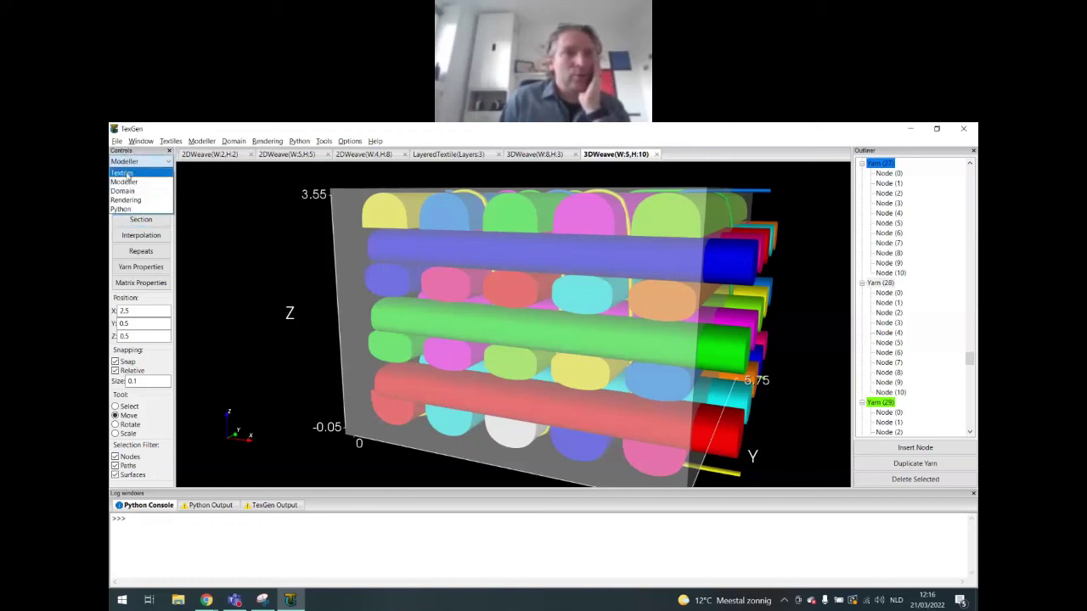
click(127, 174)
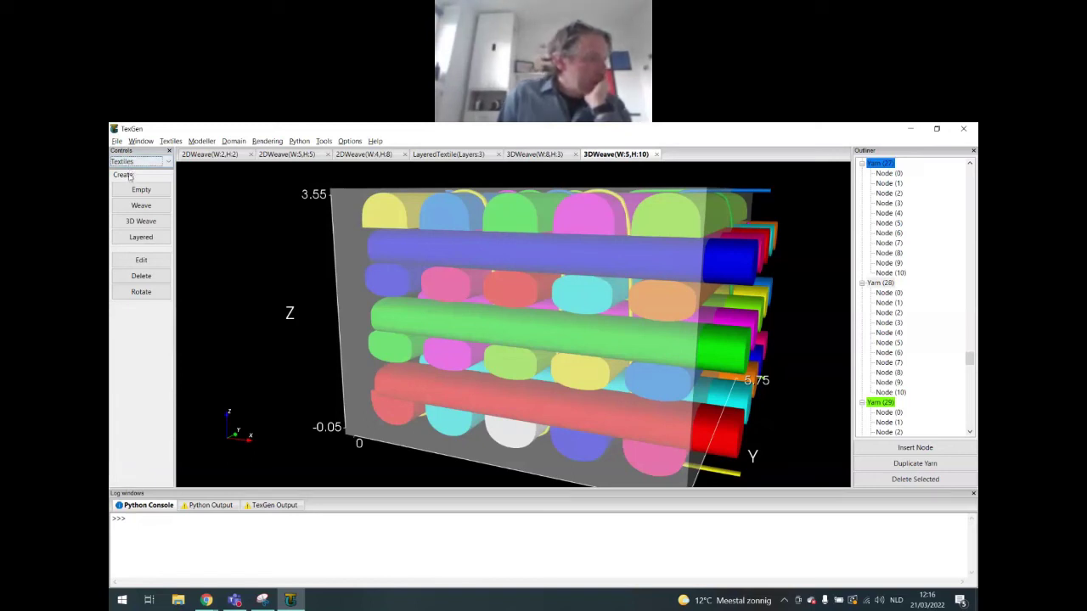
click(146, 223)
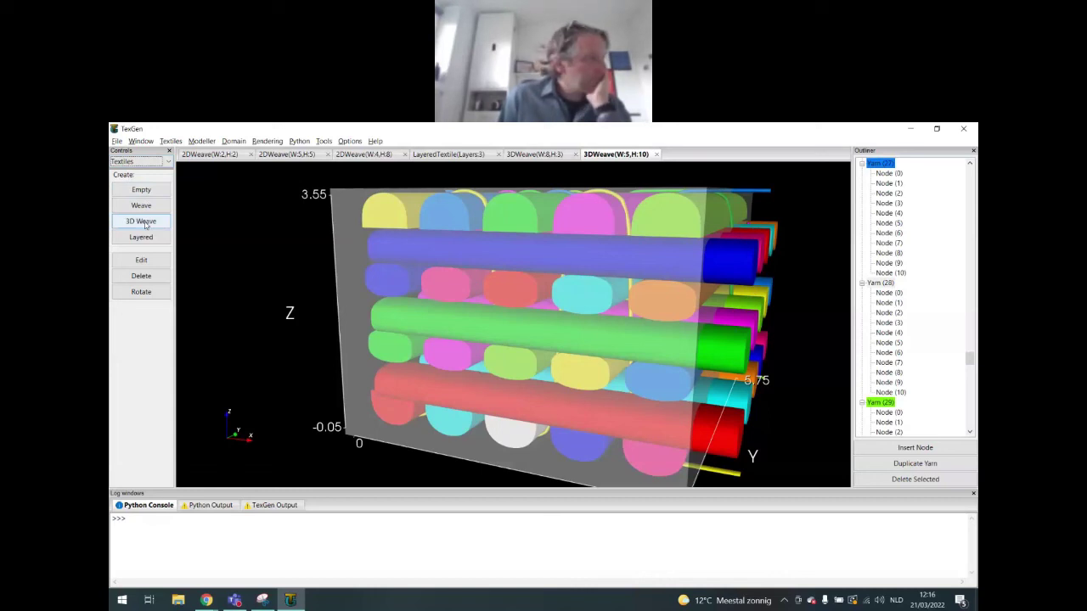
click(140, 263)
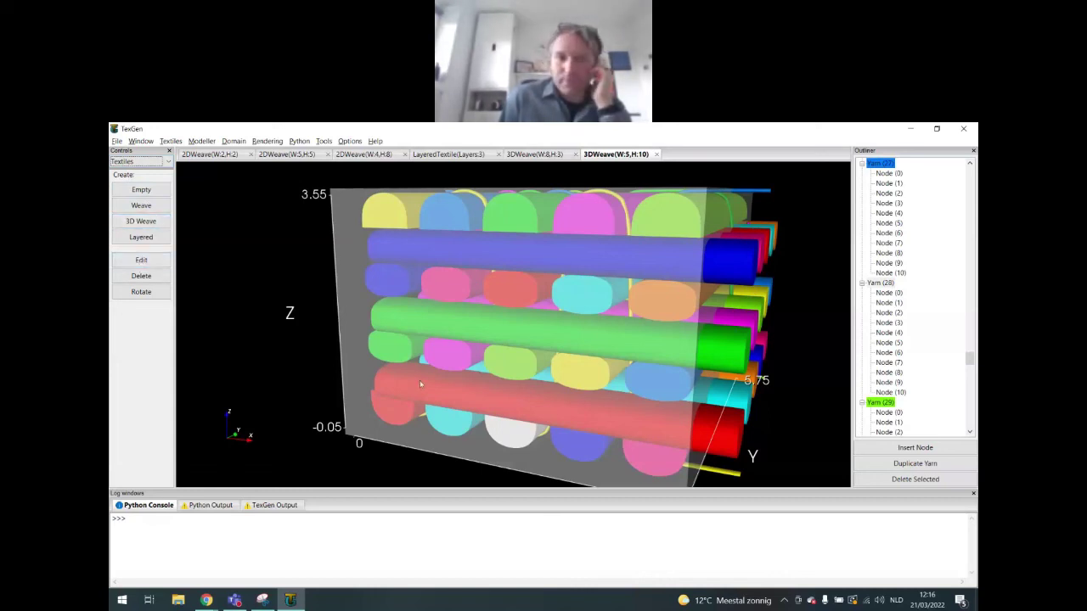
click(143, 262)
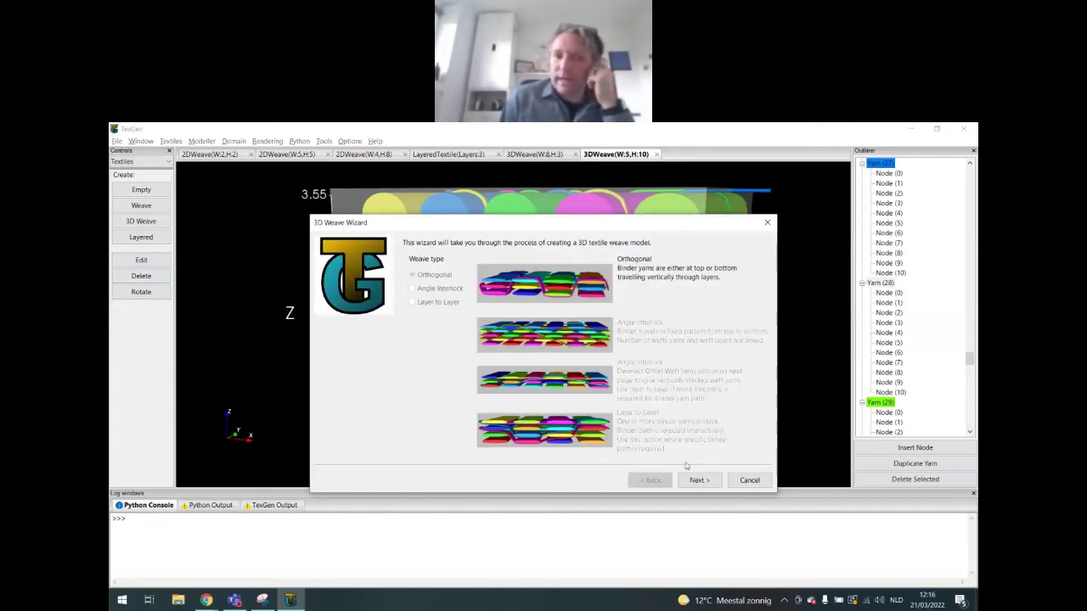
click(702, 481)
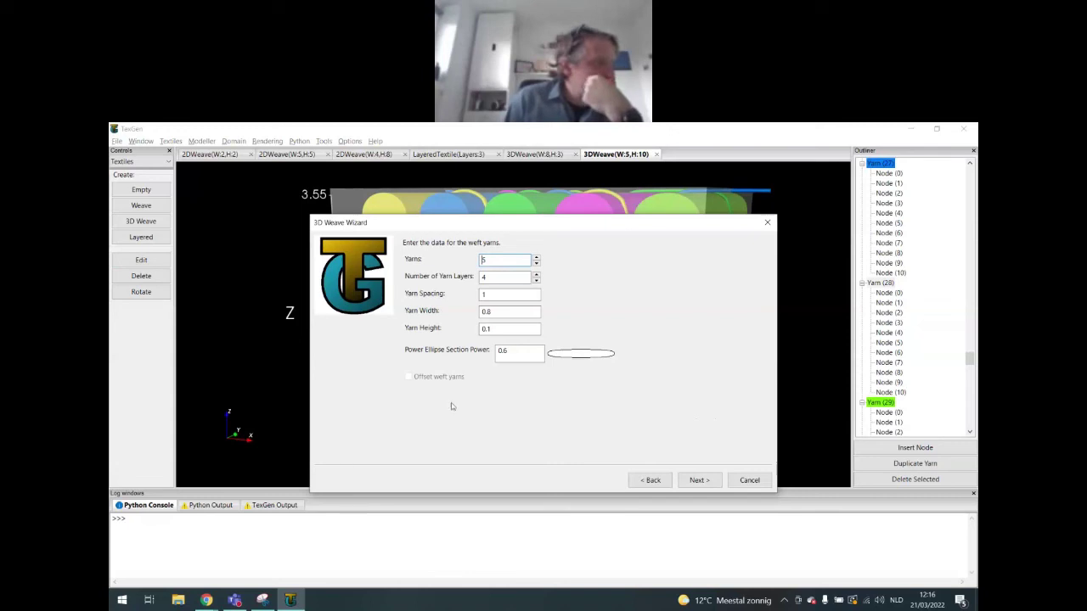
click(498, 328)
key(BackSpace)
text(5)
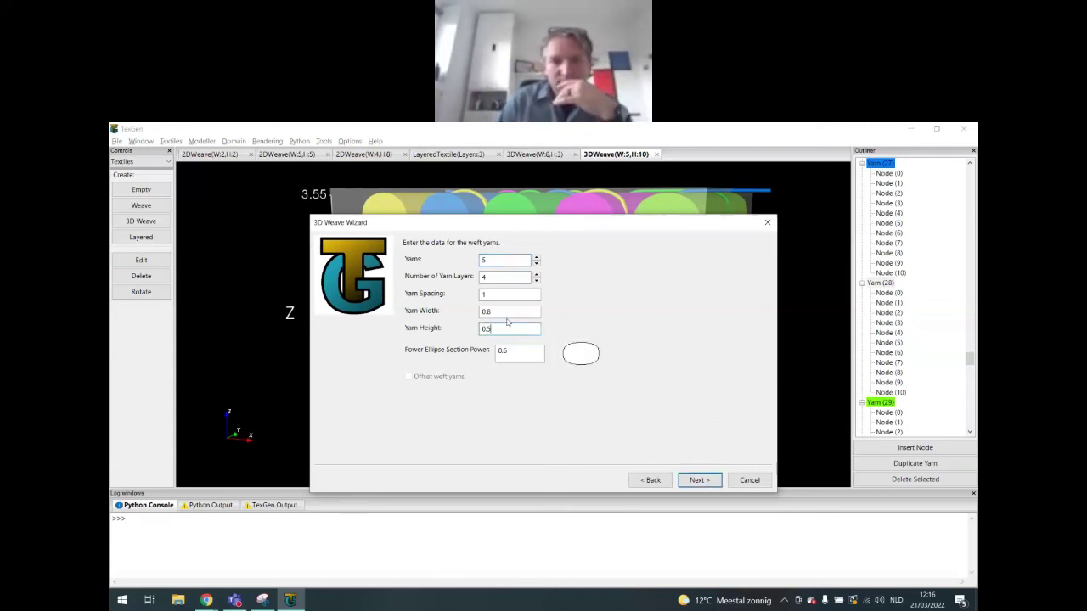
click(709, 479)
Step: Set the warp yarn height to 0.5 and the warp yarn spacing to 1
click(508, 368)
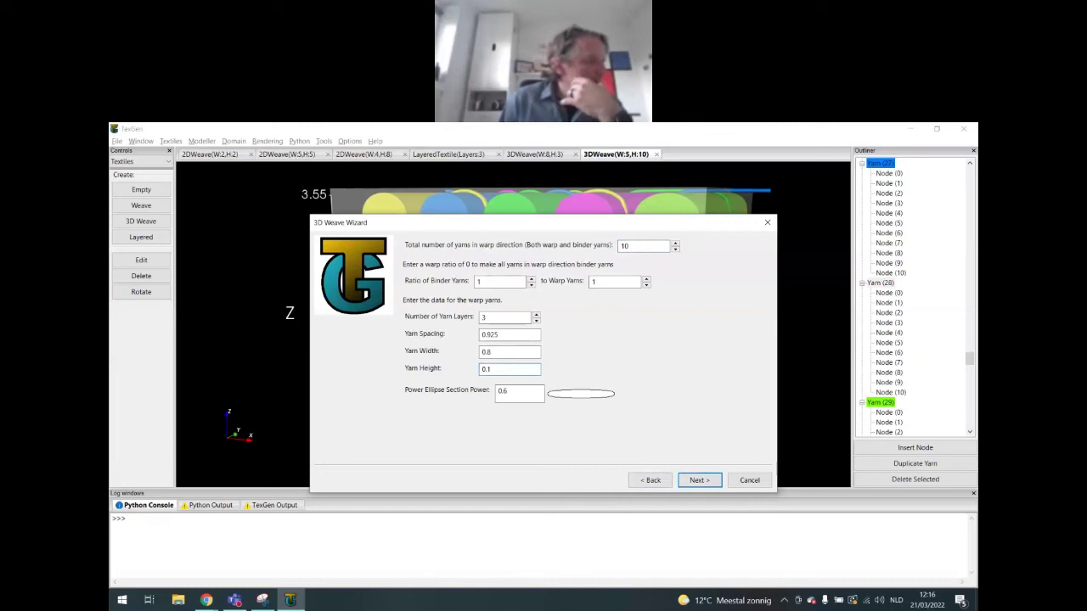
key(BackSpace)
text(5)
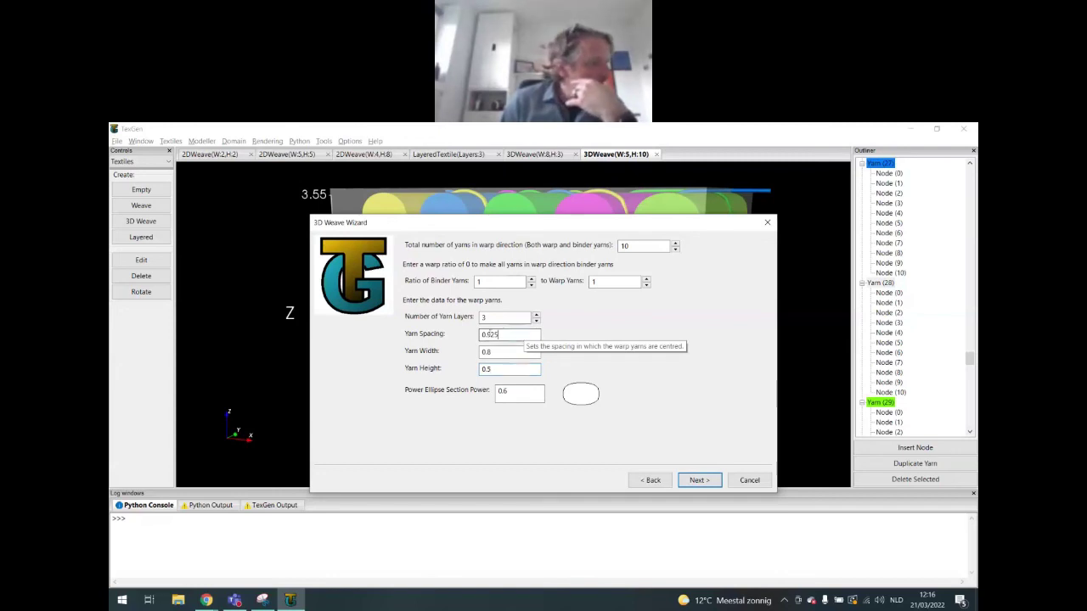
drag(524, 337, 426, 331)
text(1)
key(Tab)
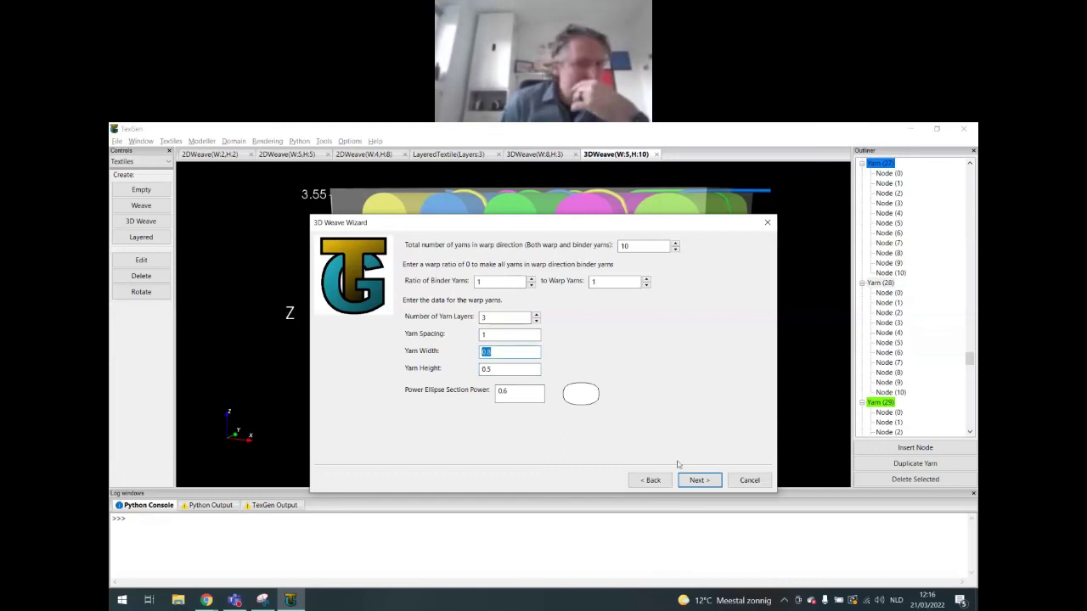
click(699, 481)
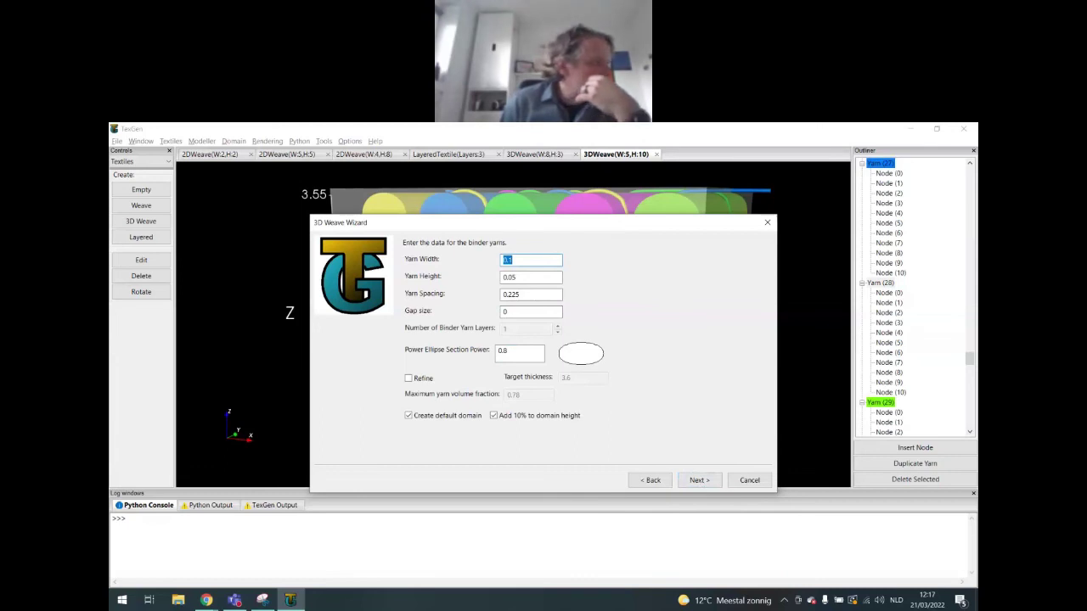
Step: Set the binder yarn spacing to 0.15, keeping the weave refinement option off
click(511, 296)
drag(509, 295, 565, 280)
text(15)
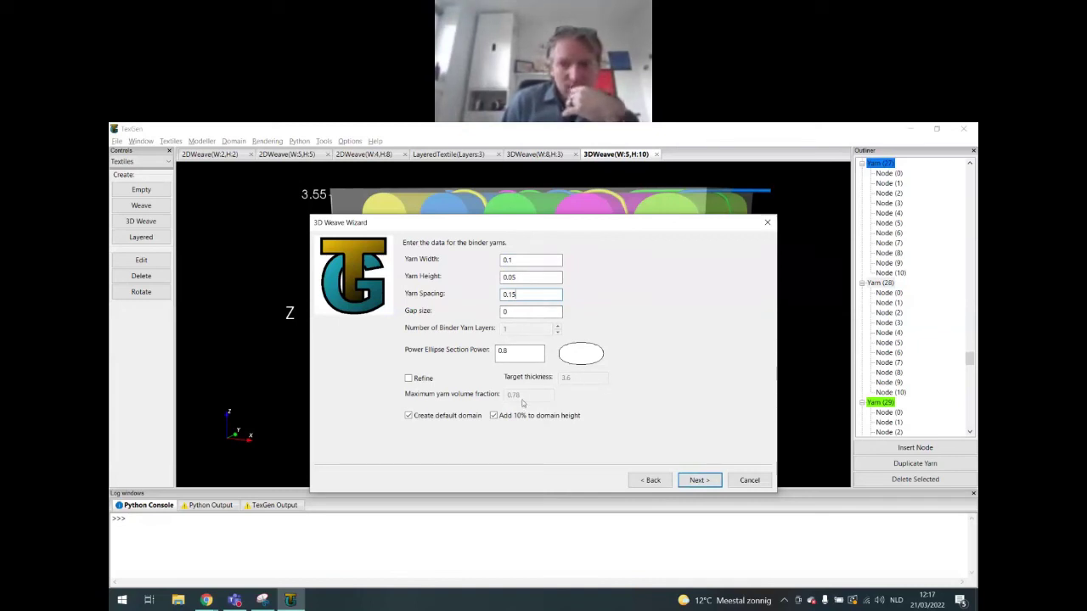
click(408, 379)
click(409, 379)
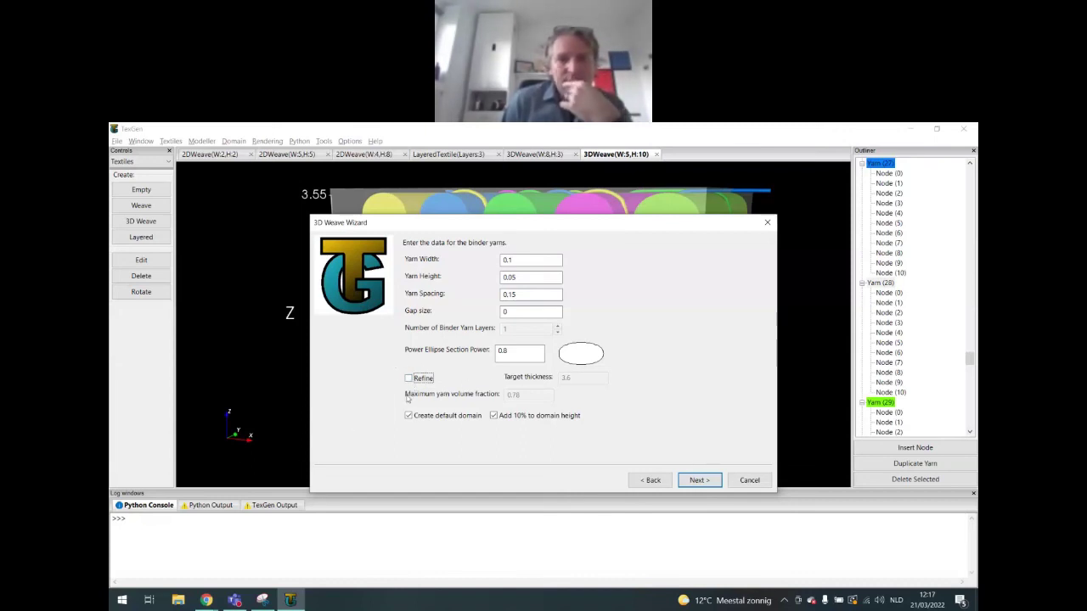
Step: Accept the binder yarn data and the existing weave pattern to rebuild the orthogonal 3D weave
click(700, 483)
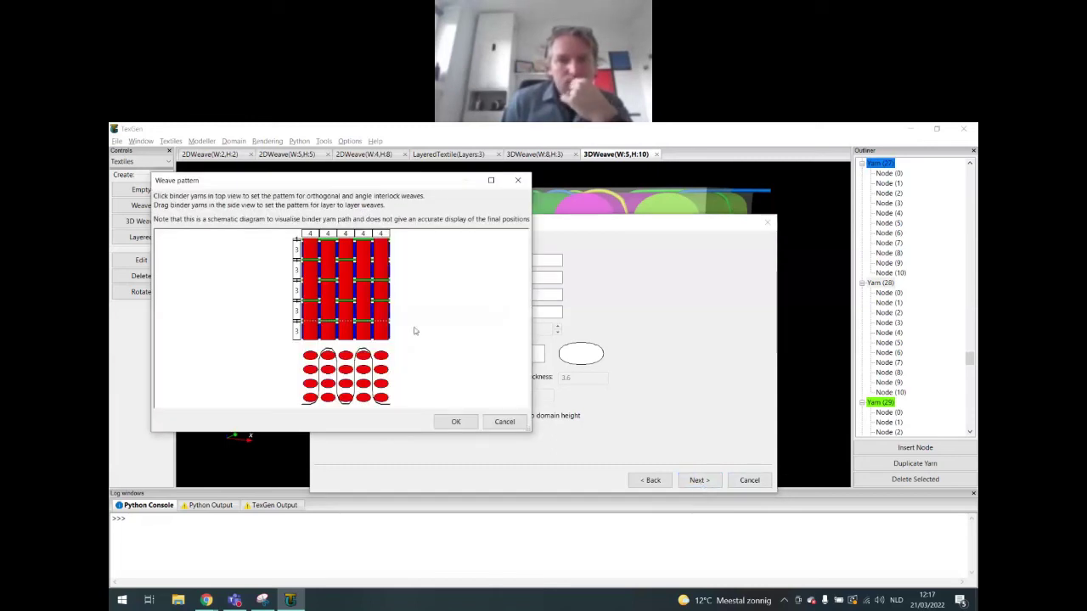
click(457, 423)
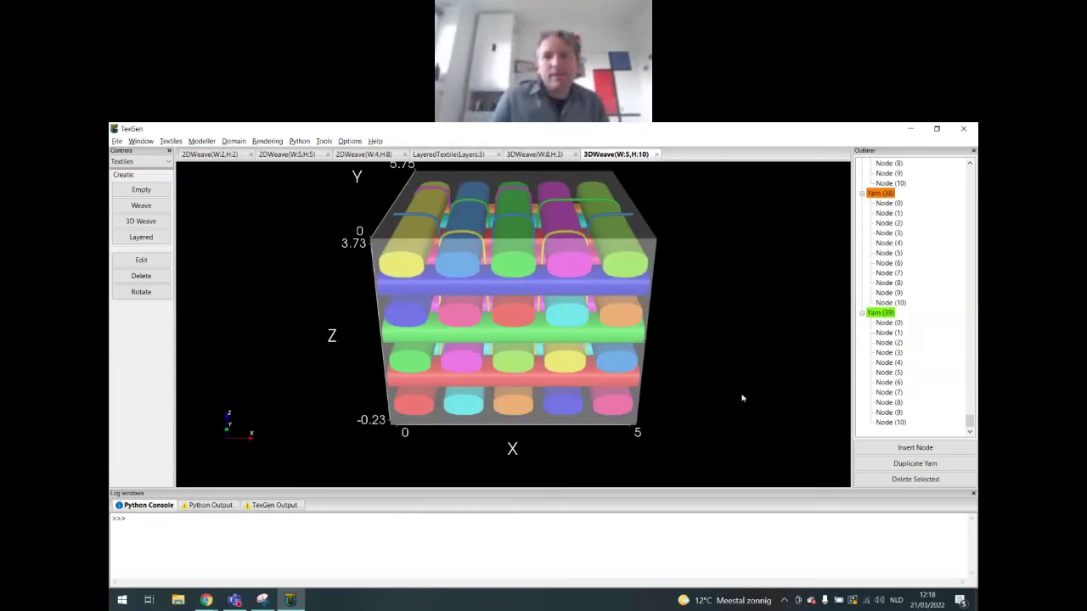
Step: Examine the rebuilt weave's warp and weft cross-sections and the binder yarn paths from several sides and at close range
drag(779, 349, 688, 226)
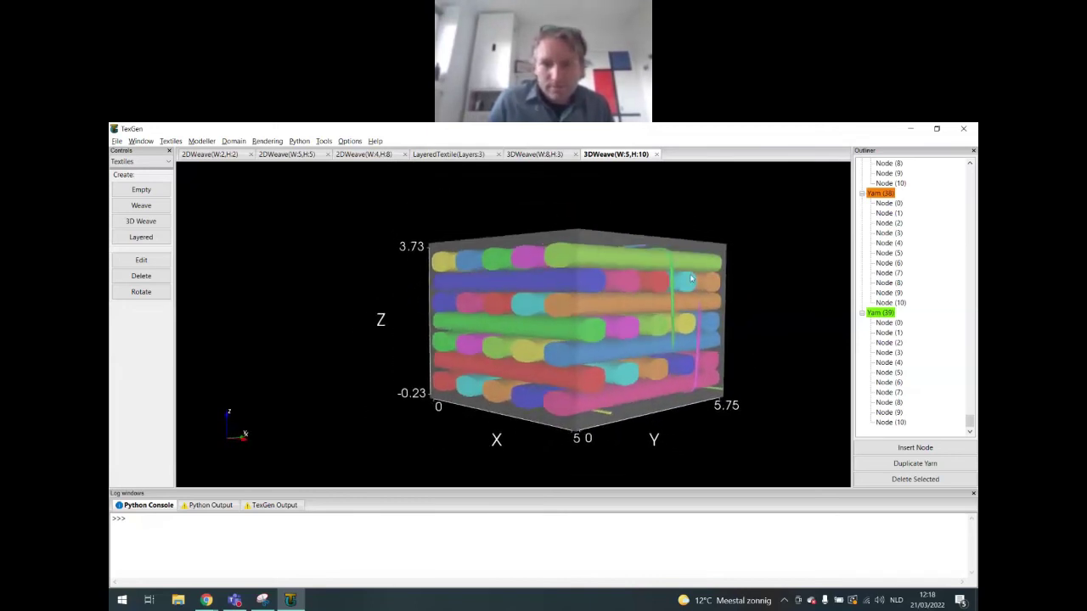
scroll(691, 217, up, 5)
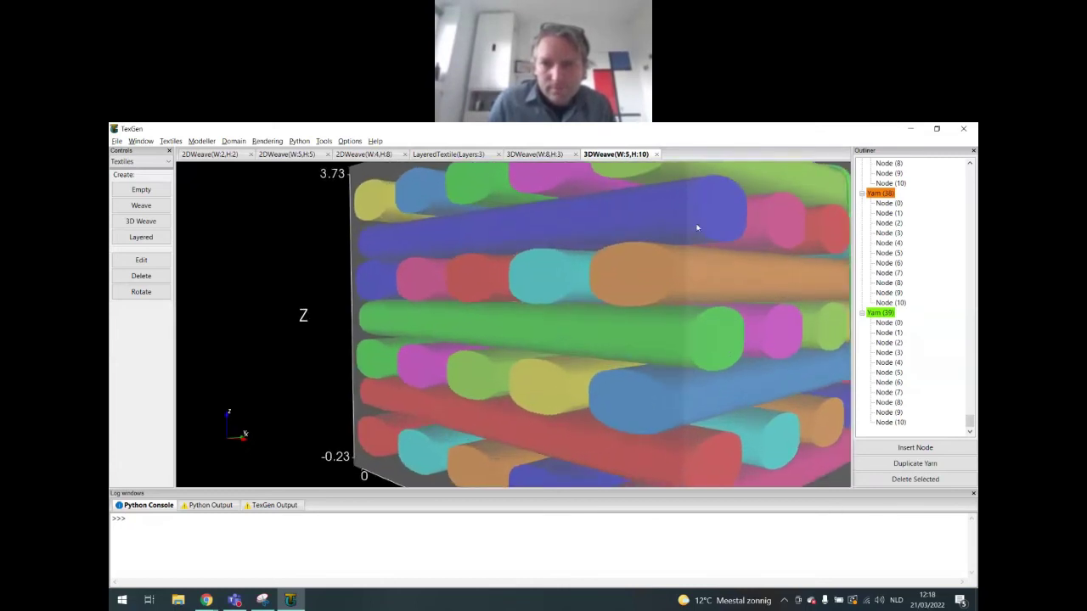
click(700, 230)
scroll(267, 259, down, 1)
scroll(270, 251, down, 2)
drag(272, 233, 262, 268)
scroll(294, 245, up, 2)
drag(242, 233, 431, 231)
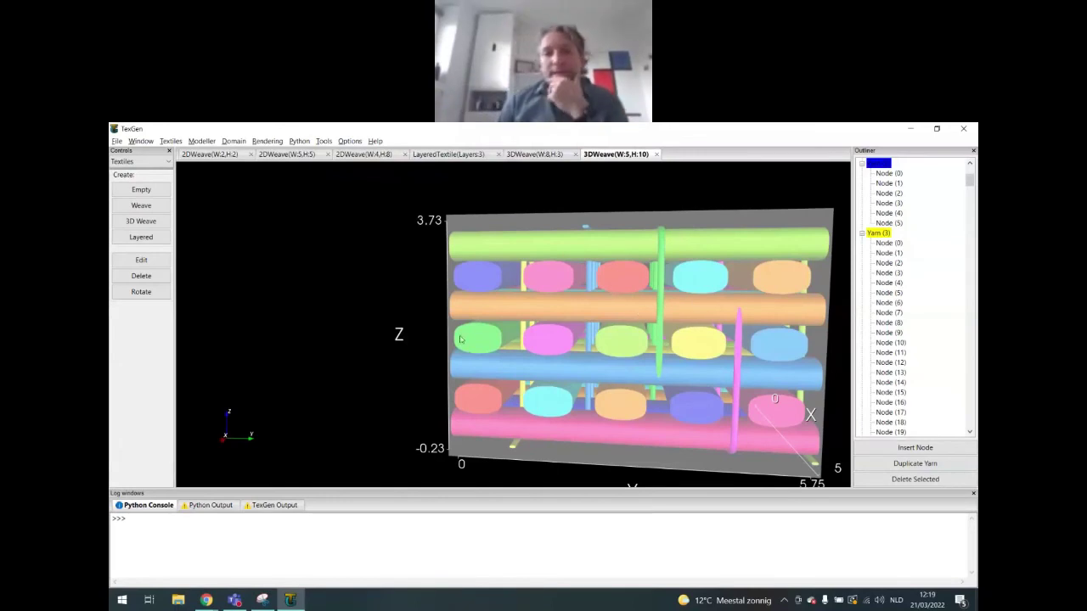
drag(357, 281, 462, 286)
click(416, 293)
drag(292, 303, 198, 297)
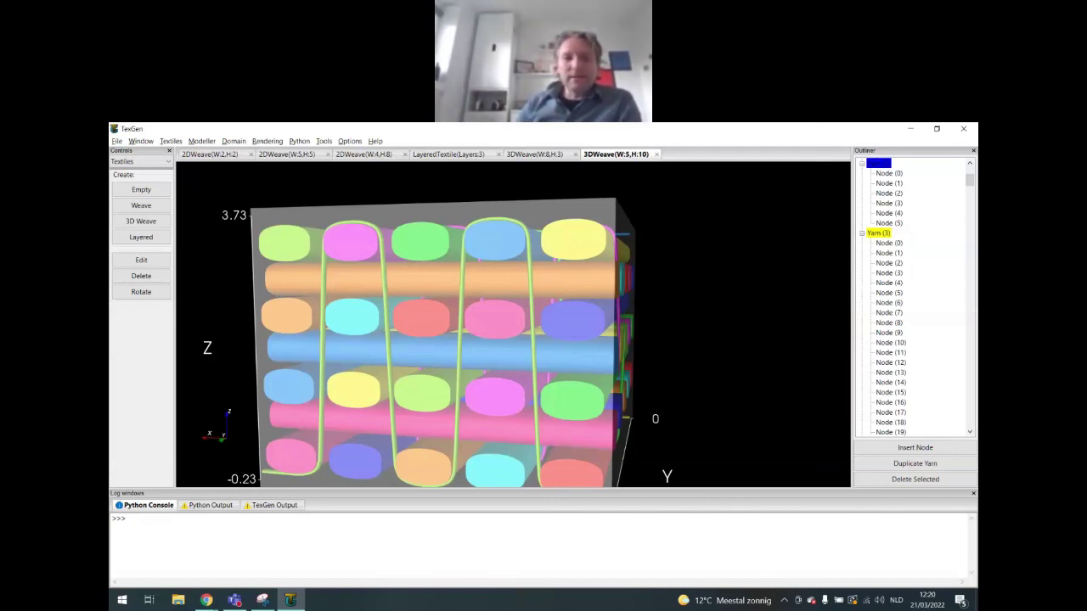
Step: Switch to the OPTIMTEX weaving presentation in Google Slides and start the slideshow from the Intermediate result slide
click(207, 601)
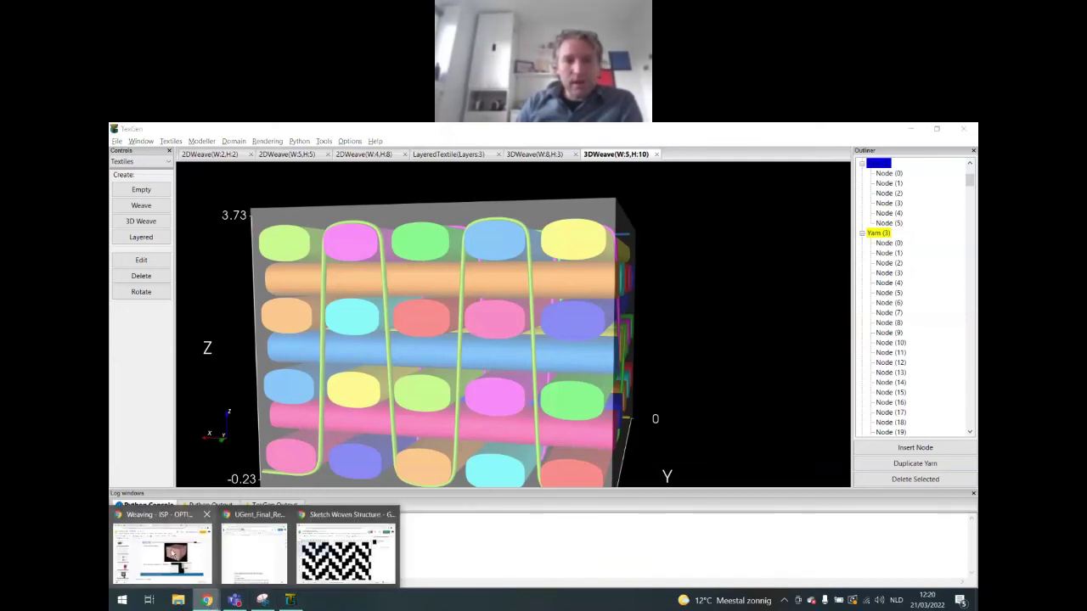
click(174, 553)
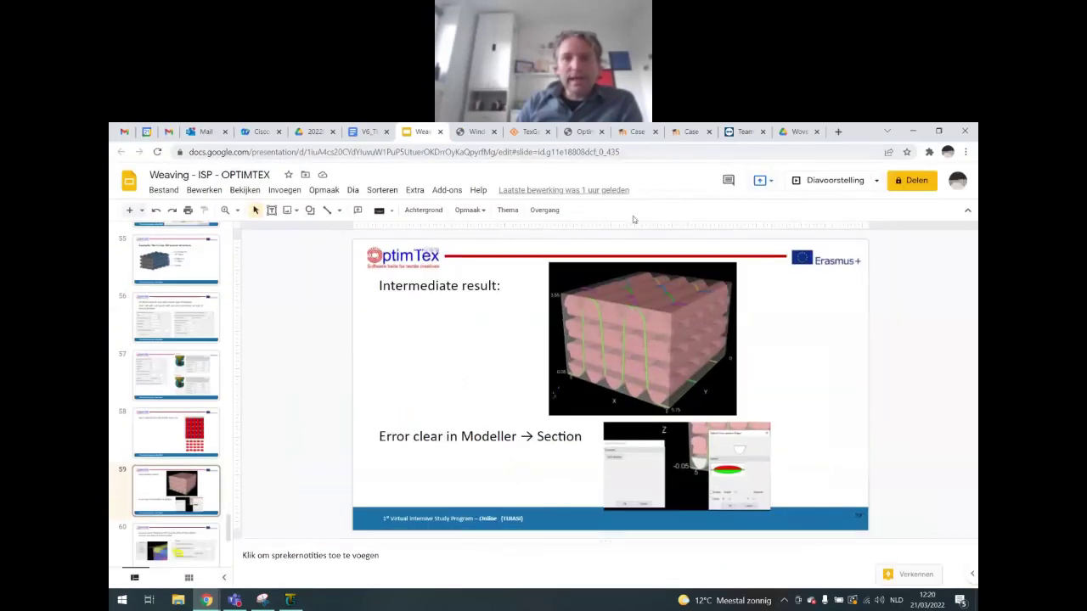
click(813, 184)
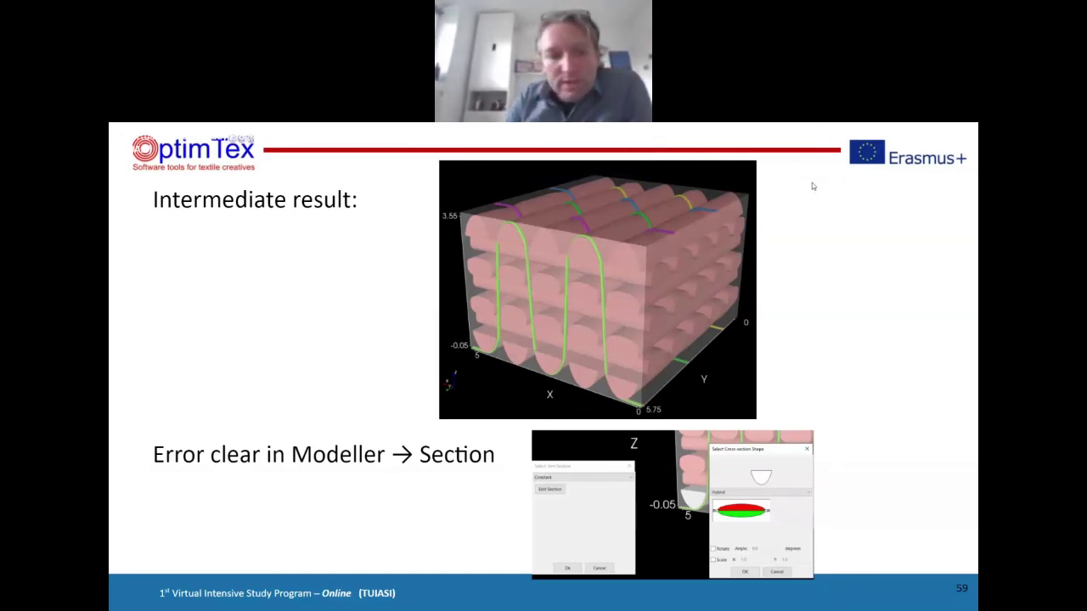
Step: Advance the slideshow past the Refine fix, the corrected weave and the Assignment slide to the Advanced use slide
key(Right)
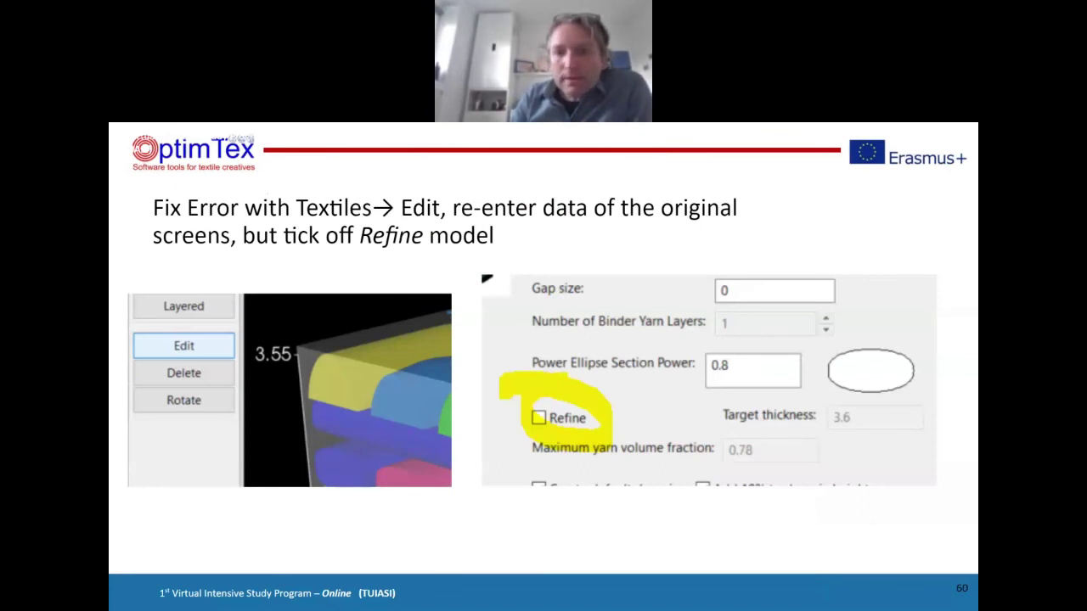
key(Right)
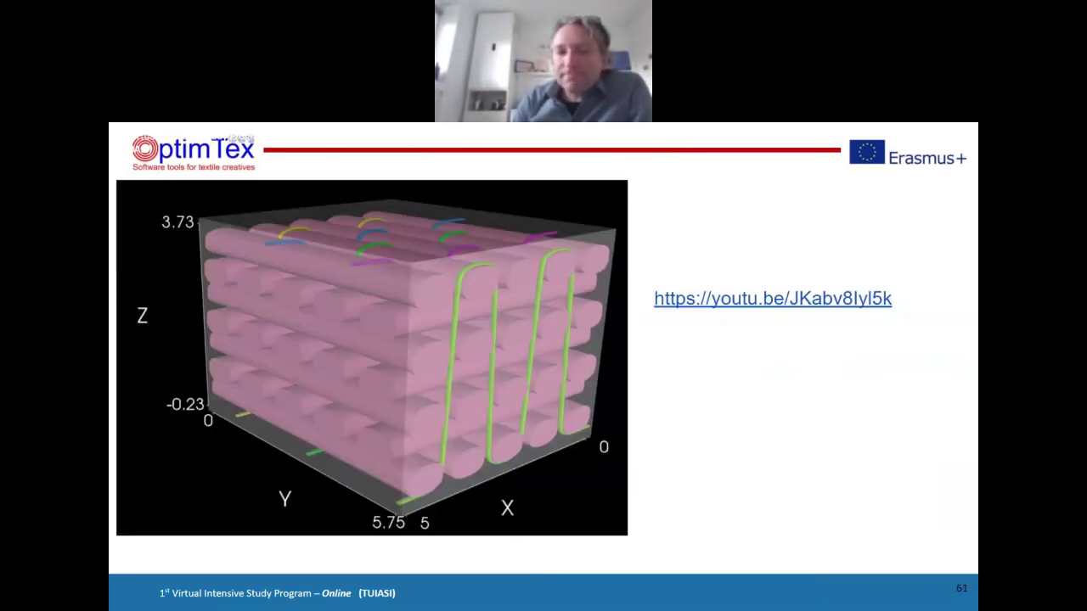
key(Right)
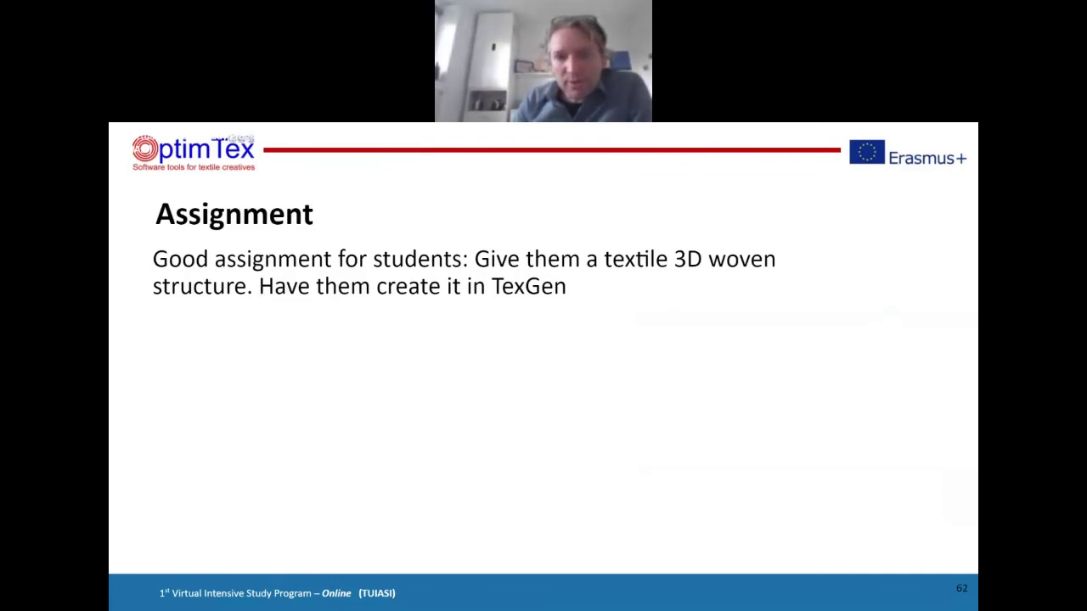
key(Right)
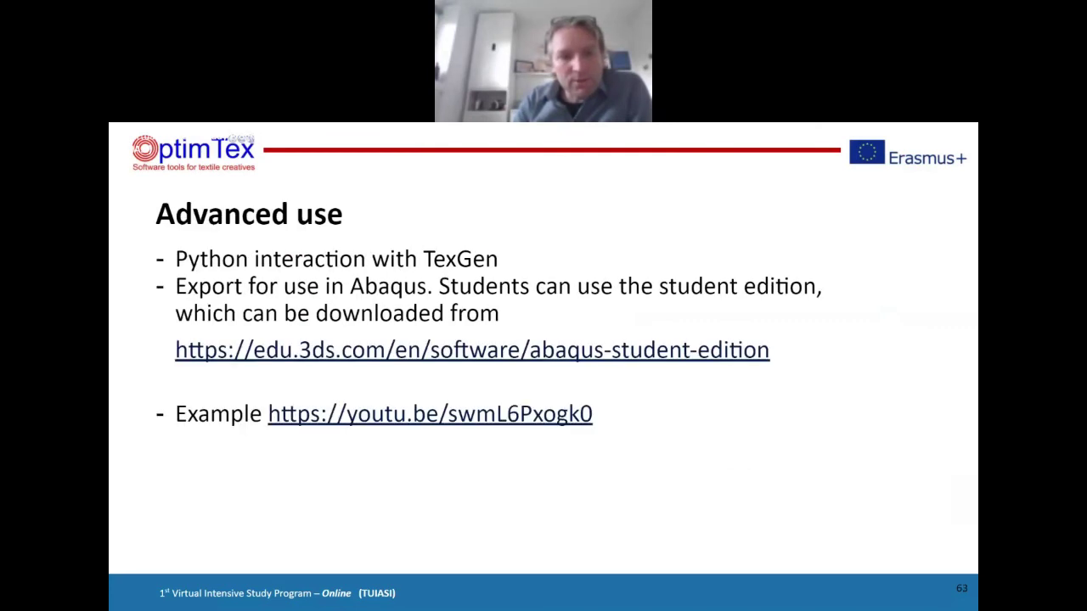